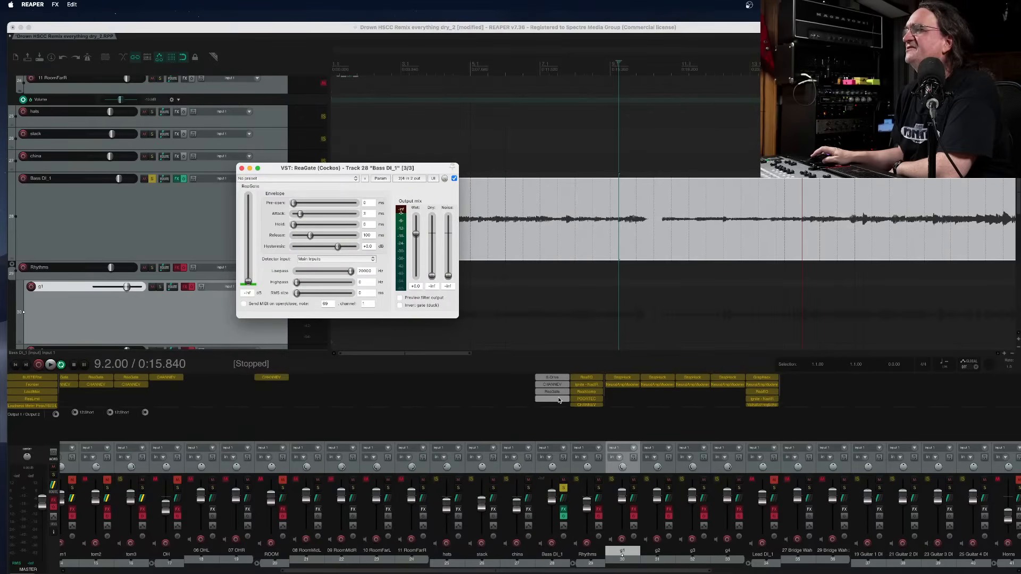
Move ReaGate to the start of the Bass DI_1 effects chain and set its threshold to about -37.1 dB during playback
{"action": "left_click_drag", "start_coordinate": [554, 393], "coordinate": [553, 378]}
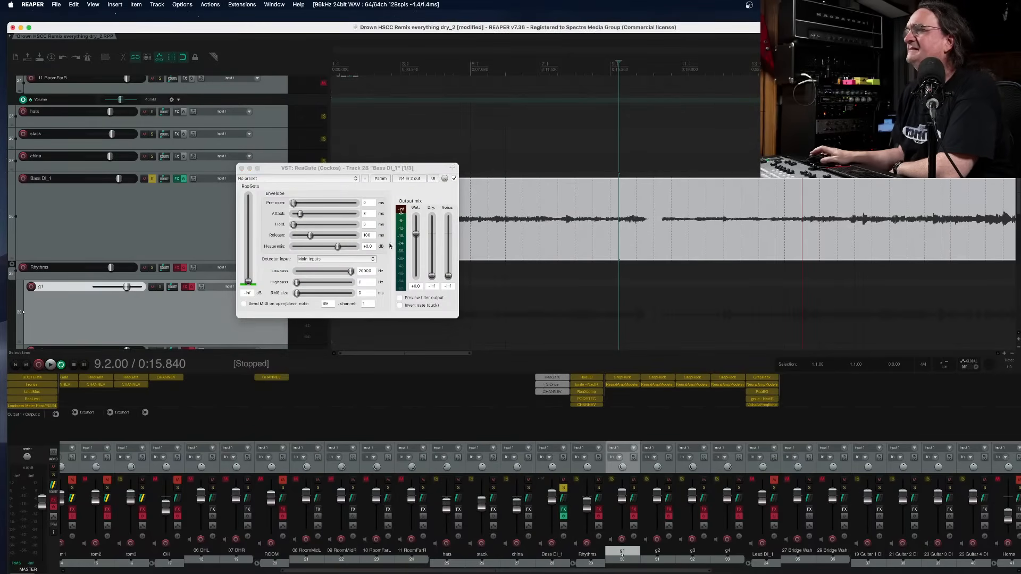
{"action": "key", "text": "space"}
{"action": "mouse_move", "coordinate": [248, 281]}
{"action": "left_mouse_down"}
{"action": "mouse_move", "coordinate": [253, 245]}
{"action": "mouse_move", "coordinate": [248, 265]}
{"action": "left_mouse_up"}
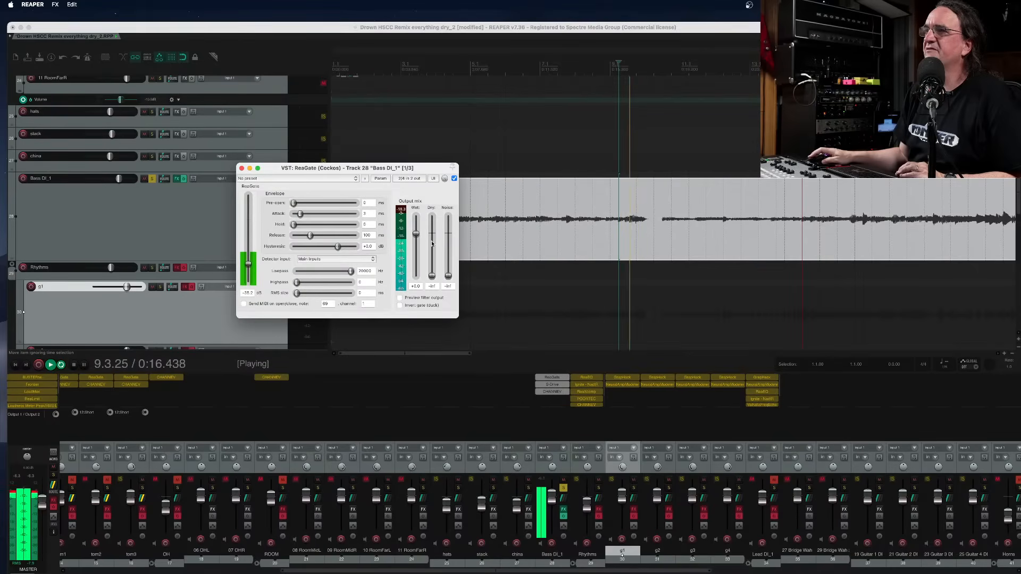
{"action": "left_click_drag", "start_coordinate": [252, 267], "coordinate": [253, 269]}
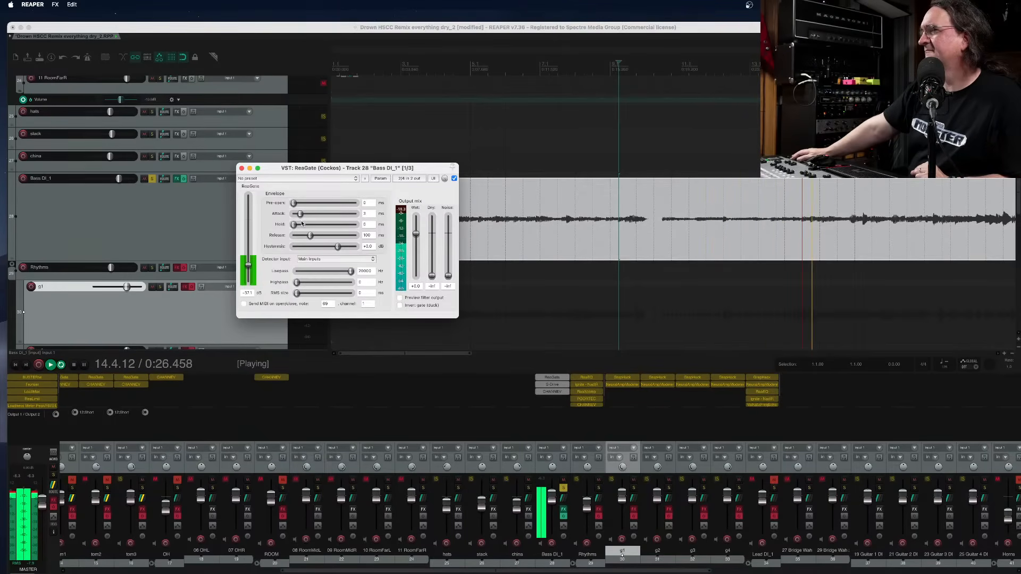
{"action": "key", "text": "space"}
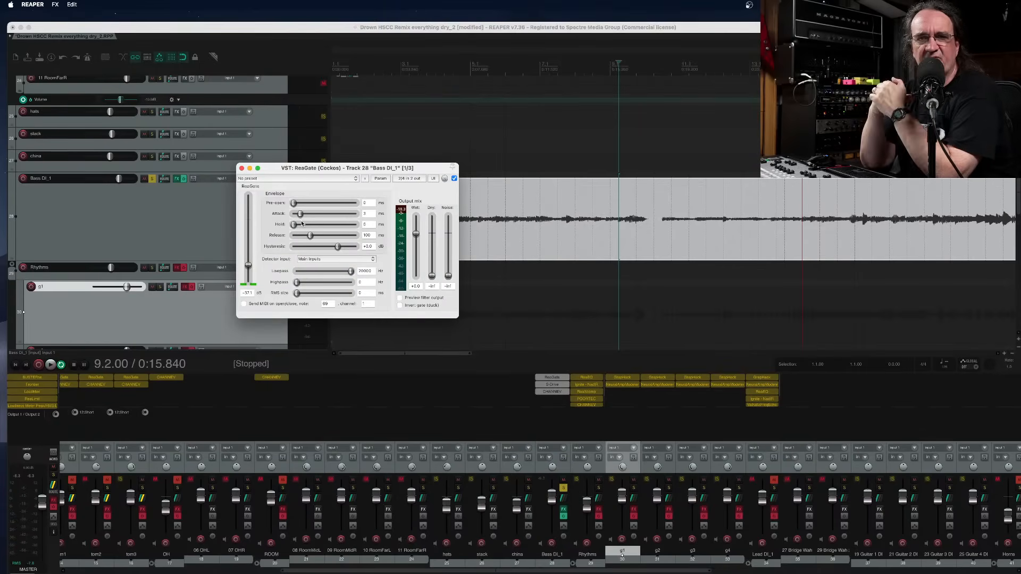
Bypass ReaGate on Bass DI_1 and play the bass to hear it ungated
{"action": "left_click", "coordinate": [454, 179]}
{"action": "key", "text": "space"}
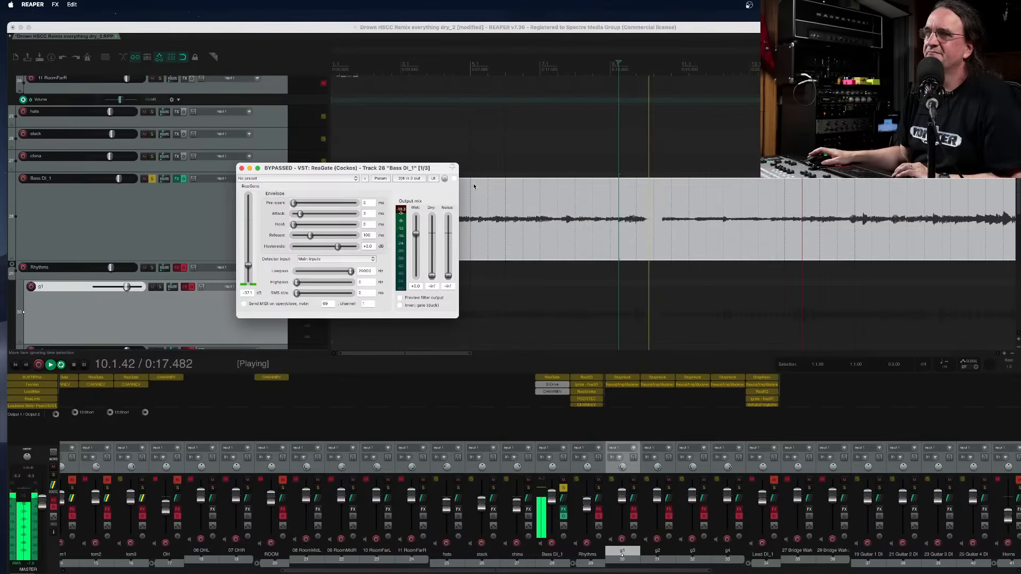
{"action": "key", "text": "space"}
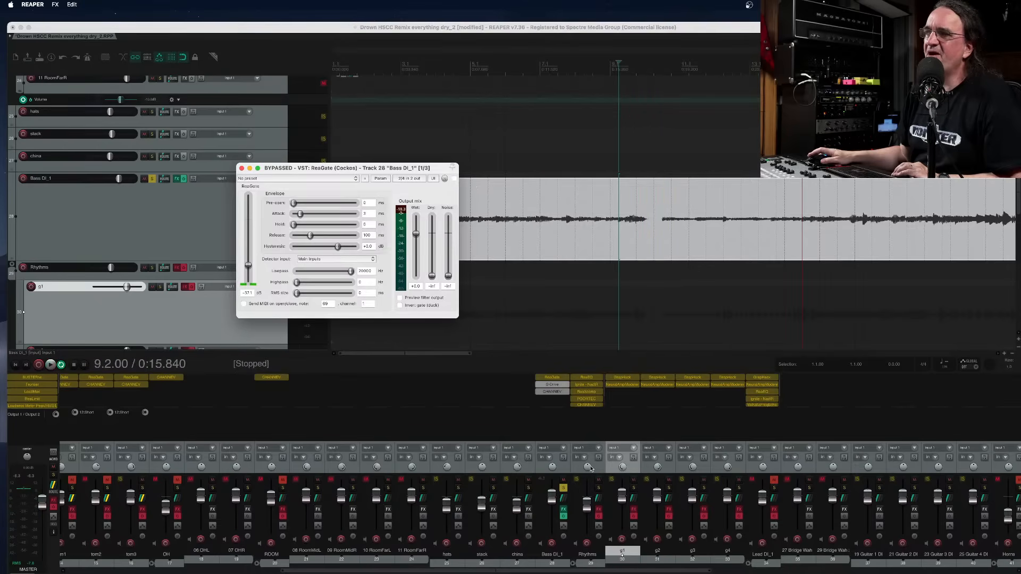
Audition Bass DI_1 with its entire effects chain bypassed, re-enable the chain and stop playback
{"action": "left_click", "coordinate": [564, 516], "text": "super"}
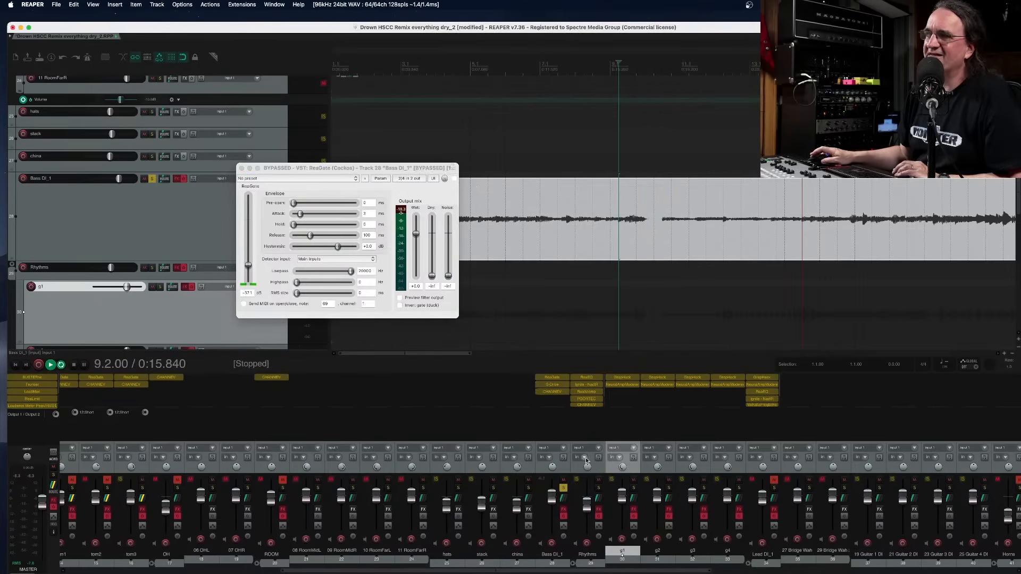
{"action": "key", "text": "space"}
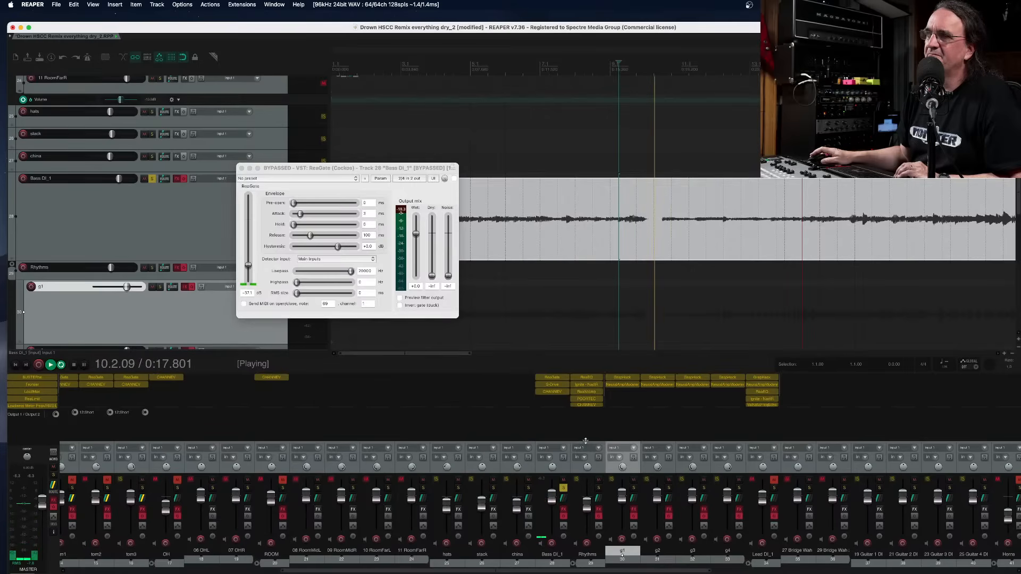
{"action": "left_click", "coordinate": [565, 515], "text": "super"}
{"action": "key", "text": "space"}
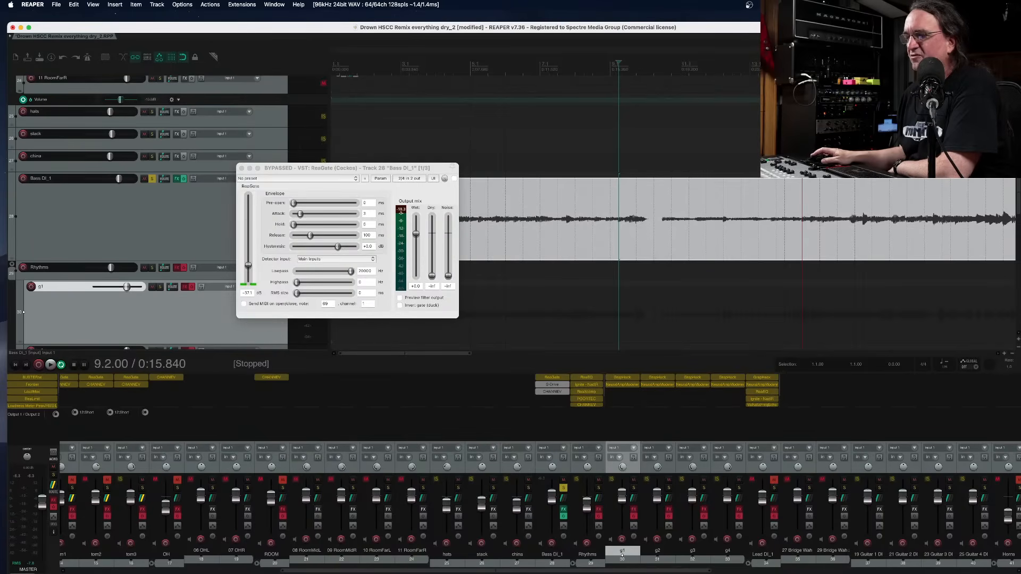
{"action": "mouse_move", "coordinate": [1020, 133]}
{"action": "left_mouse_down"}
{"action": "mouse_move", "coordinate": [1020, 154]}
{"action": "mouse_move", "coordinate": [1020, 133]}
{"action": "left_mouse_up"}
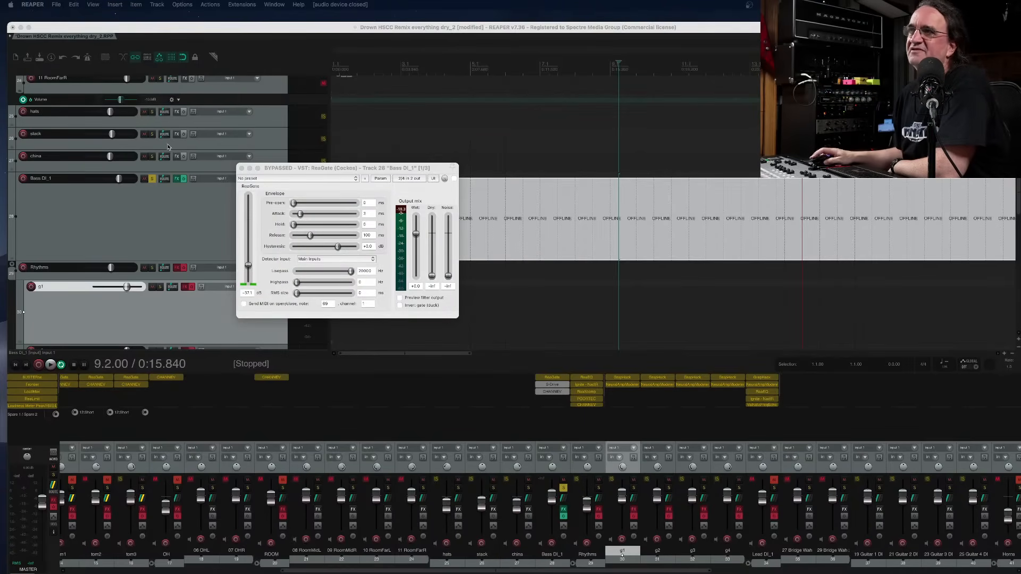
Close the ReaGate window, play the soloed bass from about 0:32 and slightly lower the Bass DI_1 volume
{"action": "left_click", "coordinate": [242, 168]}
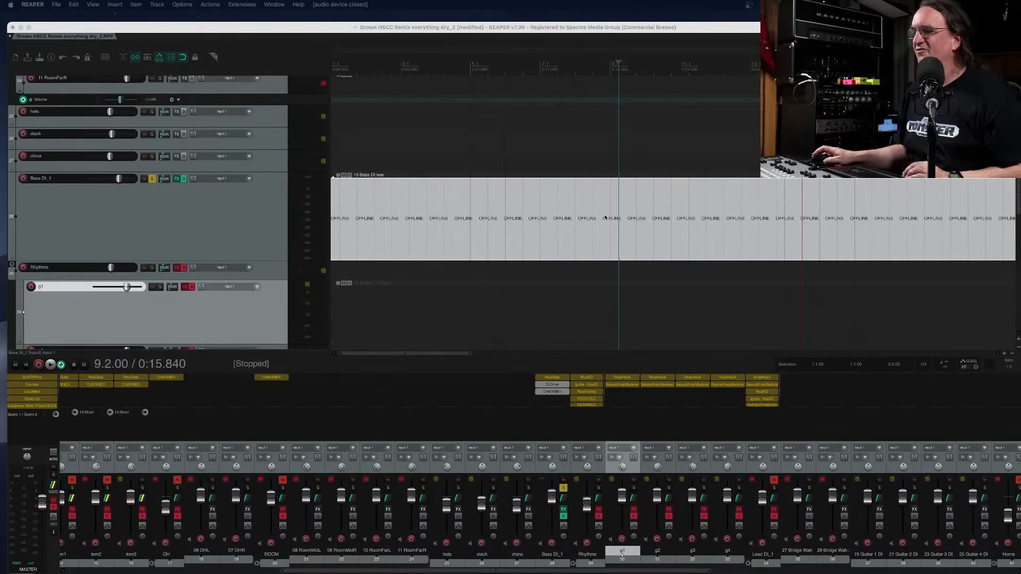
{"action": "key", "text": "space"}
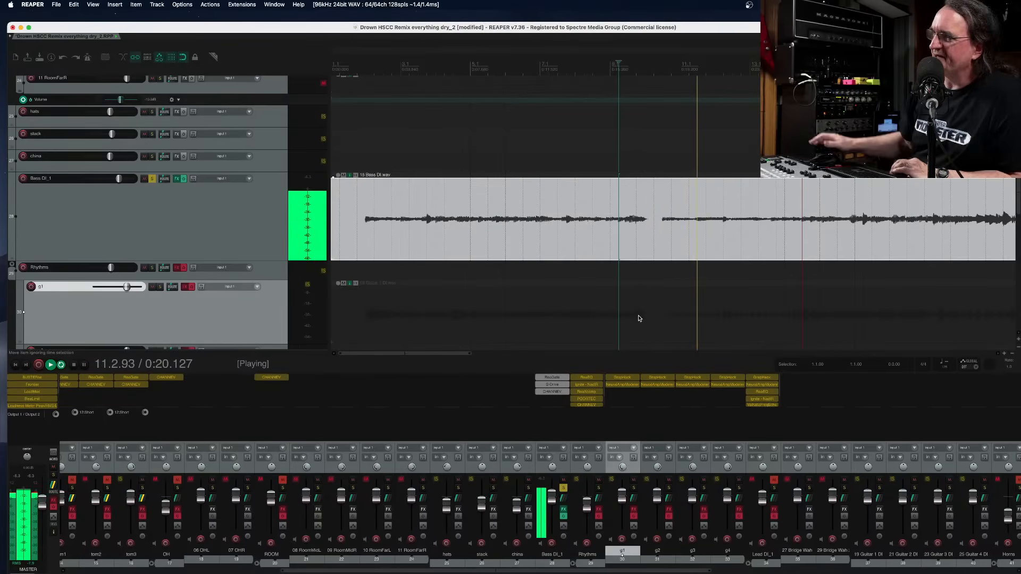
{"action": "left_click", "coordinate": [916, 66]}
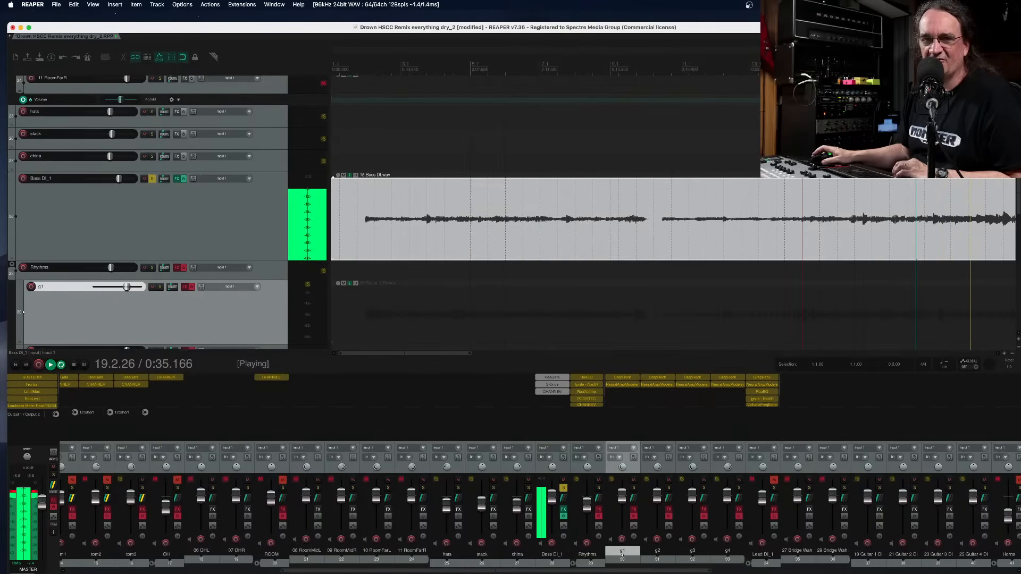
{"action": "scroll", "coordinate": [743, 126], "scroll_direction": "down", "scroll_amount": 4}
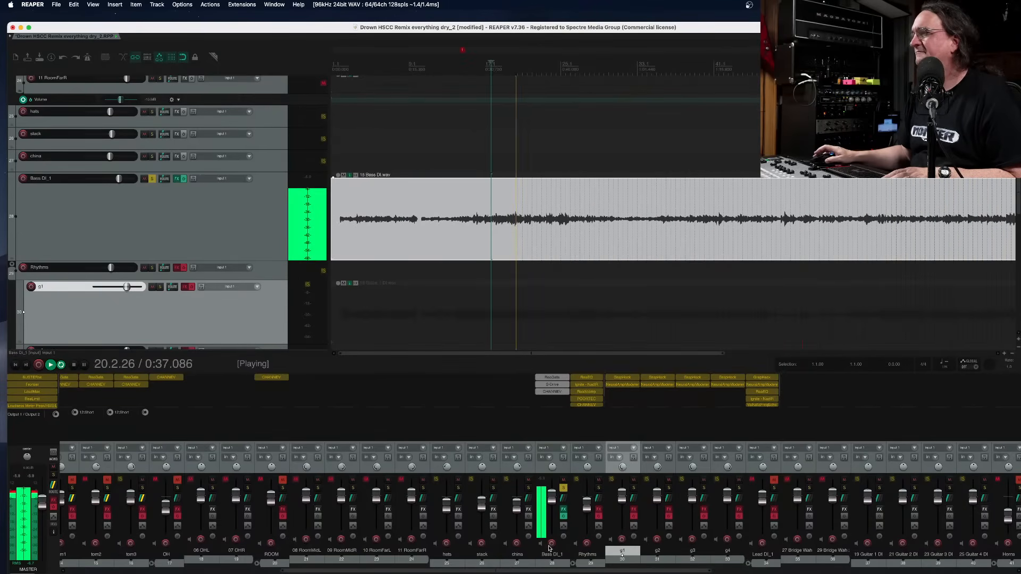
{"action": "left_click_drag", "start_coordinate": [551, 497], "coordinate": [552, 505]}
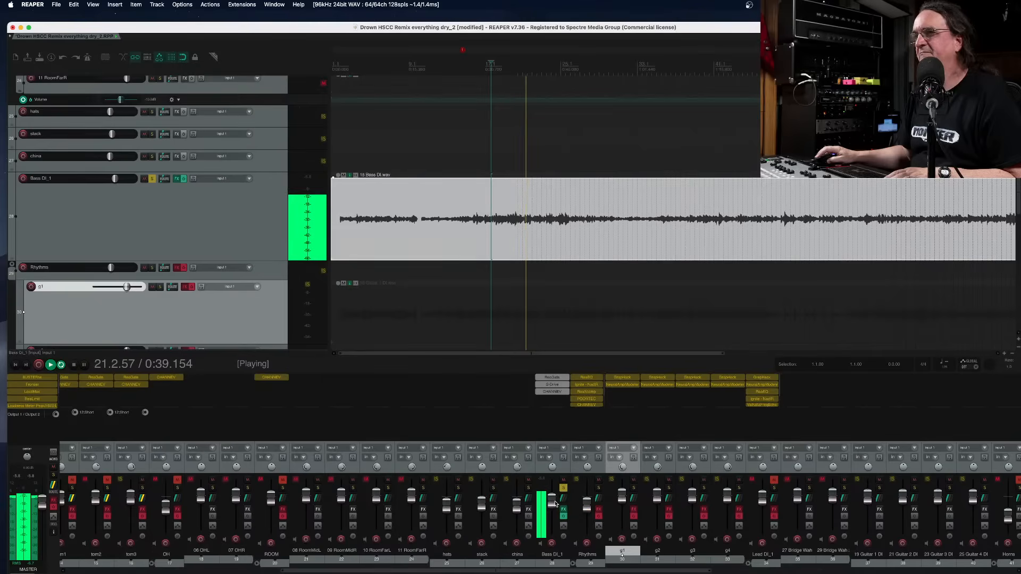
Unsolo and mute Bass DI_1, briefly solo the Rhythms track, and mute Rhythms
{"action": "left_click", "coordinate": [563, 488]}
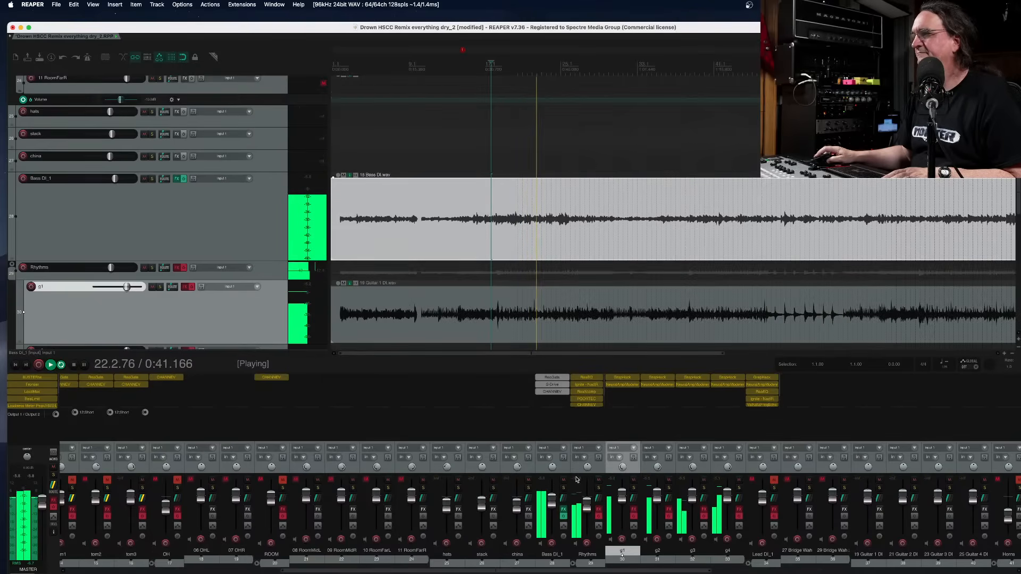
{"action": "left_click", "coordinate": [564, 483]}
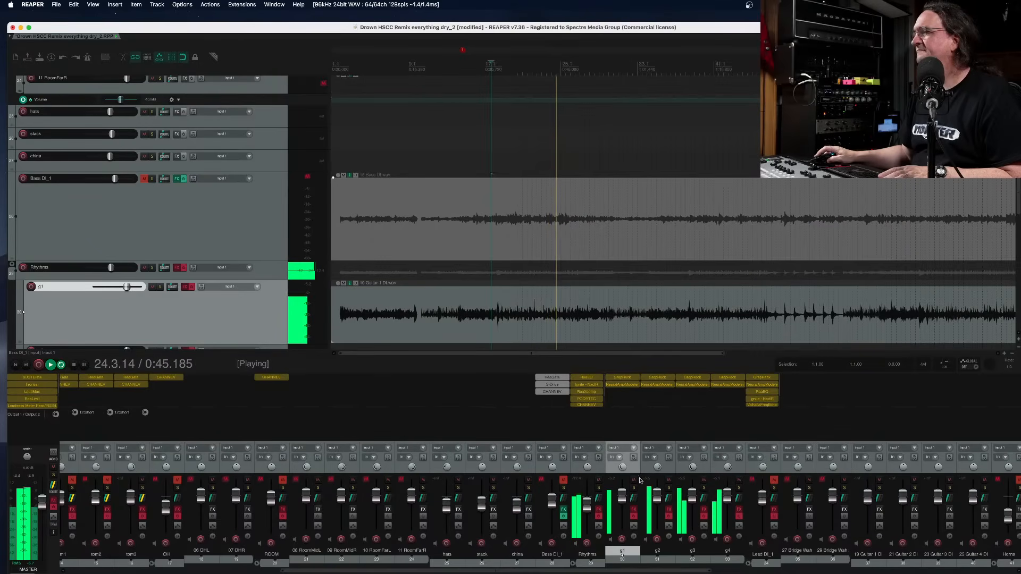
{"action": "left_click", "coordinate": [599, 488]}
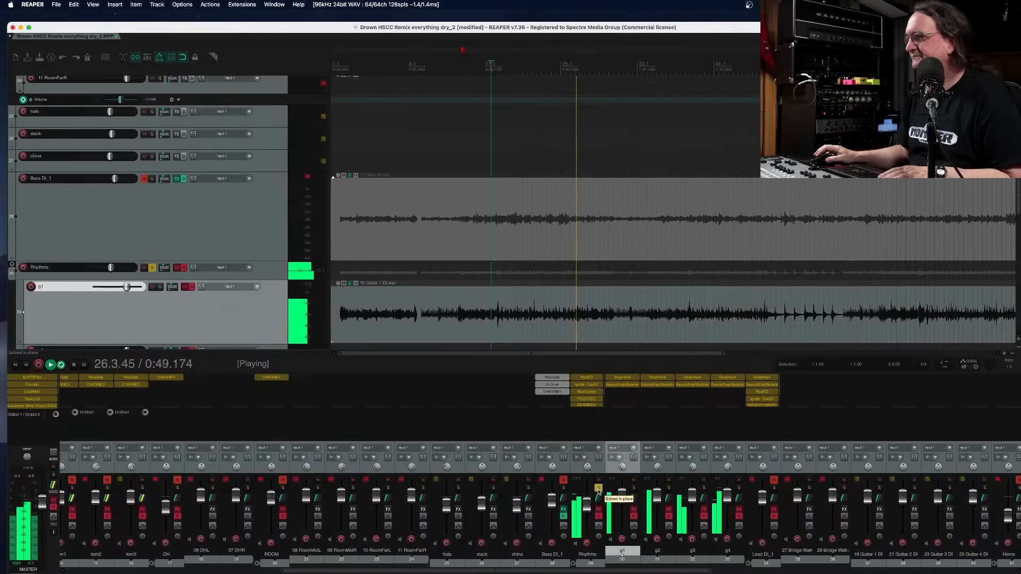
{"action": "left_click", "coordinate": [599, 489]}
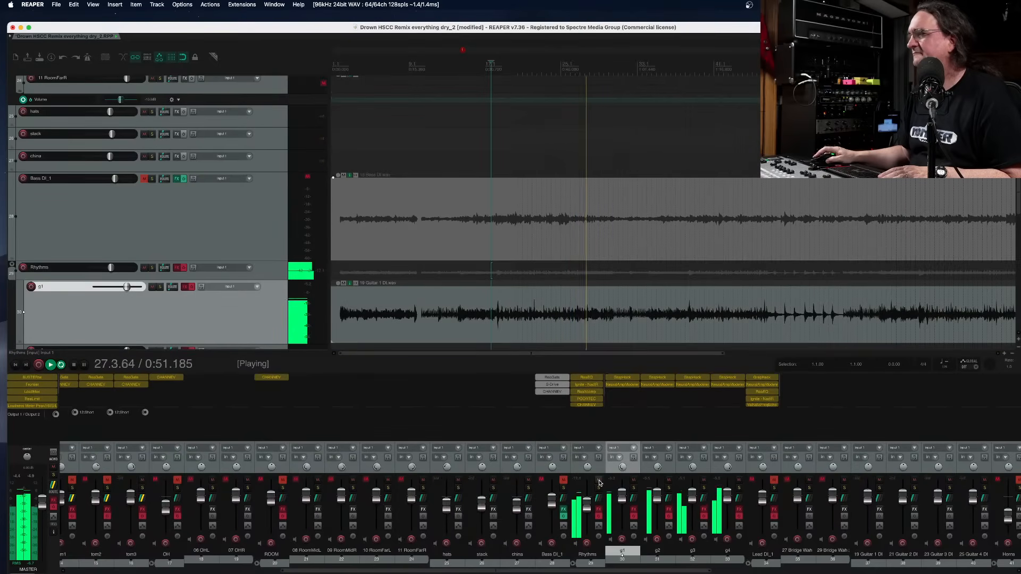
{"action": "left_click", "coordinate": [598, 479]}
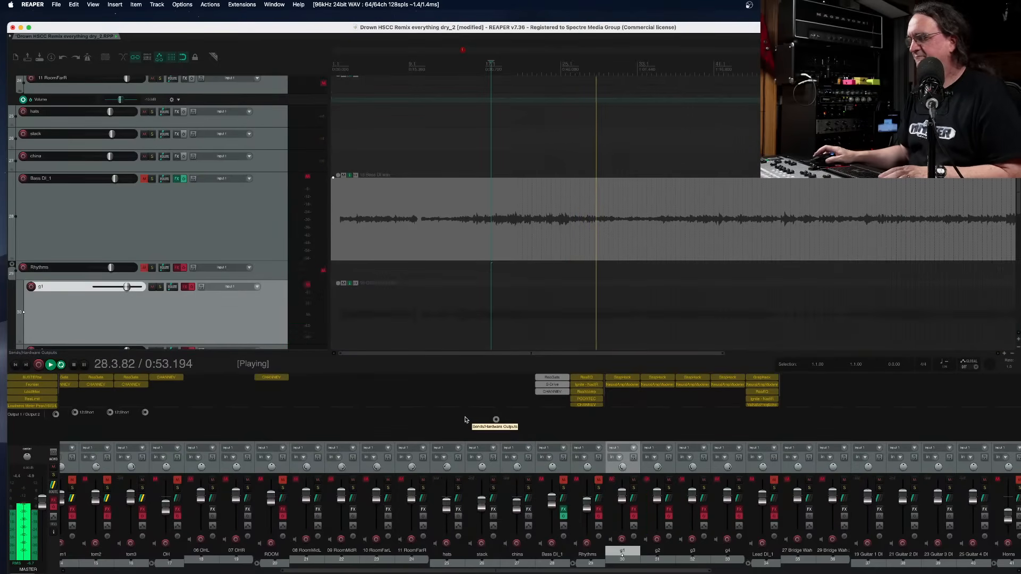
Listen to the kick tracks in the mixer, briefly soloing D6, and stop playback
{"action": "left_click_drag", "start_coordinate": [394, 571], "coordinate": [179, 571]}
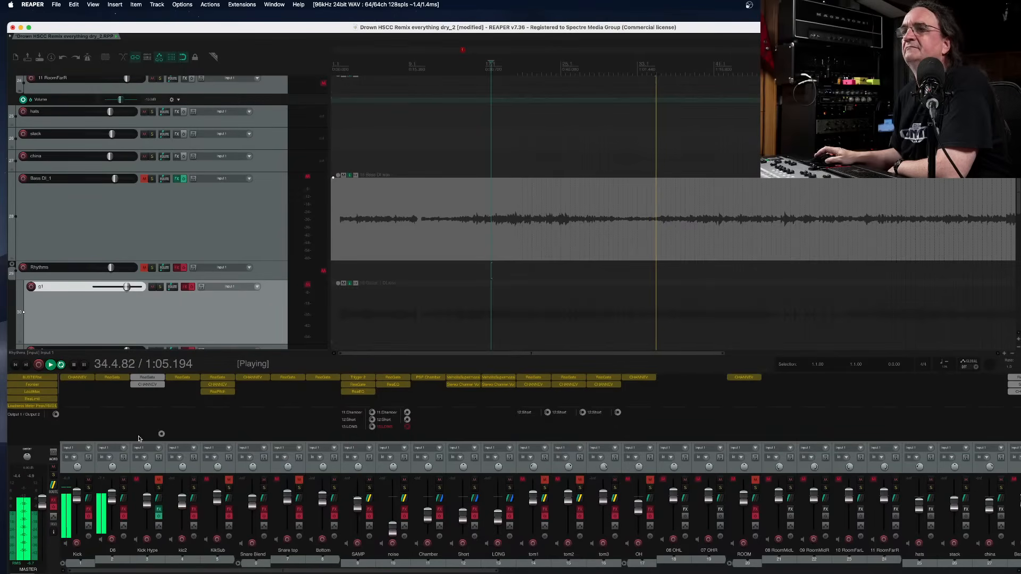
{"action": "left_click", "coordinate": [124, 488]}
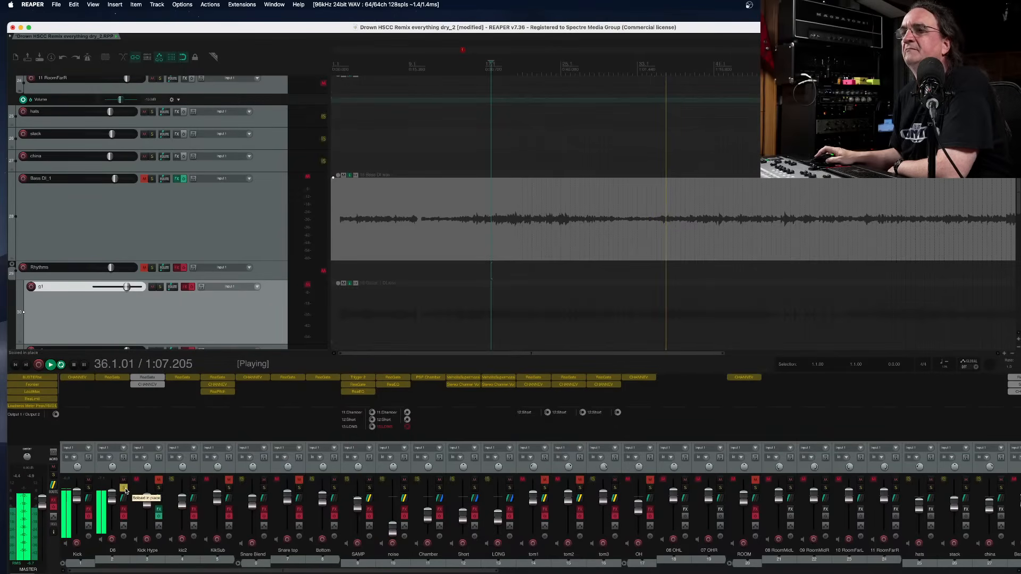
{"action": "left_click", "coordinate": [125, 488]}
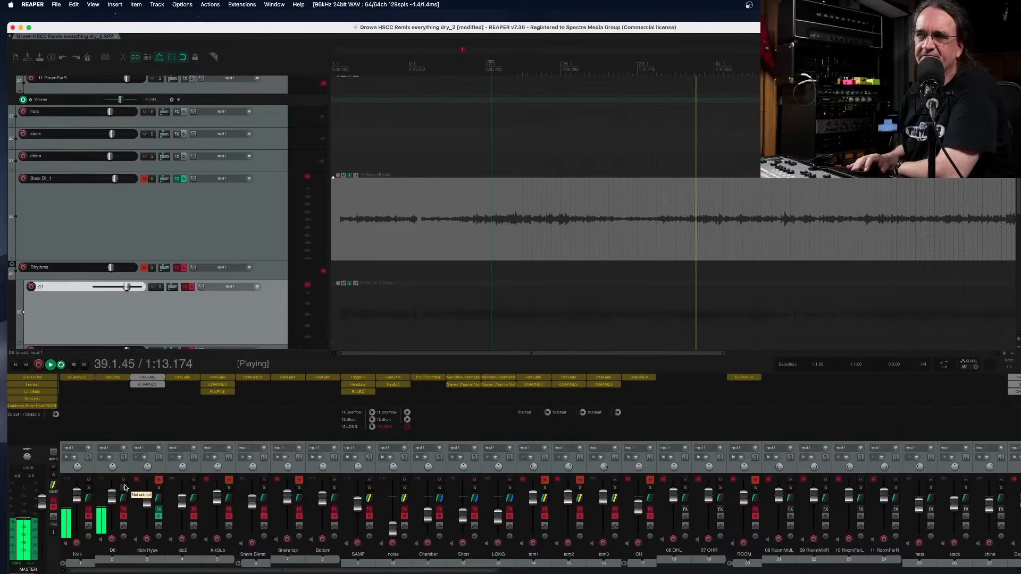
{"action": "key", "text": "space"}
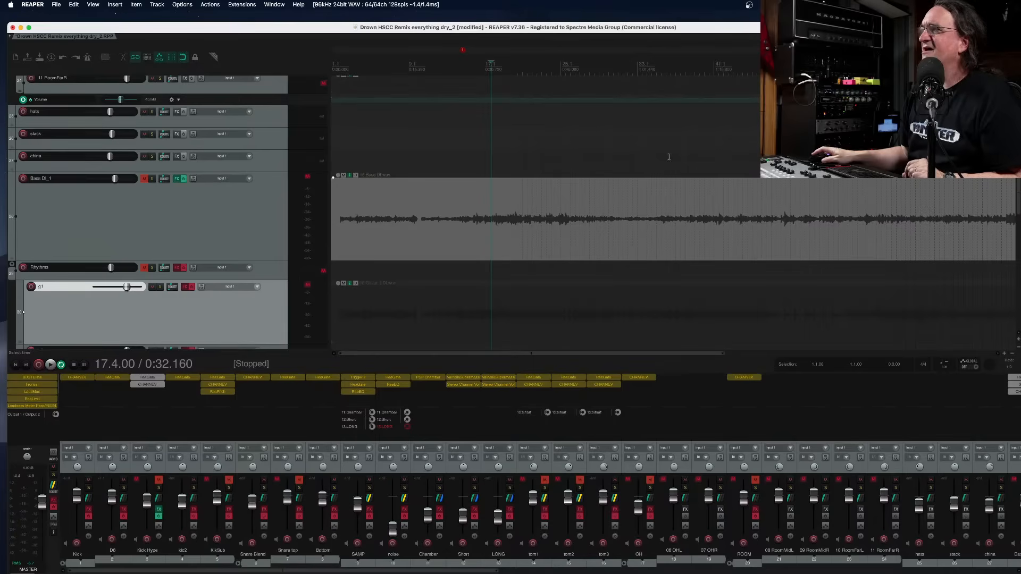
Enlarge the D6 kick track in the arrangement to show its waveform and audition the kick from 0:32
{"action": "left_click_drag", "start_coordinate": [1018, 179], "coordinate": [1018, 86]}
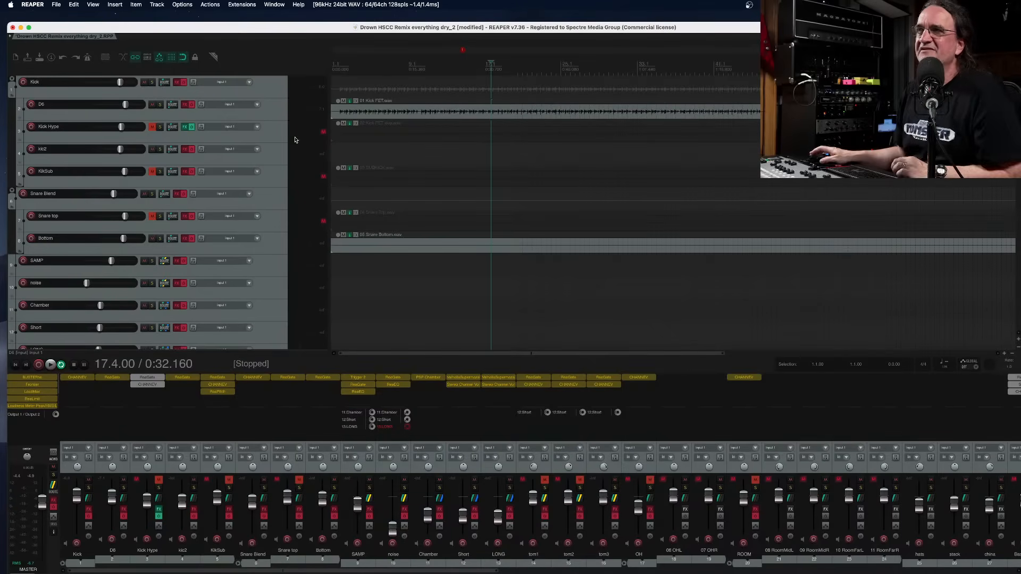
{"action": "left_click_drag", "start_coordinate": [277, 121], "coordinate": [274, 196]}
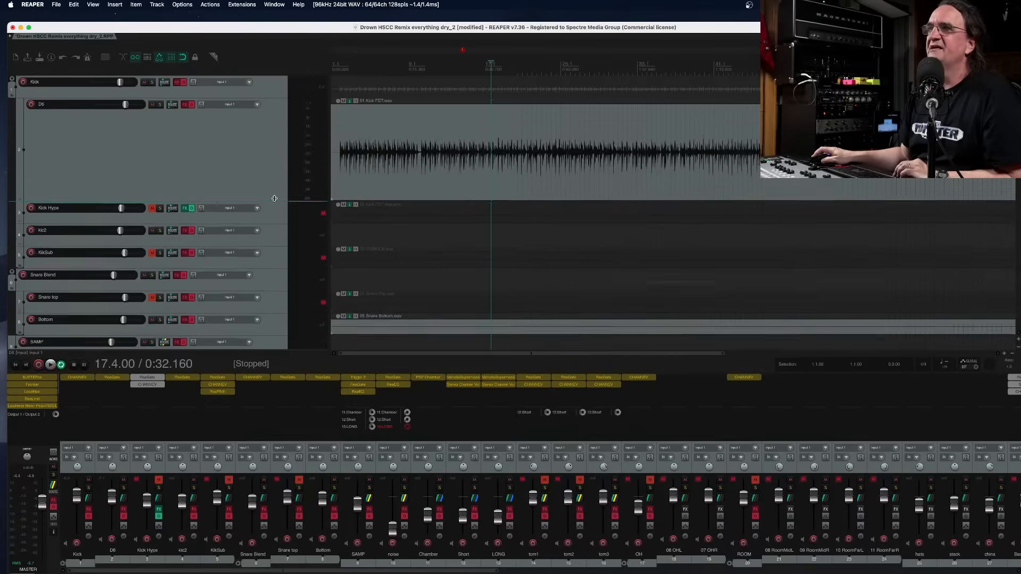
{"action": "scroll", "coordinate": [454, 75], "scroll_direction": "up", "scroll_amount": 3}
{"action": "key", "text": "space"}
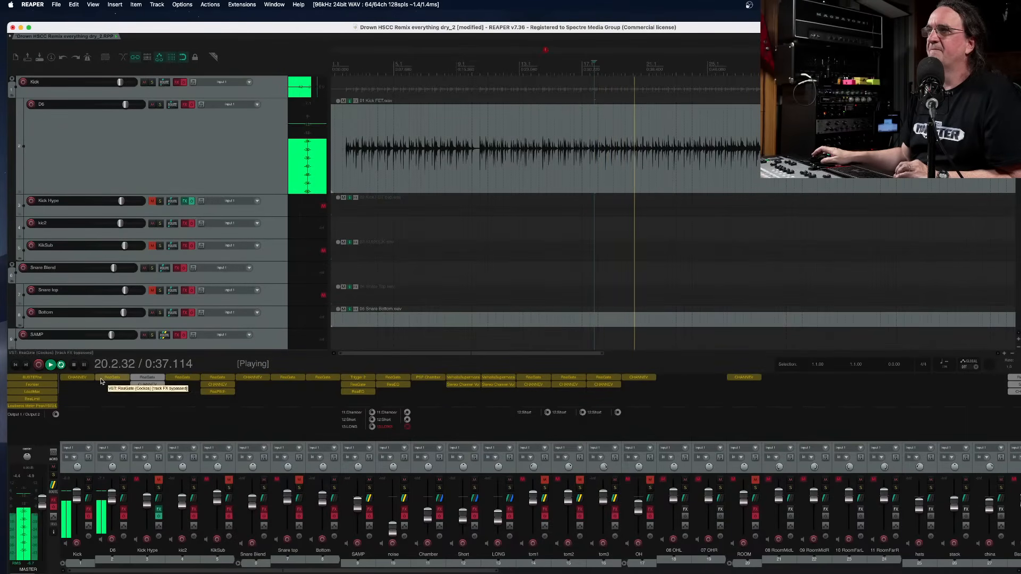
{"action": "key", "text": "space"}
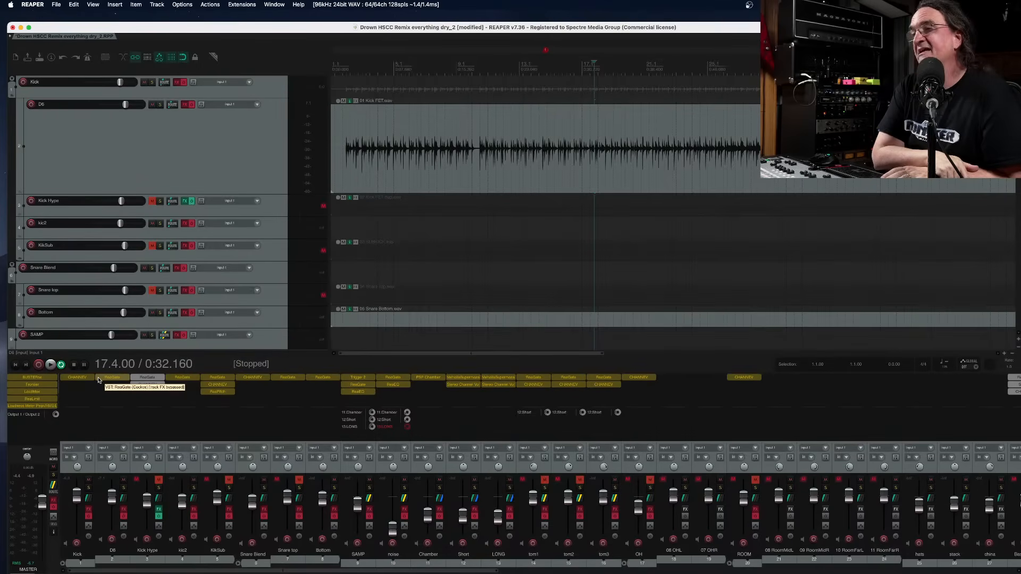
{"action": "key", "text": "space"}
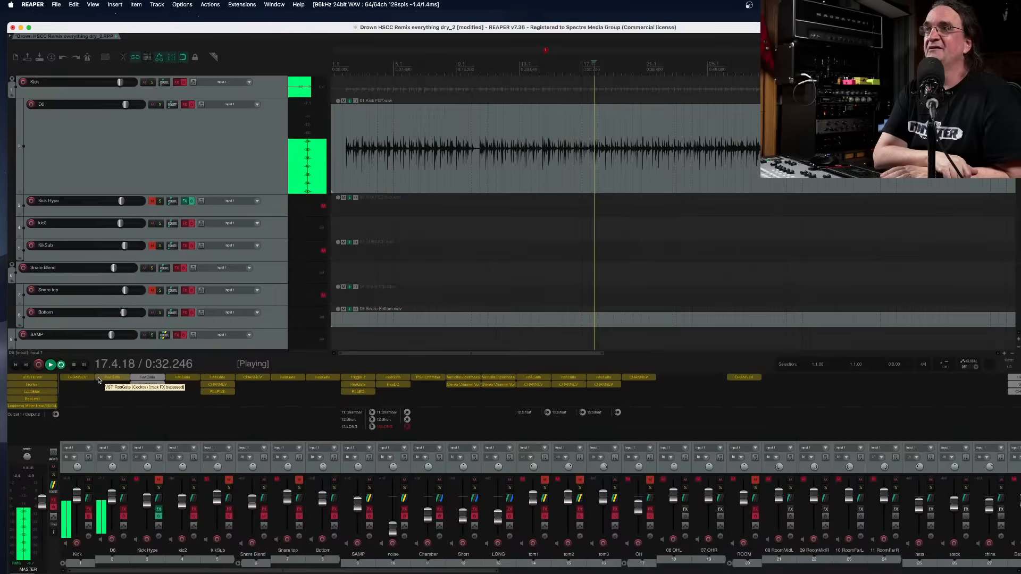
{"action": "key", "text": "space"}
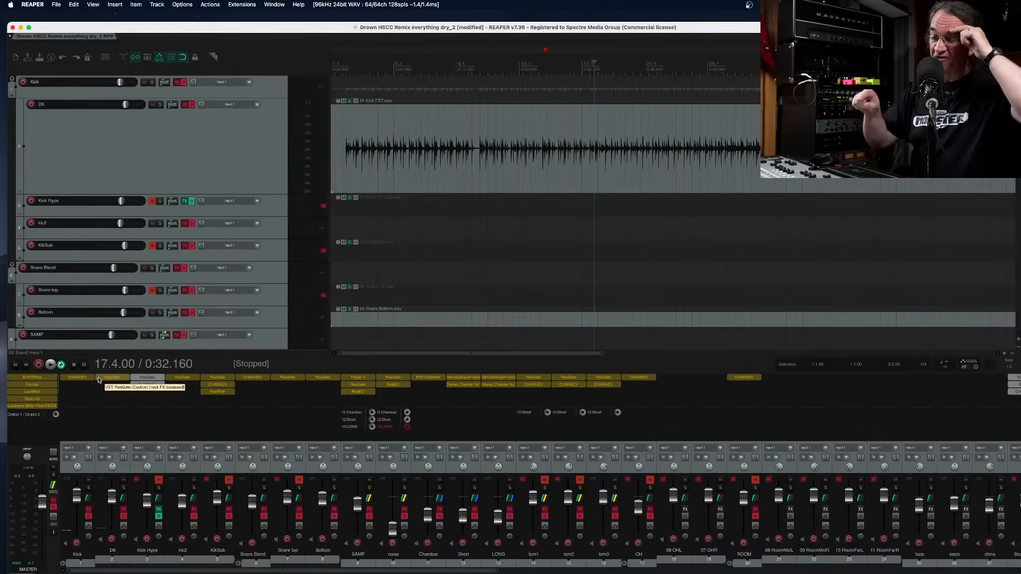
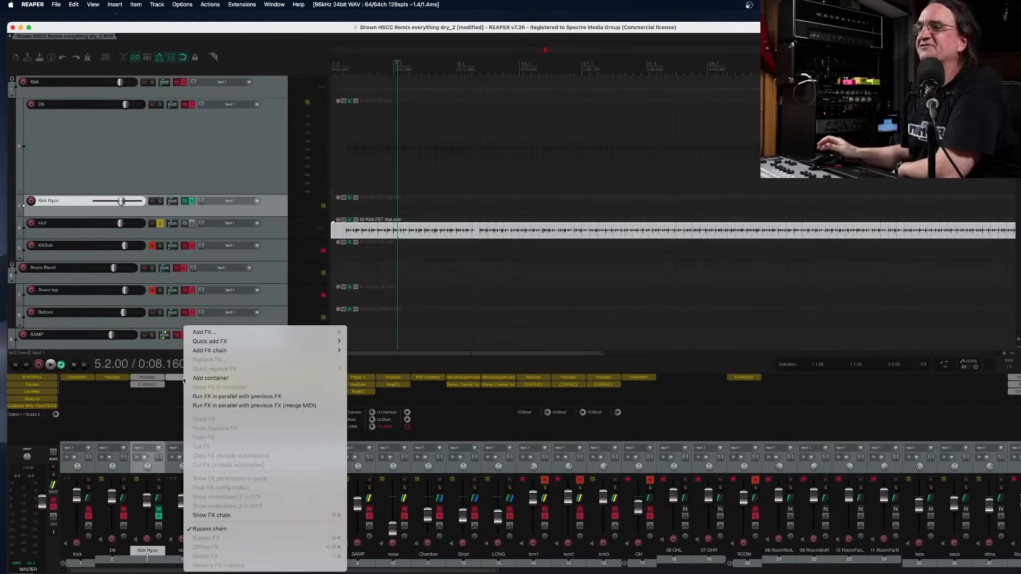
Add Trigger 2 (Steven Slate) from the Free Plugins folder to the kic2 track and open its sample browser
{"action": "left_click", "coordinate": [223, 334]}
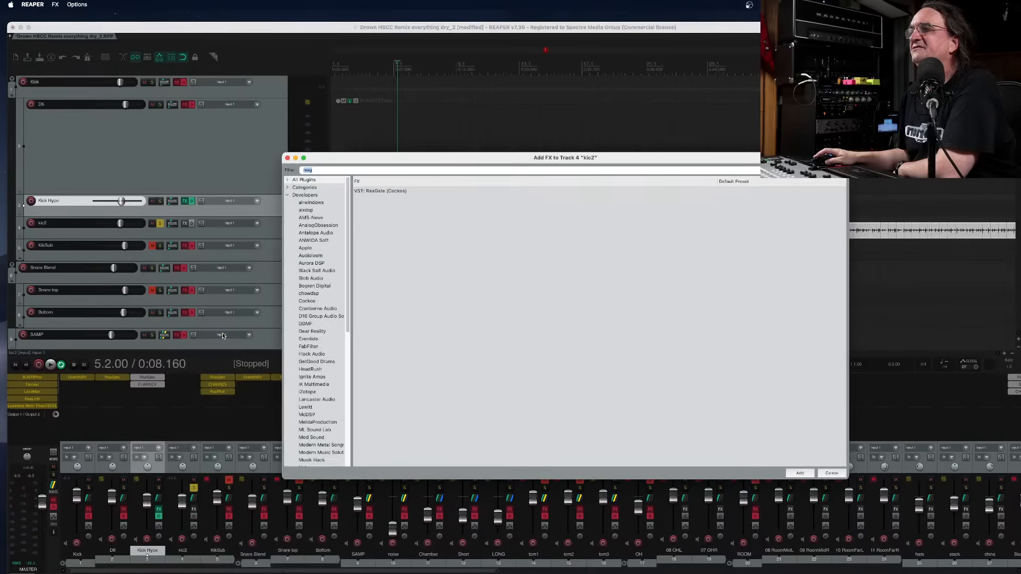
{"action": "left_click", "coordinate": [288, 195]}
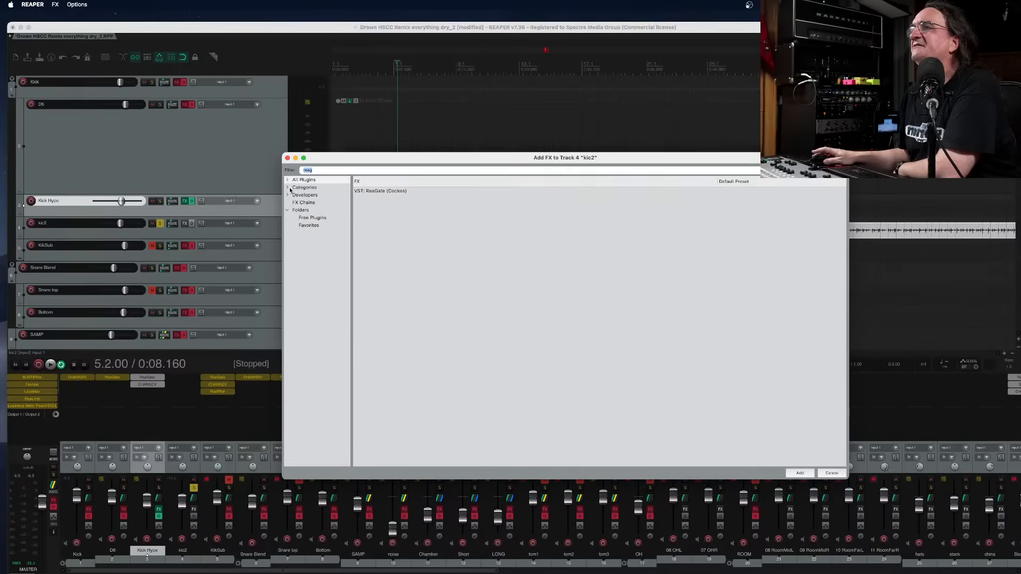
{"action": "left_click", "coordinate": [313, 217]}
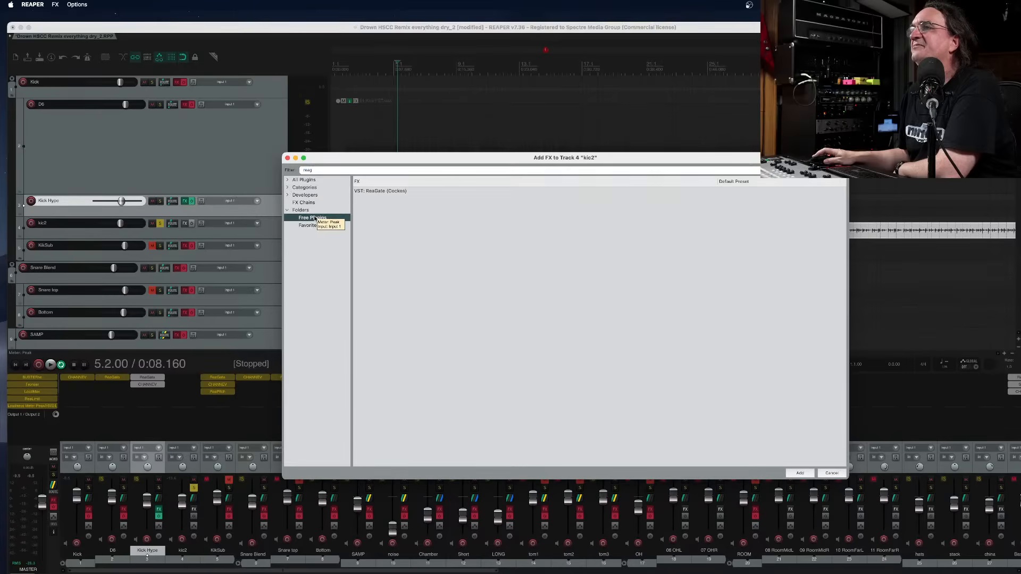
{"action": "left_click", "coordinate": [841, 170]}
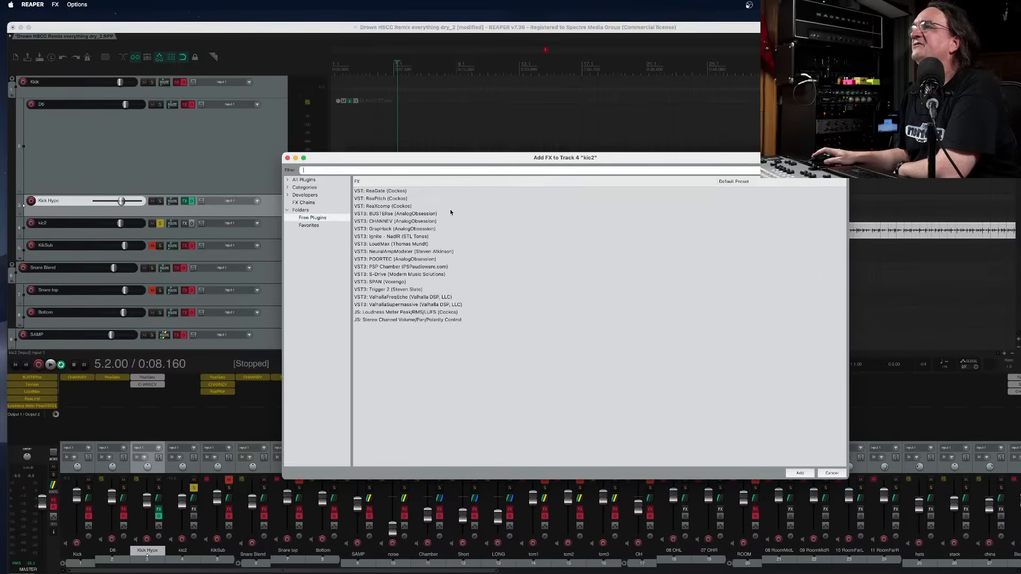
{"action": "left_click", "coordinate": [408, 289]}
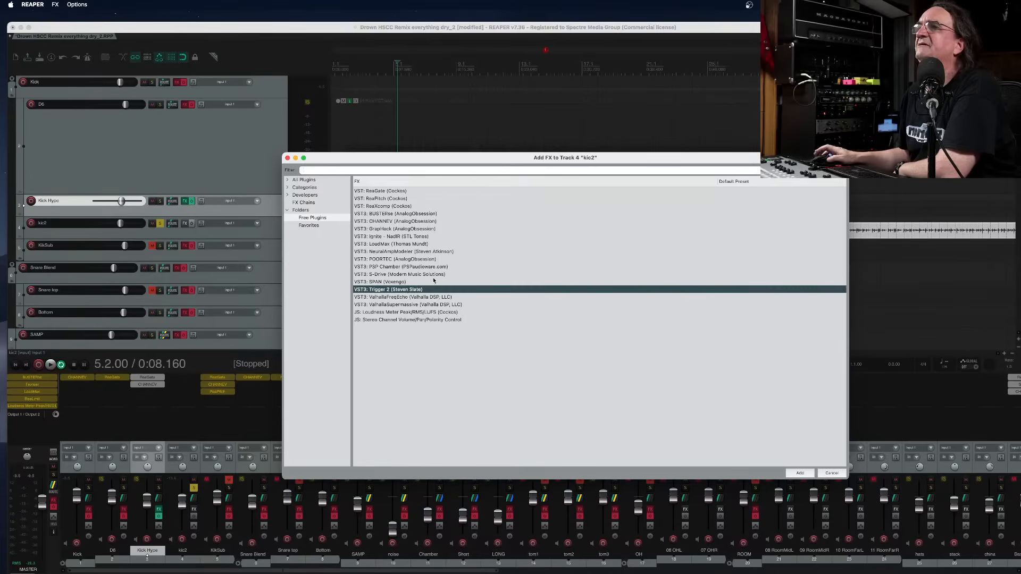
{"action": "key", "text": "Return"}
{"action": "left_click_drag", "start_coordinate": [221, 46], "coordinate": [500, 198]}
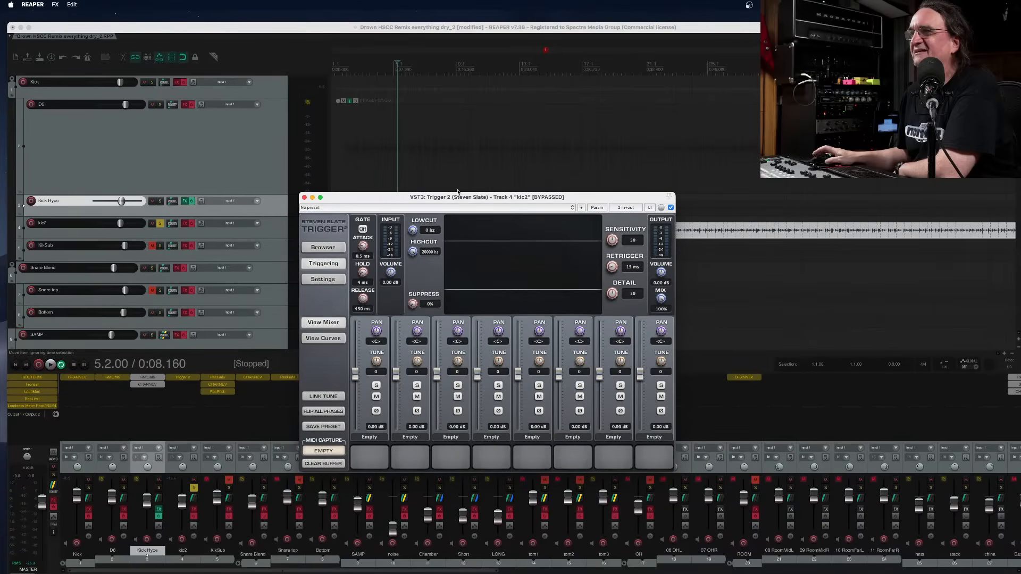
{"action": "left_click", "coordinate": [323, 248]}
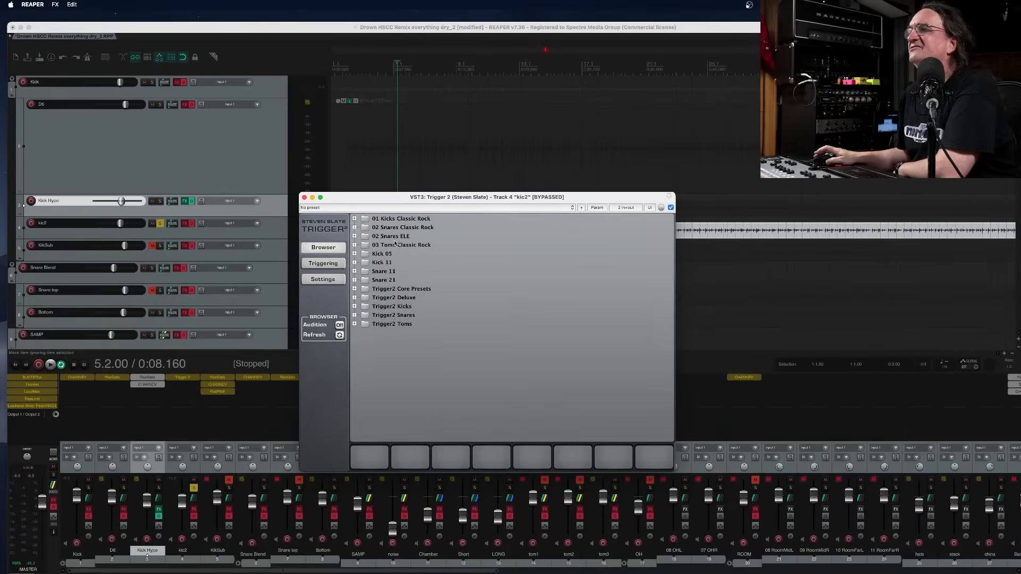
Try to load Kick 05 NRG.tci from the Kick 05 folder into Trigger 2's first sample slot
{"action": "left_click", "coordinate": [355, 254]}
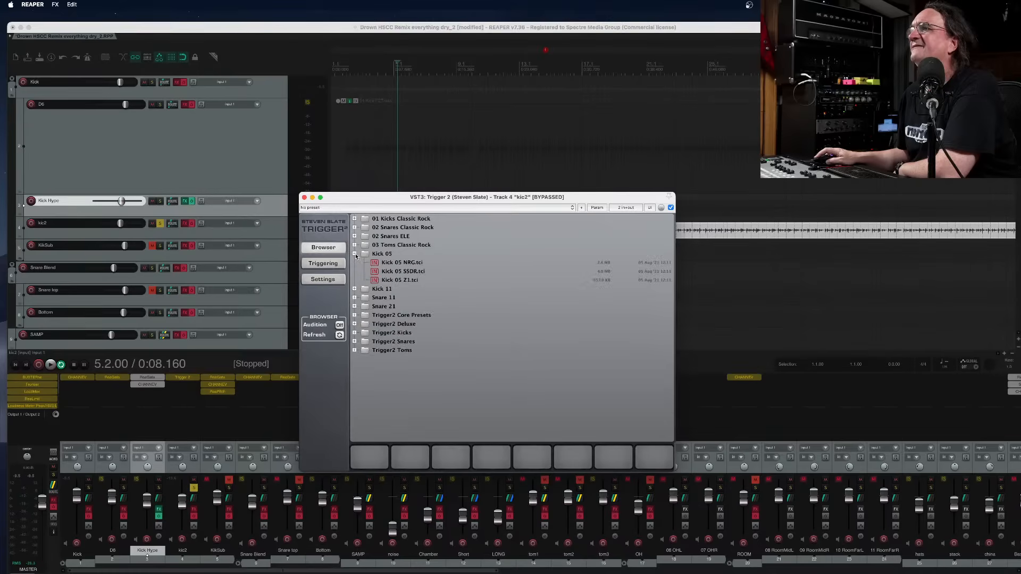
{"action": "left_click", "coordinate": [415, 266]}
{"action": "left_click_drag", "start_coordinate": [410, 265], "coordinate": [375, 459]}
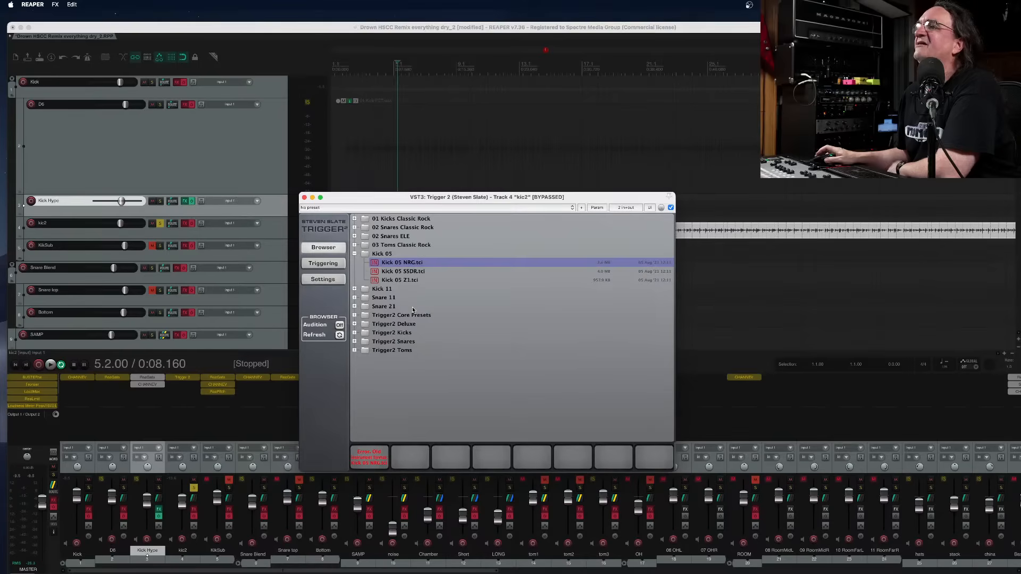
Load Kick 5 Z1.tci from Trigger2 Kicks > Kick05 into the first sample slot
{"action": "left_click", "coordinate": [354, 333]}
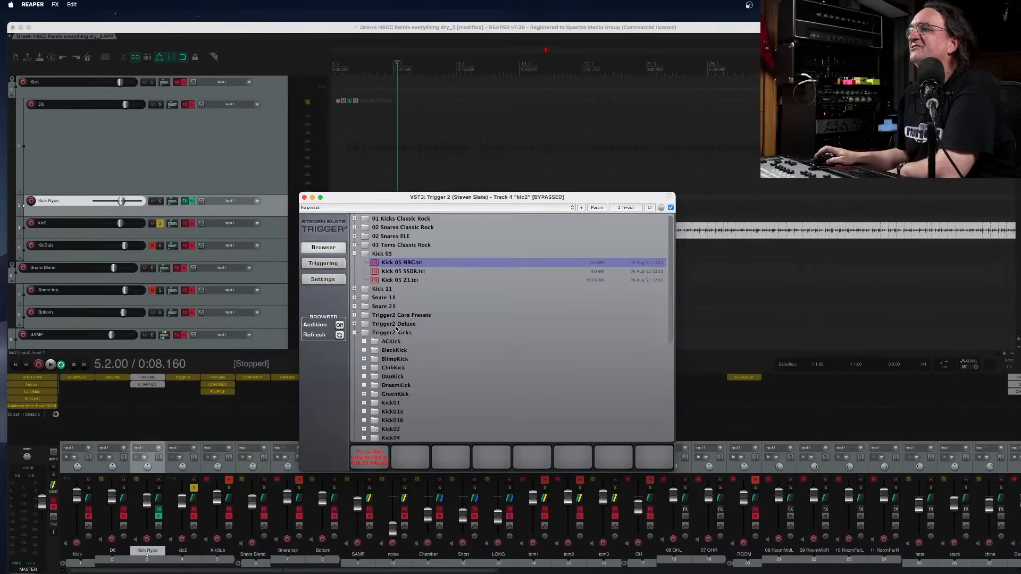
{"action": "scroll", "coordinate": [416, 356], "scroll_direction": "down", "scroll_amount": 4}
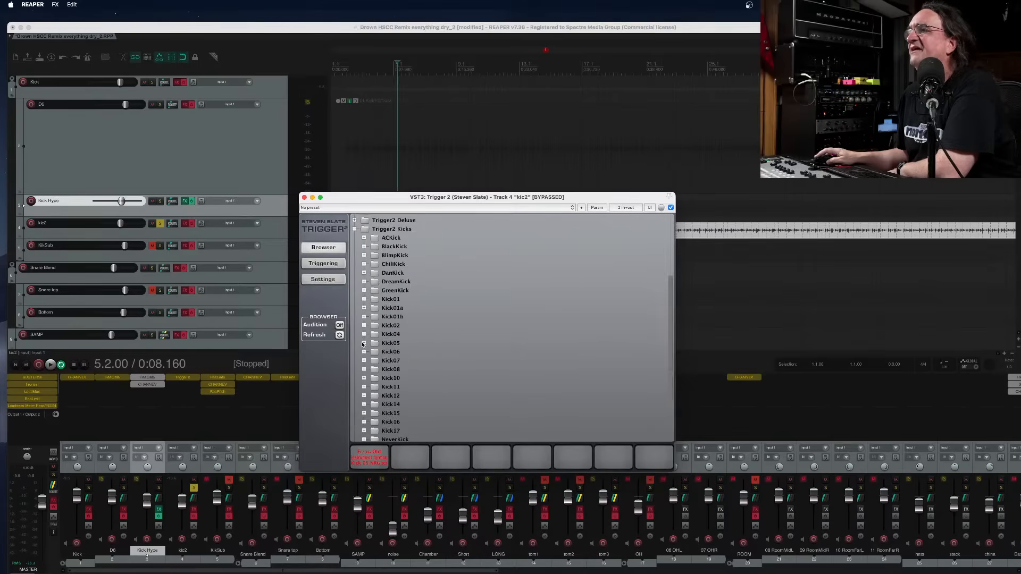
{"action": "left_click", "coordinate": [363, 343]}
{"action": "left_click", "coordinate": [400, 361]}
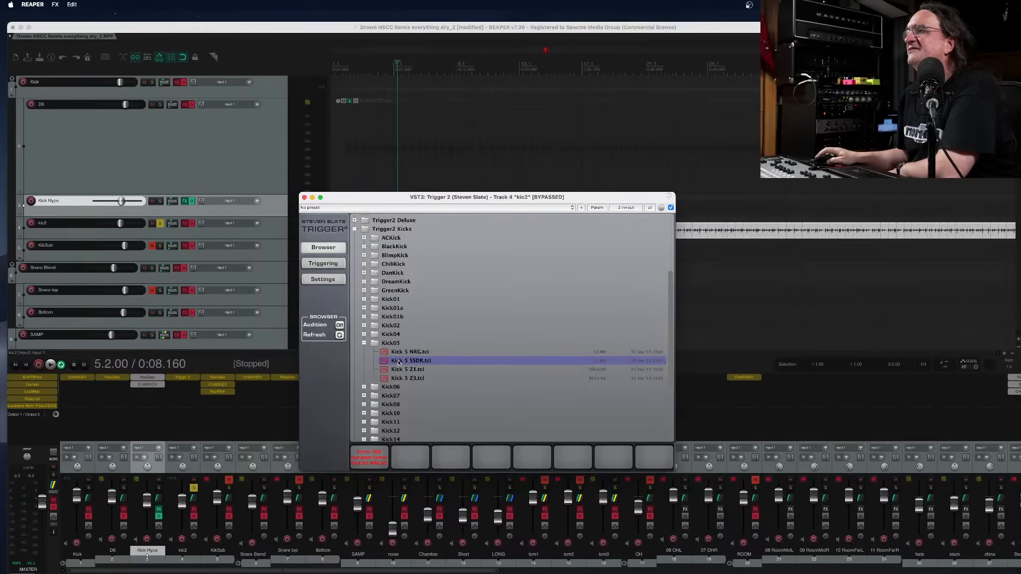
{"action": "left_click", "coordinate": [397, 371]}
Play the kick, move the Trigger 2 window clear of the tracks, and enable kic2's bypassed effects chain
{"action": "scroll", "coordinate": [397, 372], "scroll_direction": "down", "scroll_amount": 3}
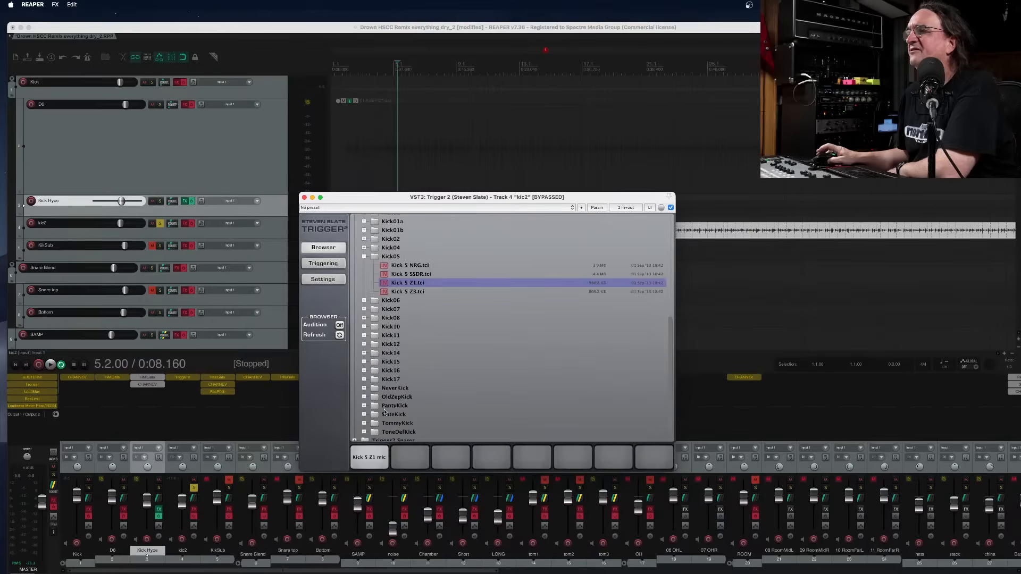
{"action": "key", "text": "space"}
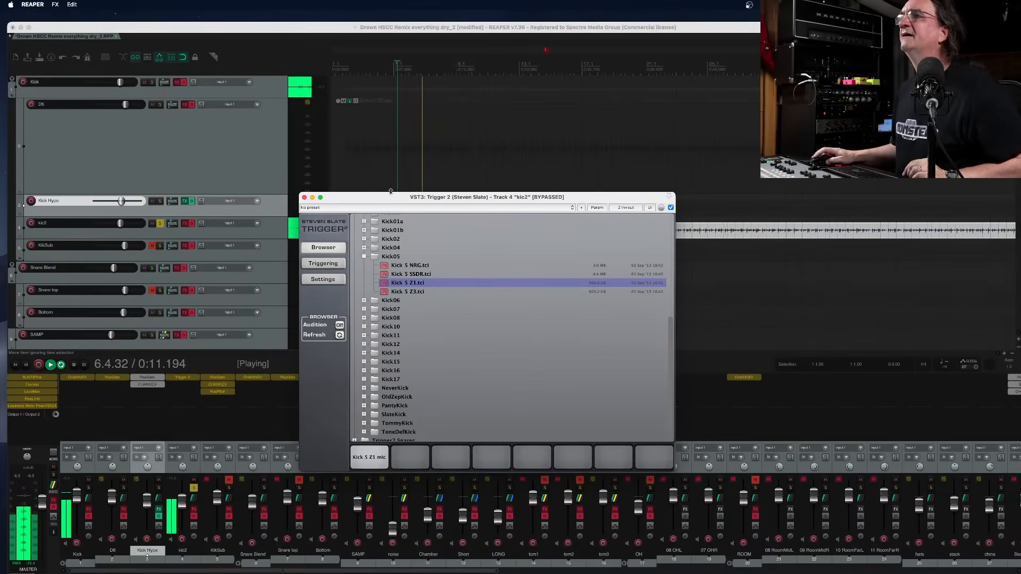
{"action": "left_click_drag", "start_coordinate": [394, 199], "coordinate": [582, 133]}
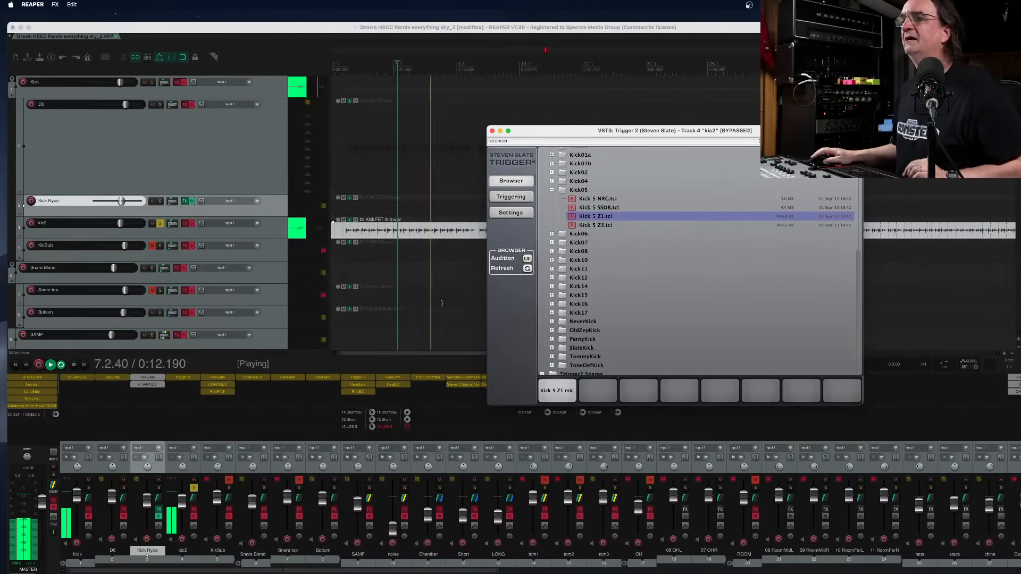
{"action": "left_click", "coordinate": [195, 511]}
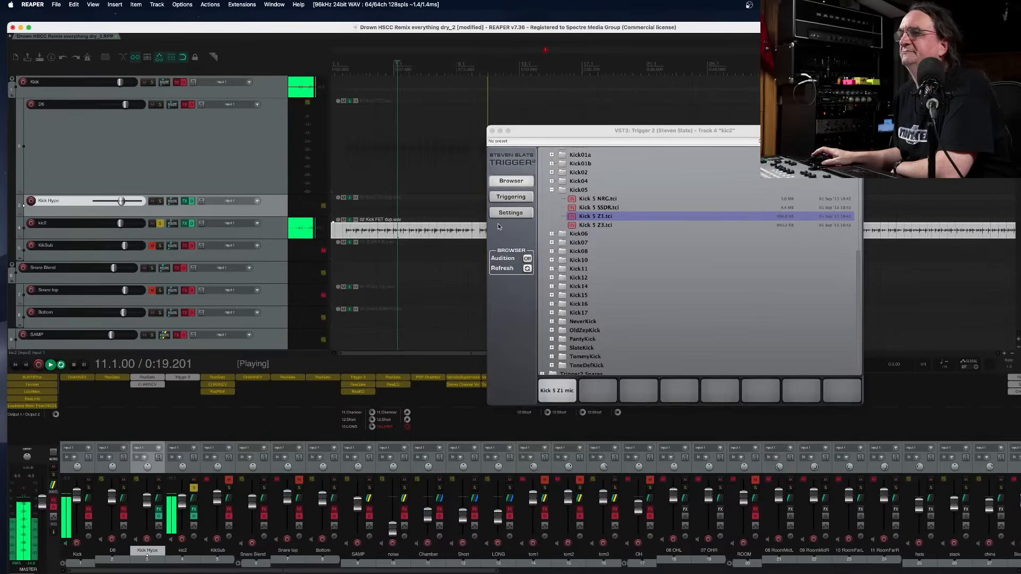
On Trigger 2's triggering page, set Sensitivity to 43 and Detail to 25
{"action": "left_click", "coordinate": [510, 196]}
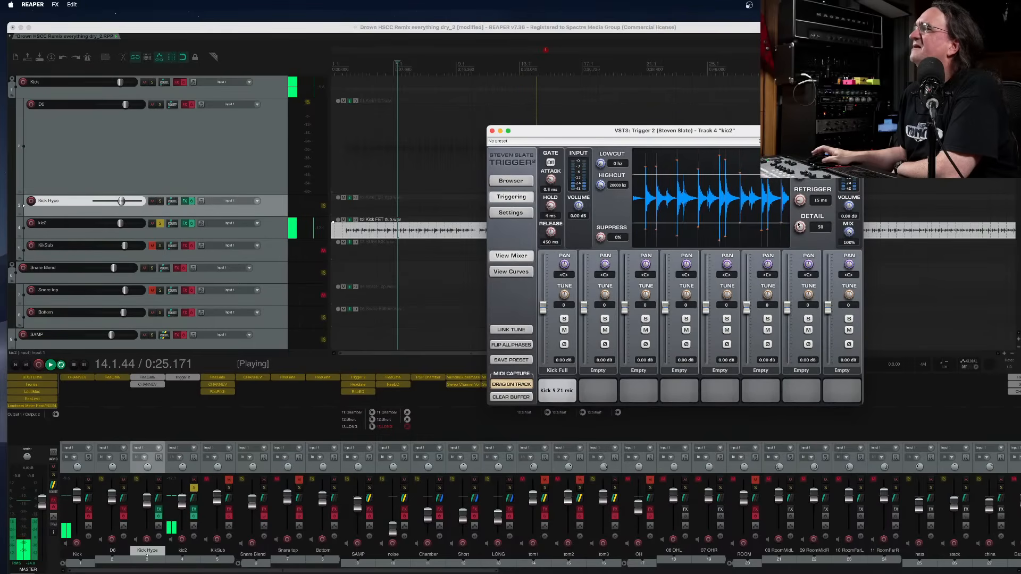
{"action": "left_click_drag", "start_coordinate": [801, 232], "coordinate": [795, 239]}
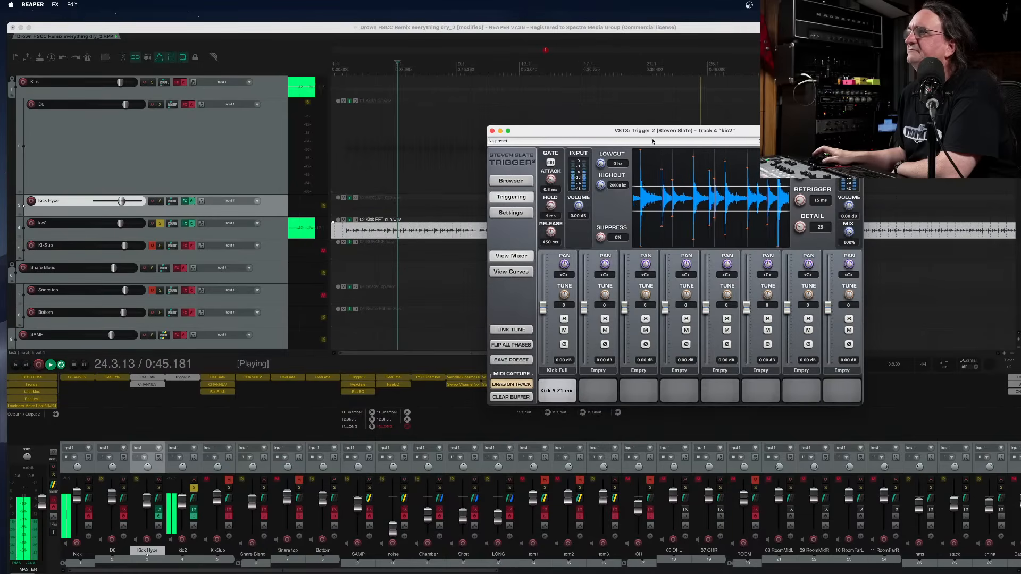
Adjust the first slot's response in the curves view, raising its minimum range to 79, and close Trigger 2
{"action": "left_click_drag", "start_coordinate": [645, 130], "coordinate": [555, 133]}
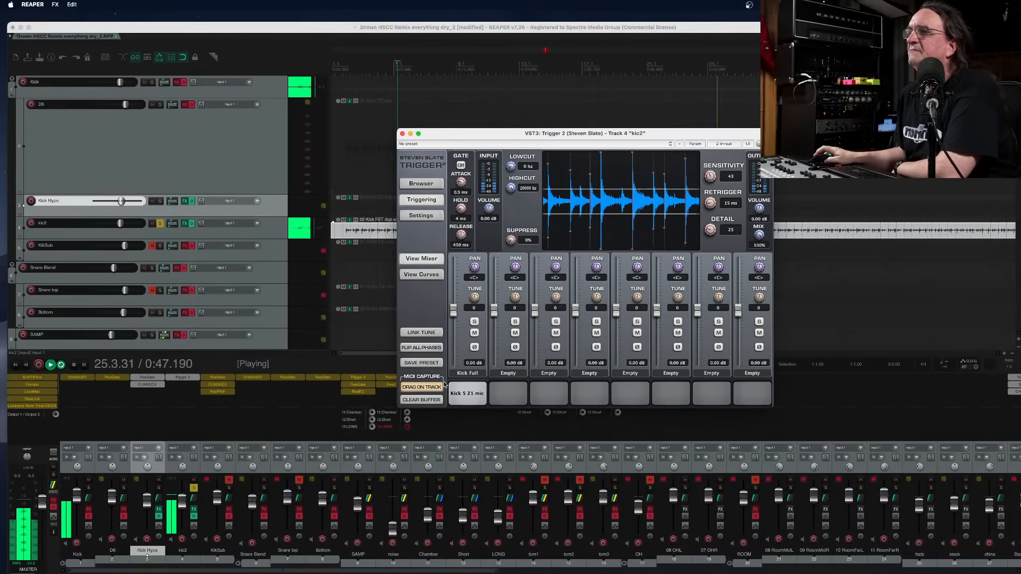
{"action": "left_click", "coordinate": [430, 276]}
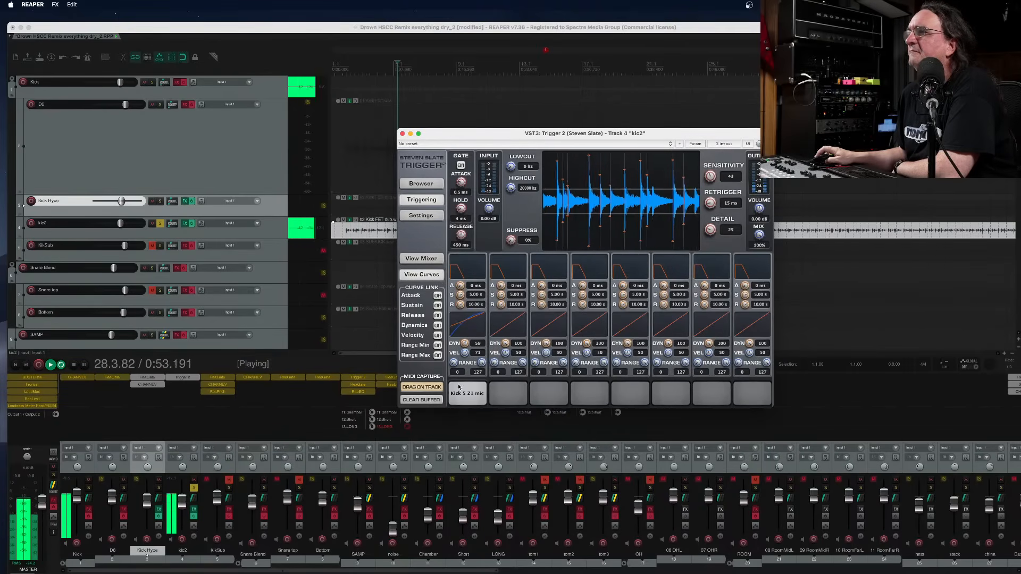
{"action": "mouse_move", "coordinate": [454, 363]}
{"action": "left_mouse_down"}
{"action": "mouse_move", "coordinate": [466, 356]}
{"action": "mouse_move", "coordinate": [454, 352]}
{"action": "mouse_move", "coordinate": [458, 314]}
{"action": "mouse_move", "coordinate": [459, 356]}
{"action": "left_mouse_up"}
{"action": "double_click", "coordinate": [466, 355]}
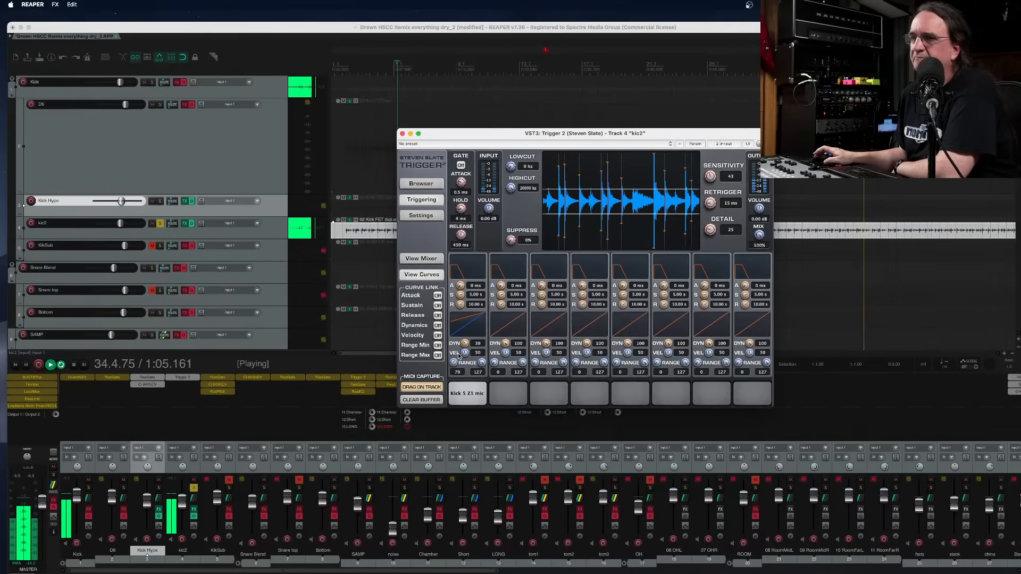
{"action": "left_click", "coordinate": [403, 133]}
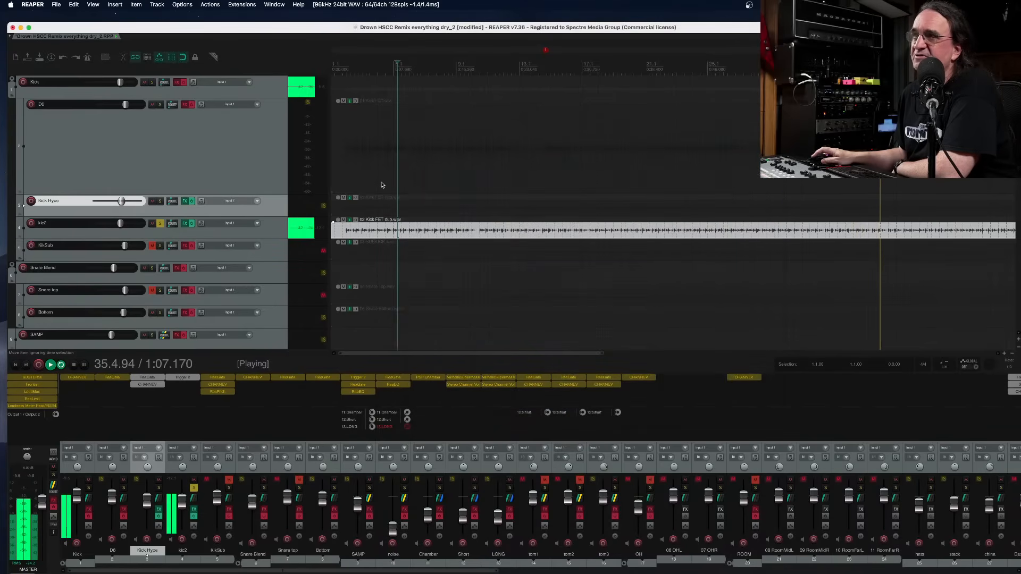
Solo D6 alongside kic2 and balance them, lowering kic2 to -6.21 dB and pulling D6's volume down slightly
{"action": "left_click", "coordinate": [123, 488]}
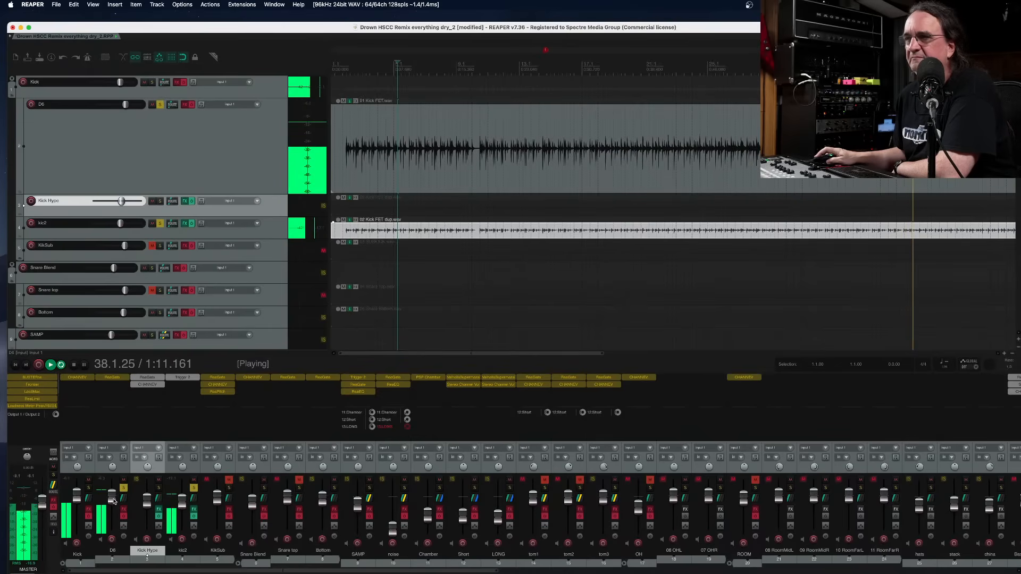
{"action": "left_click_drag", "start_coordinate": [112, 498], "coordinate": [112, 504]}
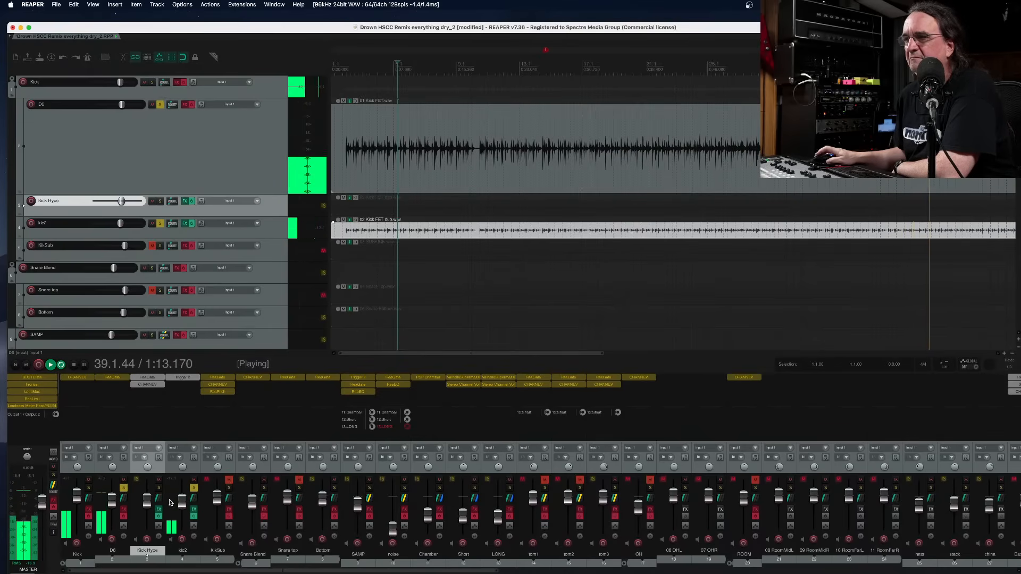
{"action": "left_click_drag", "start_coordinate": [181, 499], "coordinate": [182, 502]}
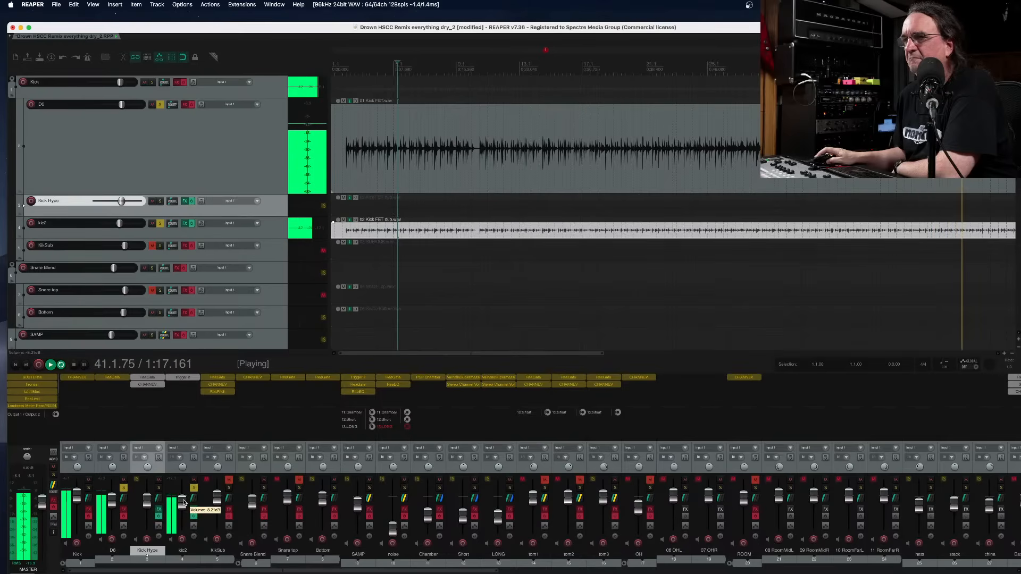
{"action": "left_click_drag", "start_coordinate": [112, 500], "coordinate": [112, 502]}
Listen to D6 without kic2, enable D6's effects chain, bypass its ReaGate, and close the gate window
{"action": "left_click", "coordinate": [124, 516]}
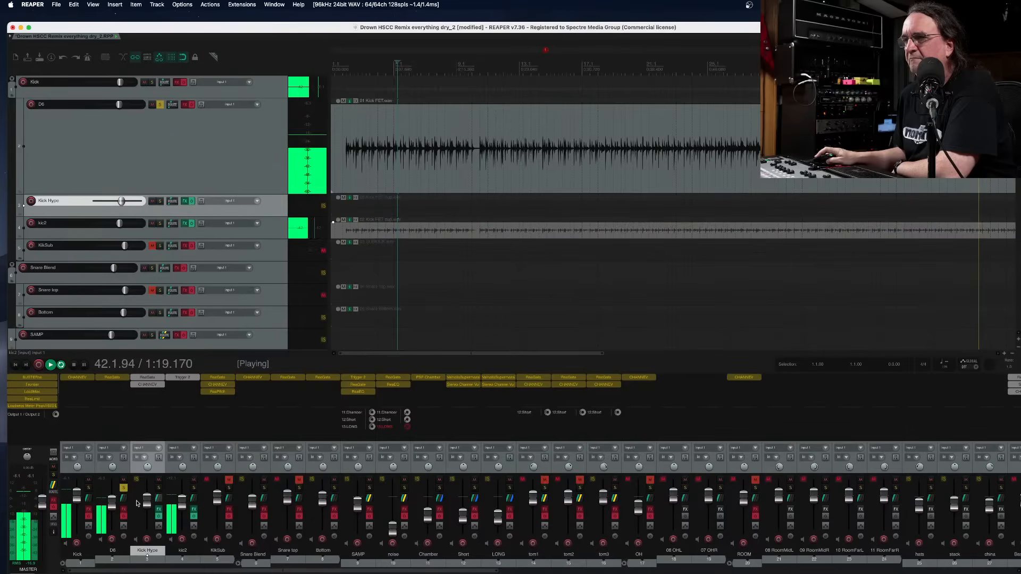
{"action": "left_click", "coordinate": [113, 378]}
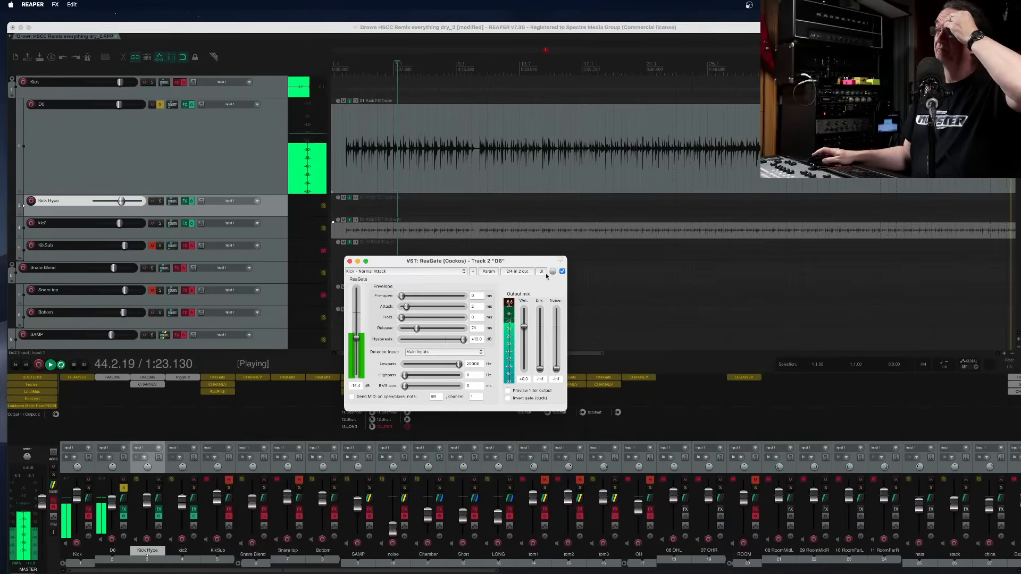
{"action": "left_click", "coordinate": [563, 272]}
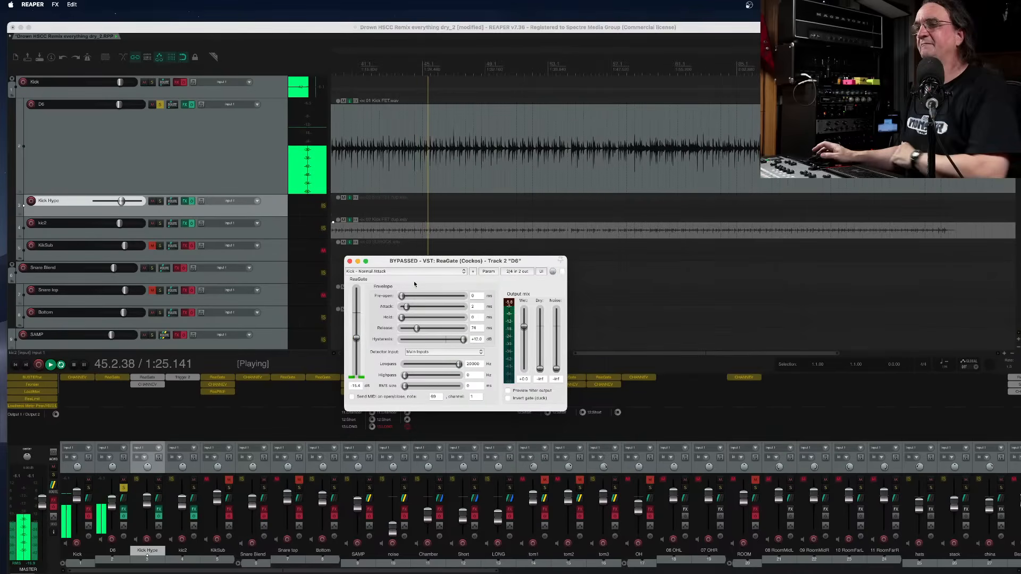
{"action": "left_click", "coordinate": [350, 262]}
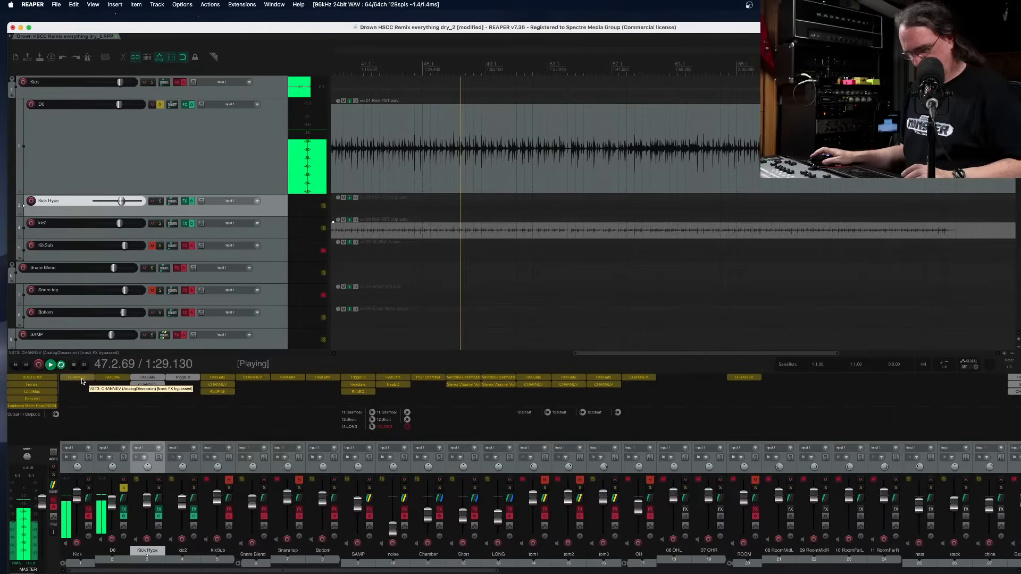
Copy the CHANNEV plugin from the Kick track to D6 and remove ReaGate from D6
{"action": "left_click_drag", "start_coordinate": [81, 379], "coordinate": [118, 382]}
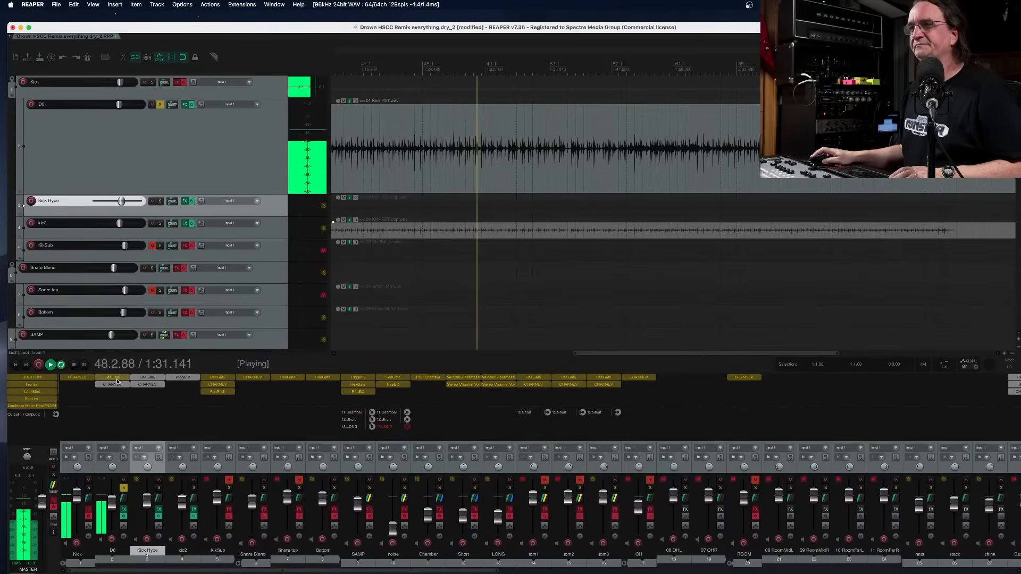
{"action": "left_click", "coordinate": [119, 378]}
{"action": "left_click", "coordinate": [119, 380], "text": "alt"}
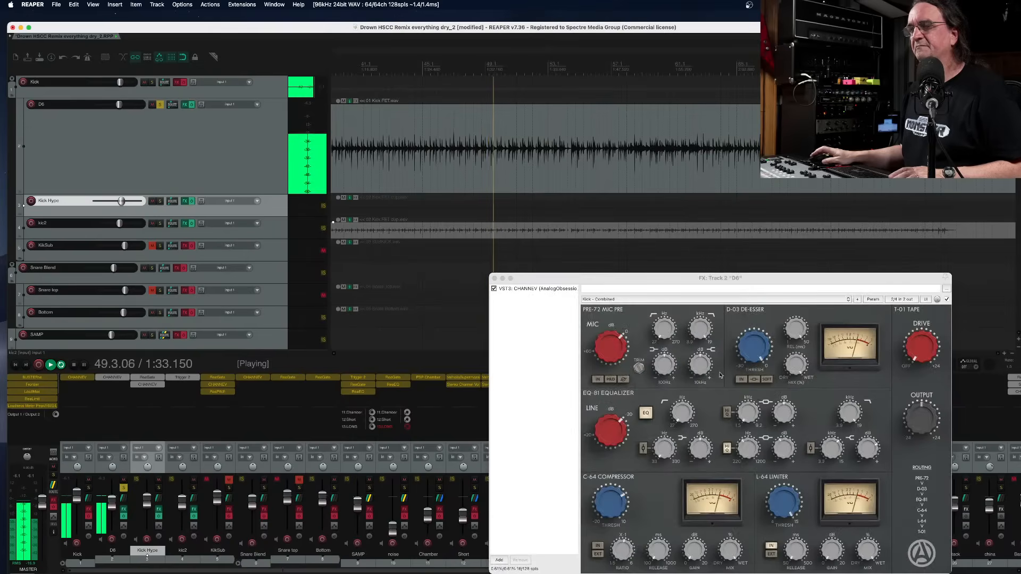
Move D6's effects window into clear view and reset CHANNEV to its factory default
{"action": "left_click_drag", "start_coordinate": [687, 282], "coordinate": [538, 235]}
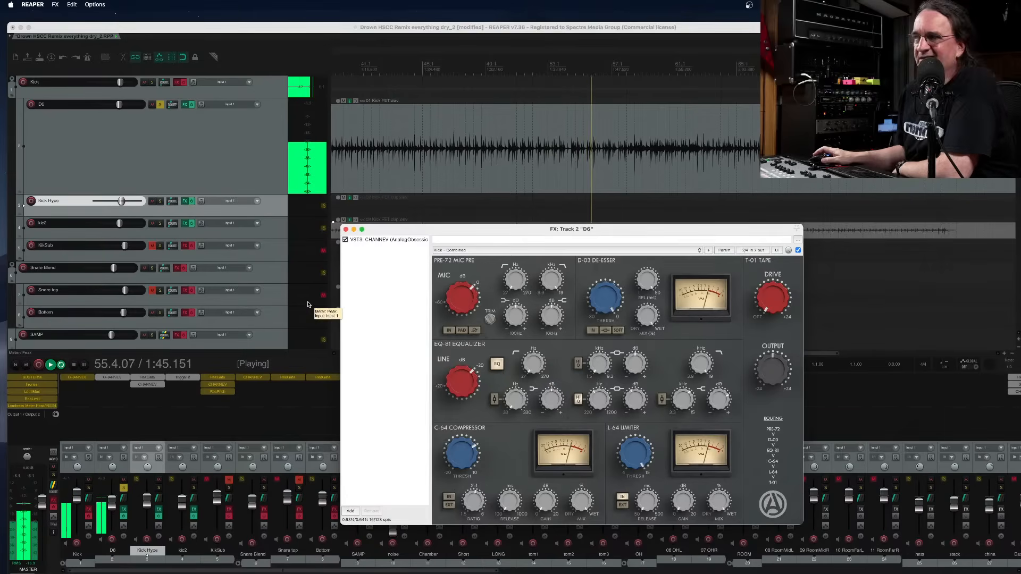
{"action": "left_click_drag", "start_coordinate": [504, 229], "coordinate": [487, 217]}
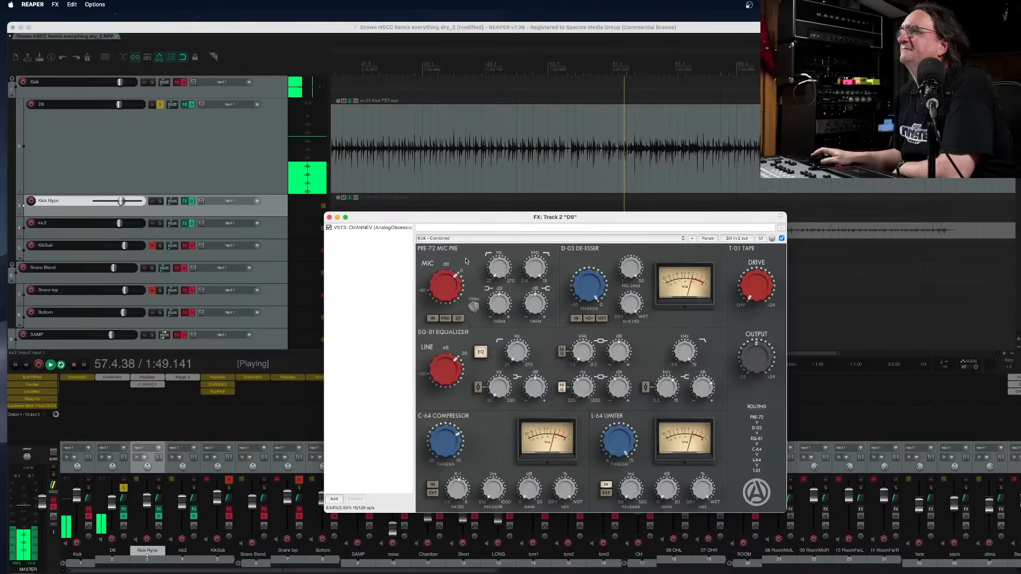
{"action": "left_click", "coordinate": [452, 238]}
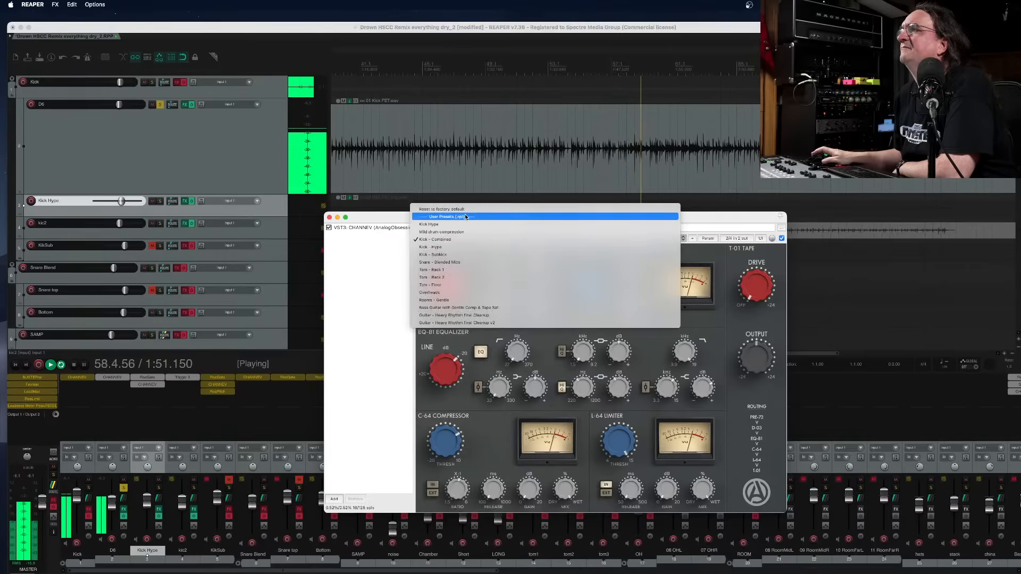
{"action": "left_click", "coordinate": [443, 210]}
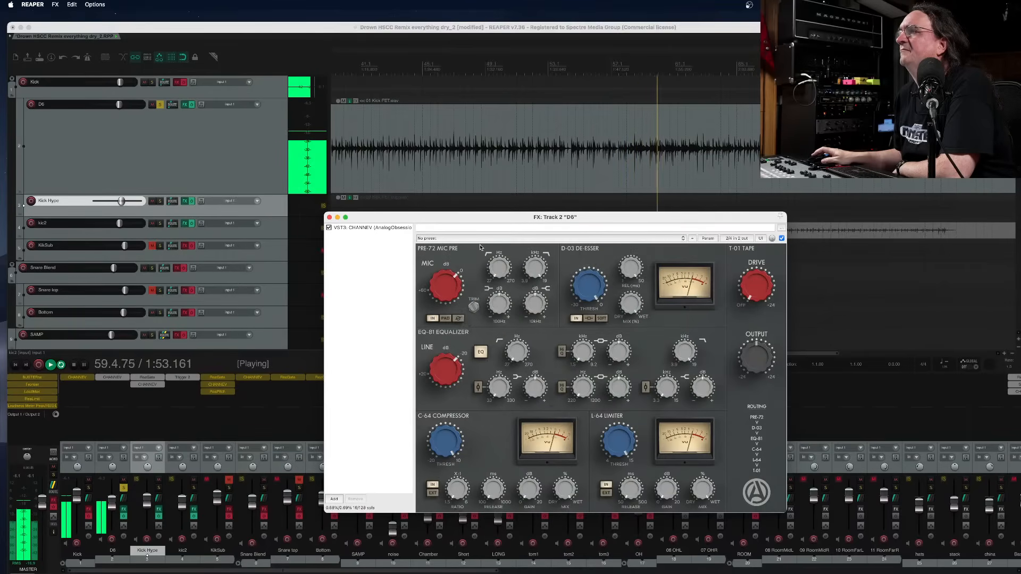
Reposition D6's effects window, zoom out the timeline, and play the soloed D6 from bar 42
{"action": "left_click_drag", "start_coordinate": [476, 222], "coordinate": [446, 218]}
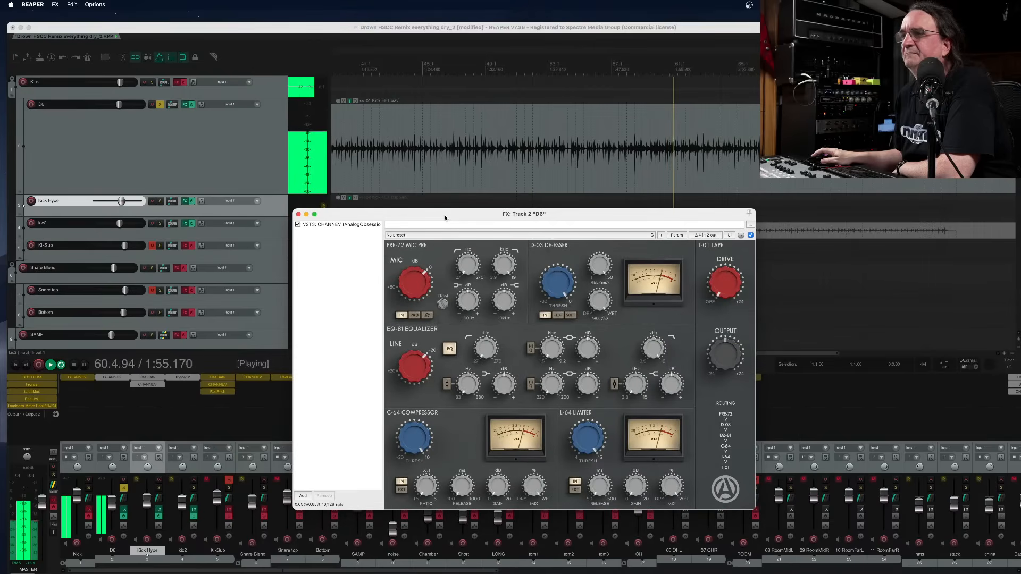
{"action": "left_click", "coordinate": [378, 78]}
{"action": "scroll", "coordinate": [366, 78], "scroll_direction": "down", "scroll_amount": 3}
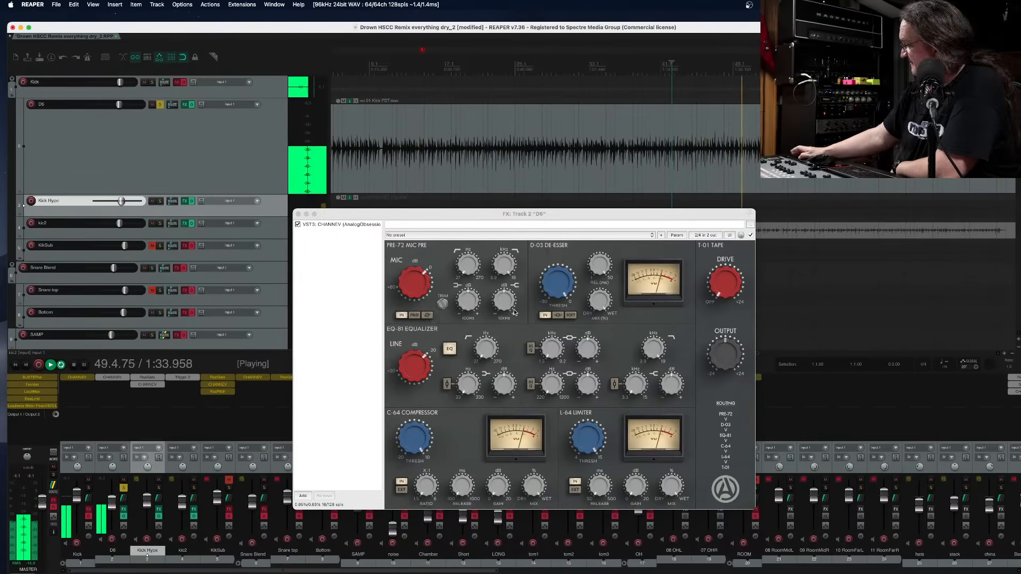
{"action": "key", "text": "space"}
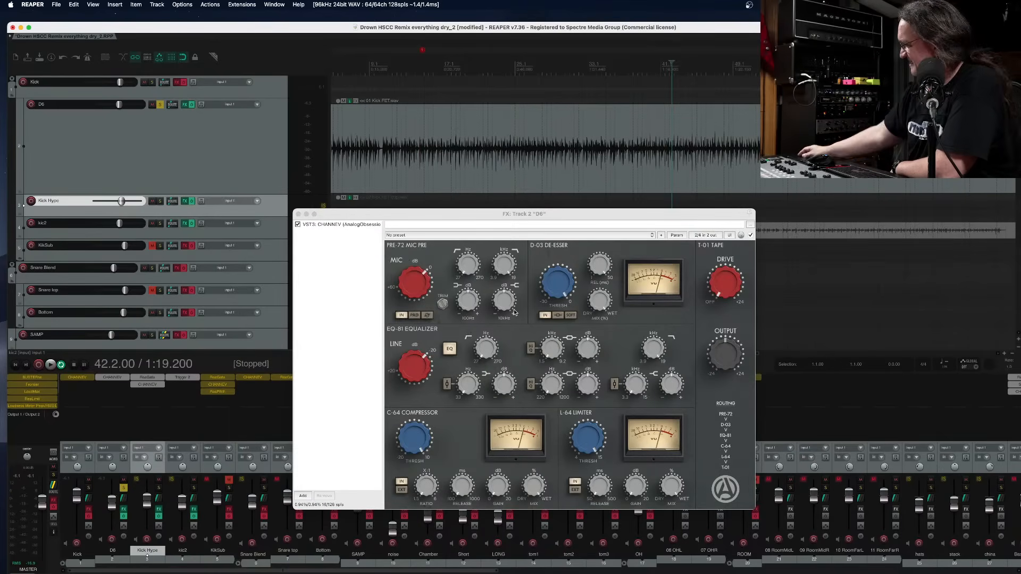
{"action": "key", "text": "space"}
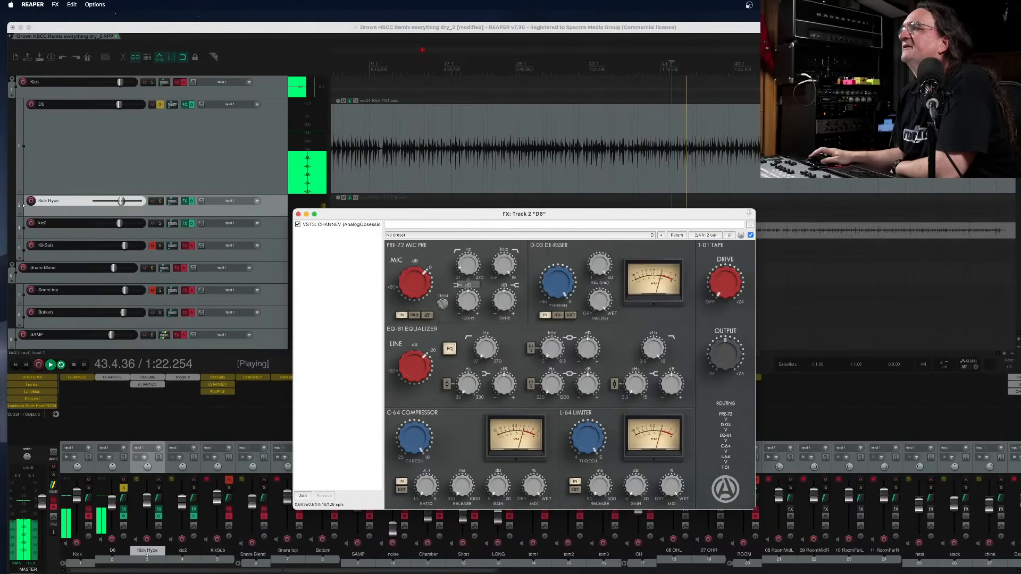
Fine-tune the preamp low-cut and equalizer filter knobs in D6's CHANNEV, and close the effects window
{"action": "left_click", "coordinate": [468, 265]}
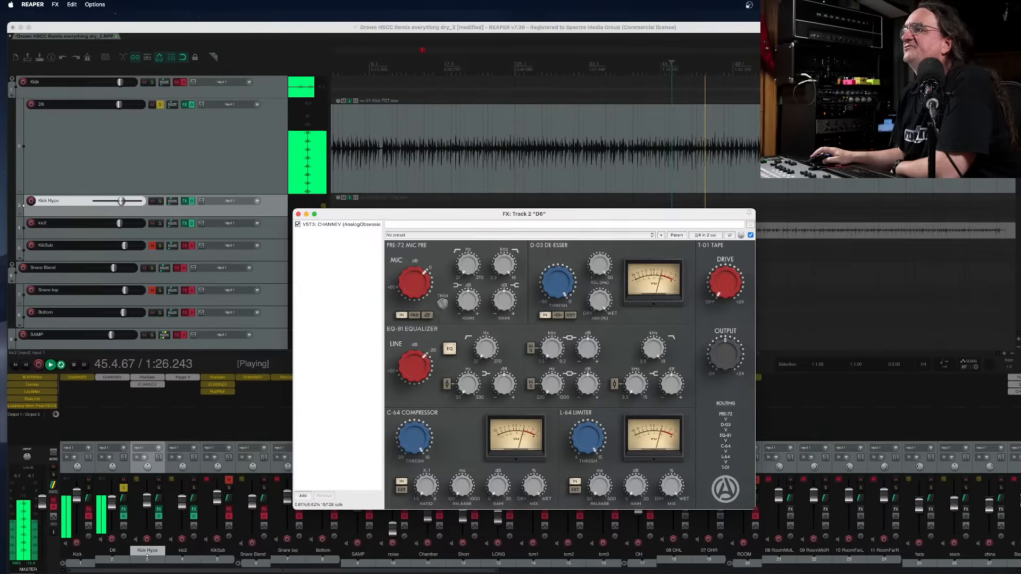
{"action": "mouse_move", "coordinate": [486, 349]}
{"action": "left_mouse_down"}
{"action": "mouse_move", "coordinate": [486, 282]}
{"action": "mouse_move", "coordinate": [486, 348]}
{"action": "left_mouse_up"}
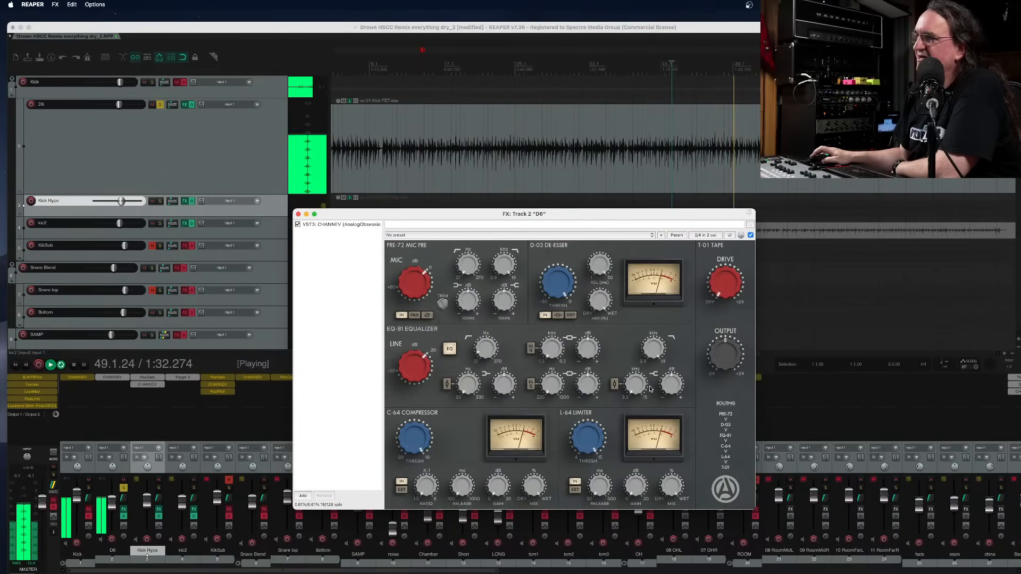
{"action": "left_click_drag", "start_coordinate": [653, 348], "coordinate": [651, 351]}
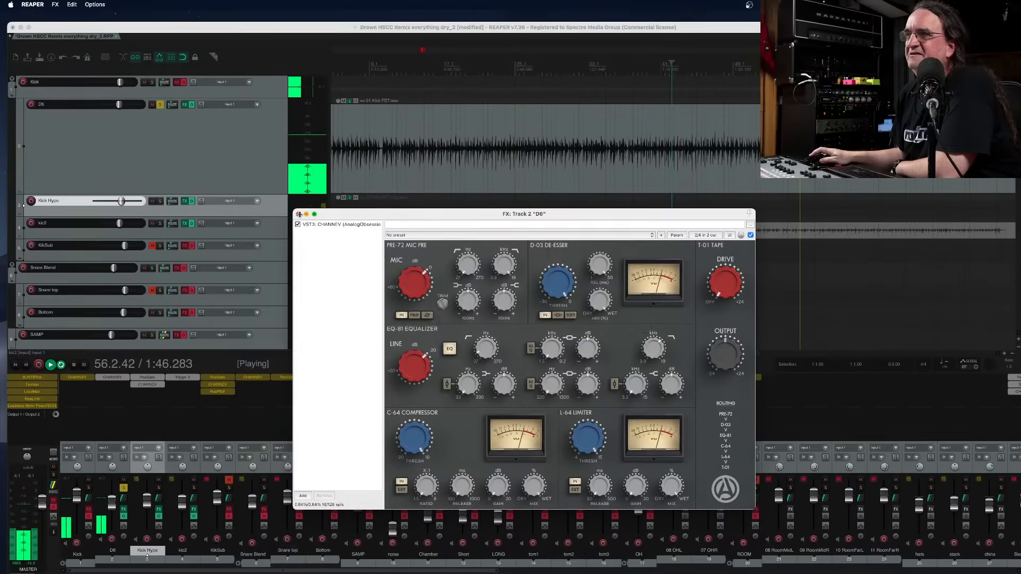
{"action": "left_click", "coordinate": [299, 215]}
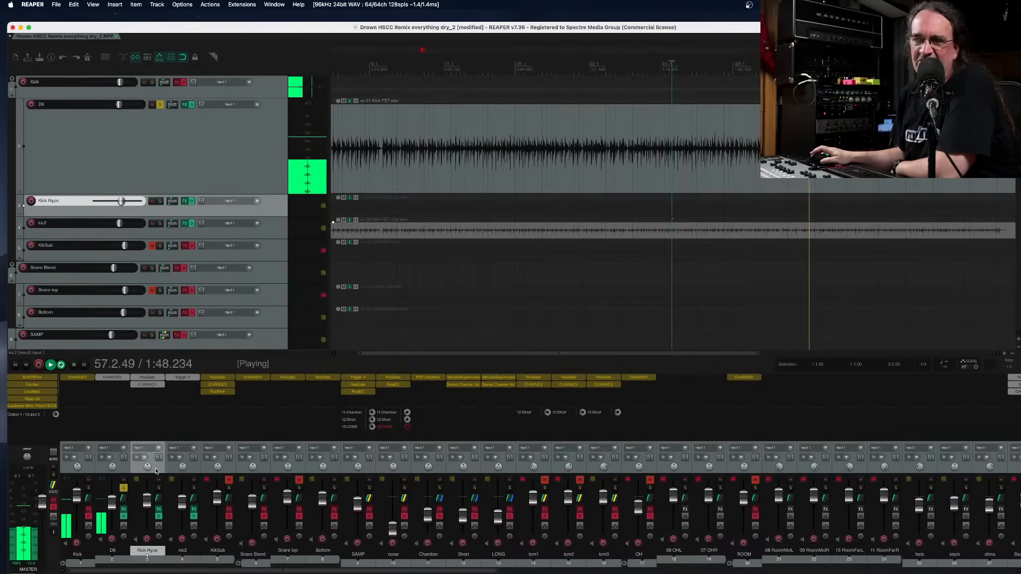
Solo kic2 alongside D6 and pull the kic2, D6 and Kick faders down slightly during playback
{"action": "left_click", "coordinate": [194, 488]}
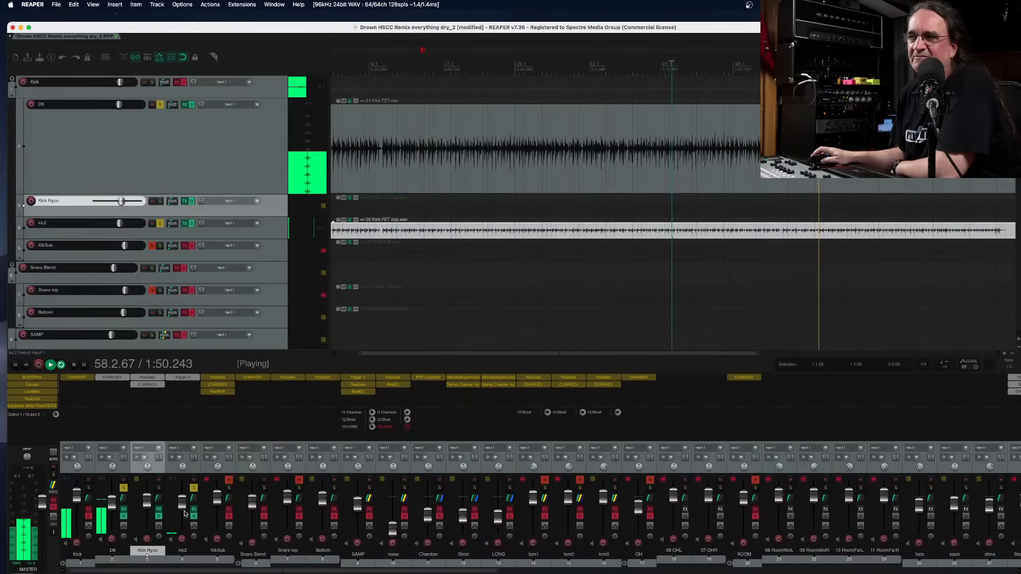
{"action": "left_click_drag", "start_coordinate": [182, 500], "coordinate": [181, 510]}
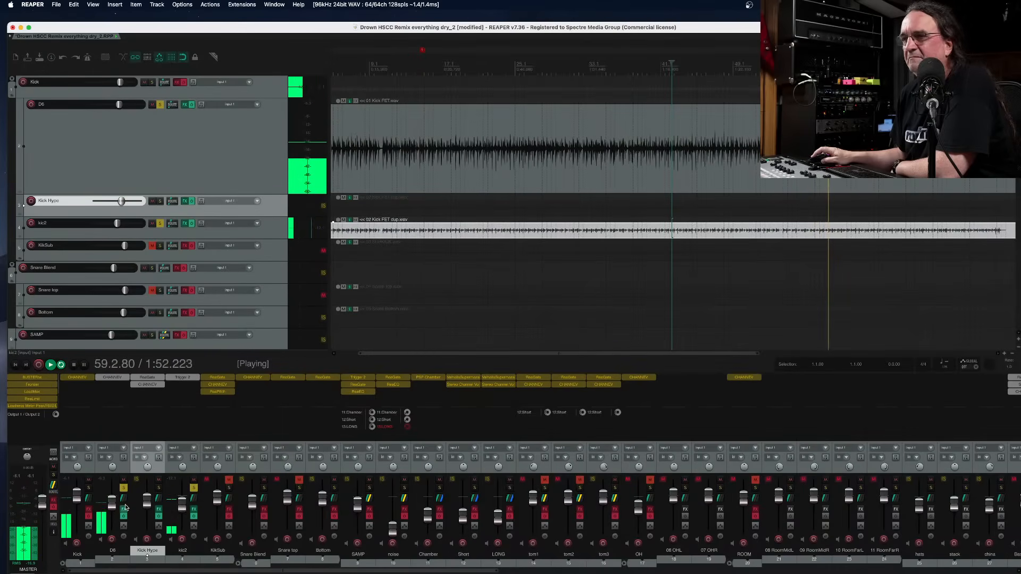
{"action": "left_click_drag", "start_coordinate": [112, 503], "coordinate": [78, 499]}
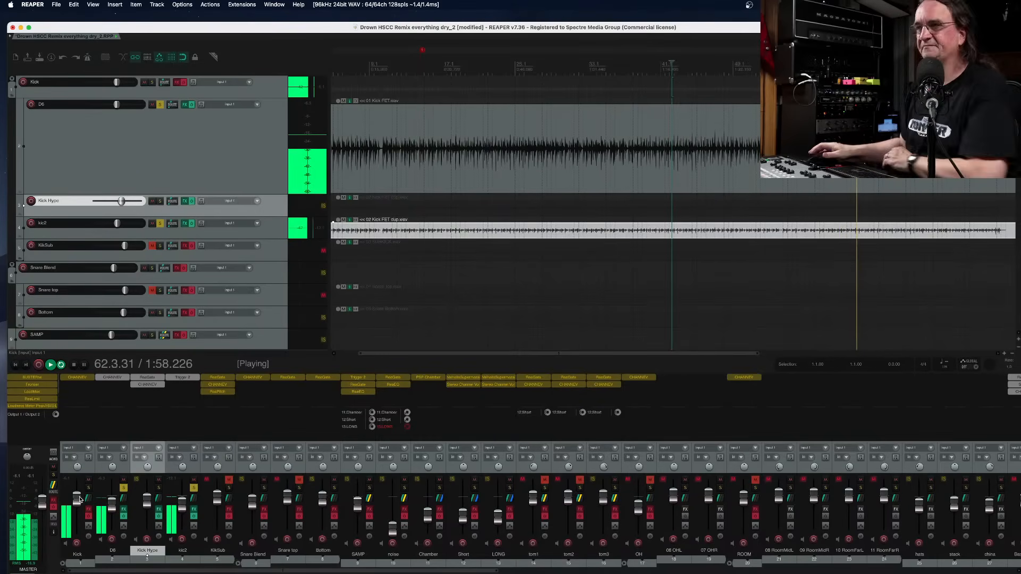
{"action": "key", "text": "space"}
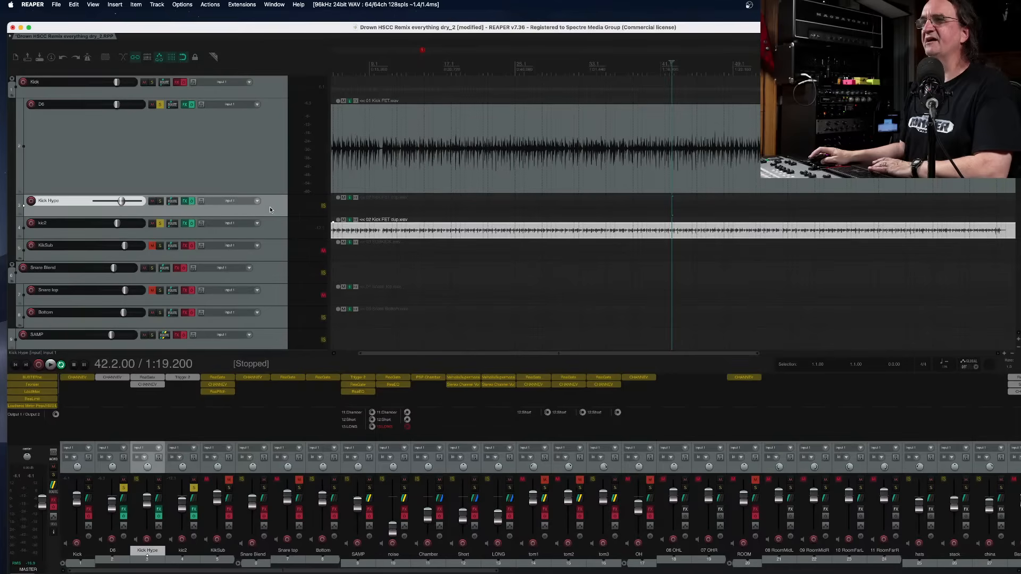
Delete the Kick Hype track and zoom the timeline out to show the full kick recordings
{"action": "key", "text": "Delete"}
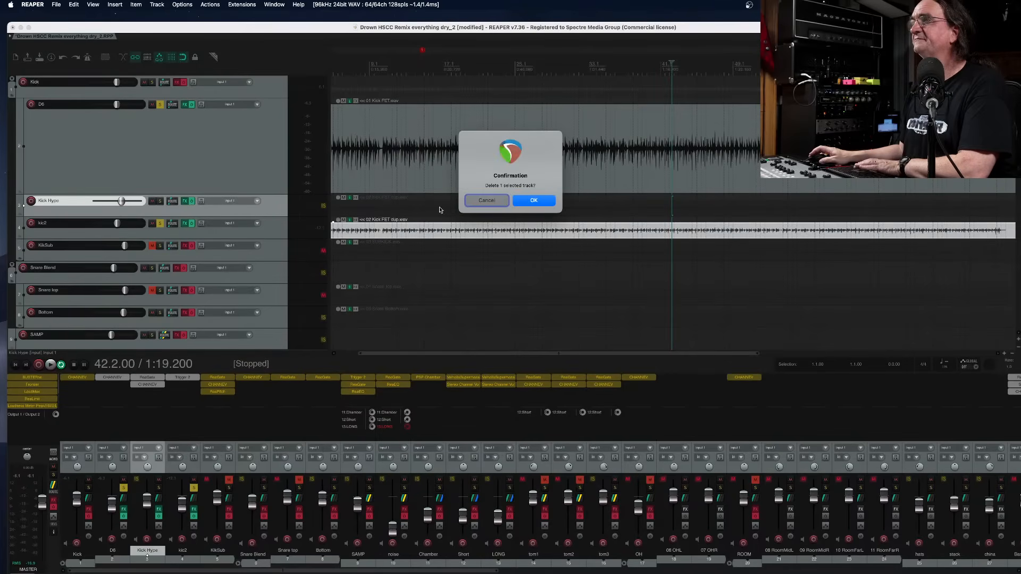
{"action": "left_click", "coordinate": [549, 200]}
{"action": "scroll", "coordinate": [381, 125], "scroll_direction": "down", "scroll_amount": 3}
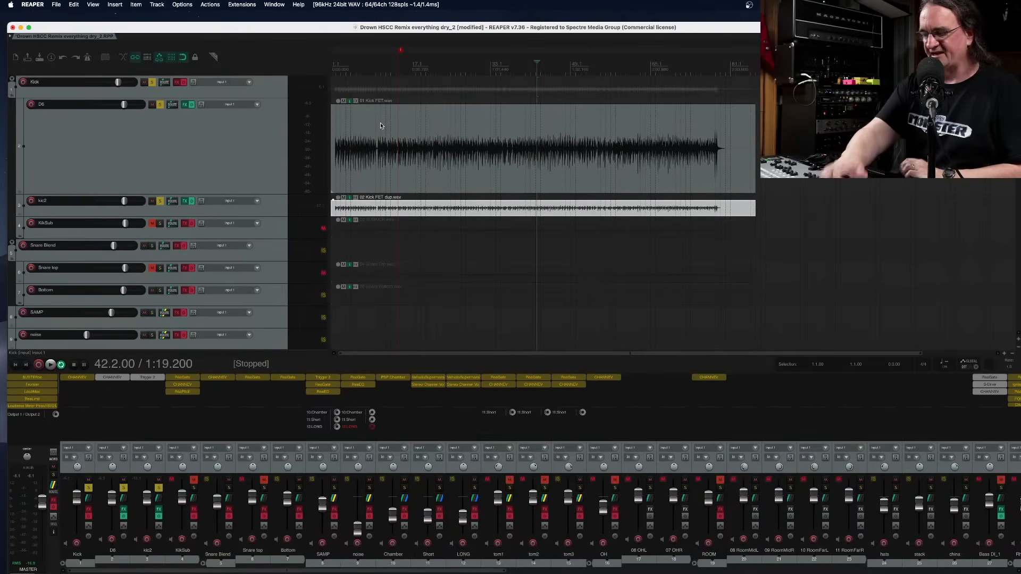
Rename the D6 track as 47 while listening to the soloed Kick folder
{"action": "key", "text": "space"}
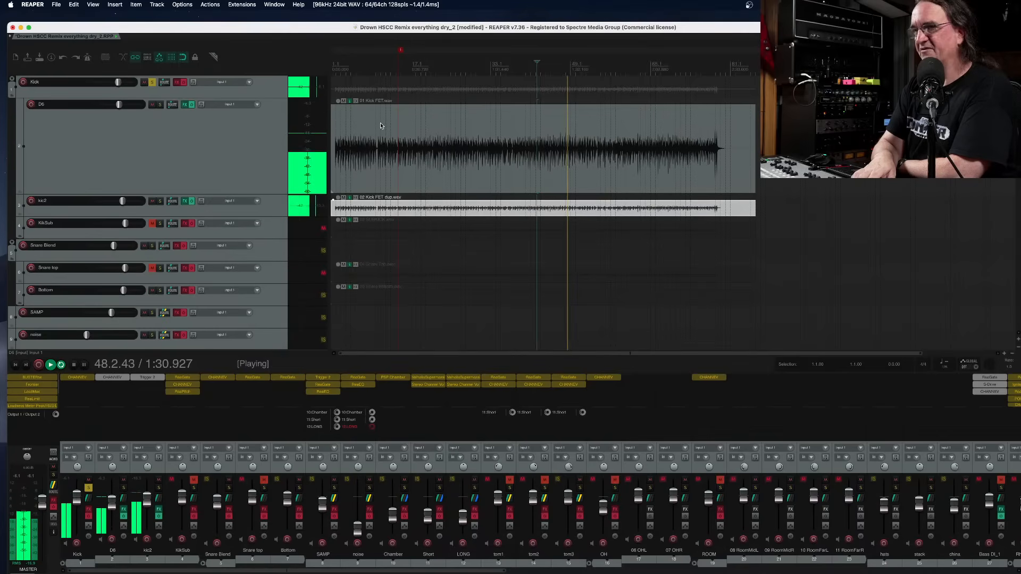
{"action": "double_click", "coordinate": [59, 105]}
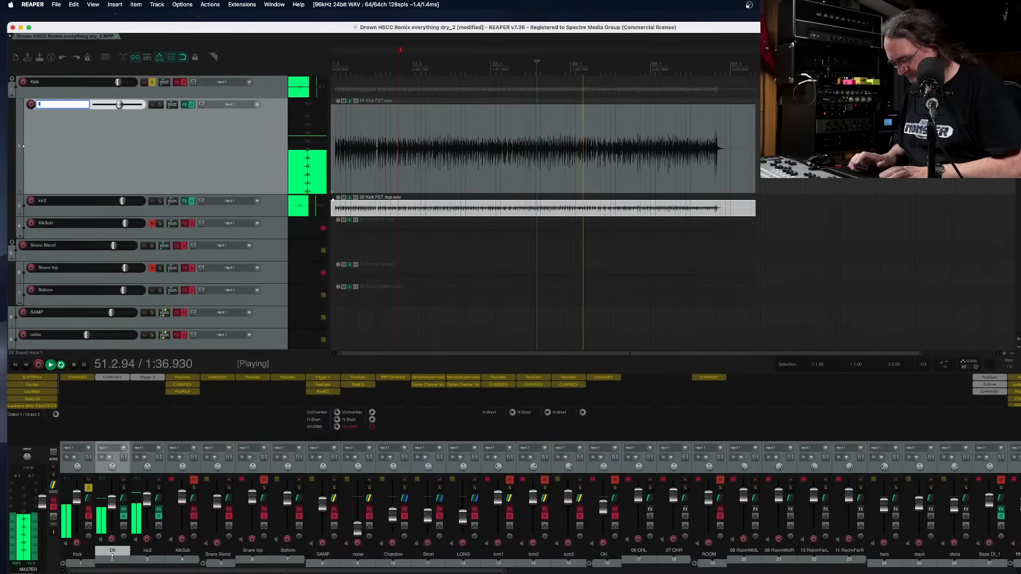
{"action": "type", "text": "47"}
{"action": "key", "text": "Return"}
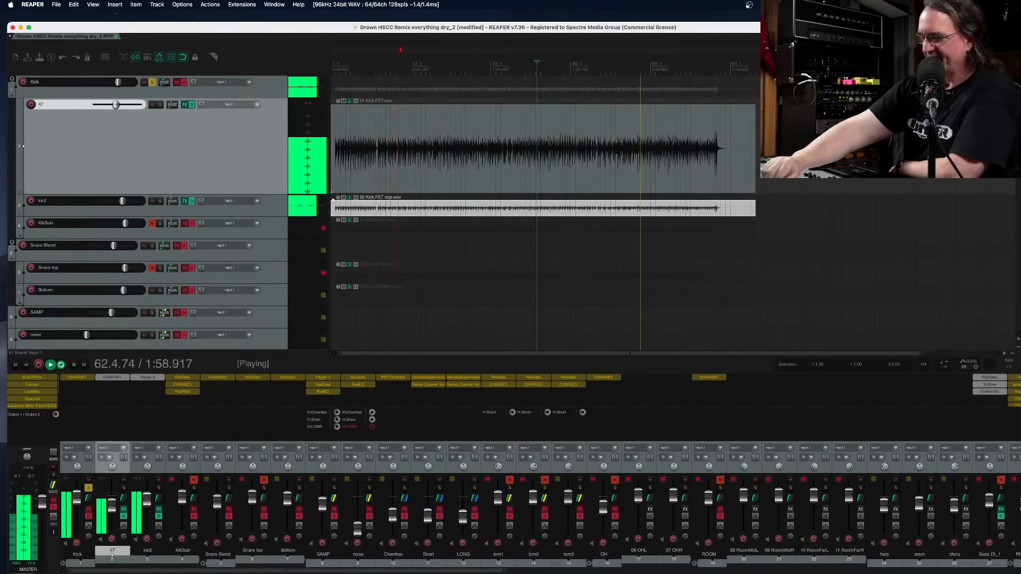
{"action": "key", "text": "space"}
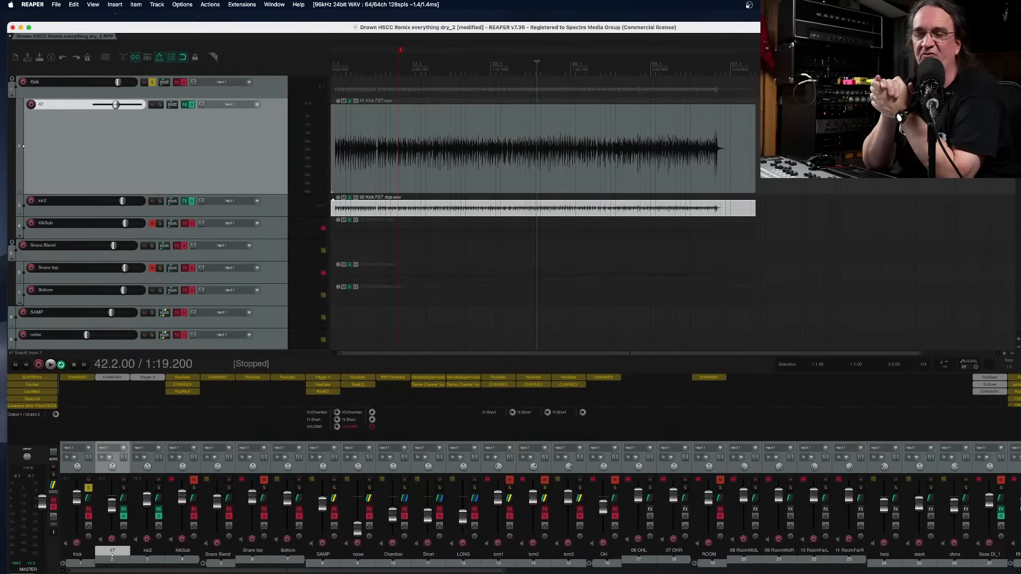
Audition the Kick folder, unmute KikSub, and save a new version of the project
{"action": "key", "text": "super+Tab"}
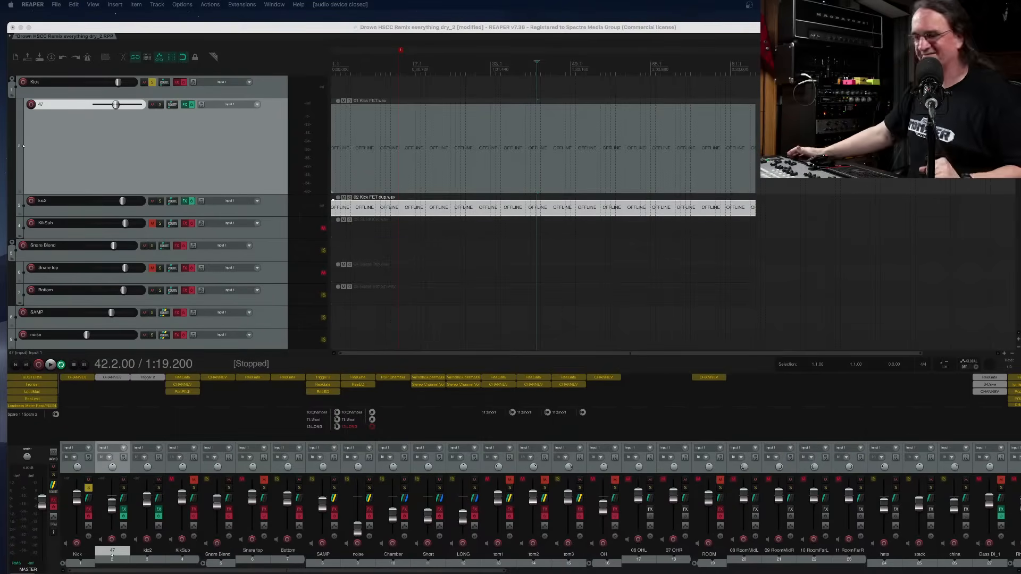
{"action": "key", "text": "space"}
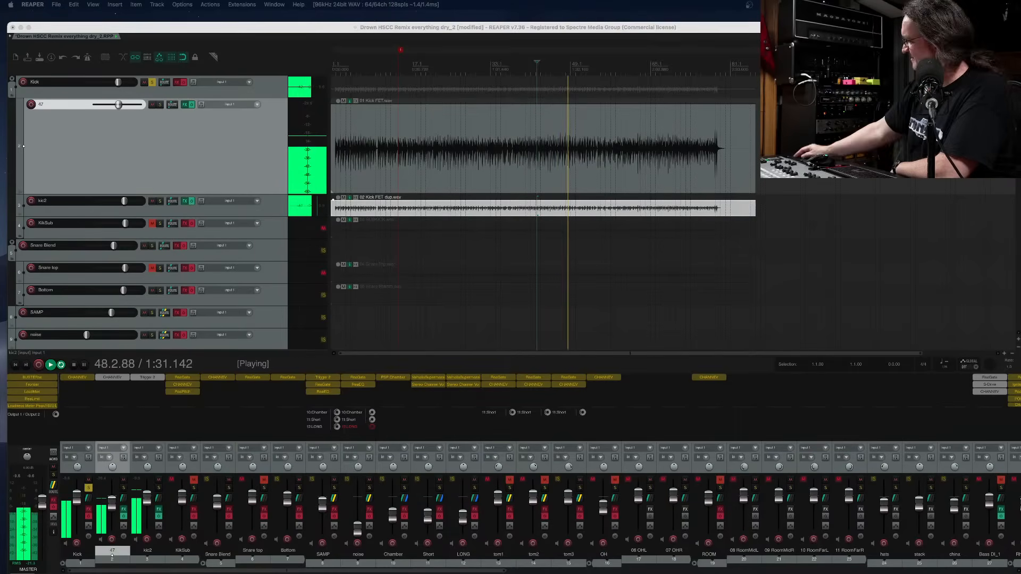
{"action": "key", "text": "space"}
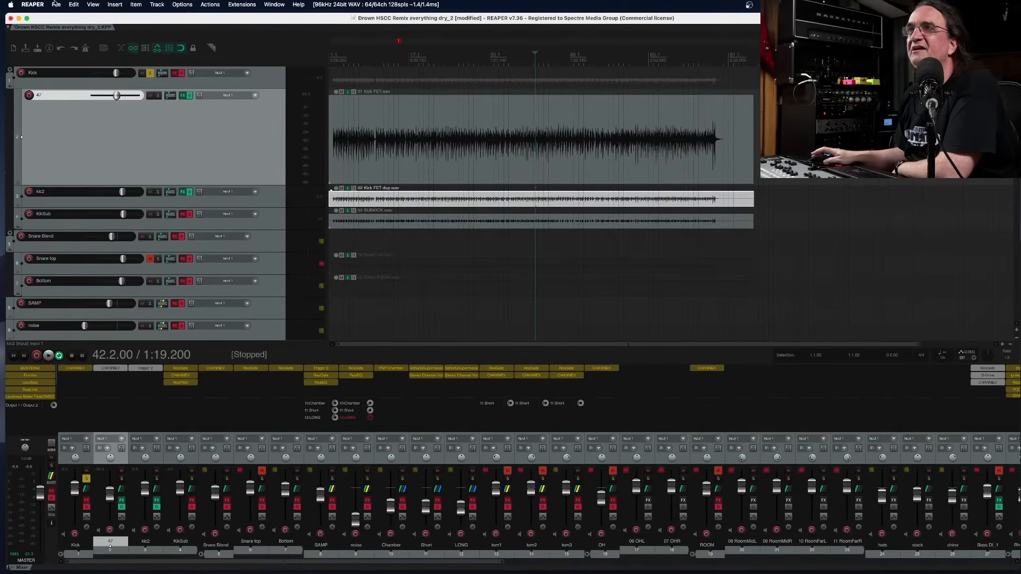
{"action": "left_click", "coordinate": [56, 4]}
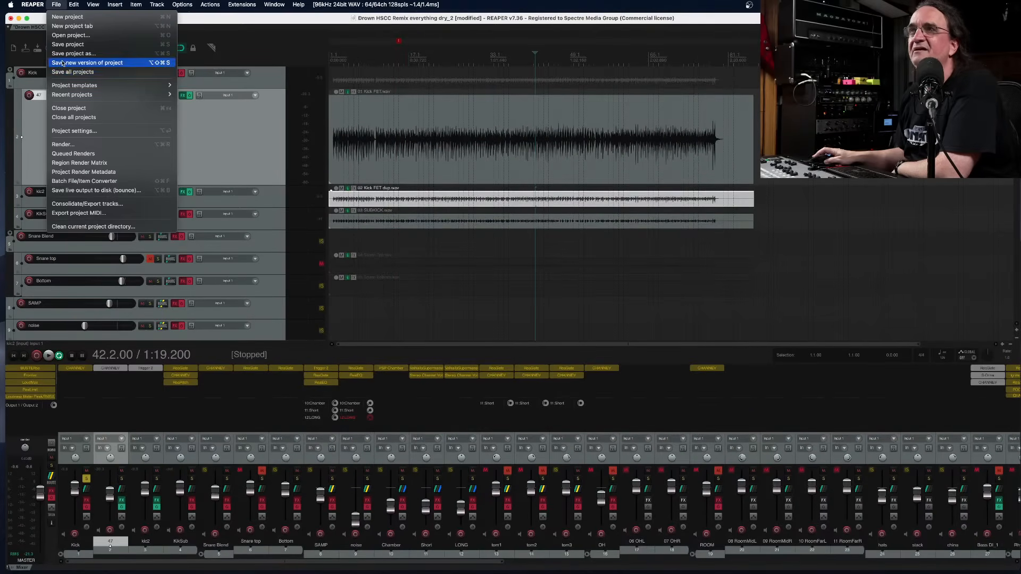
{"action": "left_click", "coordinate": [62, 63]}
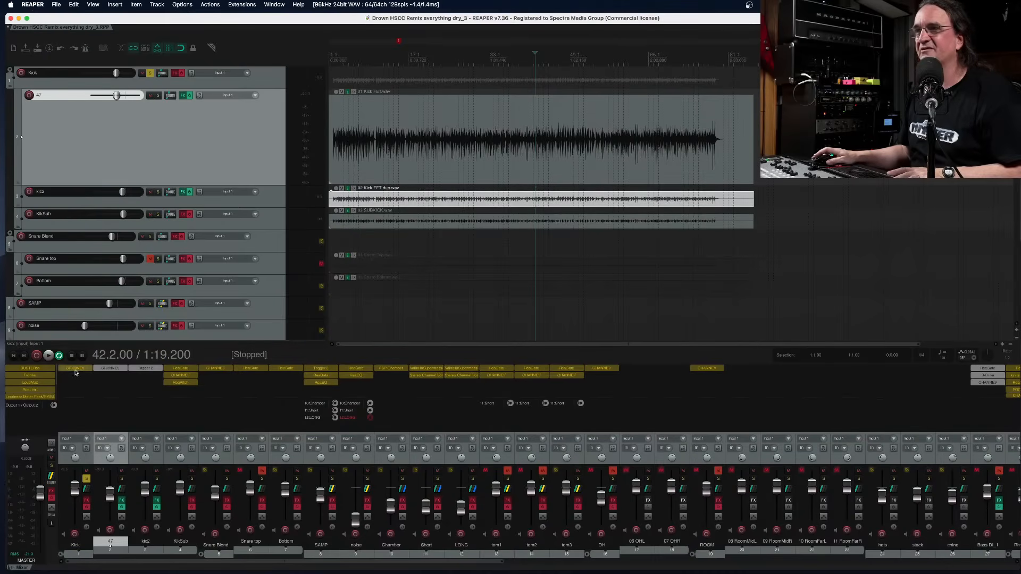
Remove the CHANNEV plugin from the Kick folder track and close its effects window
{"action": "left_click", "coordinate": [75, 370]}
{"action": "left_click", "coordinate": [75, 370], "text": "alt"}
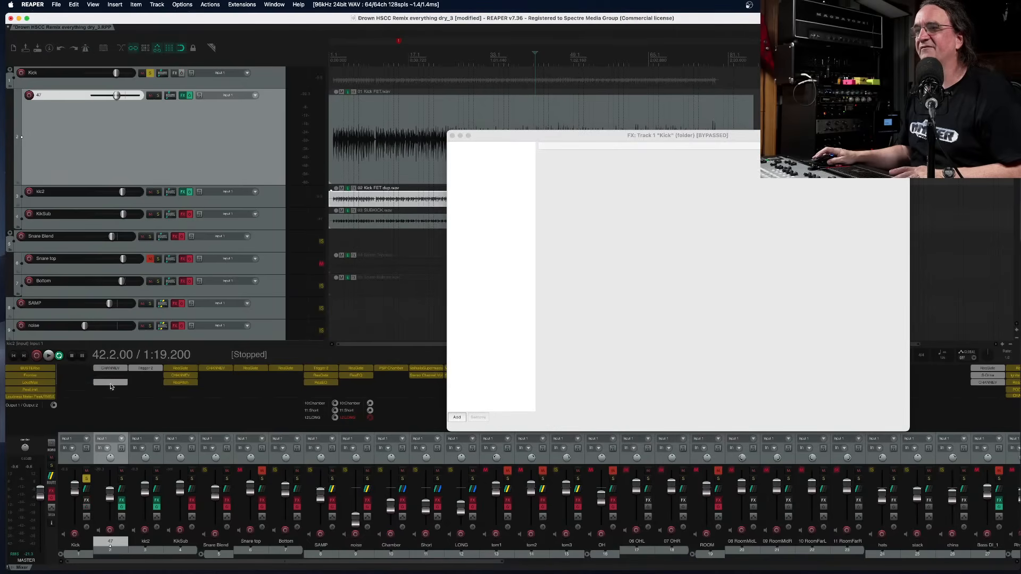
{"action": "left_click", "coordinate": [453, 136]}
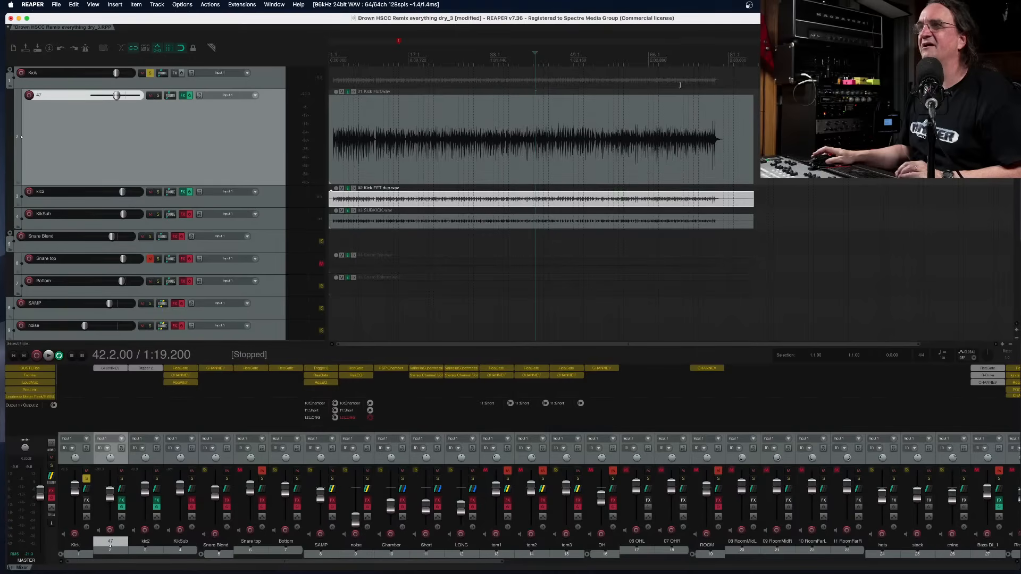
Shrink all track heights, solo Snare top for playback, and turn off the Kick folder's solo
{"action": "key", "text": "grave"}
{"action": "key", "text": "grave"}
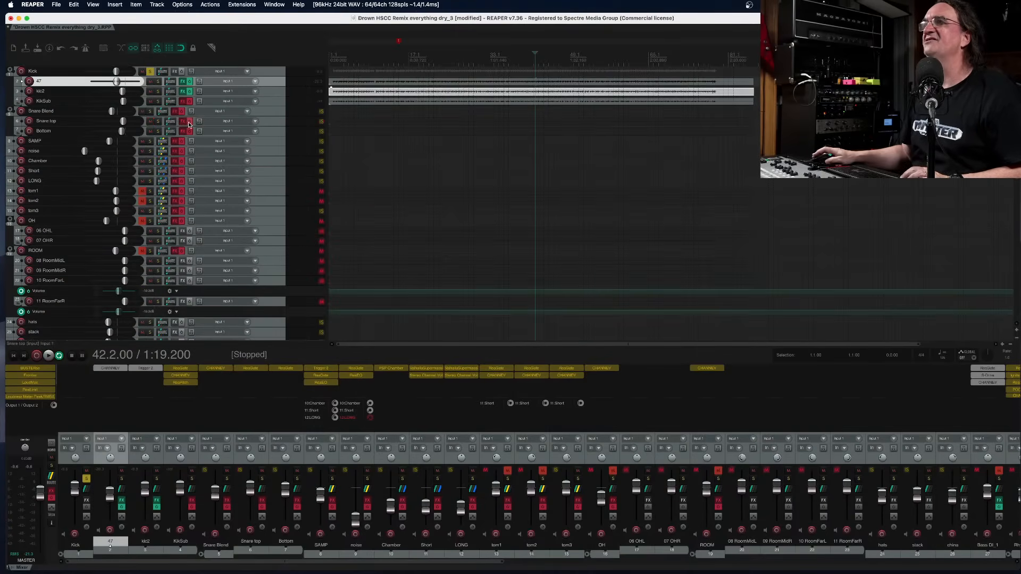
{"action": "left_click", "coordinate": [157, 121]}
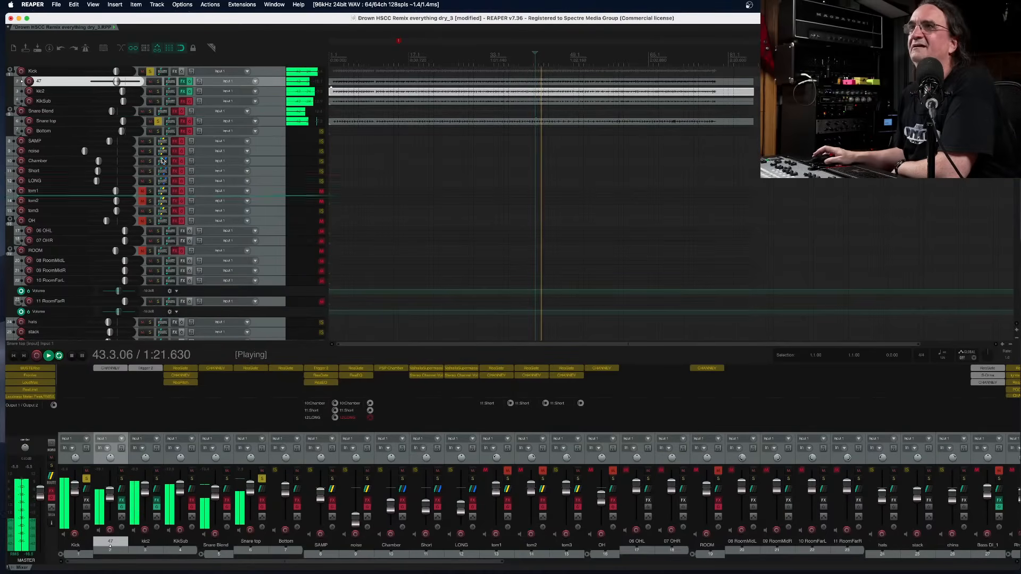
{"action": "left_click", "coordinate": [150, 71]}
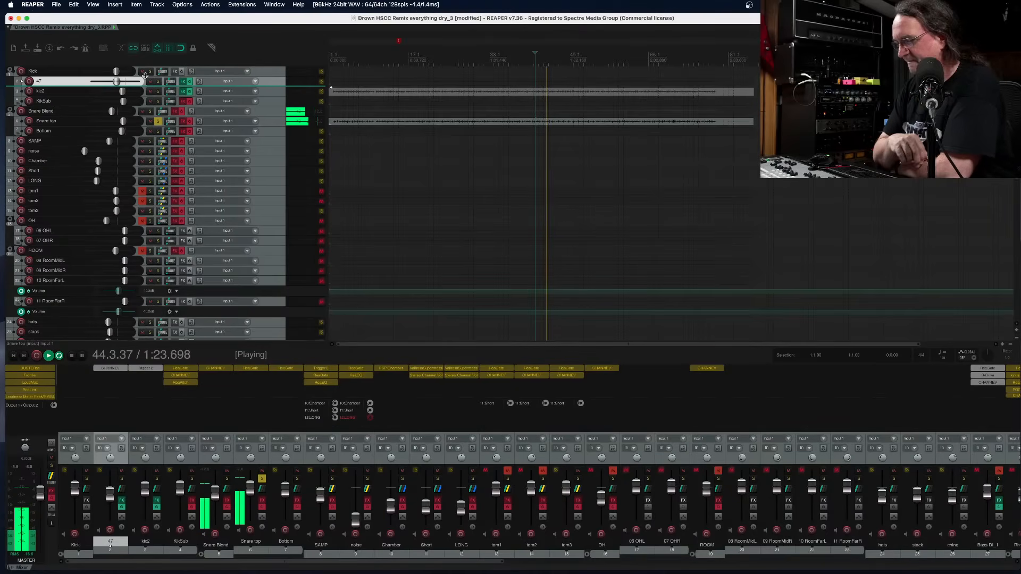
{"action": "left_click_drag", "start_coordinate": [145, 76], "coordinate": [141, 125]}
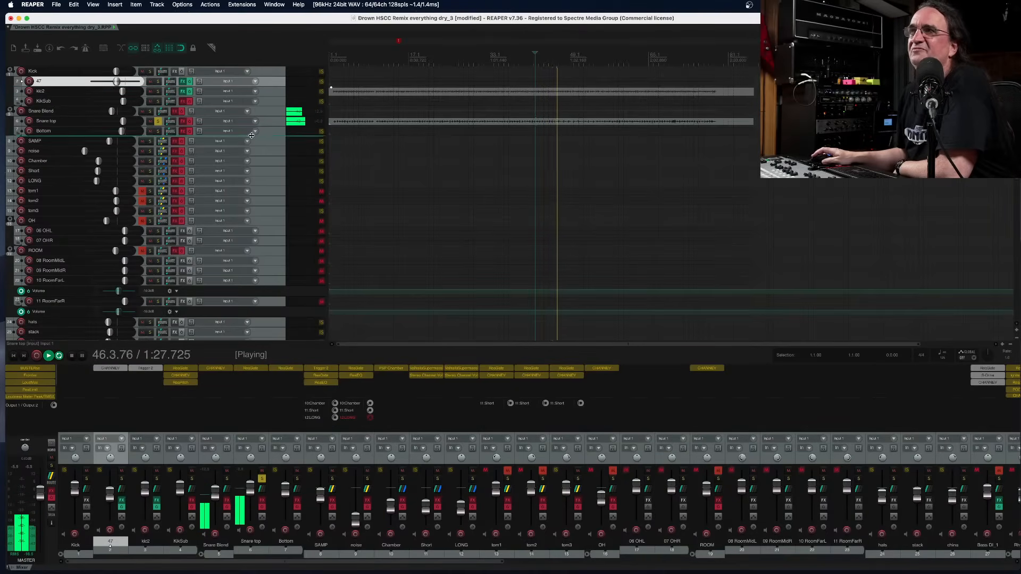
Enlarge the Bottom snare track and solo it in place of Snare top
{"action": "left_click_drag", "start_coordinate": [269, 136], "coordinate": [270, 190]}
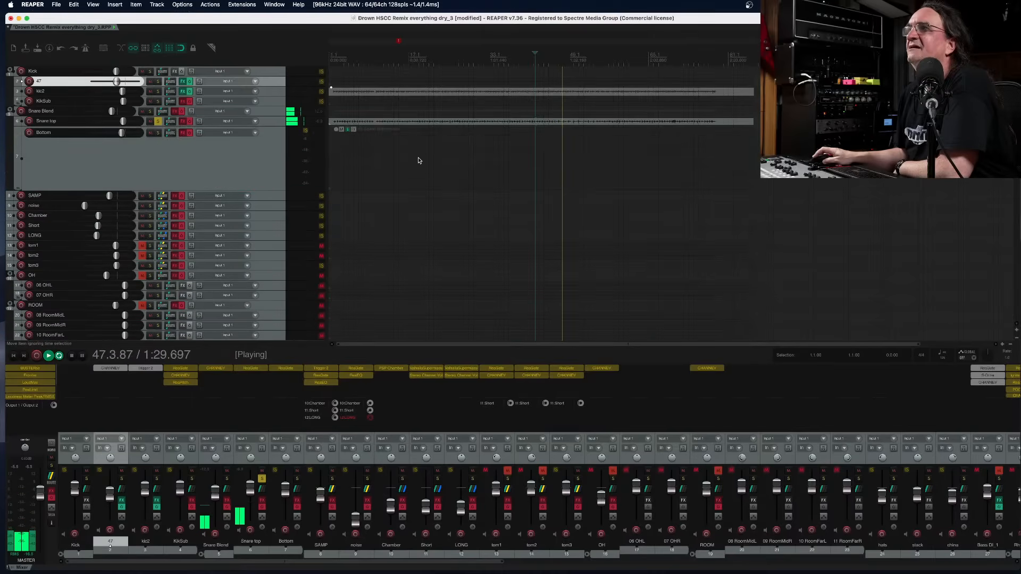
{"action": "left_click", "coordinate": [185, 143]}
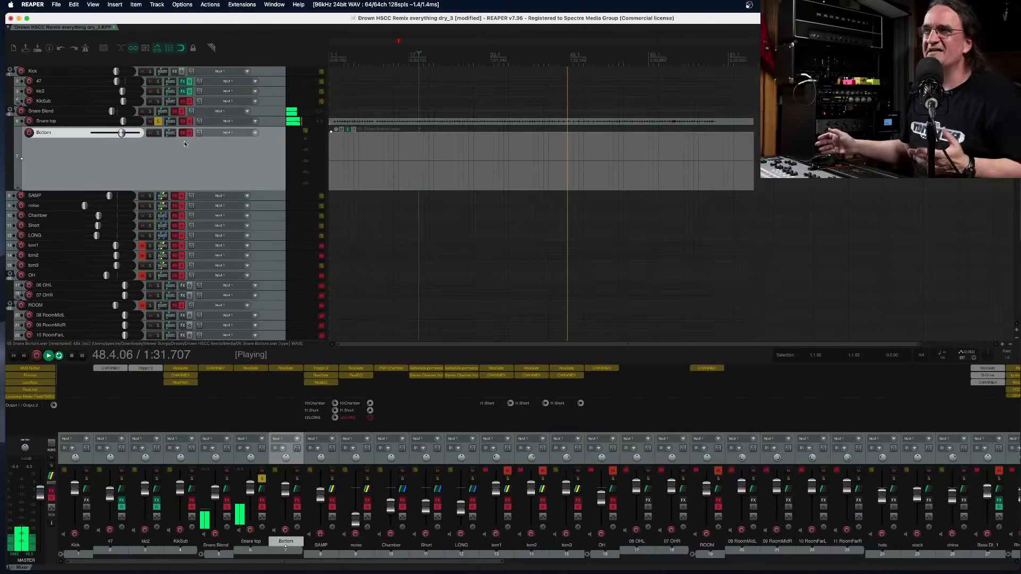
{"action": "left_click", "coordinate": [158, 133]}
{"action": "left_click", "coordinate": [158, 122]}
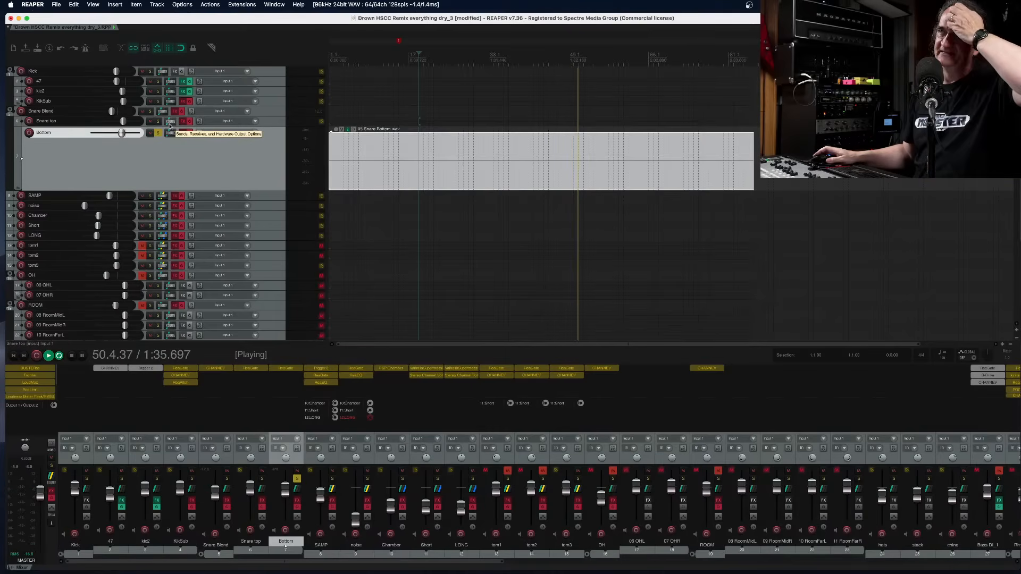
Stop playback and delete the Bottom snare track
{"action": "key", "text": "space"}
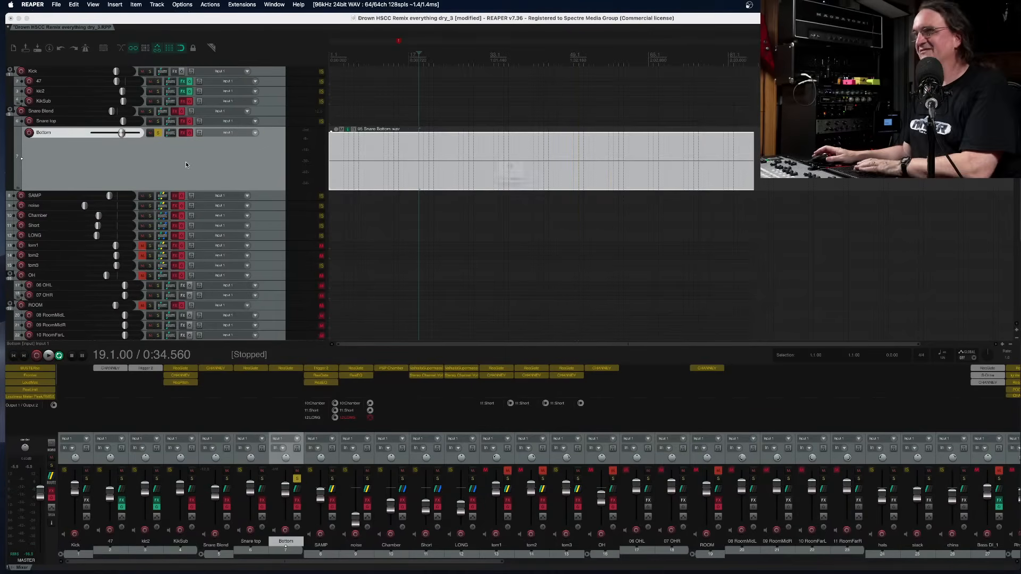
{"action": "key", "text": "Delete"}
{"action": "left_click", "coordinate": [534, 201]}
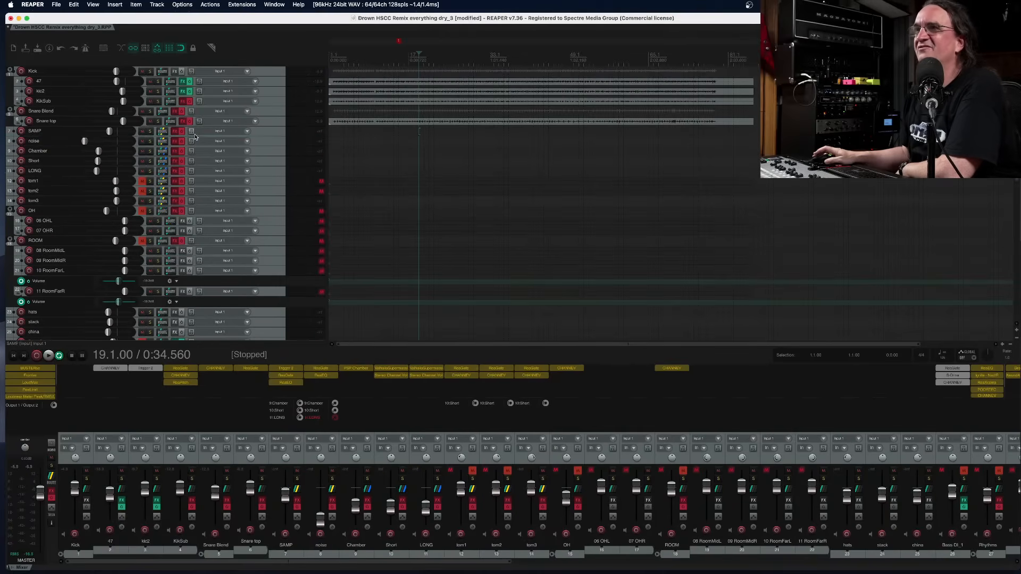
Solo Snare top and enlarge its track to show the waveform
{"action": "left_click", "coordinate": [158, 121]}
{"action": "left_click_drag", "start_coordinate": [84, 126], "coordinate": [64, 216]}
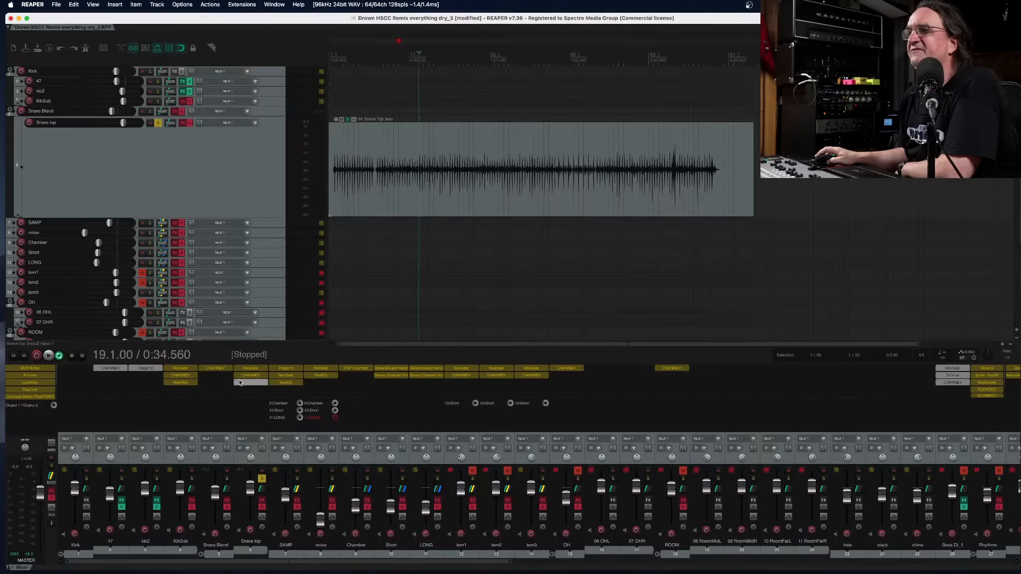
Remove CHANNEV from Snare Blend, move Snare top out of that folder, and delete the Snare Blend track
{"action": "left_click", "coordinate": [225, 369], "text": "alt"}
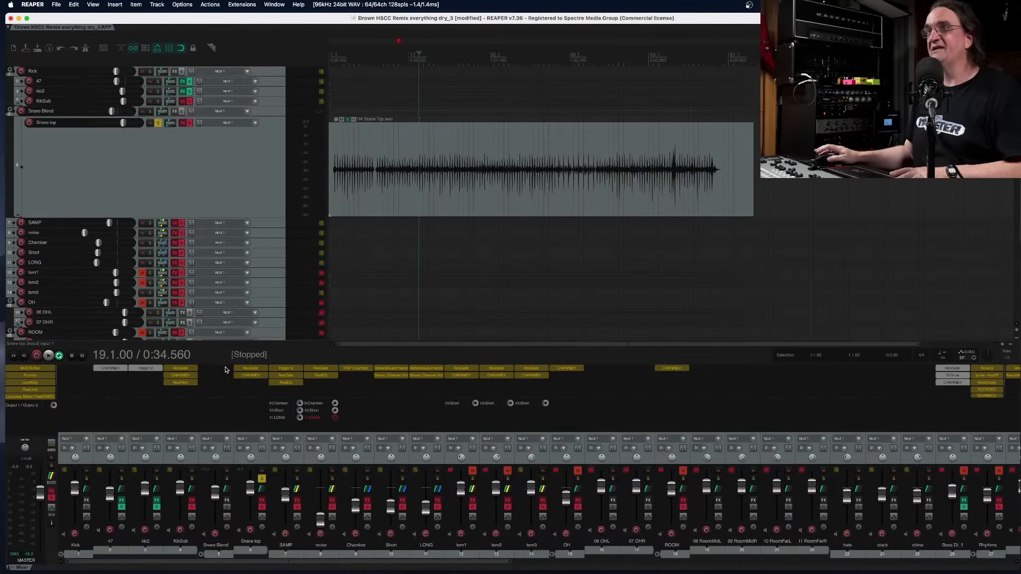
{"action": "left_click_drag", "start_coordinate": [268, 128], "coordinate": [248, 112]}
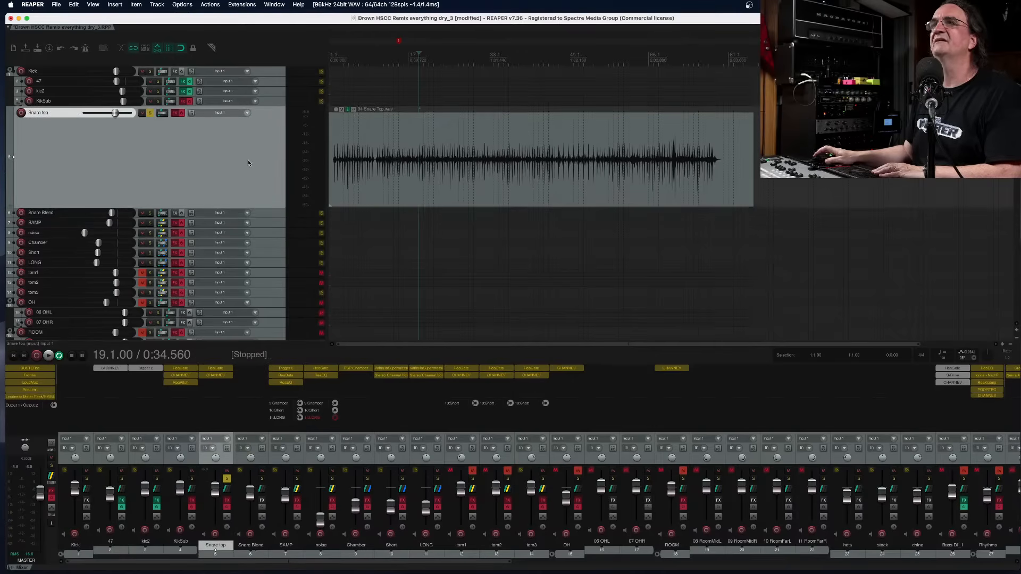
{"action": "left_click", "coordinate": [261, 215]}
{"action": "key", "text": "Delete"}
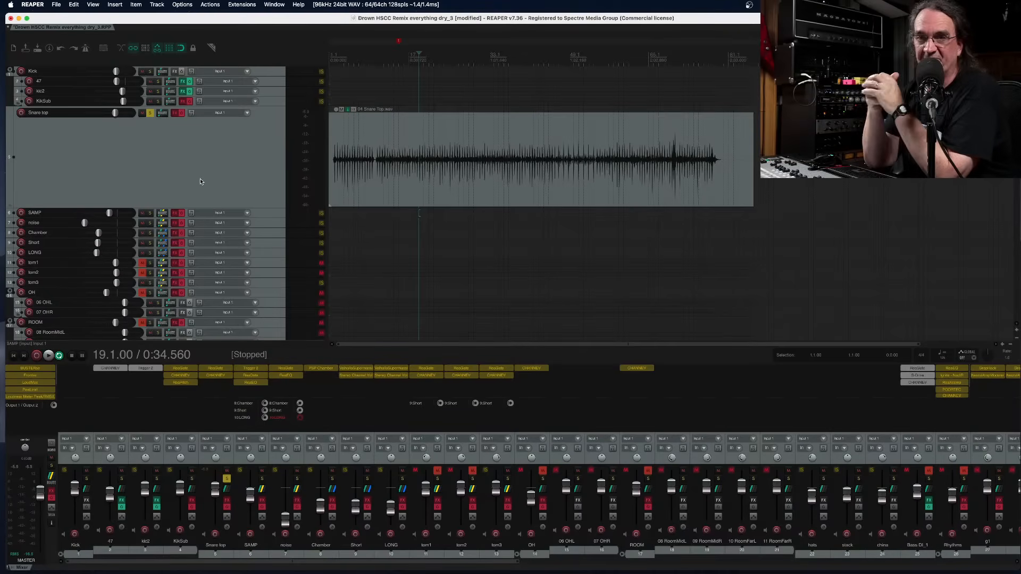
Play the soloed Snare top and open its CHANNEV plugin in a window clear of the track controls
{"action": "key", "text": "space"}
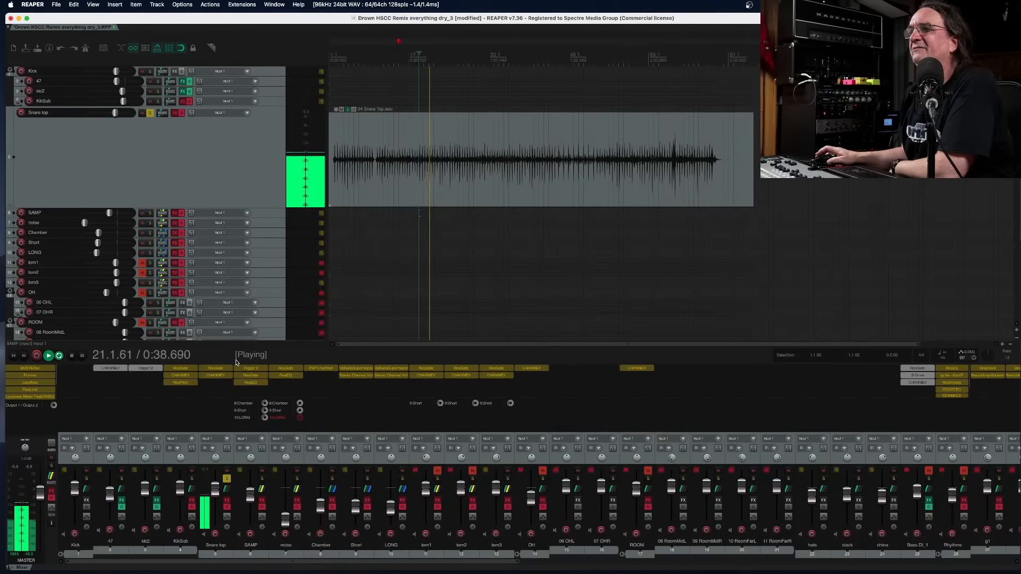
{"action": "left_click", "coordinate": [216, 375]}
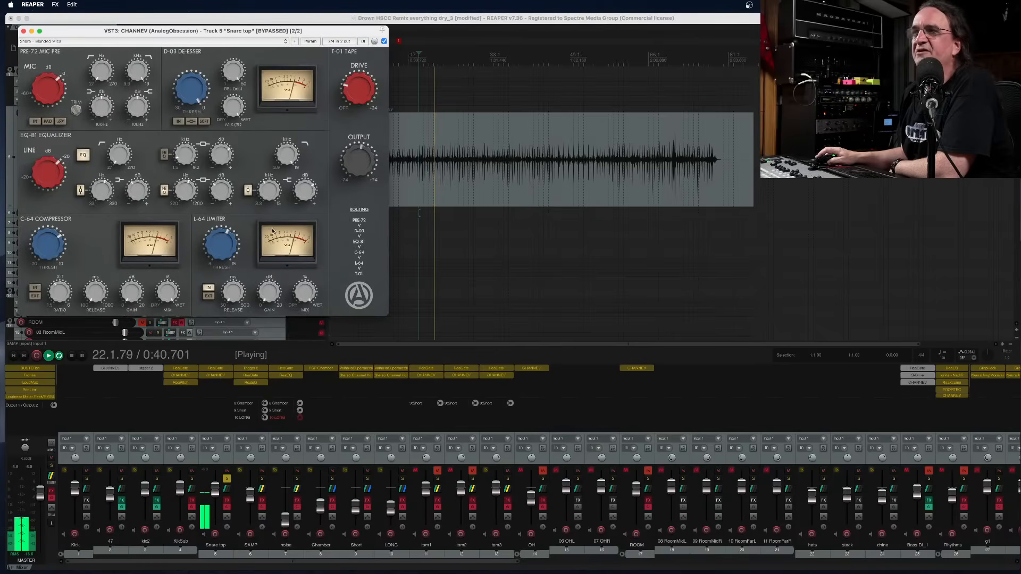
{"action": "left_click_drag", "start_coordinate": [255, 28], "coordinate": [583, 195]}
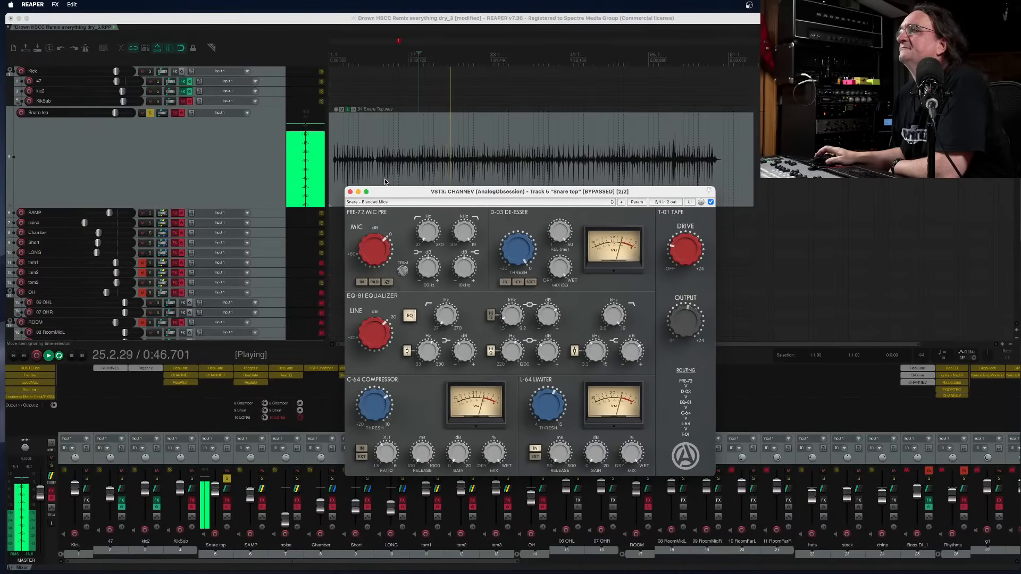
{"action": "left_click", "coordinate": [437, 203]}
{"action": "left_click", "coordinate": [438, 204]}
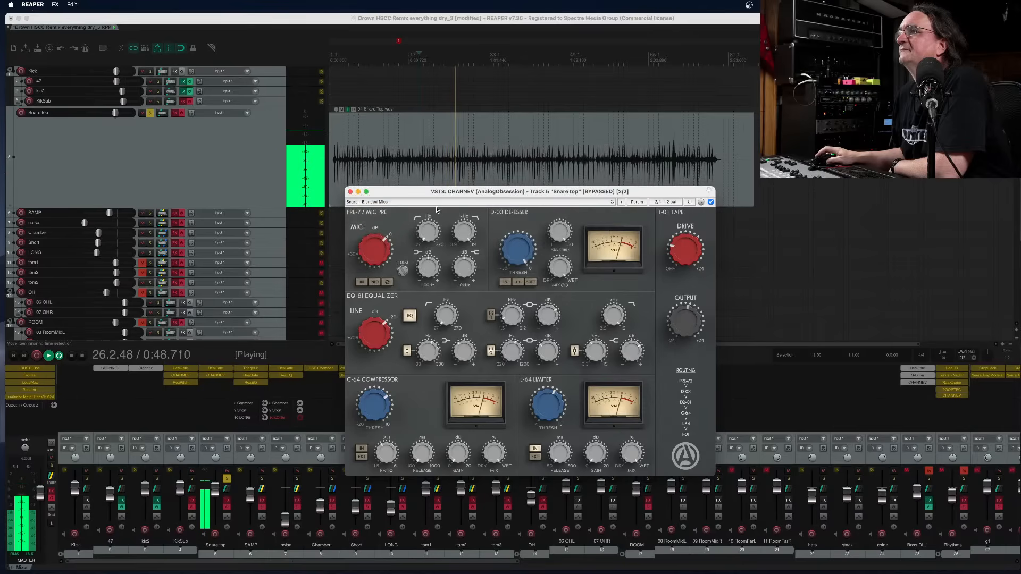
{"action": "left_click", "coordinate": [711, 202]}
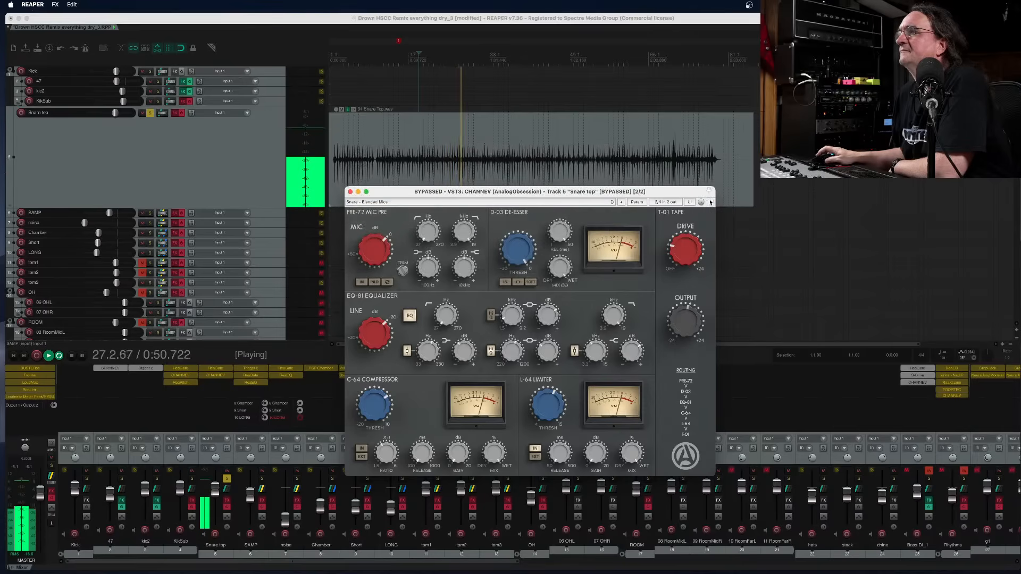
{"action": "left_click", "coordinate": [711, 203]}
Enable Snare top's effects and reset CHANNEV to factory default after auditioning the Overheads and Snare - Blended Mics presets
{"action": "left_click", "coordinate": [550, 203]}
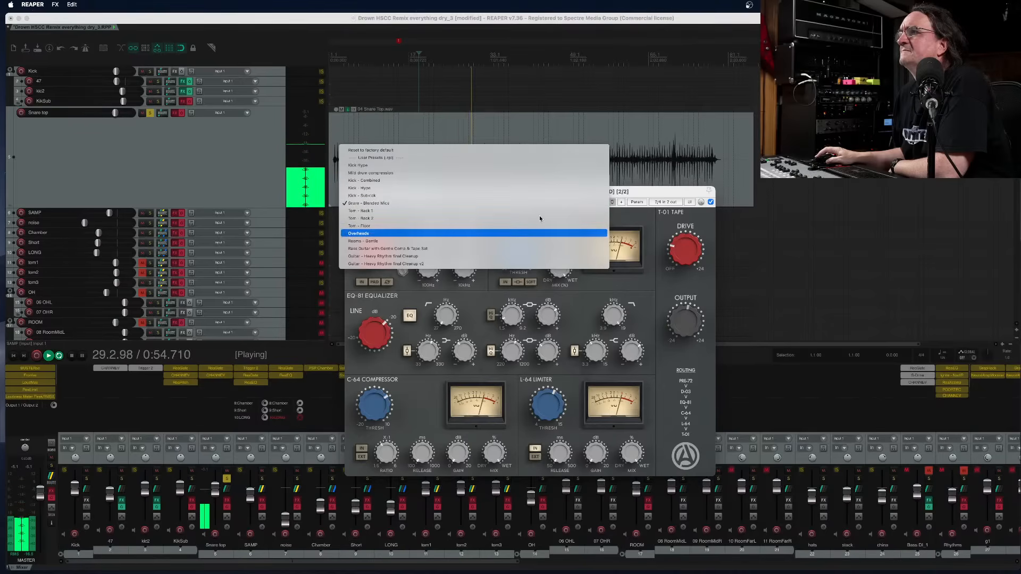
{"action": "left_click", "coordinate": [540, 233]}
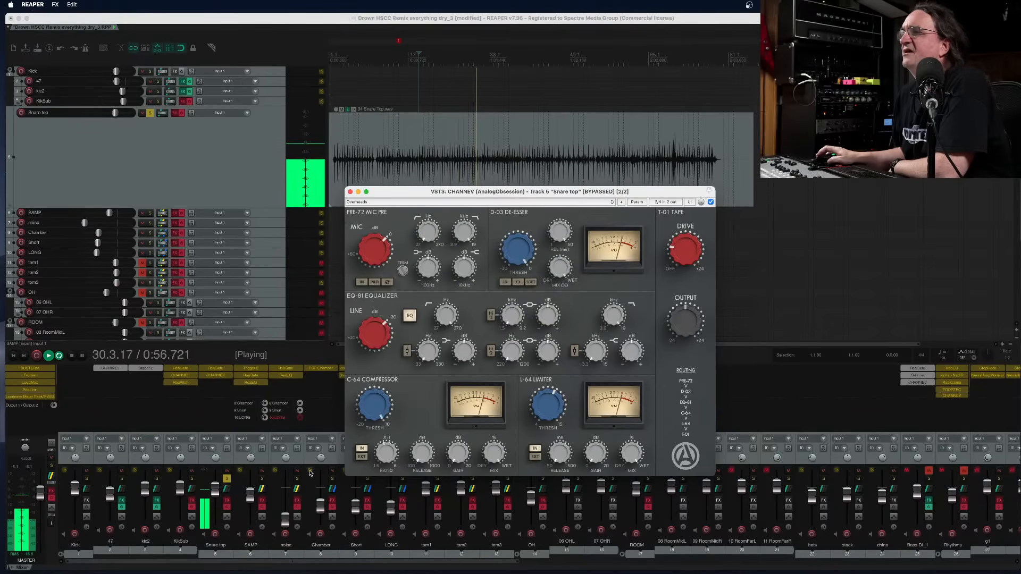
{"action": "left_click", "coordinate": [227, 508]}
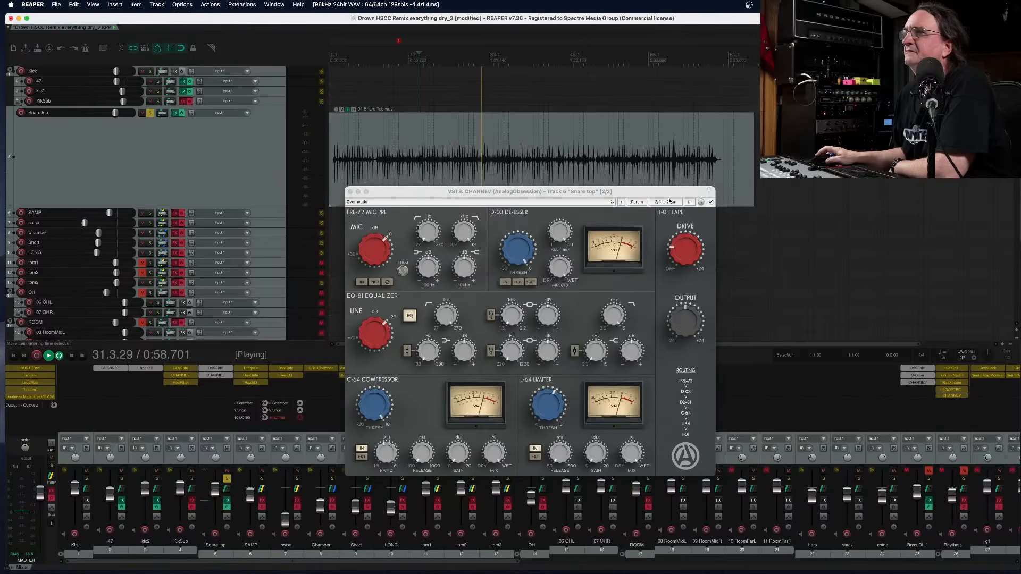
{"action": "left_click", "coordinate": [553, 202]}
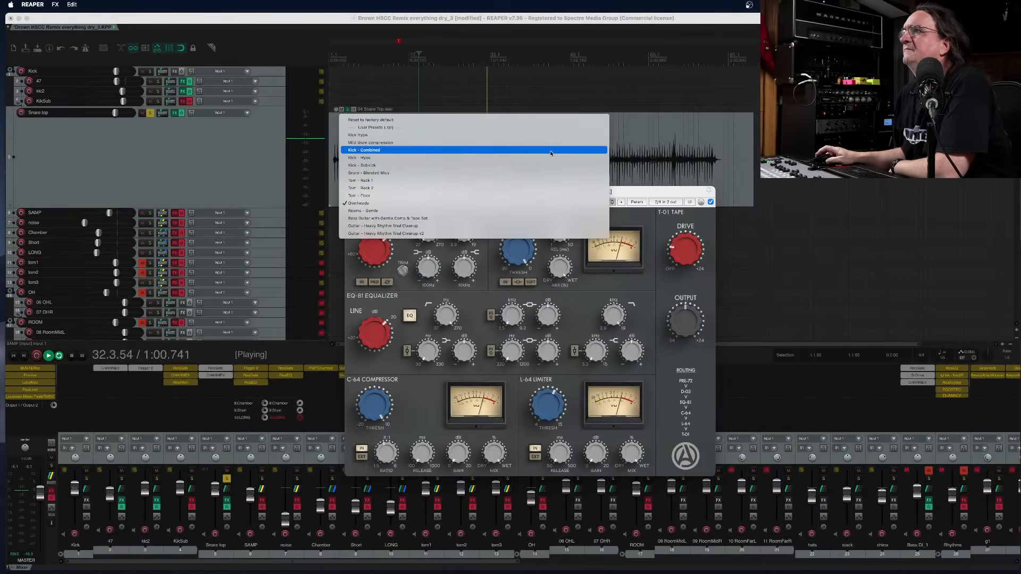
{"action": "left_click", "coordinate": [555, 170]}
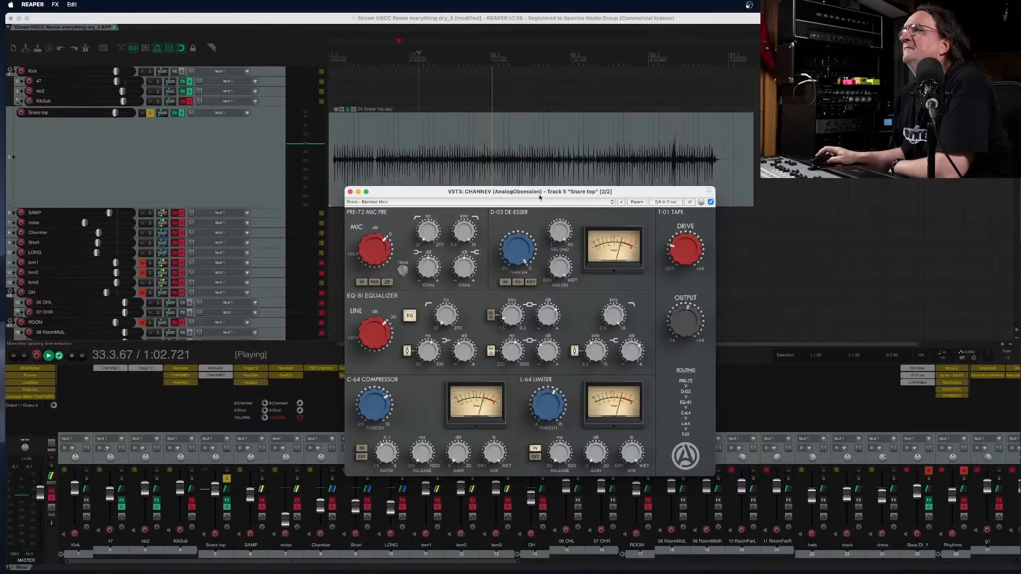
{"action": "left_click", "coordinate": [540, 202]}
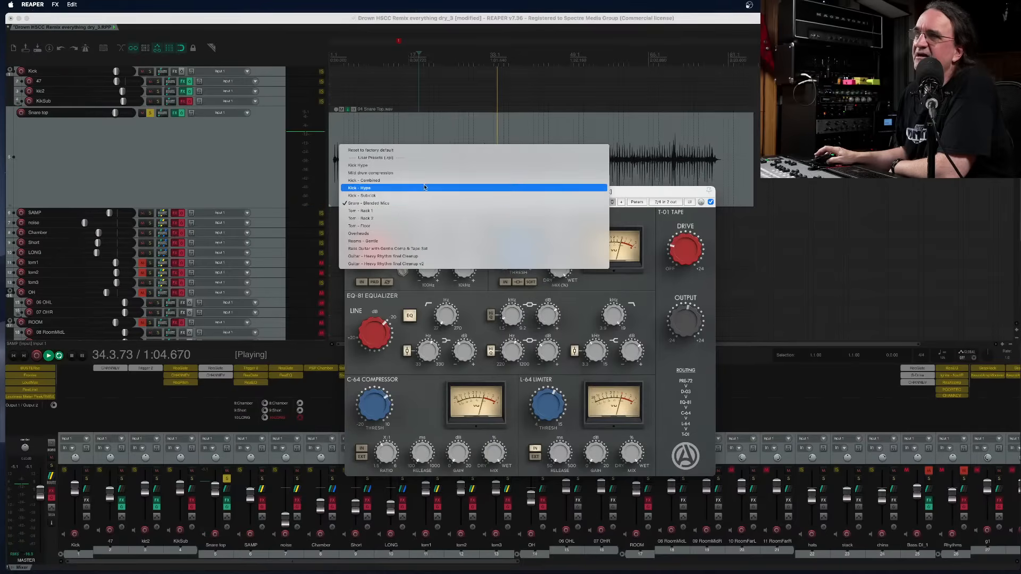
{"action": "left_click", "coordinate": [420, 150]}
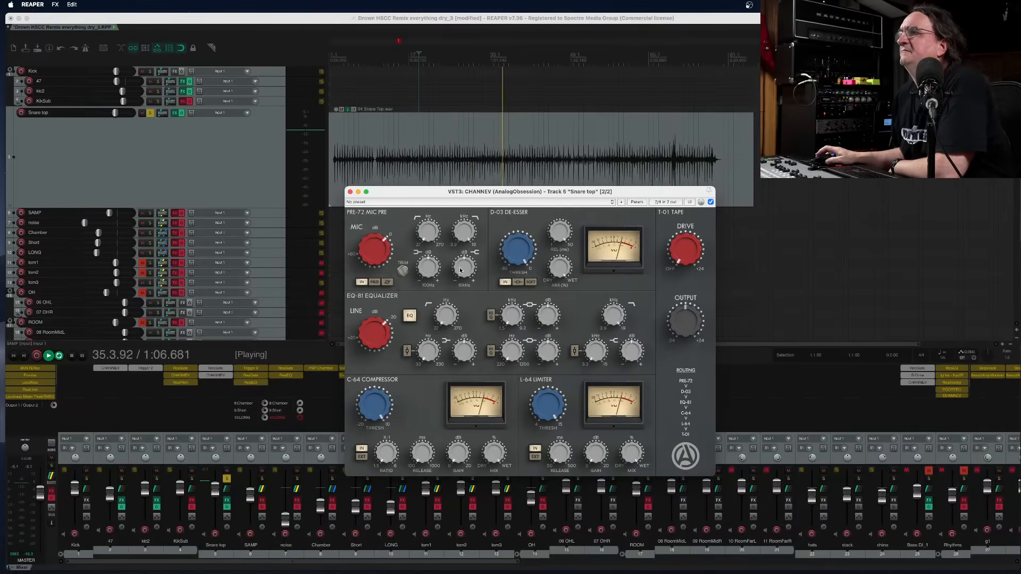
Set Snare top's ReaGate to -18.1 dB threshold, 0 ms attack, 20 ms hold, 450 ms release and +1.7 dB hysteresis, and stop playback
{"action": "left_click", "coordinate": [225, 368]}
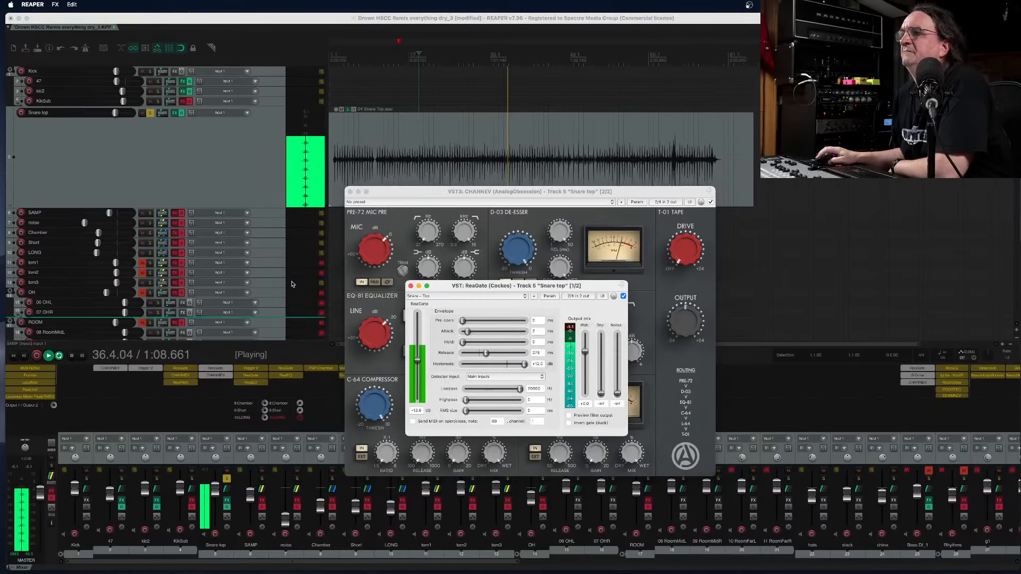
{"action": "left_click_drag", "start_coordinate": [417, 362], "coordinate": [417, 366]}
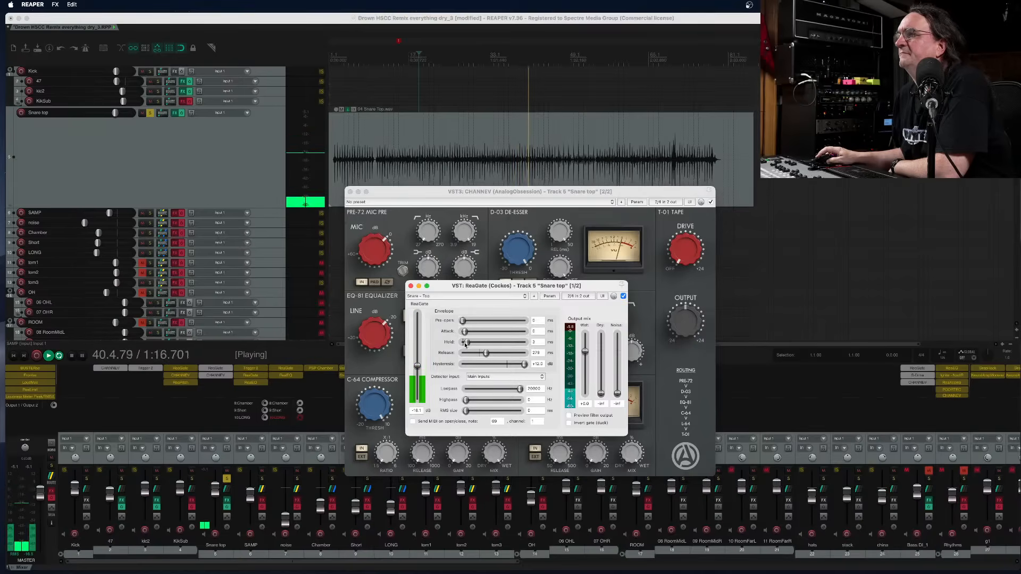
{"action": "left_click_drag", "start_coordinate": [466, 344], "coordinate": [490, 354]}
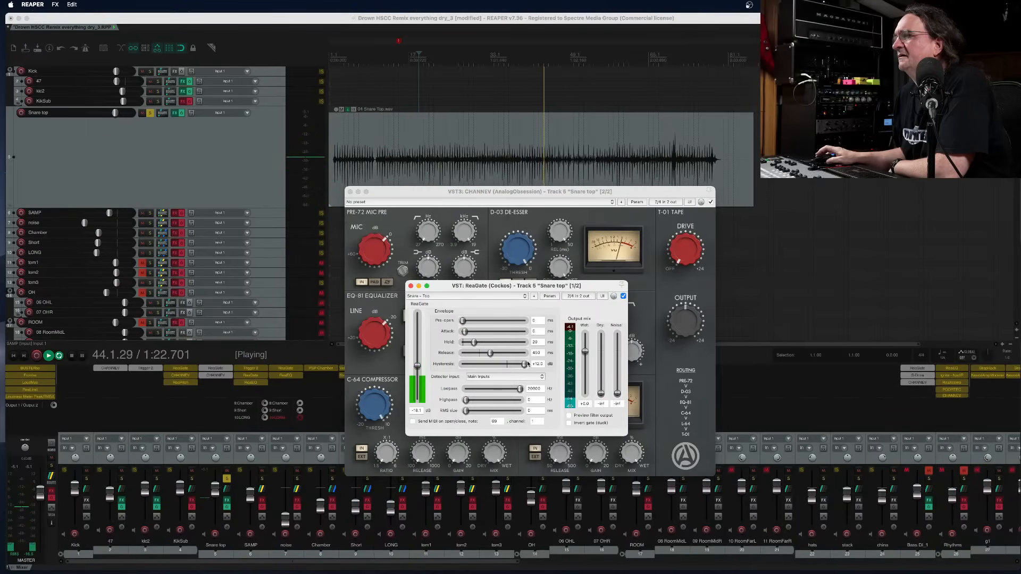
{"action": "mouse_move", "coordinate": [525, 364]}
{"action": "left_mouse_down"}
{"action": "mouse_move", "coordinate": [469, 367]}
{"action": "mouse_move", "coordinate": [513, 367]}
{"action": "left_mouse_up"}
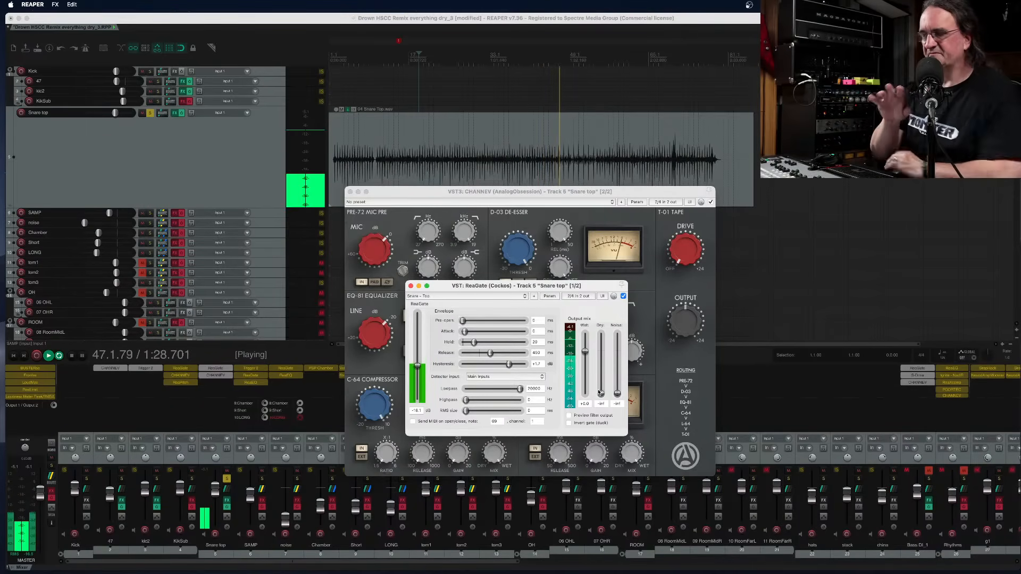
{"action": "key", "text": "space"}
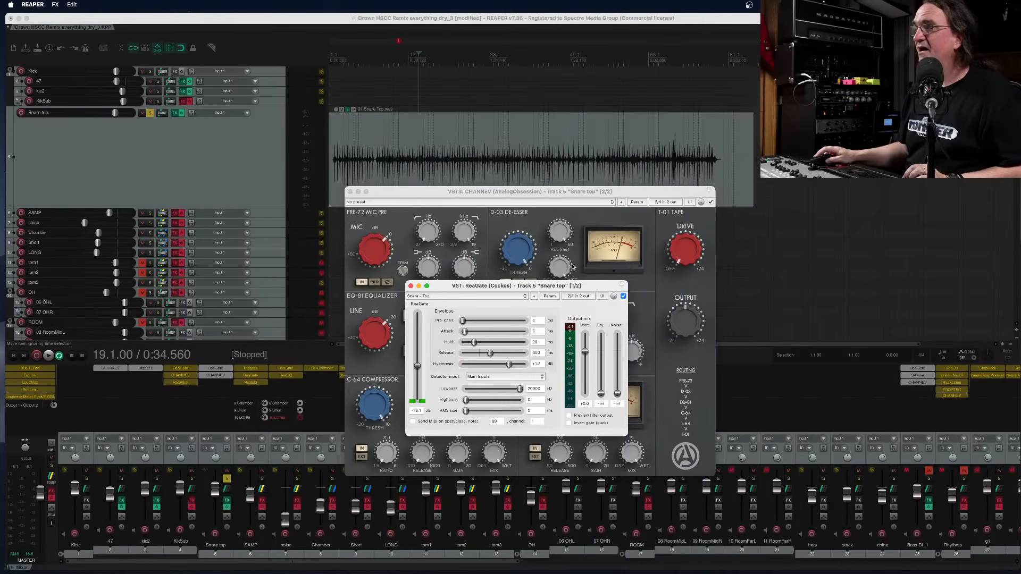
Play the snare and raise ReaGate's noise output to -33.0 dB
{"action": "left_click_drag", "start_coordinate": [573, 285], "coordinate": [497, 225]}
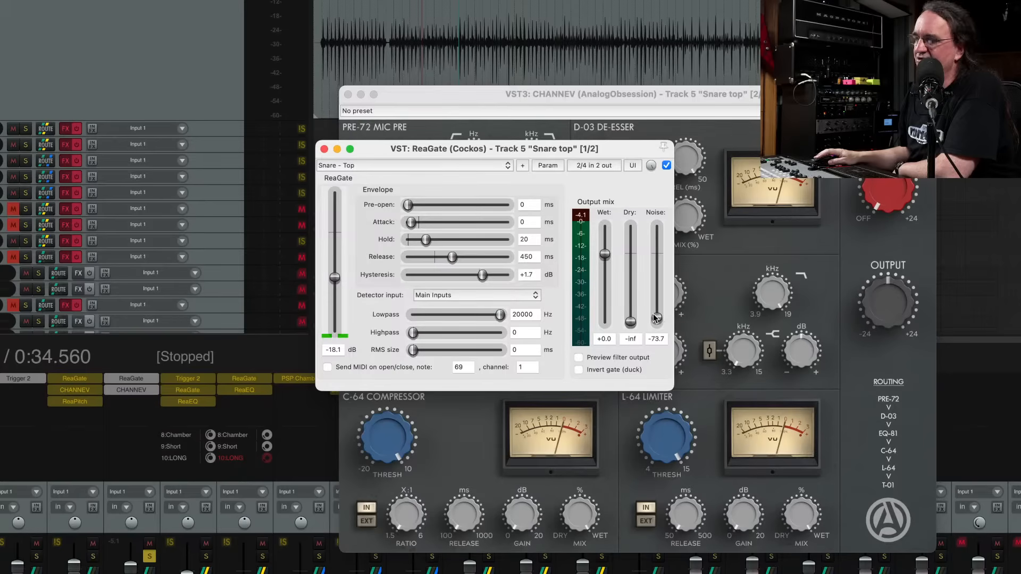
{"action": "key", "text": "space"}
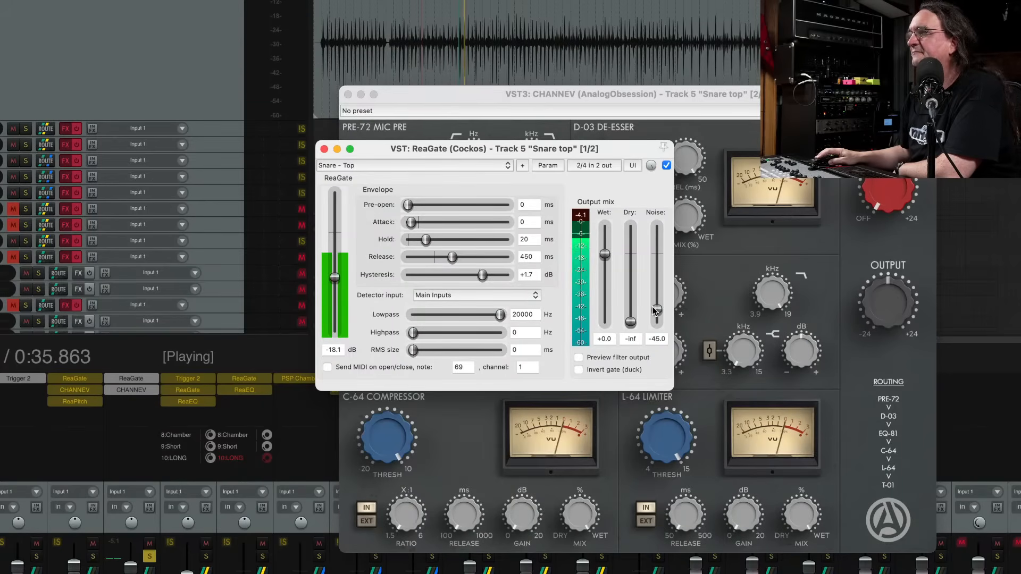
{"action": "mouse_move", "coordinate": [656, 318]}
{"action": "left_mouse_down"}
{"action": "mouse_move", "coordinate": [657, 289]}
{"action": "mouse_move", "coordinate": [657, 303]}
{"action": "left_mouse_up"}
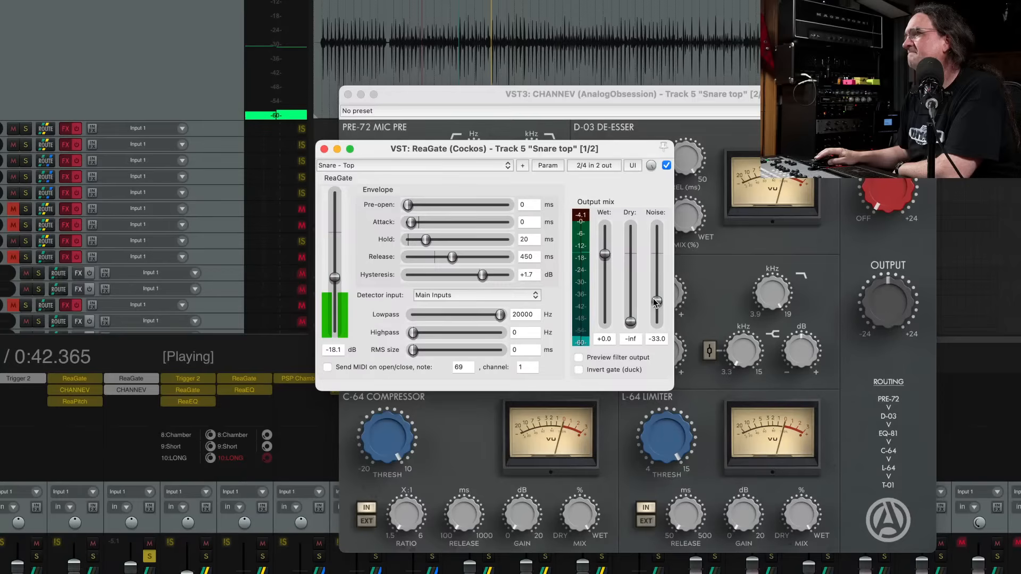
Try ReaGate in Multi-mono channel mode with its noise output at -25.3 dB
{"action": "left_click", "coordinate": [605, 165]}
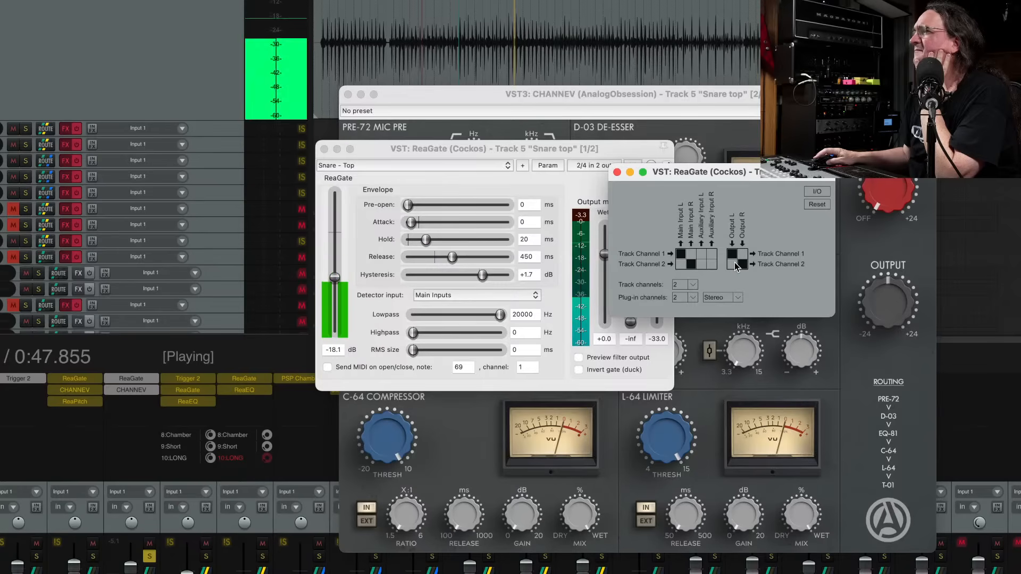
{"action": "left_click", "coordinate": [695, 298]}
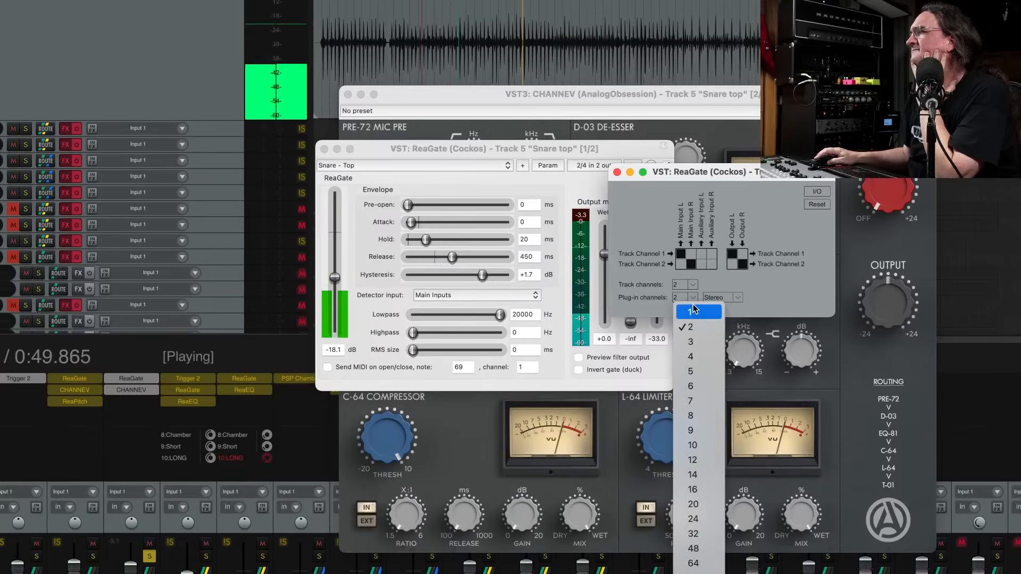
{"action": "left_click", "coordinate": [740, 297]}
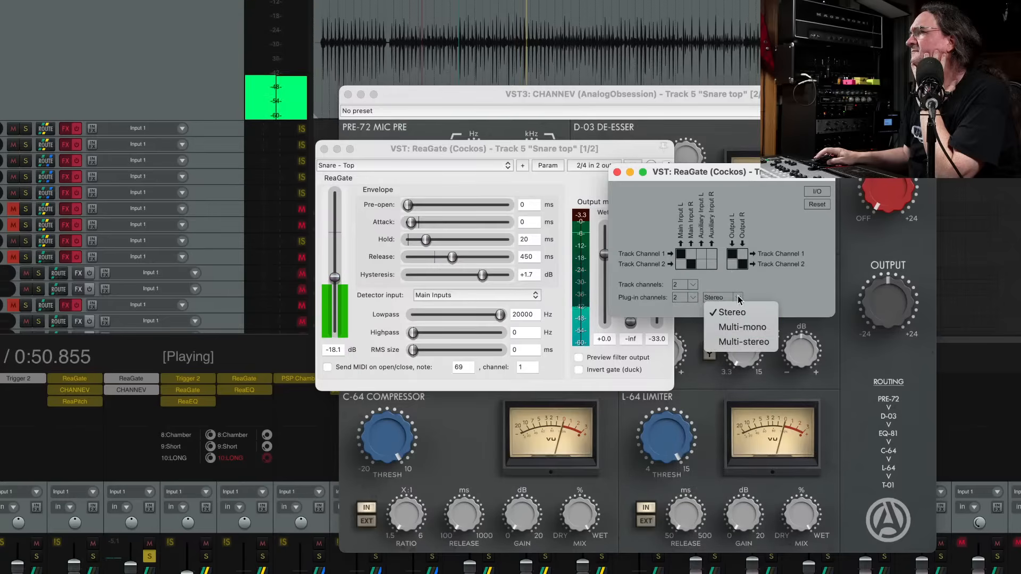
{"action": "left_click", "coordinate": [761, 312]}
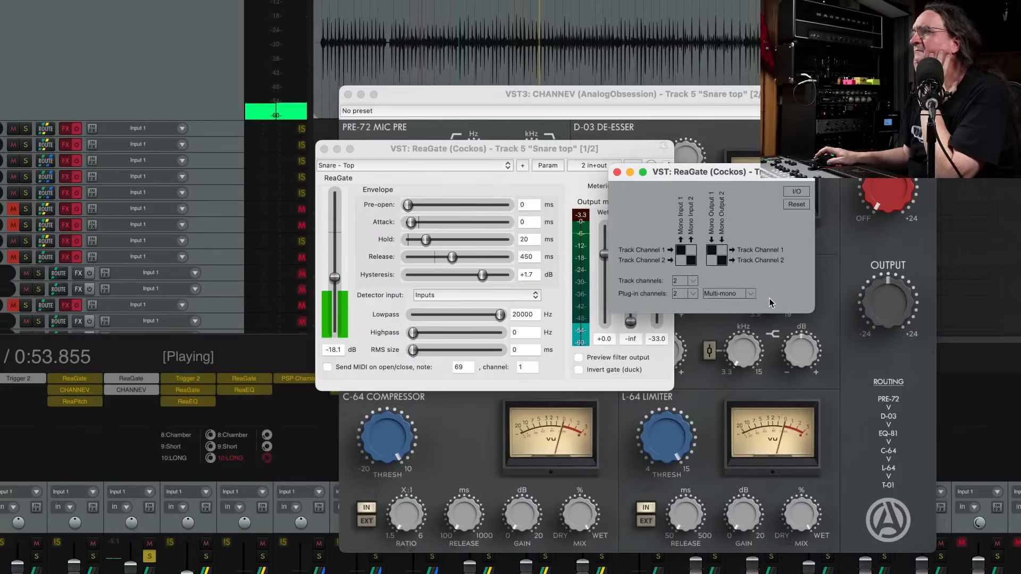
{"action": "left_click", "coordinate": [617, 172]}
{"action": "mouse_move", "coordinate": [657, 301]}
{"action": "left_mouse_down"}
{"action": "mouse_move", "coordinate": [656, 261]}
{"action": "mouse_move", "coordinate": [657, 294]}
{"action": "left_mouse_up"}
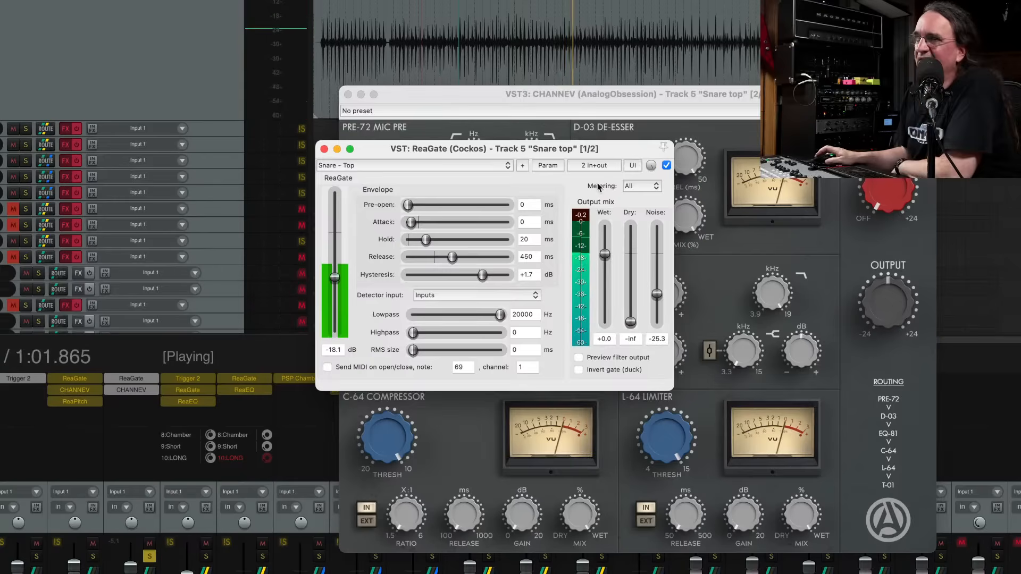
Set ReaGate to one plug-in channel in Mono mode and also route its output to Track Channel 2
{"action": "left_click", "coordinate": [595, 166]}
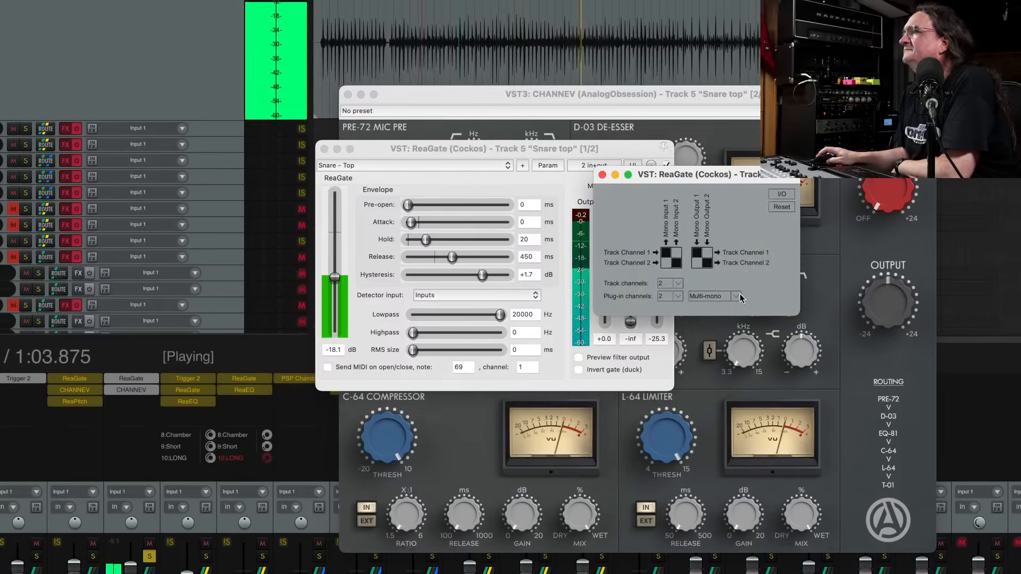
{"action": "left_click", "coordinate": [738, 295]}
{"action": "left_click", "coordinate": [718, 311]}
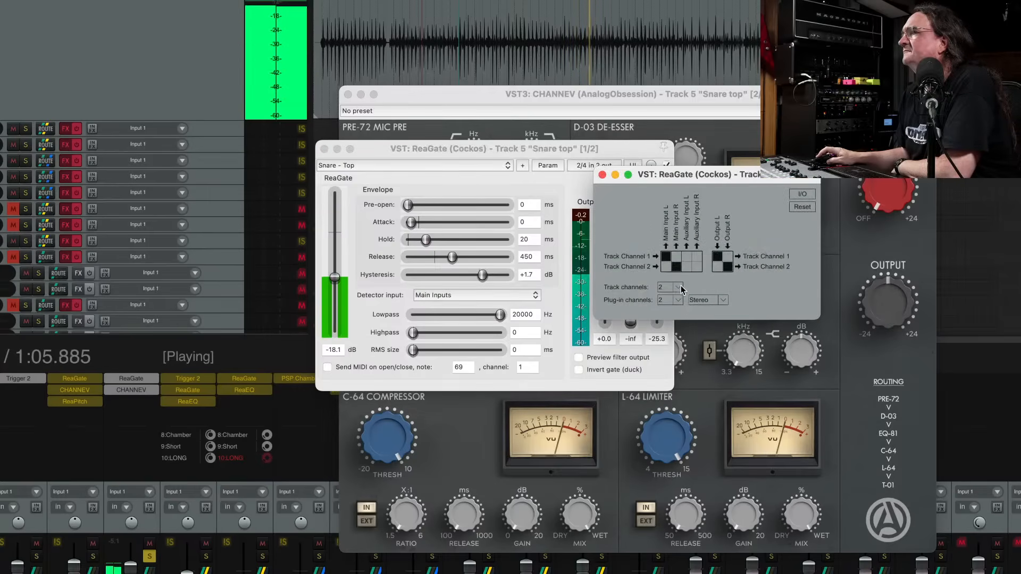
{"action": "left_click", "coordinate": [679, 288]}
{"action": "left_click", "coordinate": [679, 299]}
{"action": "left_click", "coordinate": [679, 300]}
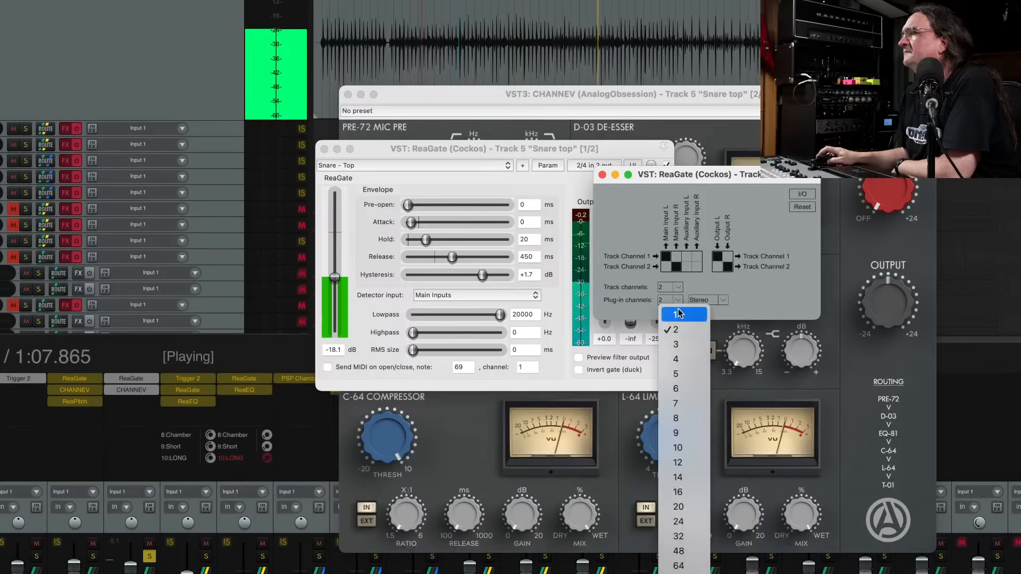
{"action": "left_click", "coordinate": [728, 285]}
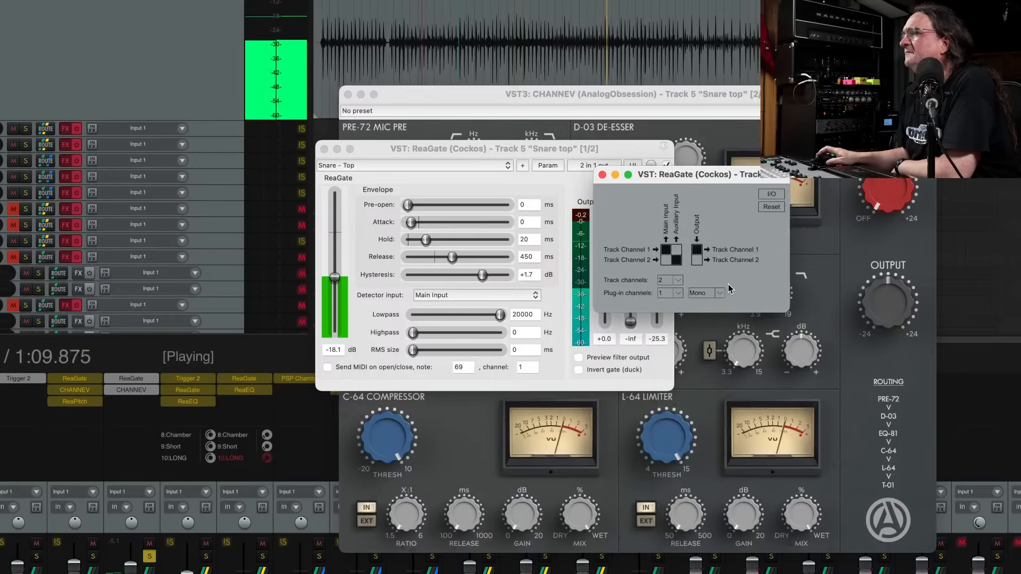
{"action": "left_click", "coordinate": [696, 260]}
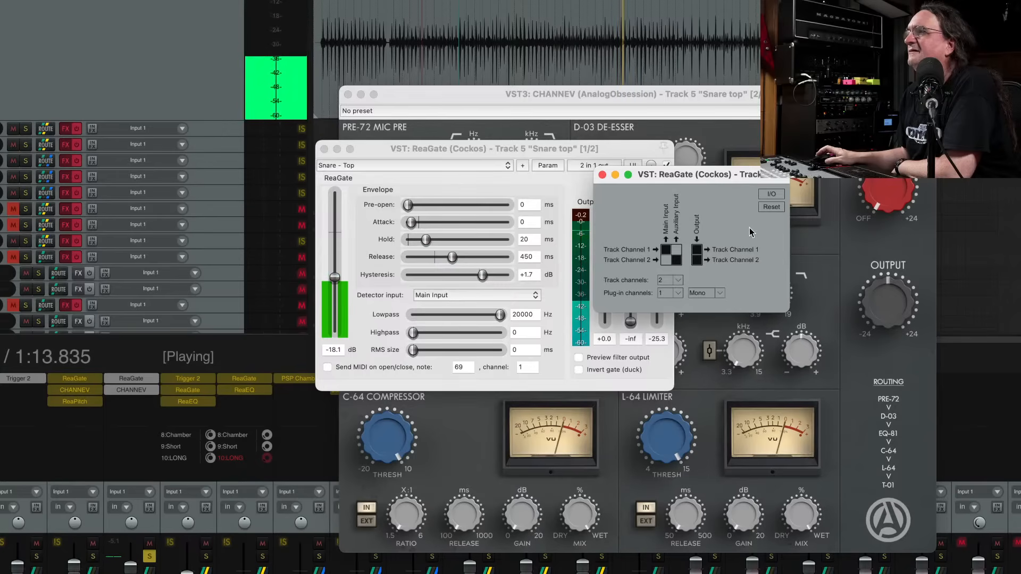
{"action": "left_click", "coordinate": [602, 174]}
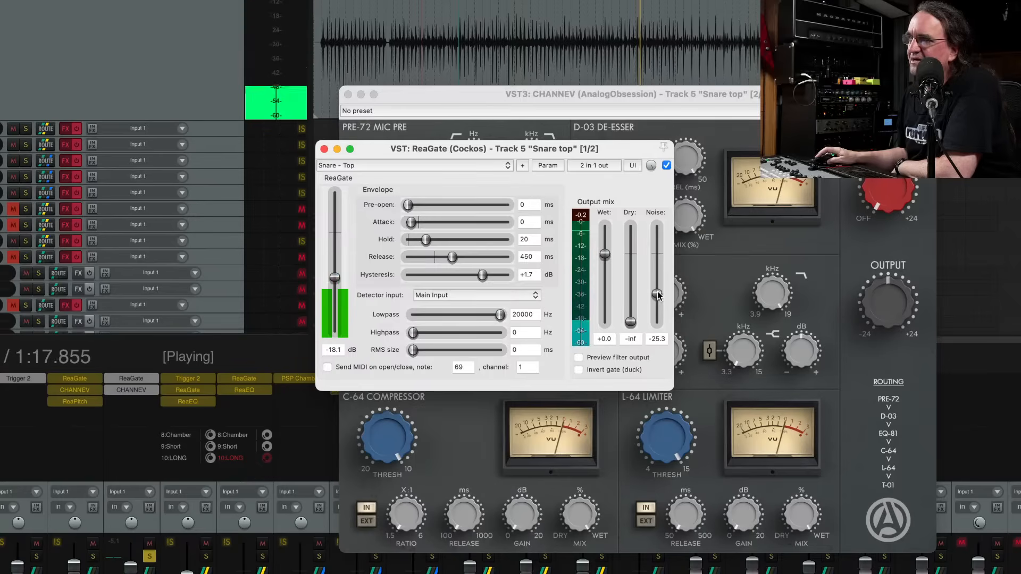
Fine-tune ReaGate with the noise output at -28.4 dB and the release at 205 ms
{"action": "left_click_drag", "start_coordinate": [453, 257], "coordinate": [444, 259]}
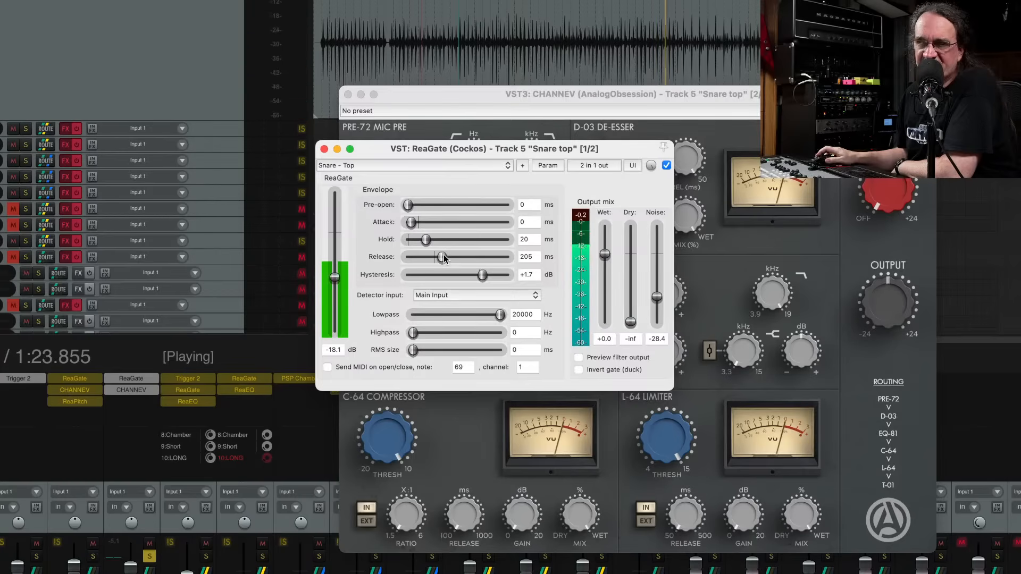
Close ReaGate and boost the low band of CHANNEV's EQ-81 on the snare, using the bell shape
{"action": "left_click", "coordinate": [324, 150]}
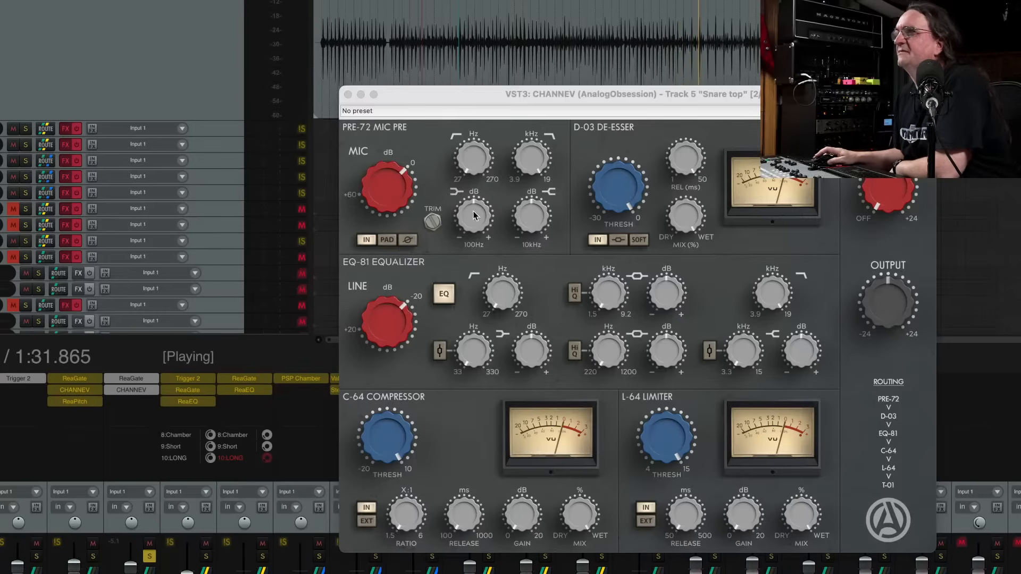
{"action": "left_click", "coordinate": [503, 292]}
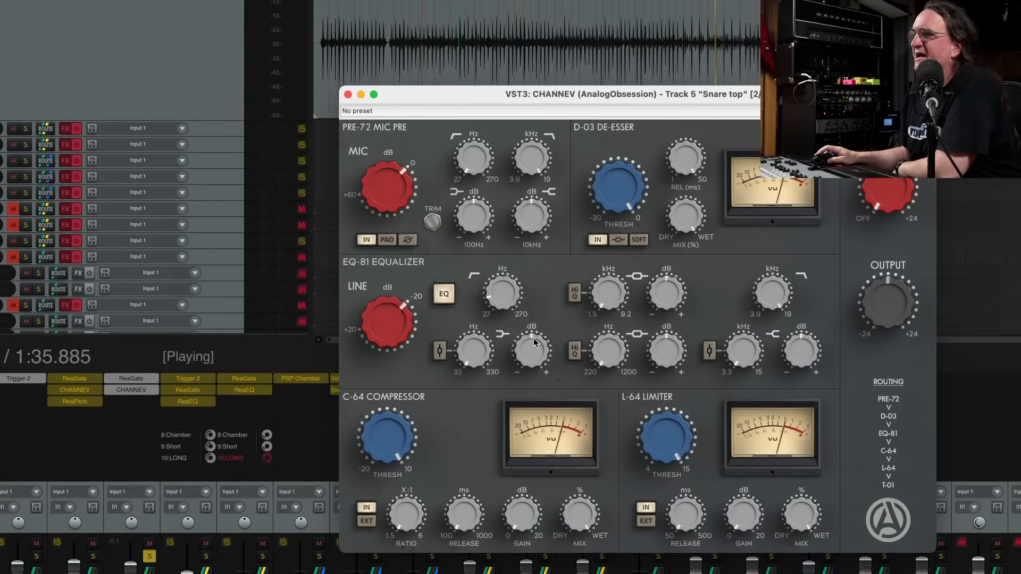
{"action": "mouse_move", "coordinate": [474, 351]}
{"action": "left_mouse_down"}
{"action": "mouse_move", "coordinate": [474, 321]}
{"action": "mouse_move", "coordinate": [458, 347]}
{"action": "left_mouse_up"}
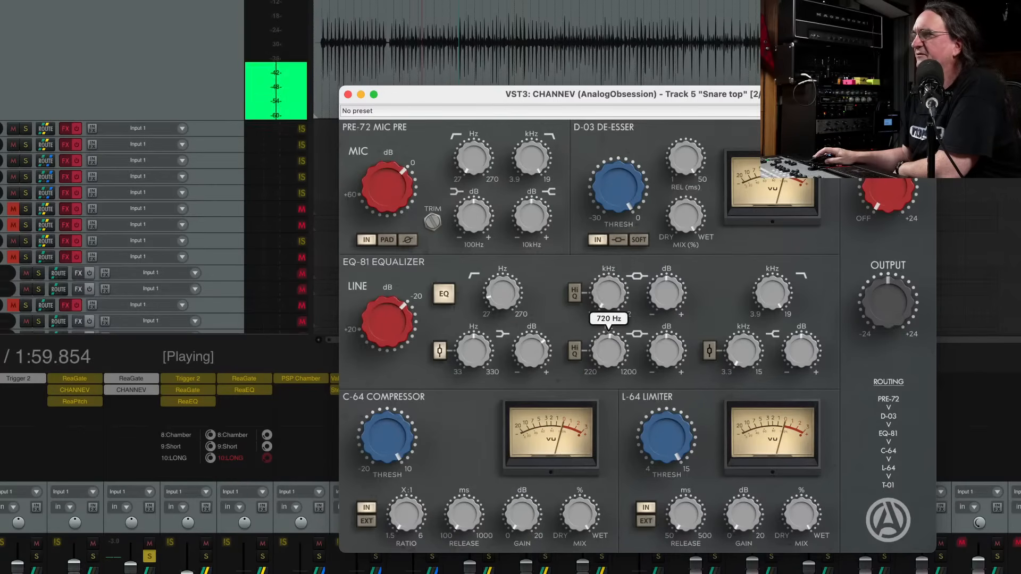
Sweep the EQ-81 low-mid band with a 7.1 dB boost, set it to 670 Hz and lower its gain
{"action": "left_click_drag", "start_coordinate": [664, 353], "coordinate": [665, 330]}
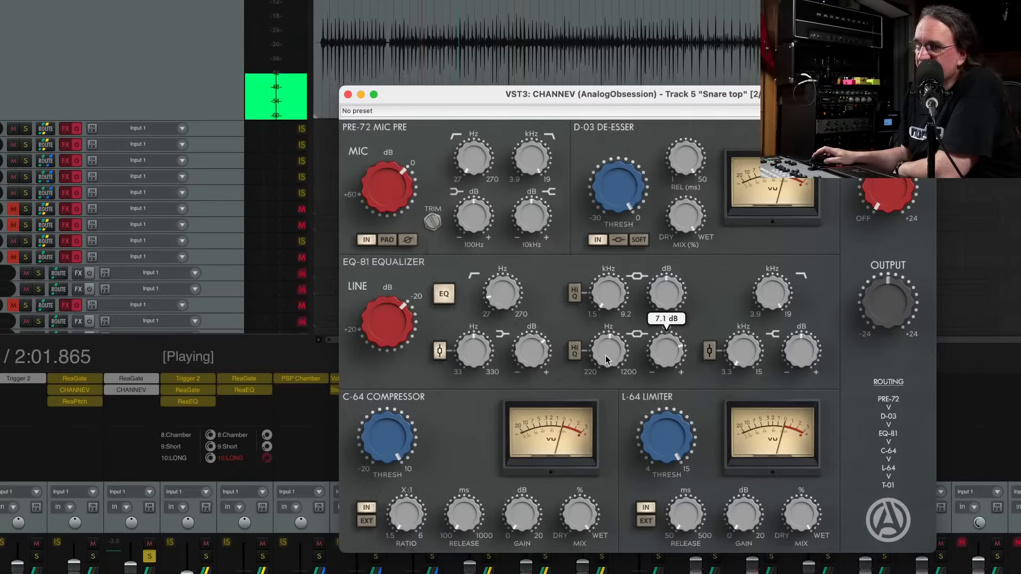
{"action": "left_click_drag", "start_coordinate": [607, 361], "coordinate": [607, 345]}
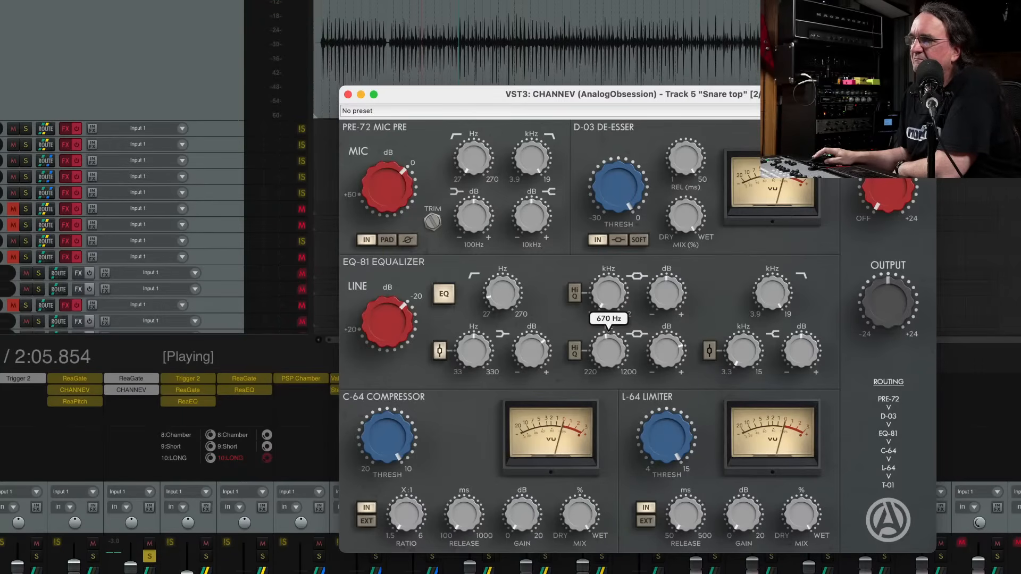
{"action": "left_click_drag", "start_coordinate": [666, 351], "coordinate": [666, 380]}
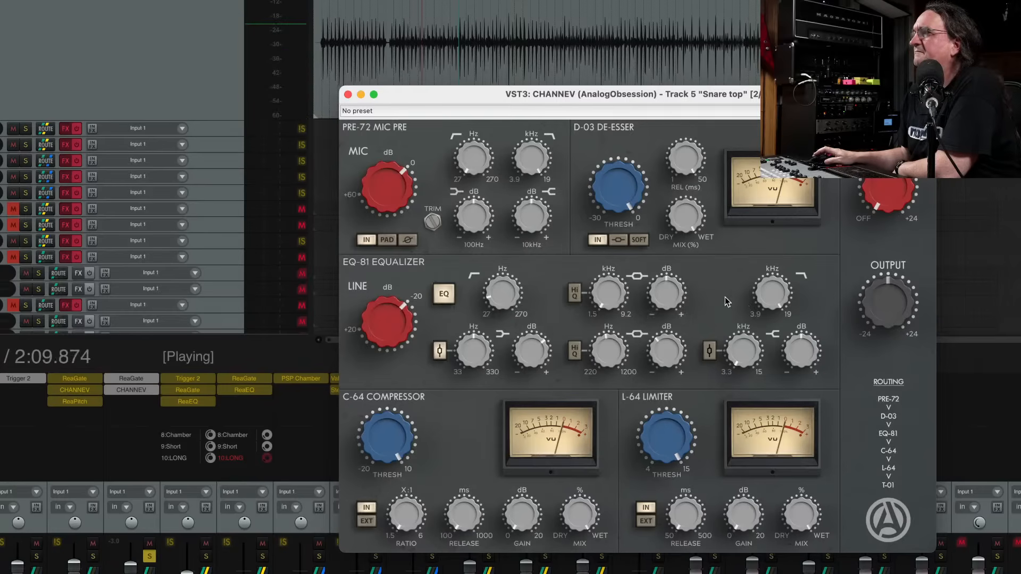
Set the EQ-81 upper-mid band to 3.6 kHz without Hi-Q and adjust its gain while playing the snare from an earlier point
{"action": "left_click_drag", "start_coordinate": [671, 296], "coordinate": [609, 287]}
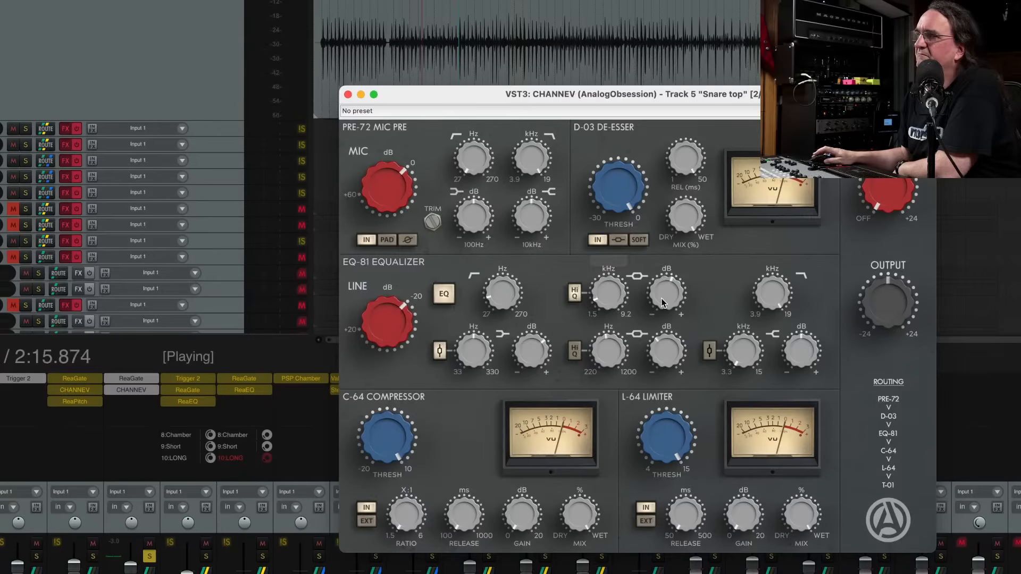
{"action": "mouse_move", "coordinate": [608, 294]}
{"action": "left_mouse_down"}
{"action": "mouse_move", "coordinate": [667, 292]}
{"action": "mouse_move", "coordinate": [608, 301]}
{"action": "left_mouse_up"}
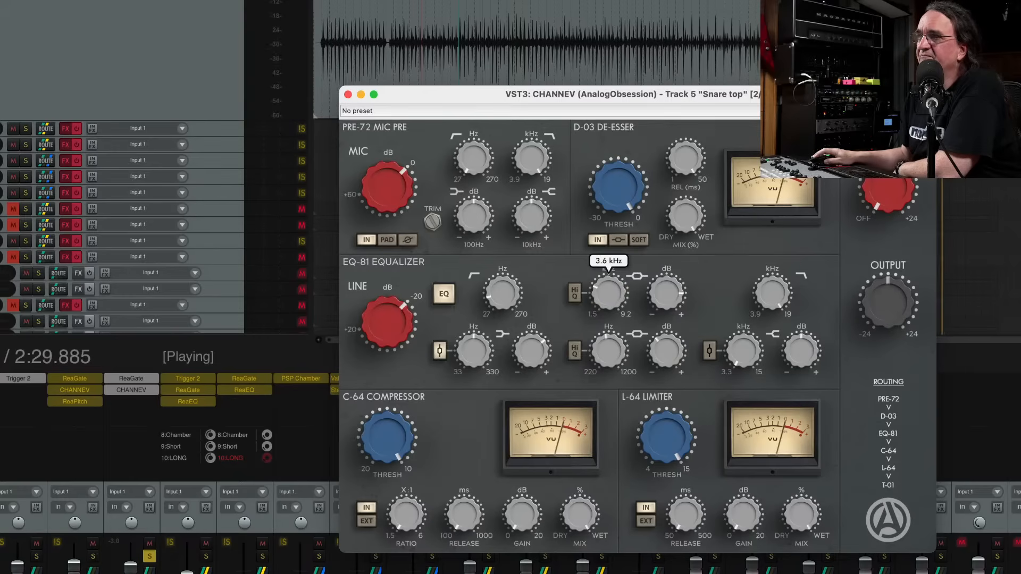
{"action": "key", "text": "space"}
{"action": "key", "text": "space"}
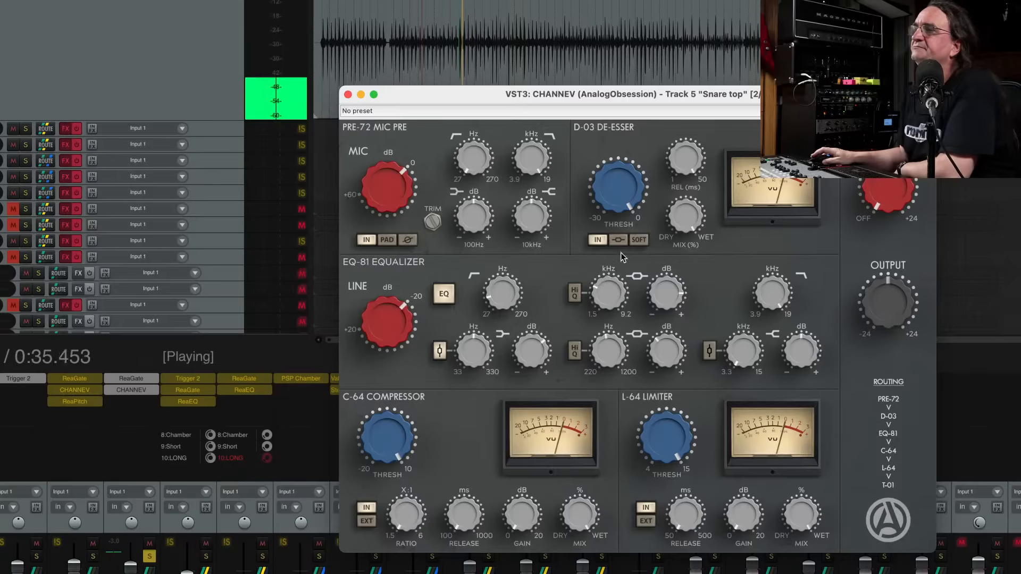
{"action": "left_click_drag", "start_coordinate": [665, 293], "coordinate": [665, 309]}
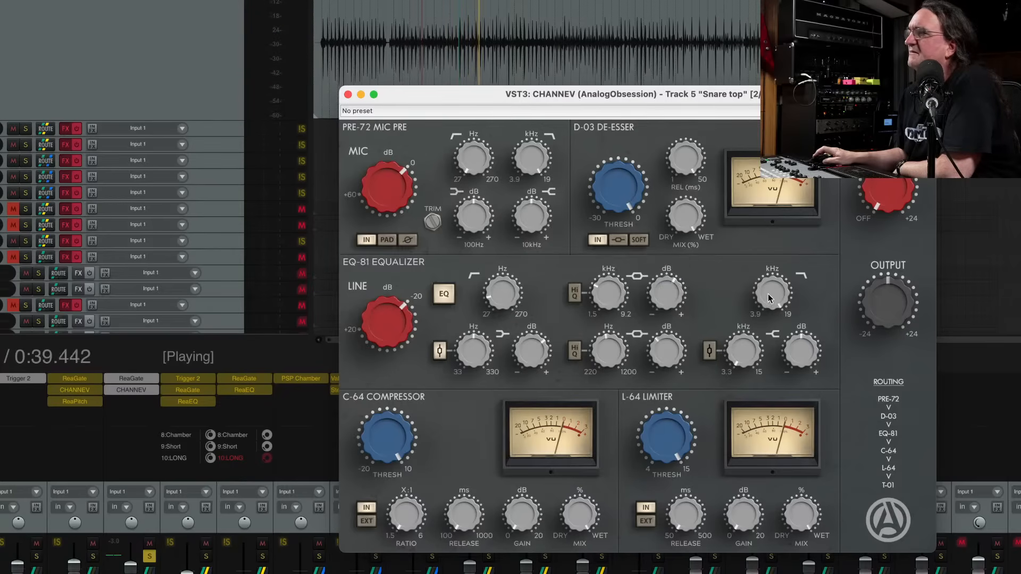
Adjust the frequency and raise the gain of the EQ-81 high band on the snare, and close CHANNEV
{"action": "left_click", "coordinate": [768, 296]}
{"action": "left_click_drag", "start_coordinate": [744, 351], "coordinate": [744, 313]}
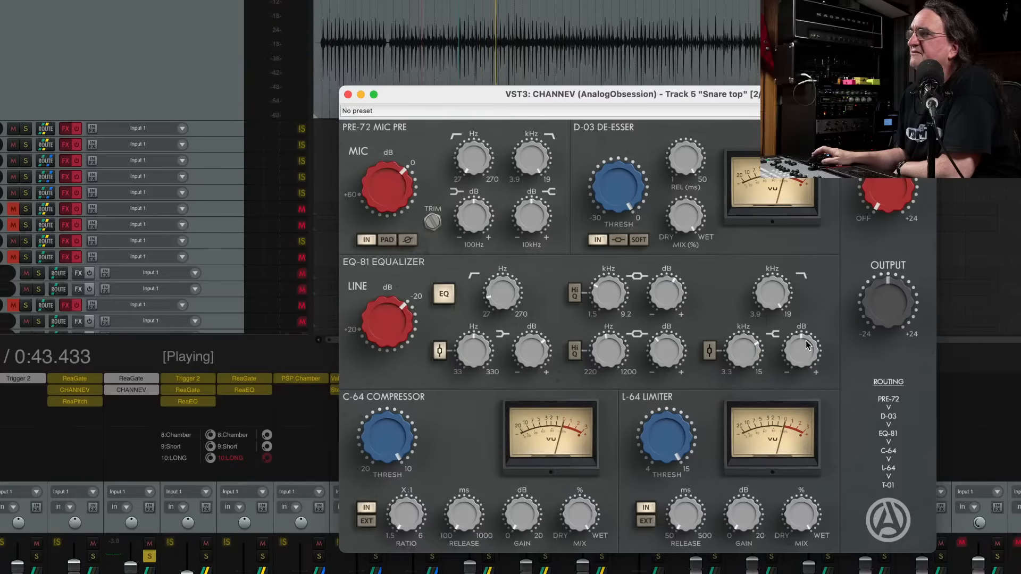
{"action": "left_click_drag", "start_coordinate": [810, 350], "coordinate": [809, 327]}
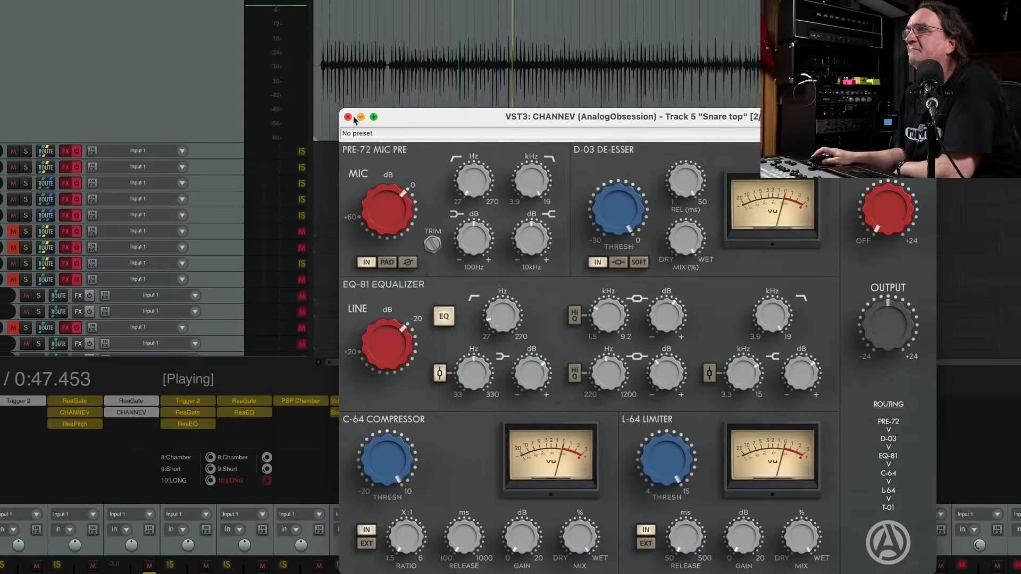
{"action": "left_click", "coordinate": [348, 117]}
Re-enable the Snare top track's FX after listening to it bypassed, and stop playback
{"action": "key", "text": "ctrl+m"}
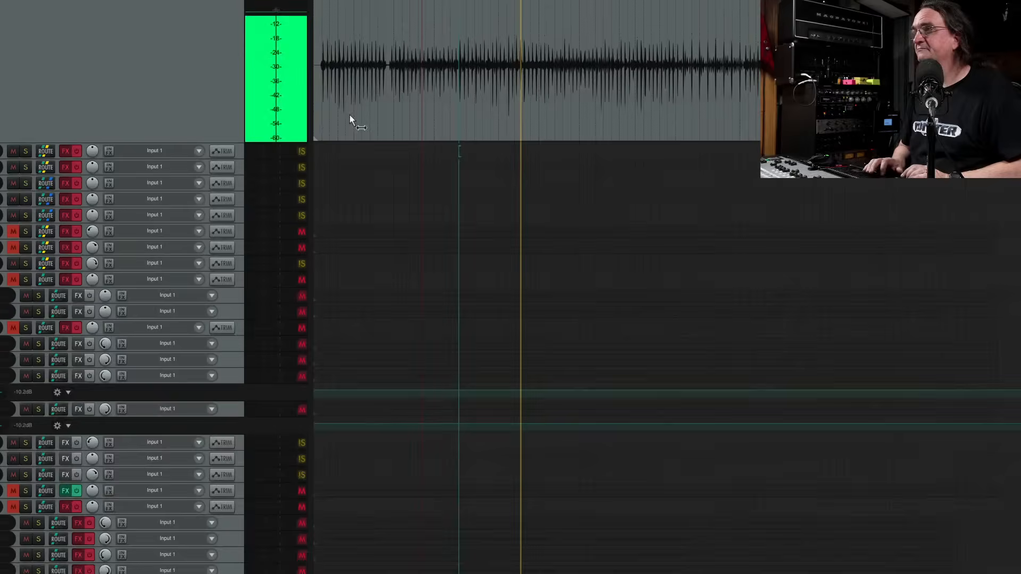
{"action": "key", "text": "ctrl+m"}
{"action": "scroll", "coordinate": [349, 113], "scroll_direction": "up", "scroll_amount": 2}
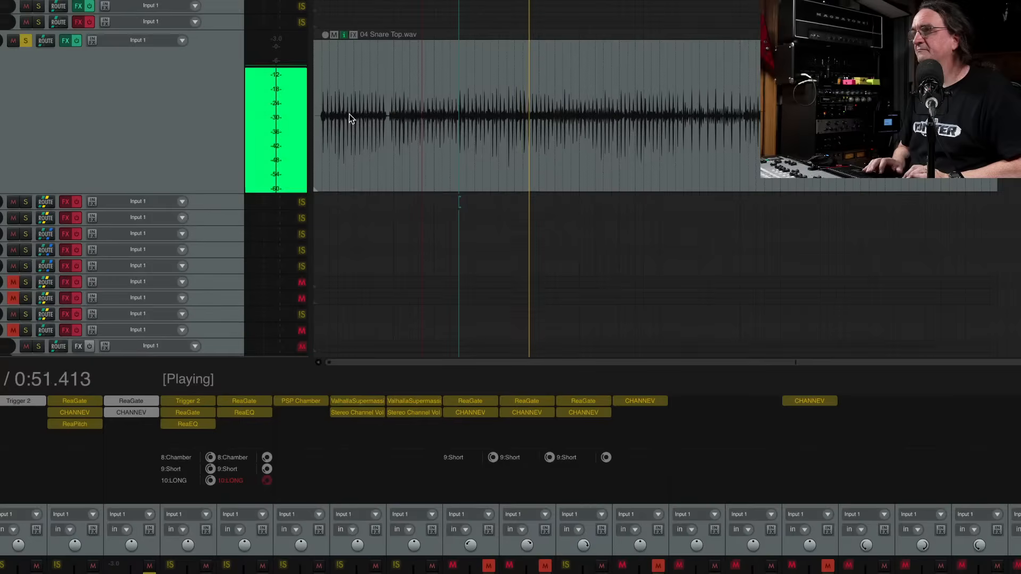
{"action": "scroll", "coordinate": [348, 114], "scroll_direction": "down", "scroll_amount": 2}
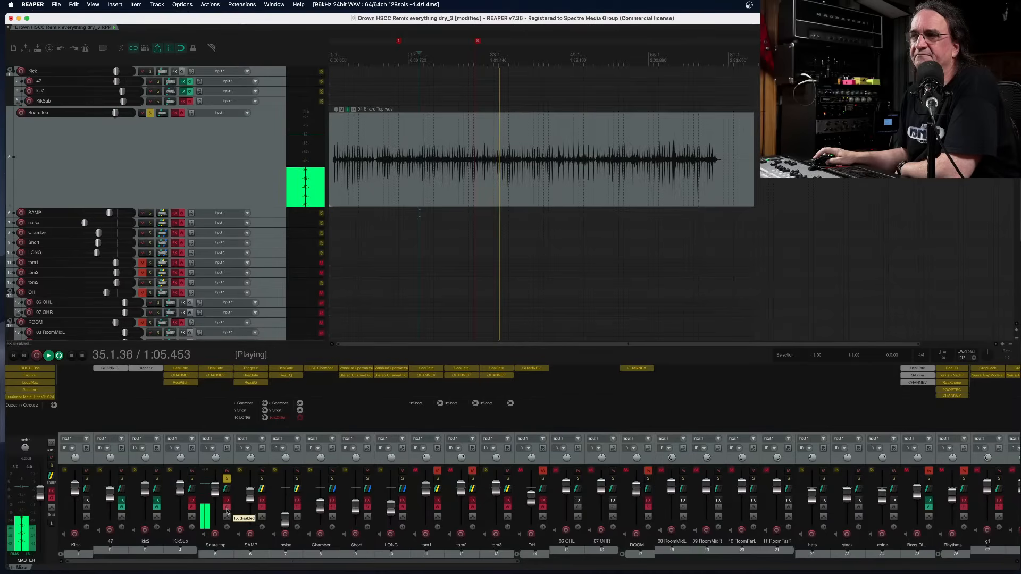
{"action": "left_click", "coordinate": [227, 511]}
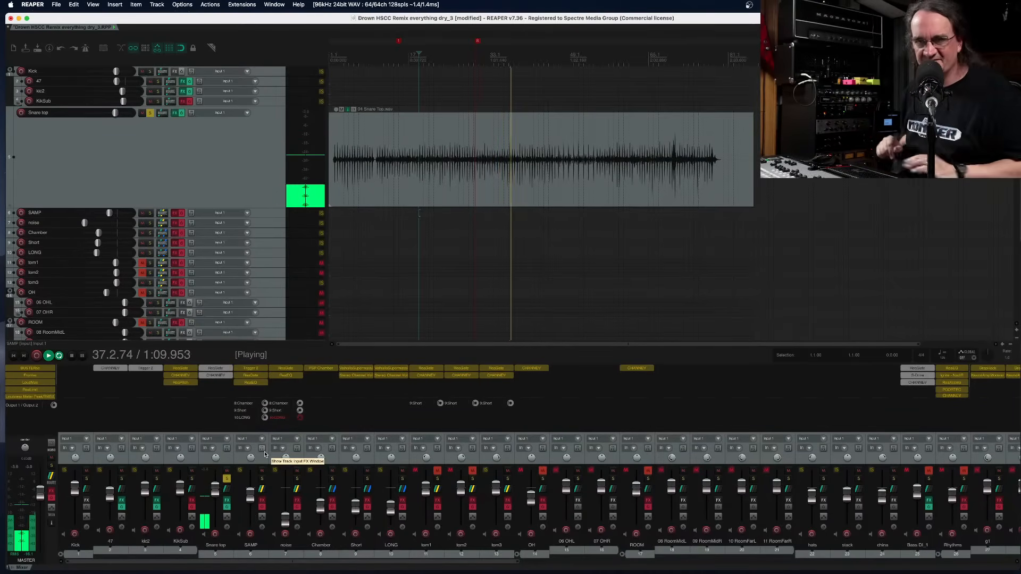
{"action": "key", "text": "space"}
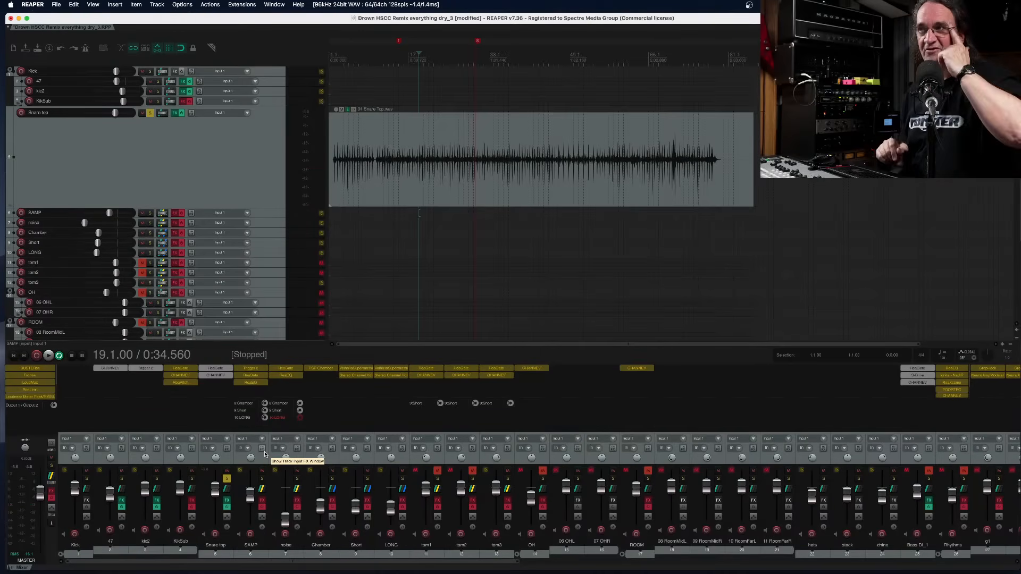
Play from bar 5 with the SAMP track soloed and the Snare top track's solo removed
{"action": "left_click", "coordinate": [350, 187]}
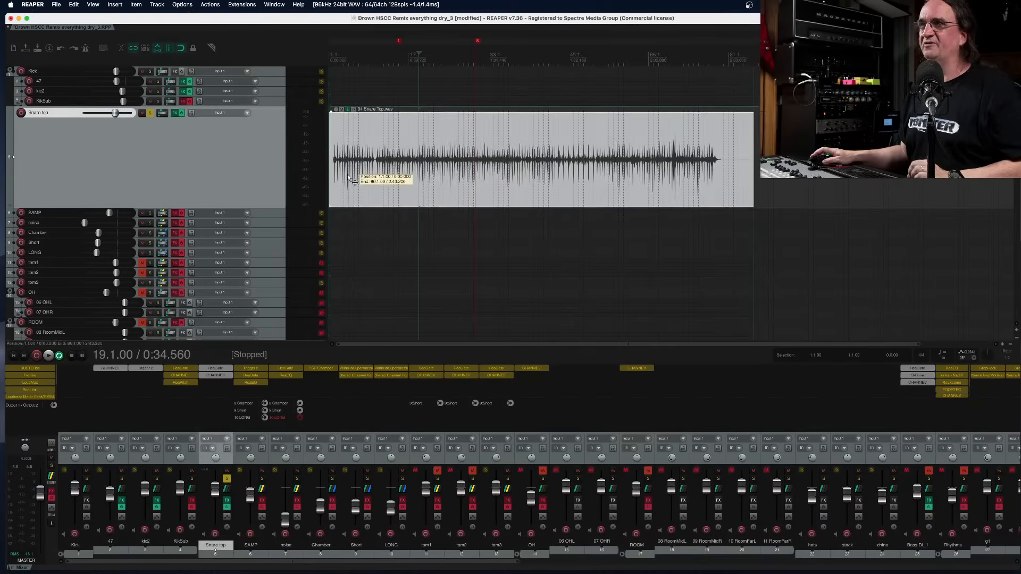
{"action": "left_click_drag", "start_coordinate": [389, 204], "coordinate": [381, 220]}
{"action": "left_click", "coordinate": [150, 213]}
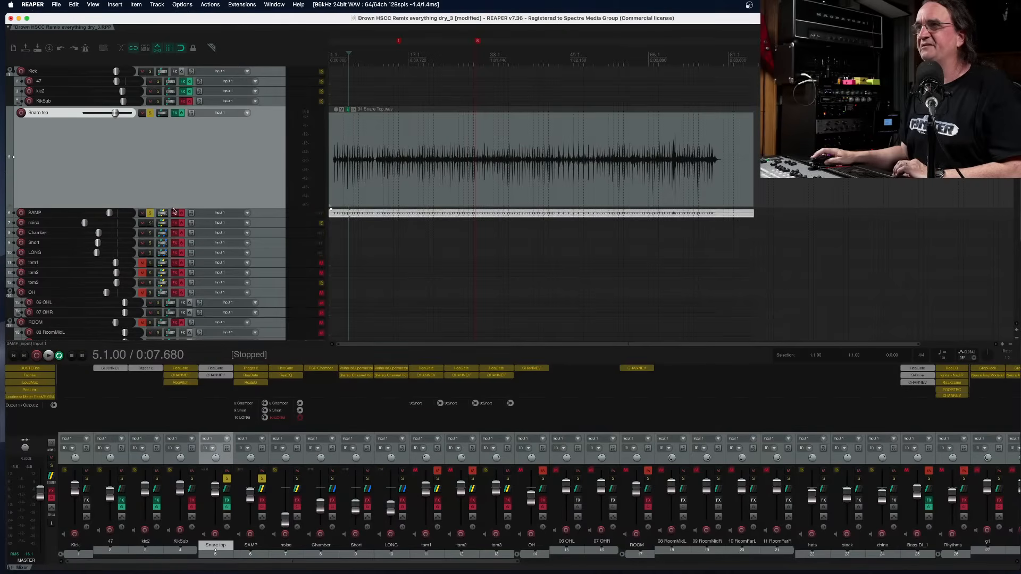
{"action": "key", "text": "space"}
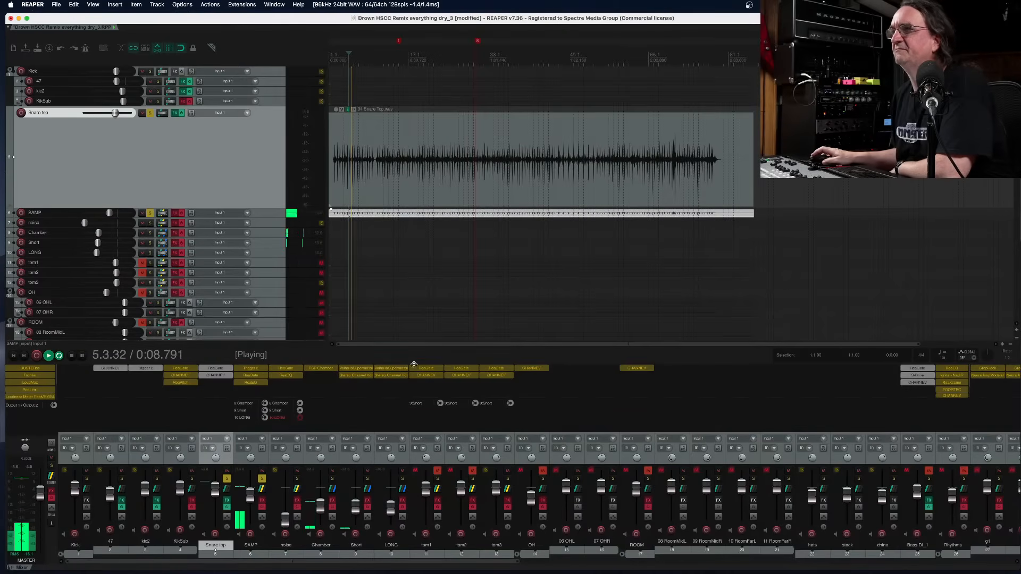
{"action": "left_click", "coordinate": [226, 479]}
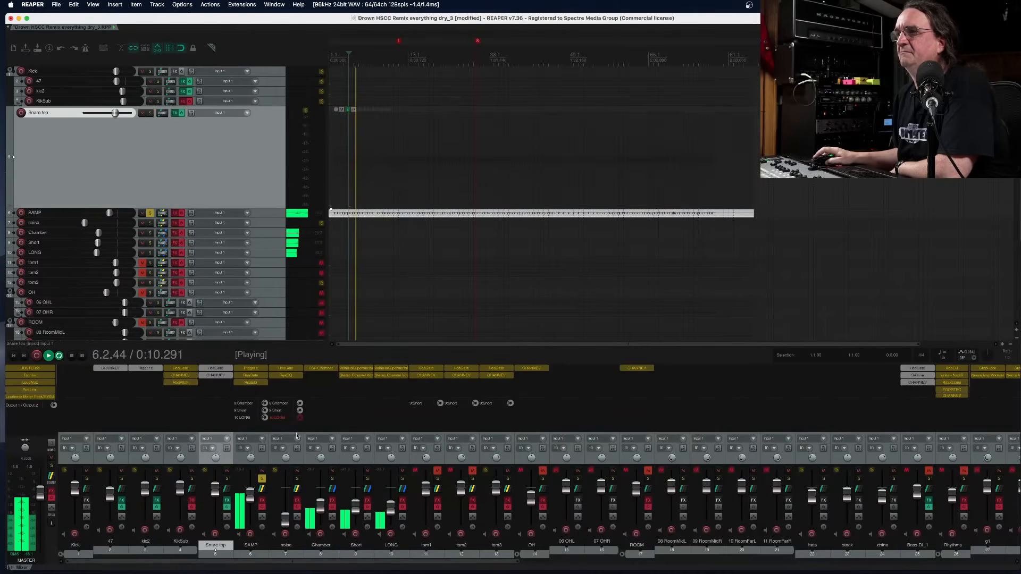
Enable the SAMP track's FX, review its Trigger 2 sample setup during playback, and stop playback
{"action": "left_click", "coordinate": [262, 506]}
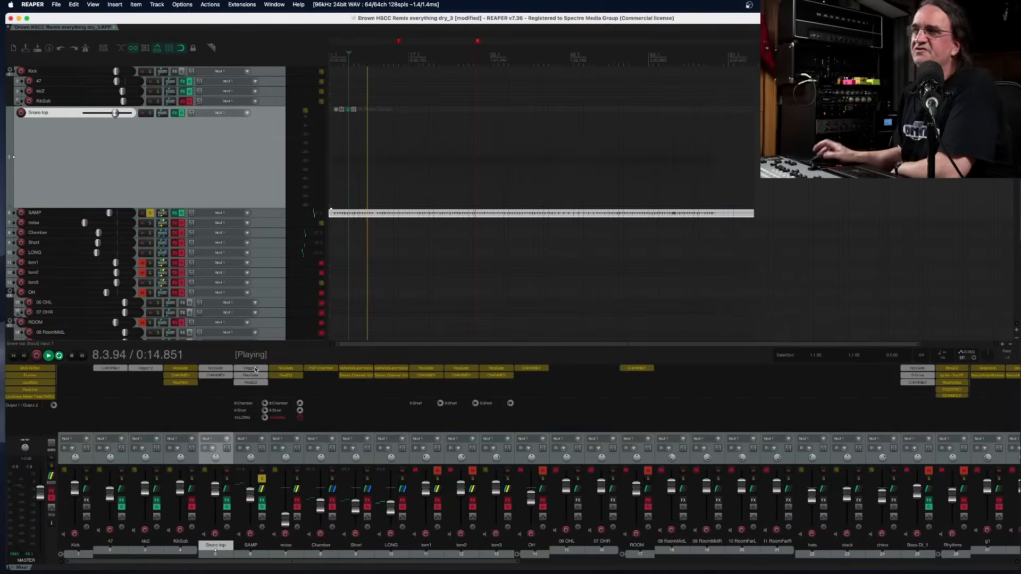
{"action": "left_click", "coordinate": [255, 370]}
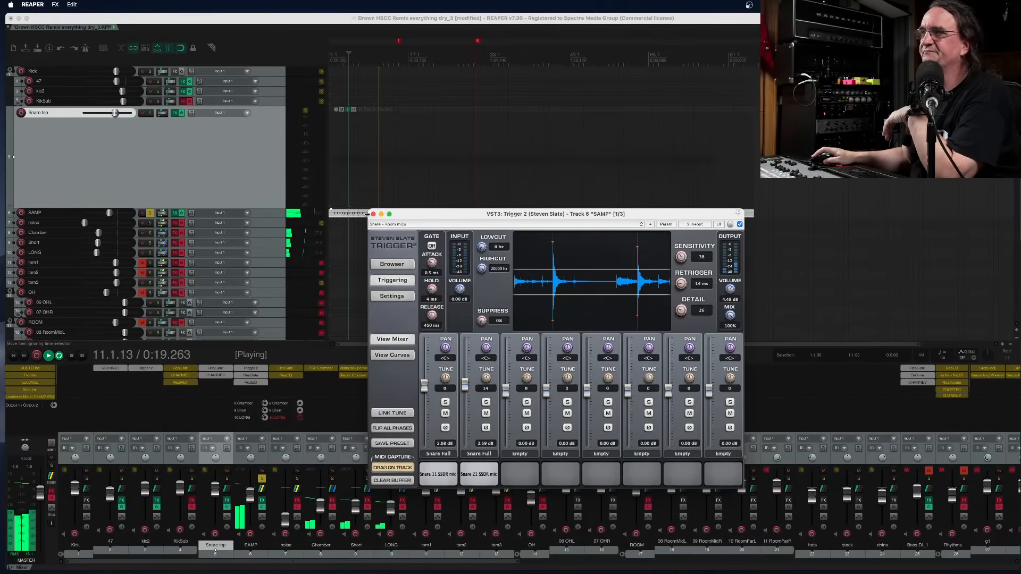
{"action": "left_click_drag", "start_coordinate": [367, 215], "coordinate": [363, 219]}
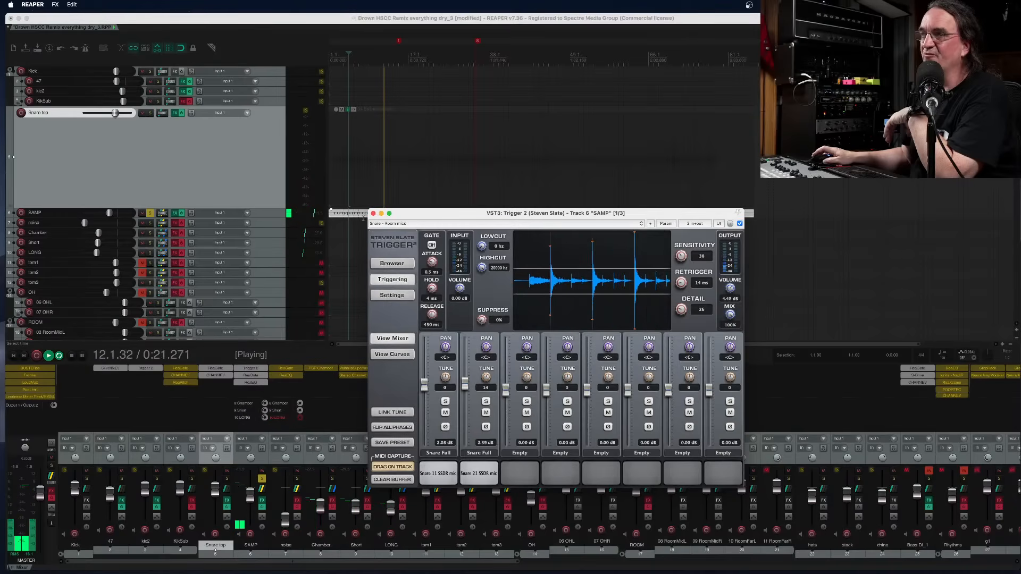
{"action": "left_click", "coordinate": [374, 213]}
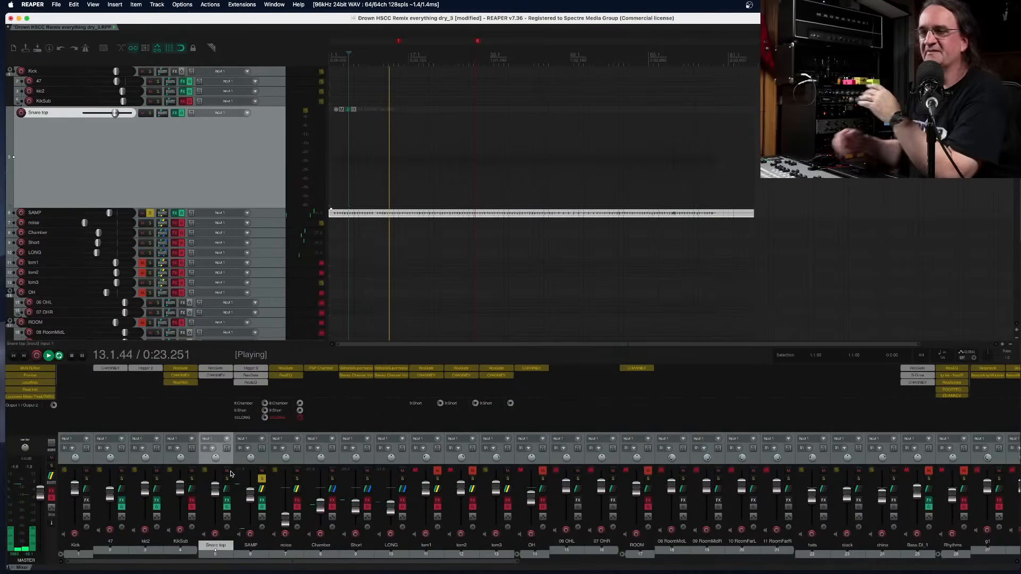
{"action": "key", "text": "space"}
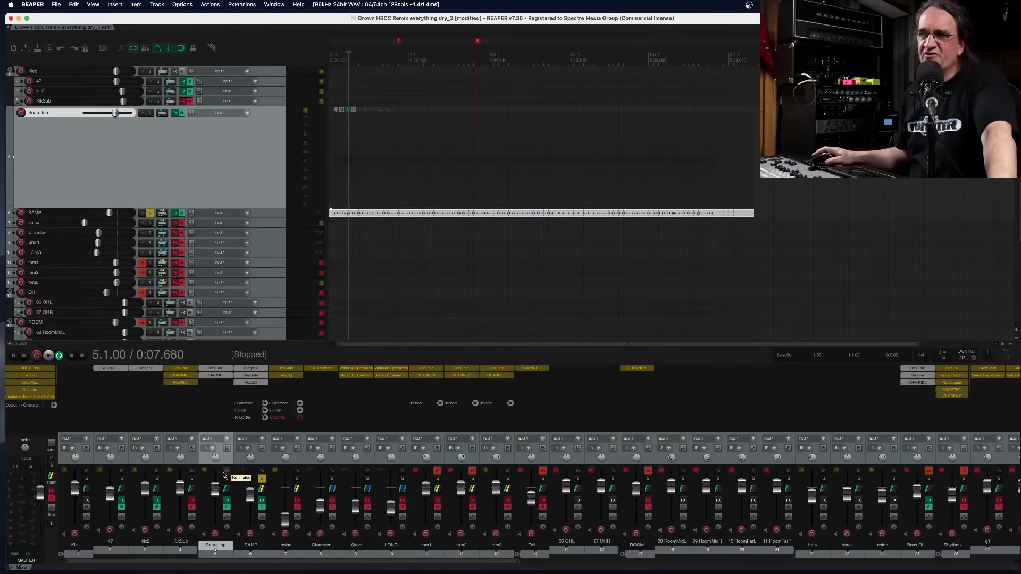
Solo only Snare top, lower the SAMP track's volume fader and compare the snare with its FX bypassed and enabled
{"action": "left_click", "coordinate": [227, 478]}
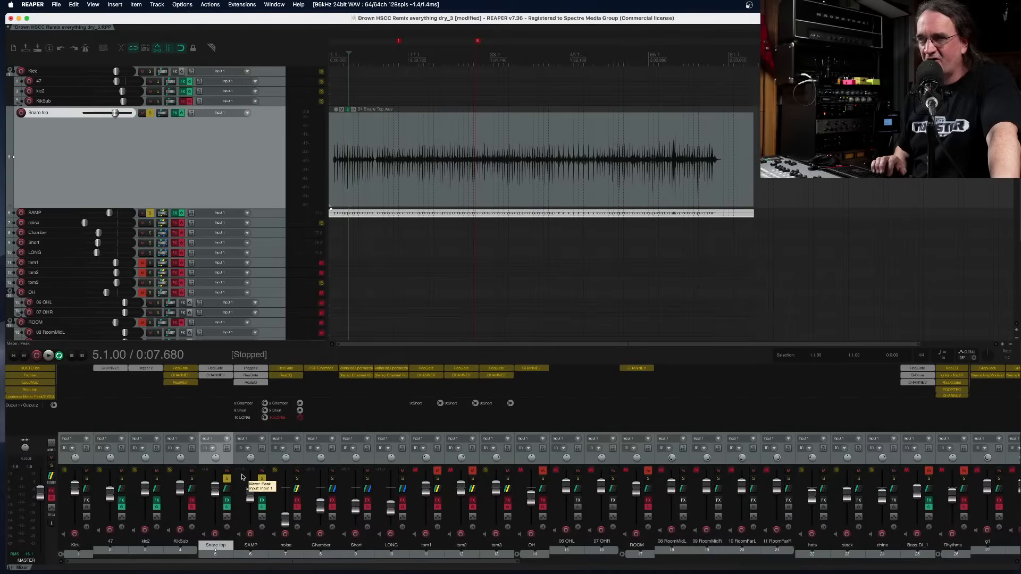
{"action": "key", "text": "space"}
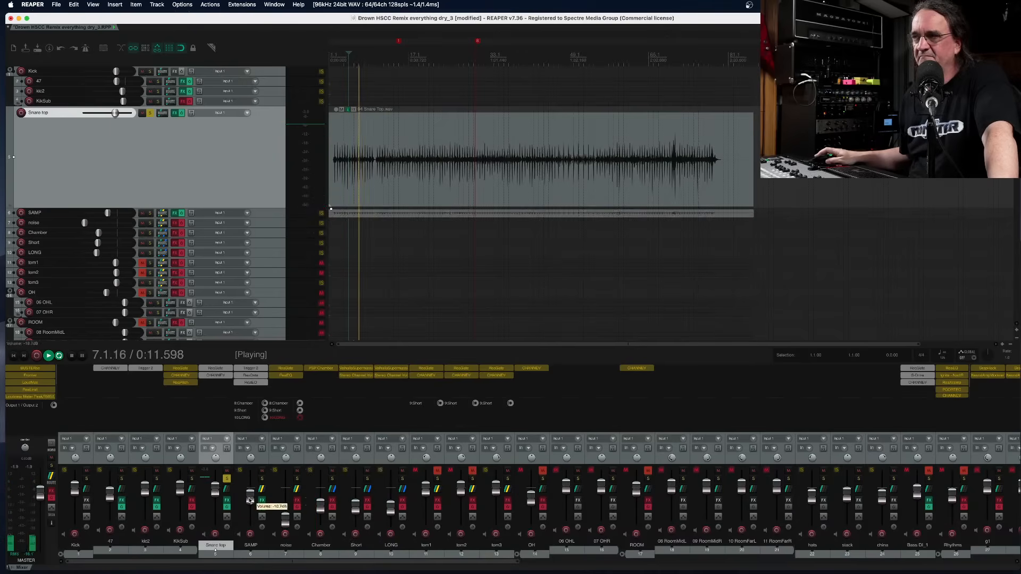
{"action": "left_click_drag", "start_coordinate": [250, 500], "coordinate": [250, 508]}
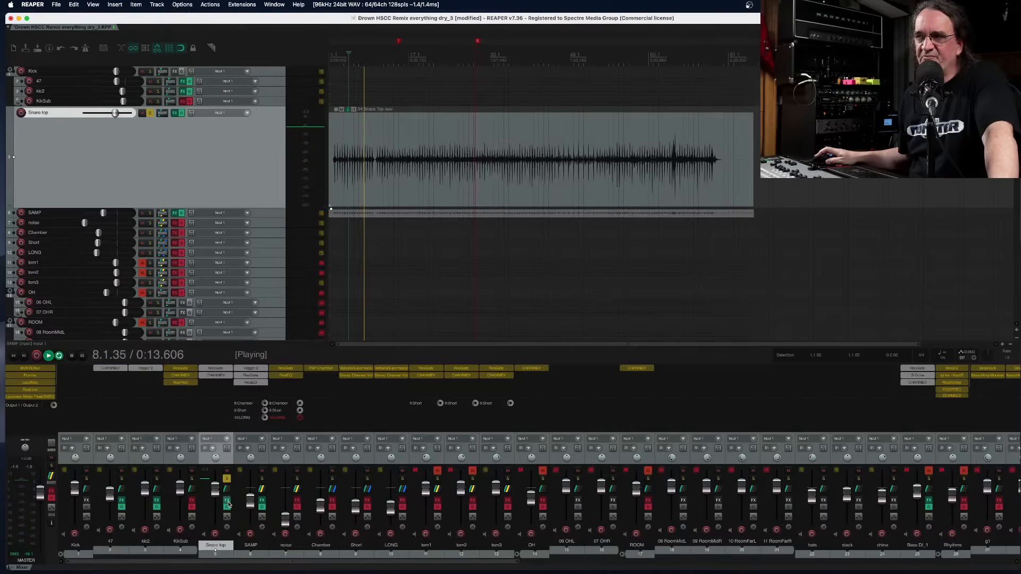
{"action": "left_click", "coordinate": [228, 507]}
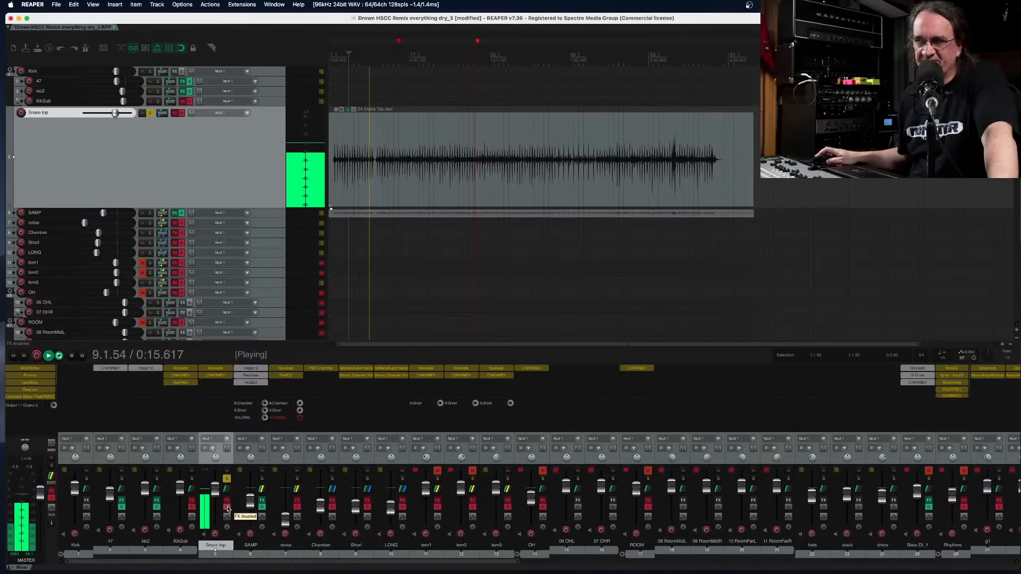
{"action": "left_click", "coordinate": [228, 507]}
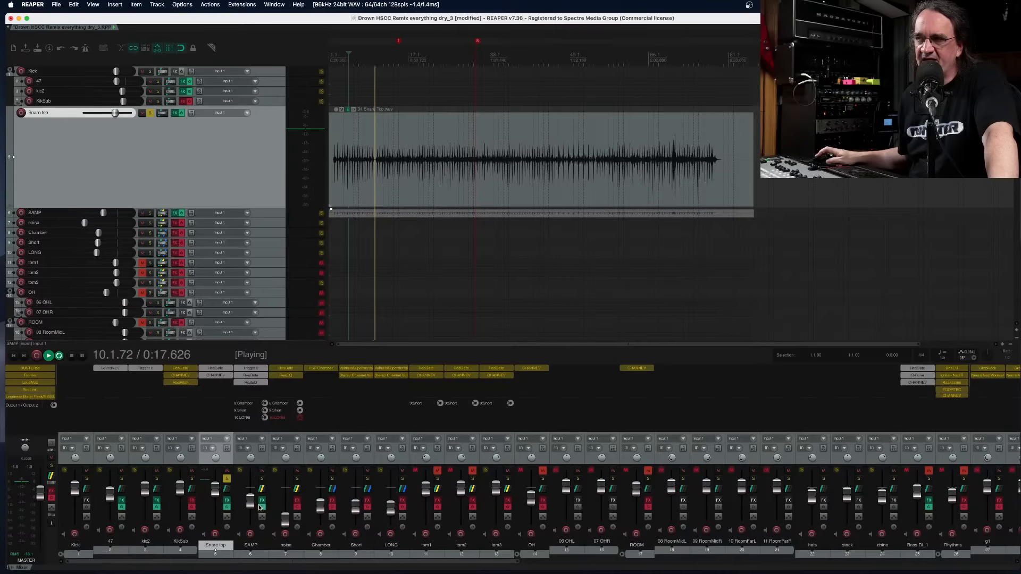
Solo SAMP with Snare top, enable the FX on the Chamber, Short and LONG tracks, and clear both solos
{"action": "left_click", "coordinate": [261, 479]}
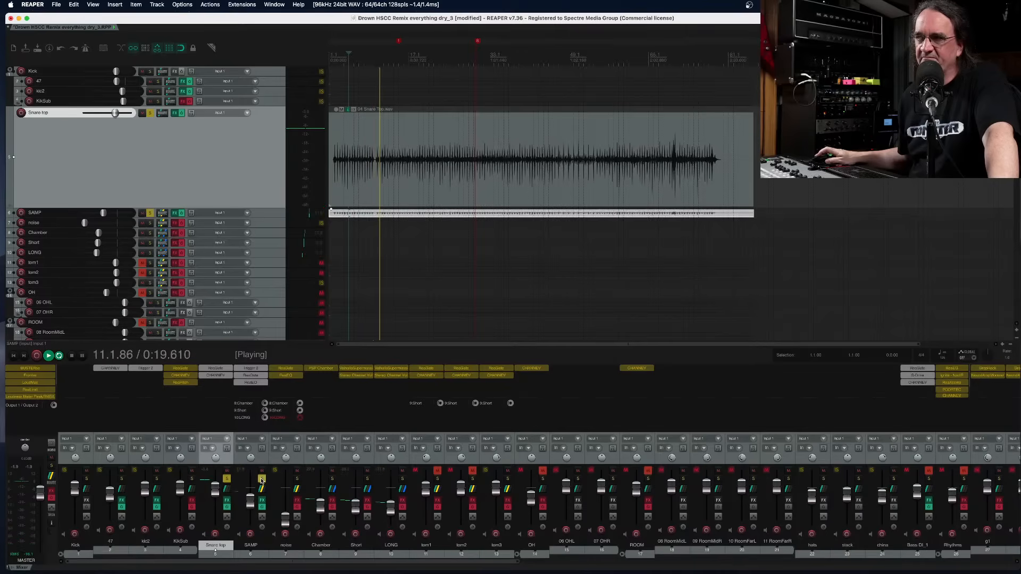
{"action": "left_click", "coordinate": [332, 507]}
{"action": "left_click", "coordinate": [368, 507]}
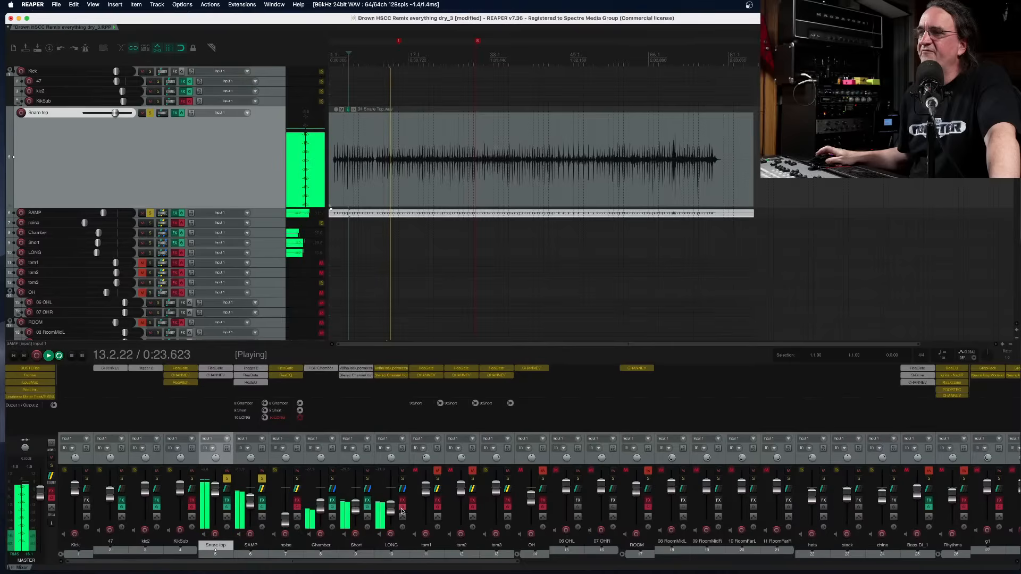
{"action": "left_click", "coordinate": [403, 507]}
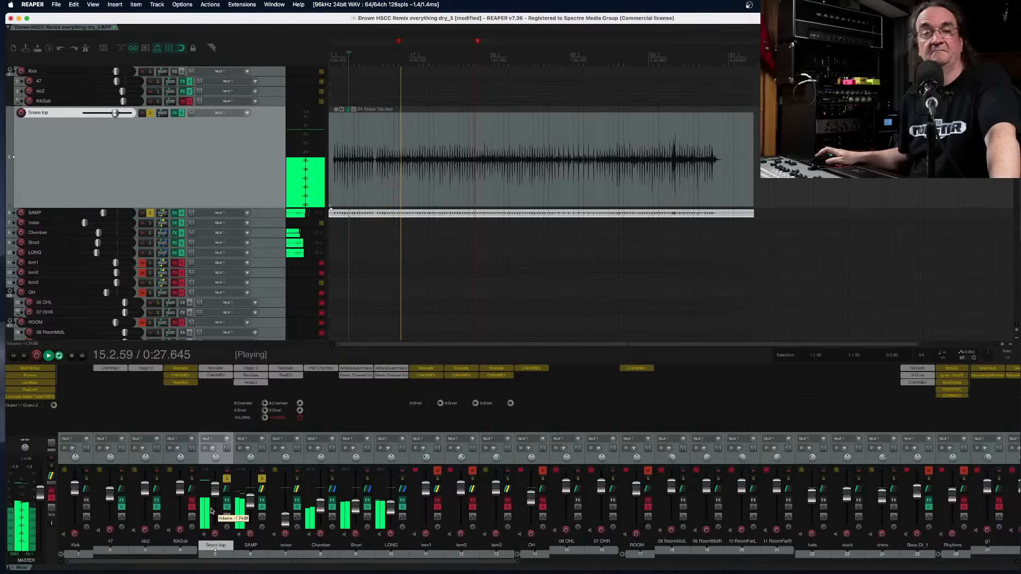
{"action": "left_click", "coordinate": [226, 480]}
{"action": "left_click", "coordinate": [261, 479]}
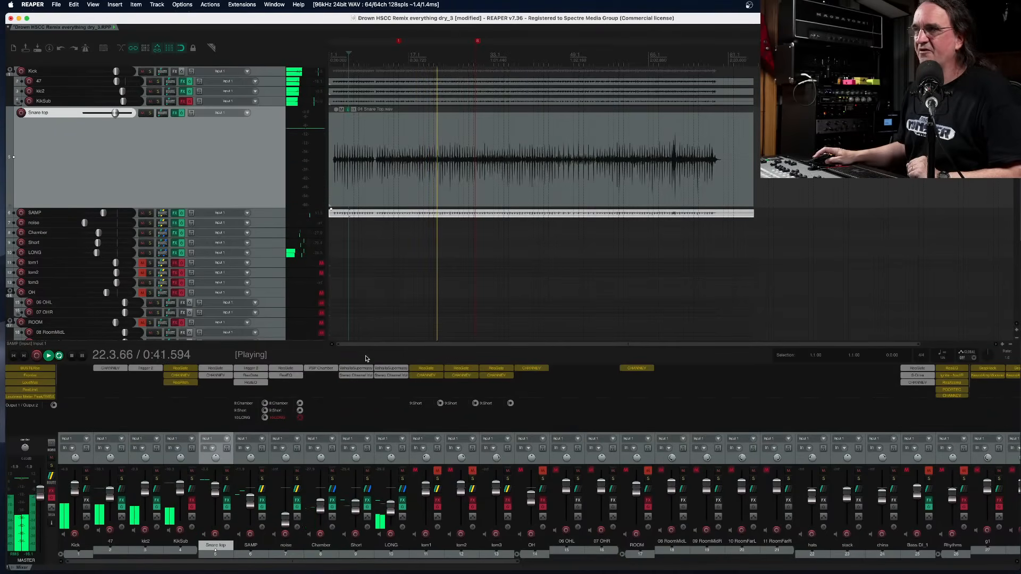
Enlarge the mixer area, stop playback and look over the Chamber track's PSP Chamber reverb settings
{"action": "left_click_drag", "start_coordinate": [367, 364], "coordinate": [369, 301]}
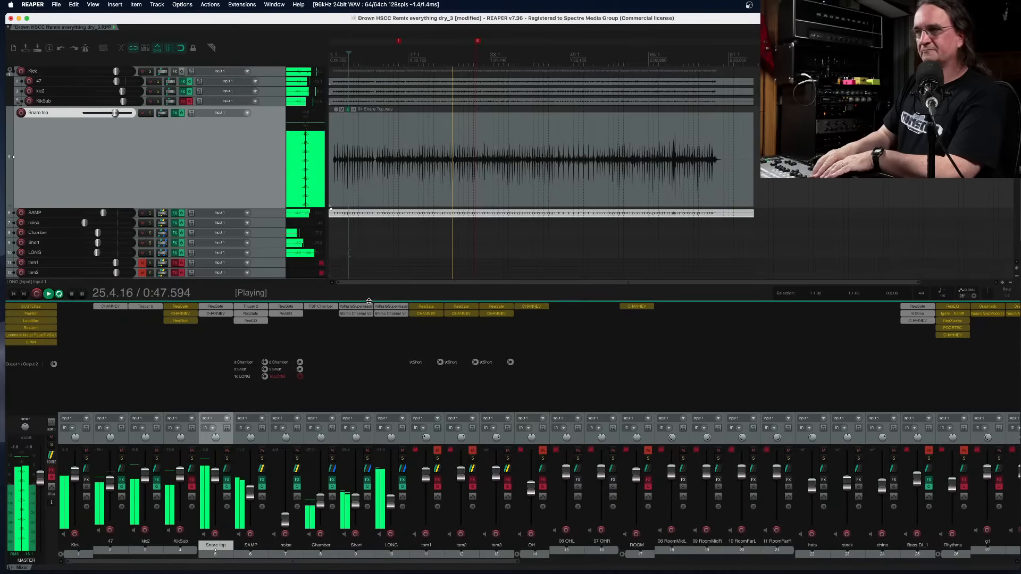
{"action": "key", "text": "space"}
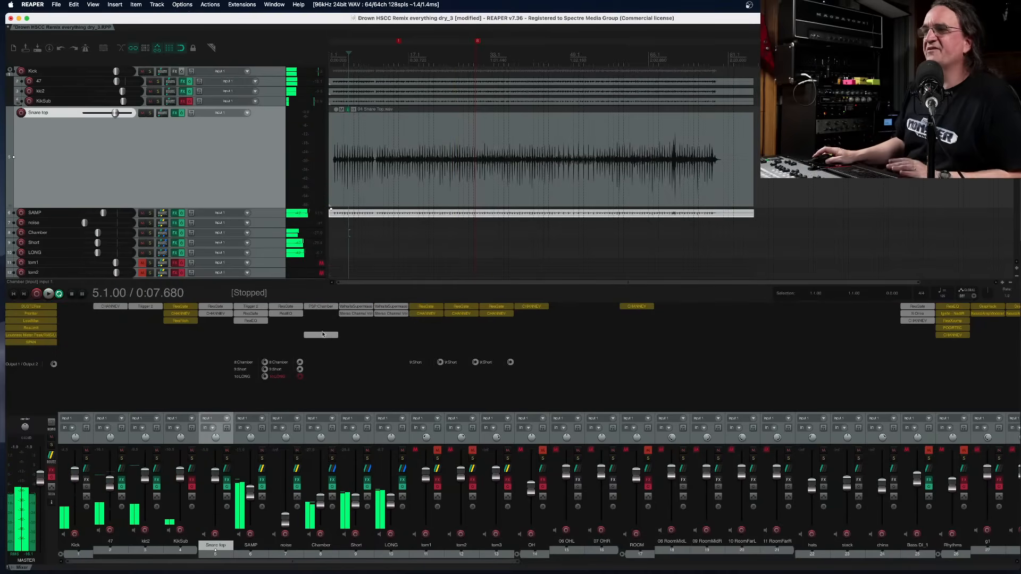
{"action": "left_click", "coordinate": [325, 307]}
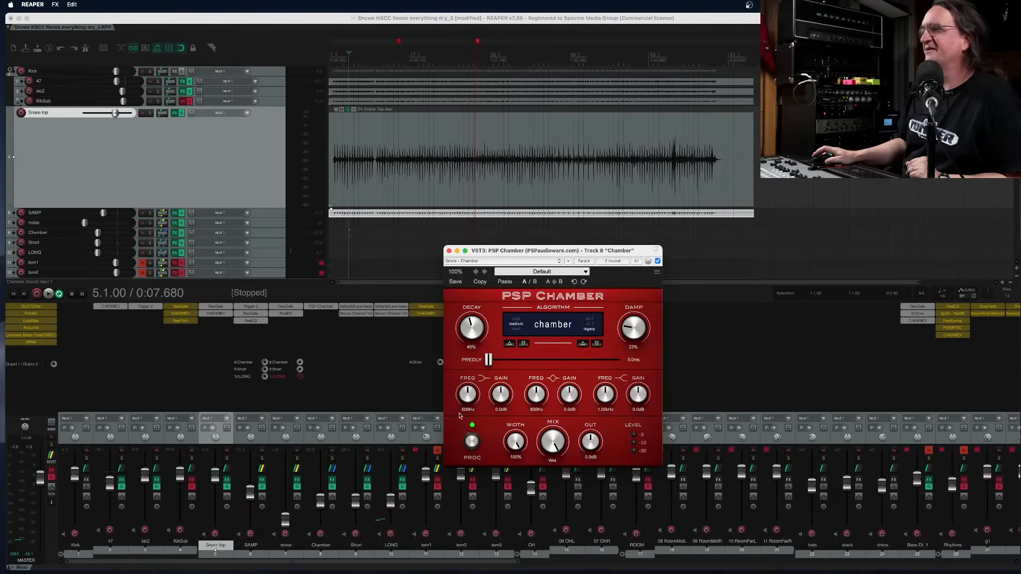
{"action": "left_click", "coordinate": [450, 251]}
Play the mix from bar 5, solo KikSub, raise its volume slightly and clear the solo
{"action": "key", "text": "space"}
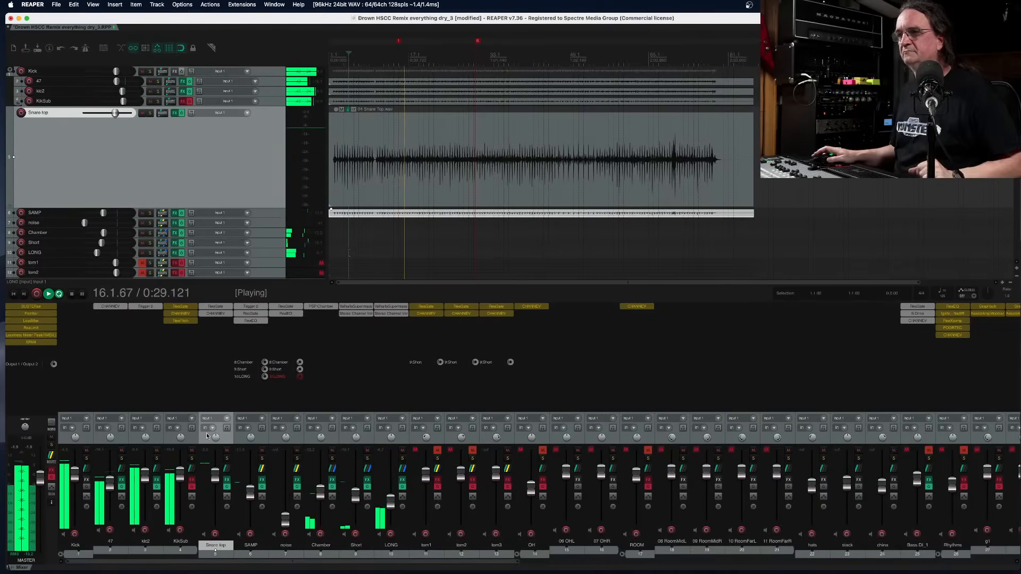
{"action": "left_click", "coordinate": [191, 459]}
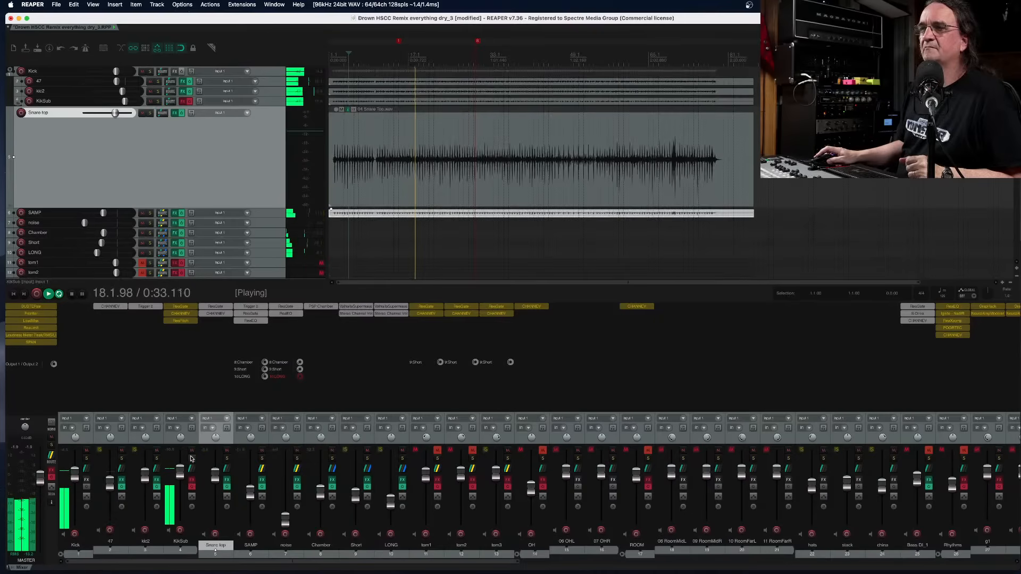
{"action": "left_click", "coordinate": [191, 459]}
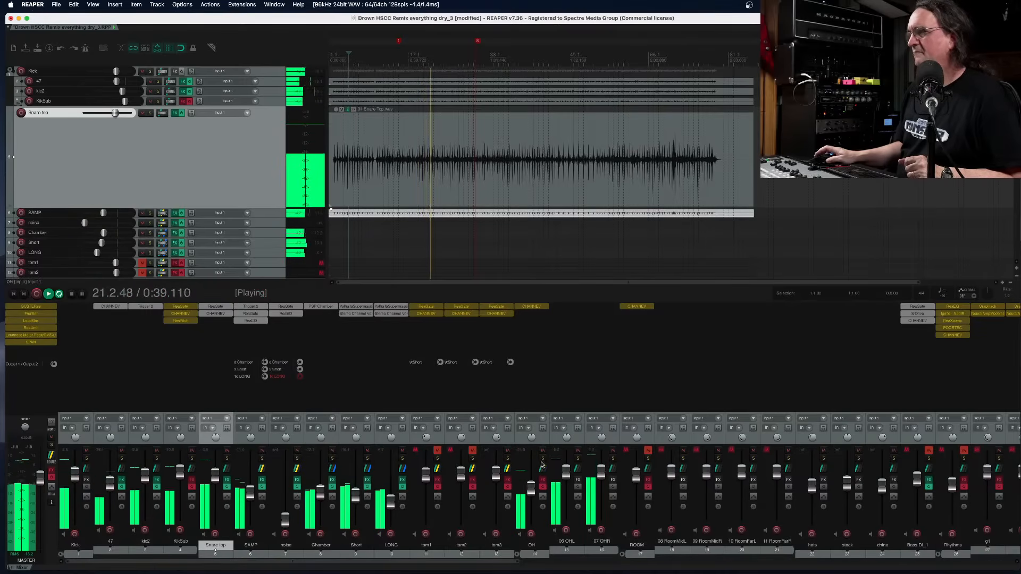
Pan 06 OHL hard left and 07 OHR hard right, enable the OH track's FX and solo OH
{"action": "left_click_drag", "start_coordinate": [567, 438], "coordinate": [567, 484]}
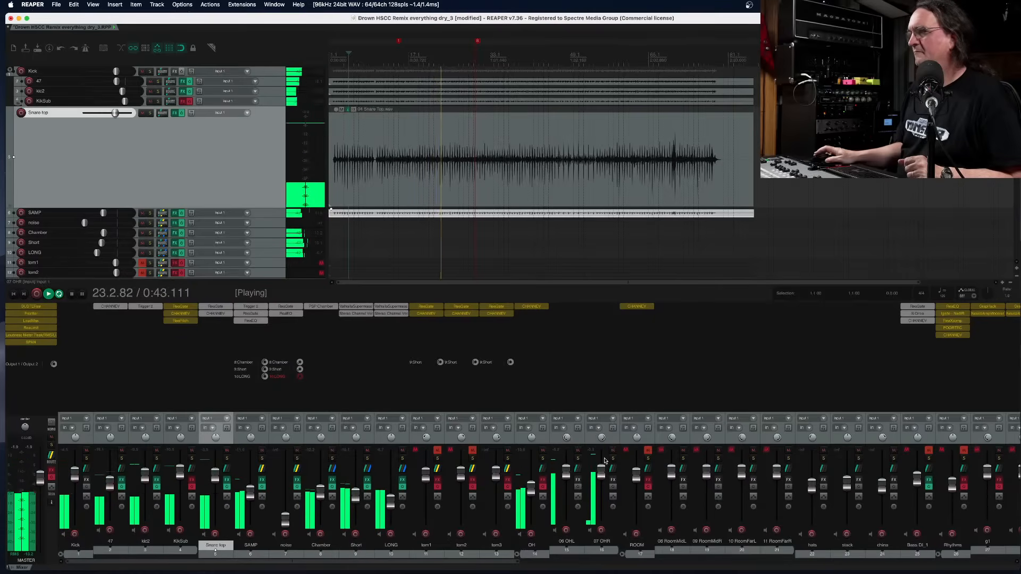
{"action": "left_click", "coordinate": [543, 487]}
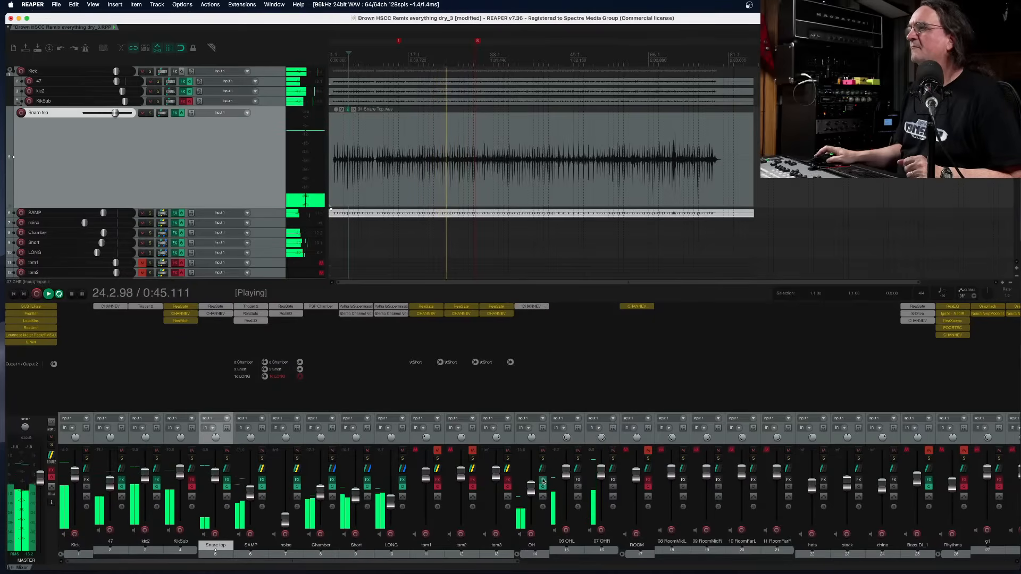
{"action": "left_click", "coordinate": [543, 459]}
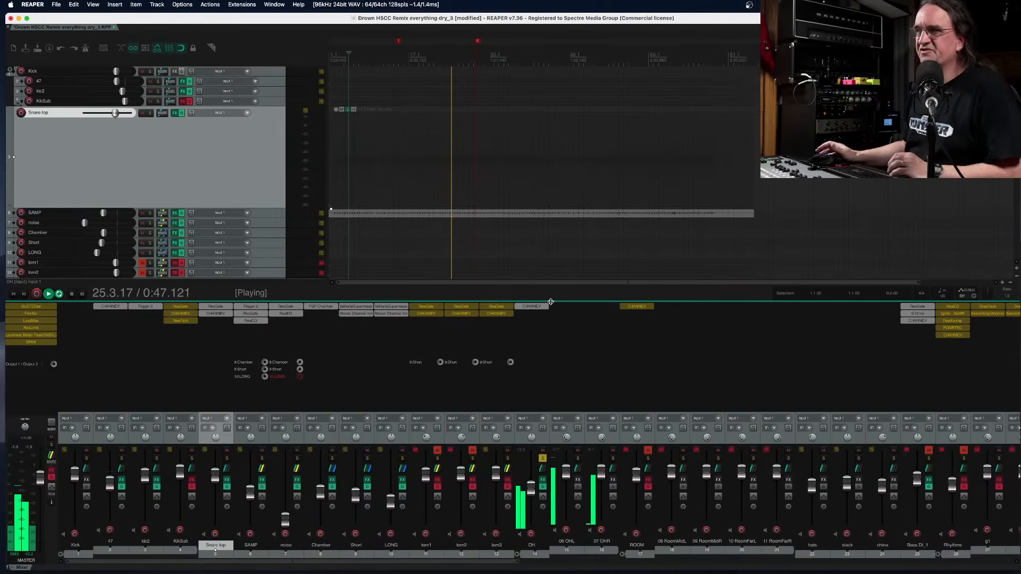
Review the OH track's CHANNEV with the Overheads preset, compare it bypassed and enabled, and close it
{"action": "mouse_move", "coordinate": [602, 438]}
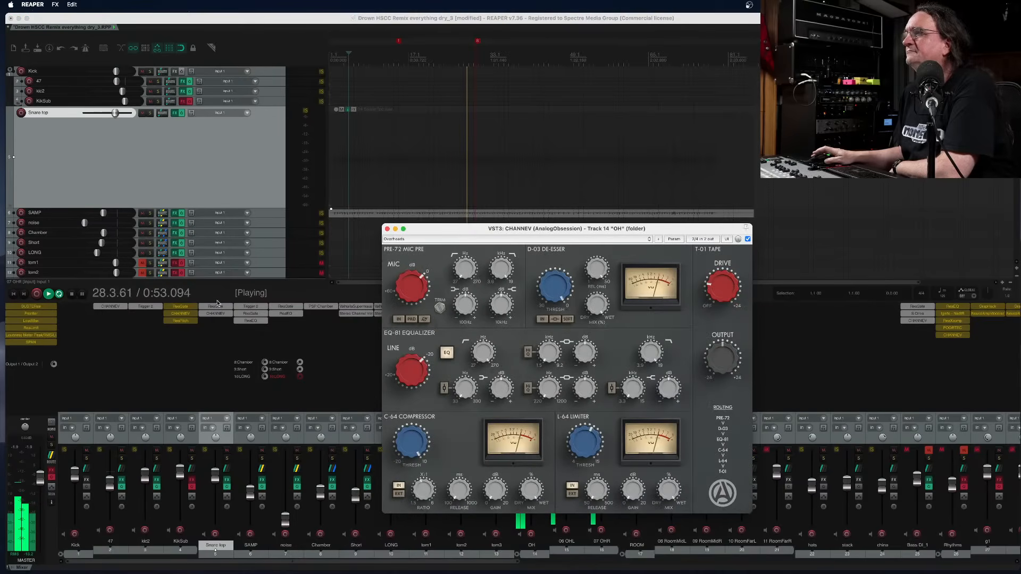
{"action": "left_click", "coordinate": [532, 307]}
{"action": "left_click_drag", "start_coordinate": [473, 229], "coordinate": [351, 221]}
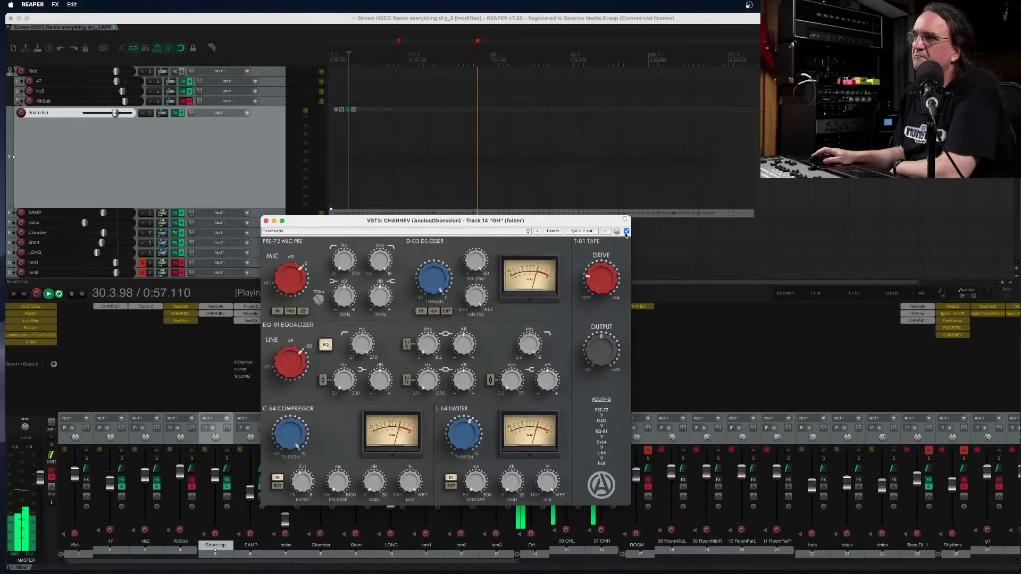
{"action": "left_click_drag", "start_coordinate": [495, 224], "coordinate": [518, 202]}
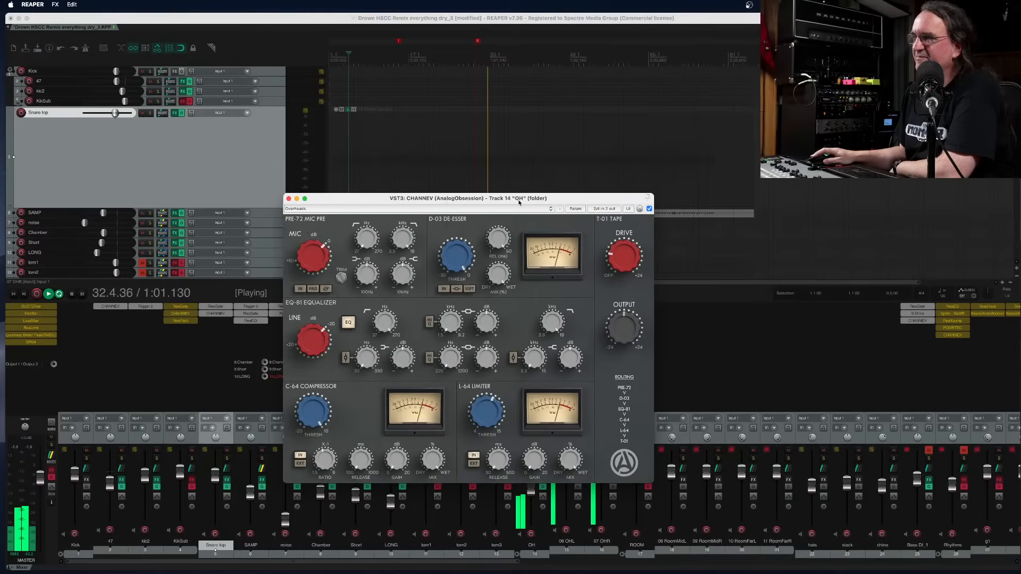
{"action": "left_click", "coordinate": [648, 210]}
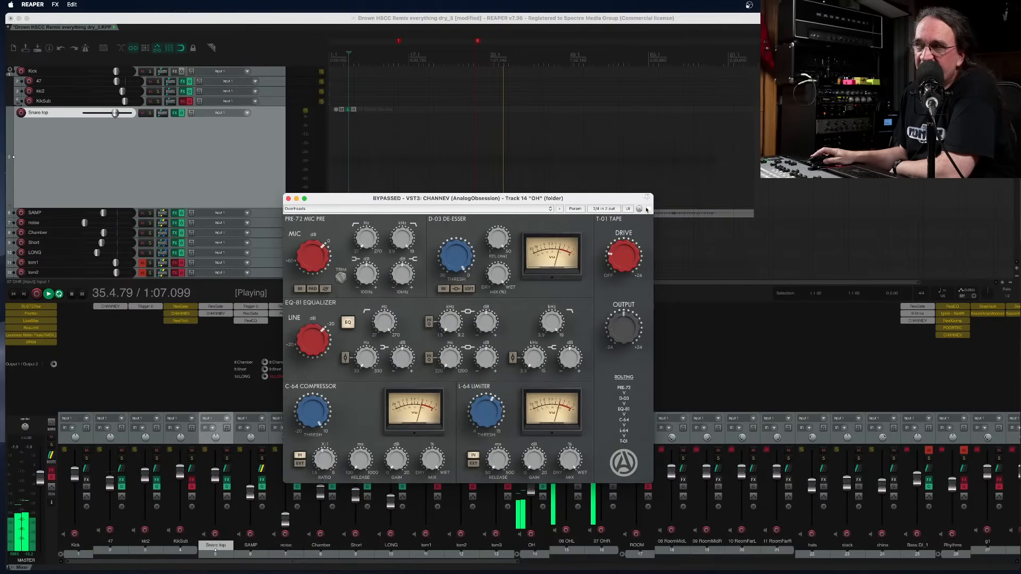
{"action": "mouse_move", "coordinate": [390, 314]}
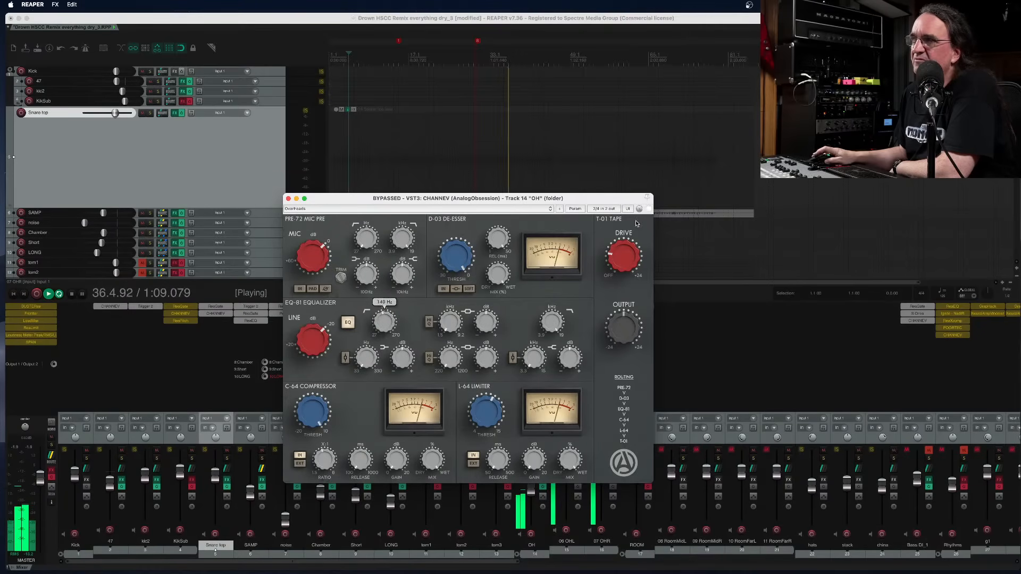
{"action": "left_click", "coordinate": [649, 209]}
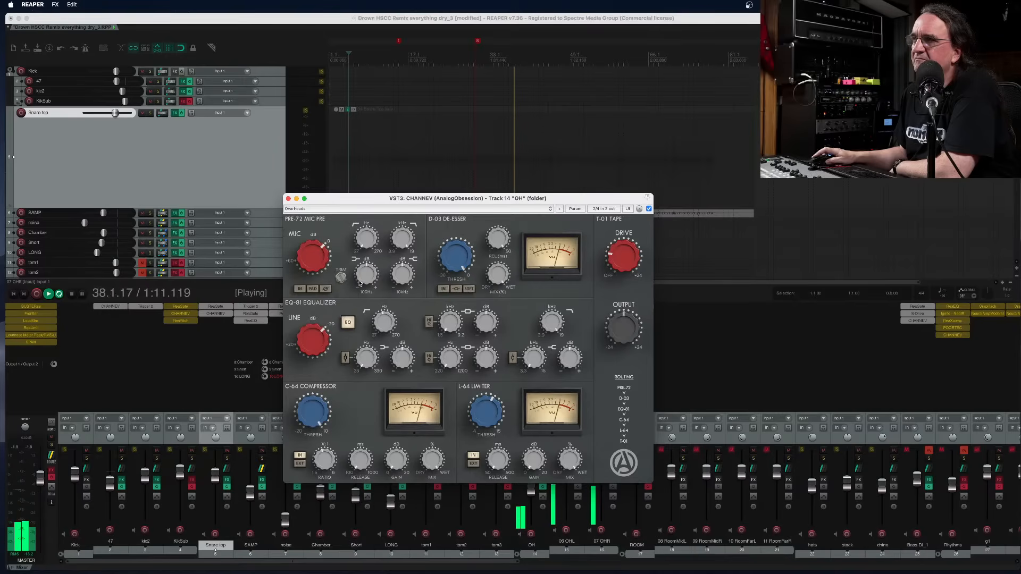
{"action": "left_click", "coordinate": [288, 199]}
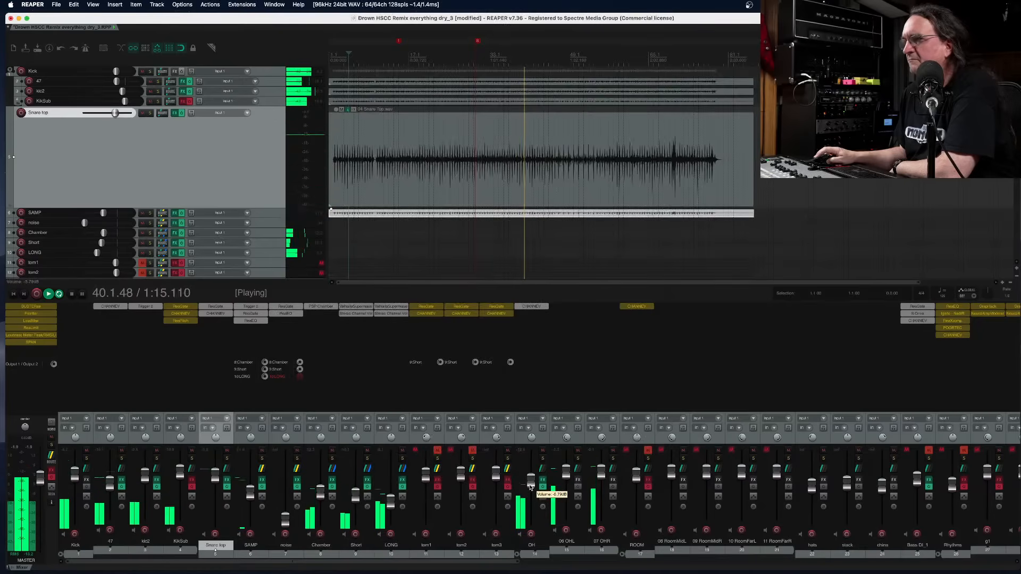
Raise the OH track's volume against the kicks and snare, and replay the drum mix from bar 5
{"action": "left_click_drag", "start_coordinate": [530, 488], "coordinate": [530, 489]}
{"action": "key", "text": "super+z"}
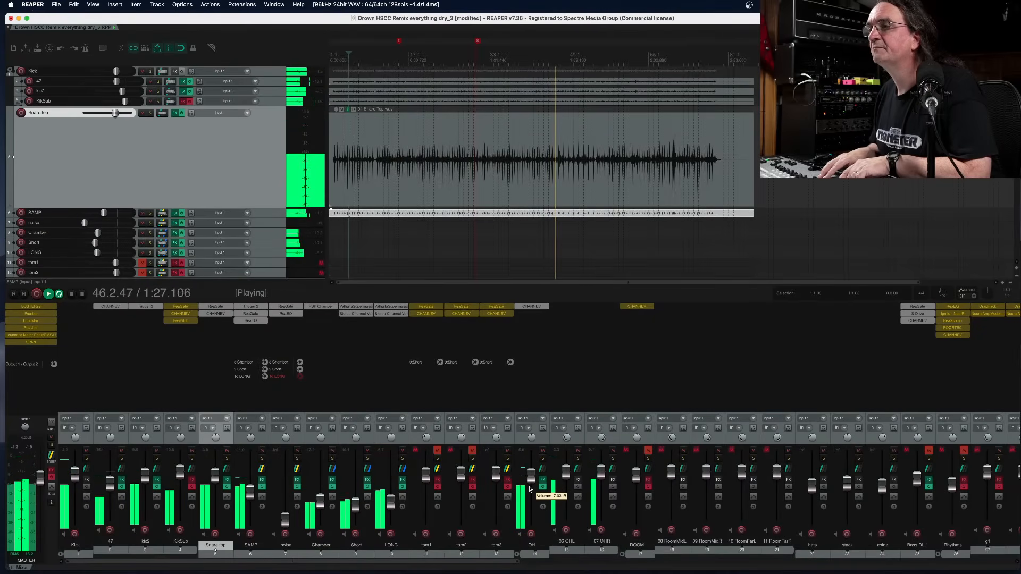
{"action": "key", "text": "space"}
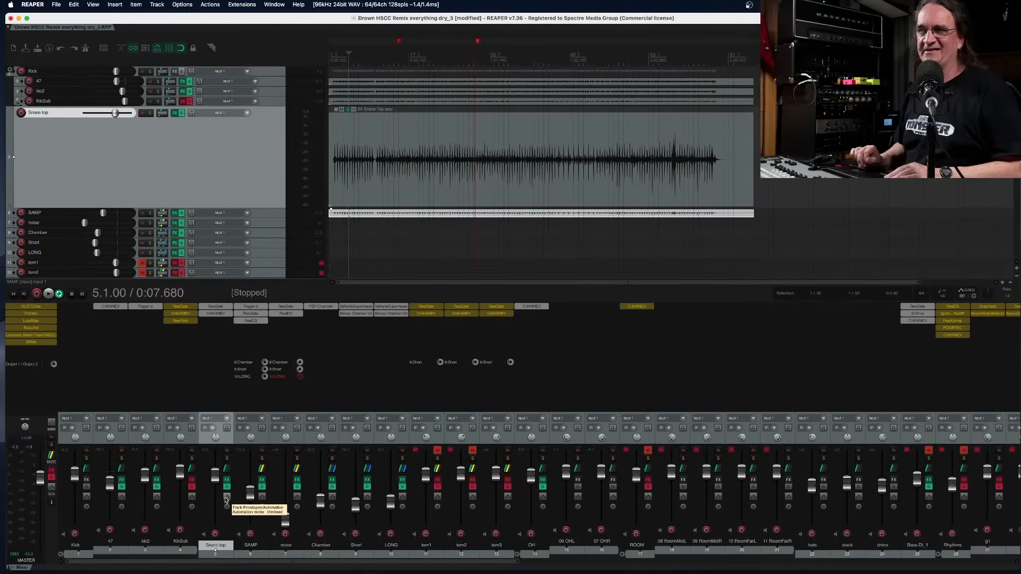
{"action": "key", "text": "space"}
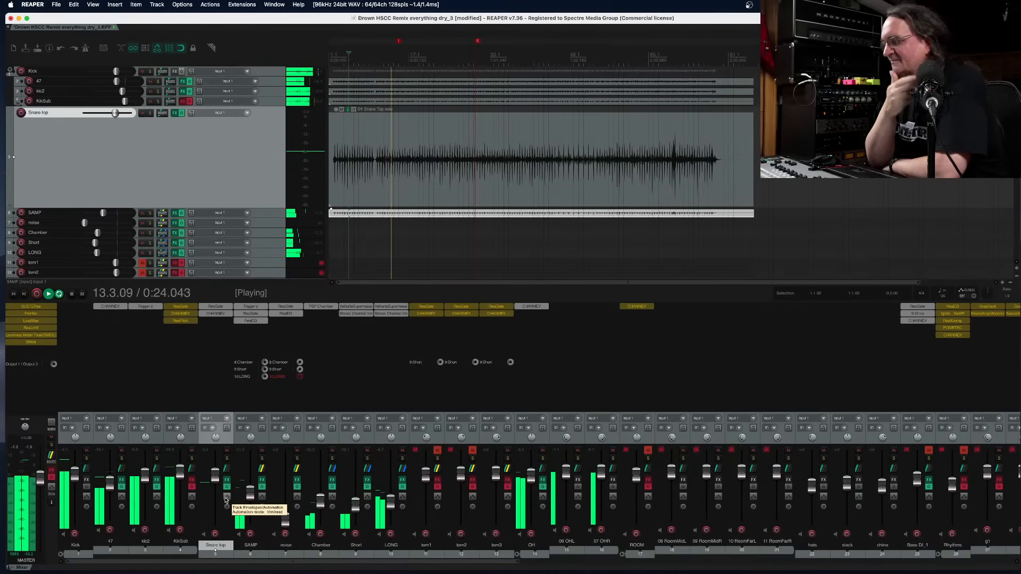
{"action": "key", "text": "space"}
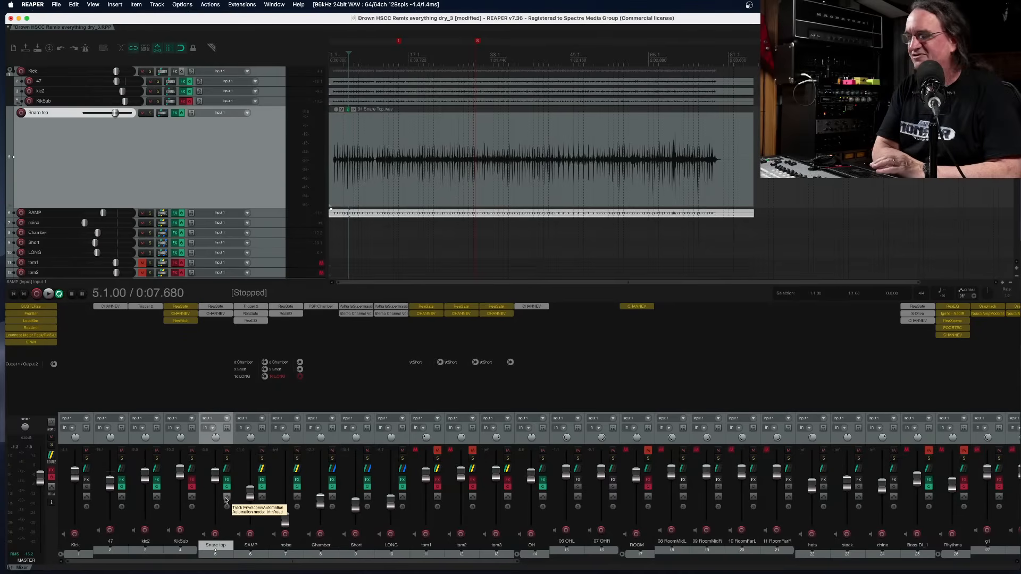
During playback, pan 08 RoomMidL hard left and 09 RoomMidR hard right, solo ROOM and open its CHANNEV with FX enabled
{"action": "key", "text": "space"}
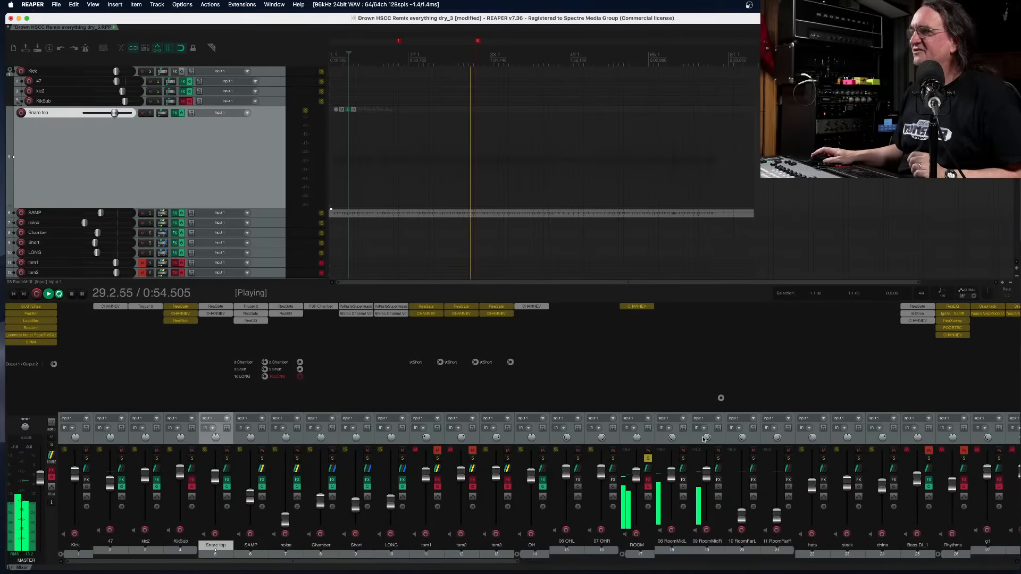
{"action": "left_click", "coordinate": [636, 306]}
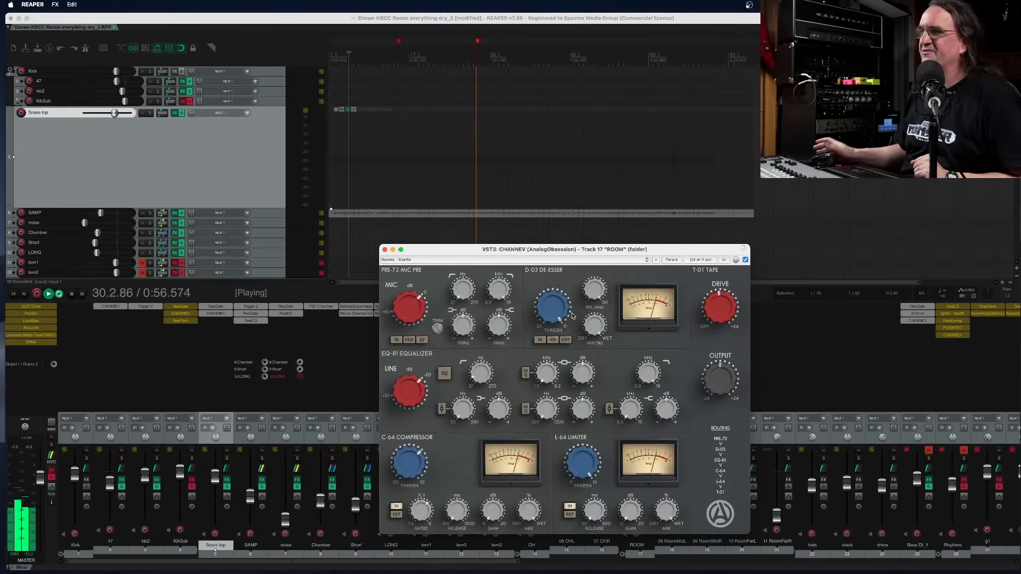
{"action": "left_click_drag", "start_coordinate": [487, 249], "coordinate": [218, 197]}
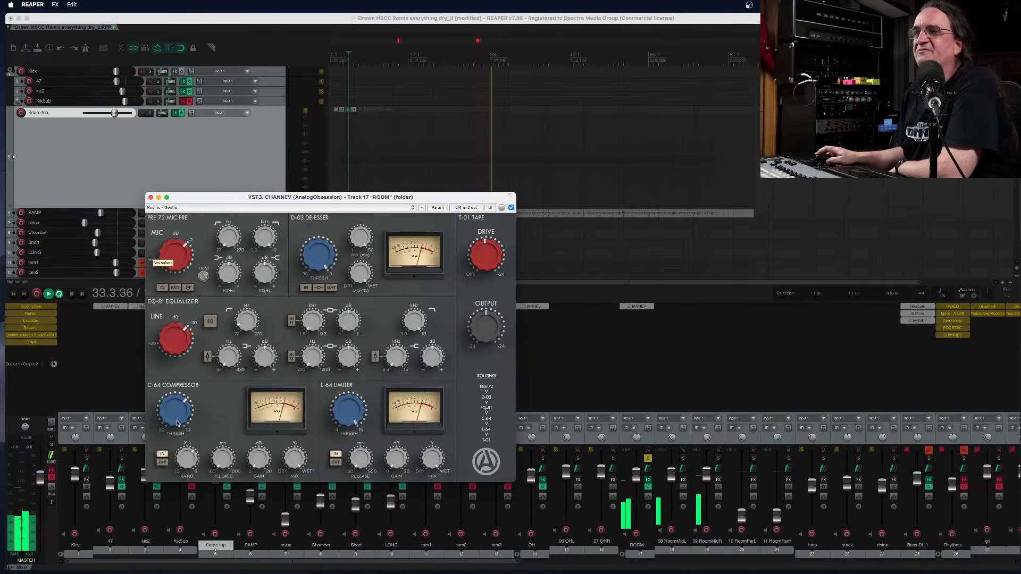
Try different compressor and limiter thresholds in ROOM's CHANNEV, raise the tape drive and mic gain, and stop playback
{"action": "left_click_drag", "start_coordinate": [177, 423], "coordinate": [177, 462]}
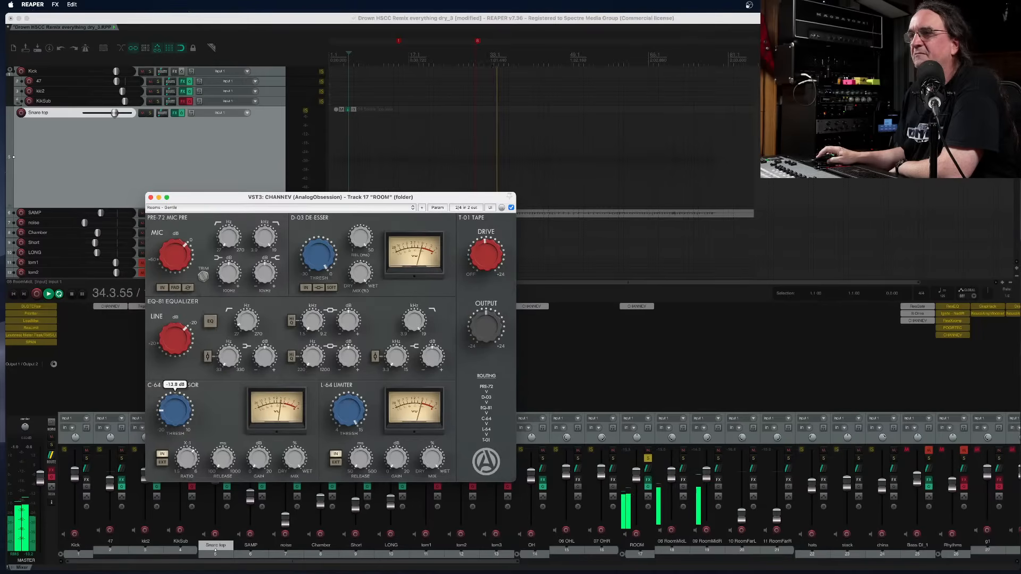
{"action": "left_click_drag", "start_coordinate": [175, 411], "coordinate": [282, 424]}
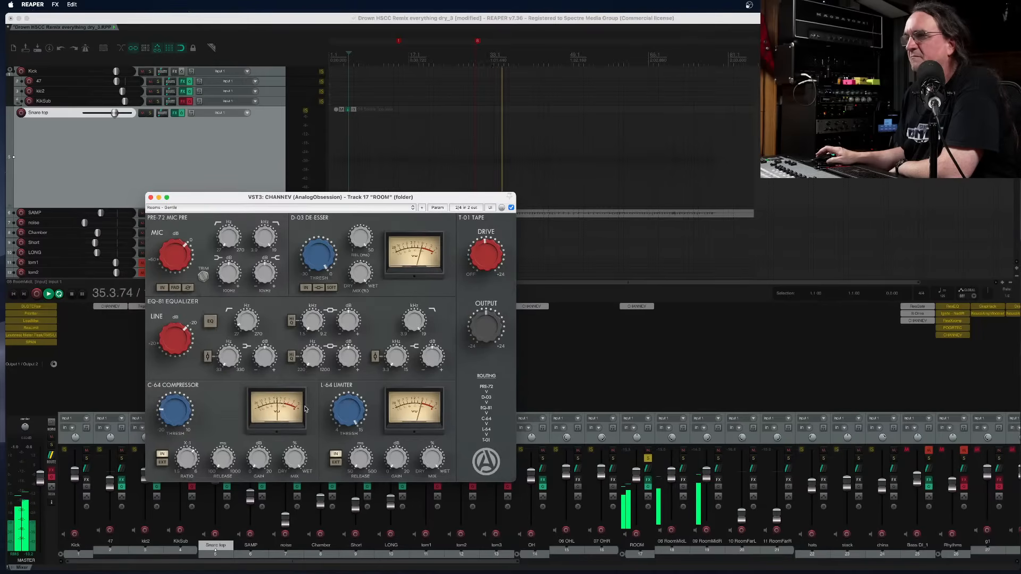
{"action": "left_click_drag", "start_coordinate": [355, 422], "coordinate": [356, 452]}
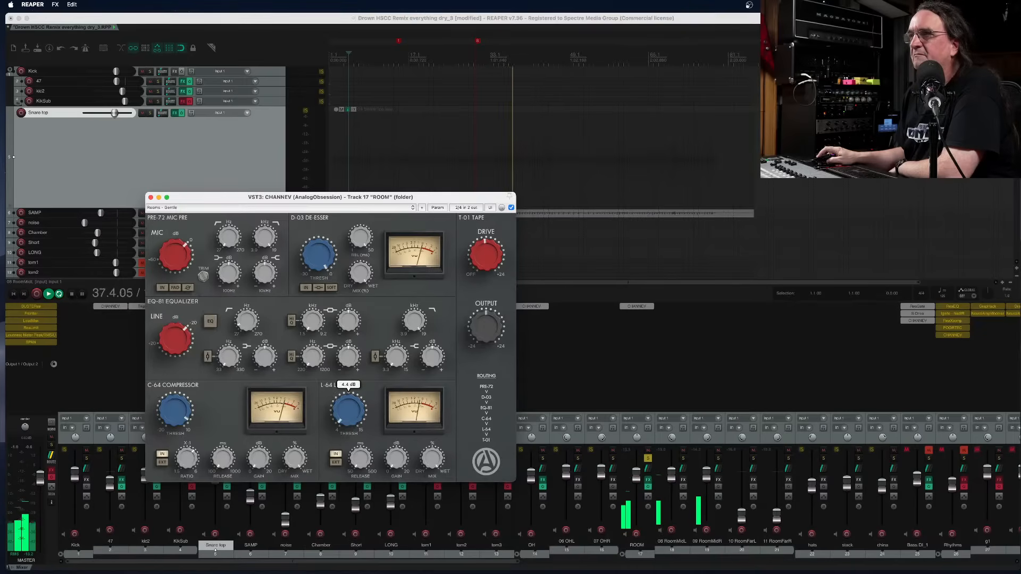
{"action": "left_click_drag", "start_coordinate": [343, 422], "coordinate": [343, 423]}
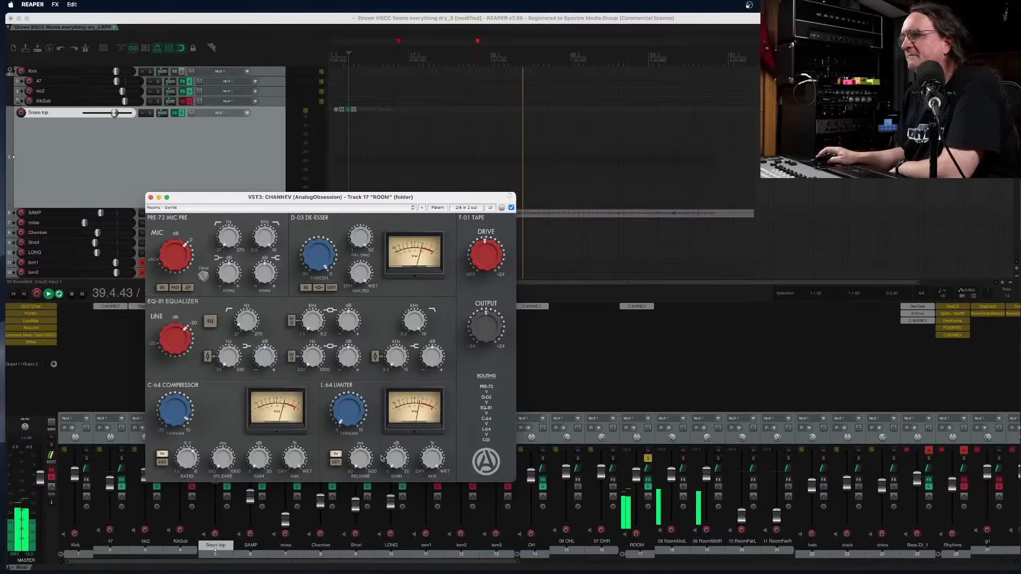
{"action": "left_click_drag", "start_coordinate": [348, 392], "coordinate": [349, 397]}
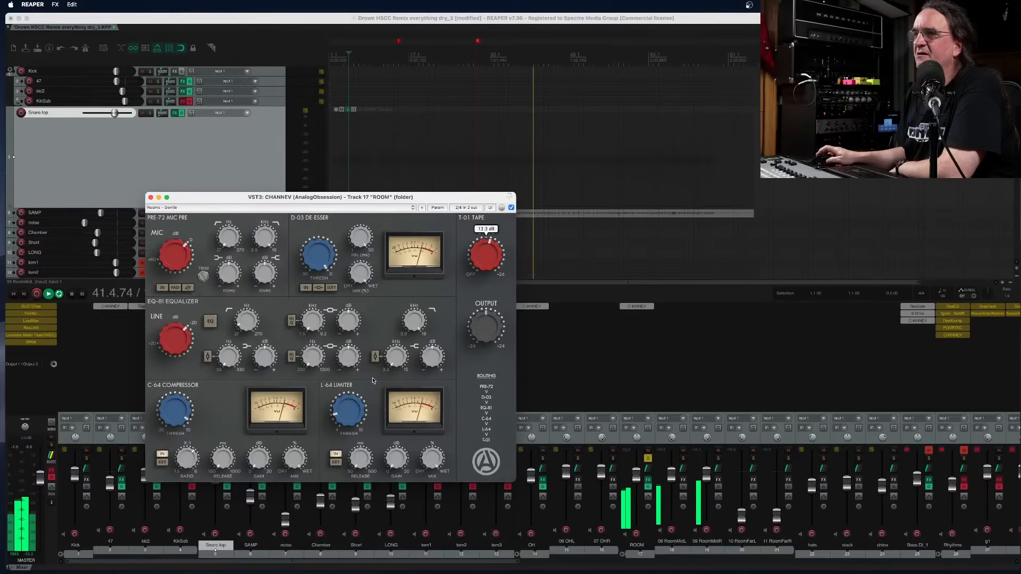
{"action": "left_click_drag", "start_coordinate": [358, 421], "coordinate": [358, 390]}
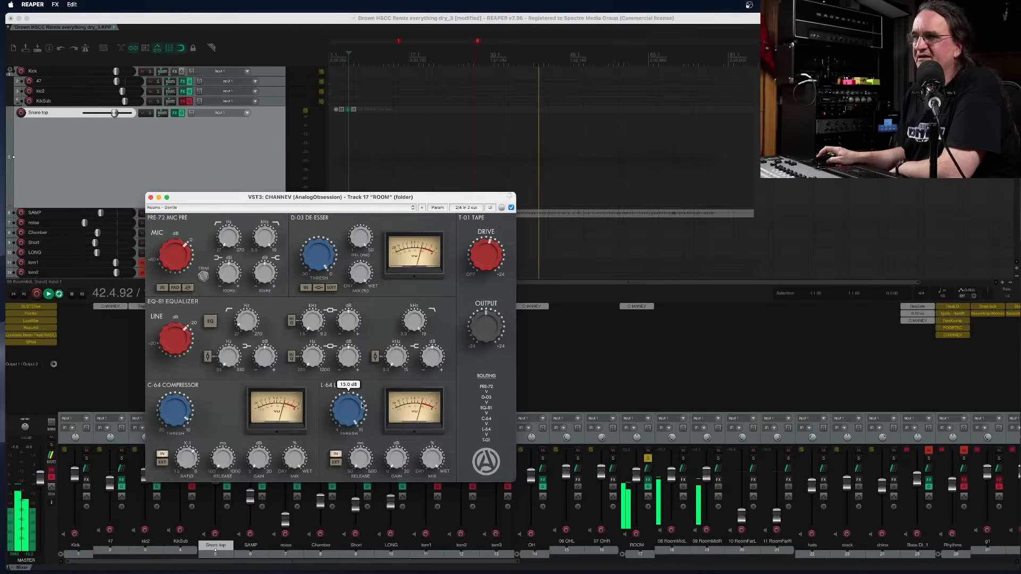
{"action": "left_click_drag", "start_coordinate": [485, 255], "coordinate": [486, 229]}
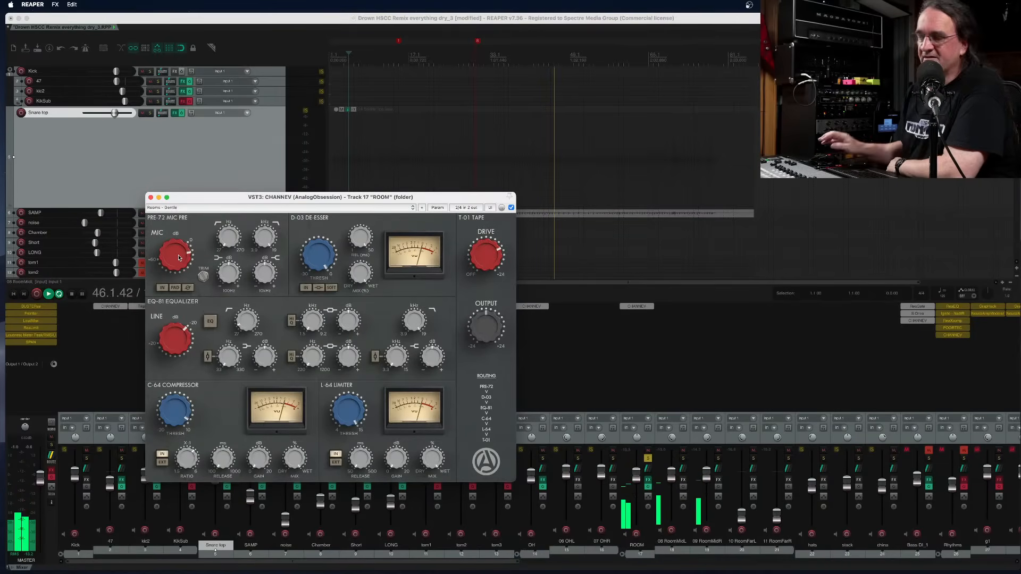
{"action": "key", "text": "space"}
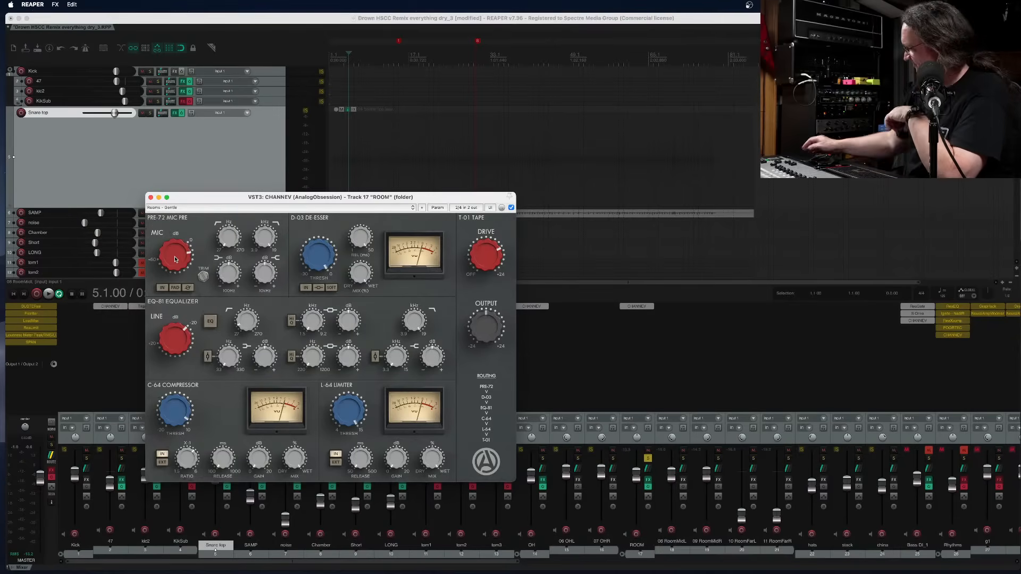
Resume playback, reset ROOM's CHANNEV to factory default, and try the mic gain at 60 dB and back at 0 dB
{"action": "key", "text": "space"}
{"action": "left_click", "coordinate": [213, 207]}
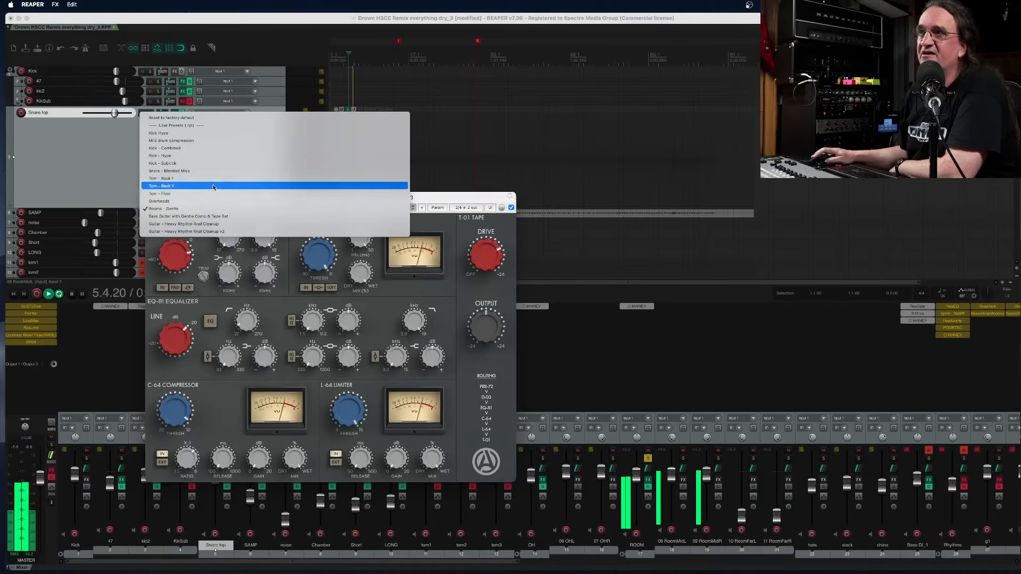
{"action": "left_click", "coordinate": [171, 118]}
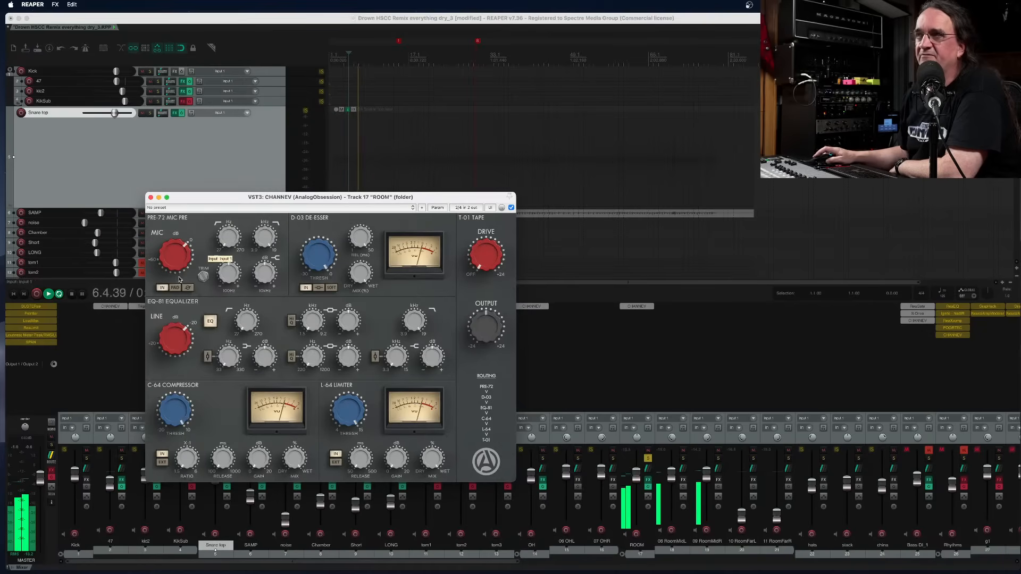
{"action": "mouse_move", "coordinate": [178, 256]}
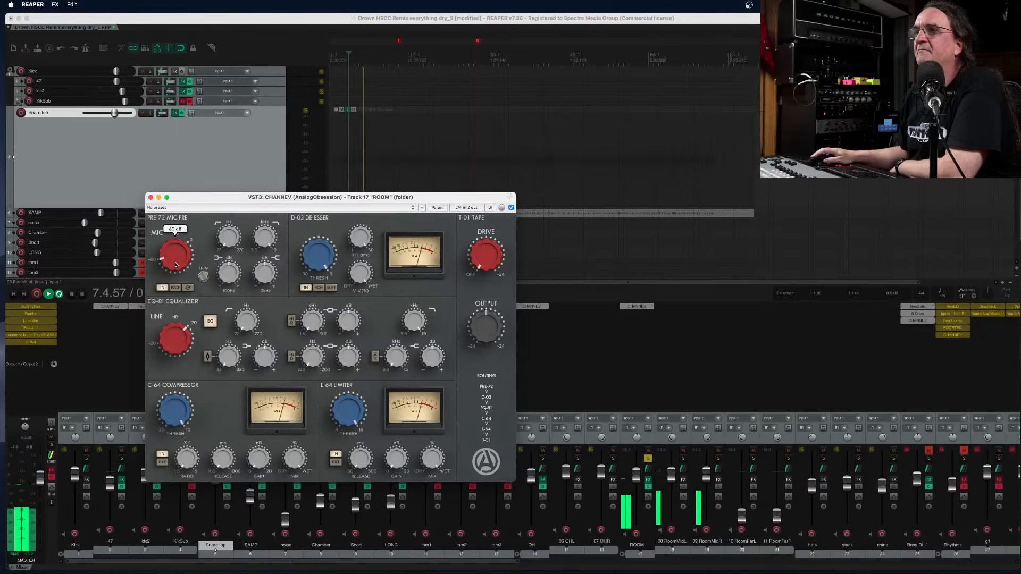
{"action": "mouse_move", "coordinate": [204, 269]}
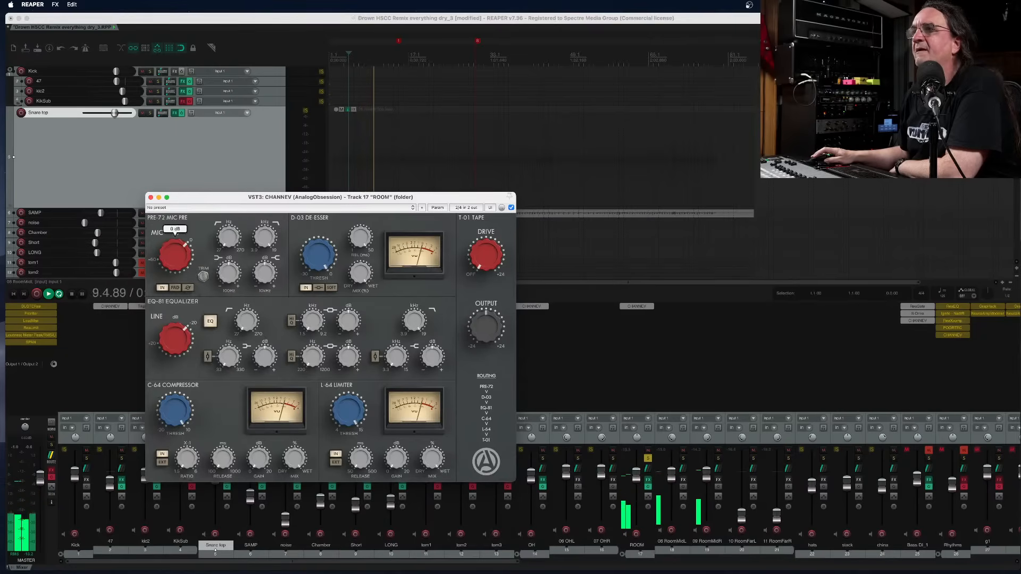
Try different mic gains in ROOM's CHANNEV during playback, adjusting the preamp filter and toggling the pad and mic stage
{"action": "left_click_drag", "start_coordinate": [173, 256], "coordinate": [172, 261]}
{"action": "left_click_drag", "start_coordinate": [229, 238], "coordinate": [229, 217]}
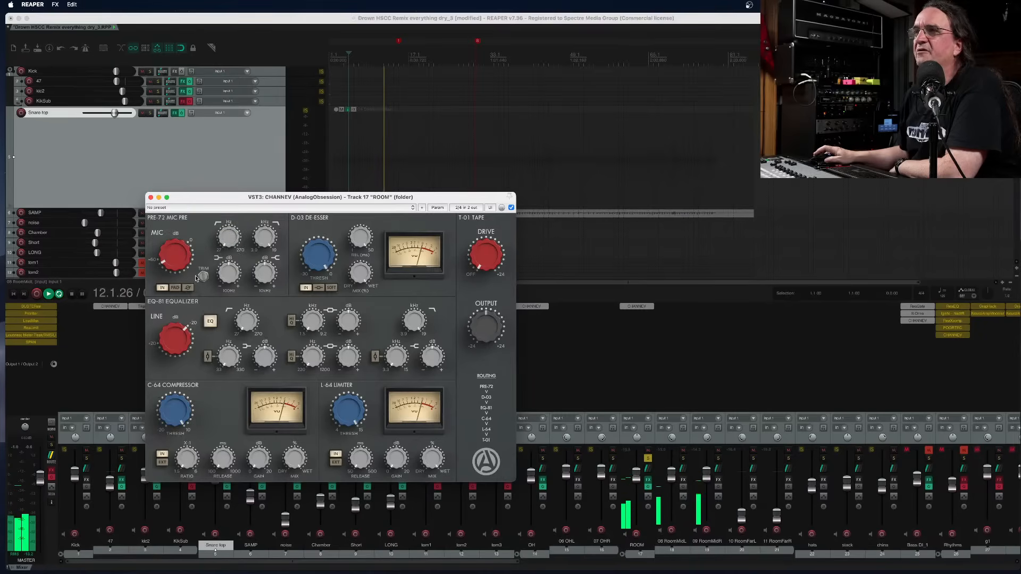
{"action": "left_click_drag", "start_coordinate": [174, 256], "coordinate": [175, 224]}
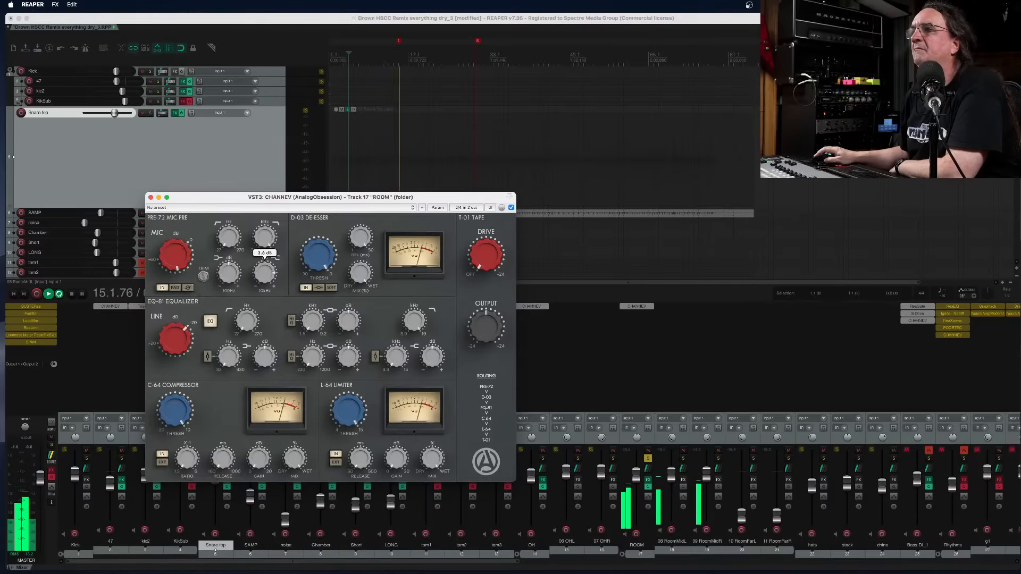
{"action": "left_click_drag", "start_coordinate": [184, 258], "coordinate": [183, 239]}
{"action": "left_click", "coordinate": [177, 290]}
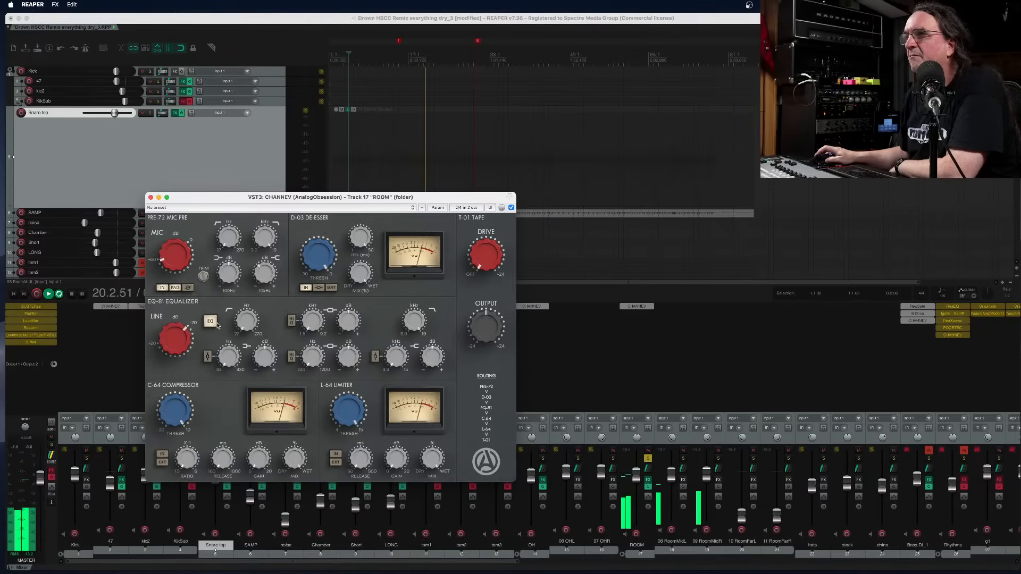
{"action": "left_click_drag", "start_coordinate": [182, 253], "coordinate": [177, 250]}
{"action": "left_click", "coordinate": [165, 291]}
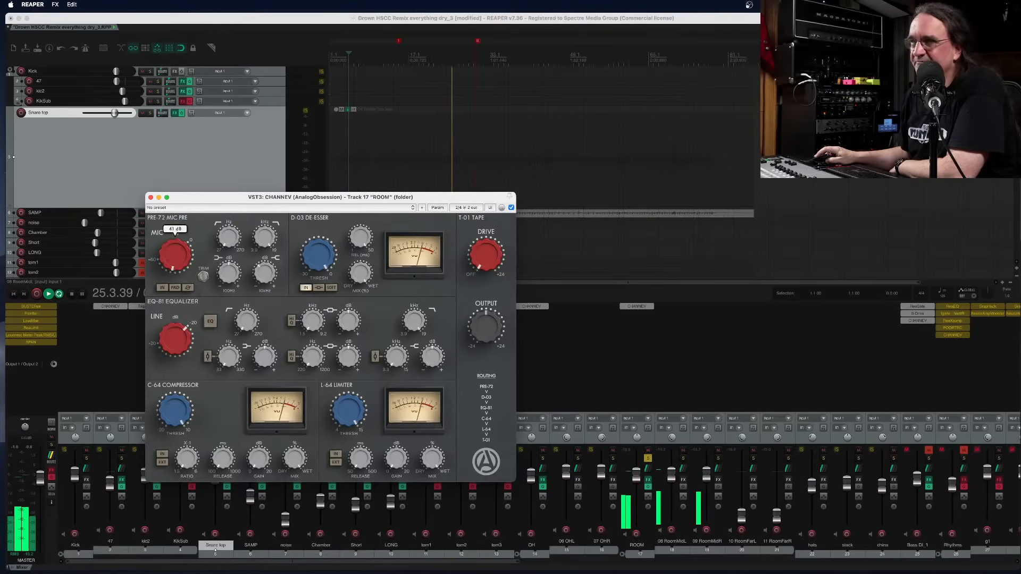
Reset ROOM's CHANNEV to factory default, then raise the mic gain to 60 dB and the tape drive to maximum
{"action": "left_click", "coordinate": [304, 208]}
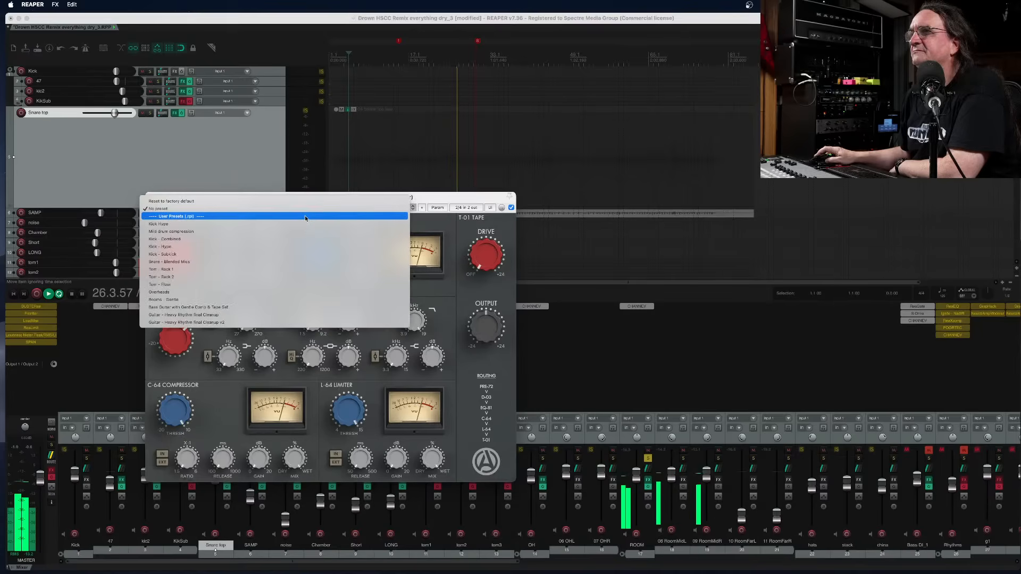
{"action": "left_click", "coordinate": [308, 202]}
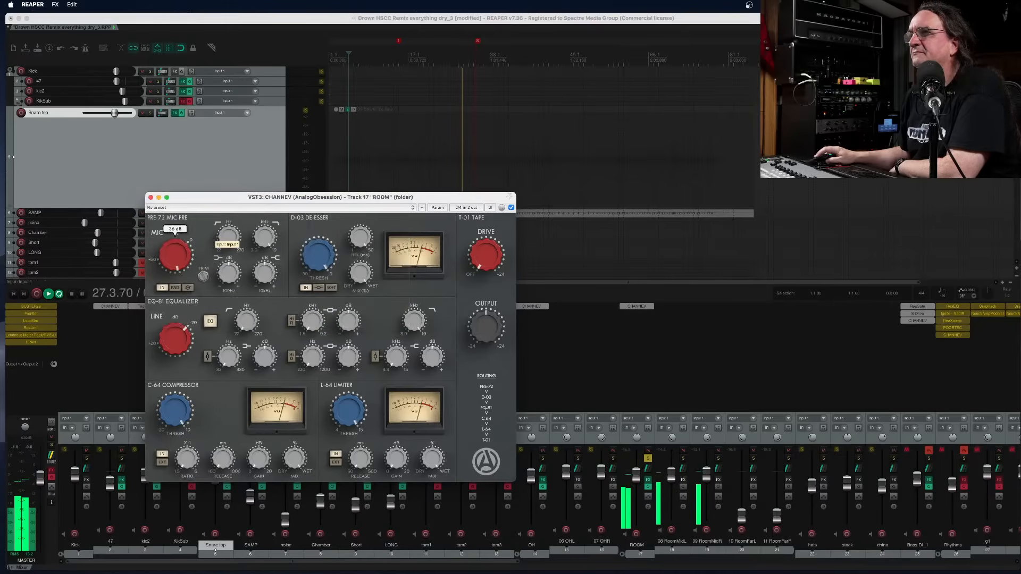
{"action": "left_click_drag", "start_coordinate": [175, 256], "coordinate": [175, 202]}
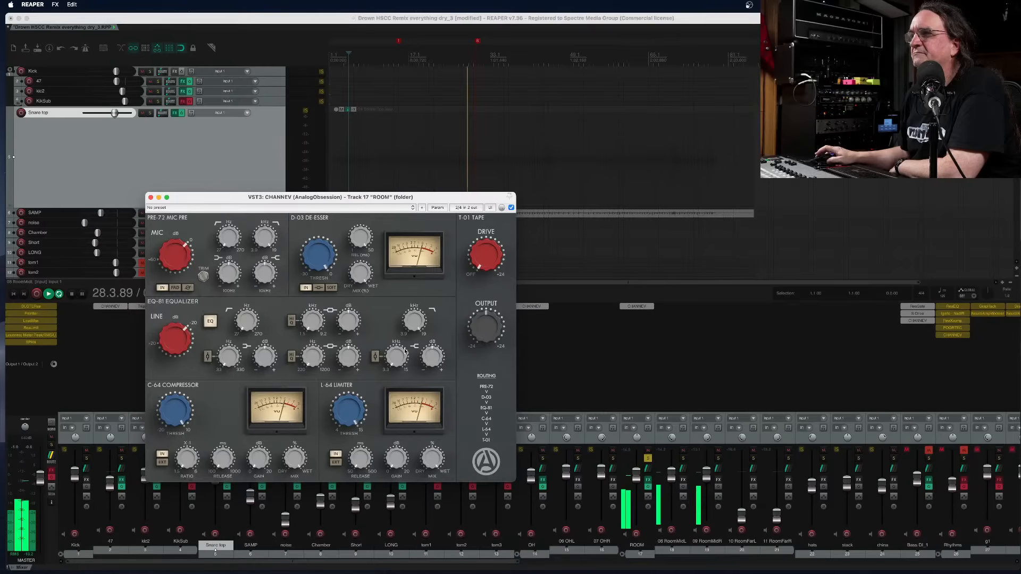
{"action": "left_click_drag", "start_coordinate": [486, 255], "coordinate": [485, 229]}
{"action": "left_click_drag", "start_coordinate": [486, 327], "coordinate": [486, 319]}
{"action": "mouse_move", "coordinate": [485, 263]}
{"action": "left_mouse_down"}
{"action": "mouse_move", "coordinate": [484, 250]}
{"action": "mouse_move", "coordinate": [485, 263]}
{"action": "left_mouse_up"}
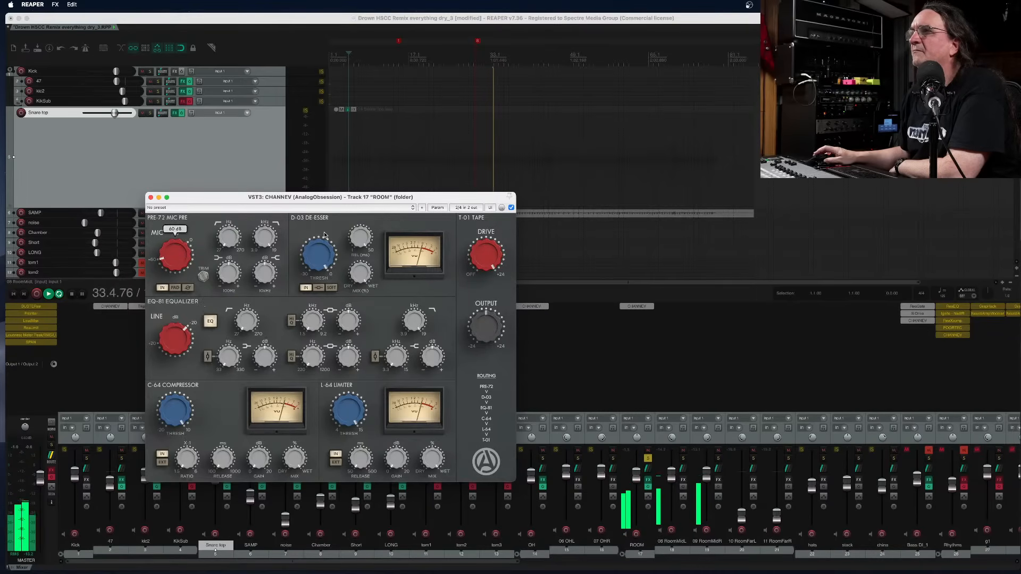
Set the de-esser threshold to about -19.5 dB and pull the compressor and limiter thresholds down to minimum in ROOM's CHANNEV
{"action": "mouse_move", "coordinate": [318, 254]}
{"action": "left_mouse_down"}
{"action": "mouse_move", "coordinate": [318, 282]}
{"action": "mouse_move", "coordinate": [318, 242]}
{"action": "left_mouse_up"}
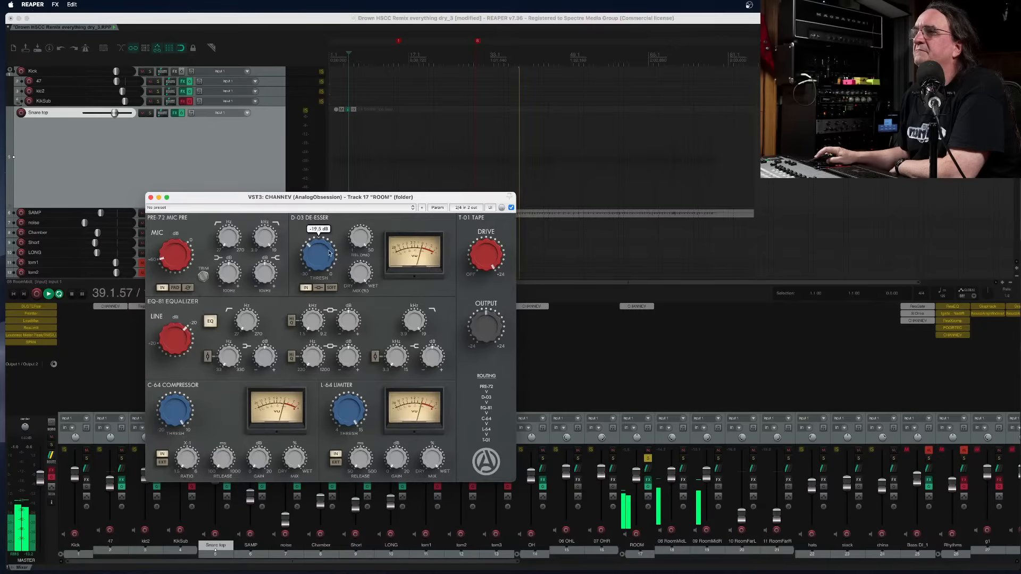
{"action": "left_click_drag", "start_coordinate": [178, 404], "coordinate": [179, 499]}
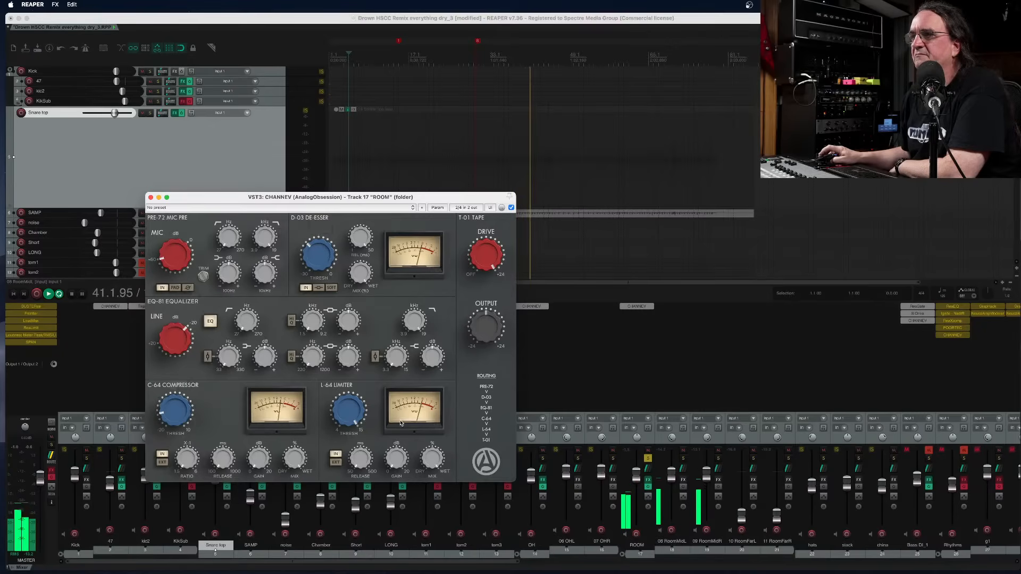
{"action": "left_click_drag", "start_coordinate": [357, 405], "coordinate": [356, 509]}
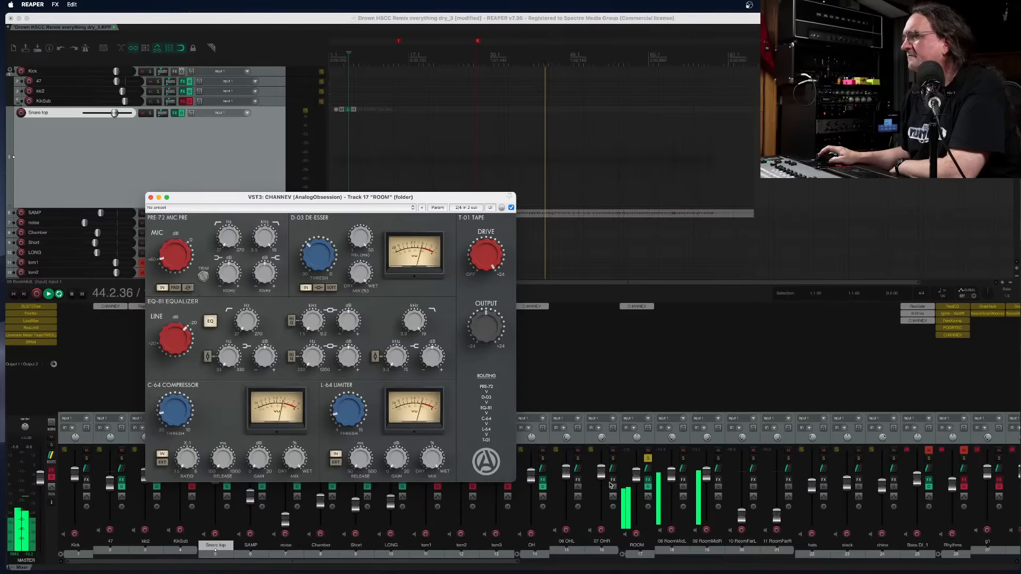
Raise the 08 RoomMidL and 09 RoomMidR volumes together, and compare ROOM's CHANNEV bypassed and enabled
{"action": "left_click", "coordinate": [686, 440]}
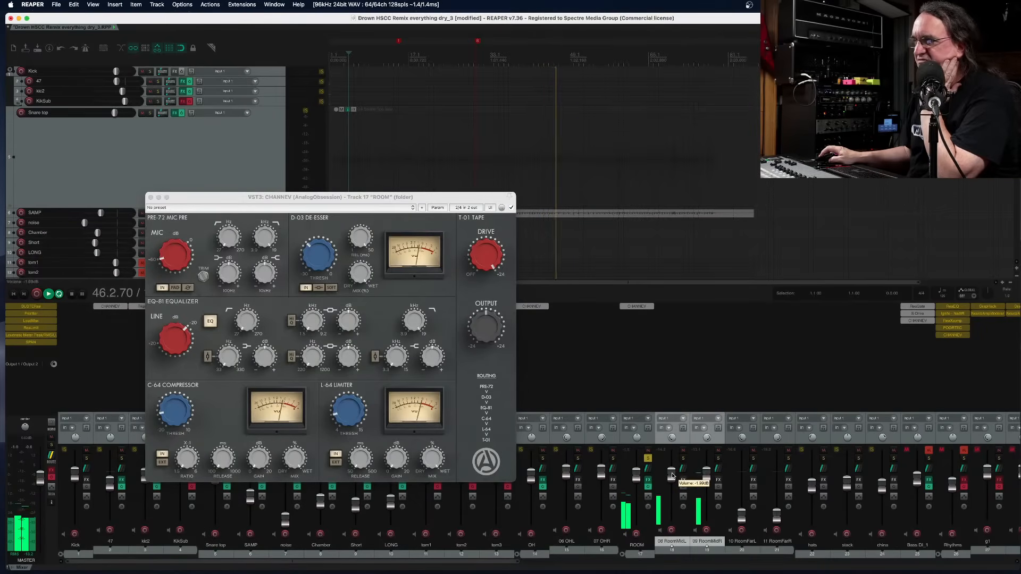
{"action": "left_click_drag", "start_coordinate": [677, 479], "coordinate": [675, 466]}
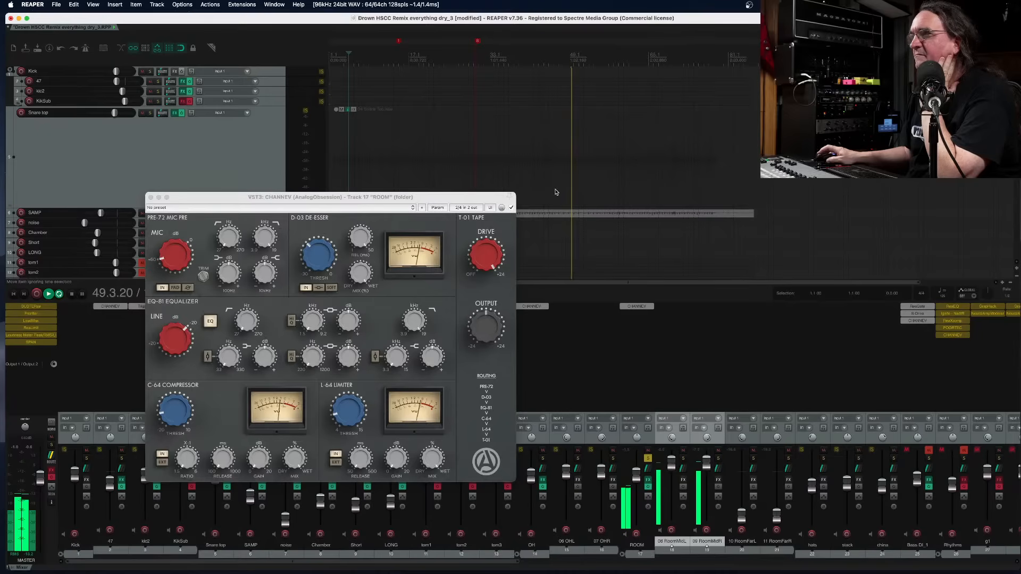
{"action": "left_click", "coordinate": [511, 208]}
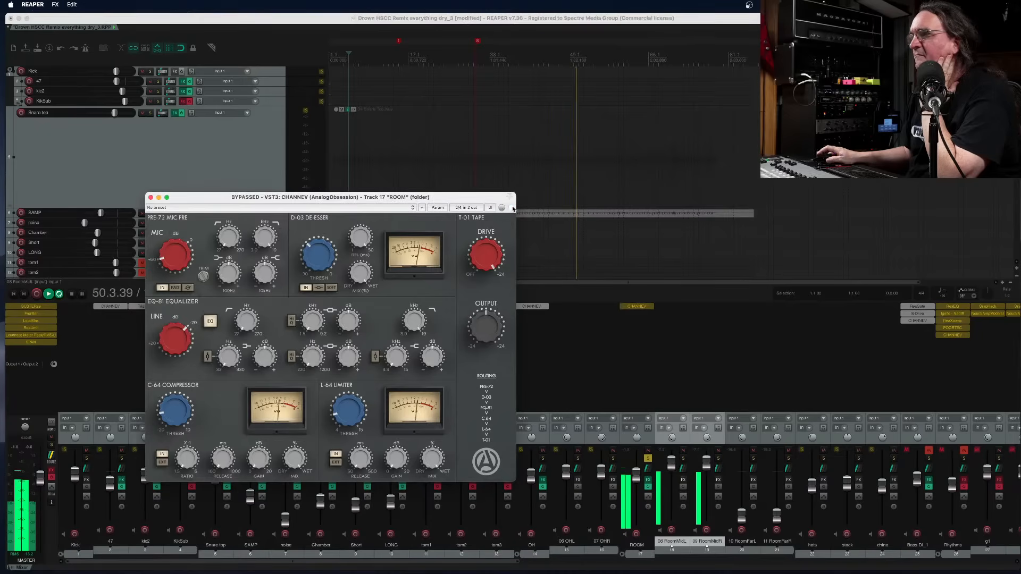
{"action": "left_click", "coordinate": [512, 208]}
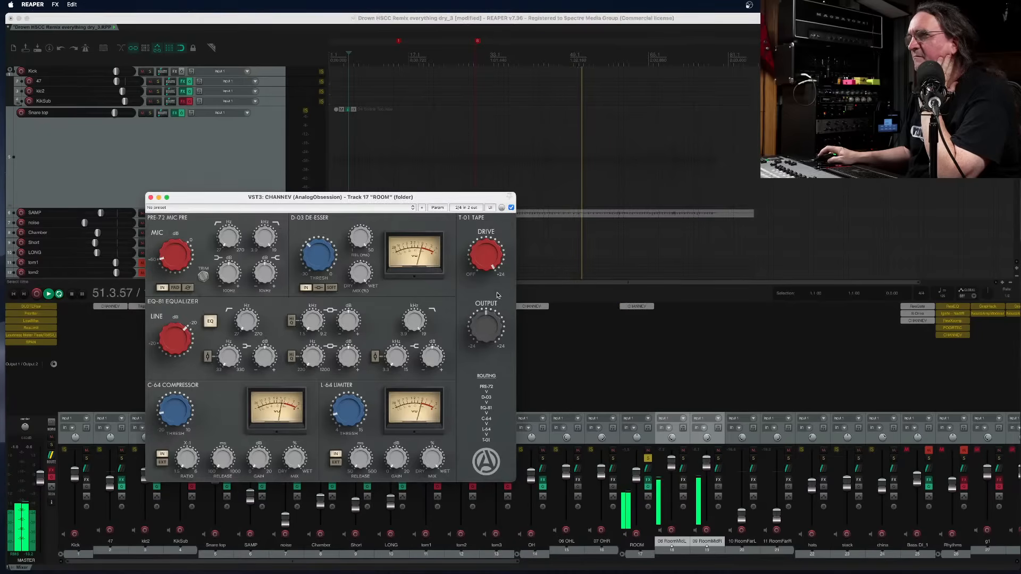
Raise the output of ROOM's CHANNEV to about 8.2 dB and compare the room sound with the plugin bypassed and active
{"action": "left_click_drag", "start_coordinate": [489, 324], "coordinate": [489, 306]}
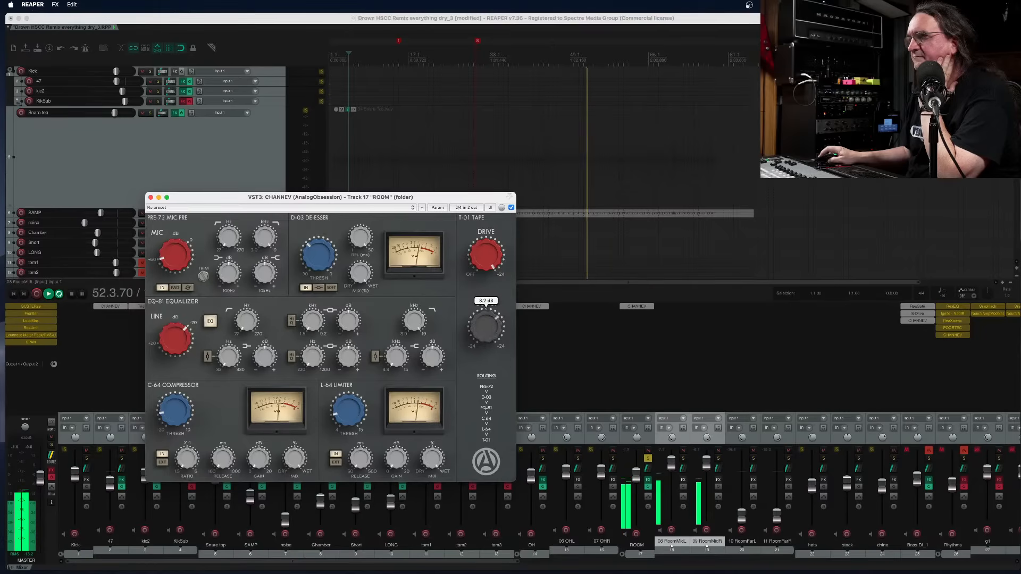
{"action": "mouse_move", "coordinate": [318, 254]}
{"action": "left_mouse_down"}
{"action": "mouse_move", "coordinate": [318, 242]}
{"action": "mouse_move", "coordinate": [313, 261]}
{"action": "left_mouse_up"}
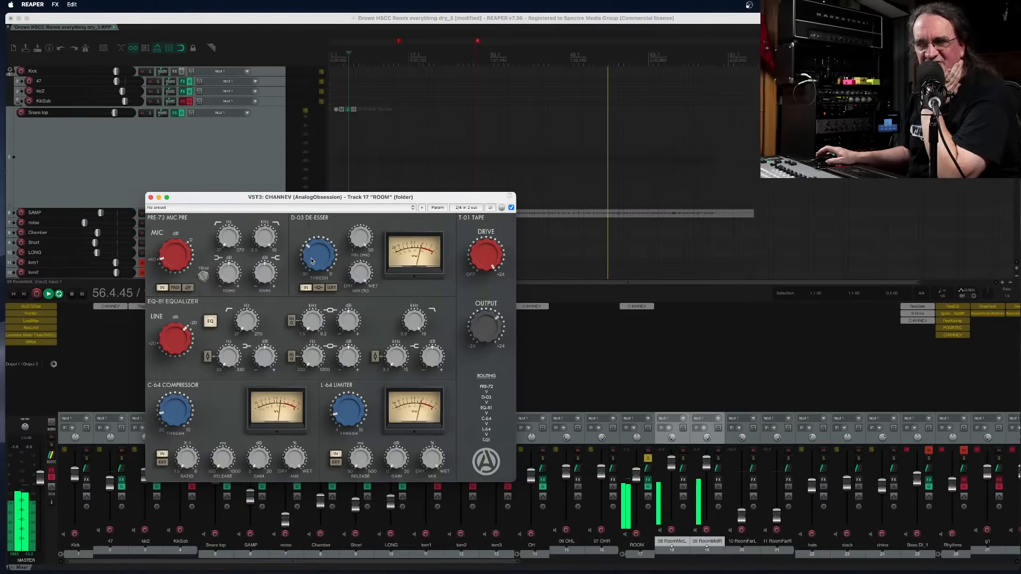
{"action": "left_click", "coordinate": [511, 208]}
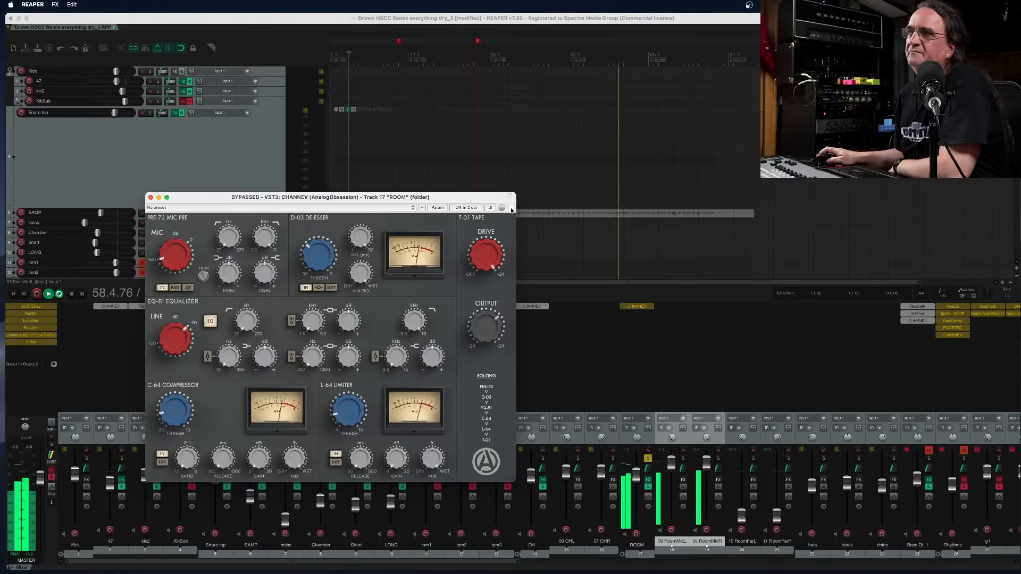
{"action": "left_click", "coordinate": [511, 208]}
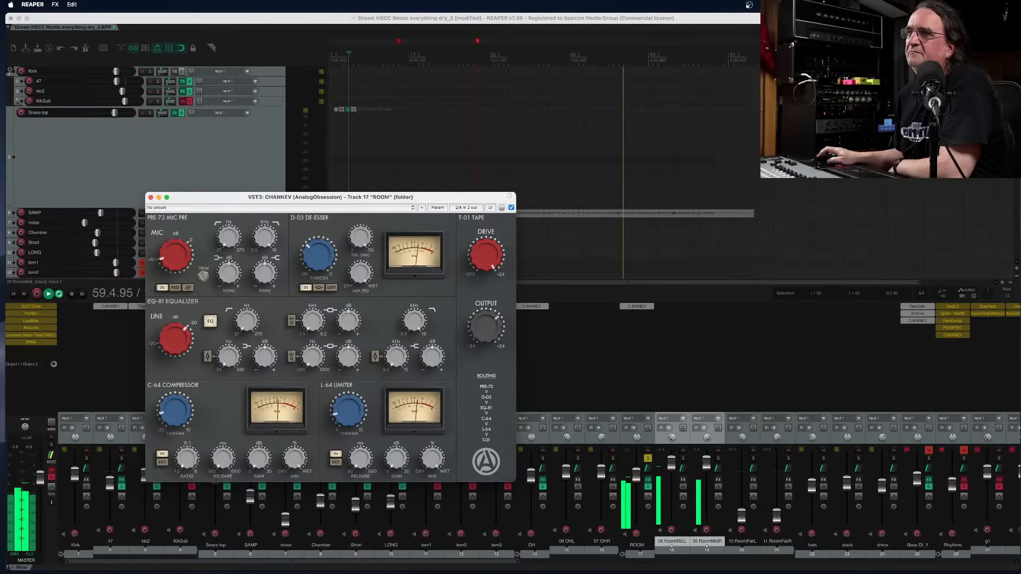
Reduce the tape drive, raise the compressor threshold slightly and bring the mic gain down to about 24 dB in ROOM's CHANNEV
{"action": "mouse_move", "coordinate": [490, 254]}
{"action": "left_mouse_down"}
{"action": "mouse_move", "coordinate": [491, 291]}
{"action": "mouse_move", "coordinate": [491, 237]}
{"action": "left_mouse_up"}
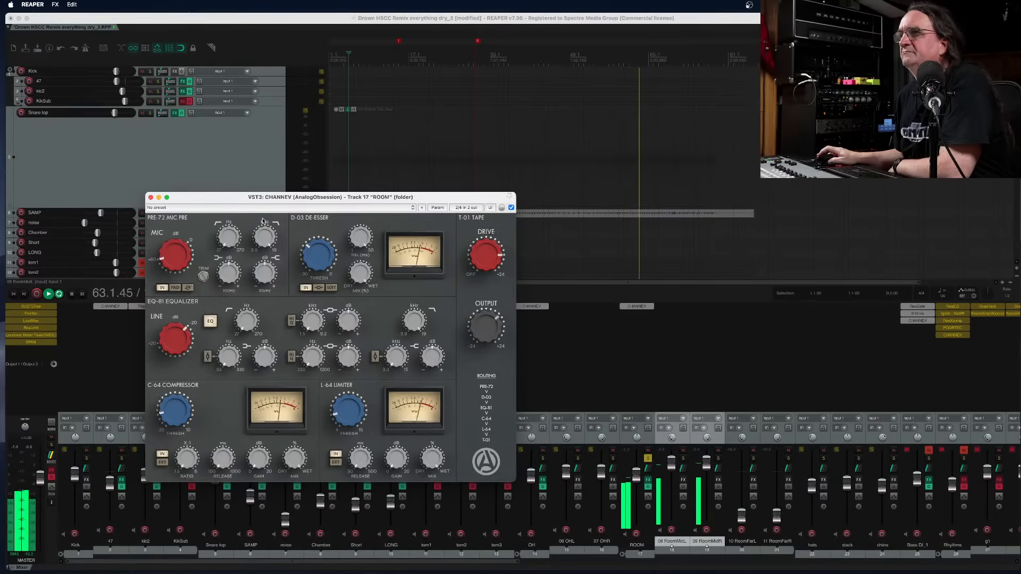
{"action": "left_click_drag", "start_coordinate": [177, 412], "coordinate": [177, 402]}
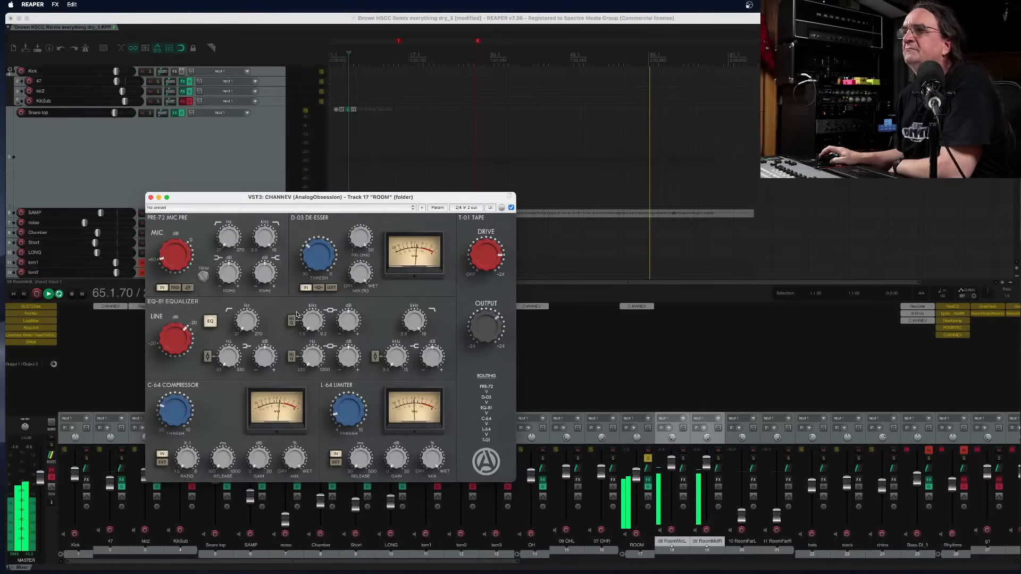
{"action": "left_click_drag", "start_coordinate": [176, 258], "coordinate": [176, 362]}
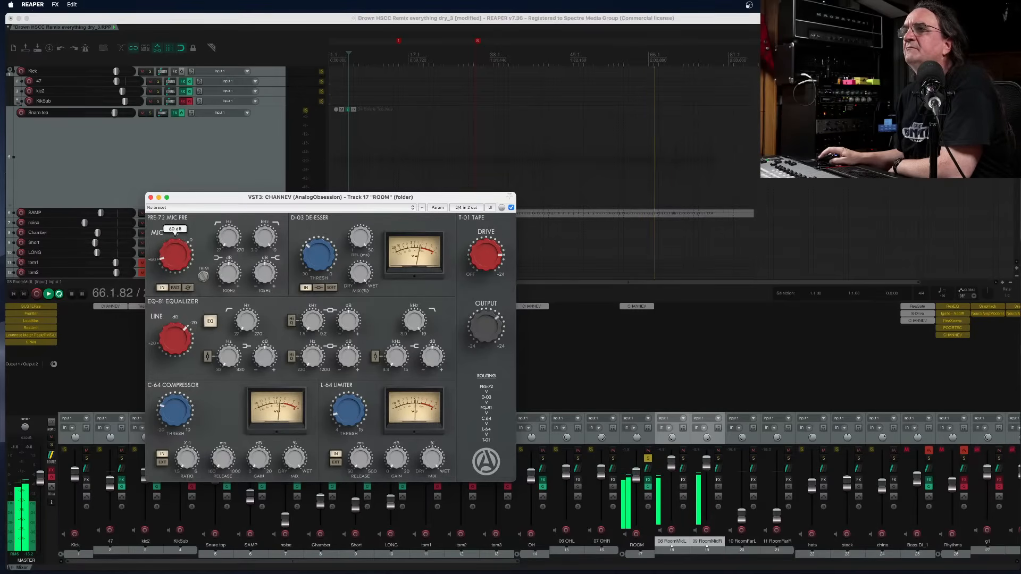
{"action": "left_click_drag", "start_coordinate": [203, 276], "coordinate": [176, 243]}
{"action": "left_click_drag", "start_coordinate": [203, 276], "coordinate": [176, 265]}
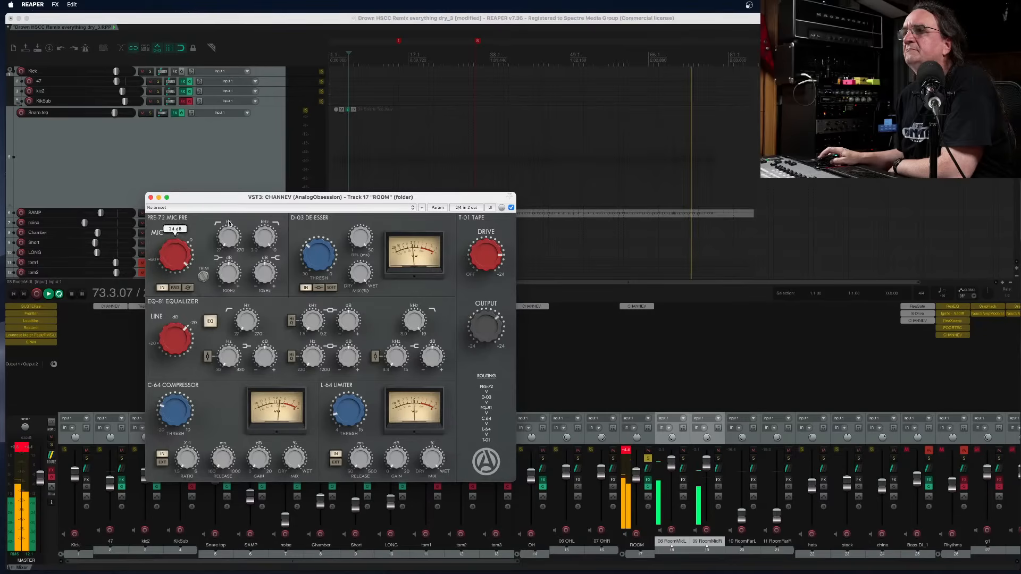
Unsolo ROOM, lower its volume and close its CHANNEV, then compare the drum mix with ROOM muted and unmuted
{"action": "left_click", "coordinate": [649, 459]}
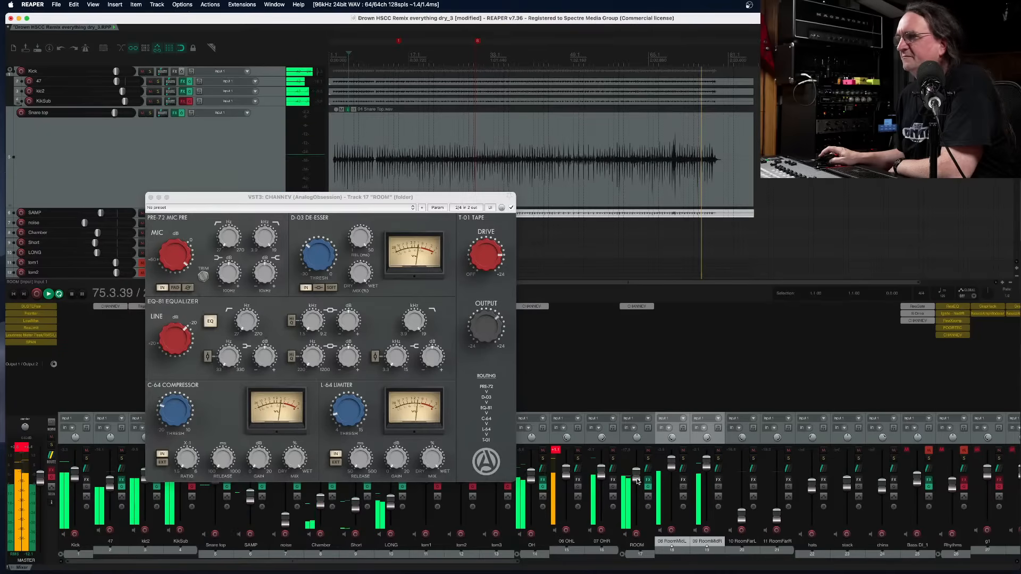
{"action": "left_click_drag", "start_coordinate": [636, 472], "coordinate": [637, 492]}
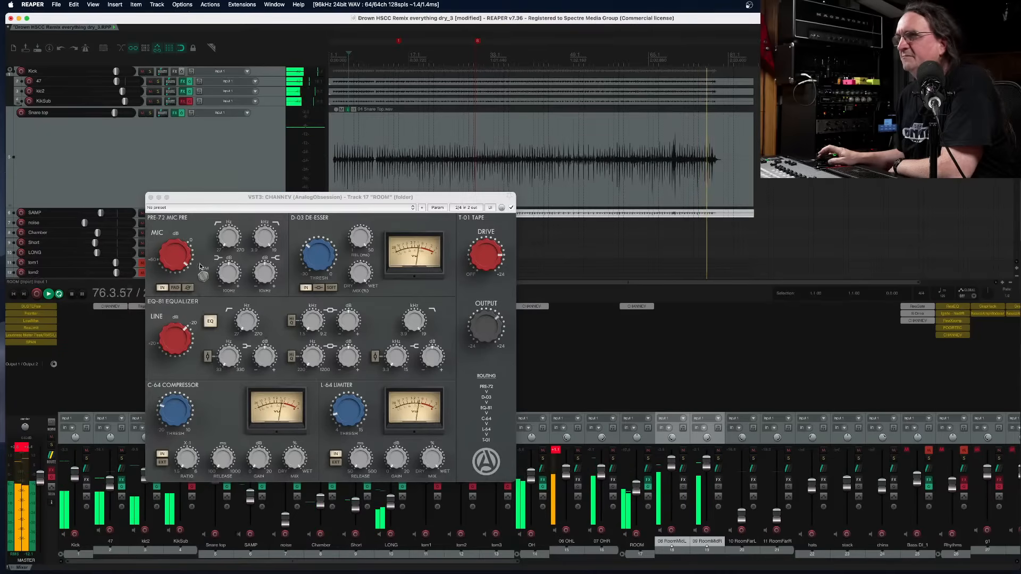
{"action": "left_click", "coordinate": [151, 197]}
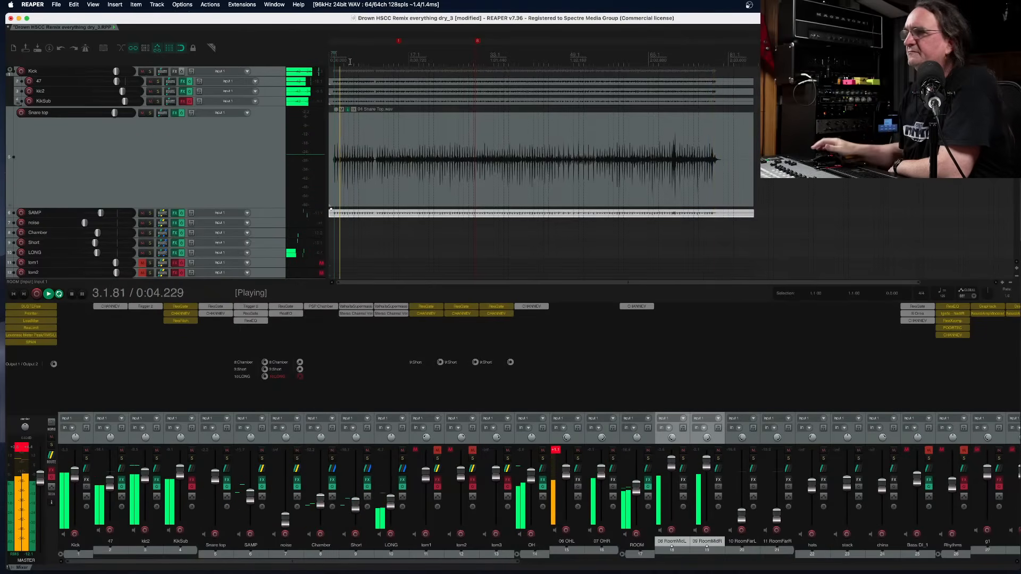
{"action": "left_click", "coordinate": [648, 451]}
{"action": "left_click", "coordinate": [648, 451]}
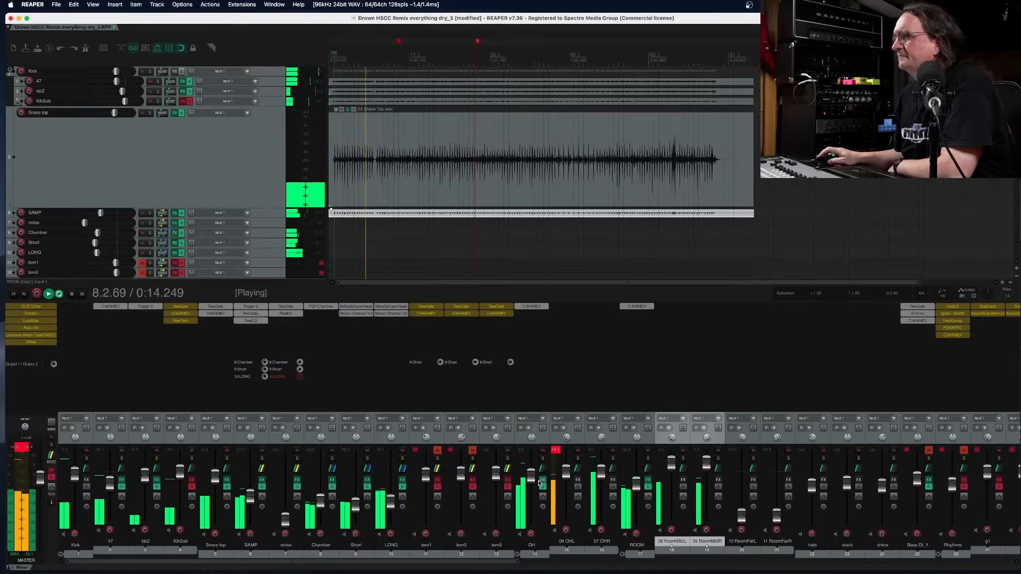
Rebalance the drum mix during playback by lowering OH and KikSub and raising ROOM slightly
{"action": "left_click_drag", "start_coordinate": [531, 479], "coordinate": [531, 489]}
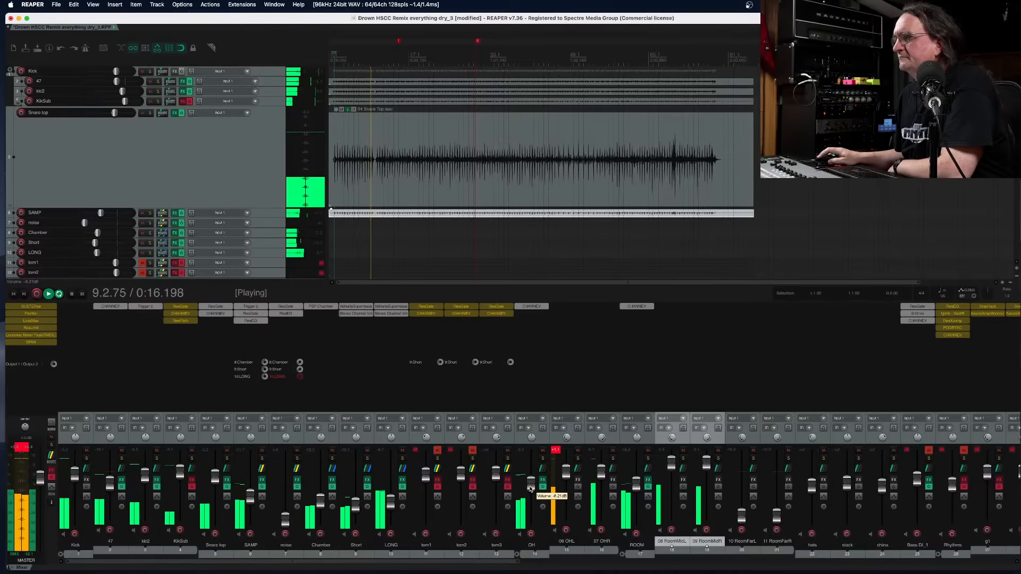
{"action": "left_click_drag", "start_coordinate": [636, 482], "coordinate": [634, 484]}
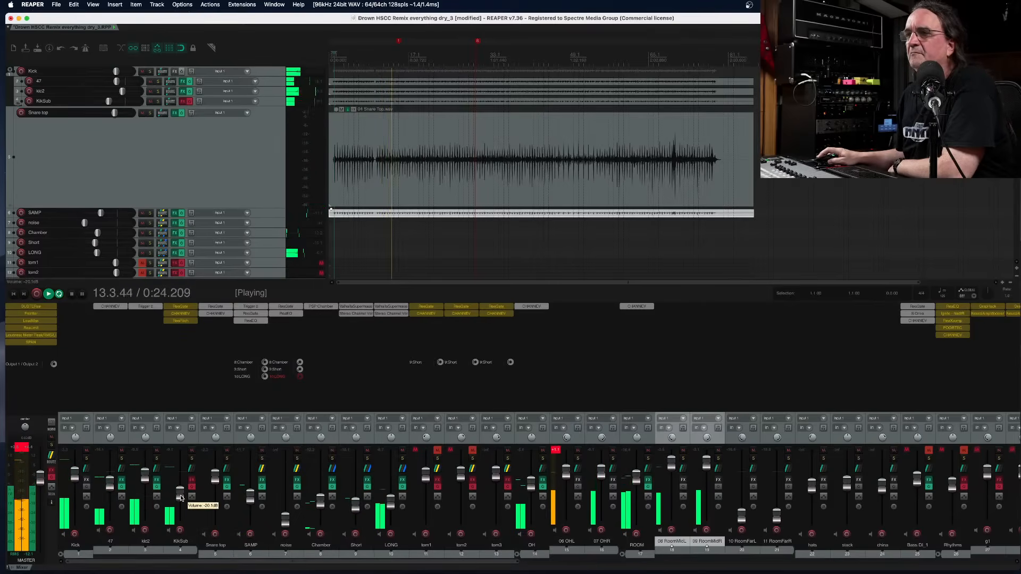
{"action": "left_click_drag", "start_coordinate": [181, 473], "coordinate": [181, 490]}
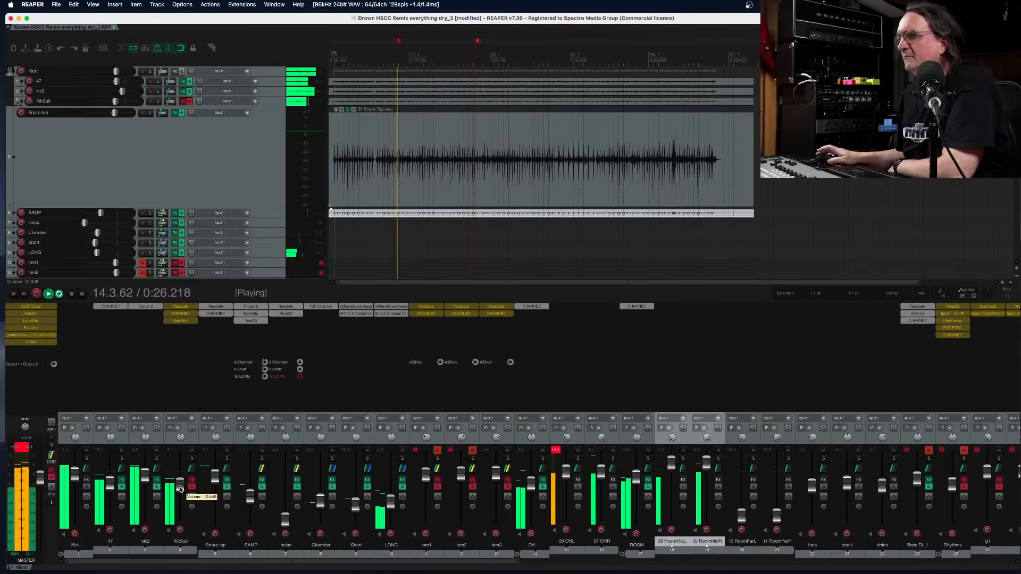
Open BUSTERse on the master track and enable the master effects
{"action": "left_click", "coordinate": [35, 311]}
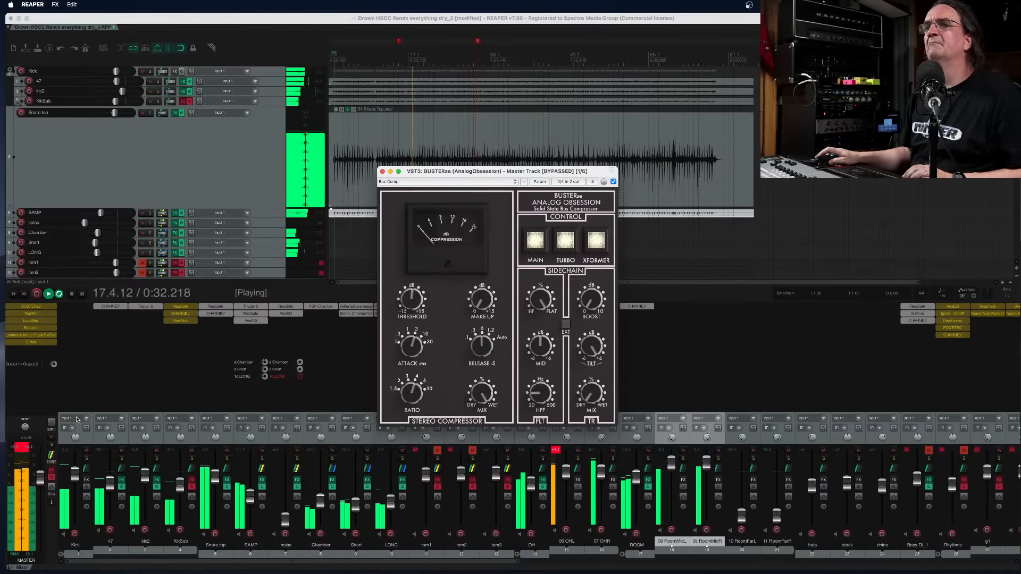
{"action": "left_click", "coordinate": [52, 478]}
{"action": "left_click", "coordinate": [53, 479]}
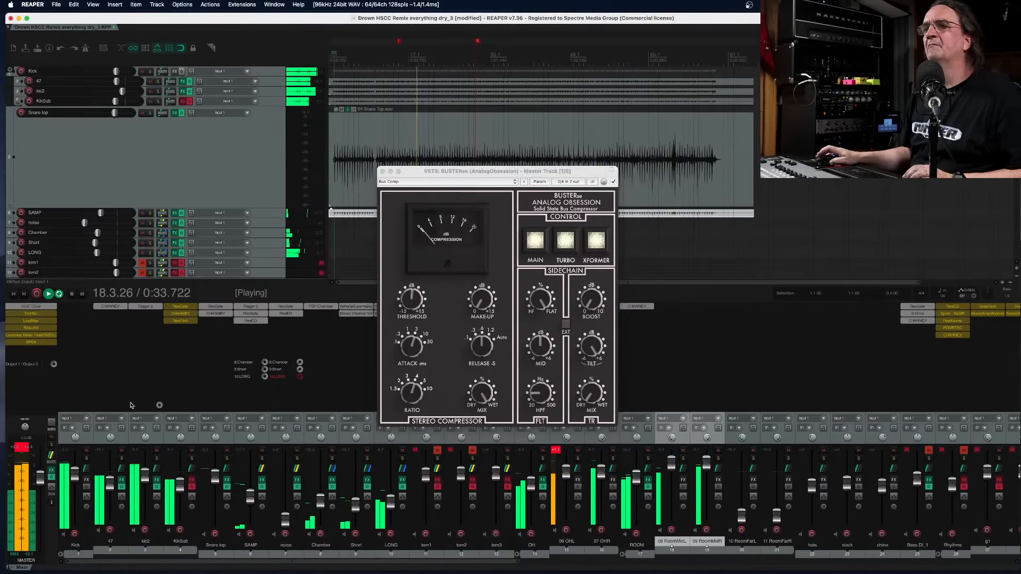
Set BUSTERse's attack to 3 ms on the master, take the release off Auto to a shorter time, fine-tune the threshold and close it
{"action": "left_click", "coordinate": [412, 299]}
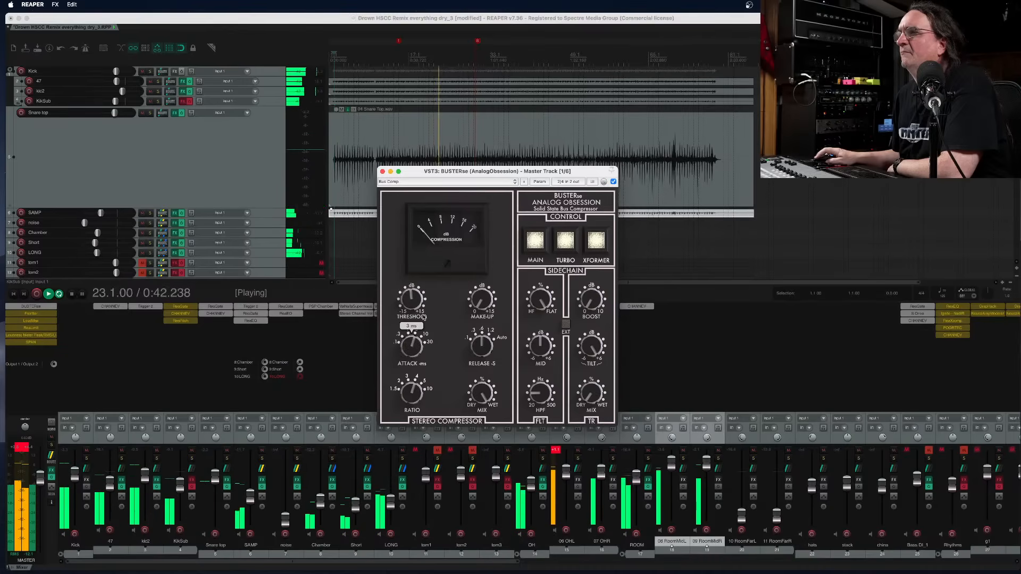
{"action": "mouse_move", "coordinate": [481, 347]}
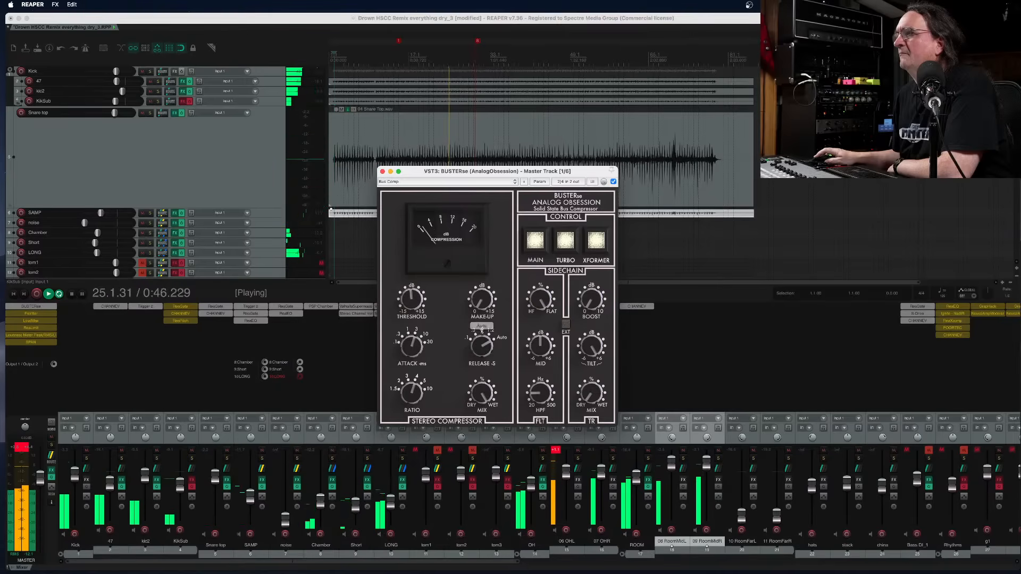
{"action": "left_click_drag", "start_coordinate": [481, 347], "coordinate": [481, 356]}
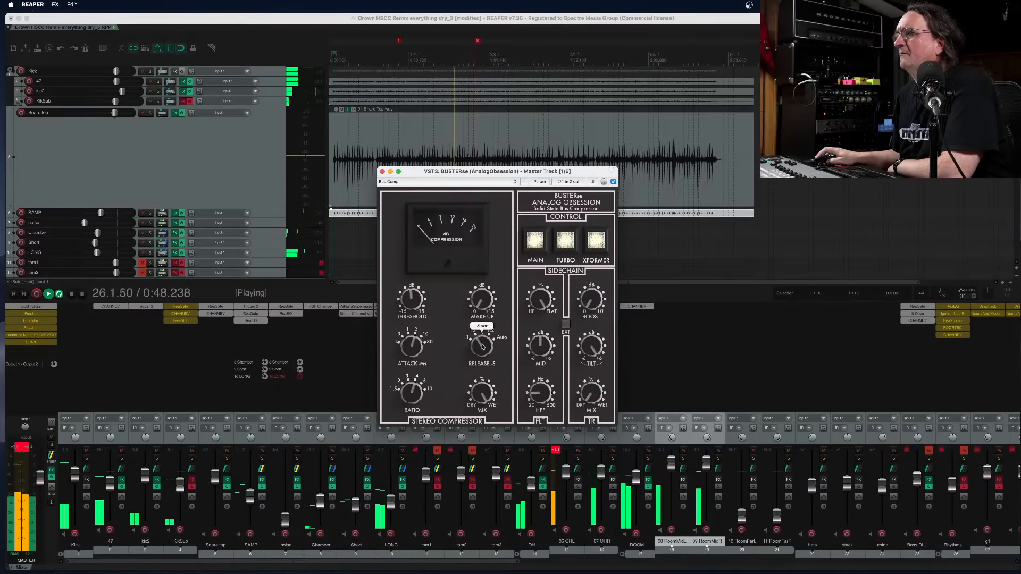
{"action": "left_click_drag", "start_coordinate": [412, 300], "coordinate": [412, 331]}
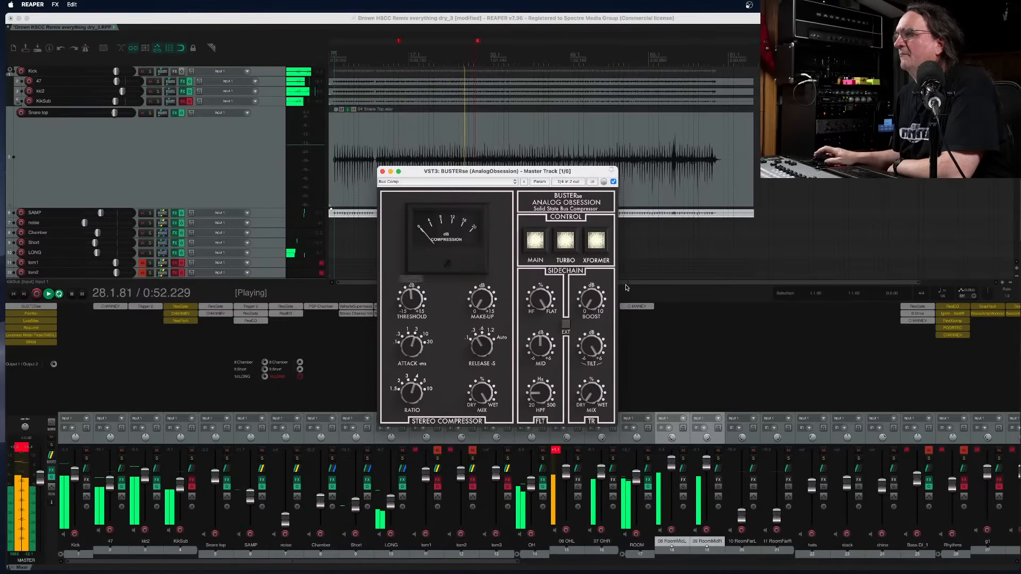
{"action": "left_click", "coordinate": [382, 171]}
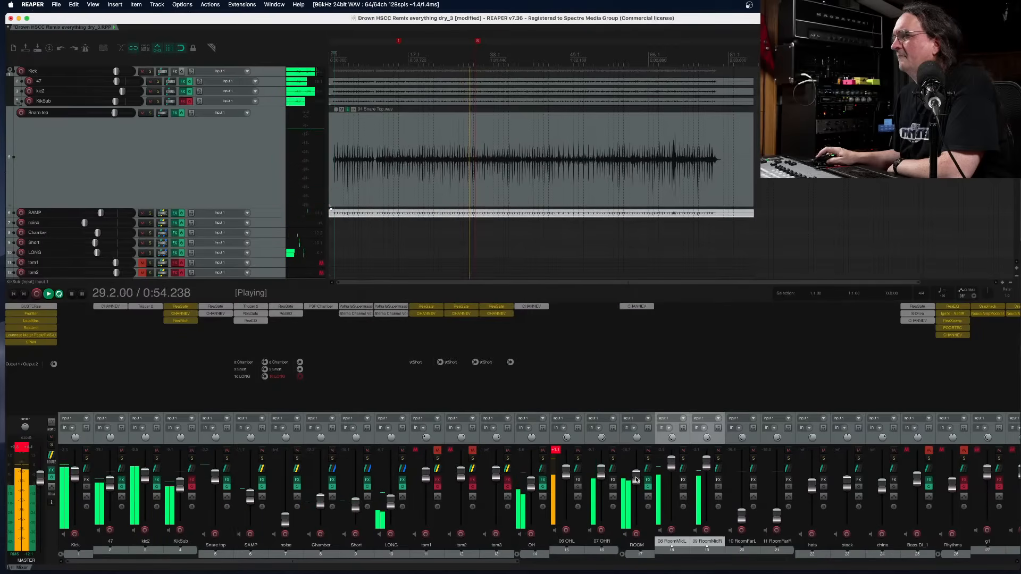
Unmute the Bass DI_1 track and lower its volume to sit with the drums
{"action": "mouse_move", "coordinate": [636, 485]}
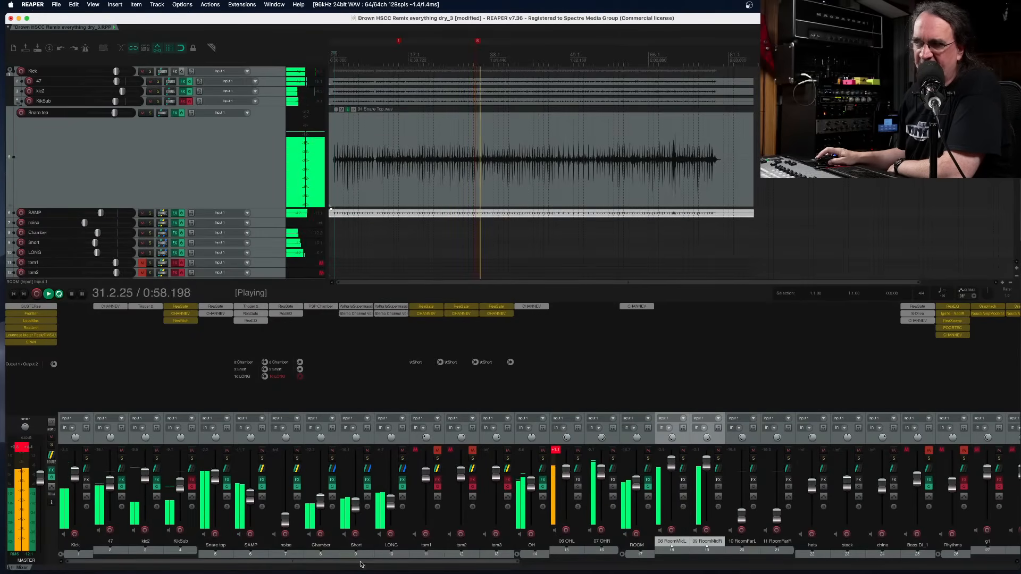
{"action": "left_click_drag", "start_coordinate": [361, 567], "coordinate": [554, 564]}
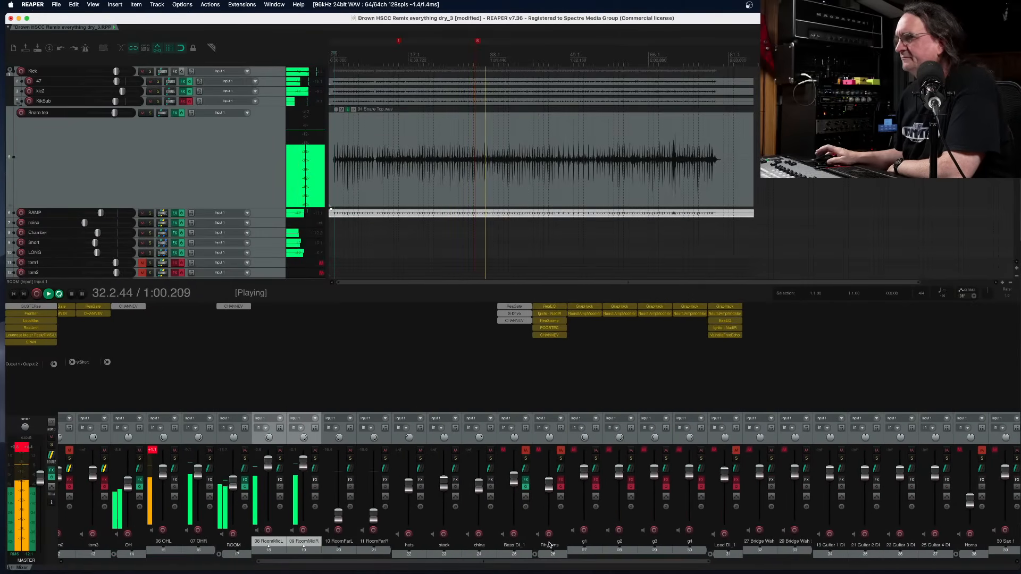
{"action": "left_click_drag", "start_coordinate": [514, 478], "coordinate": [515, 496]}
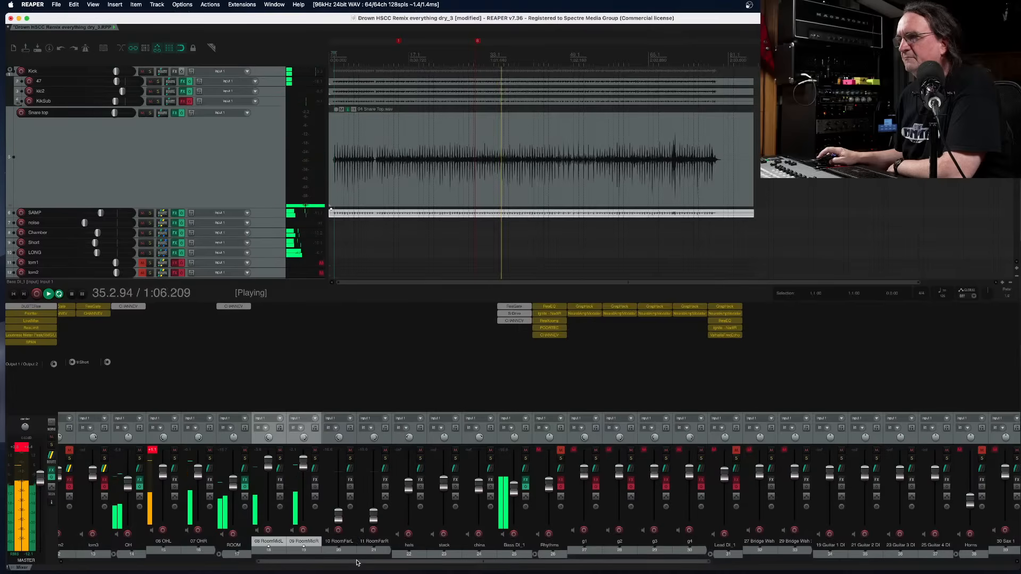
{"action": "left_click_drag", "start_coordinate": [357, 563], "coordinate": [163, 562]}
Lower the threshold of the master's BUSTERse to about -1.9 dB and close it
{"action": "left_click", "coordinate": [33, 307]}
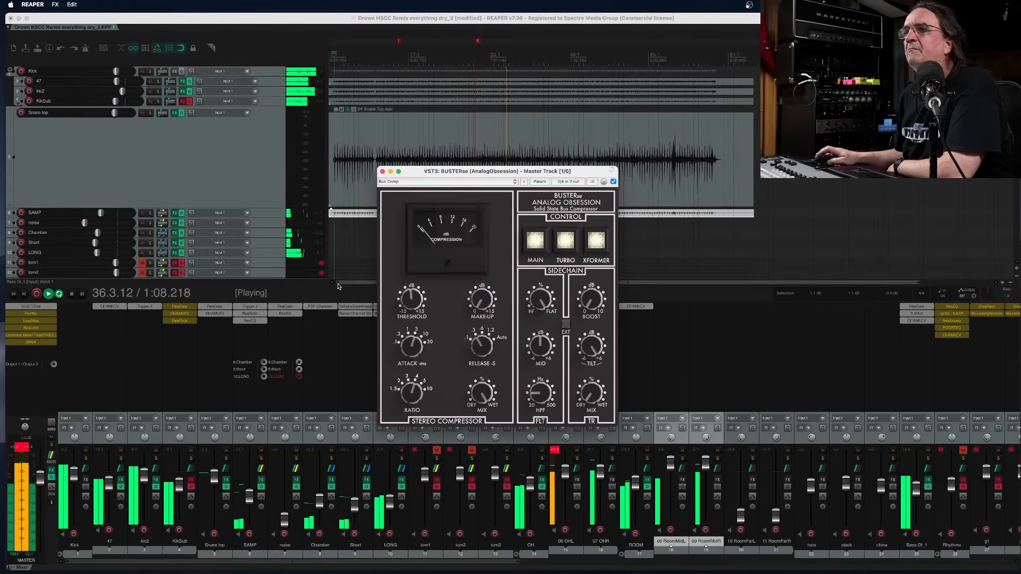
{"action": "left_click_drag", "start_coordinate": [415, 297], "coordinate": [415, 307]}
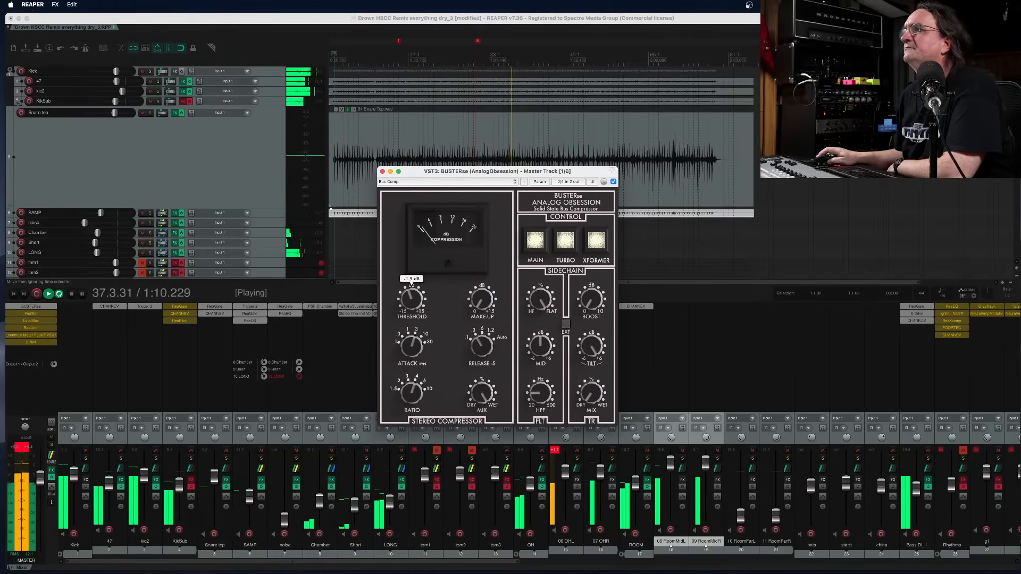
{"action": "left_click", "coordinate": [383, 172]}
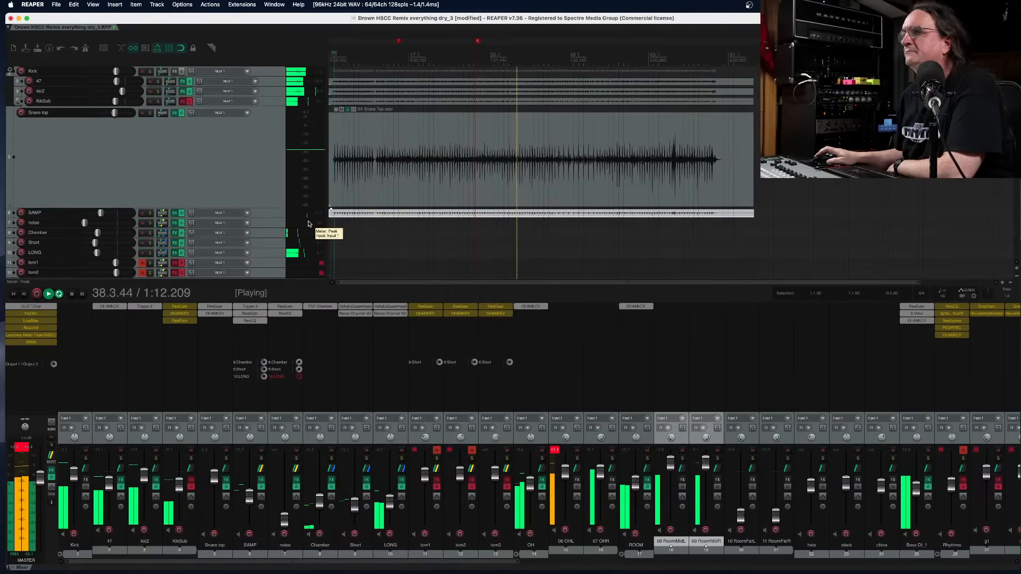
Lower Bass DI_1 slightly during playback, stop playback and reset the master's clip indicators
{"action": "left_click_drag", "start_coordinate": [915, 495], "coordinate": [917, 502]}
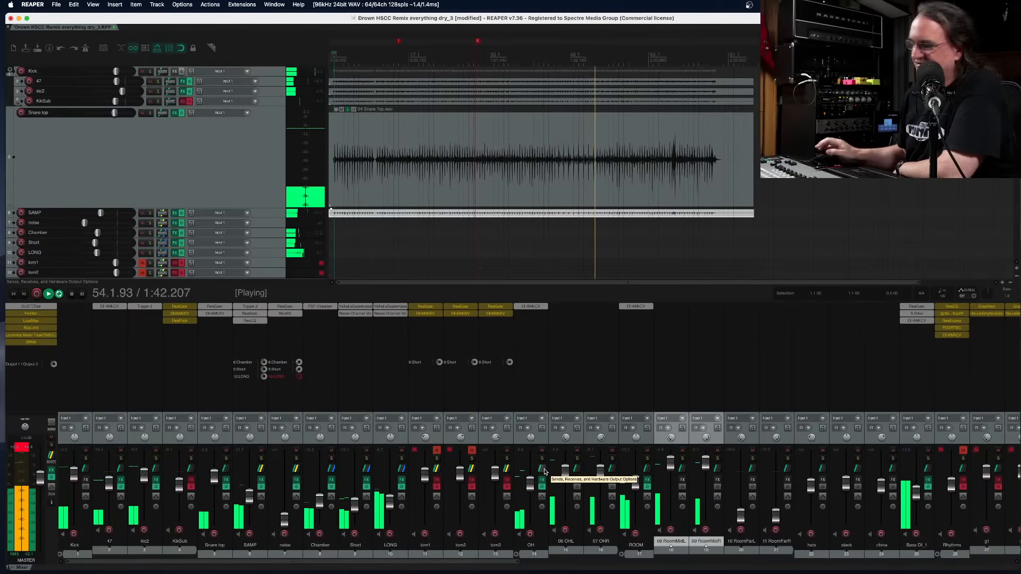
{"action": "key", "text": "space"}
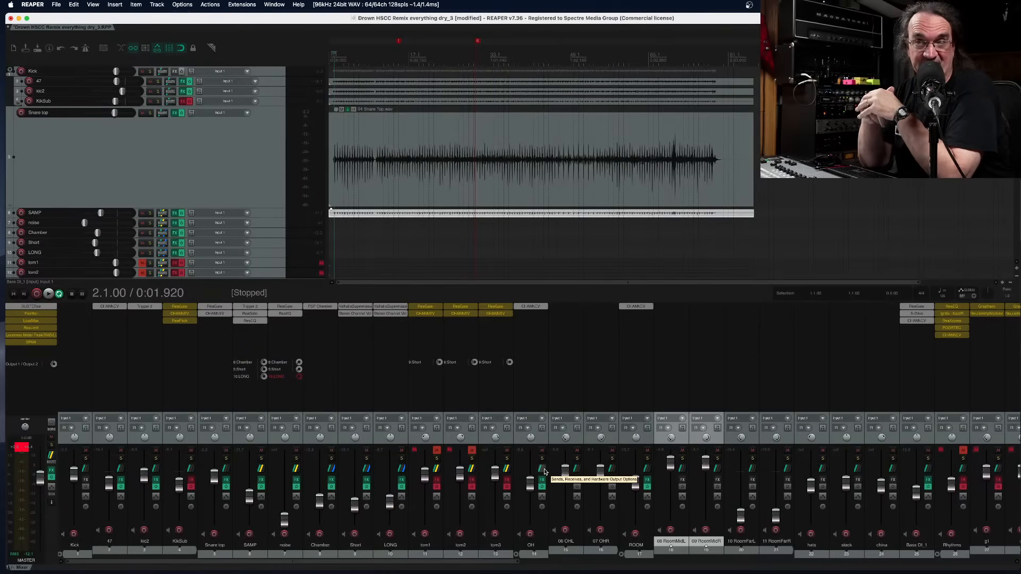
{"action": "left_click", "coordinate": [19, 450]}
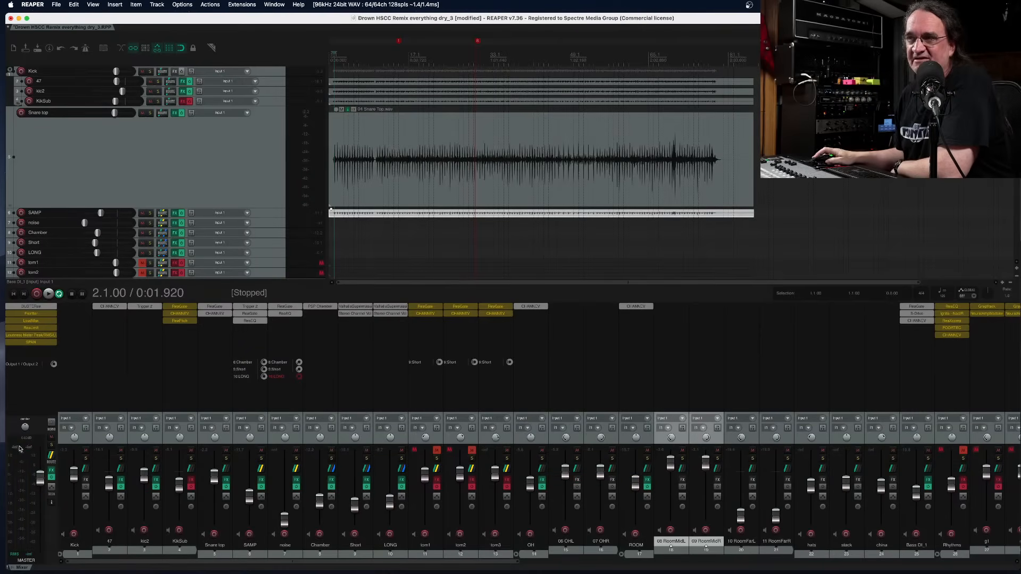
{"action": "left_click_drag", "start_coordinate": [340, 562], "coordinate": [298, 564]}
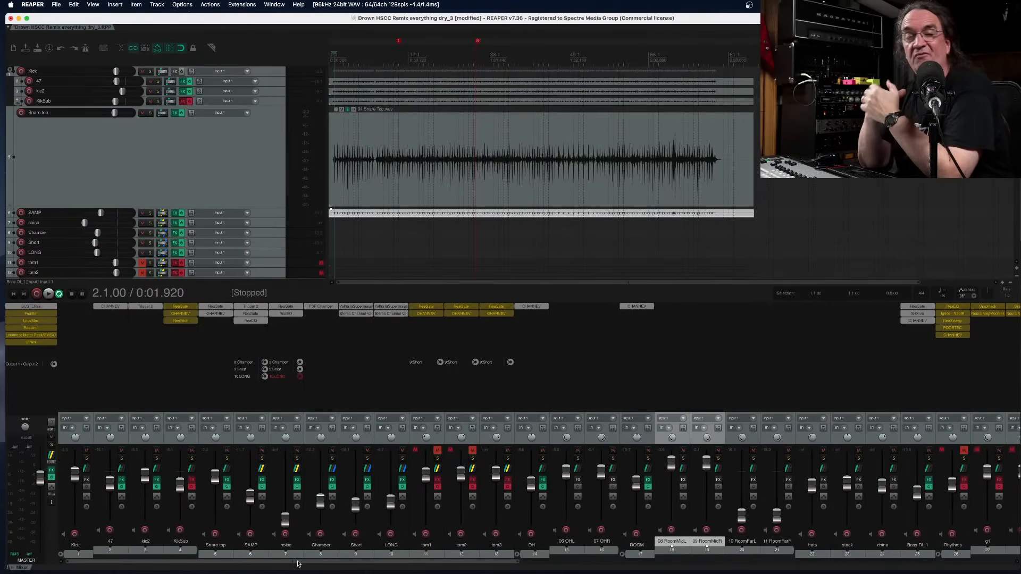
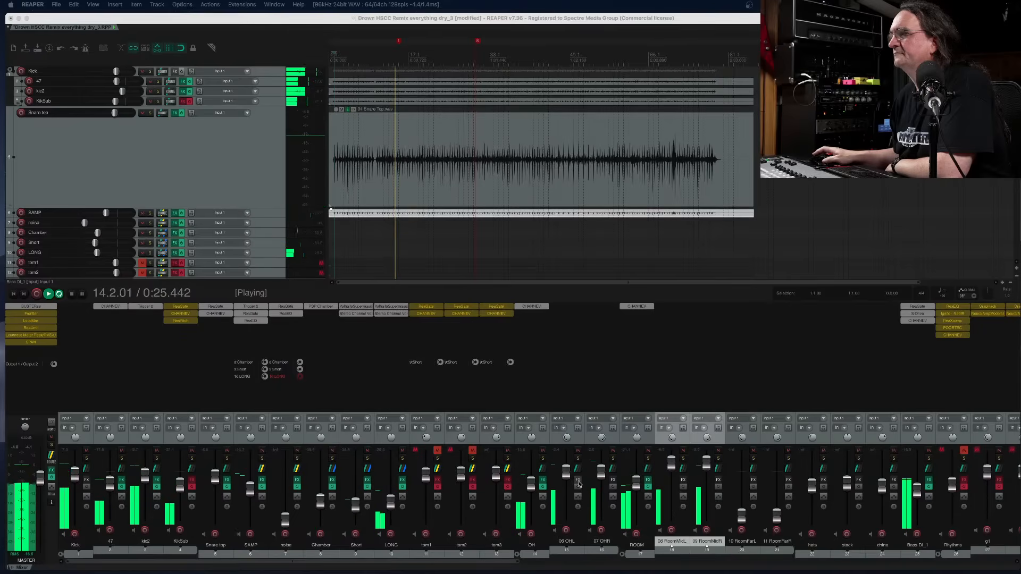
Raise ROOM slightly during playback, solo it and open its CHANNEV, dismissing the effect browser
{"action": "left_click_drag", "start_coordinate": [637, 485], "coordinate": [636, 483]}
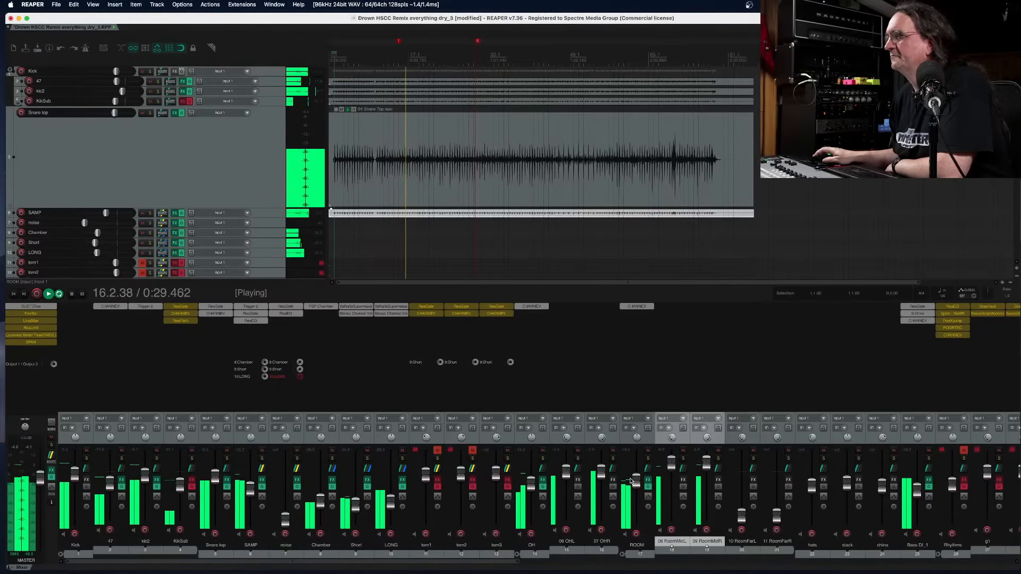
{"action": "left_click", "coordinate": [648, 458]}
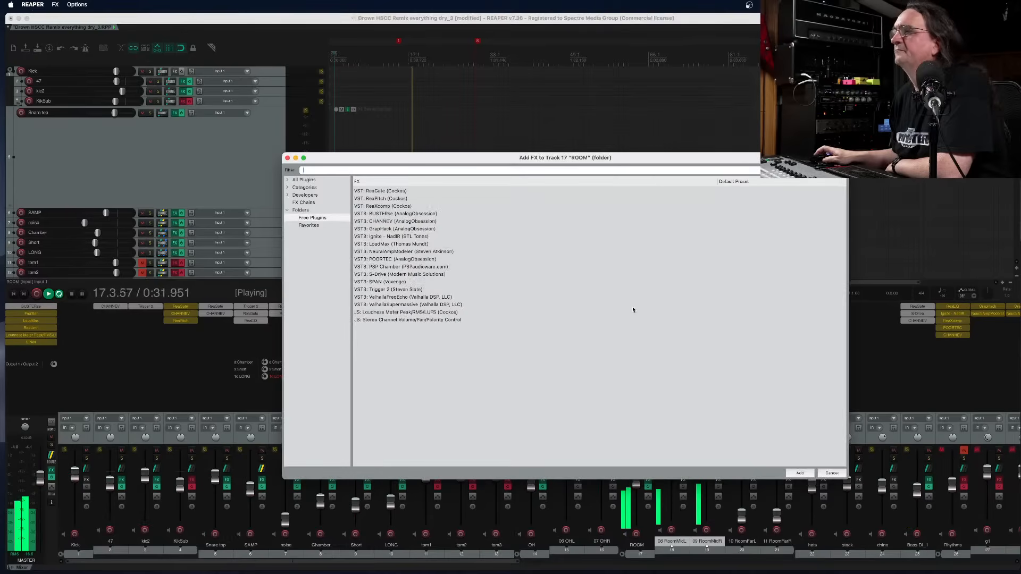
{"action": "double_click", "coordinate": [633, 308]}
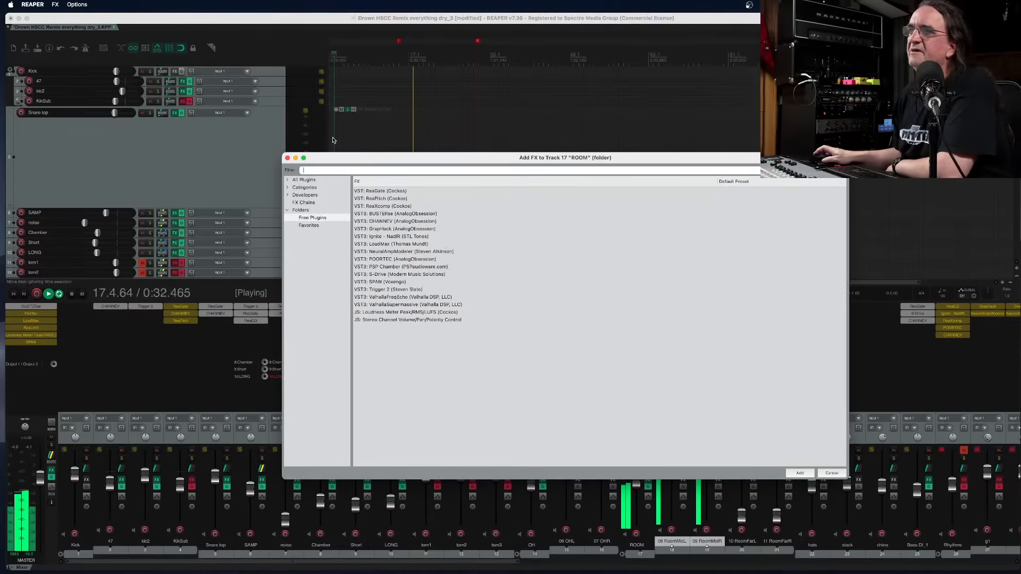
{"action": "left_click", "coordinate": [287, 158]}
{"action": "left_click", "coordinate": [629, 309]}
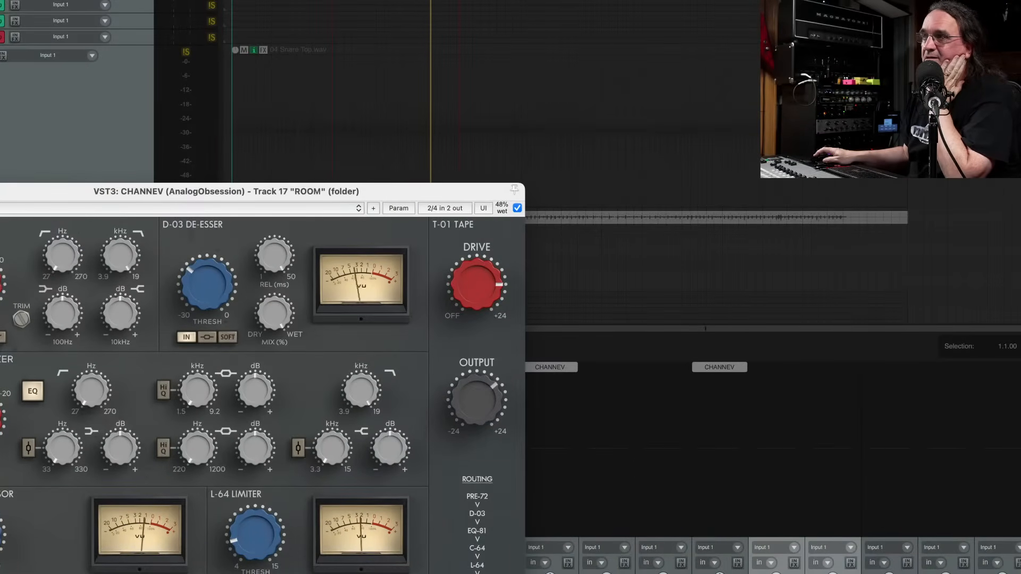
Compare the ROOM sound with CHANNEV bypassed and enabled, leaving it enabled
{"action": "left_click", "coordinate": [516, 208]}
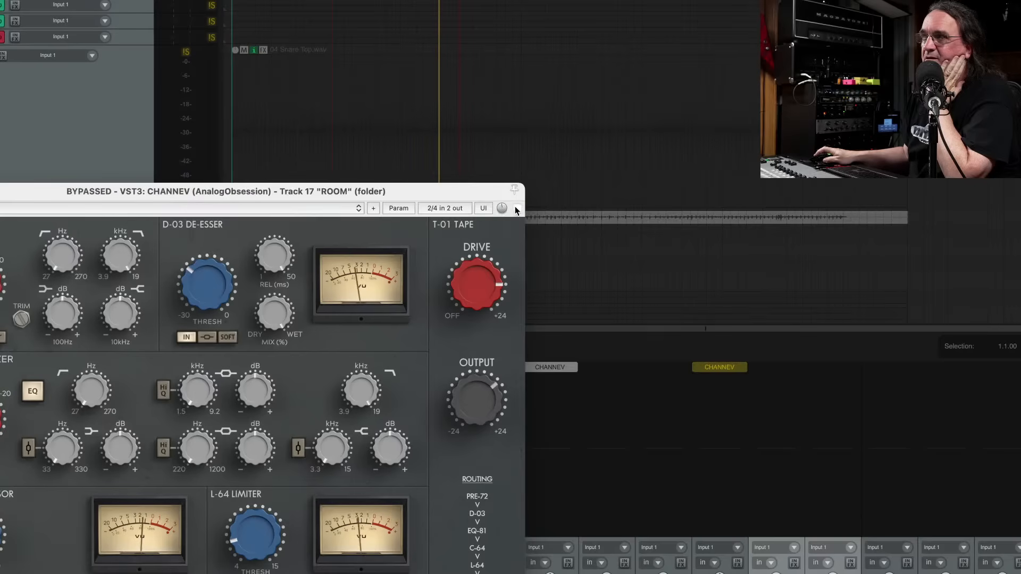
{"action": "left_click", "coordinate": [517, 208]}
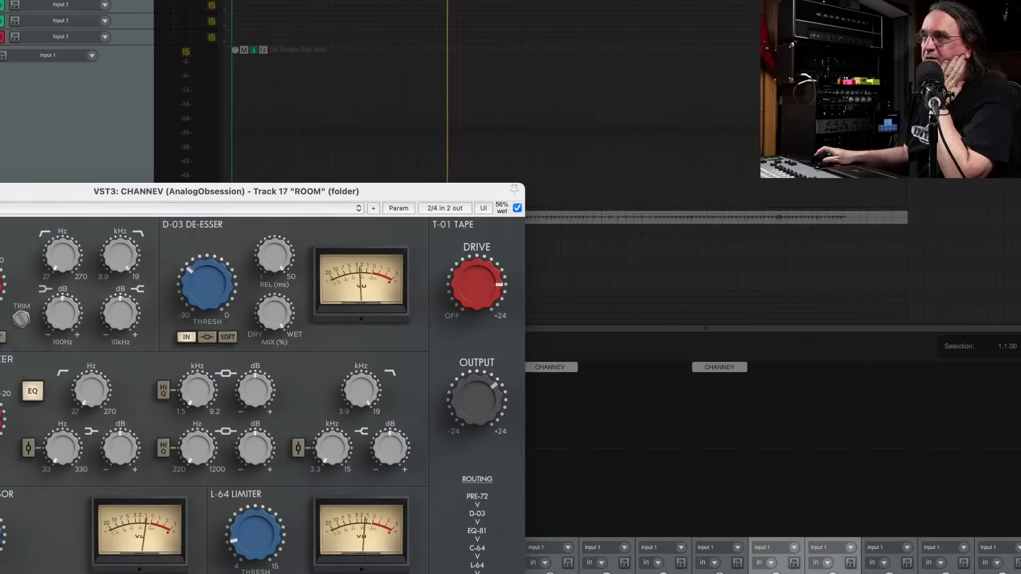
{"action": "left_click", "coordinate": [517, 208]}
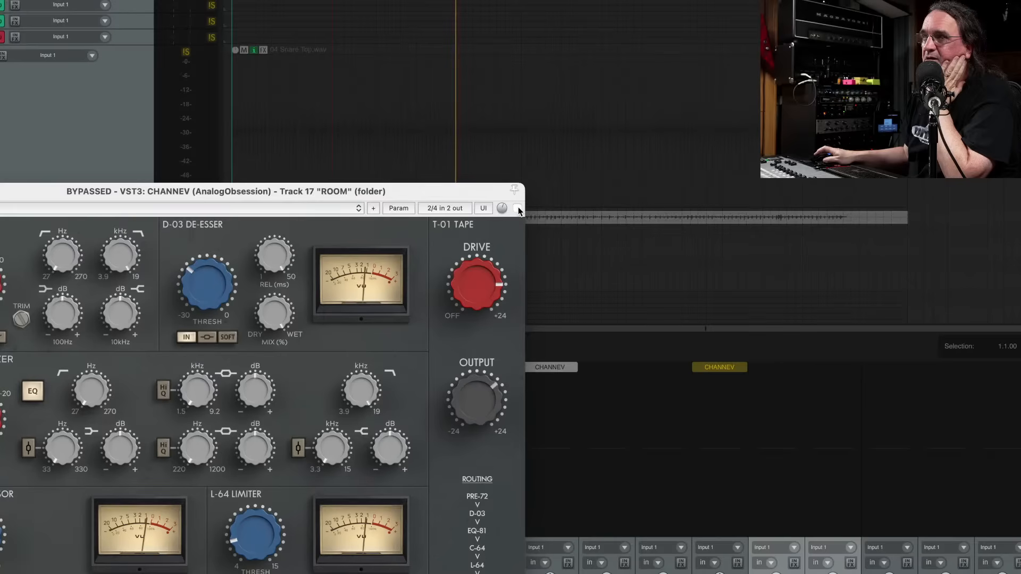
{"action": "left_click", "coordinate": [517, 209]}
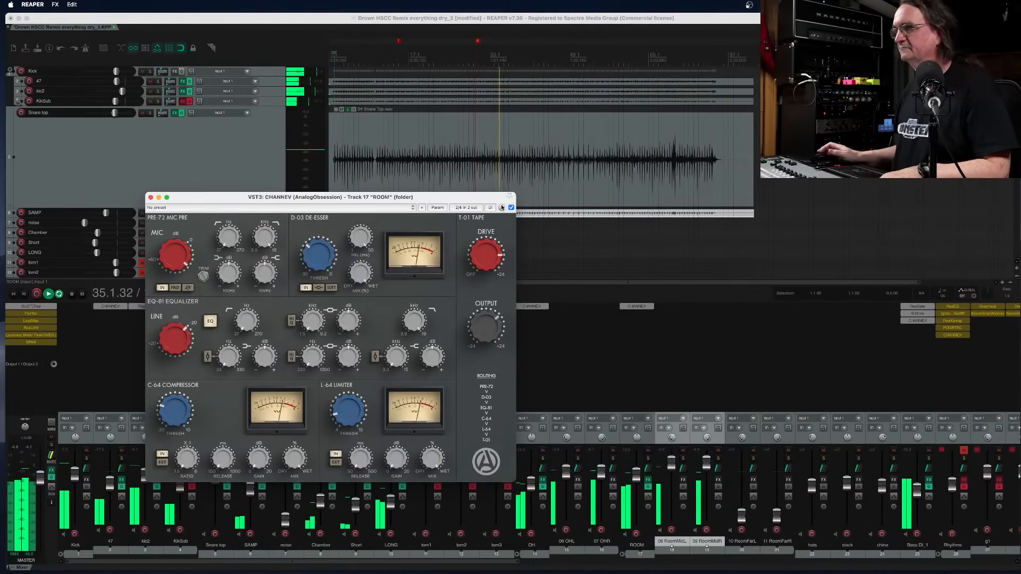
Close ROOM's CHANNEV, stop playback and save a new version of the project
{"action": "left_click", "coordinate": [150, 197]}
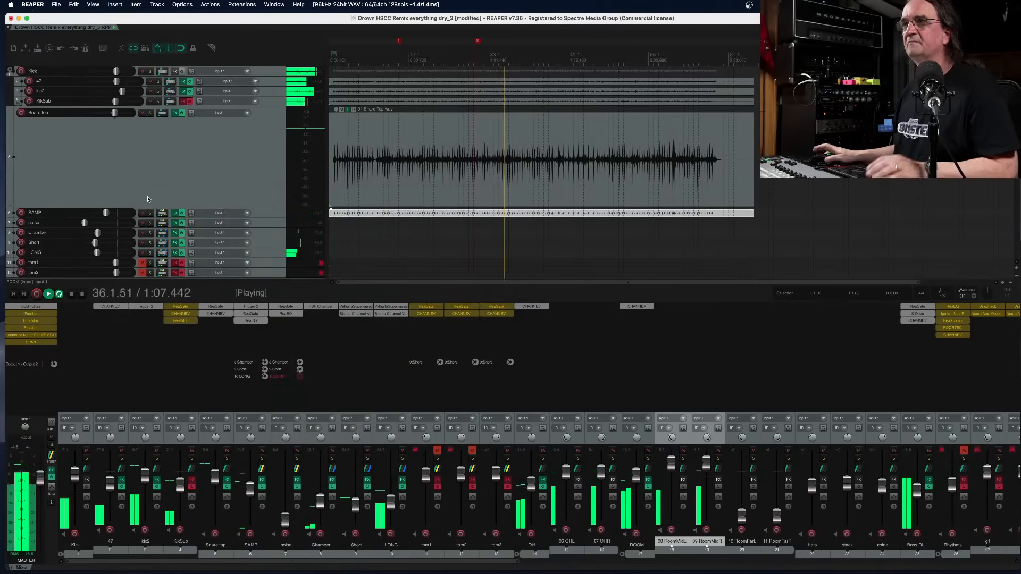
{"action": "key", "text": "space"}
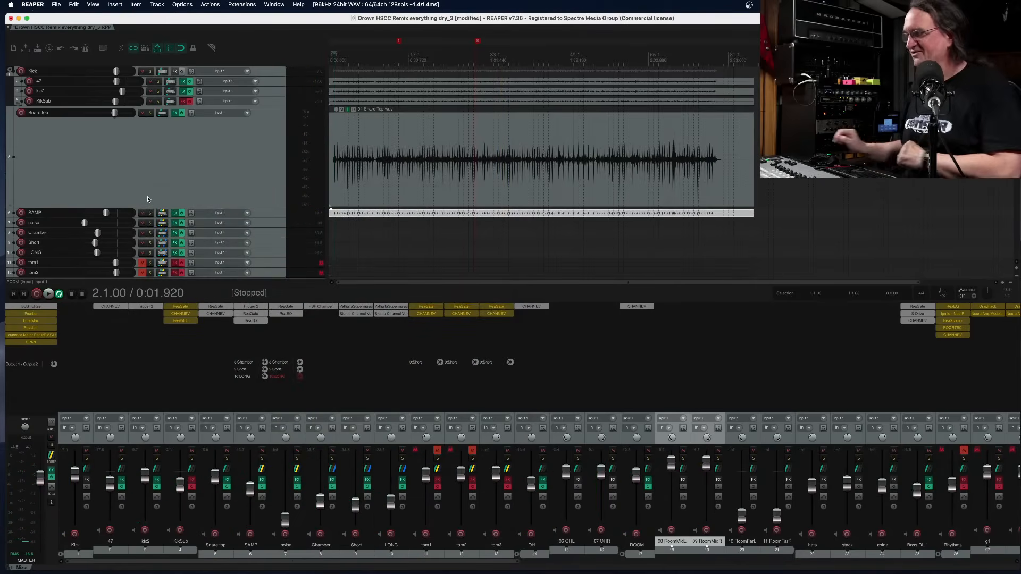
{"action": "left_click", "coordinate": [55, 4]}
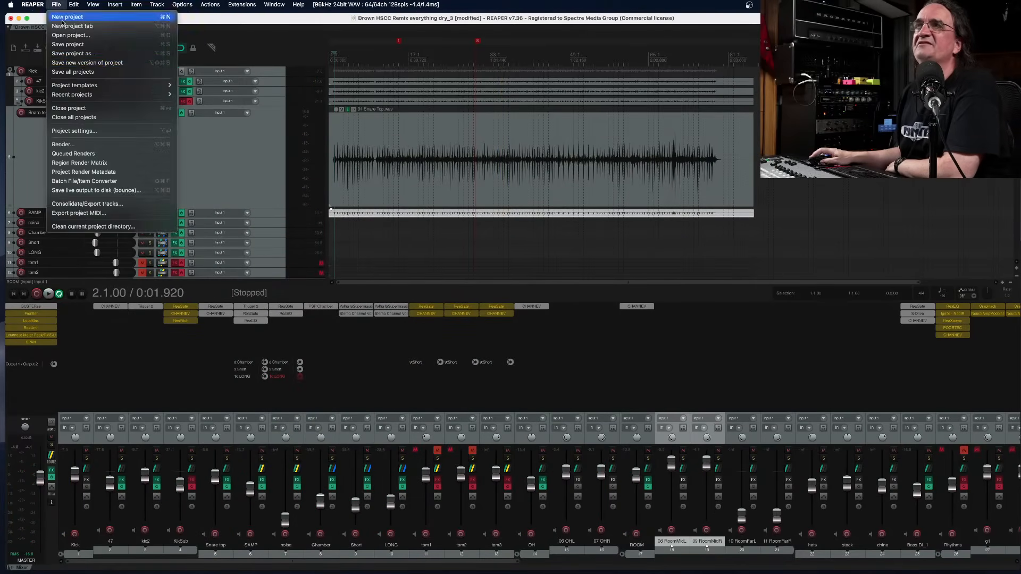
{"action": "left_click", "coordinate": [75, 60]}
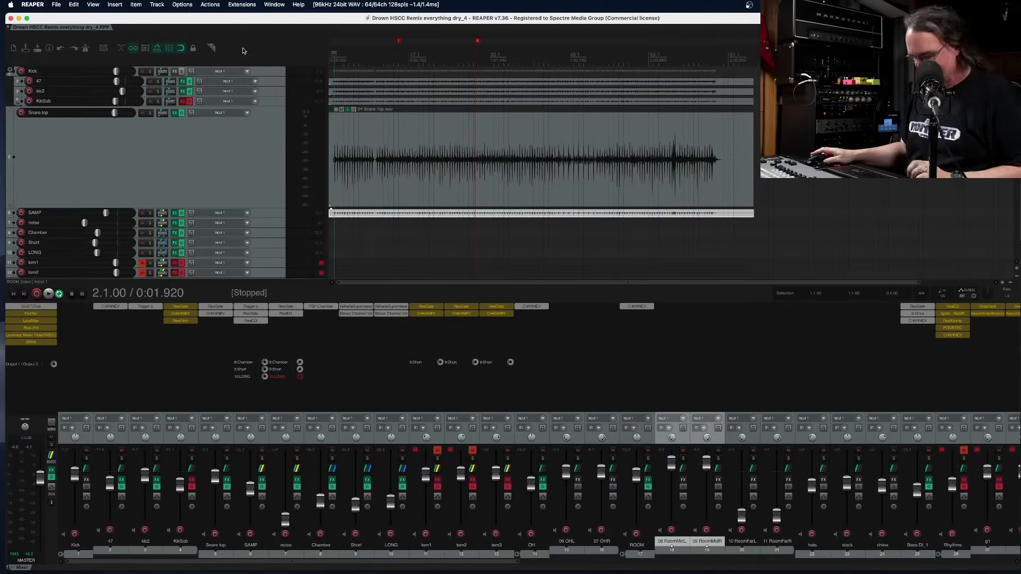
Shrink the track heights to show the drum tracks and select the audio items on the overhead and room tracks together
{"action": "scroll", "coordinate": [422, 110], "scroll_direction": "up", "scroll_amount": 5}
{"action": "scroll", "coordinate": [406, 120], "scroll_direction": "down", "scroll_amount": 5}
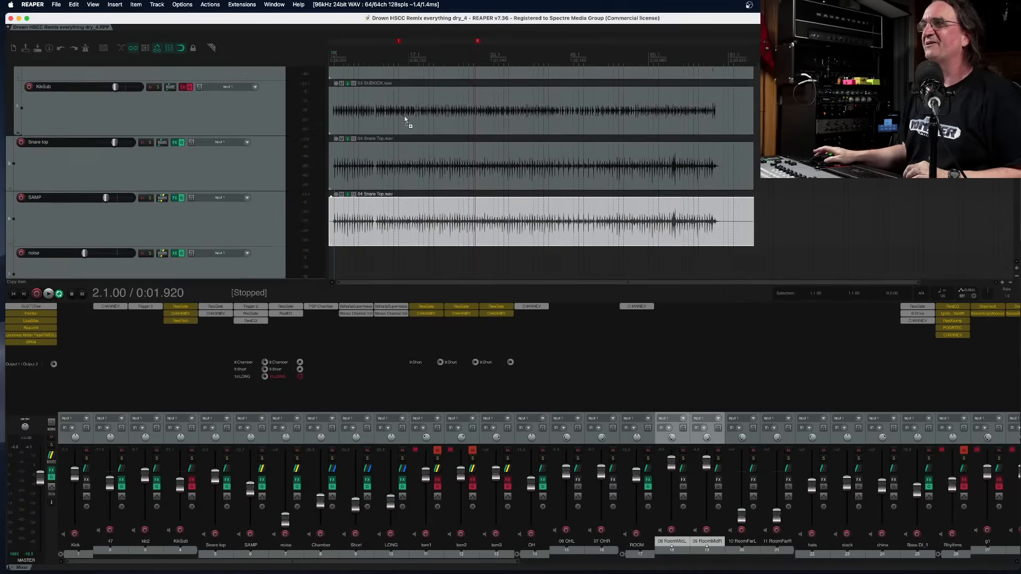
{"action": "scroll", "coordinate": [404, 118], "scroll_direction": "down", "scroll_amount": 4}
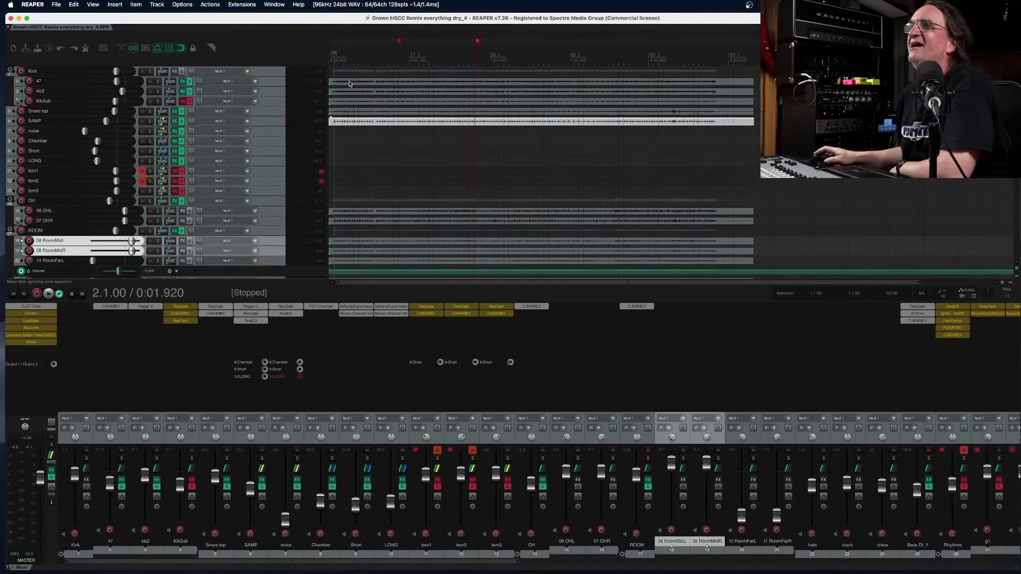
{"action": "left_click_drag", "start_coordinate": [348, 82], "coordinate": [378, 235]}
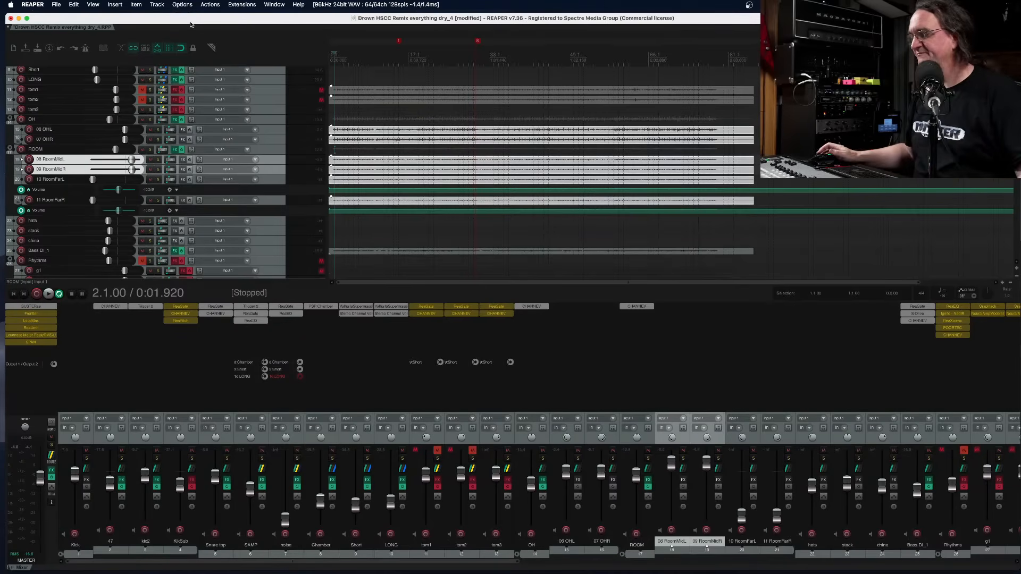
Clear the item selection and reselect only the audio items on 06 OHL, 07 OHR and the four room microphone tracks
{"action": "scroll", "coordinate": [381, 131], "scroll_direction": "up", "scroll_amount": 3}
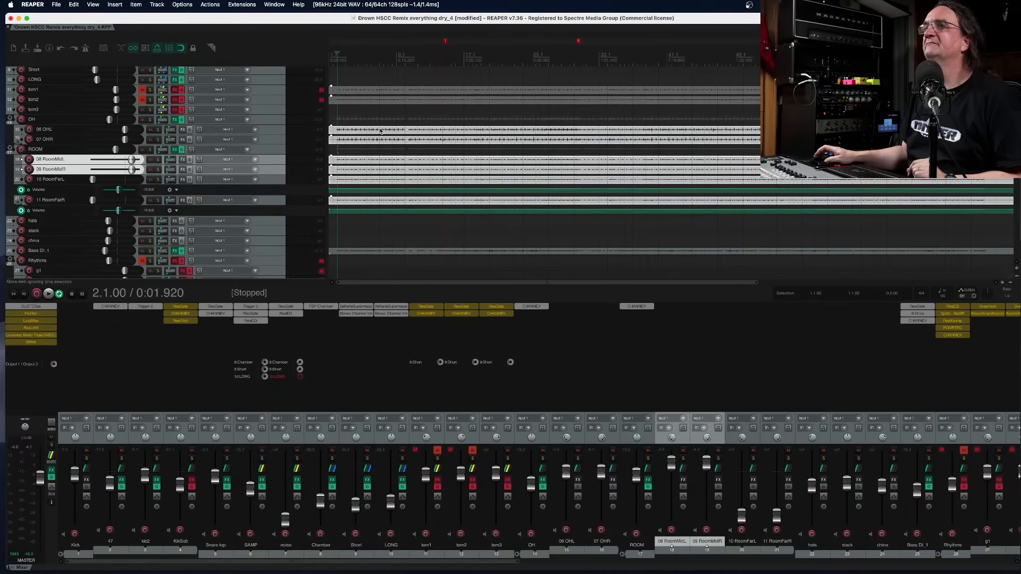
{"action": "left_click", "coordinate": [386, 147]}
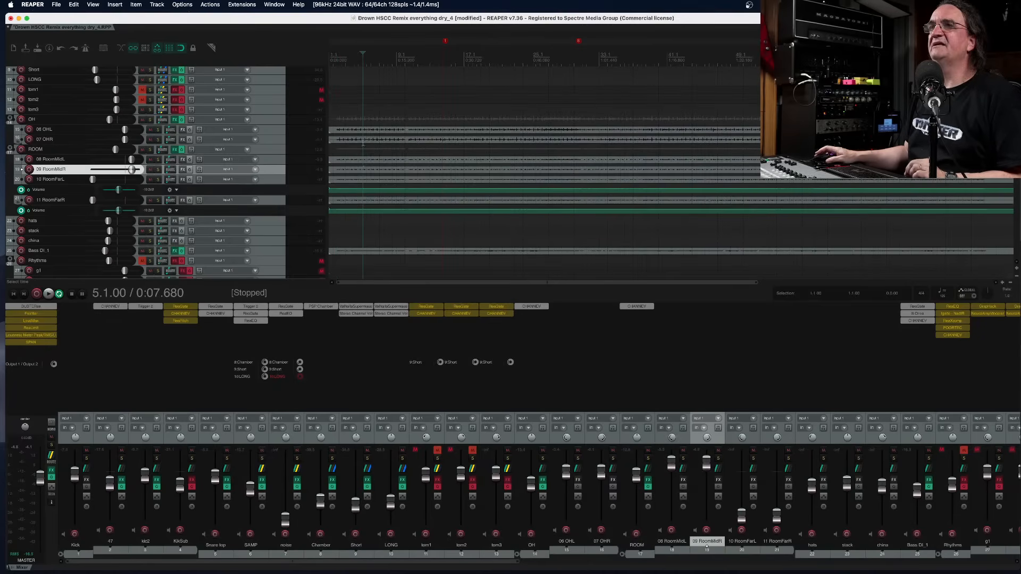
{"action": "left_click", "coordinate": [351, 131]}
{"action": "left_click", "coordinate": [359, 141], "text": "shift"}
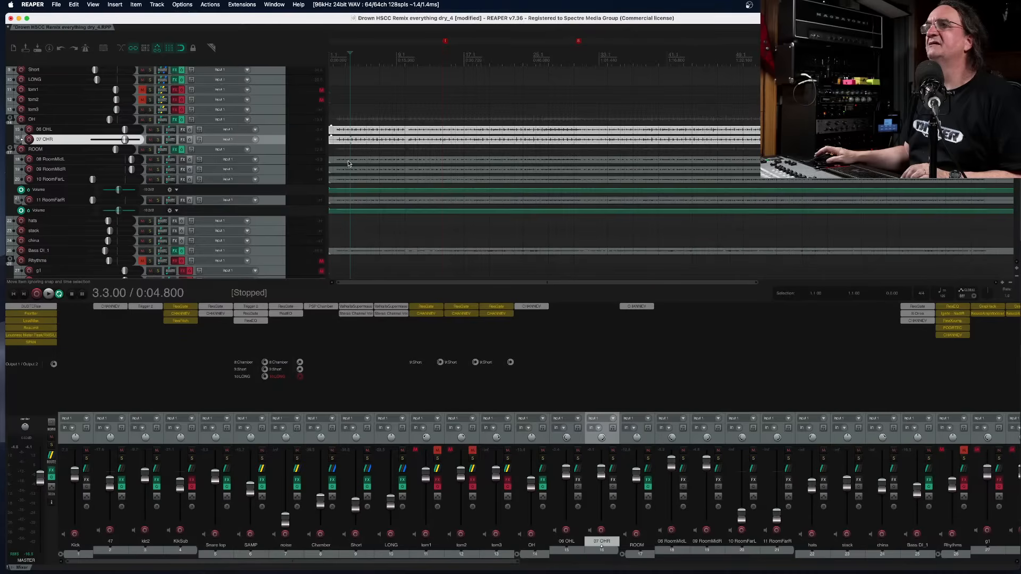
{"action": "left_click", "coordinate": [351, 160], "text": "shift"}
{"action": "left_click", "coordinate": [354, 170], "text": "shift"}
{"action": "left_click", "coordinate": [355, 180], "text": "shift"}
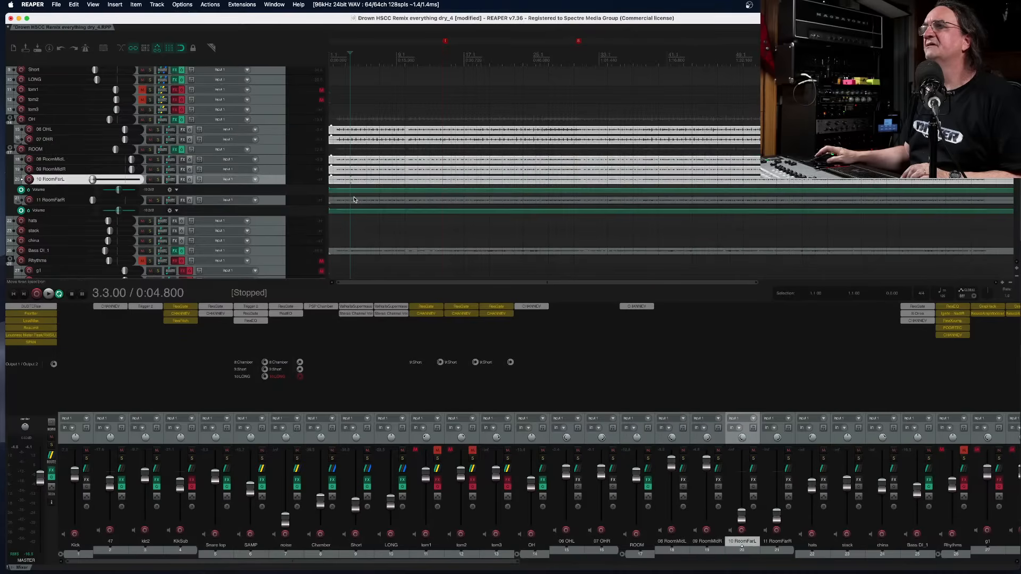
{"action": "left_click", "coordinate": [354, 200], "text": "shift"}
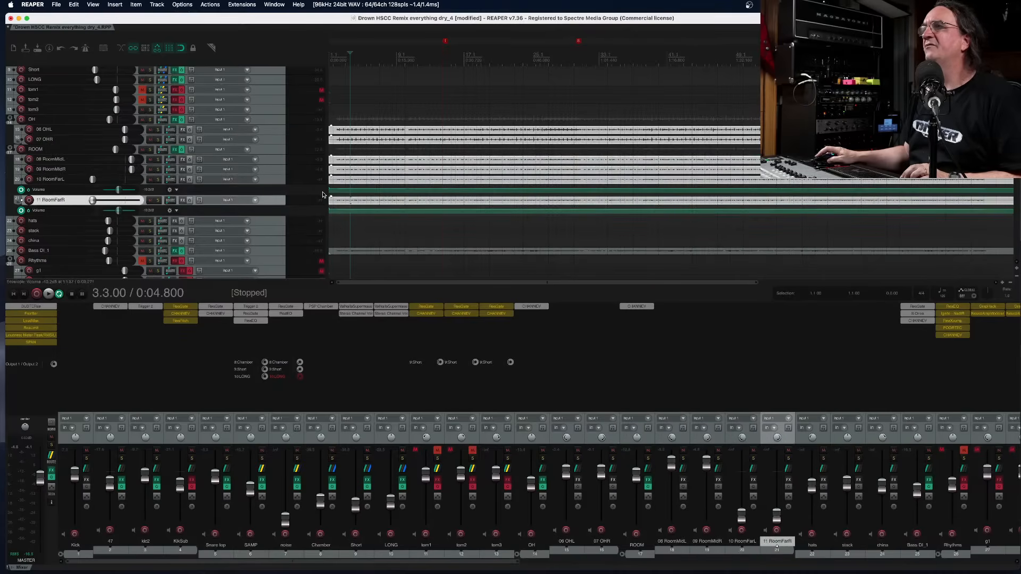
Hide the volume envelopes of the 10 RoomFarL and 11 RoomFarR tracks
{"action": "left_click", "coordinate": [268, 183]}
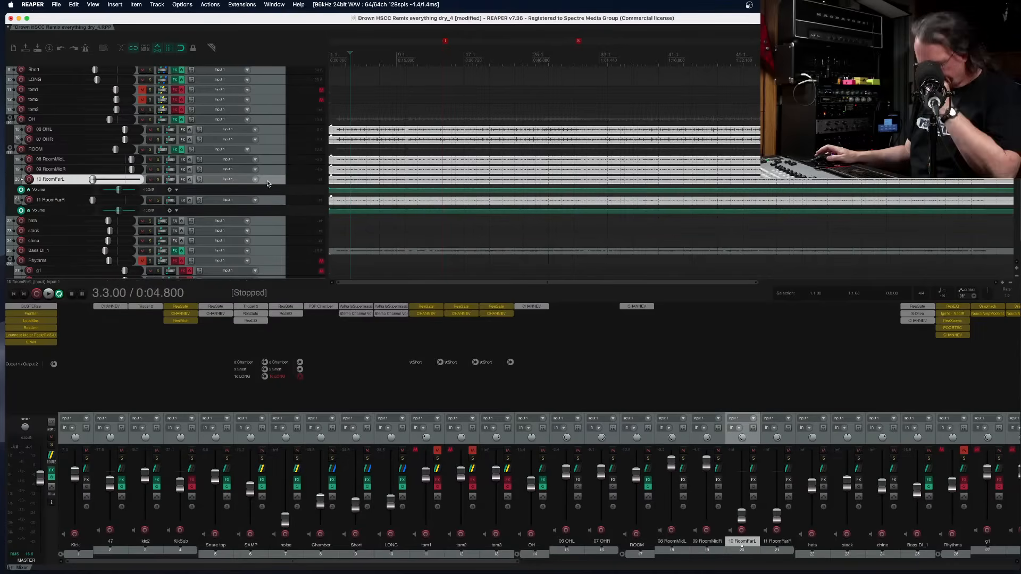
{"action": "key", "text": "v"}
{"action": "left_click", "coordinate": [271, 189]}
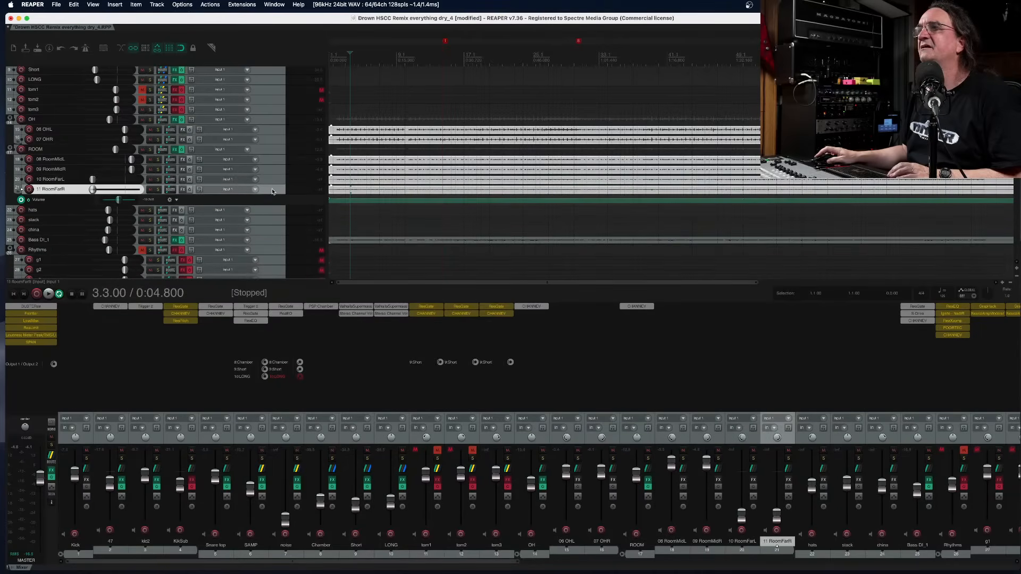
{"action": "key", "text": "v"}
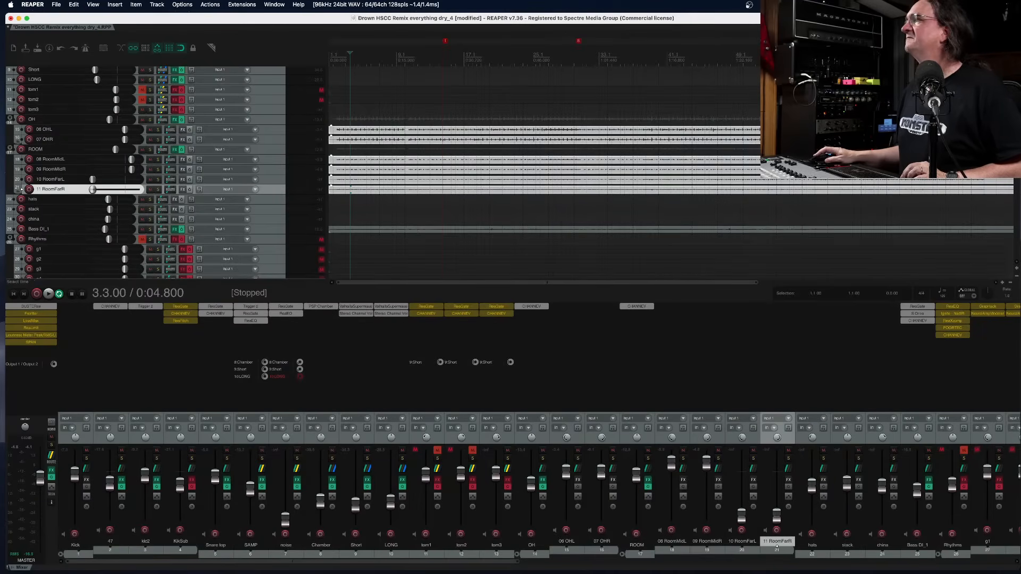
{"action": "scroll", "coordinate": [532, 173], "scroll_direction": "up", "scroll_amount": 3}
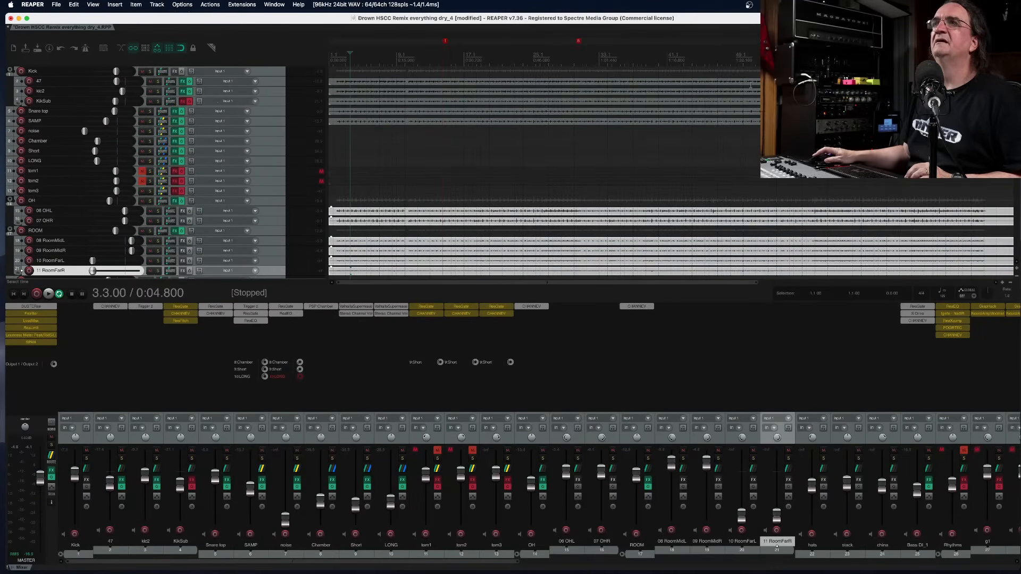
{"action": "right_click", "coordinate": [354, 112]}
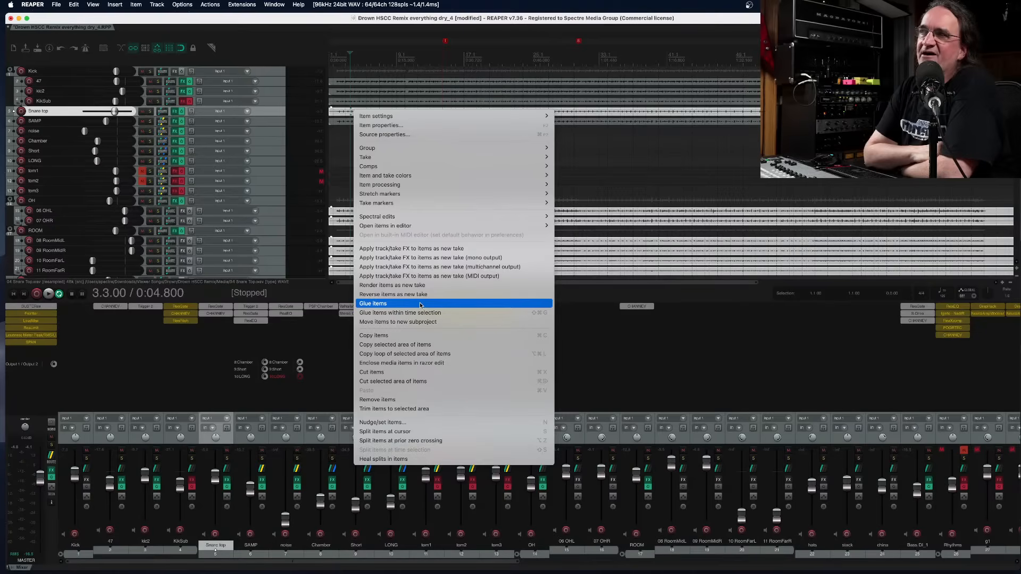
{"action": "left_click", "coordinate": [363, 65]}
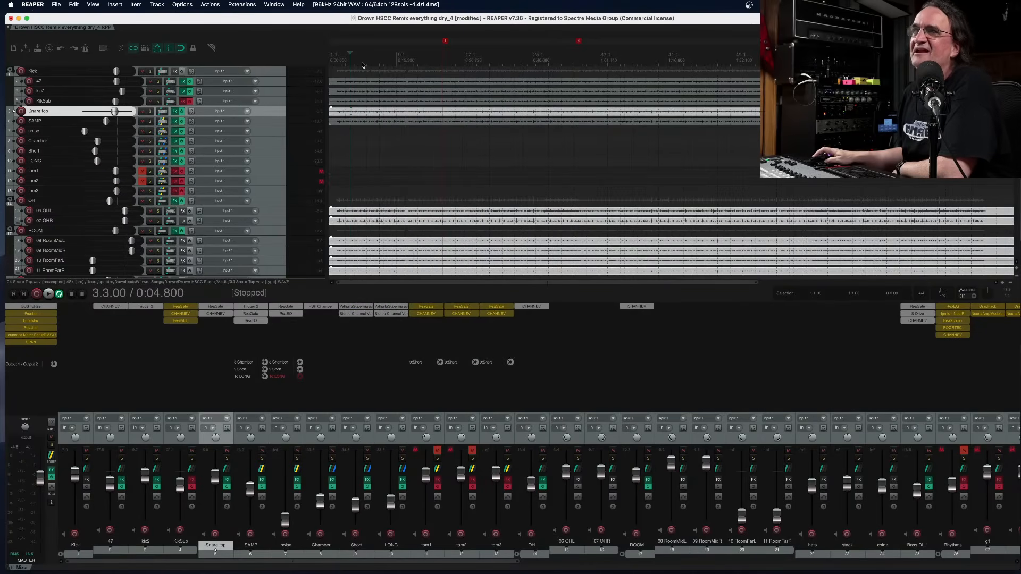
{"action": "left_click", "coordinate": [25, 5]}
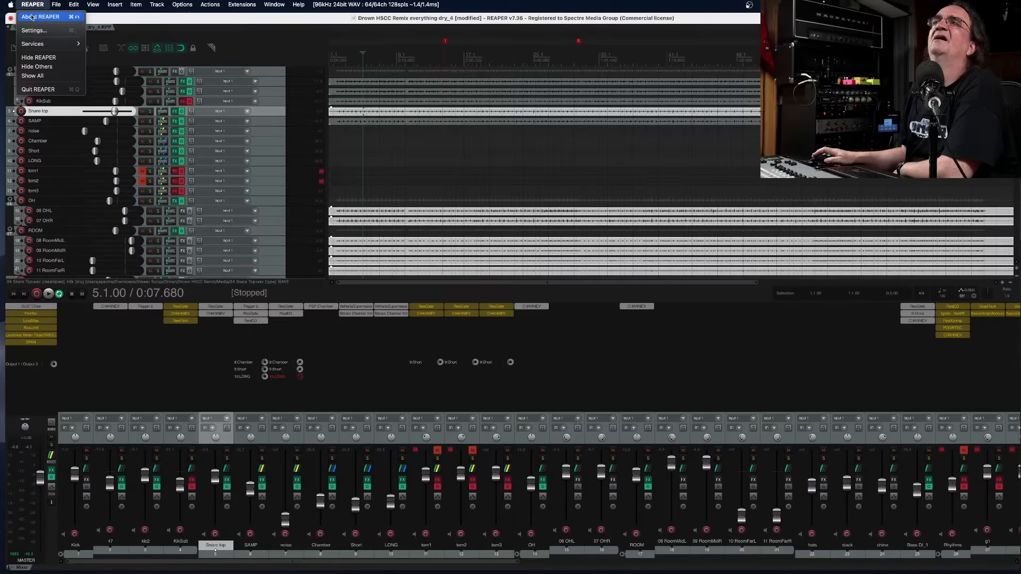
{"action": "left_click", "coordinate": [41, 18]}
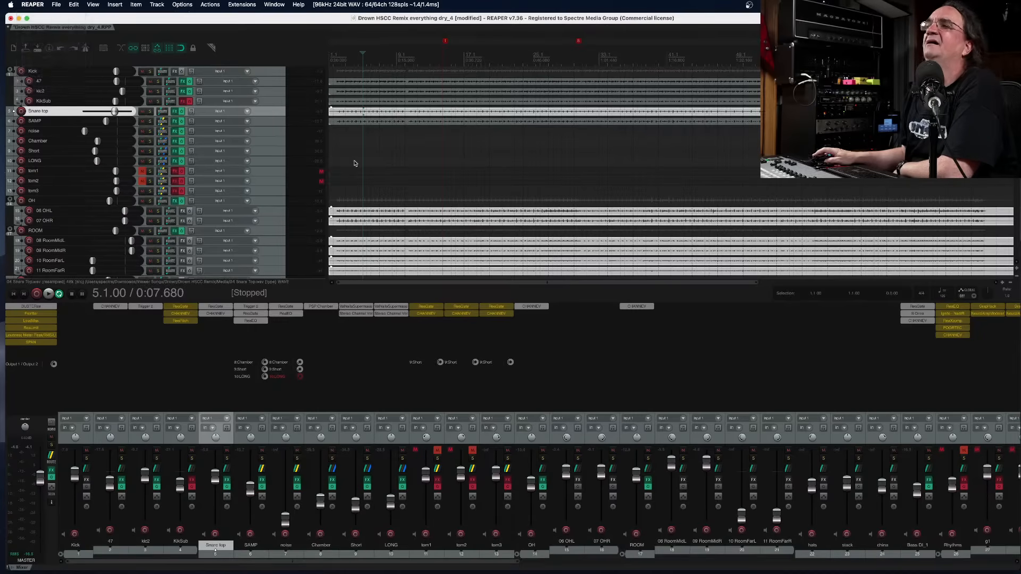
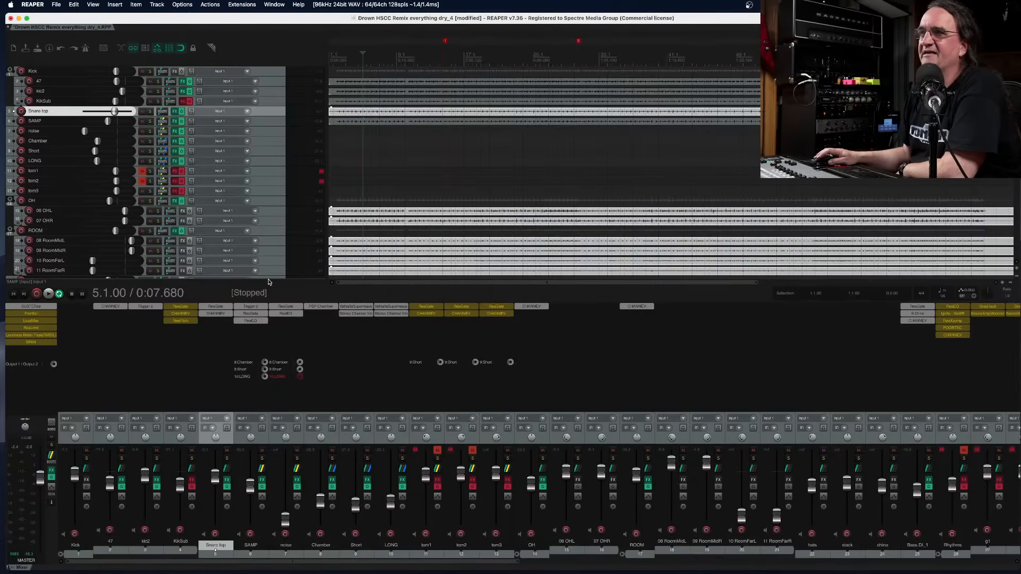
Open the ReaGate effect on the SAMP track
{"action": "left_click", "coordinate": [255, 315]}
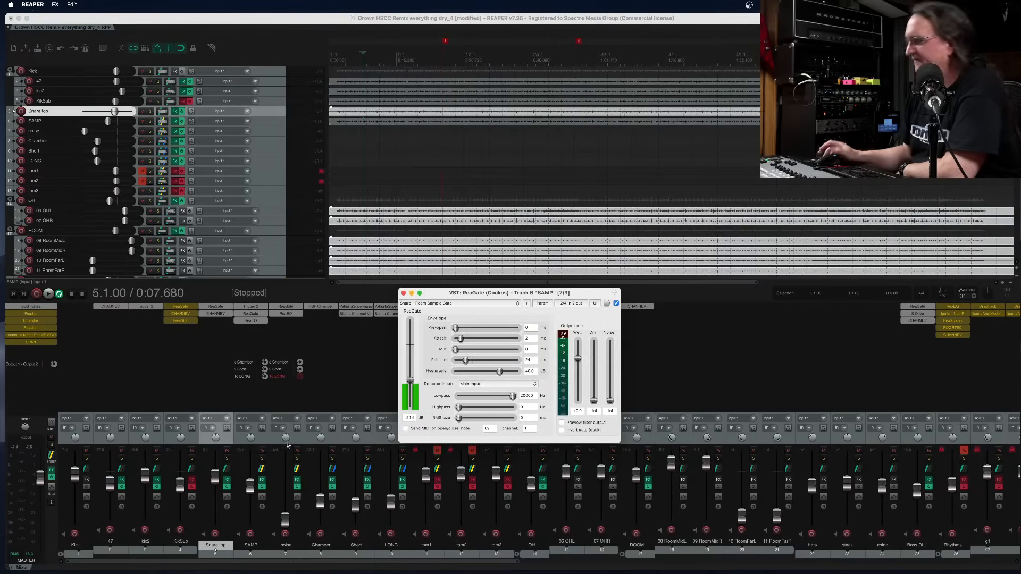
Play the mix and compare the SAMP track's ReaGate bypassed and active, then close the gate window
{"action": "key", "text": "space"}
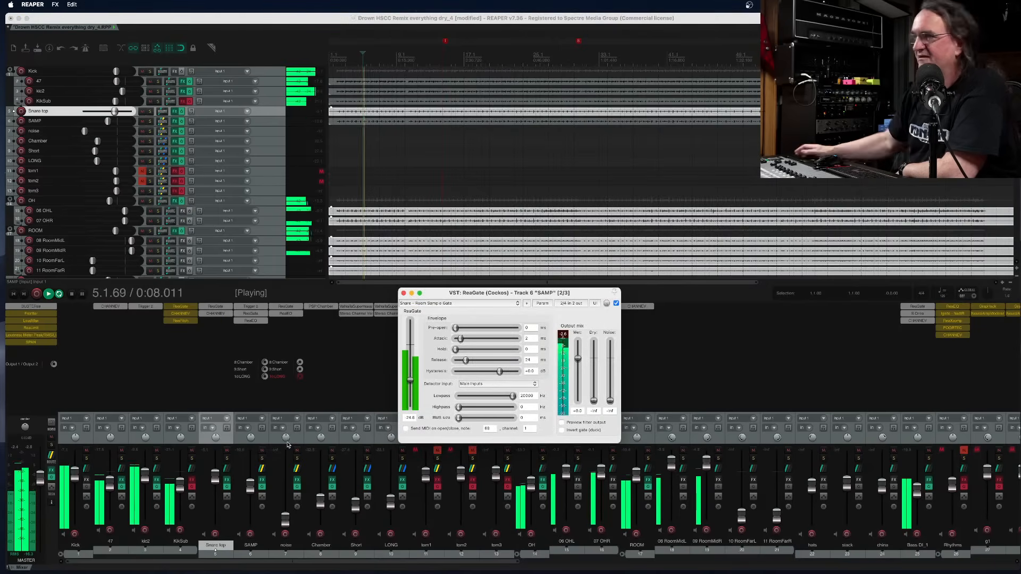
{"action": "left_click", "coordinate": [616, 303]}
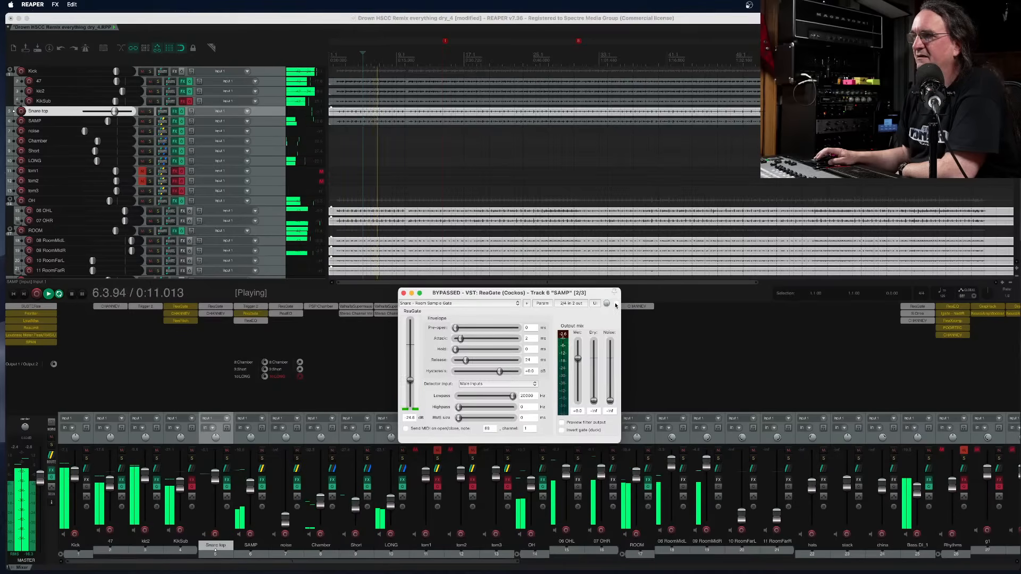
{"action": "left_click", "coordinate": [616, 303]}
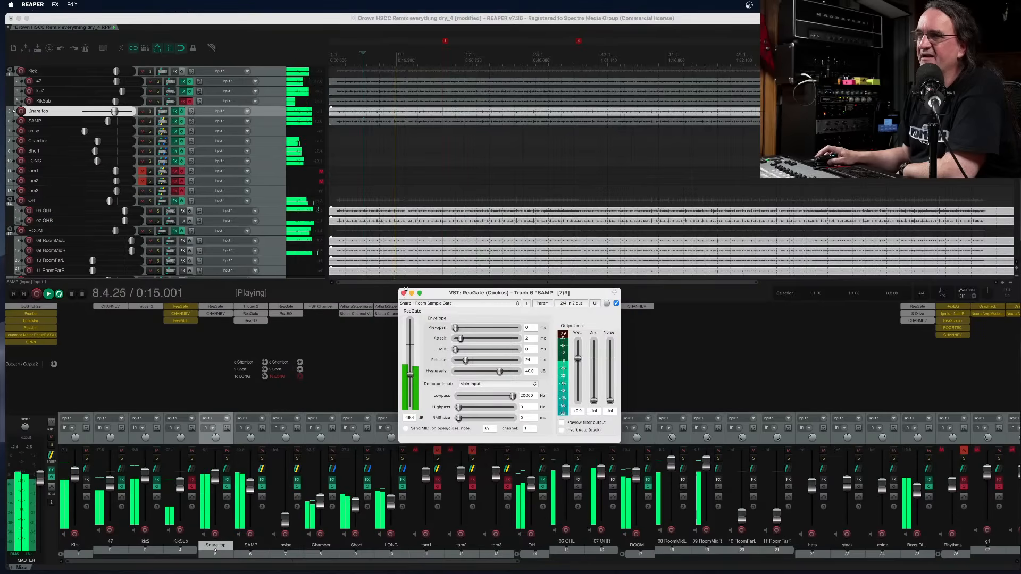
{"action": "left_click", "coordinate": [404, 294]}
Open the SAMP track's ReaEQ, compare it bypassed and active during playback, and close it
{"action": "left_click", "coordinate": [251, 321]}
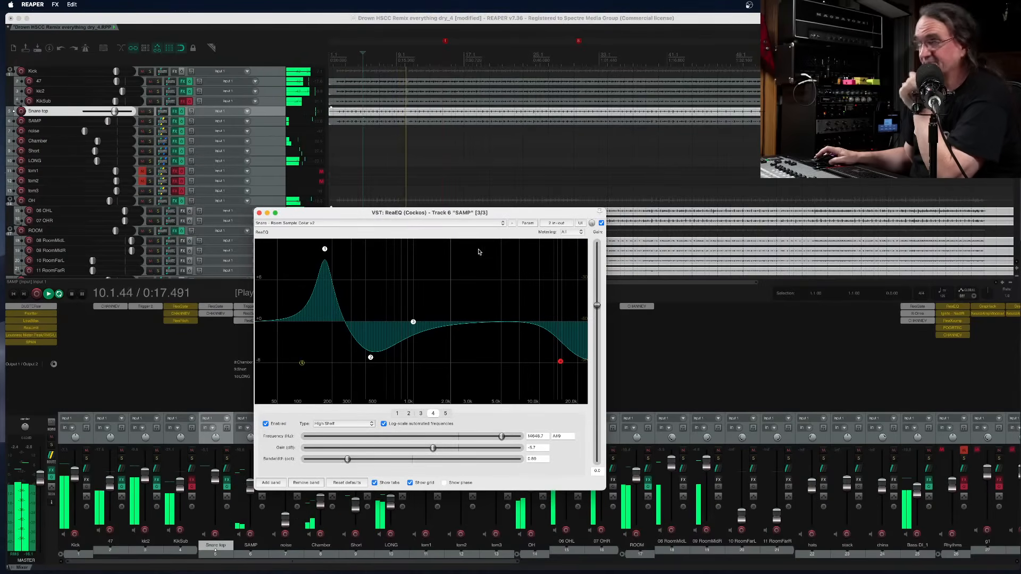
{"action": "left_click", "coordinate": [601, 223]}
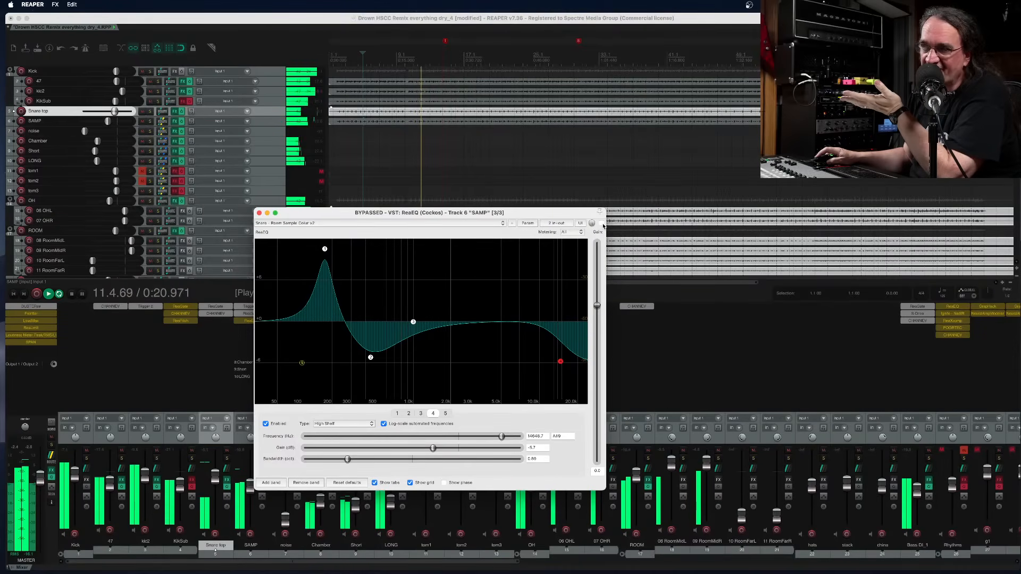
{"action": "left_click", "coordinate": [602, 223]}
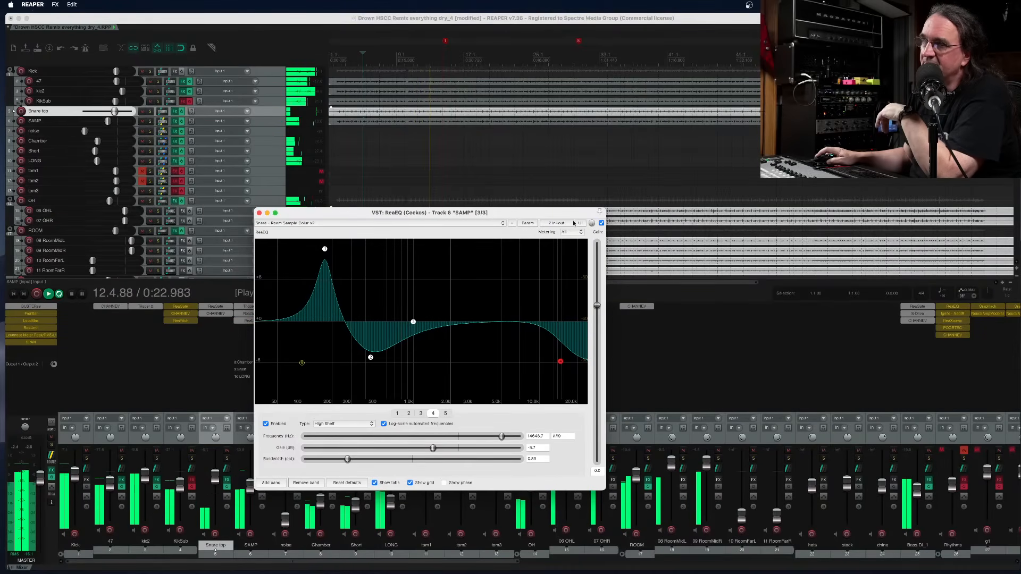
{"action": "left_click", "coordinate": [259, 213]}
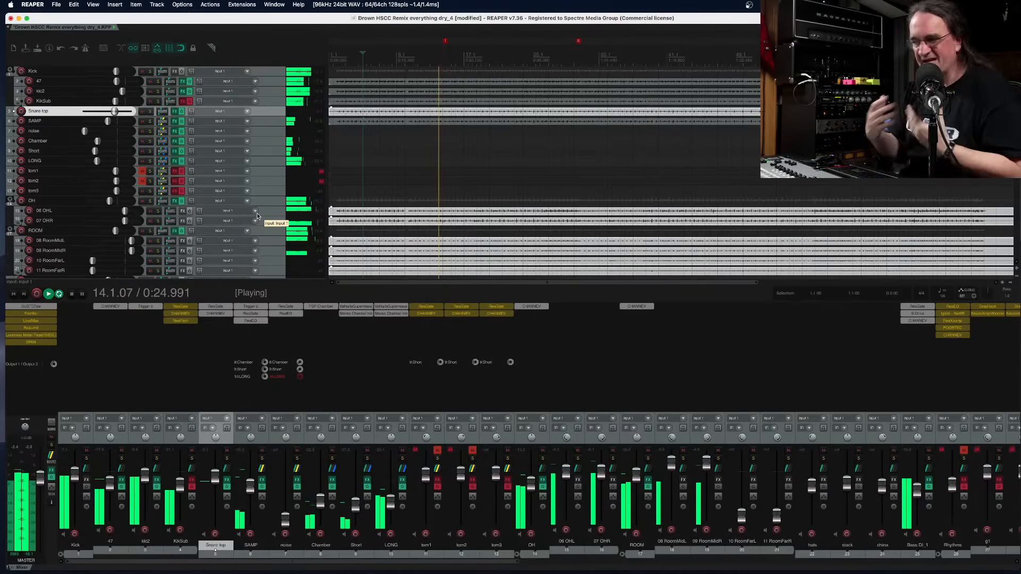
Replay from measure 5 with Snare top soloed, add SAMP to the solo, clear the solos and listen in the full mix
{"action": "key", "text": "space"}
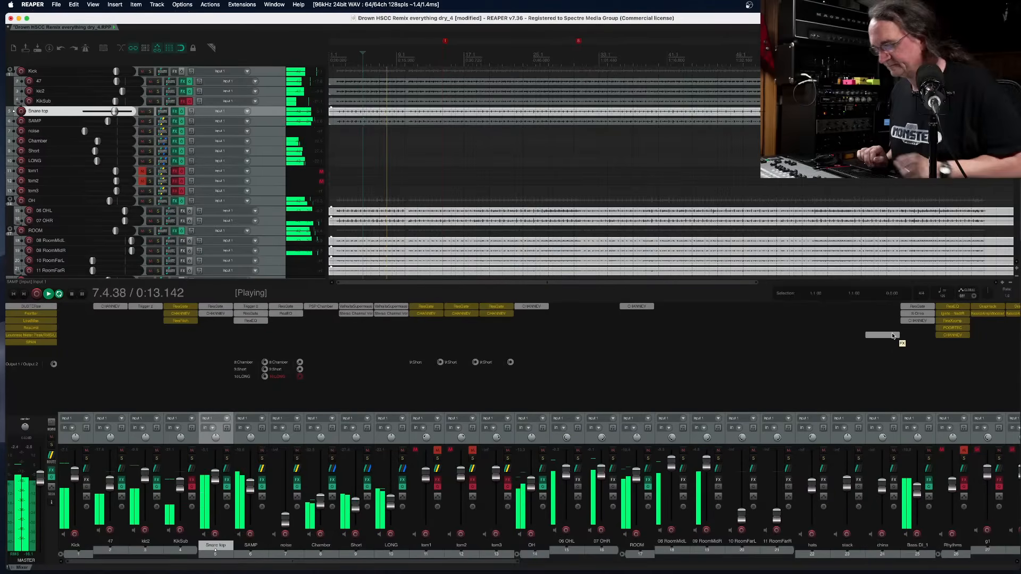
{"action": "key", "text": "F6"}
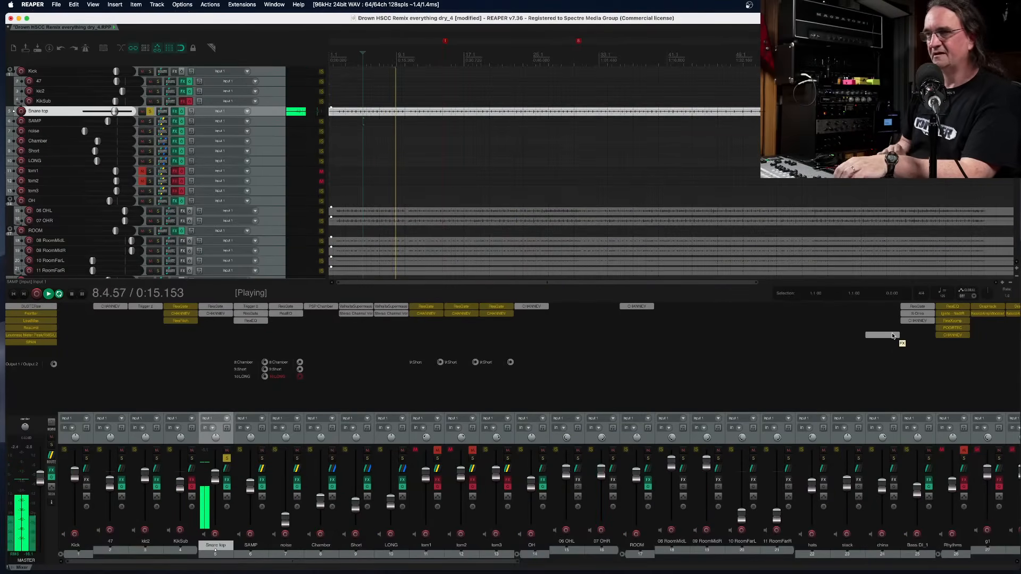
{"action": "key", "text": "F6"}
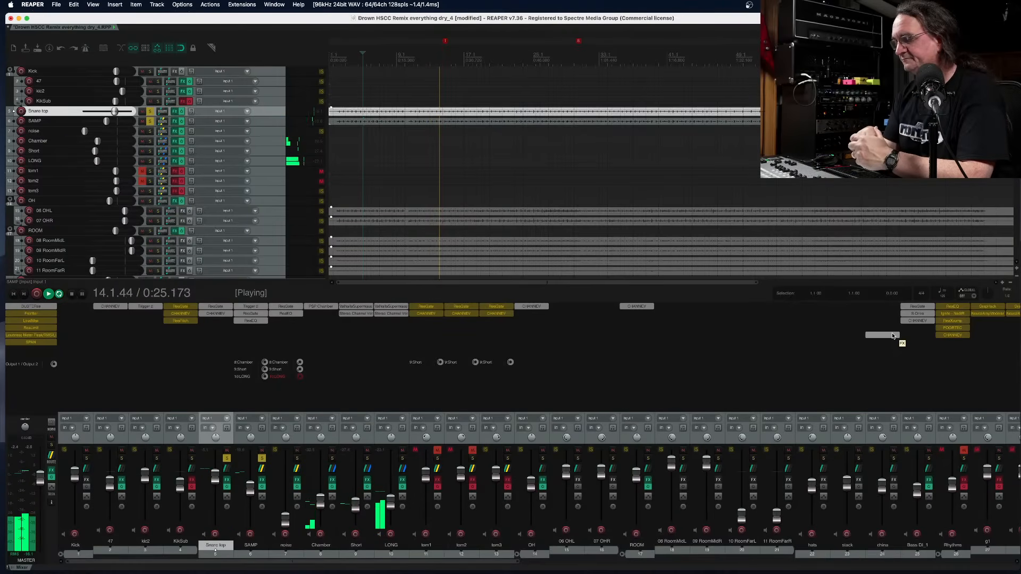
{"action": "key", "text": "alt+F6"}
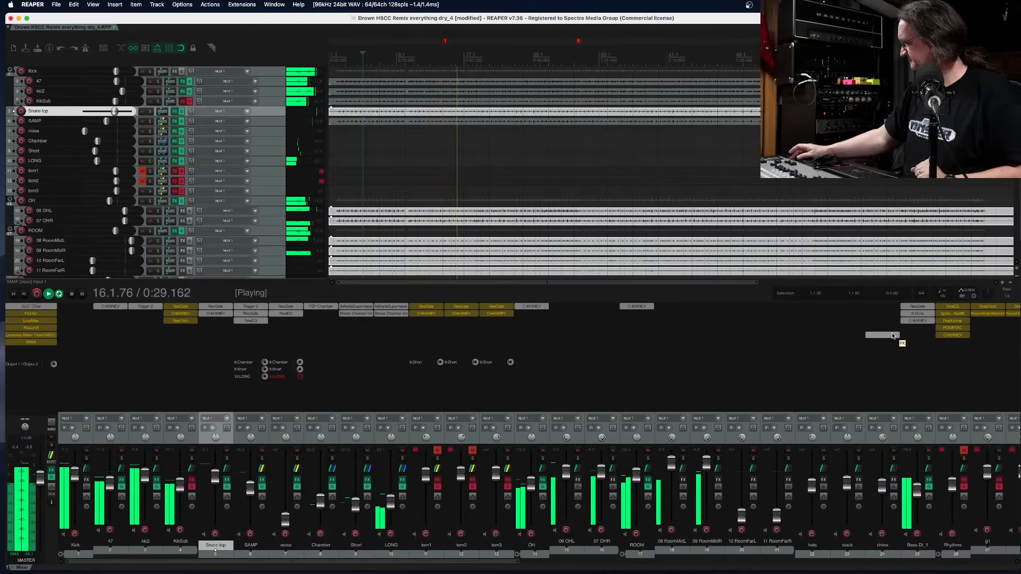
{"action": "key", "text": "space"}
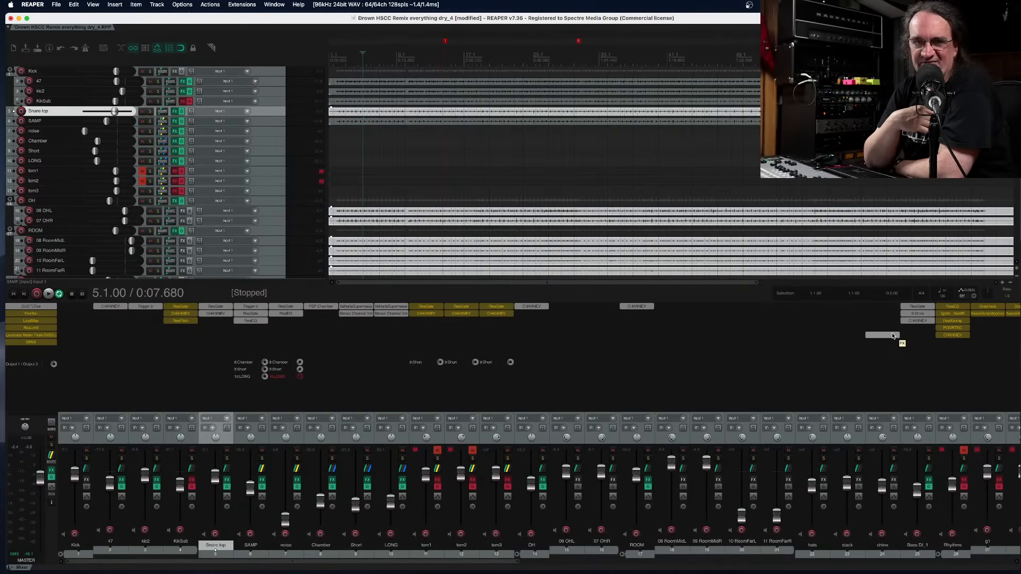
Replay the drums and bass from measure 5 several times to judge the balance of the snare sample
{"action": "key", "text": "space"}
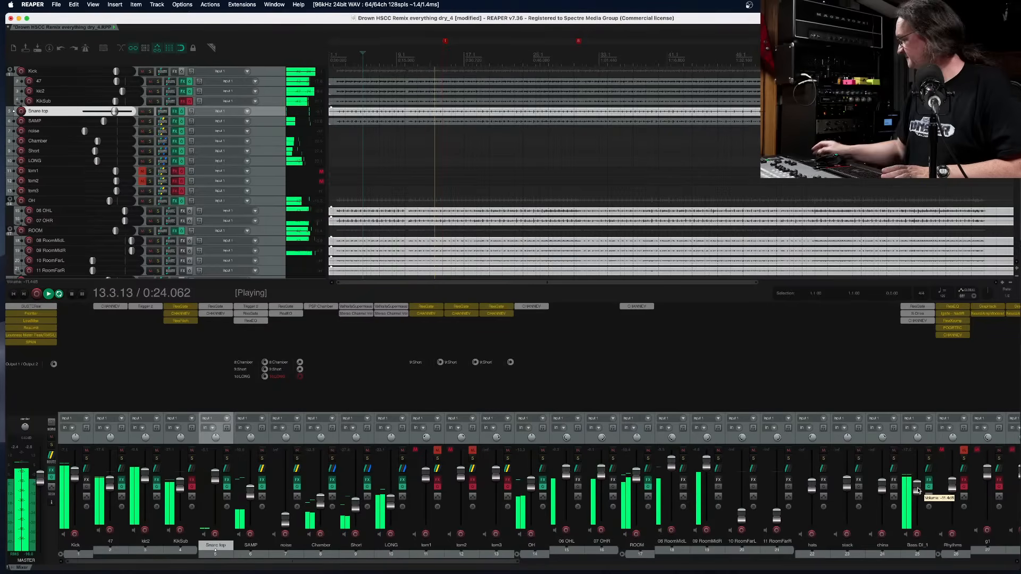
{"action": "key", "text": "space"}
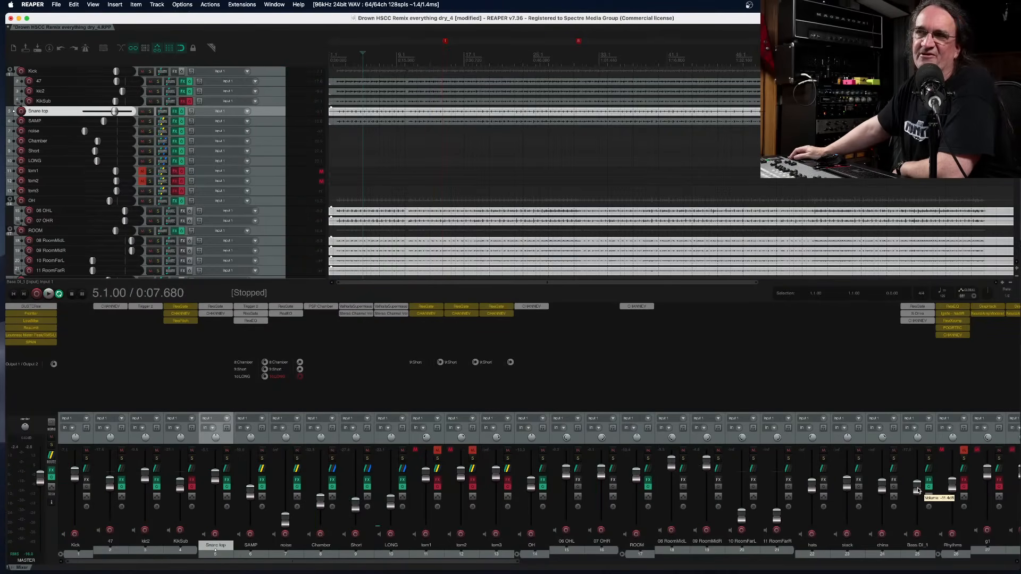
{"action": "key", "text": "space"}
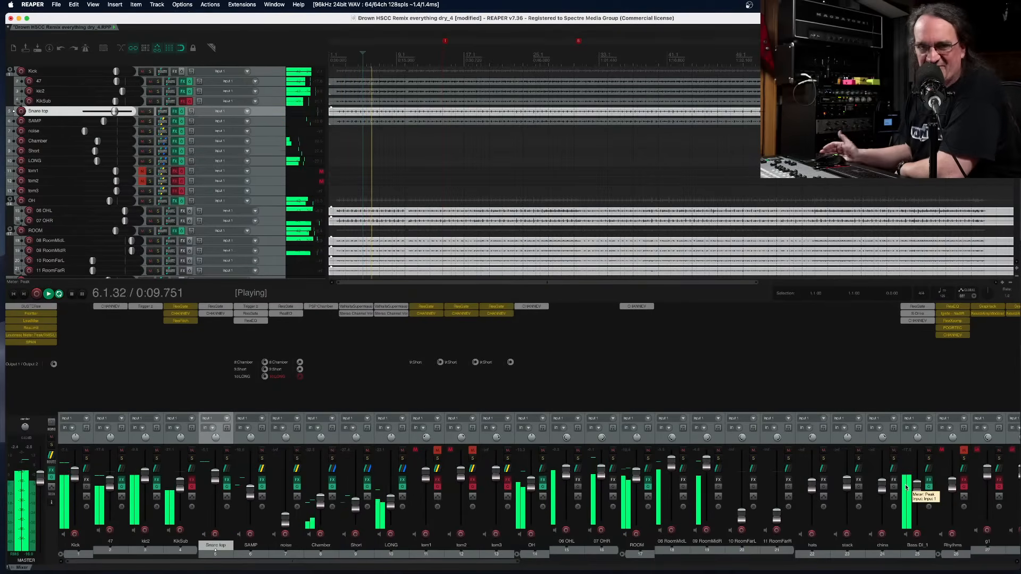
{"action": "key", "text": "space"}
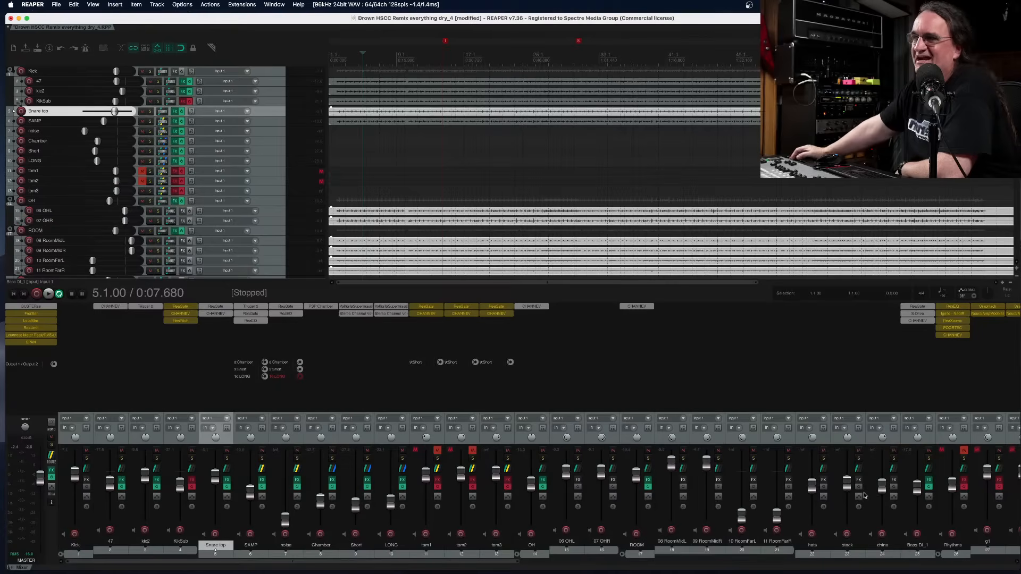
{"action": "key", "text": "space"}
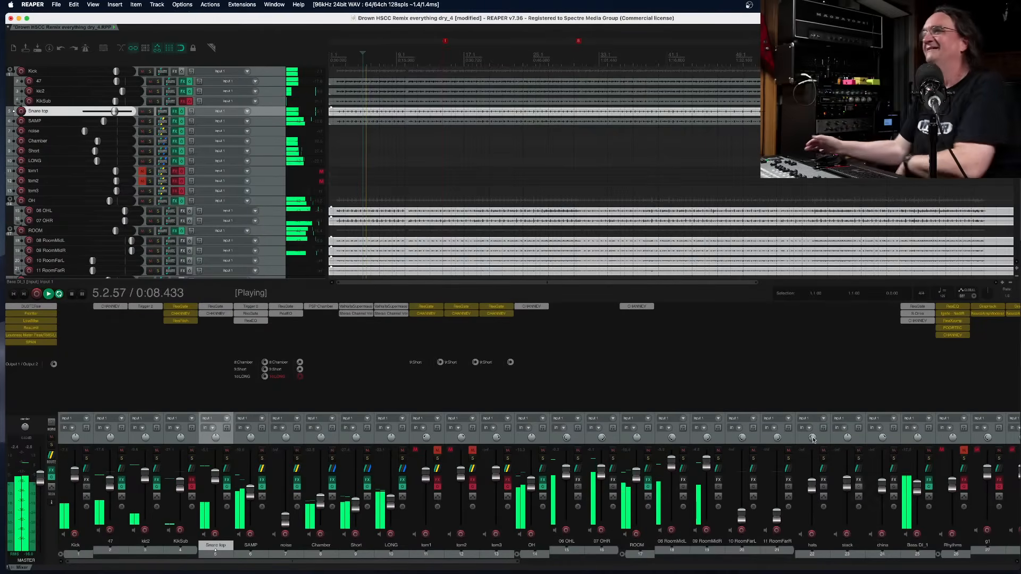
Go to the guitar tracks in the mixer and inspect the GrapHack equalizer on track g1
{"action": "left_click_drag", "start_coordinate": [515, 561], "coordinate": [746, 555]}
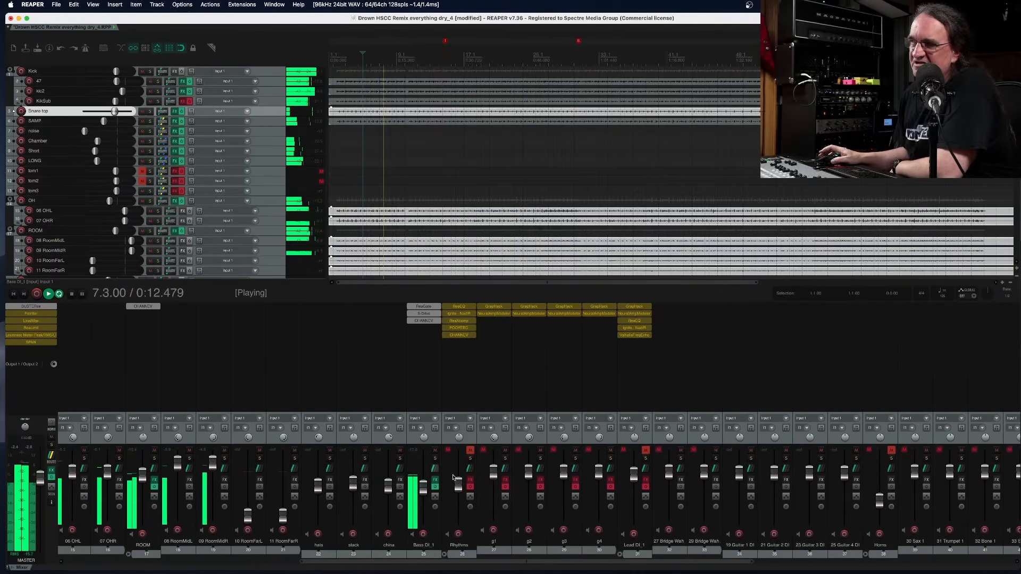
{"action": "left_click", "coordinate": [500, 307]}
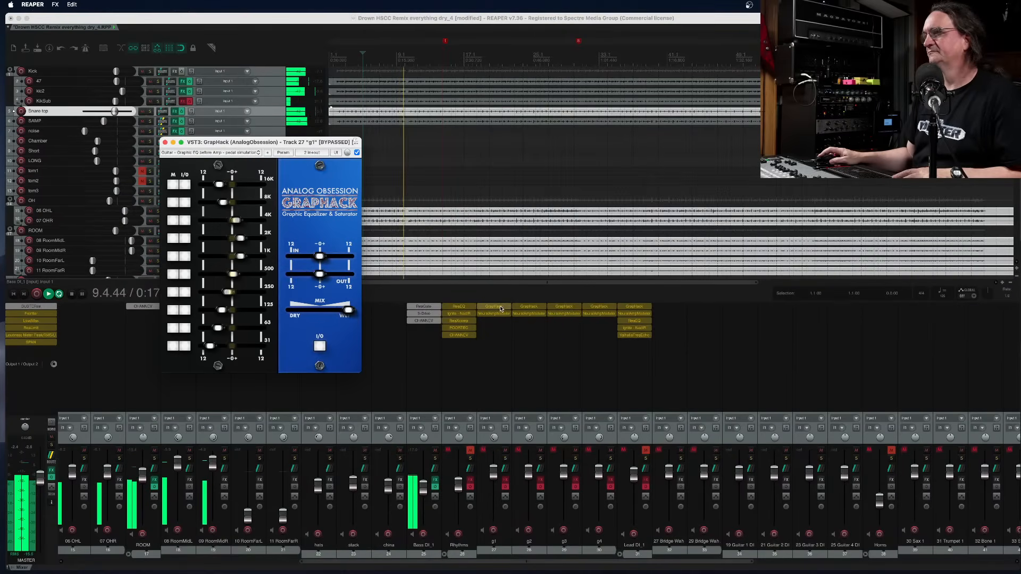
{"action": "left_click", "coordinate": [165, 143]}
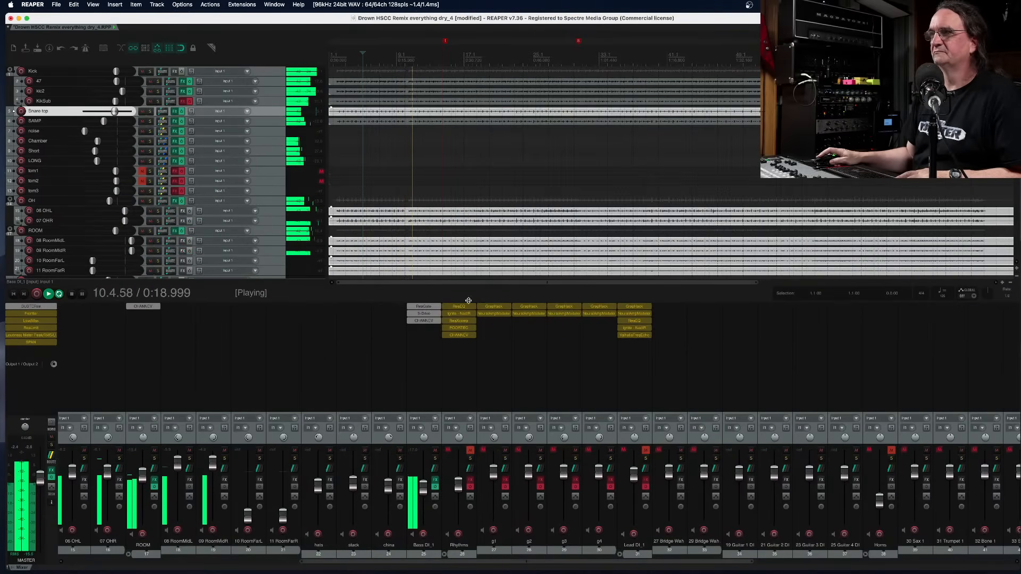
Delete the GrapHack and NeuralAmpModeler plug-ins from guitar tracks g1 to g4
{"action": "left_click", "coordinate": [527, 308], "text": "alt"}
{"action": "left_click", "coordinate": [528, 307], "text": "alt"}
{"action": "left_click", "coordinate": [569, 307], "text": "alt"}
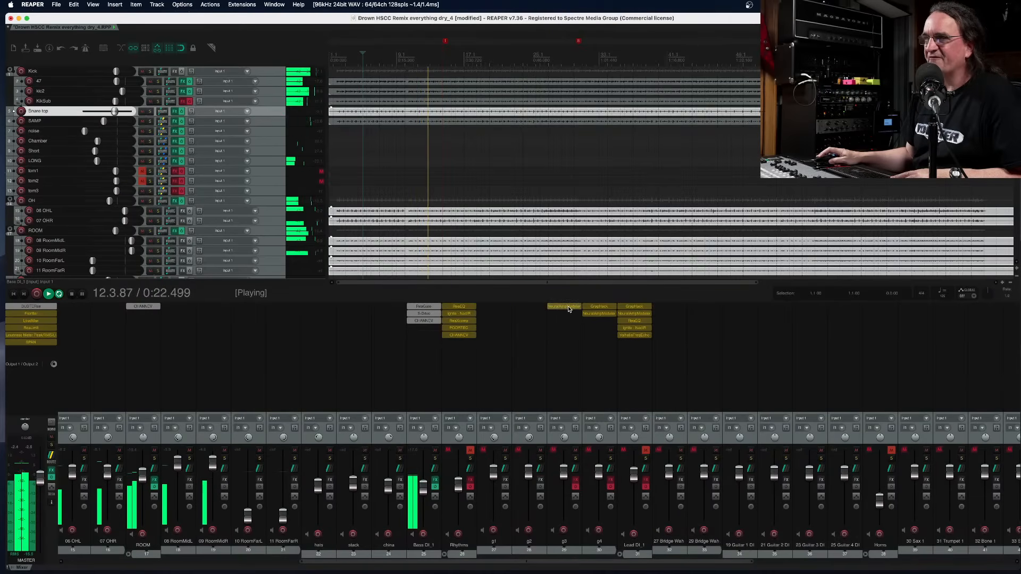
{"action": "left_click", "coordinate": [568, 307], "text": "alt"}
{"action": "left_click", "coordinate": [600, 308], "text": "alt"}
{"action": "left_click", "coordinate": [600, 308], "text": "alt"}
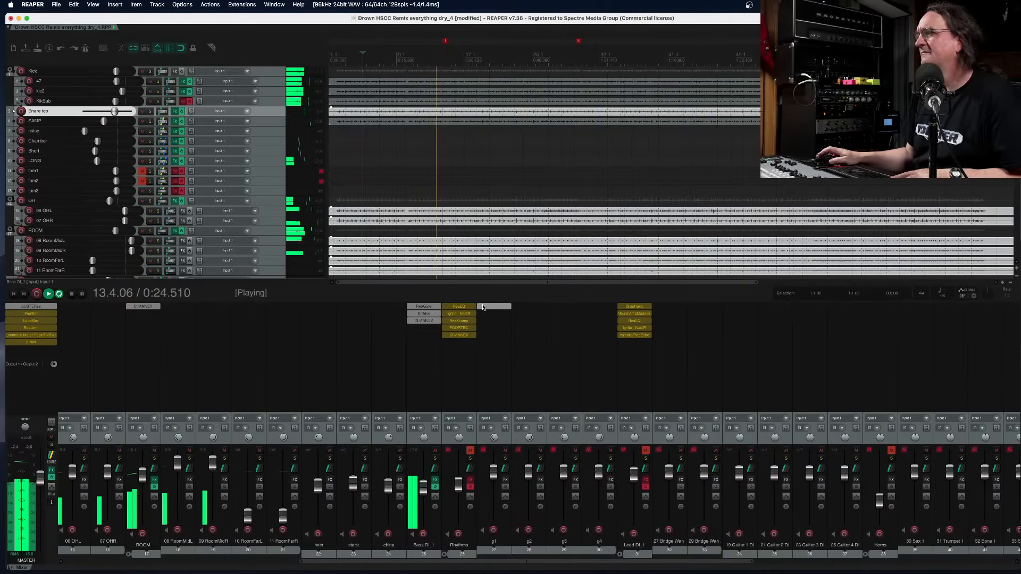
Delete the first three effects on the Rhythms track, keeping only its last two plug-ins
{"action": "left_click", "coordinate": [461, 306], "text": "alt"}
{"action": "left_click", "coordinate": [461, 307], "text": "alt"}
{"action": "left_click", "coordinate": [461, 307], "text": "alt"}
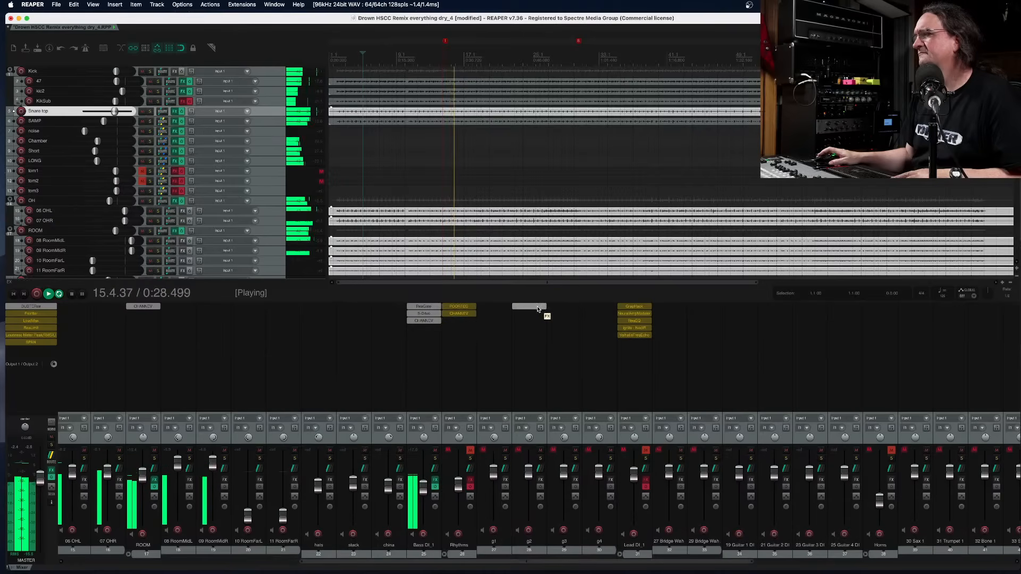
Add the Morning Wood - Mix Ready FX chain from Mix Ready Amps to track g1
{"action": "right_click", "coordinate": [493, 308]}
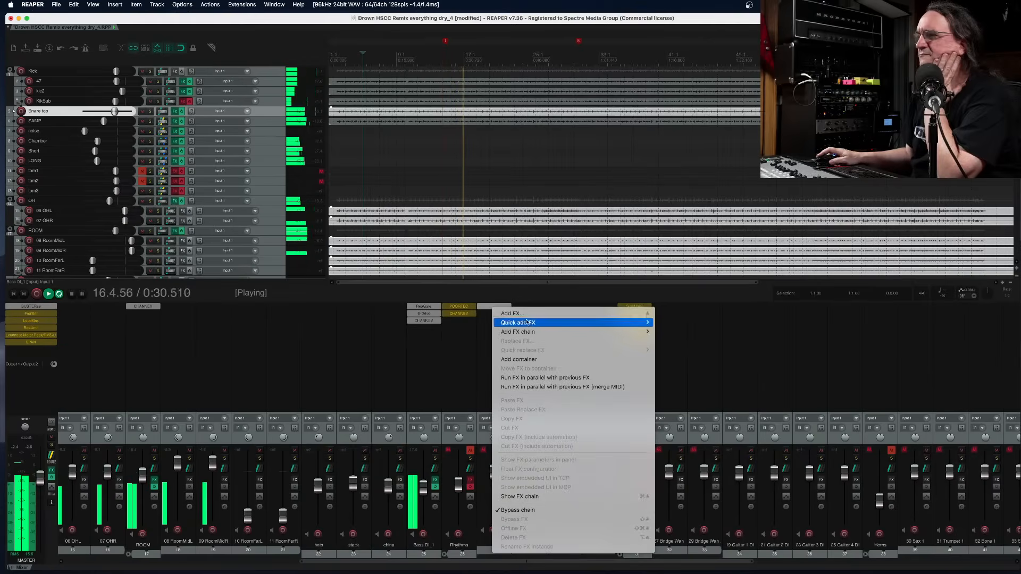
{"action": "mouse_move", "coordinate": [529, 335]}
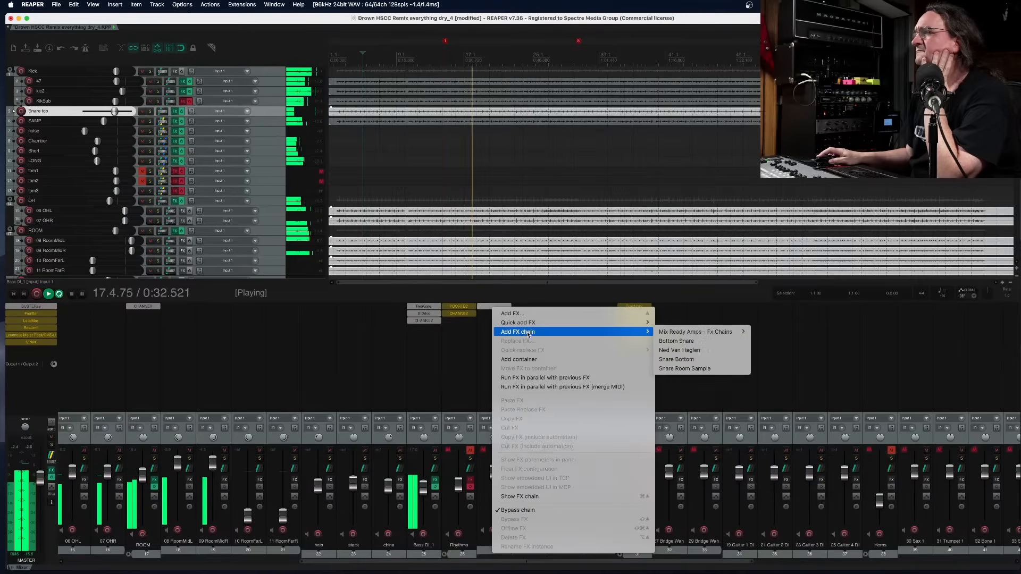
{"action": "mouse_move", "coordinate": [715, 336]}
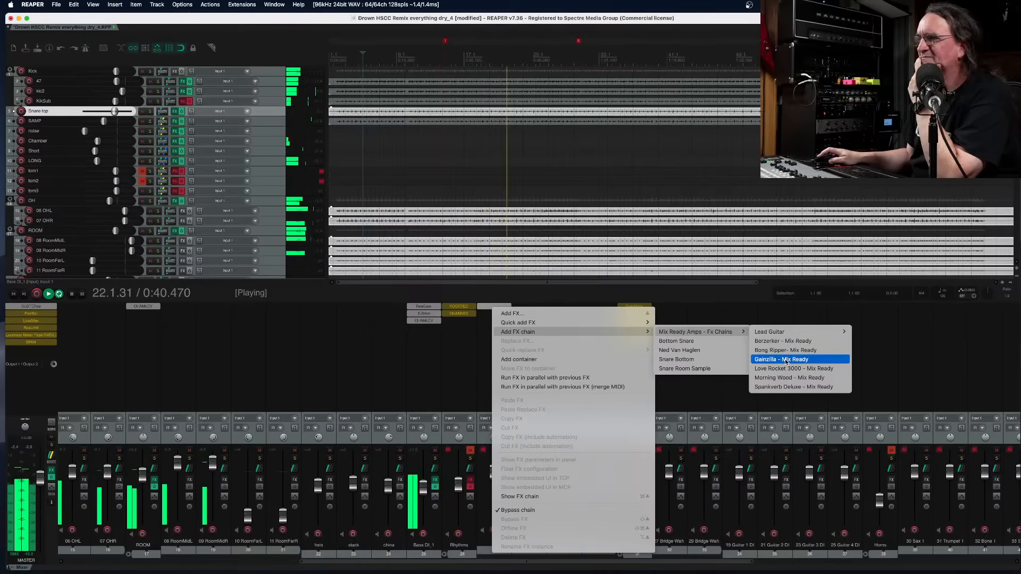
{"action": "left_click", "coordinate": [782, 378]}
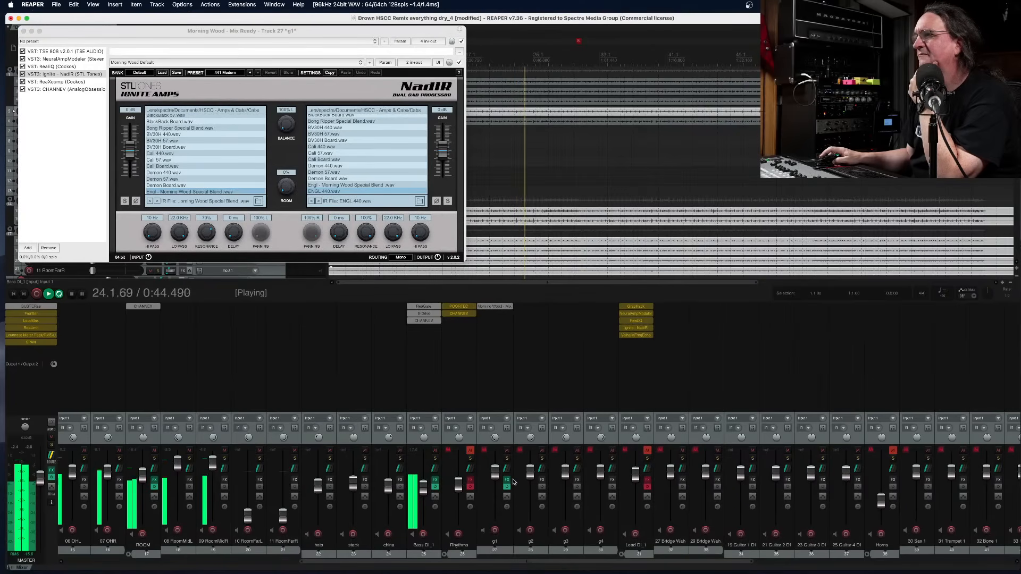
Solo track g1, unmute the Rhythms track to hear the new amp tone, and end the solo
{"action": "left_click", "coordinate": [507, 458]}
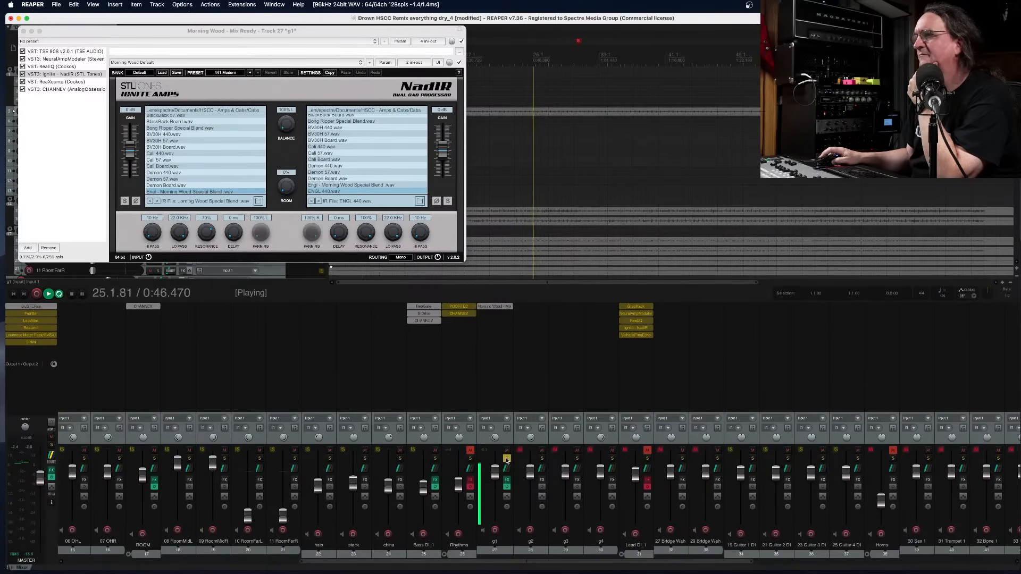
{"action": "left_click", "coordinate": [471, 451]}
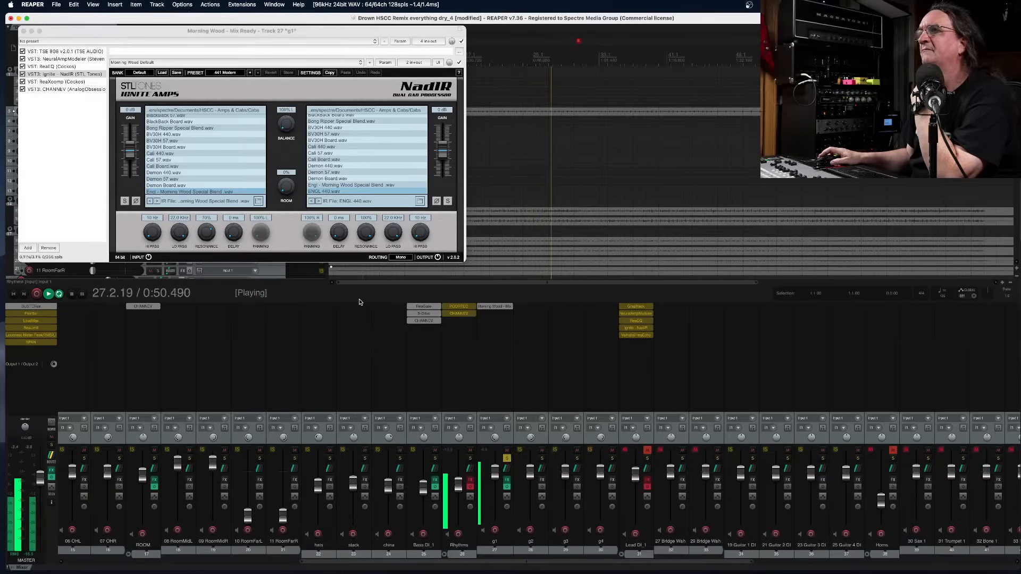
{"action": "left_click", "coordinate": [507, 459]}
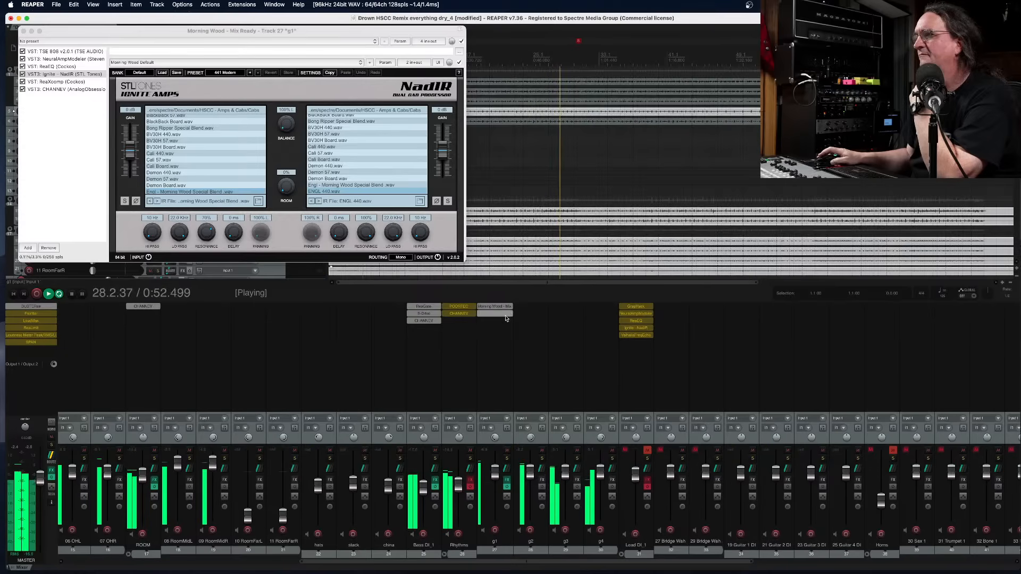
Copy the Morning Wood FX chain from g1 to g2 and close the g1 chain window
{"action": "left_click_drag", "start_coordinate": [495, 307], "coordinate": [545, 312]}
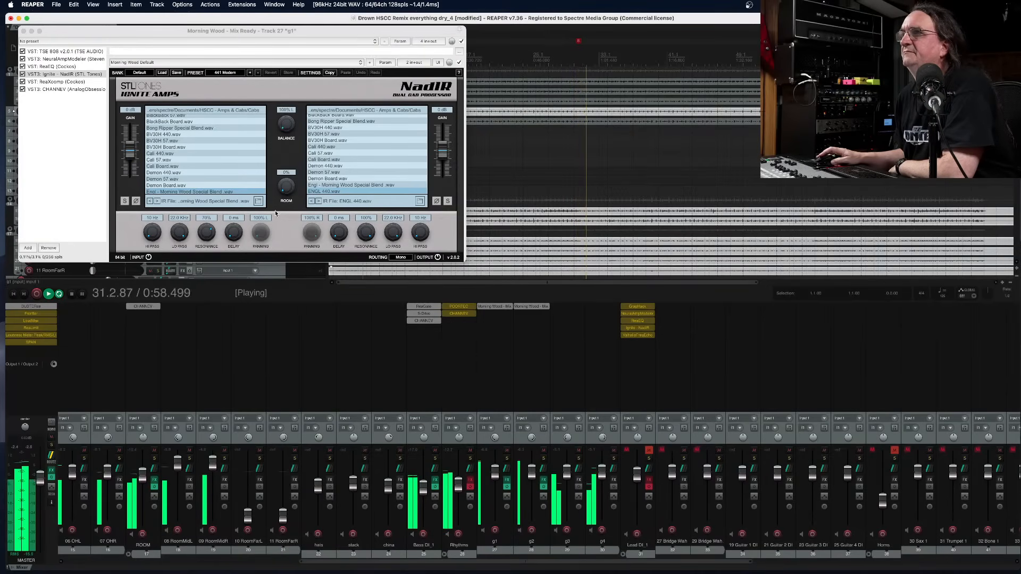
{"action": "left_click", "coordinate": [203, 39]}
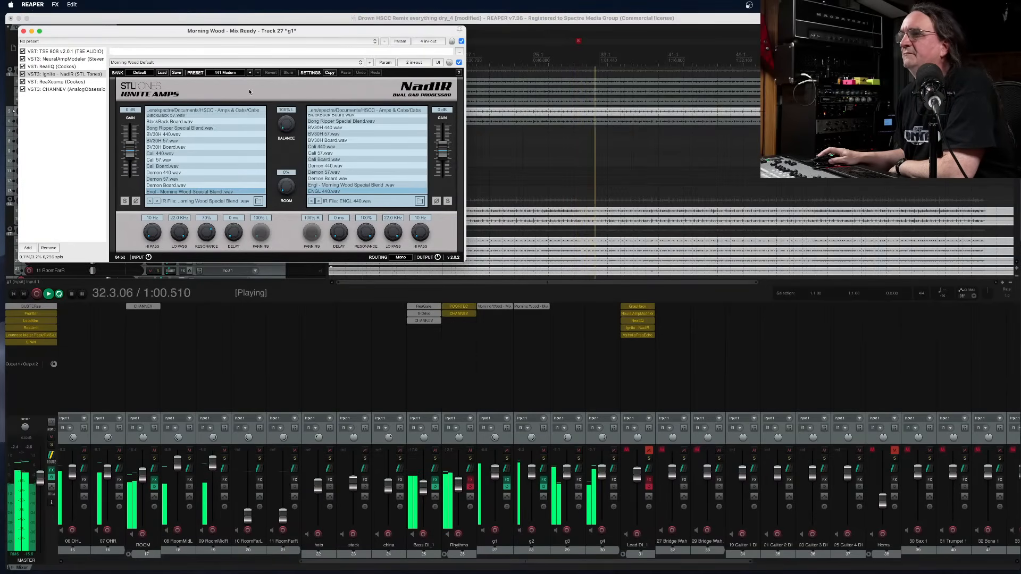
{"action": "left_click_drag", "start_coordinate": [202, 39], "coordinate": [261, 62]}
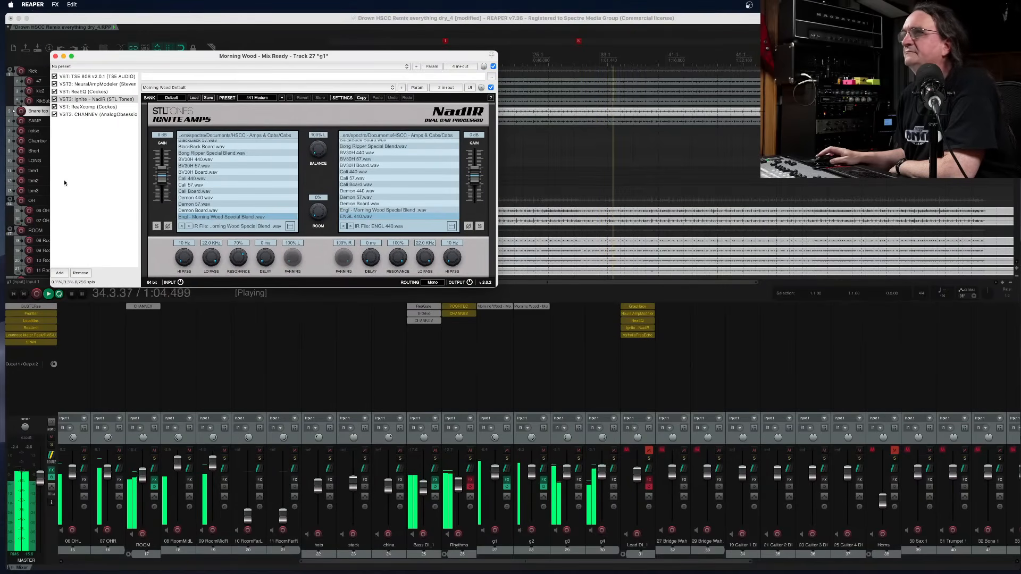
{"action": "left_click", "coordinate": [56, 56]}
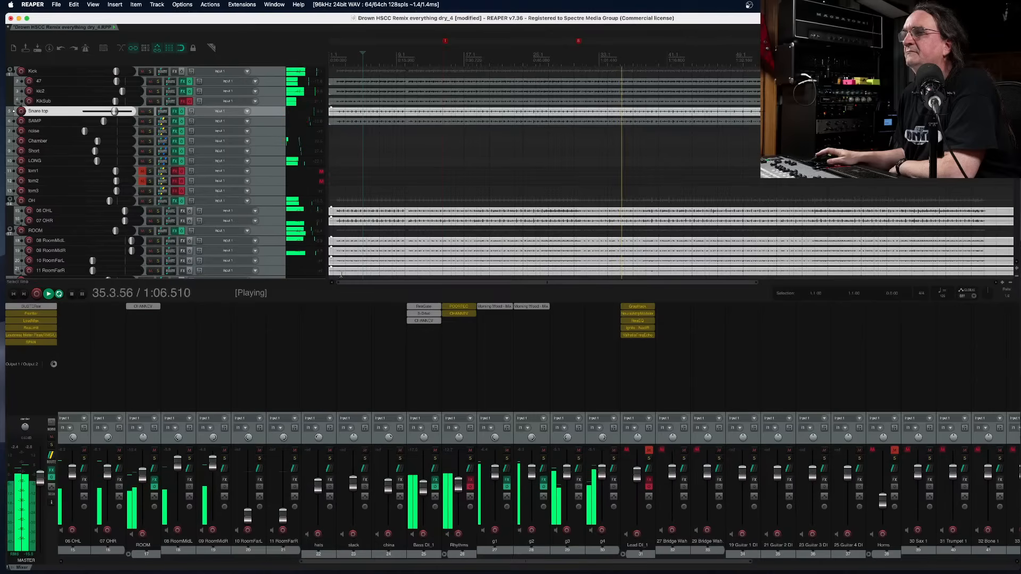
Solo track g3 and add the Love Rocket 3000 - Mix Ready FX chain from Mix Ready Amps to it
{"action": "left_click", "coordinate": [578, 459]}
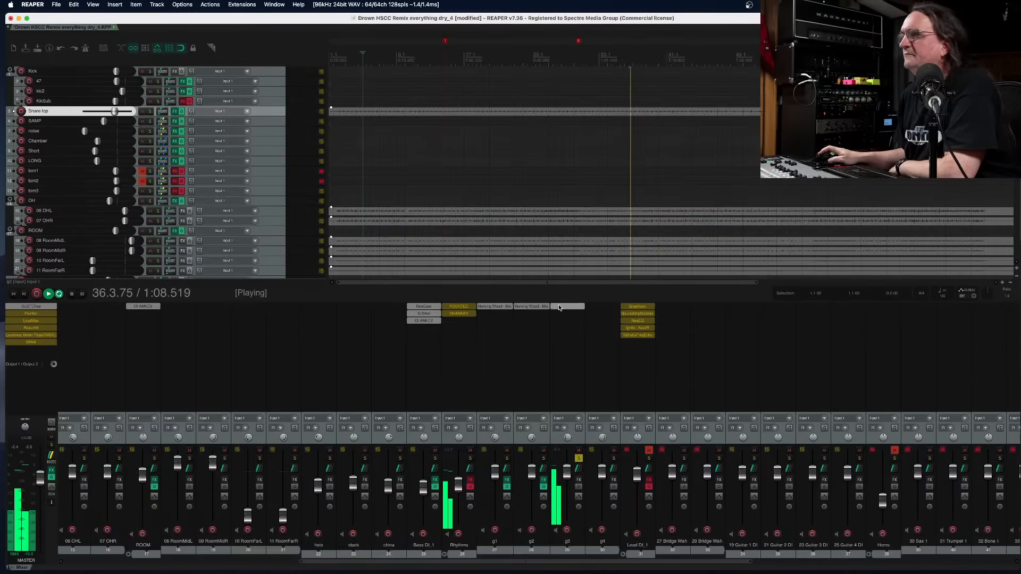
{"action": "right_click", "coordinate": [563, 311]}
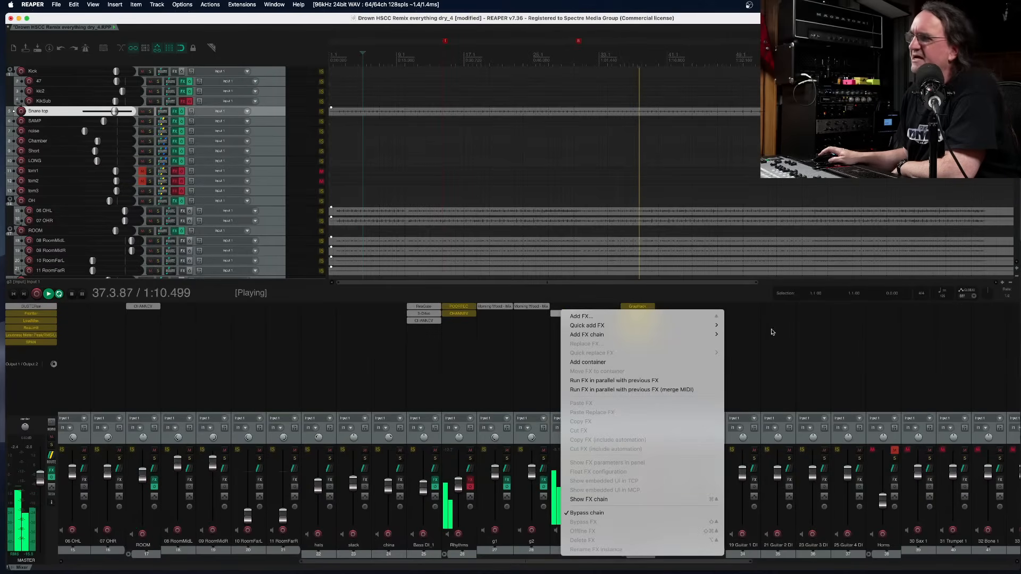
{"action": "mouse_move", "coordinate": [639, 333]}
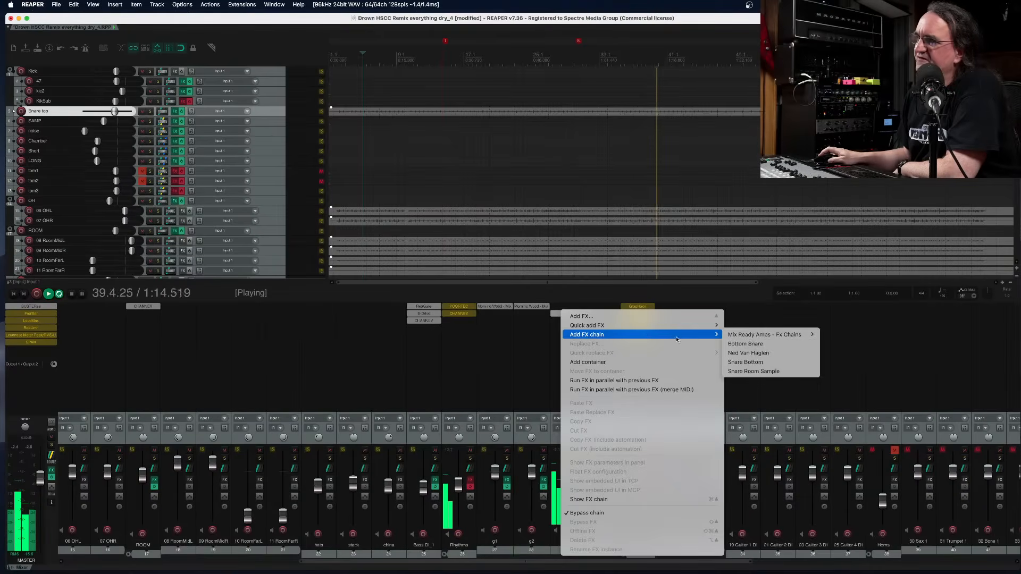
{"action": "mouse_move", "coordinate": [772, 335]}
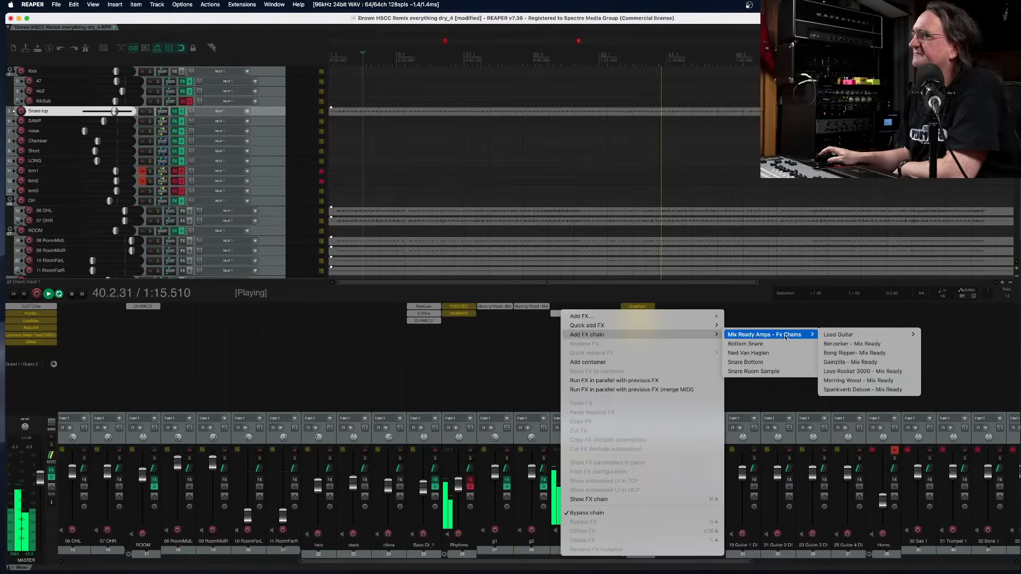
{"action": "left_click", "coordinate": [852, 373]}
{"action": "left_click", "coordinate": [584, 483]}
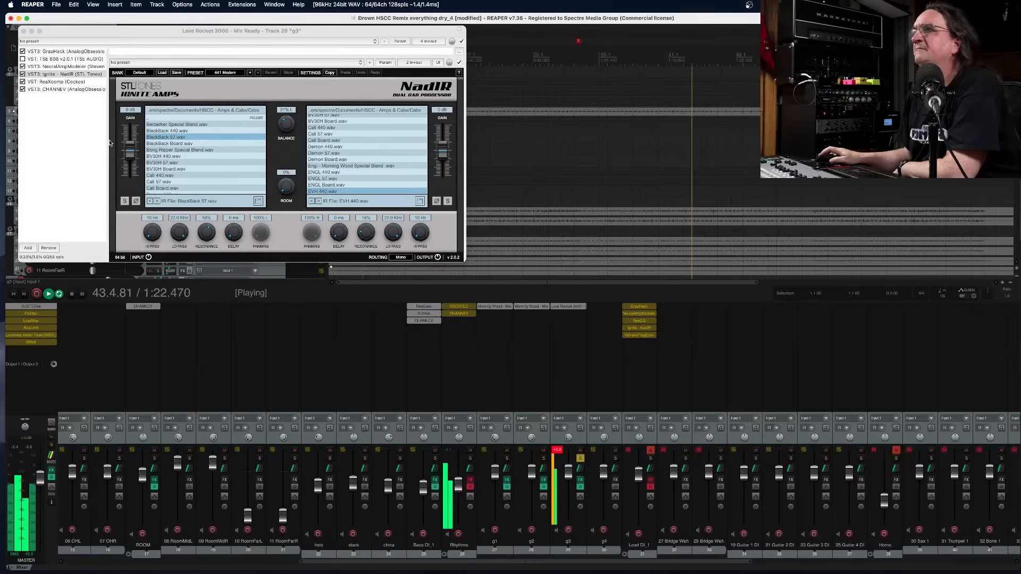
Bypass TSE 808 in g3's chain and load 04 Love Rocket 3000.nam from the HSCC - Amps & Cabs Amps folder into NeuralAmpModeler
{"action": "left_click", "coordinate": [22, 59]}
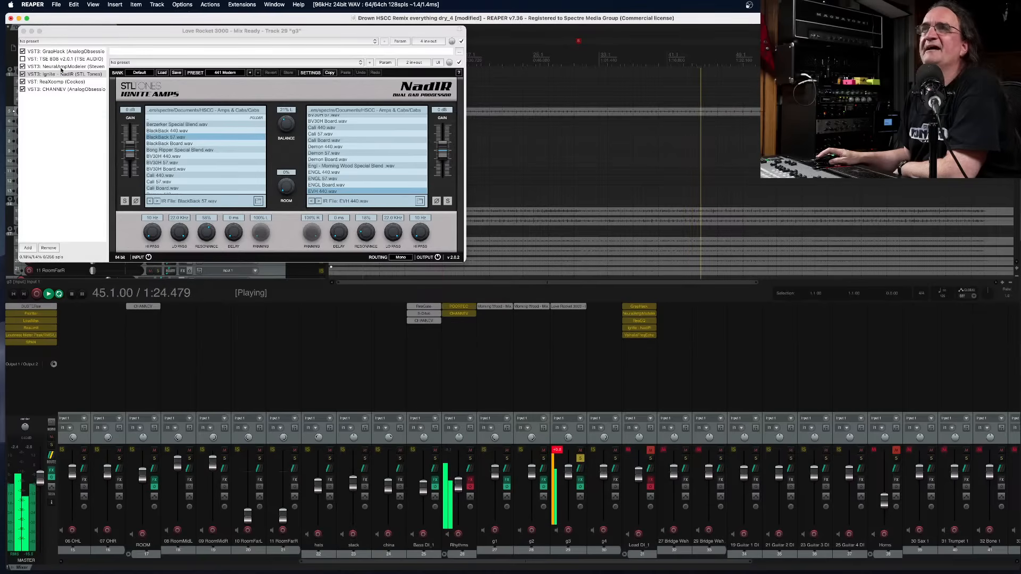
{"action": "left_click", "coordinate": [60, 66]}
{"action": "left_click", "coordinate": [152, 199]}
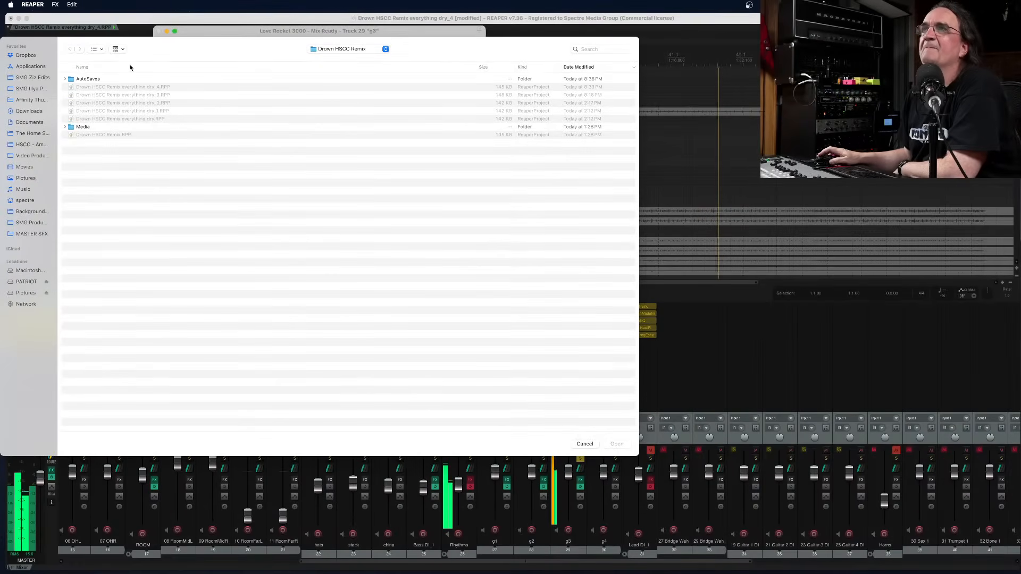
{"action": "left_click", "coordinate": [46, 146]}
{"action": "double_click", "coordinate": [170, 94]}
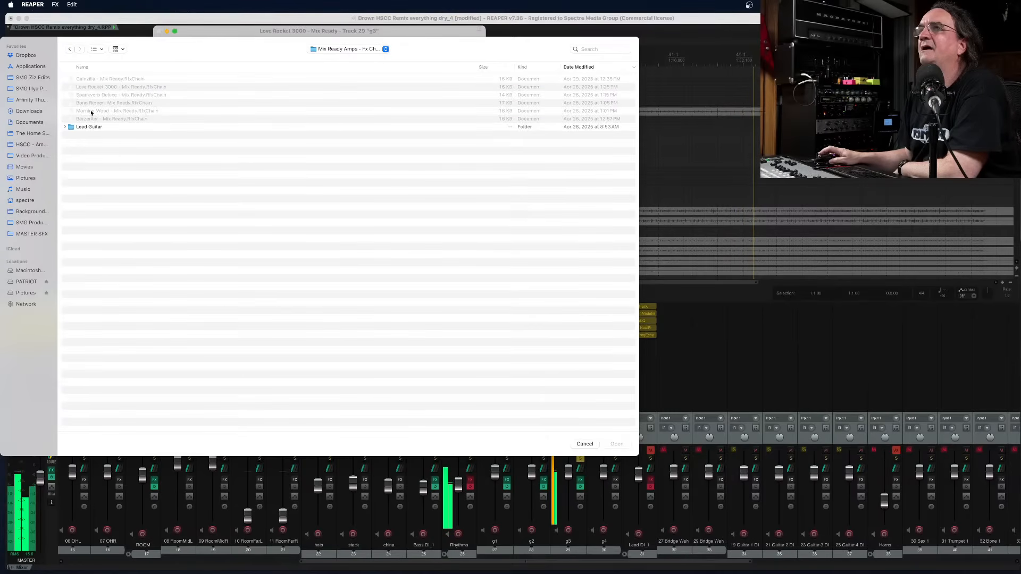
{"action": "left_click", "coordinate": [349, 49]}
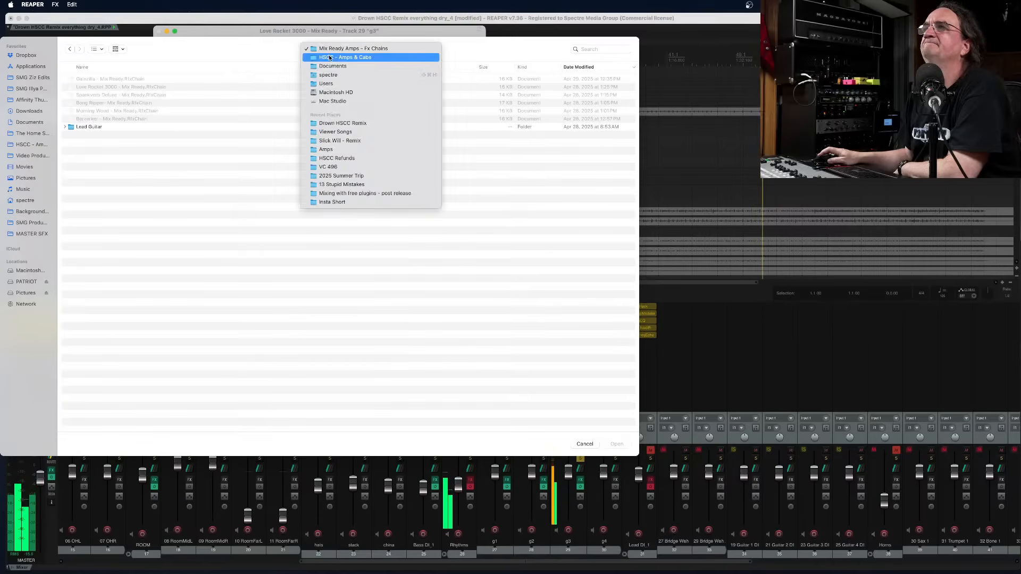
{"action": "left_click", "coordinate": [343, 57]}
{"action": "double_click", "coordinate": [106, 103]}
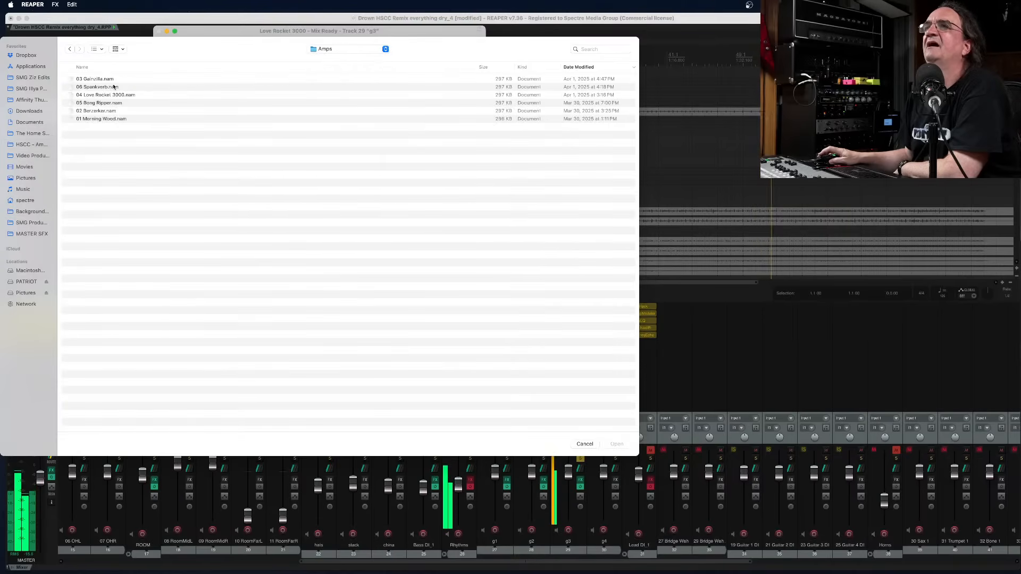
{"action": "double_click", "coordinate": [114, 96]}
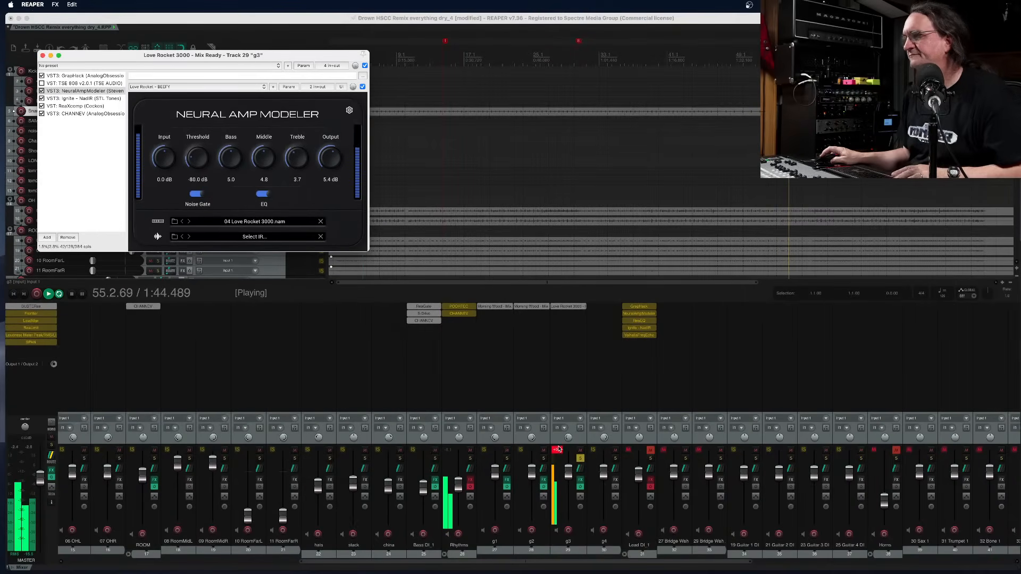
Reset g3's clip indicator, solo g2 and g1 alongside g3, and lower g3's volume to about -2.5 dB
{"action": "left_click", "coordinate": [582, 453]}
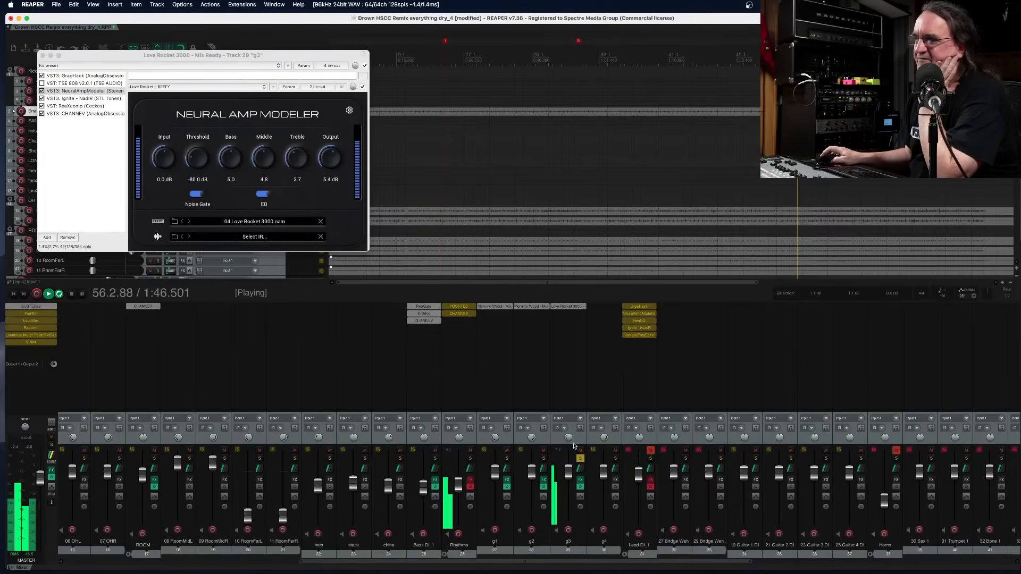
{"action": "left_click", "coordinate": [544, 458]}
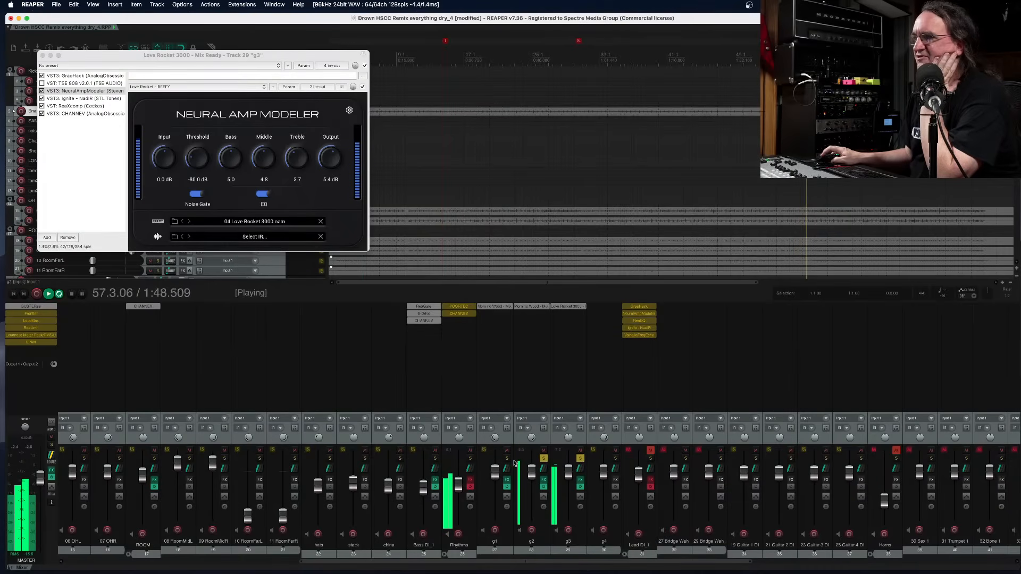
{"action": "left_click", "coordinate": [507, 459]}
{"action": "left_click_drag", "start_coordinate": [569, 474], "coordinate": [569, 479]}
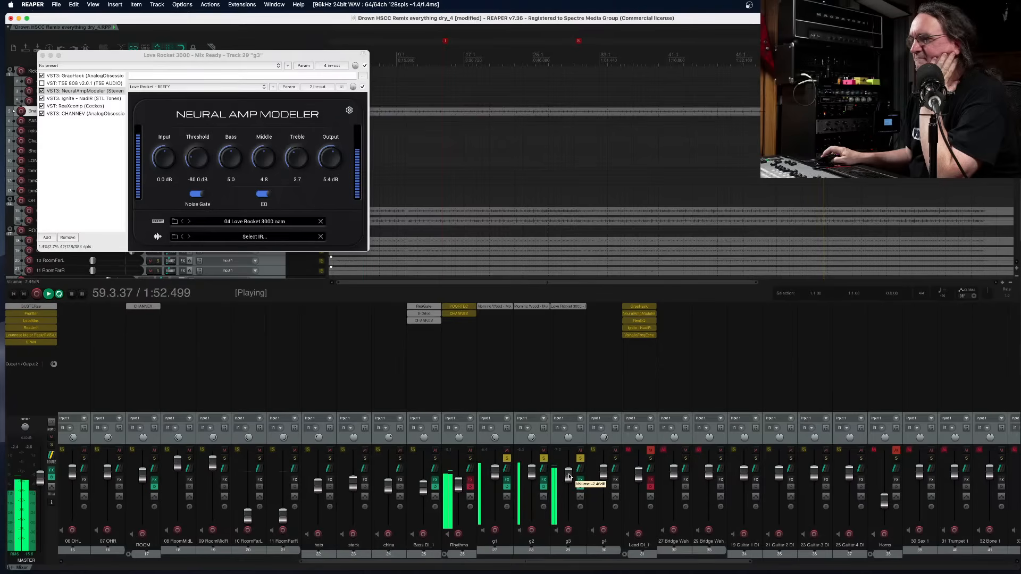
End the solo on g3, g2 and g1 and close the Love Rocket 3000 chain window
{"action": "left_click", "coordinate": [580, 459]}
{"action": "left_click", "coordinate": [544, 459]}
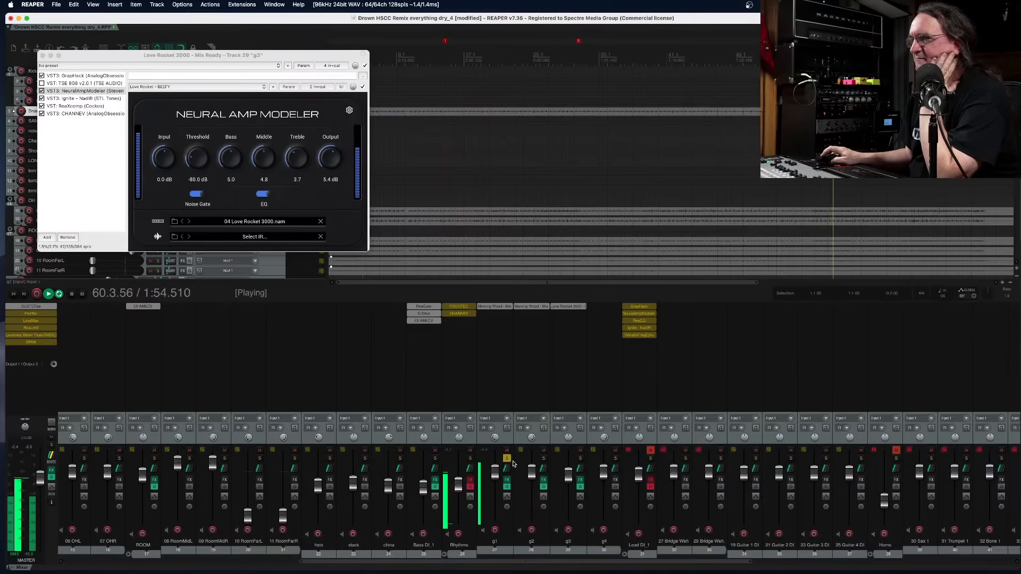
{"action": "left_click", "coordinate": [507, 459]}
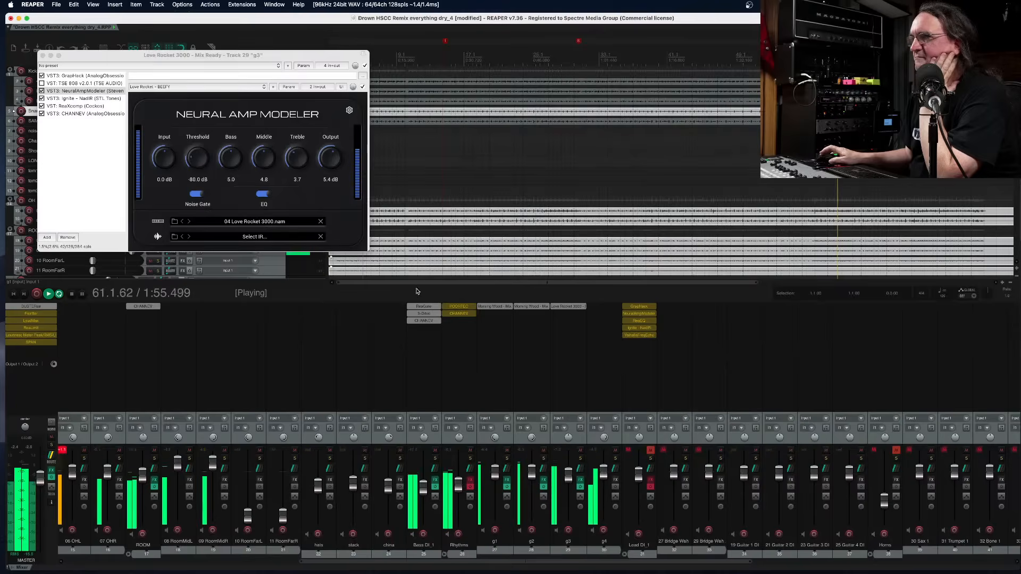
{"action": "left_click", "coordinate": [43, 55]}
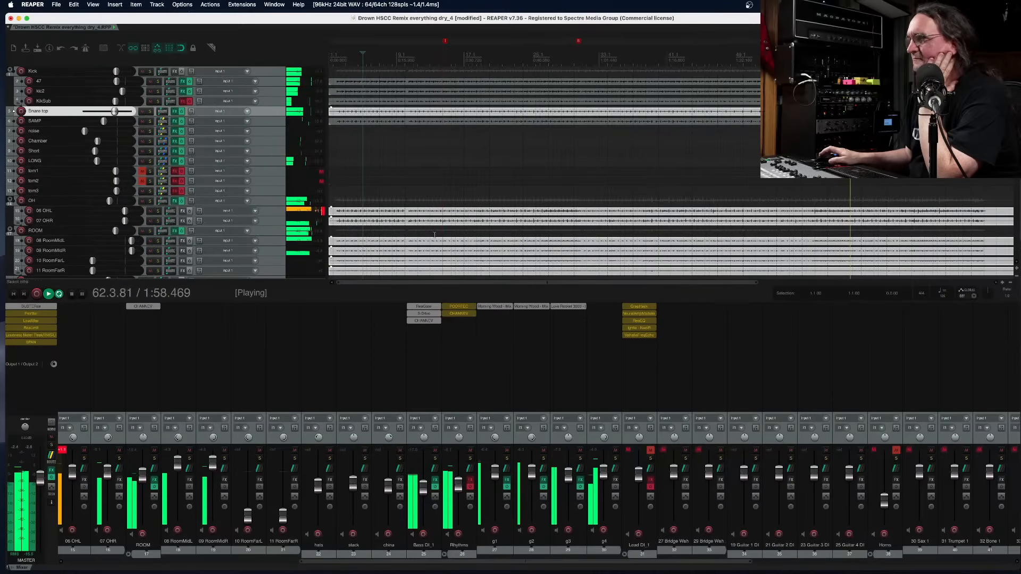
Mute track g4, pull its fader almost all the way down, and stop playback after listening to the mix
{"action": "left_click", "coordinate": [616, 451]}
{"action": "left_click_drag", "start_coordinate": [604, 472], "coordinate": [611, 568]}
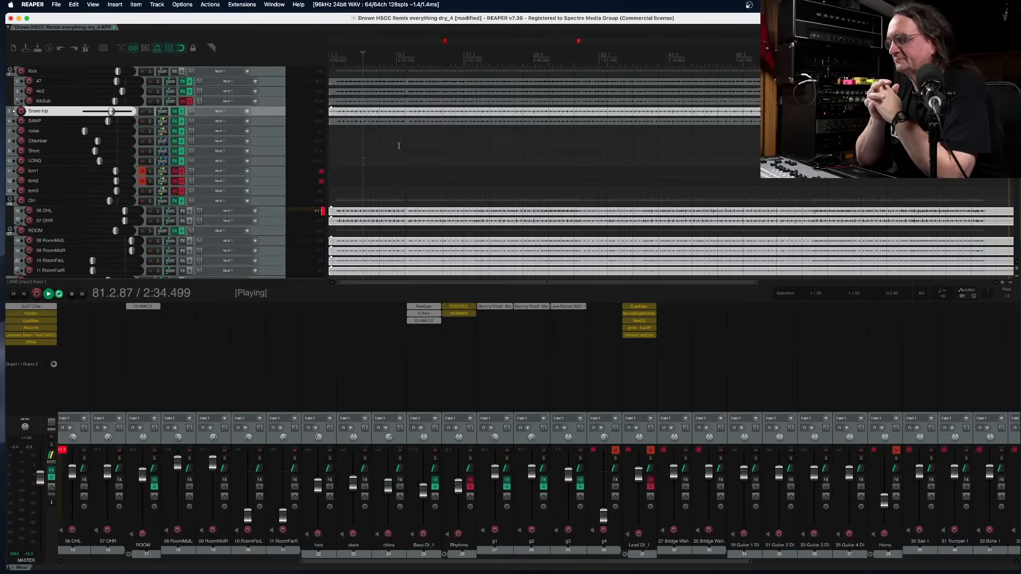
{"action": "key", "text": "space"}
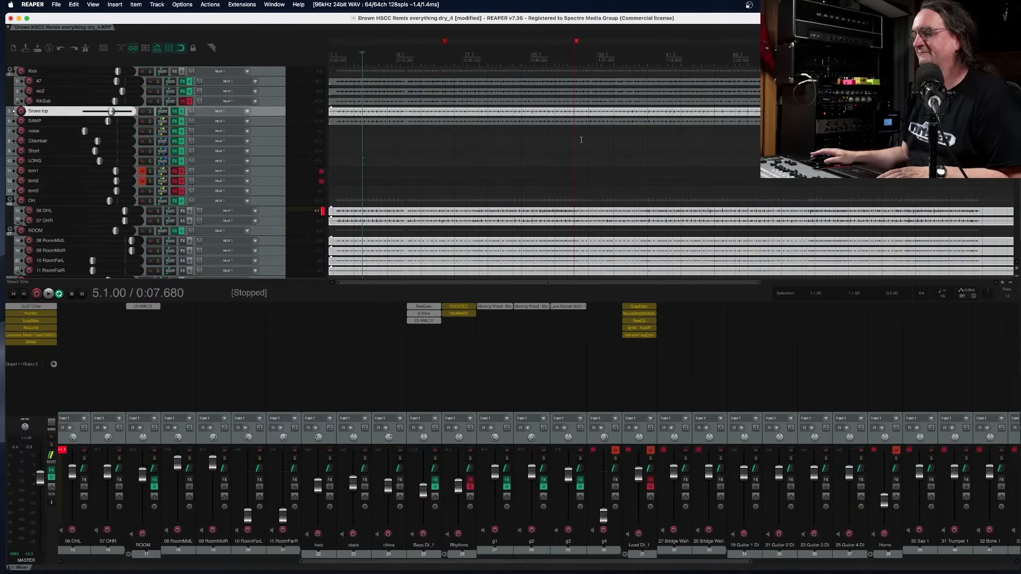
Set the playback start to 3.3.00 and play the mix from there with the rhythm guitar tracks in view
{"action": "left_click", "coordinate": [349, 56]}
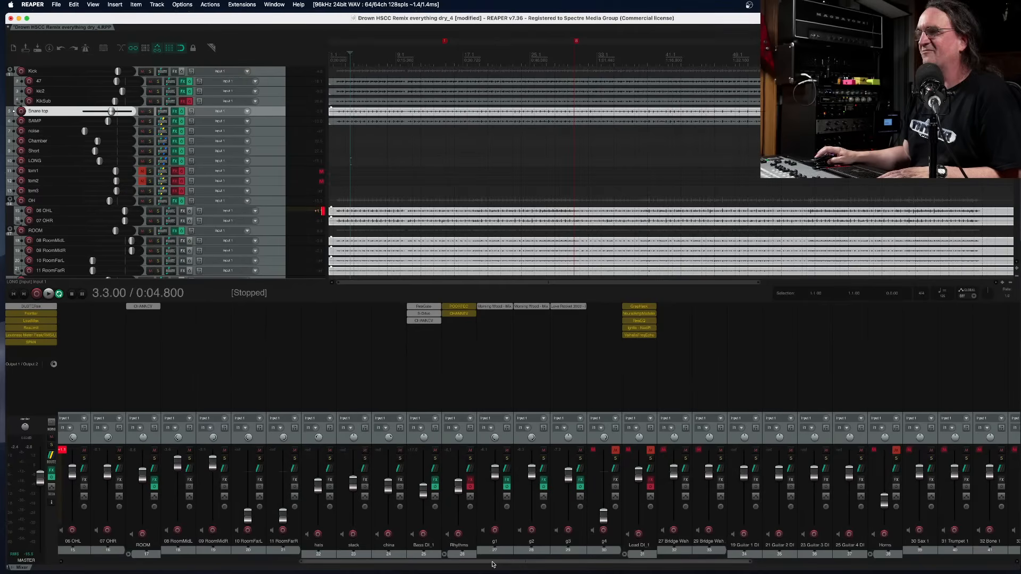
{"action": "left_click_drag", "start_coordinate": [492, 563], "coordinate": [687, 571]}
{"action": "left_click_drag", "start_coordinate": [685, 571], "coordinate": [698, 571]}
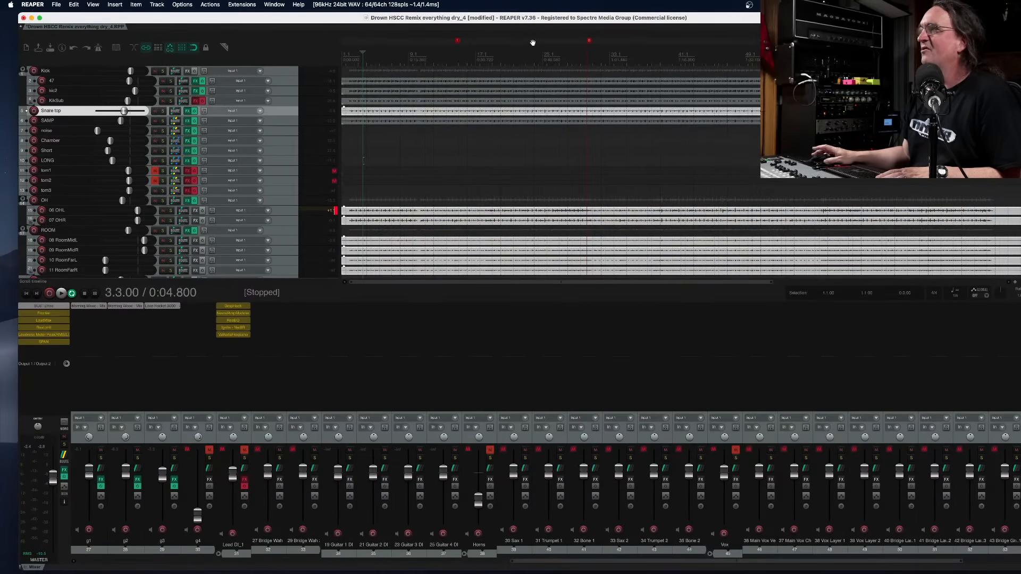
{"action": "left_click_drag", "start_coordinate": [528, 22], "coordinate": [496, 14]}
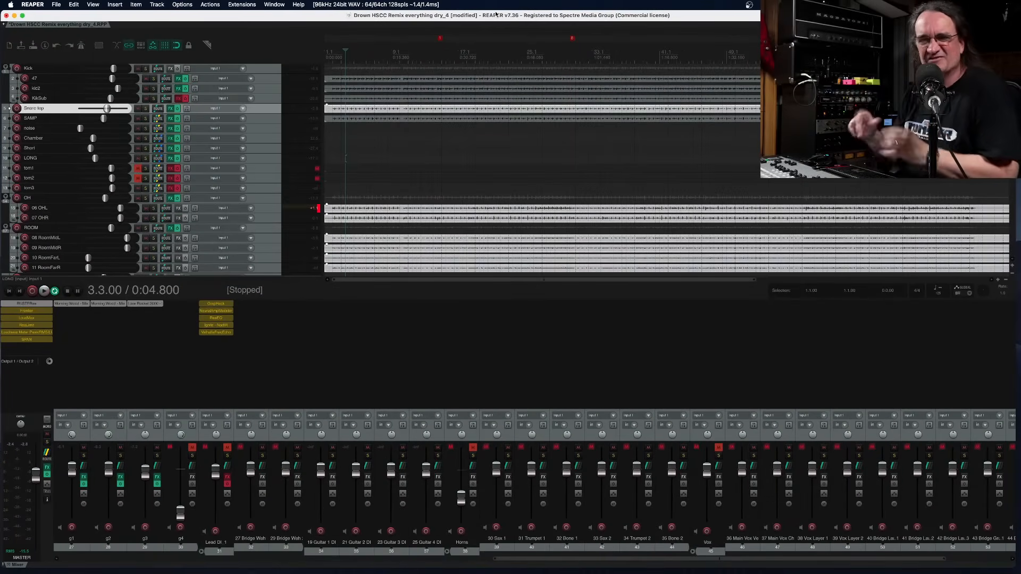
{"action": "key", "text": "space"}
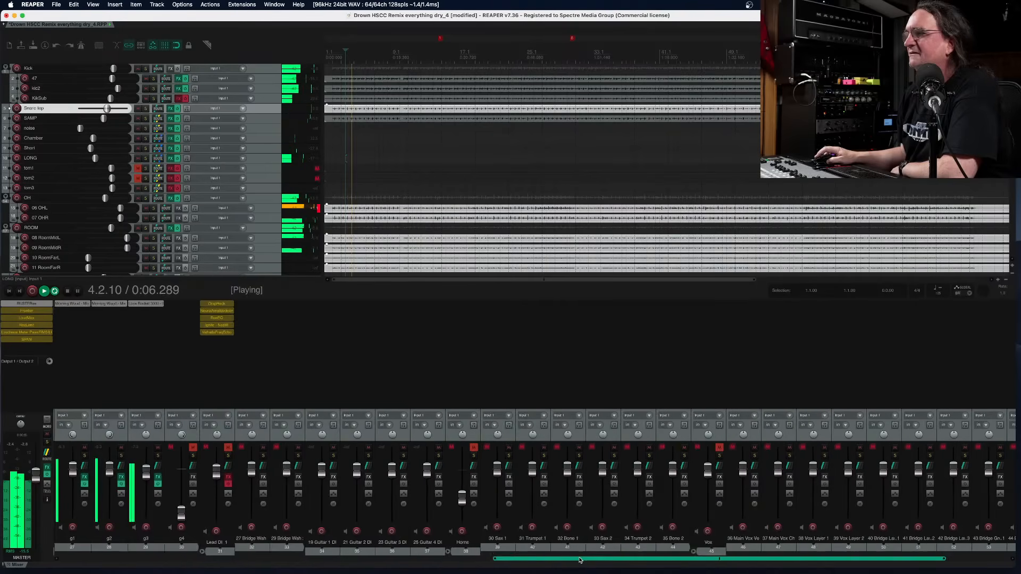
{"action": "left_click_drag", "start_coordinate": [618, 559], "coordinate": [376, 560]}
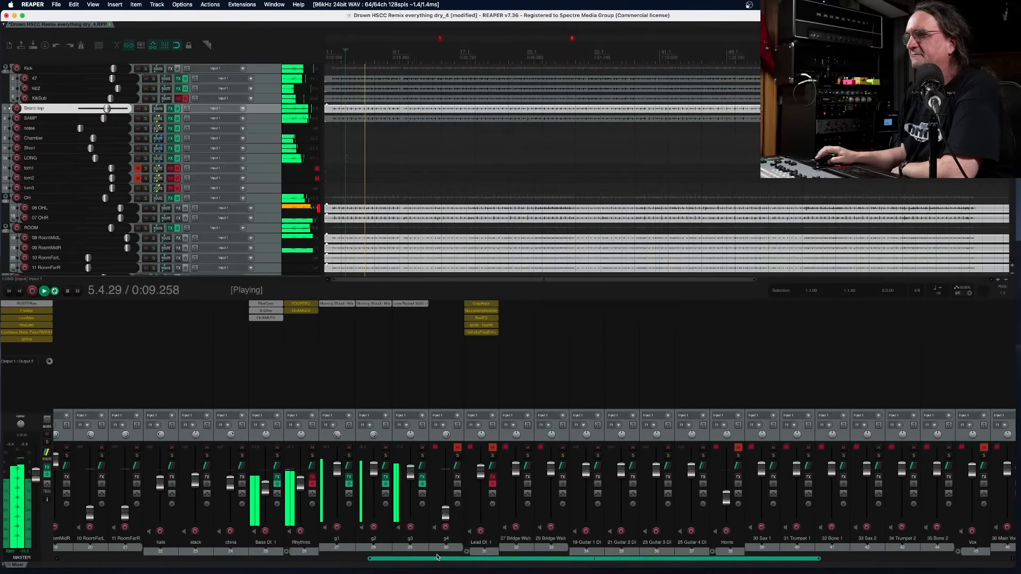
Solo the Rhythms track, audition g3 on its own within it, and lower g3's fader slightly against g1 and g2
{"action": "left_click", "coordinate": [313, 456]}
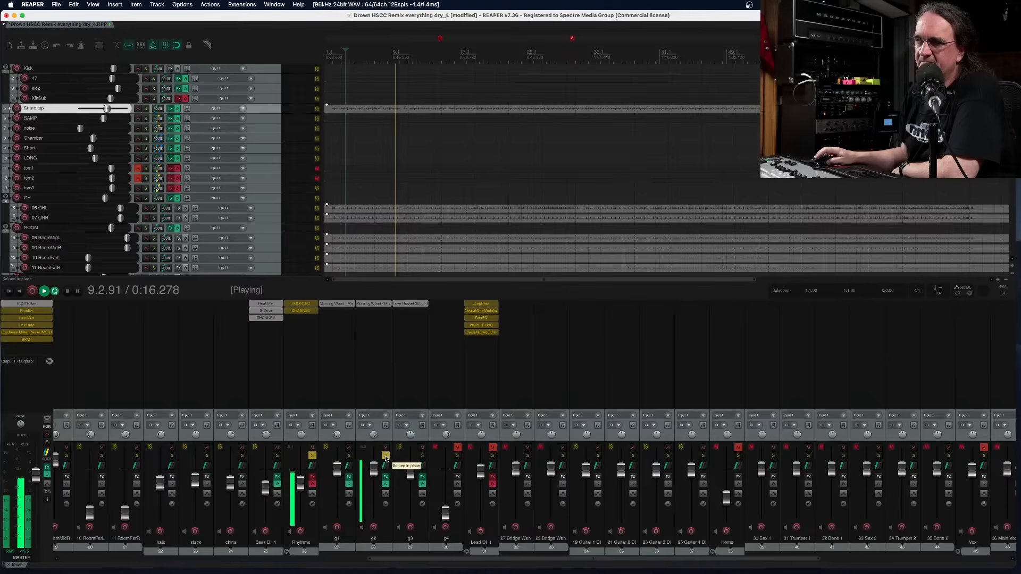
{"action": "left_click", "coordinate": [421, 456]}
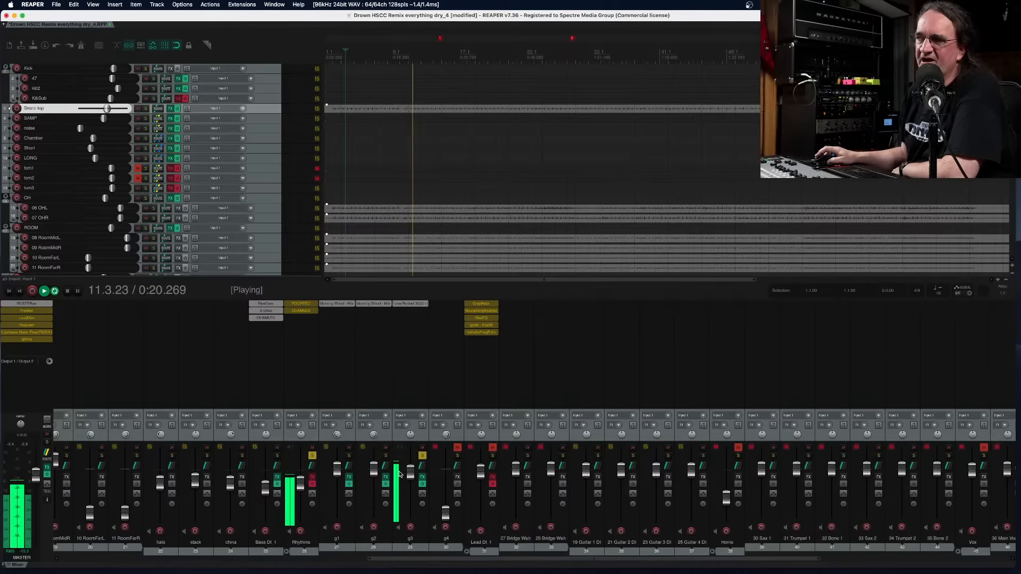
{"action": "left_click", "coordinate": [423, 457]}
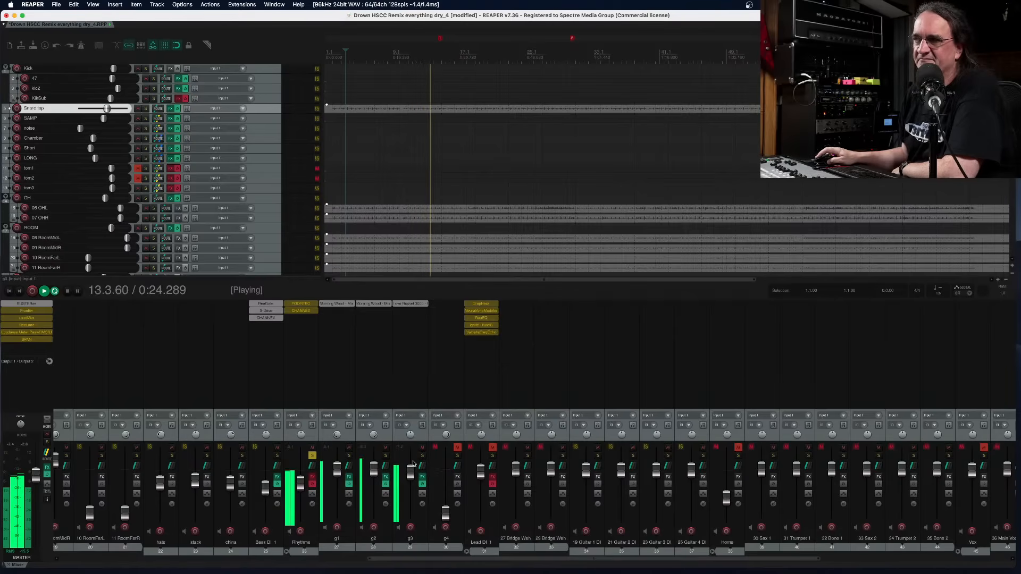
{"action": "left_click_drag", "start_coordinate": [410, 477], "coordinate": [410, 483]}
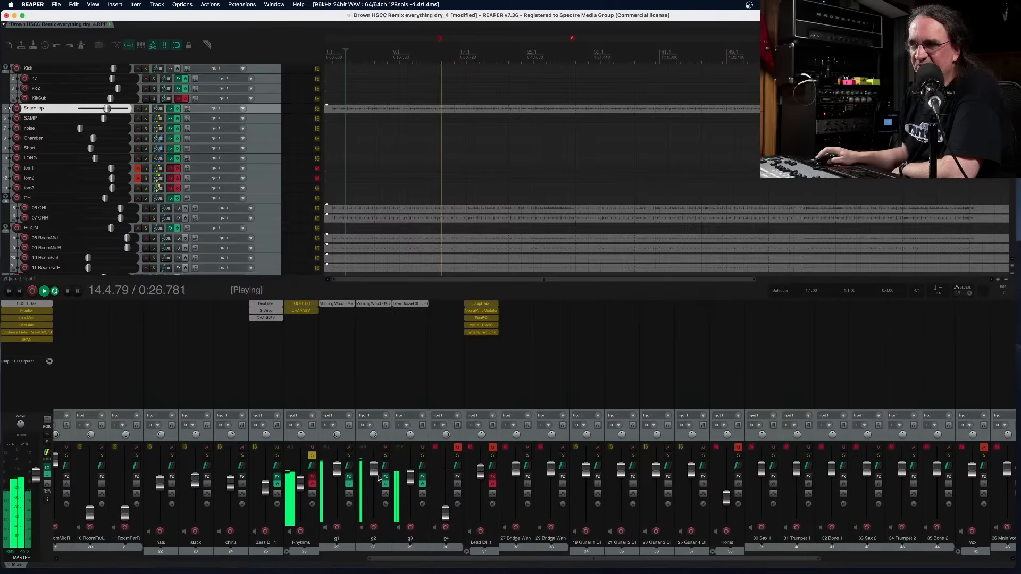
End the Rhythms solo to hear the guitars in the full mix, and stop playback
{"action": "left_click", "coordinate": [312, 457]}
{"action": "left_click", "coordinate": [311, 457]}
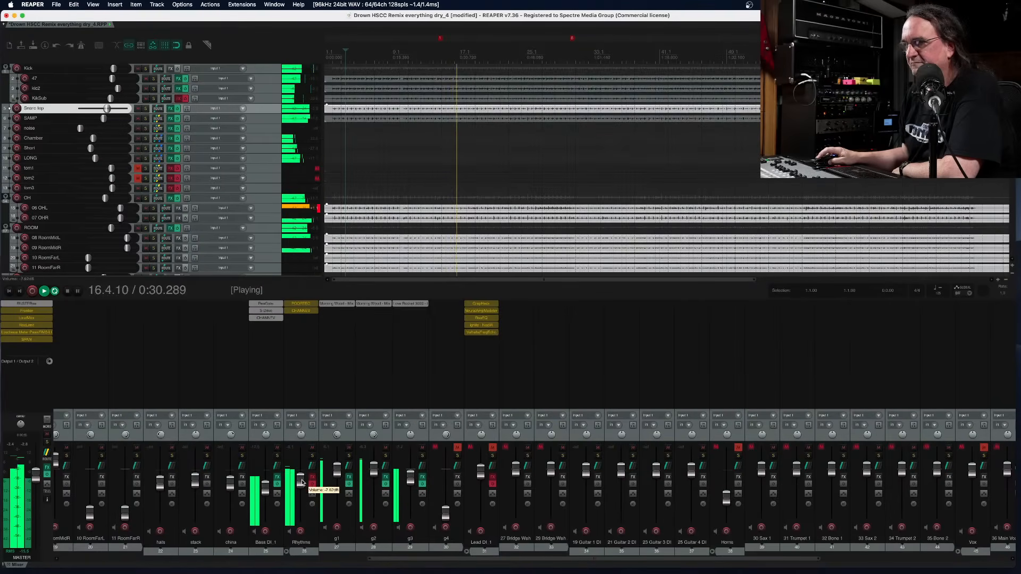
{"action": "key", "text": "space"}
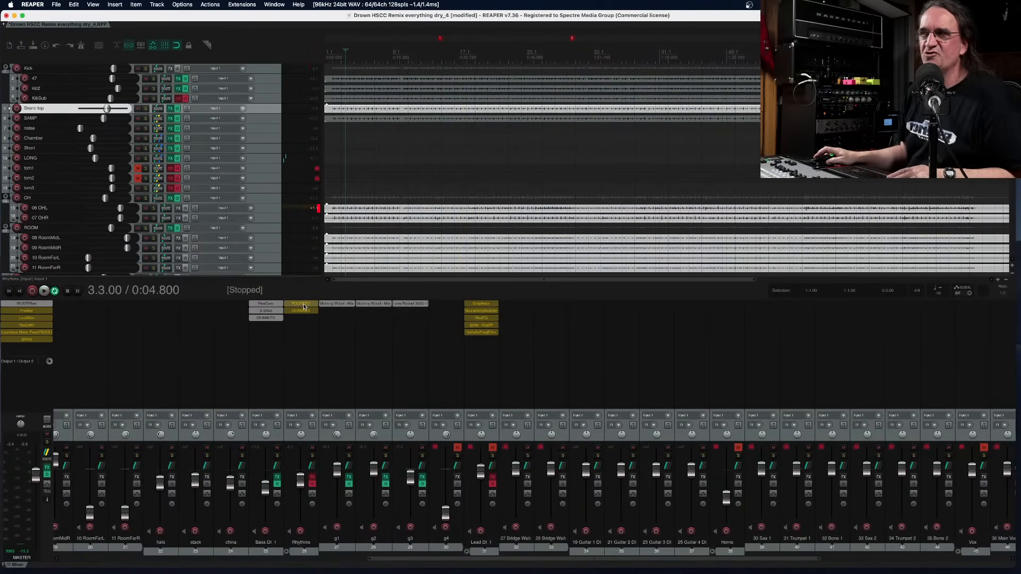
Review the plug-ins in g1's Morning Wood chain and browse NeuralAmpModeler's available amp model files without loading one
{"action": "left_click", "coordinate": [337, 303]}
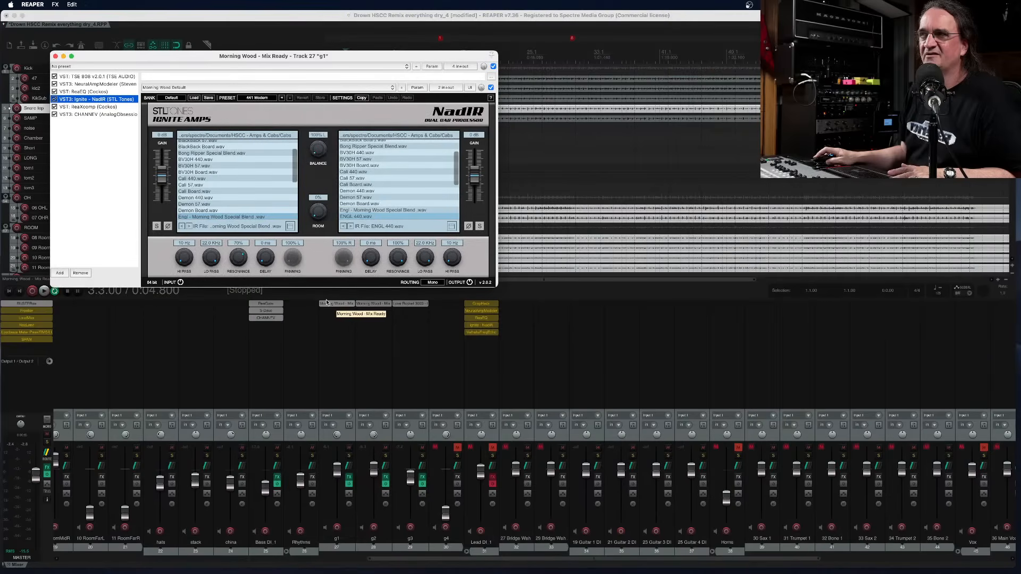
{"action": "left_click_drag", "start_coordinate": [125, 57], "coordinate": [360, 198]}
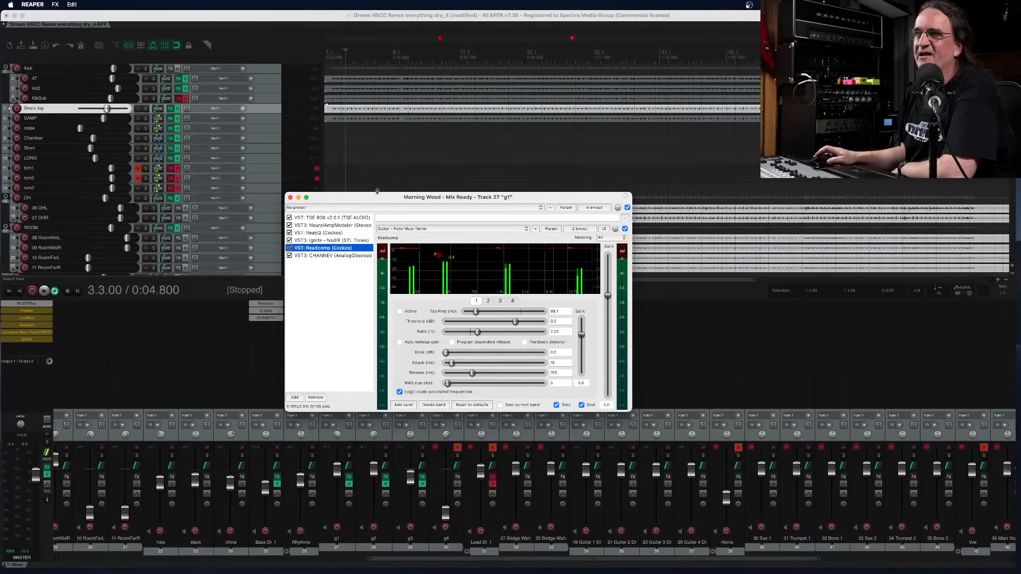
{"action": "left_click", "coordinate": [324, 225]}
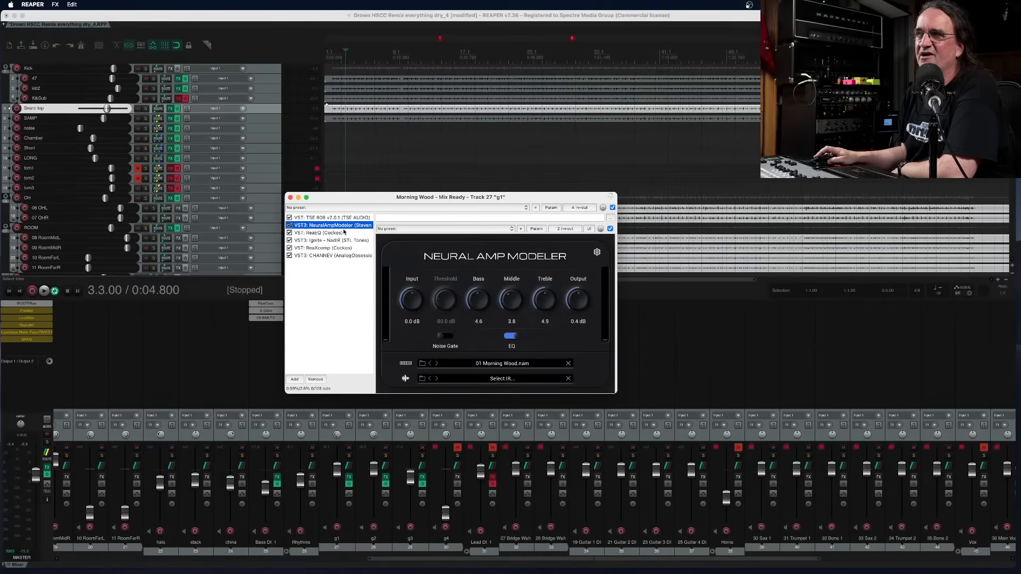
{"action": "left_click", "coordinate": [423, 364]}
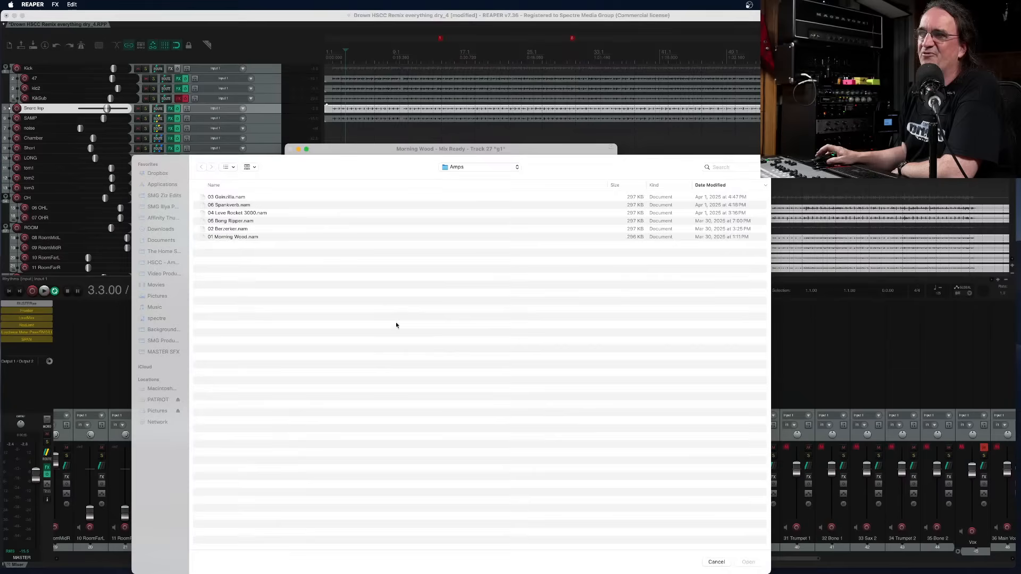
{"action": "left_click", "coordinate": [717, 562]}
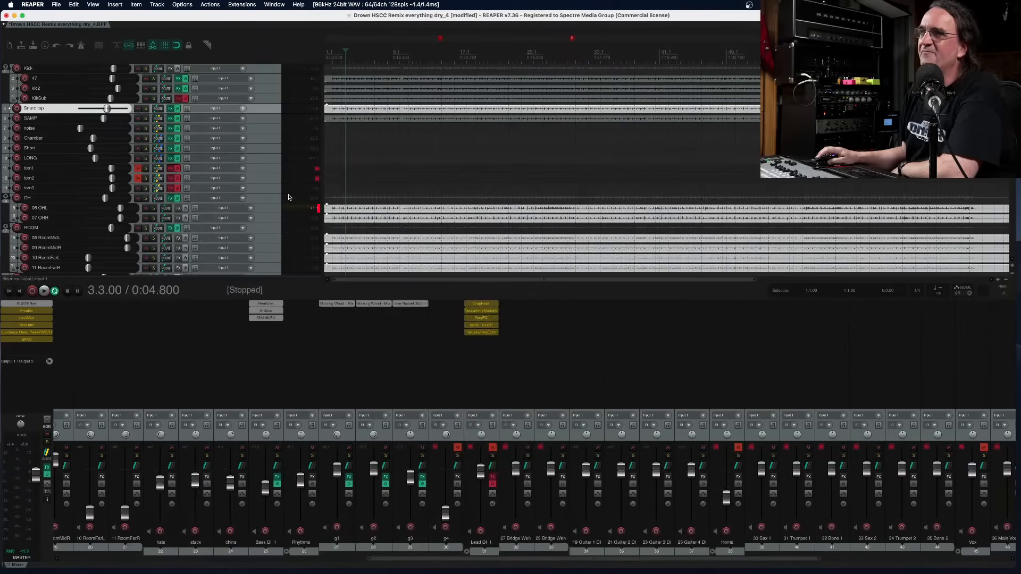
Play the song from 2.1.00 and solo the g1 guitar track to hear it alone
{"action": "left_click", "coordinate": [290, 198]}
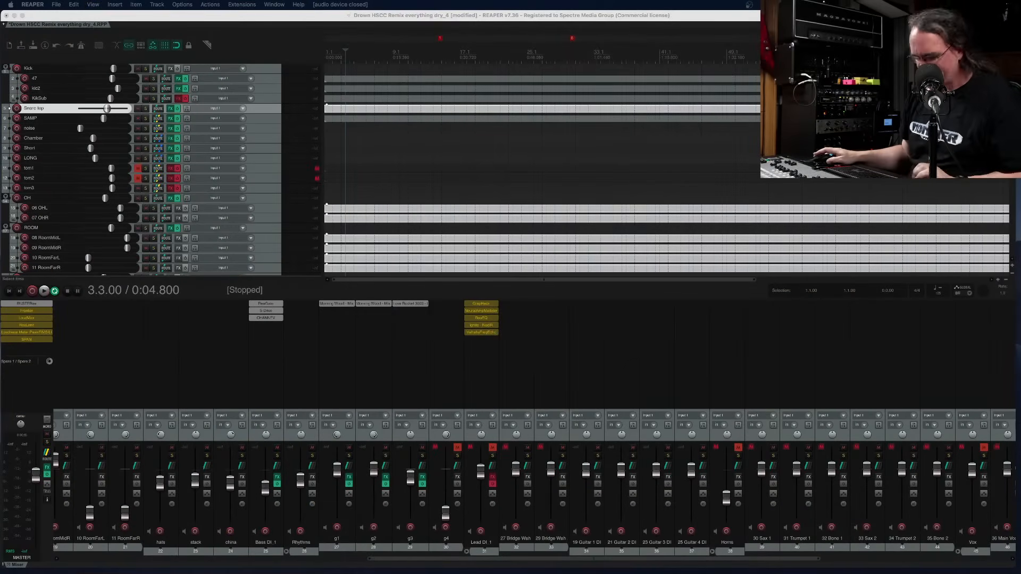
{"action": "scroll", "coordinate": [359, 69], "scroll_direction": "down", "scroll_amount": 1}
{"action": "left_click", "coordinate": [331, 53]}
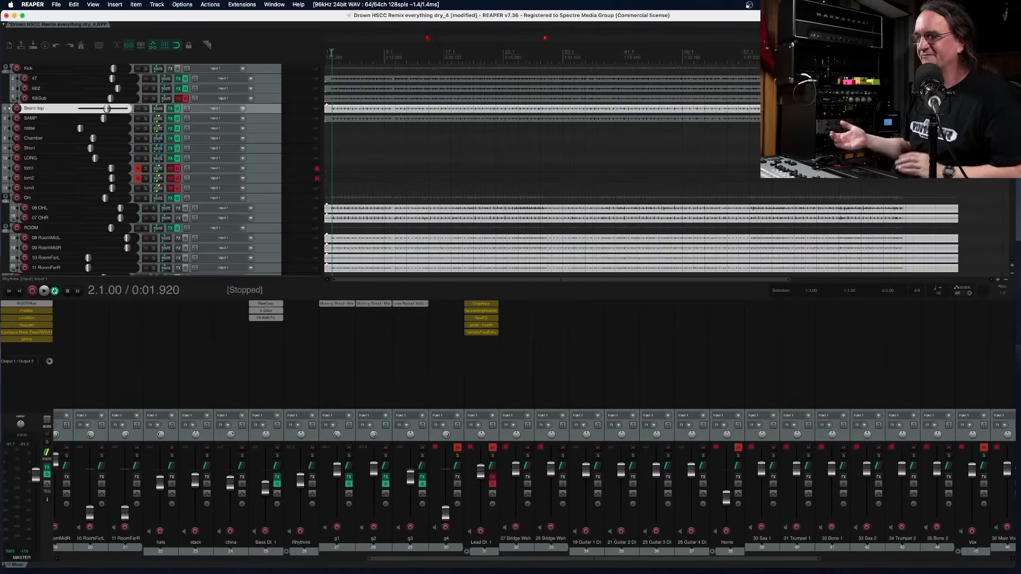
{"action": "key", "text": "space"}
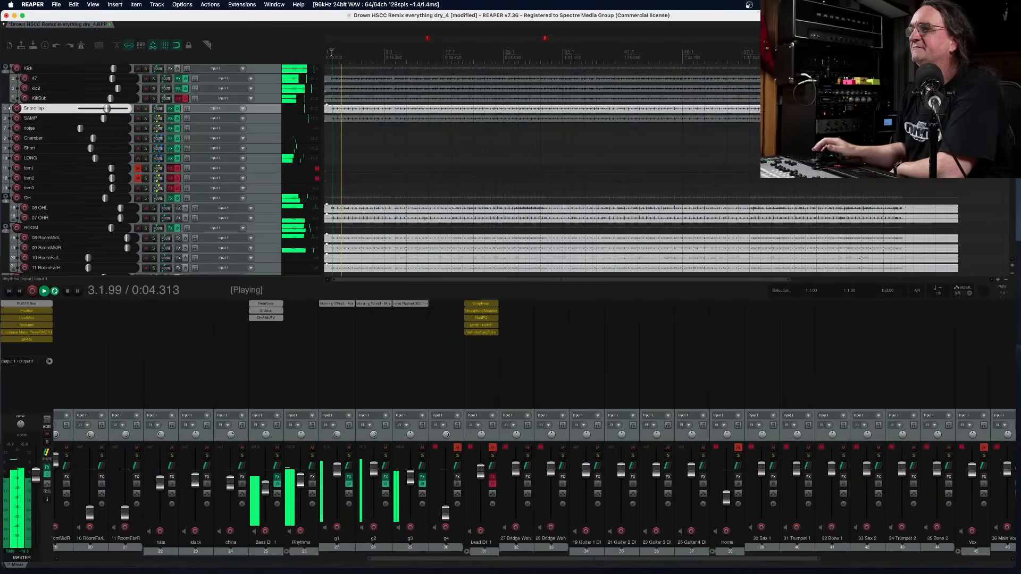
{"action": "left_click", "coordinate": [349, 455]}
Review g1's Morning Wood chain and compare the sound with its ReaEQ bypassed and enabled
{"action": "left_click", "coordinate": [341, 305]}
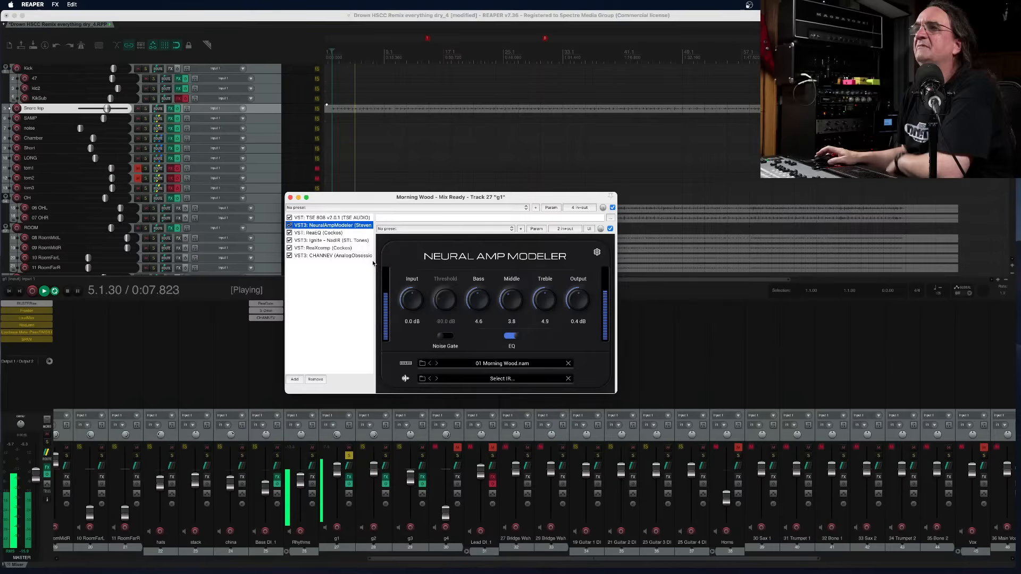
{"action": "left_click", "coordinate": [345, 241]}
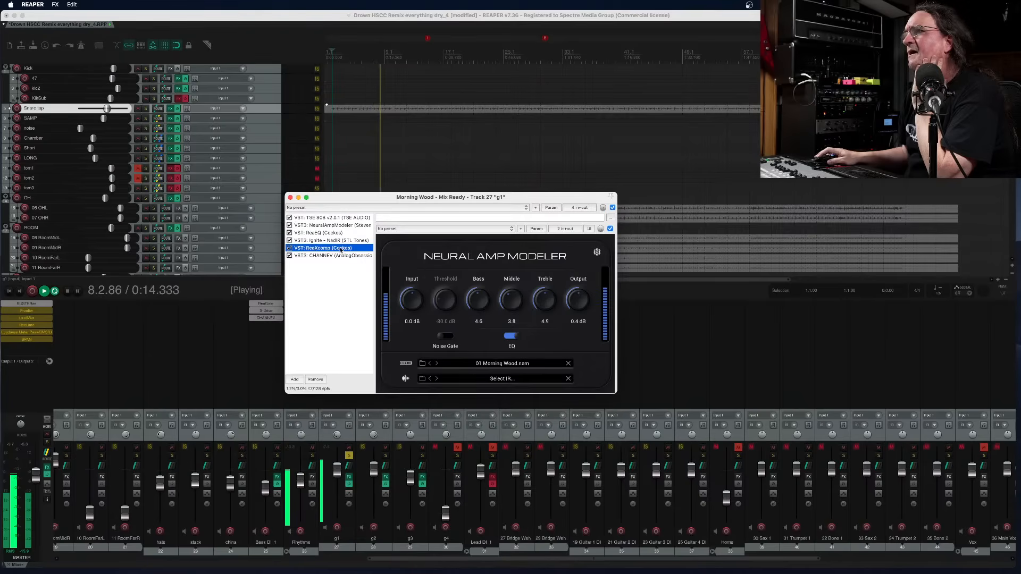
{"action": "left_click", "coordinate": [340, 233]}
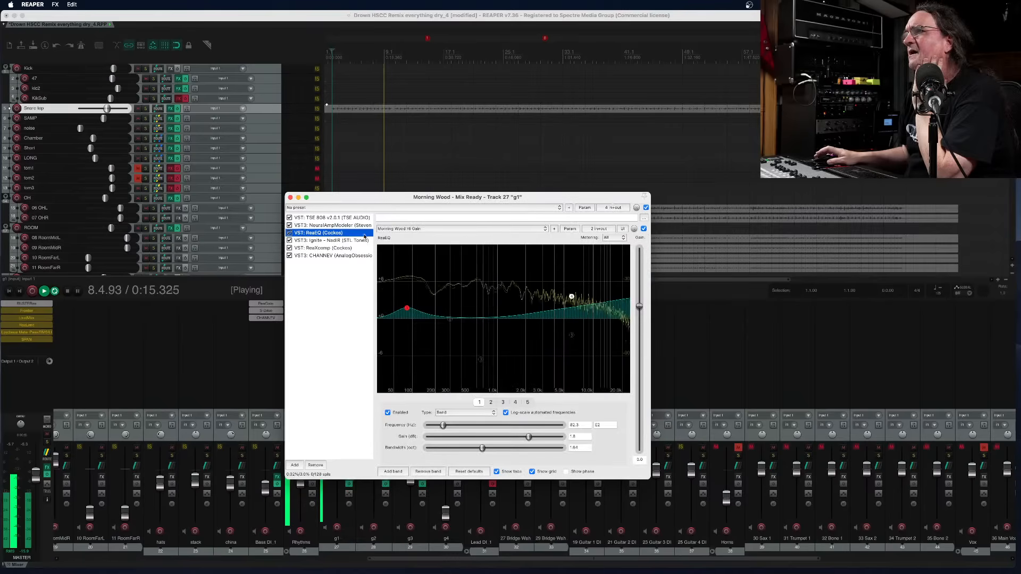
{"action": "left_click", "coordinate": [644, 228]}
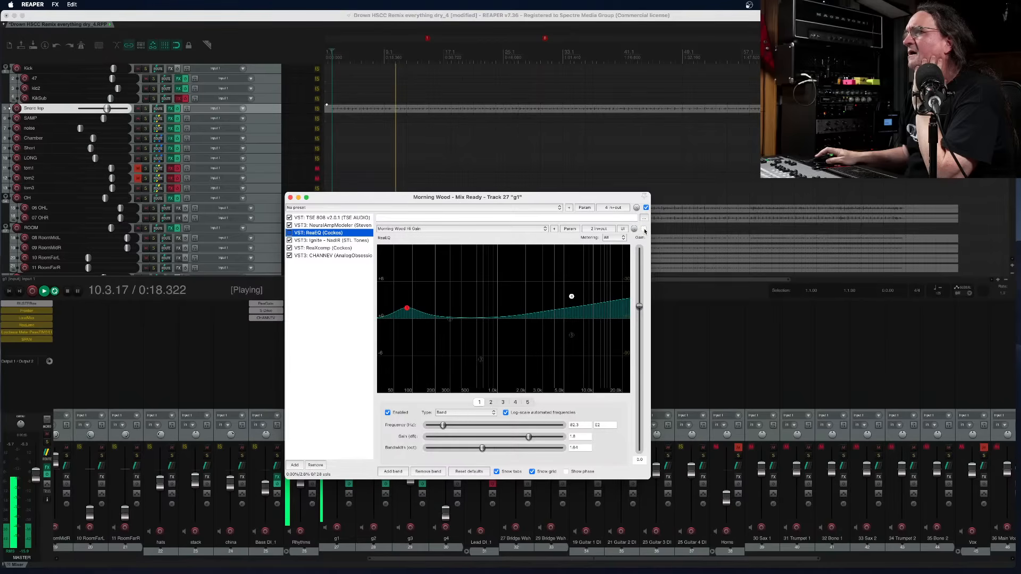
{"action": "left_click", "coordinate": [644, 228]}
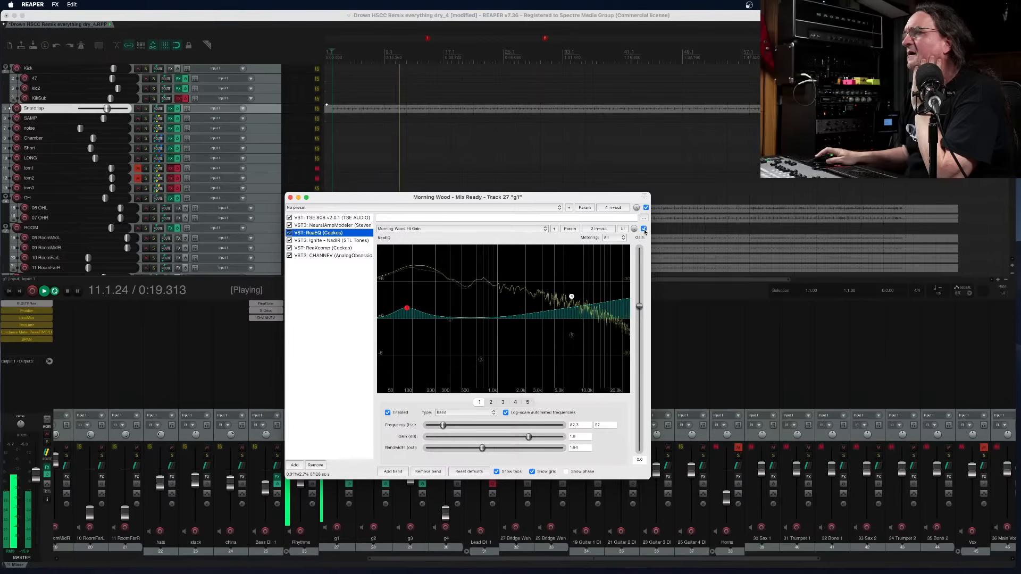
In g1's CHANNEV, reset the EQ-81 high-frequency gain to 0.0 dB and fine-adjust it by ear
{"action": "left_click", "coordinate": [340, 256]}
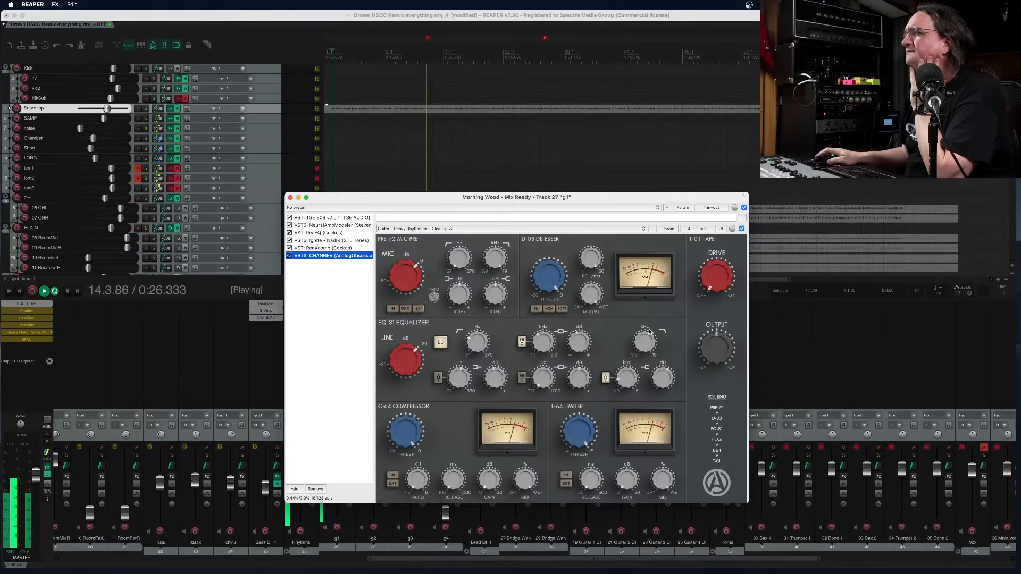
{"action": "left_click", "coordinate": [662, 377]}
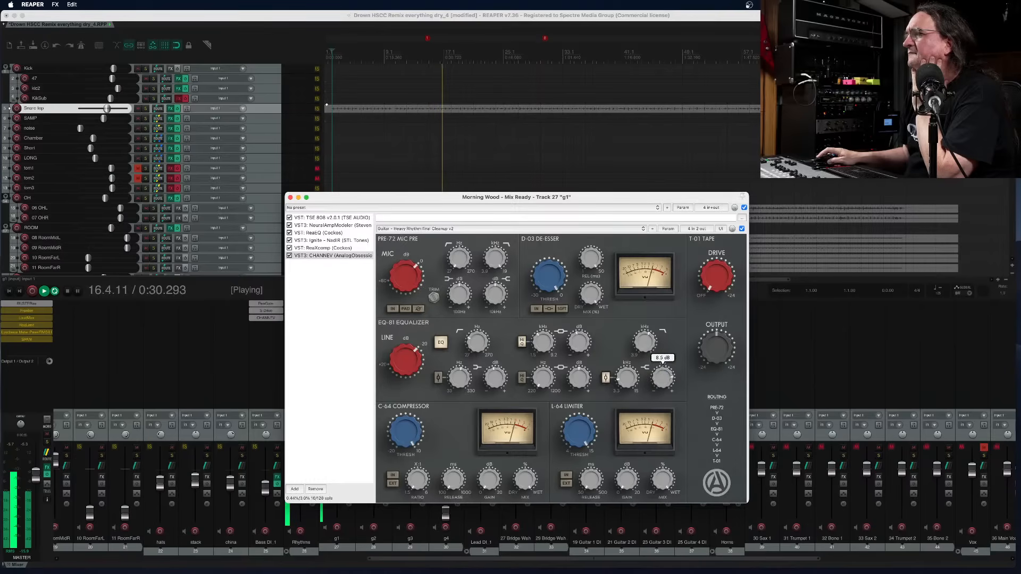
{"action": "double_click", "coordinate": [666, 376]}
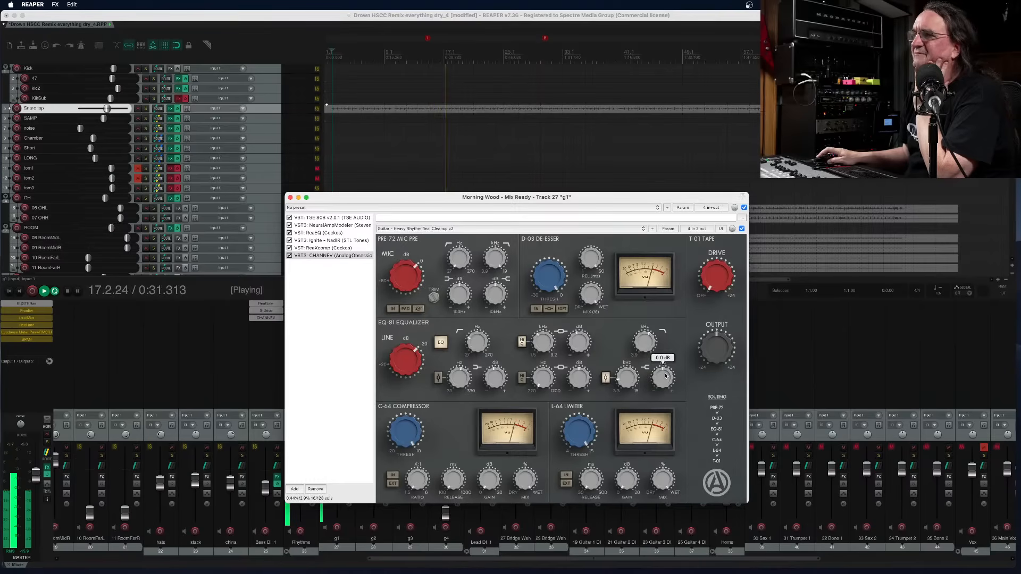
{"action": "left_click", "coordinate": [291, 197]}
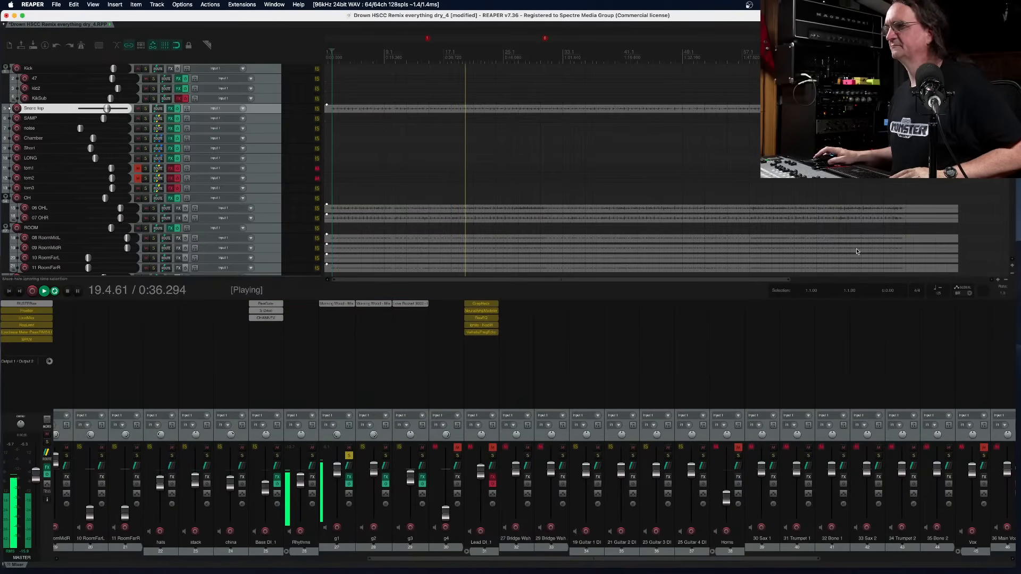
{"action": "left_click", "coordinate": [341, 304]}
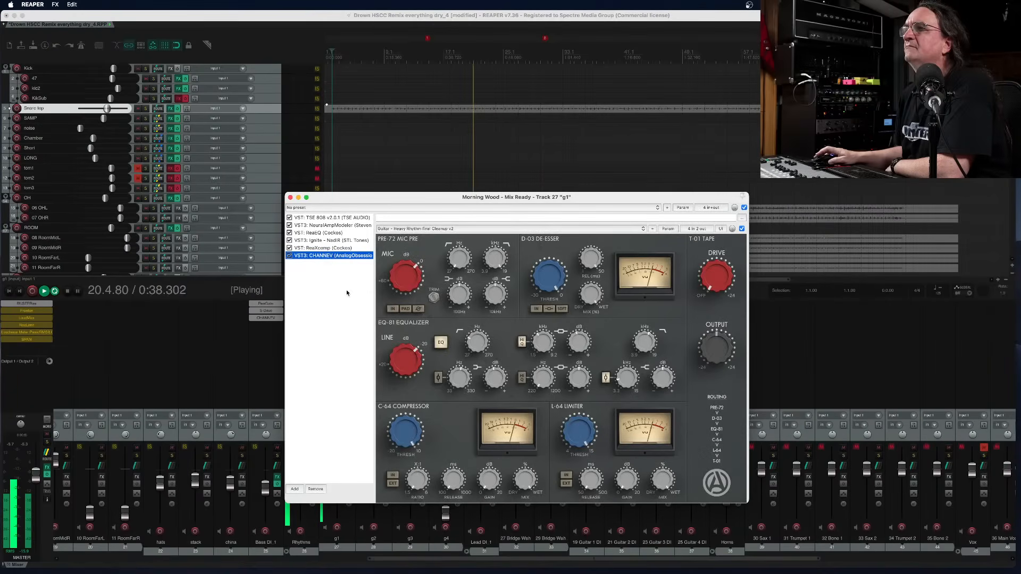
{"action": "mouse_move", "coordinate": [658, 378]}
{"action": "left_mouse_down"}
{"action": "mouse_move", "coordinate": [626, 374]}
{"action": "mouse_move", "coordinate": [662, 373]}
{"action": "left_mouse_up"}
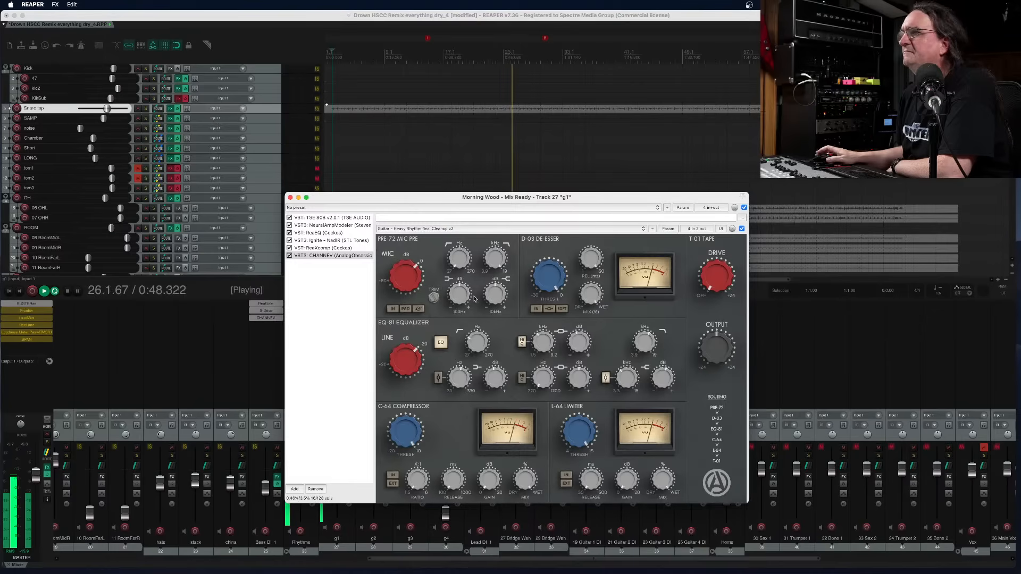
Set the NeuralAmpModeler input on g1 to -6.1 dB and compare the chain with the TSE 808 pedal off and on
{"action": "left_click", "coordinate": [321, 226]}
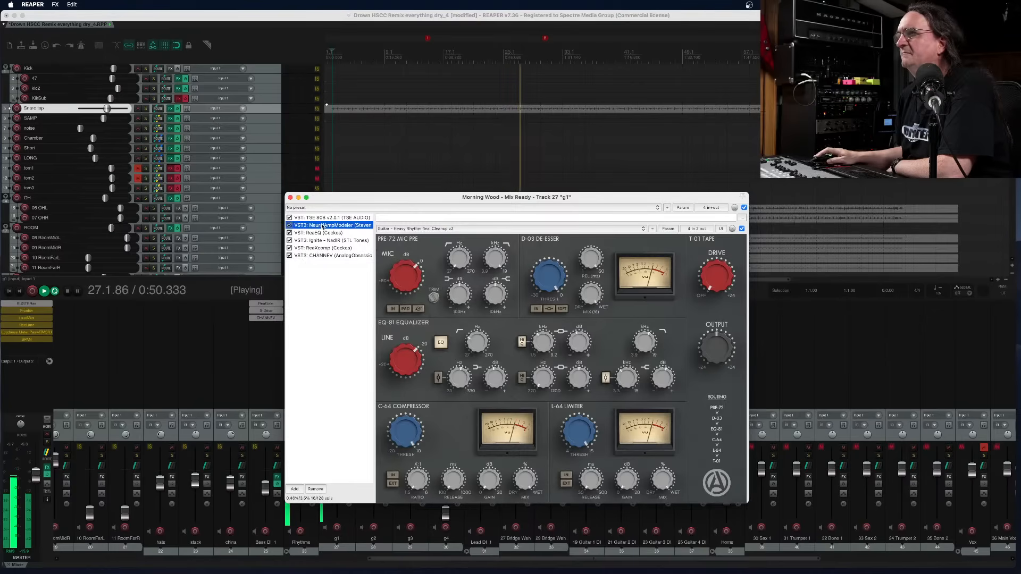
{"action": "left_click_drag", "start_coordinate": [414, 306], "coordinate": [415, 314]}
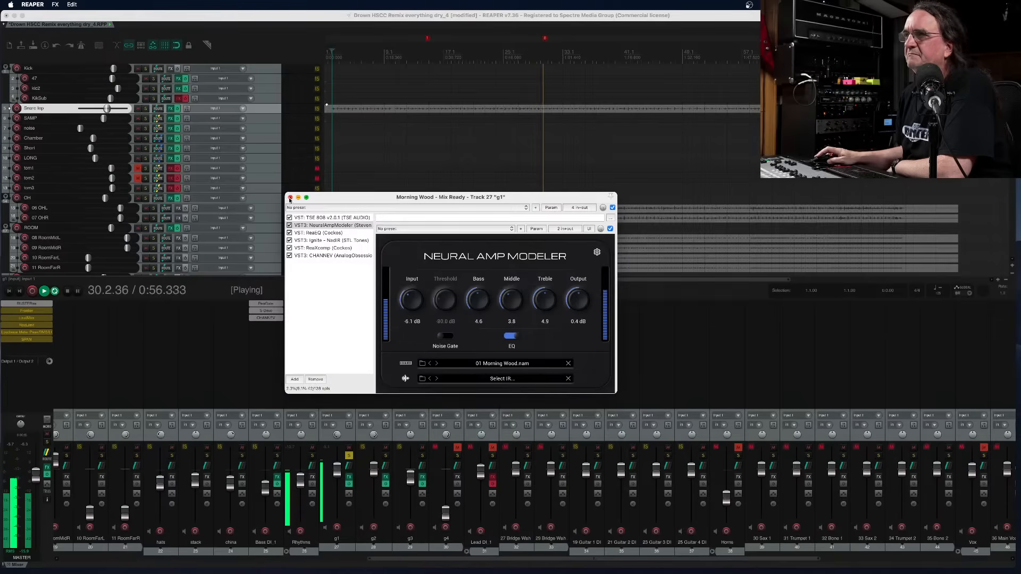
{"action": "left_click", "coordinate": [321, 217]}
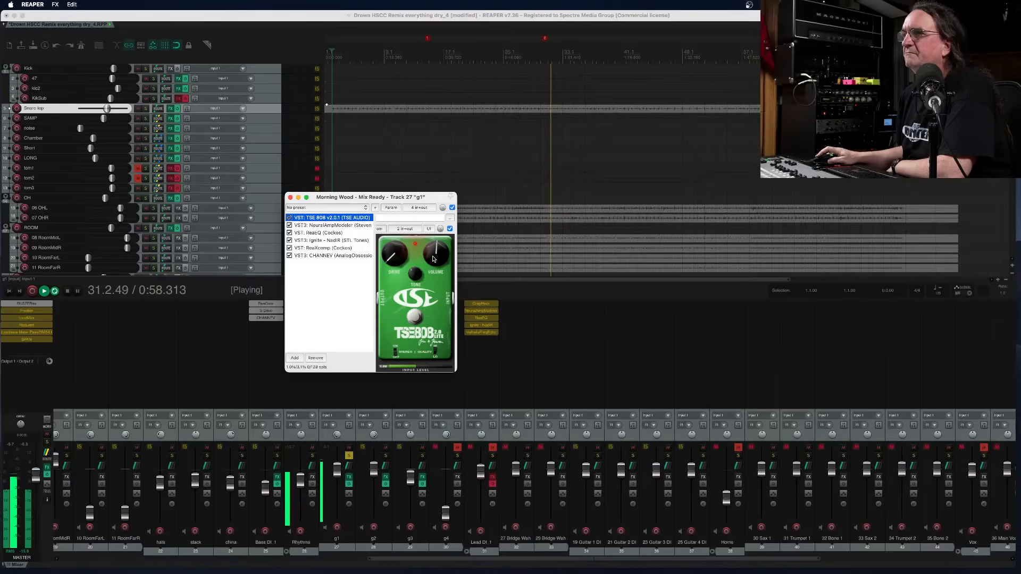
{"action": "left_click", "coordinate": [416, 318]}
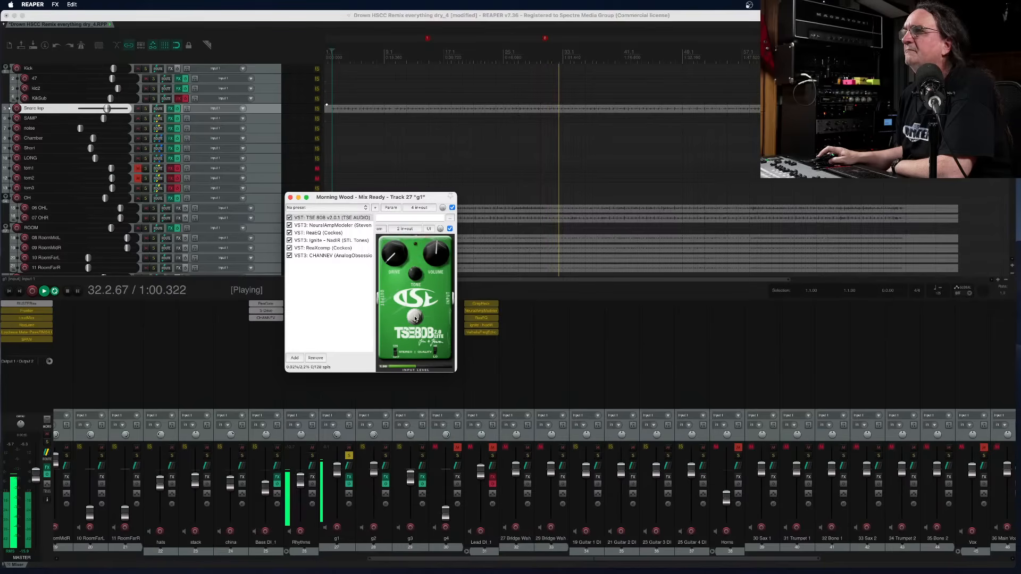
{"action": "left_click", "coordinate": [416, 319]}
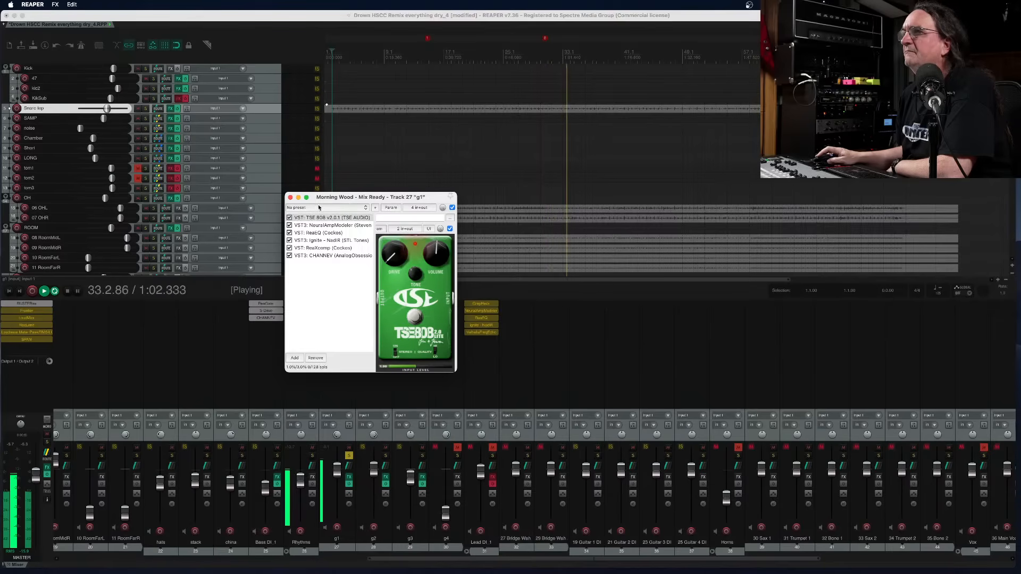
{"action": "left_click", "coordinate": [290, 197]}
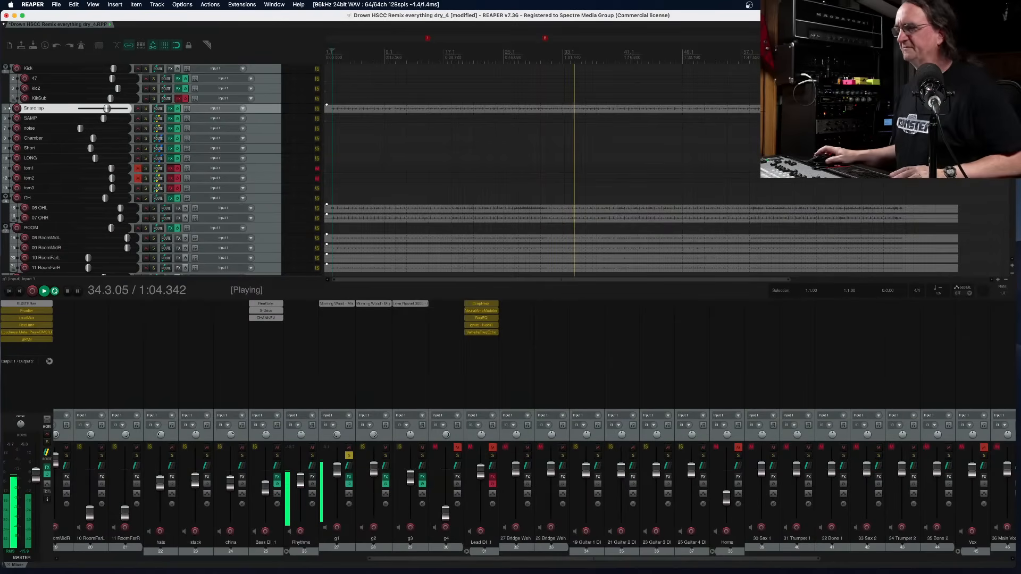
Replace g2's FX chain with a copy of g1's adjusted Morning Wood chain
{"action": "left_click", "coordinate": [375, 305], "text": "alt"}
{"action": "left_click_drag", "start_coordinate": [342, 307], "coordinate": [371, 306]}
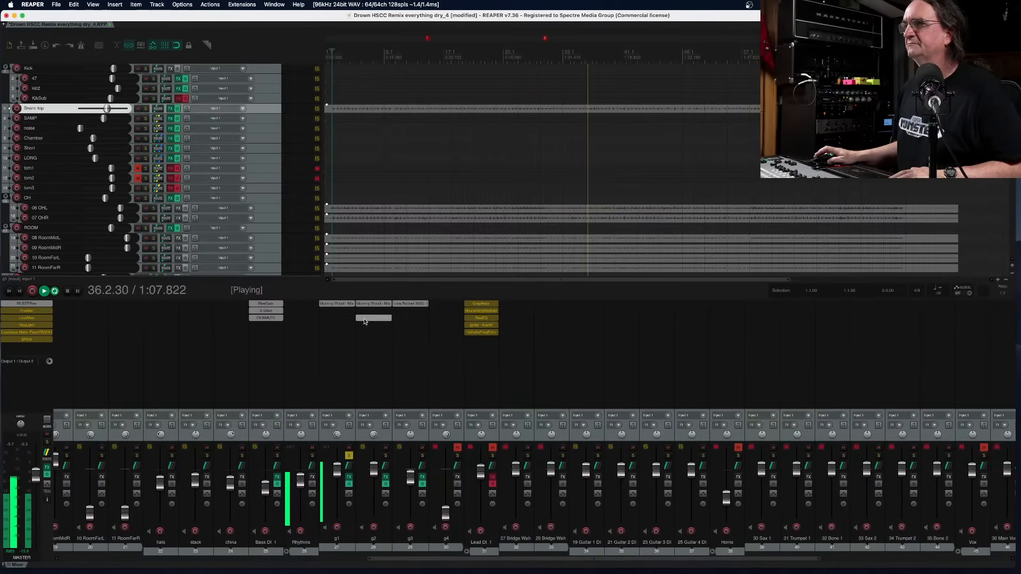
Add the POORTEC equalizer to the Rhythms folder track and solo Rhythms instead of g1
{"action": "double_click", "coordinate": [301, 309]}
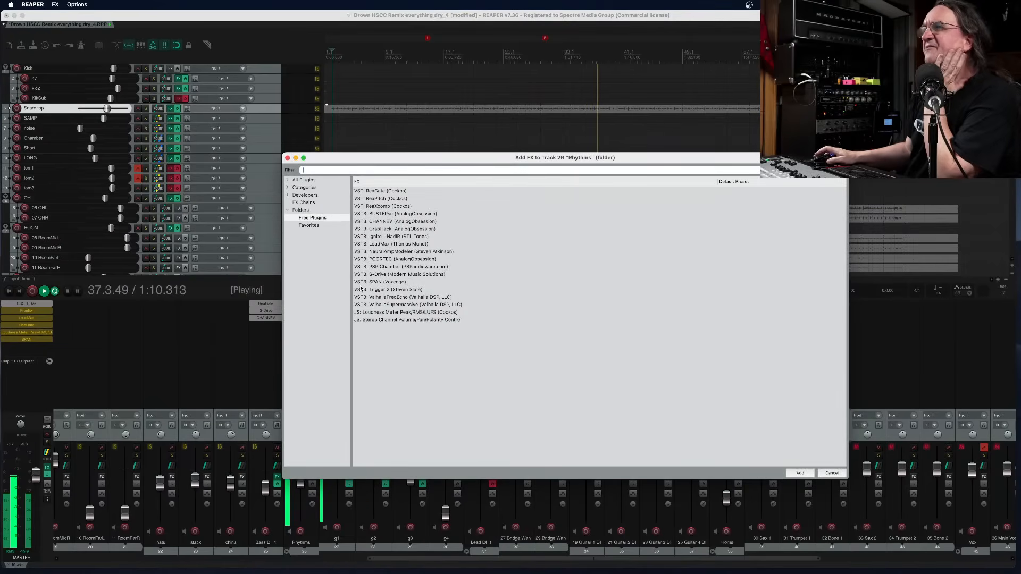
{"action": "double_click", "coordinate": [400, 259]}
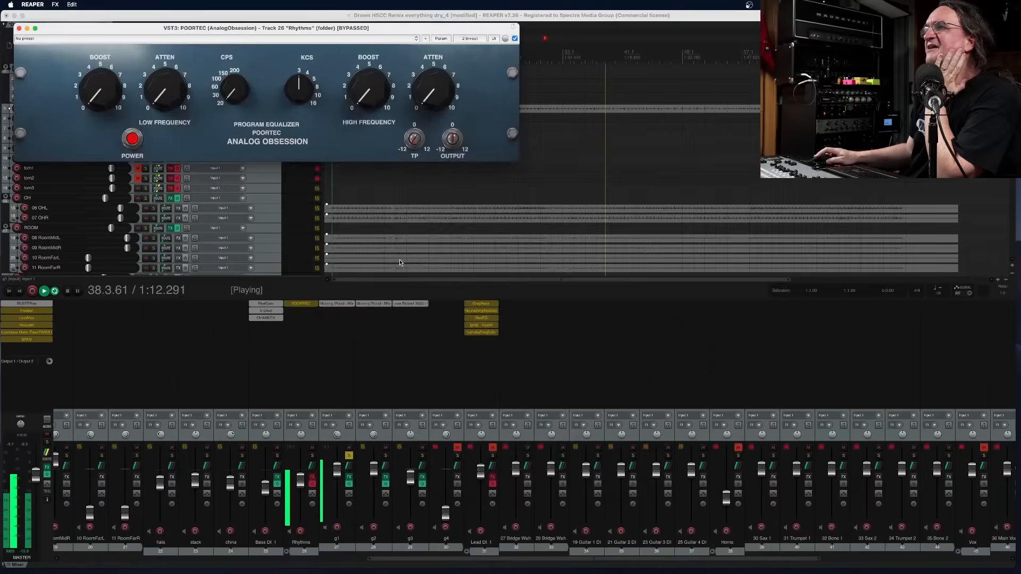
{"action": "left_click", "coordinate": [348, 455]}
{"action": "left_click", "coordinate": [312, 456]}
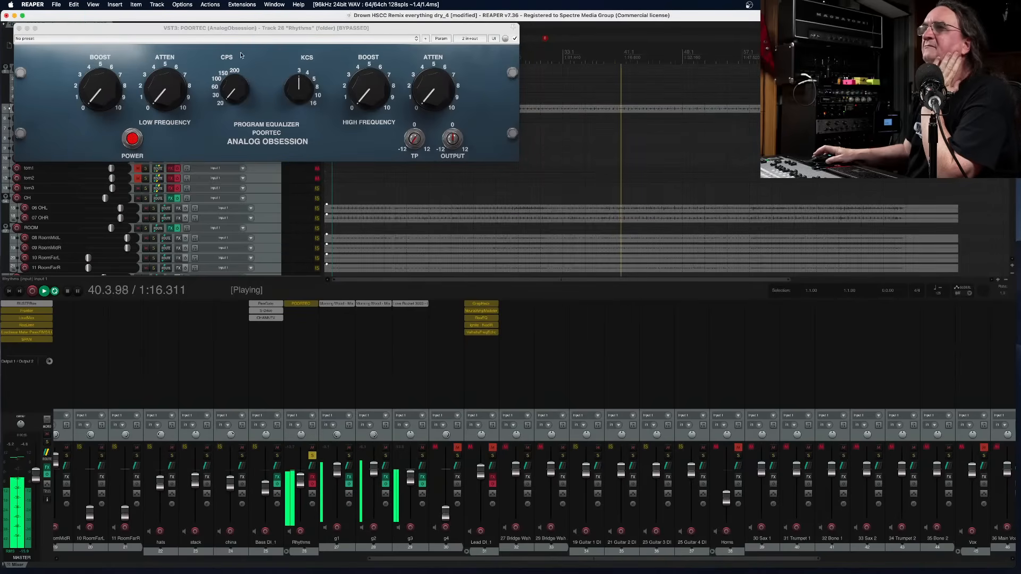
{"action": "left_click_drag", "start_coordinate": [270, 32], "coordinate": [307, 48]}
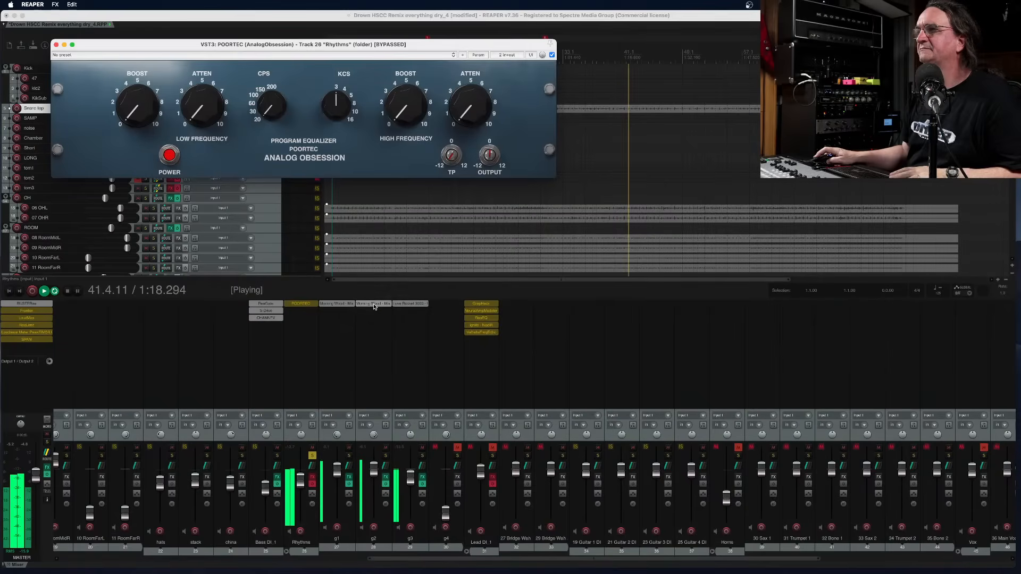
Remove g2's Morning Wood chain and restore it
{"action": "left_click", "coordinate": [371, 305]}
{"action": "left_click", "coordinate": [371, 307], "text": "alt"}
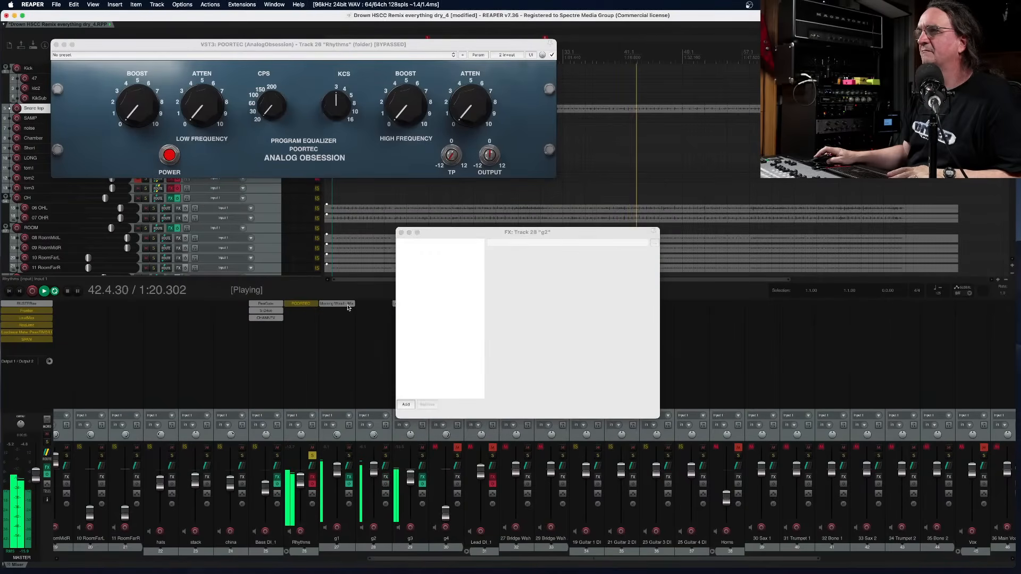
{"action": "key", "text": "super+z"}
{"action": "left_click", "coordinate": [401, 233]}
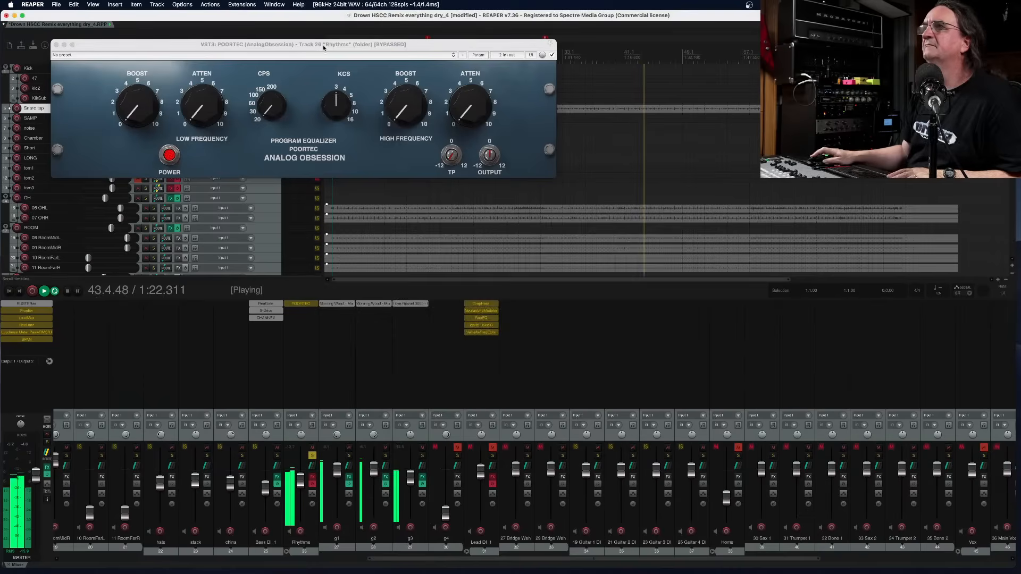
Enable the Rhythms FX and set POORTEC's low frequency to 30 Hz with boost about 2.5 and attenuation about 2
{"action": "left_click_drag", "start_coordinate": [323, 47], "coordinate": [444, 205]}
{"action": "left_click_drag", "start_coordinate": [259, 260], "coordinate": [258, 298]}
{"action": "left_click_drag", "start_coordinate": [404, 252], "coordinate": [405, 246]}
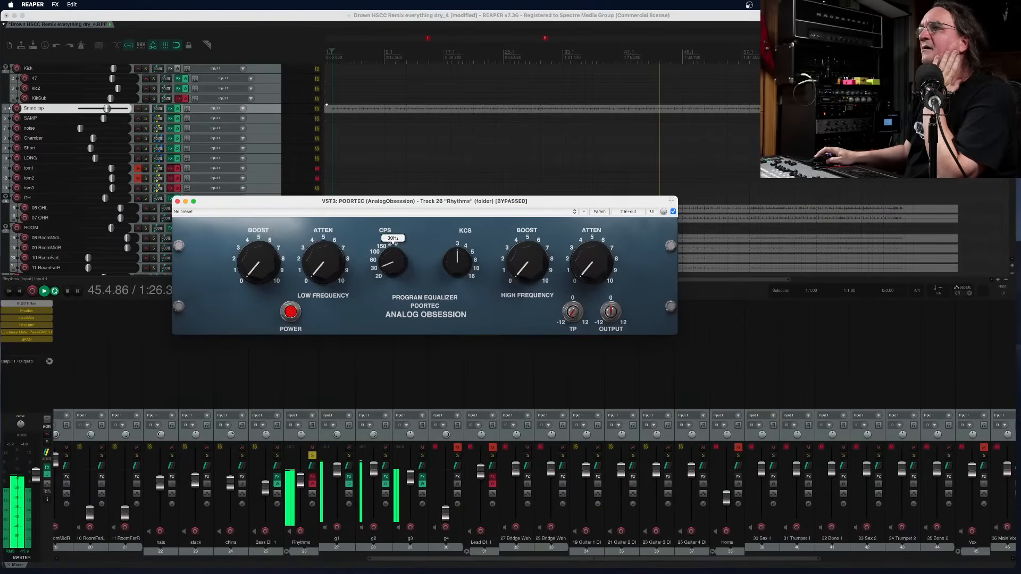
{"action": "left_click_drag", "start_coordinate": [258, 263], "coordinate": [259, 234]}
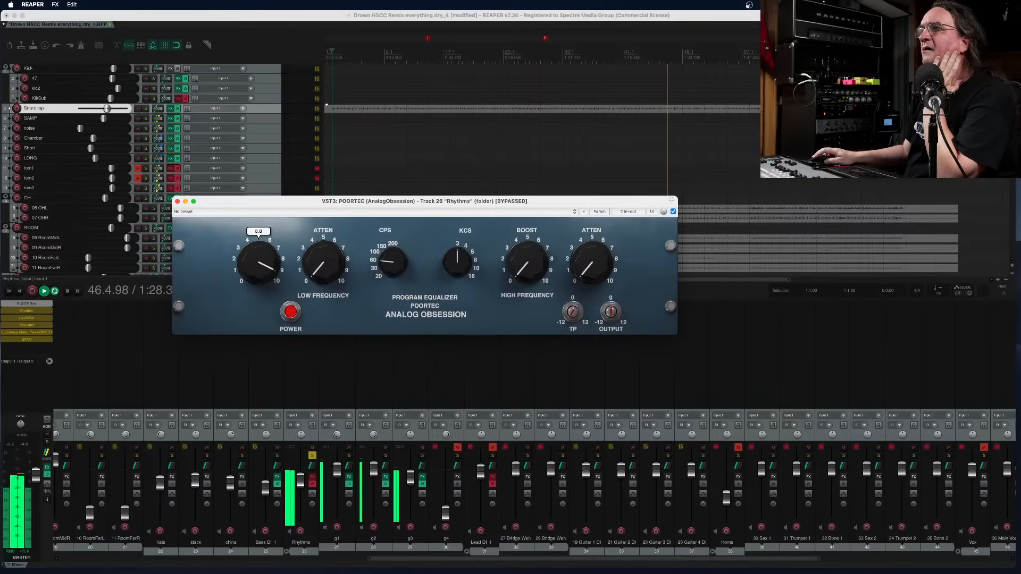
{"action": "left_click", "coordinate": [312, 484]}
{"action": "mouse_move", "coordinate": [258, 264]}
{"action": "left_mouse_down"}
{"action": "mouse_move", "coordinate": [257, 200]}
{"action": "mouse_move", "coordinate": [257, 247]}
{"action": "left_mouse_up"}
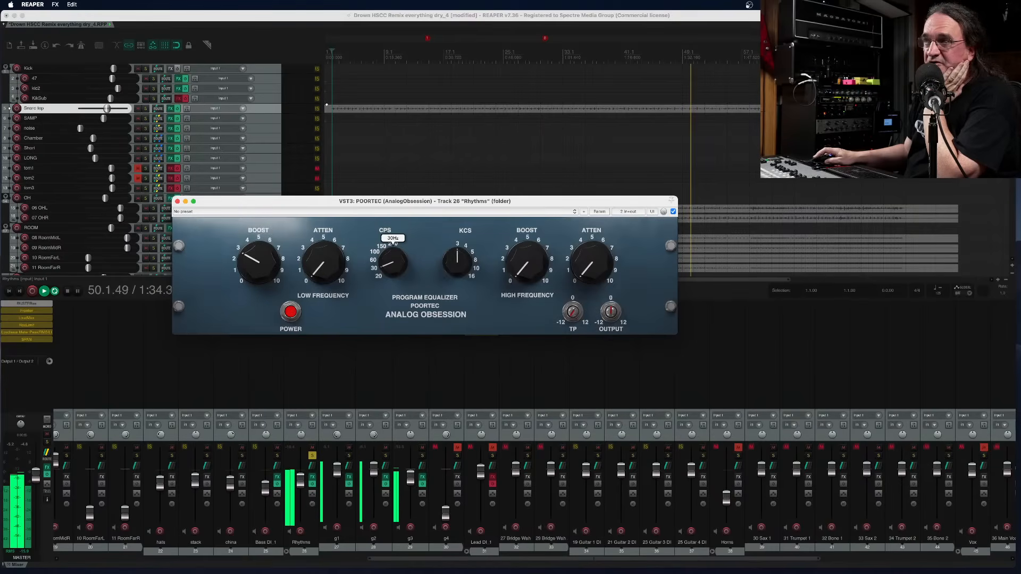
{"action": "left_click_drag", "start_coordinate": [323, 261], "coordinate": [323, 250]}
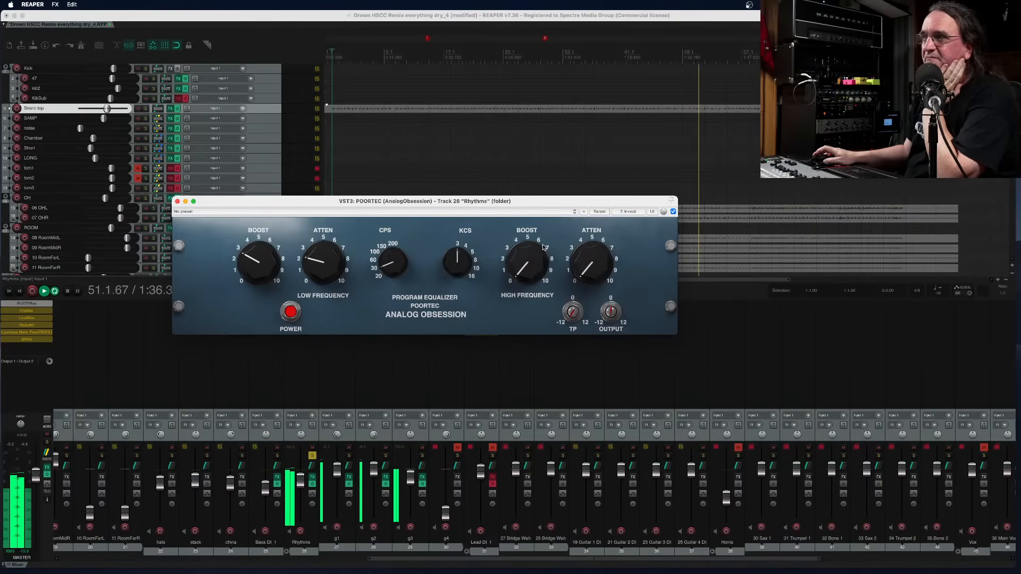
Set POORTEC's high frequency to 16 kHz with attenuation at 10 and high-frequency boost at 0.7
{"action": "left_click_drag", "start_coordinate": [468, 258], "coordinate": [468, 234]}
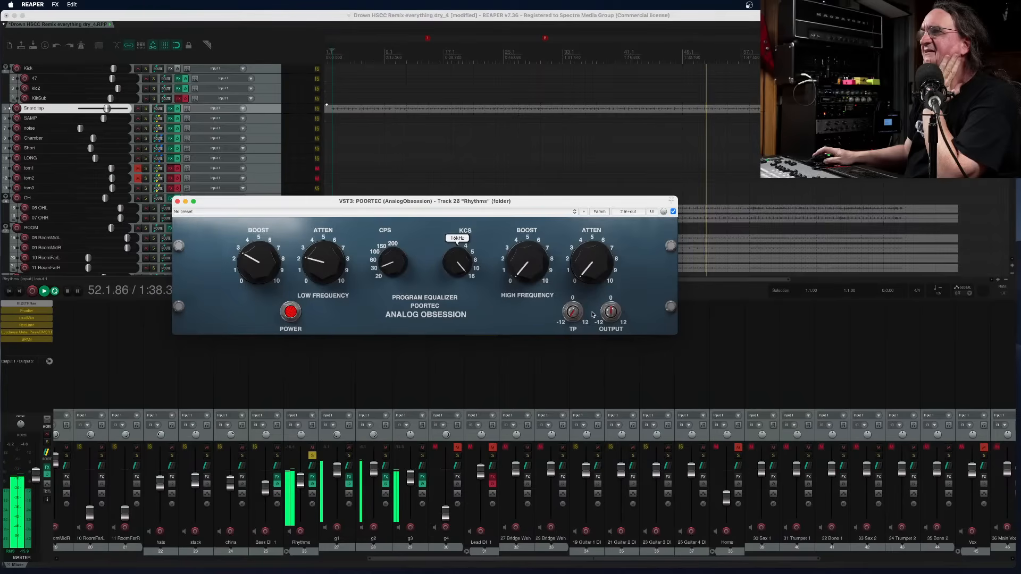
{"action": "mouse_move", "coordinate": [591, 260]}
{"action": "left_mouse_down"}
{"action": "mouse_move", "coordinate": [592, 224]}
{"action": "mouse_move", "coordinate": [592, 255]}
{"action": "left_mouse_up"}
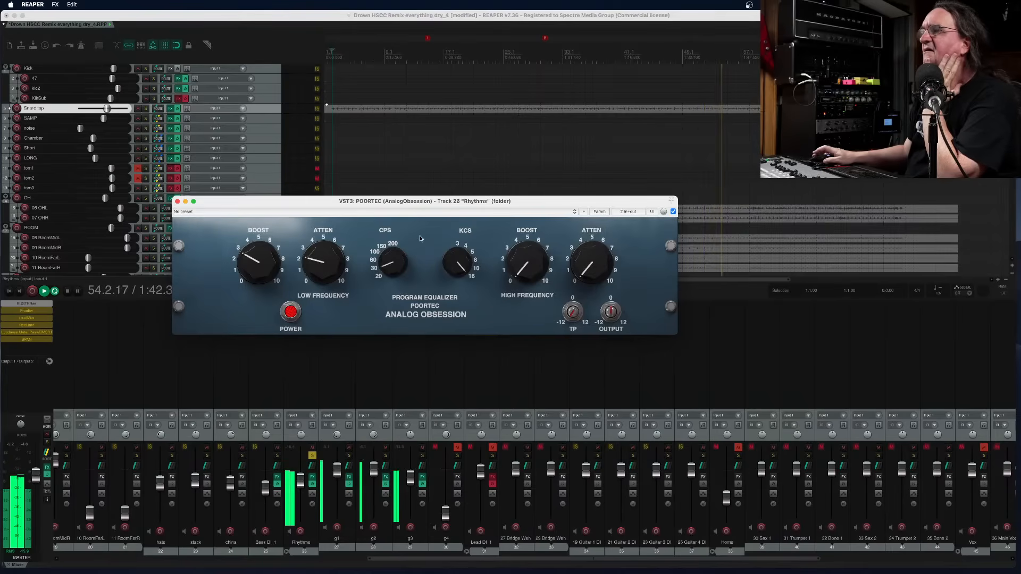
{"action": "left_click_drag", "start_coordinate": [468, 265], "coordinate": [468, 278]}
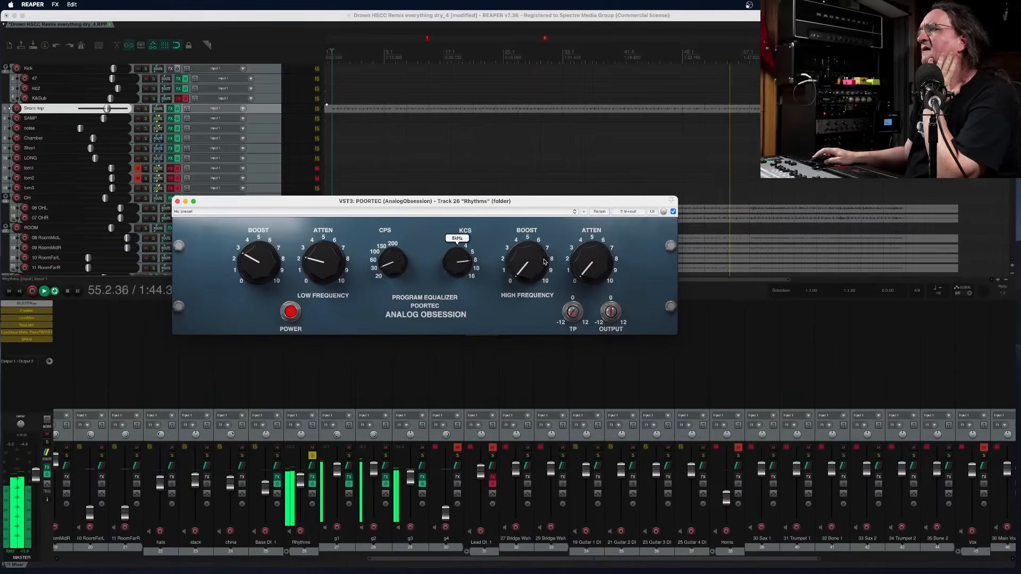
{"action": "left_click_drag", "start_coordinate": [590, 261], "coordinate": [590, 221]}
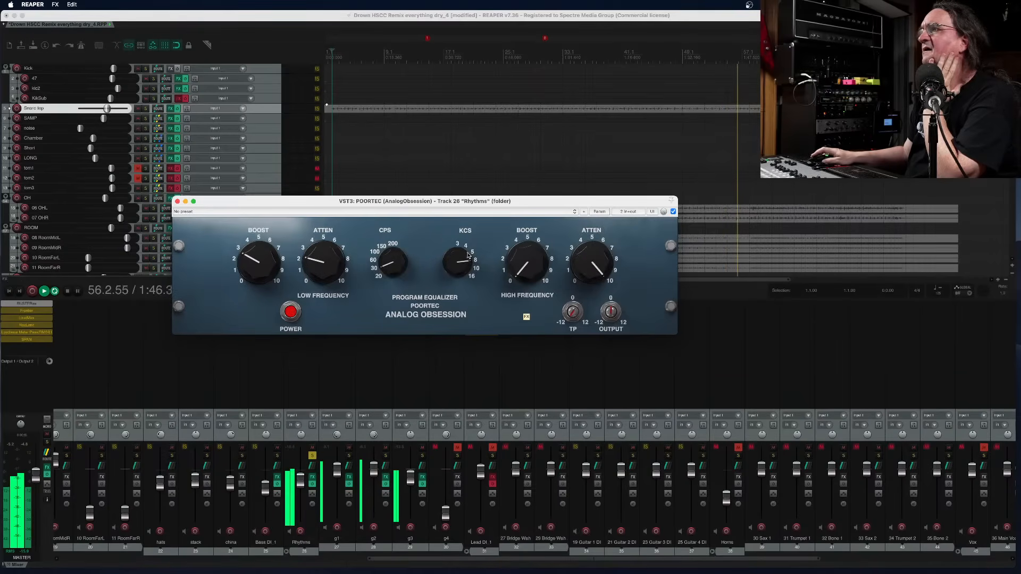
{"action": "left_click_drag", "start_coordinate": [468, 256], "coordinate": [468, 245]}
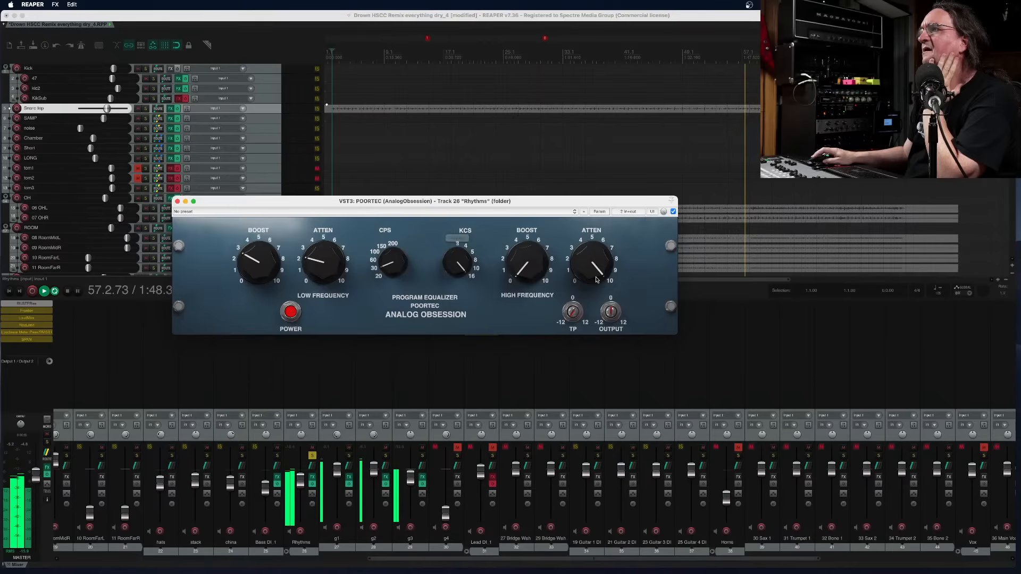
{"action": "mouse_move", "coordinate": [590, 259]}
{"action": "left_mouse_down"}
{"action": "mouse_move", "coordinate": [589, 285]}
{"action": "mouse_move", "coordinate": [590, 258]}
{"action": "left_mouse_up"}
{"action": "left_click_drag", "start_coordinate": [532, 271], "coordinate": [532, 267]}
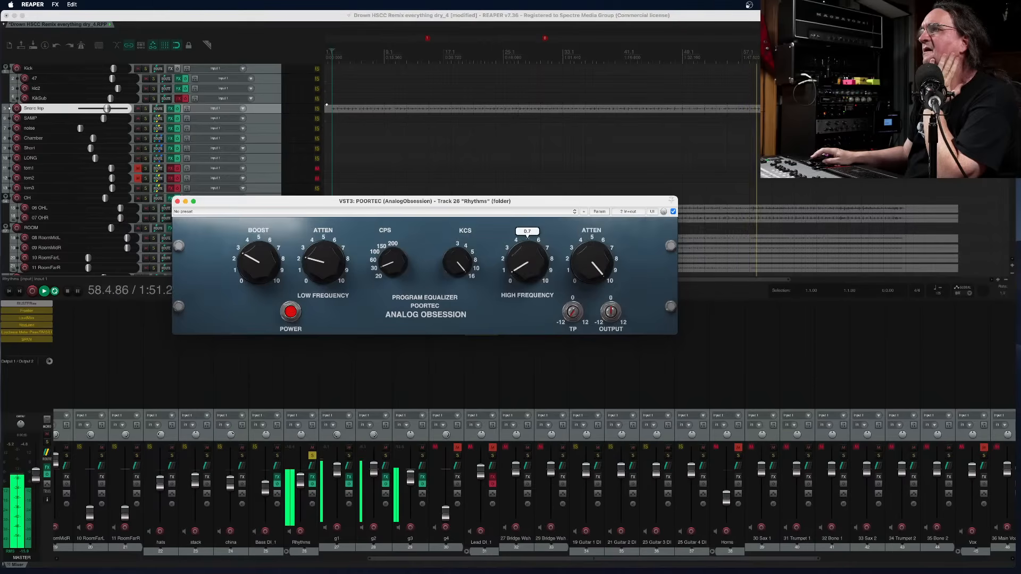
Unsolo the Rhythms folder, raise its fader slightly against the full mix and close the POORTEC window
{"action": "left_click", "coordinate": [313, 456]}
{"action": "left_click_drag", "start_coordinate": [301, 487], "coordinate": [301, 483]}
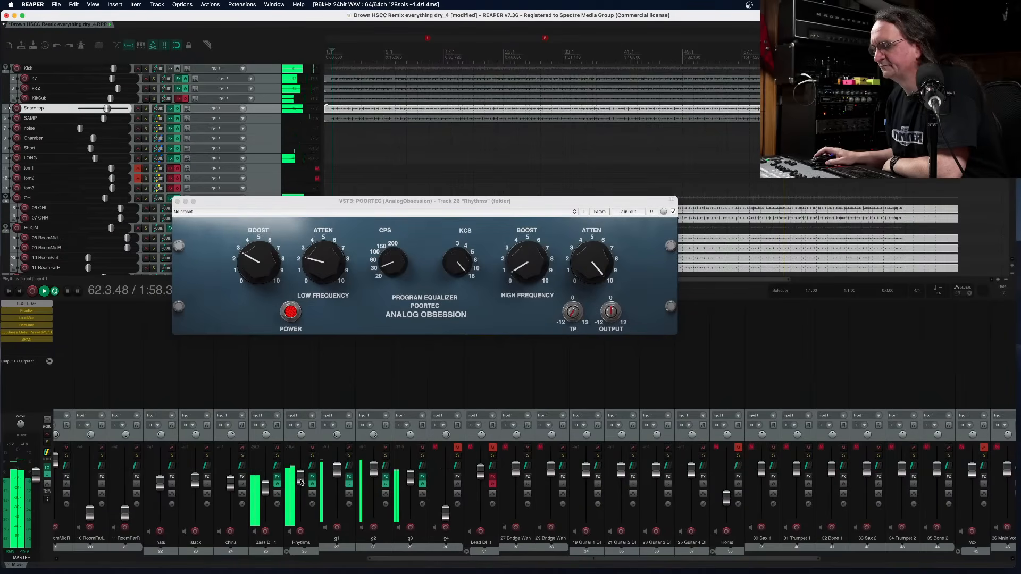
{"action": "left_click", "coordinate": [177, 201]}
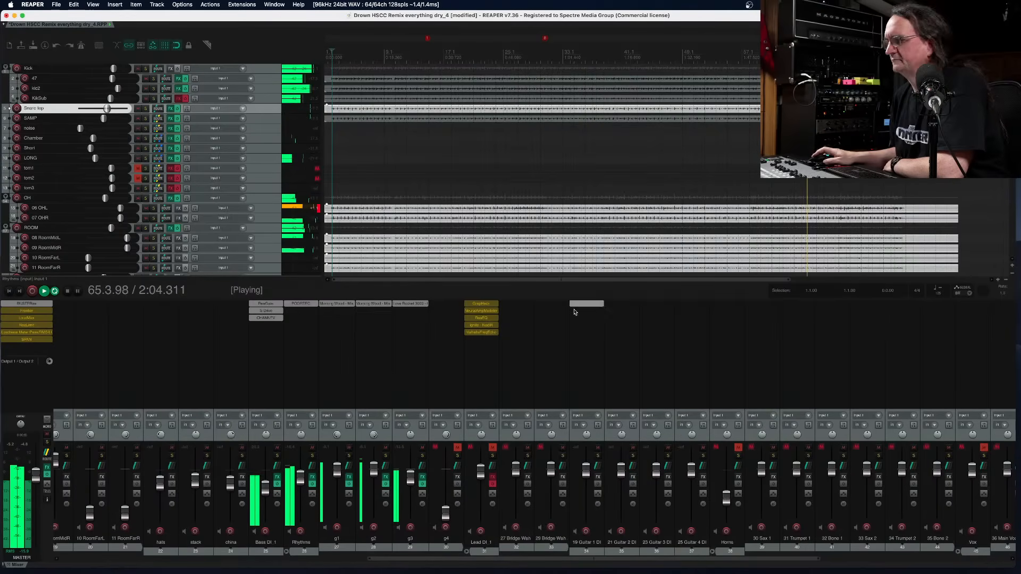
Solo g2 and g3 briefly in turn to compare the individual rhythm guitar tones
{"action": "left_click", "coordinate": [384, 457]}
{"action": "left_click", "coordinate": [385, 457]}
{"action": "left_click", "coordinate": [423, 458]}
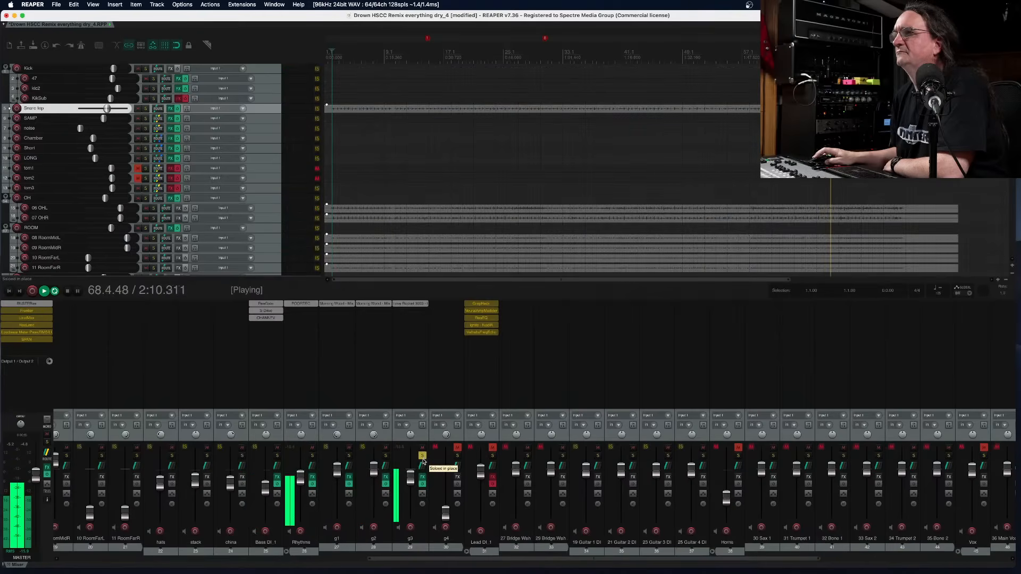
{"action": "left_click", "coordinate": [423, 460]}
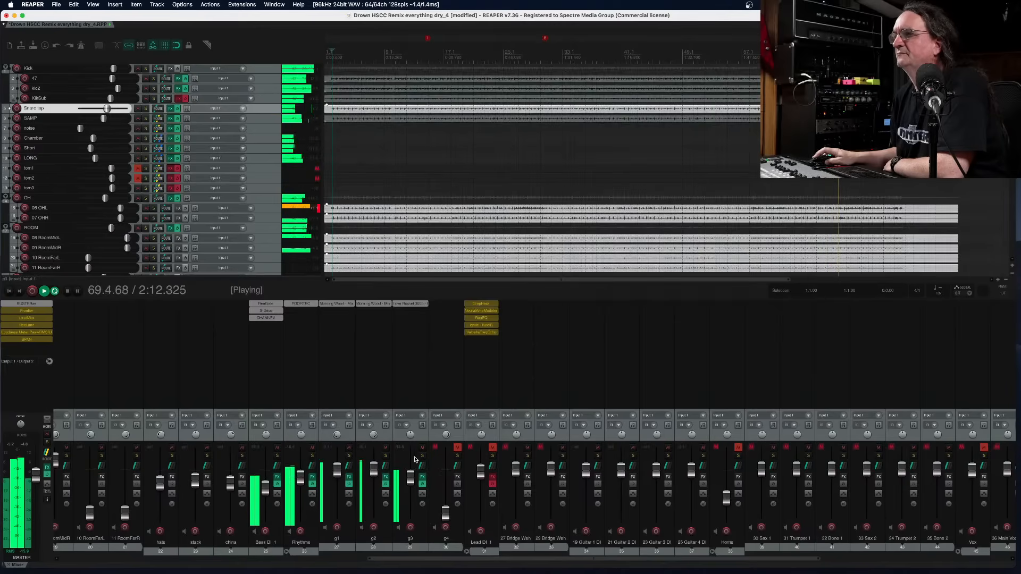
Solo g2, open the NadIR cabinet loader in its Morning Wood chain and restart playback from about 6.3.00
{"action": "left_click", "coordinate": [386, 455]}
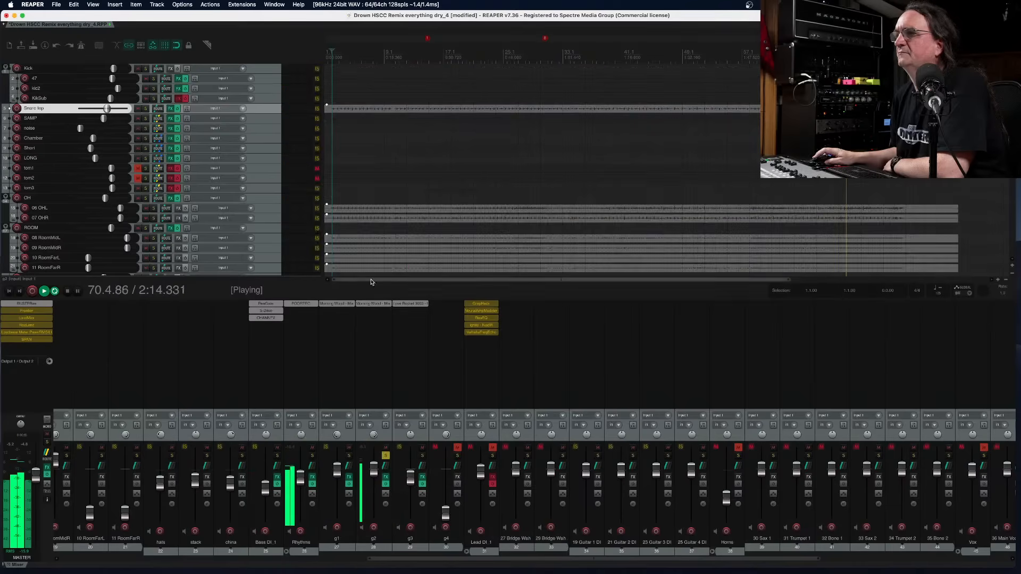
{"action": "left_click", "coordinate": [375, 304]}
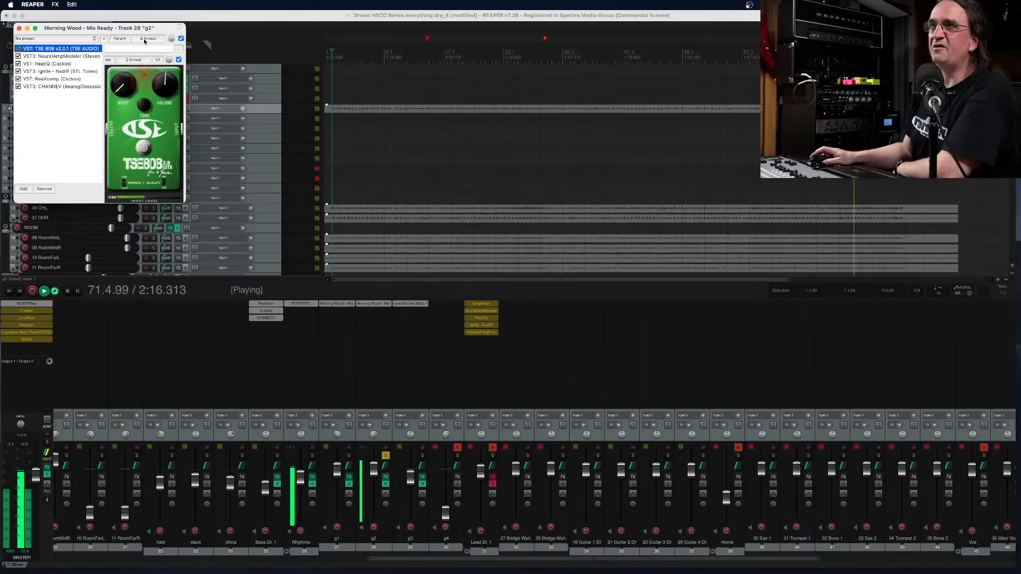
{"action": "left_click", "coordinate": [145, 149]}
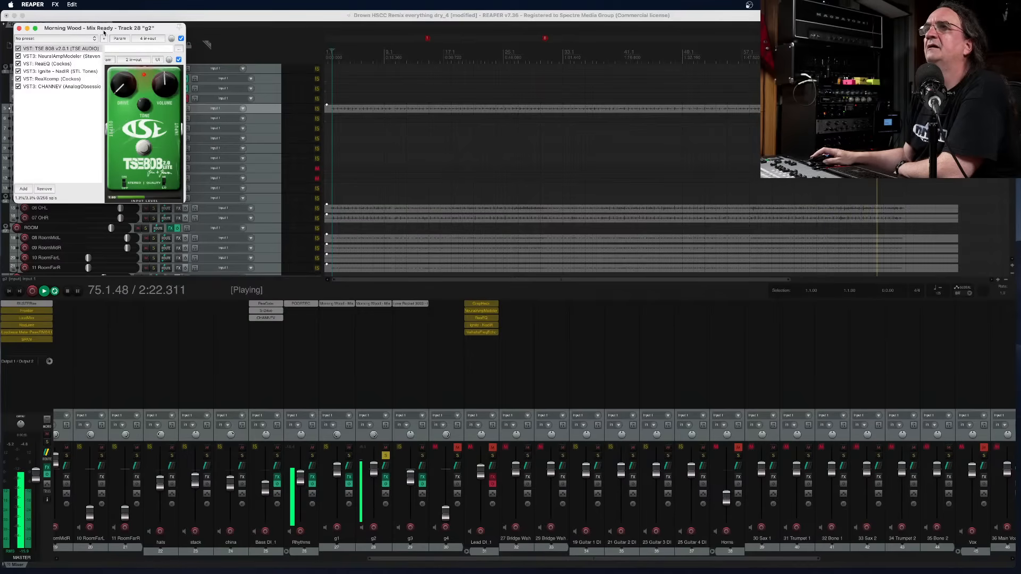
{"action": "left_click_drag", "start_coordinate": [104, 33], "coordinate": [339, 121]}
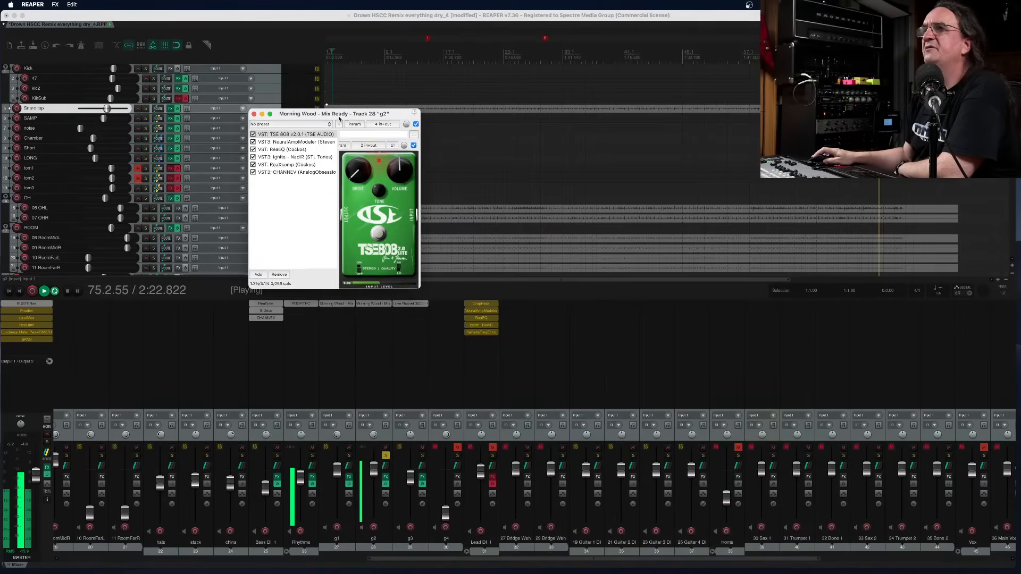
{"action": "left_click", "coordinate": [293, 160]}
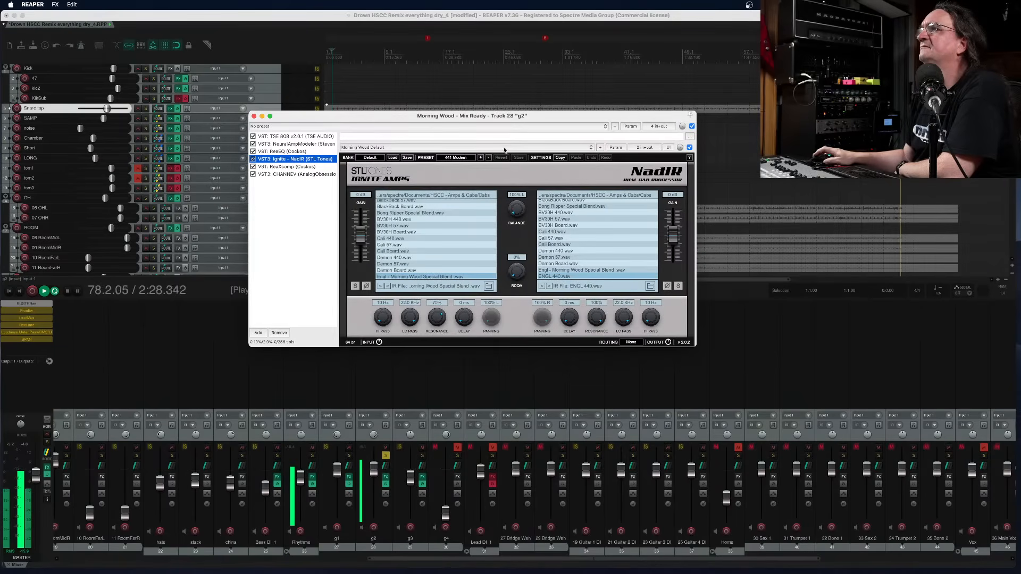
{"action": "left_click", "coordinate": [365, 50]}
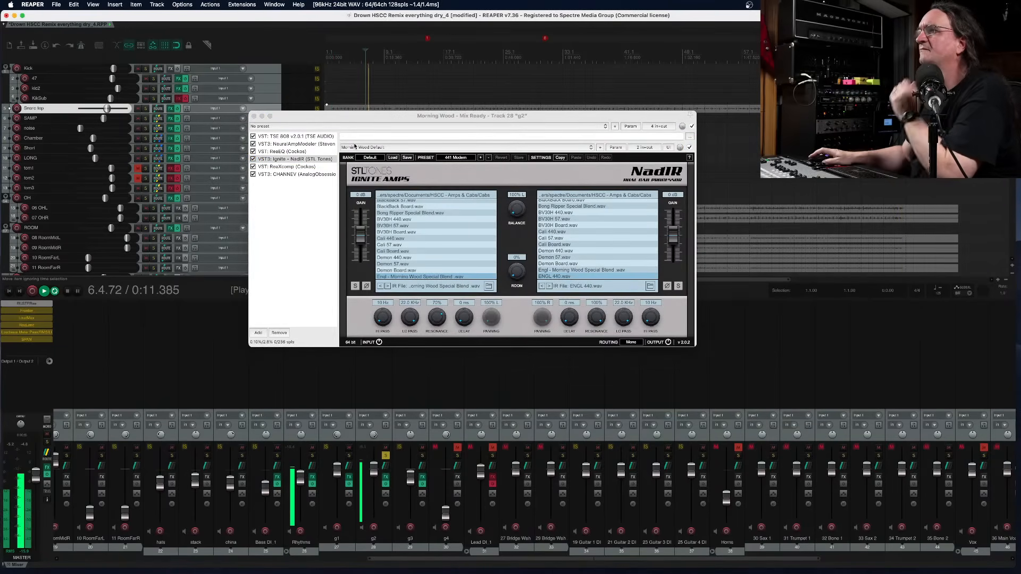
Try the T75-BV30H Special Blend, T75 Board and Gainzilla Special Blend impulses in NadIR's first slot, restore Engl - Morning Wood Special Blend and stop playback
{"action": "scroll", "coordinate": [458, 234], "scroll_direction": "down", "scroll_amount": 5}
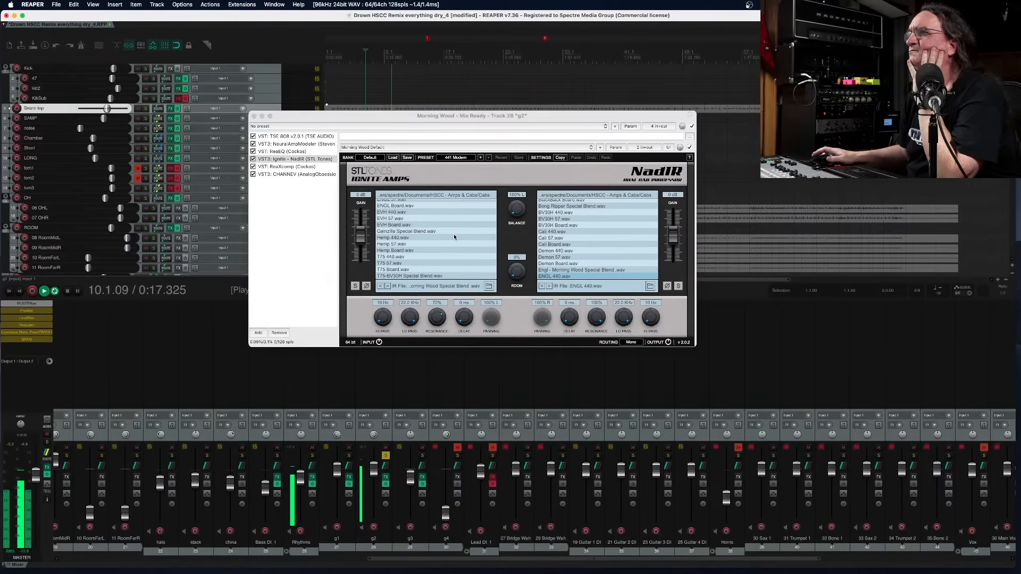
{"action": "left_click", "coordinate": [429, 276]}
{"action": "left_click", "coordinate": [398, 270]}
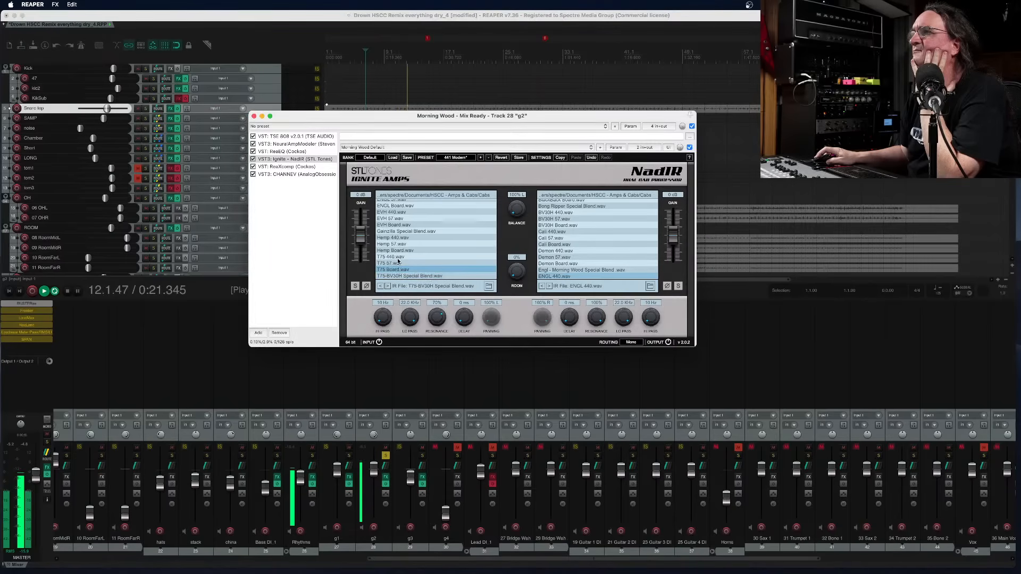
{"action": "left_click", "coordinate": [406, 232]}
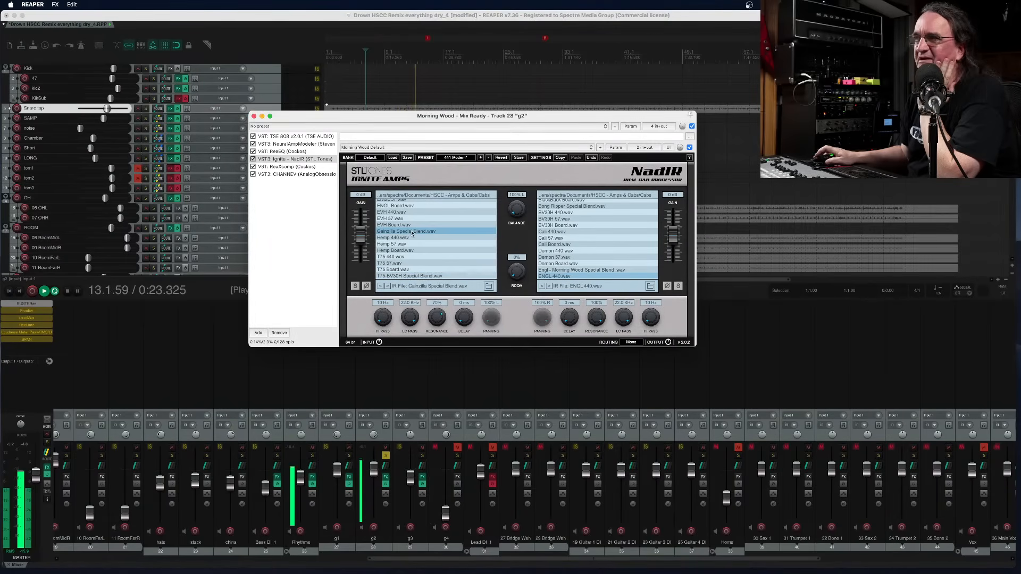
{"action": "scroll", "coordinate": [415, 238], "scroll_direction": "up", "scroll_amount": 1}
{"action": "scroll", "coordinate": [416, 238], "scroll_direction": "up", "scroll_amount": 2}
{"action": "left_click", "coordinate": [441, 237]}
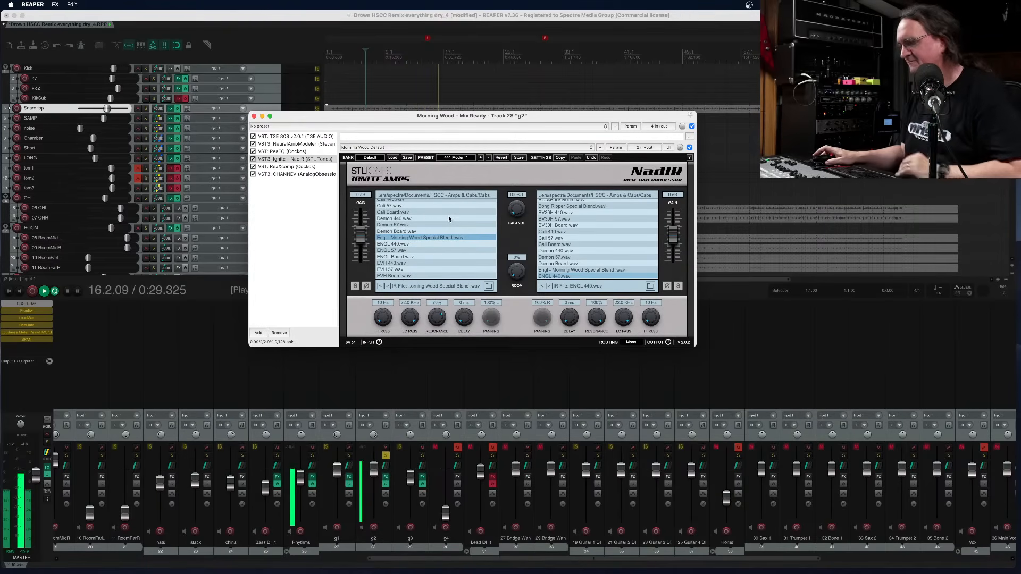
{"action": "key", "text": "space"}
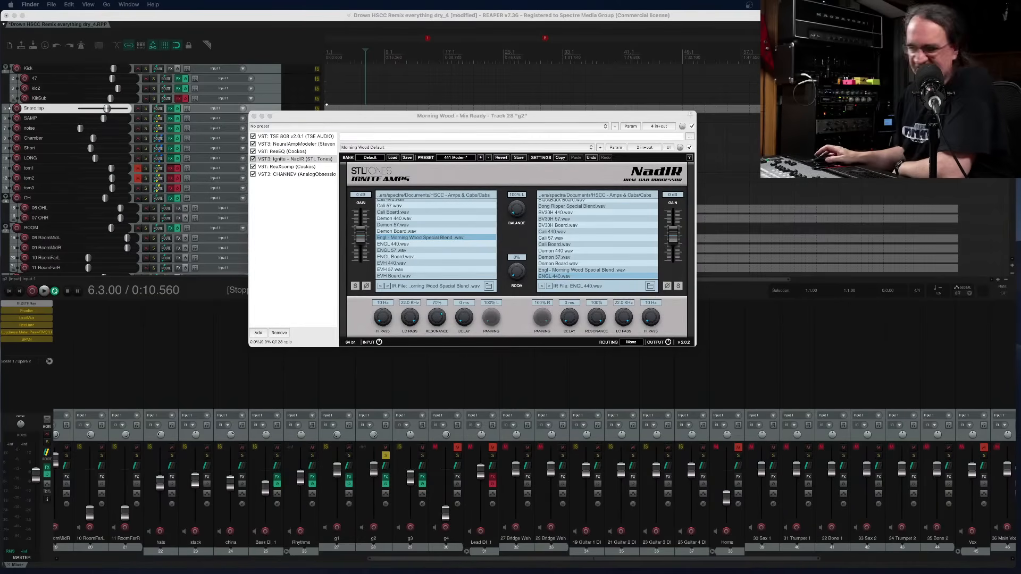
Resume playback and load 01 SMG_UK_V30 57_dc.wav from the Cabs folder into NadIR's first impulse slot
{"action": "key", "text": "space"}
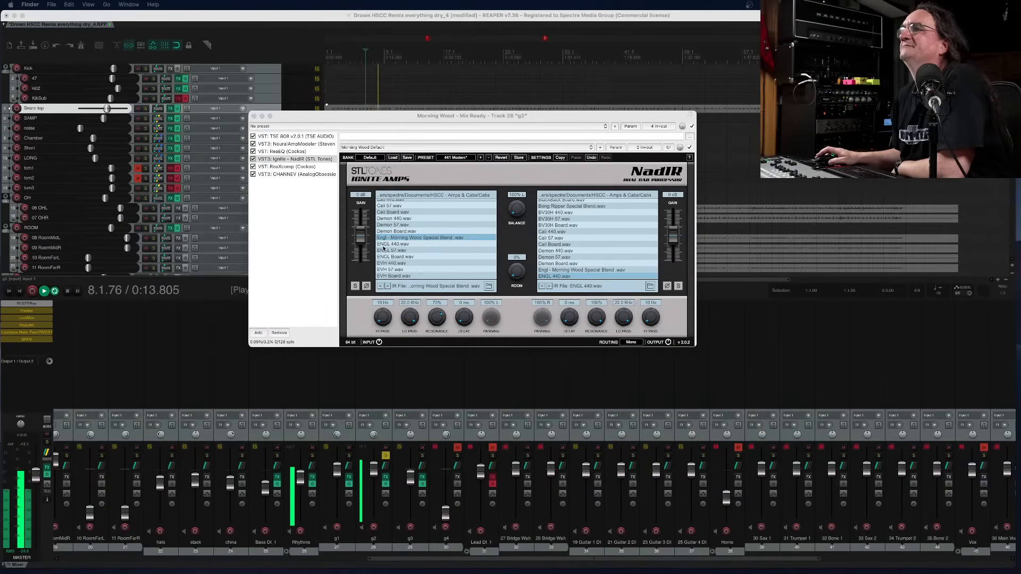
{"action": "scroll", "coordinate": [438, 229], "scroll_direction": "up", "scroll_amount": 5}
{"action": "scroll", "coordinate": [448, 223], "scroll_direction": "down", "scroll_amount": 6}
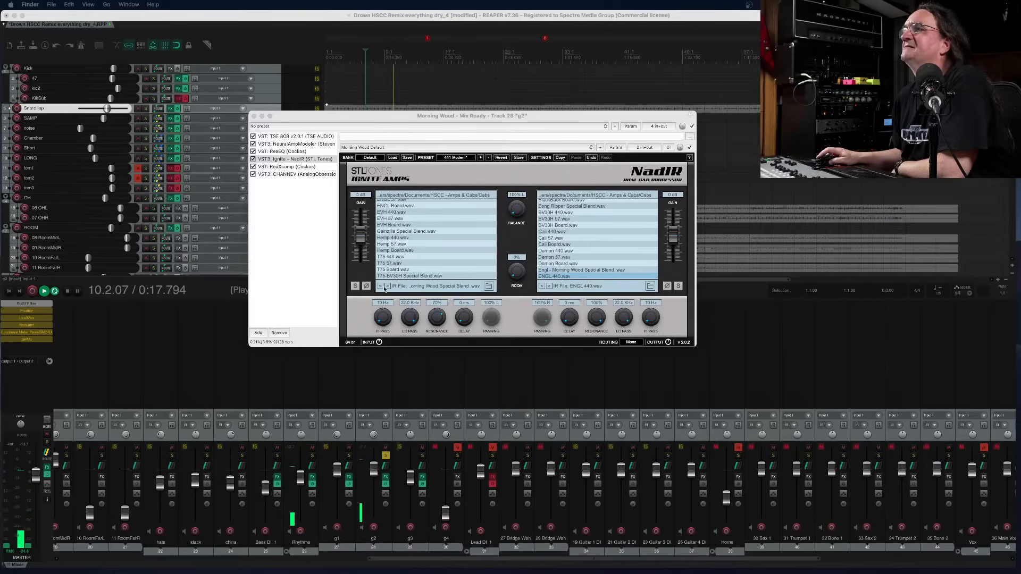
{"action": "left_click", "coordinate": [488, 286]}
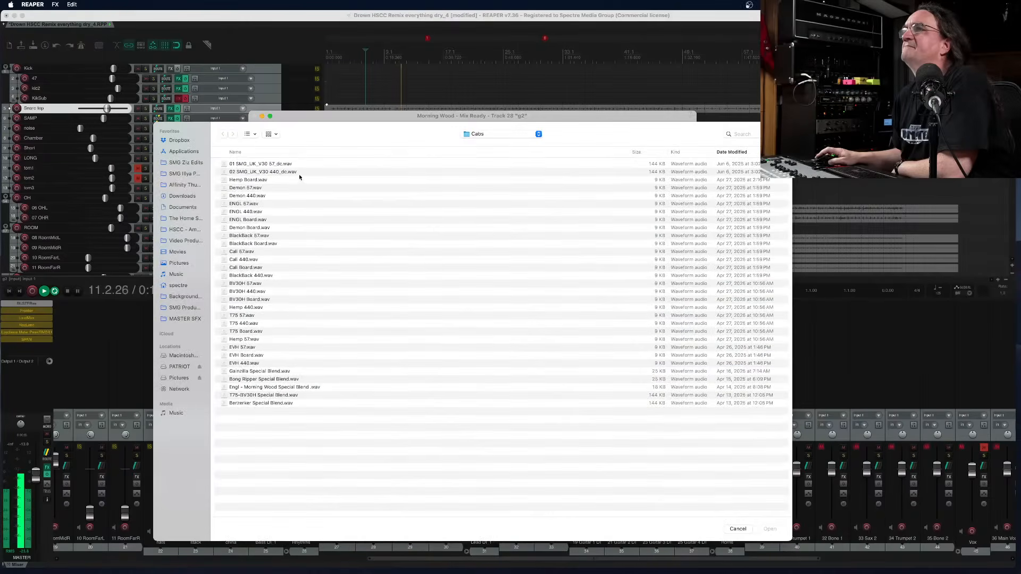
{"action": "left_click", "coordinate": [279, 165]}
{"action": "double_click", "coordinate": [279, 165]}
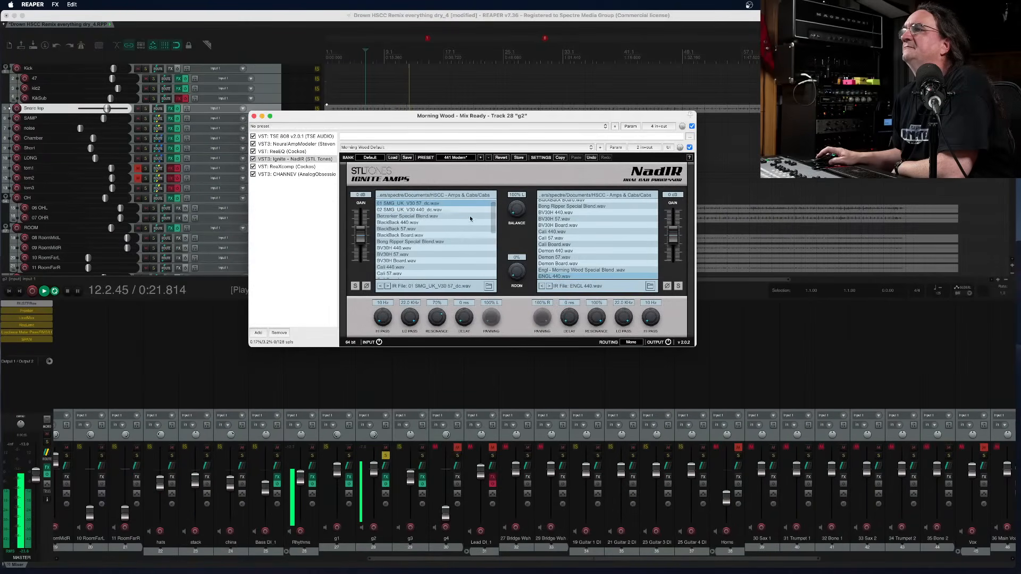
Load 02 SMG_UK_V30 440_dc.wav into NadIR's second impulse slot and adjust the balance to blend both cabinets
{"action": "left_click", "coordinate": [650, 286]}
{"action": "double_click", "coordinate": [294, 173]}
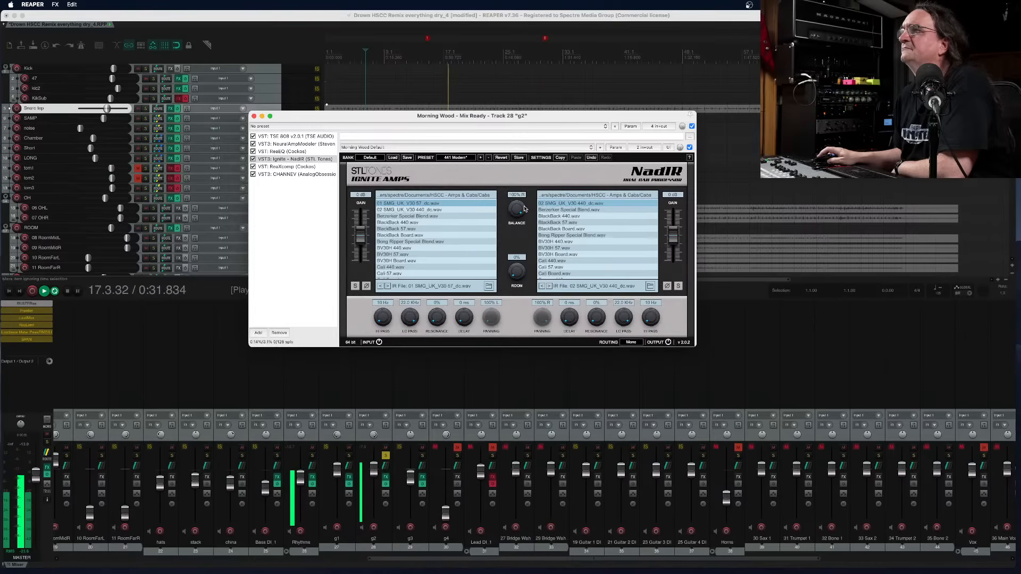
{"action": "left_click_drag", "start_coordinate": [519, 232], "coordinate": [509, 297]}
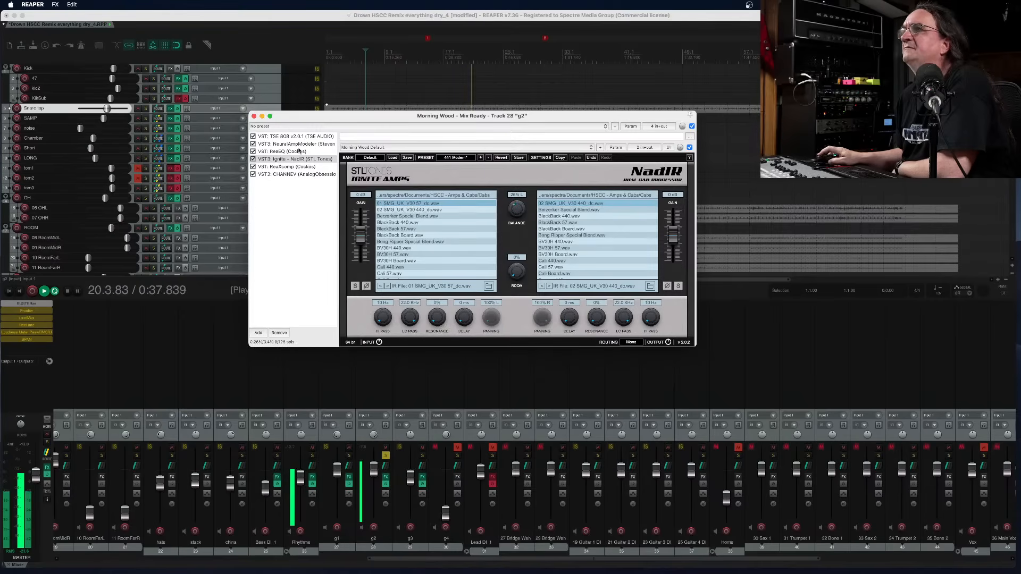
Bypass TSE 808 and ReaEQ, float g2's NeuralAmpModeler and audition amp models, settling on 05 Bong Ripper.nam
{"action": "left_click", "coordinate": [253, 137]}
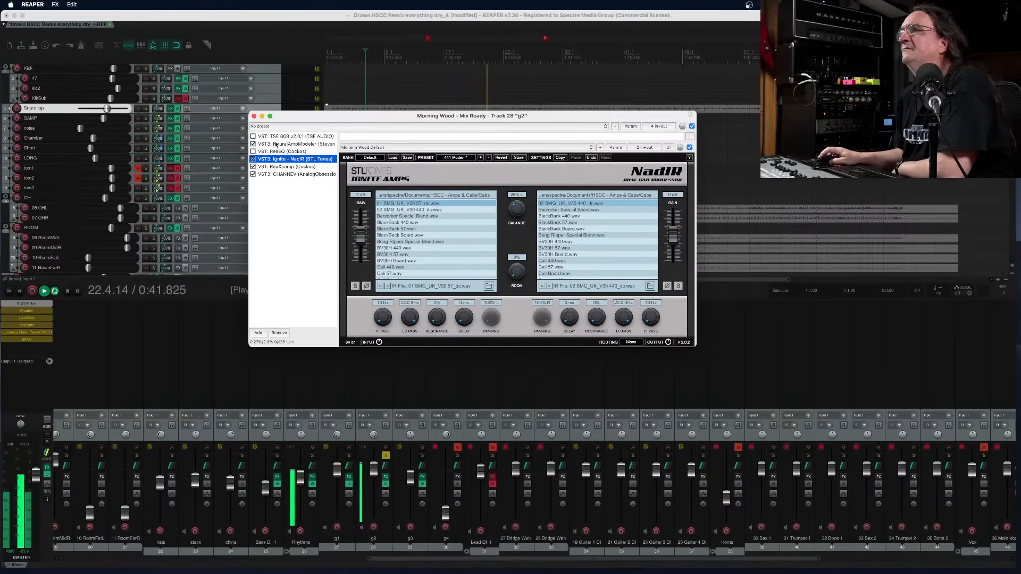
{"action": "double_click", "coordinate": [277, 144]}
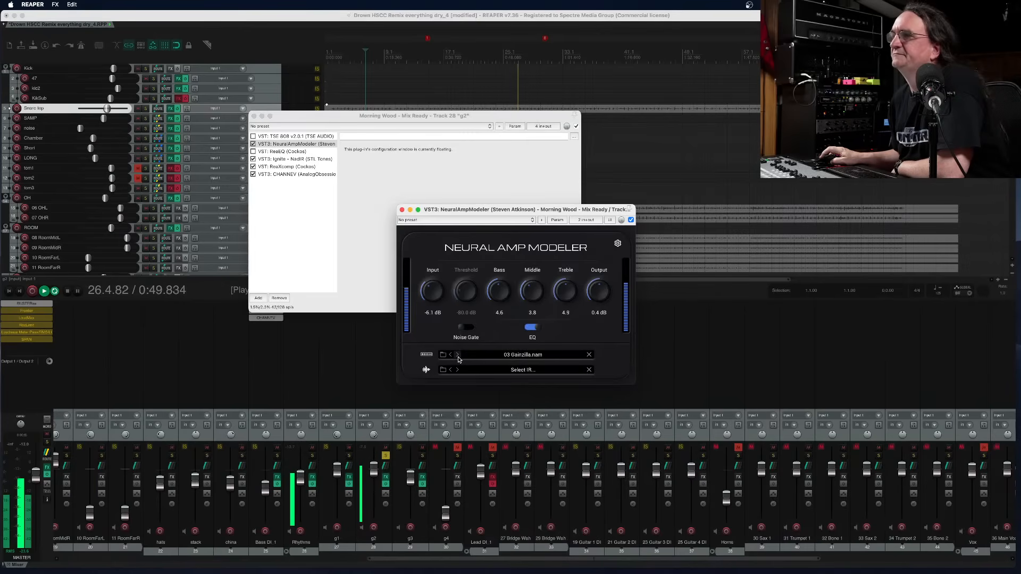
{"action": "left_click", "coordinate": [457, 355]}
{"action": "left_click", "coordinate": [458, 355]}
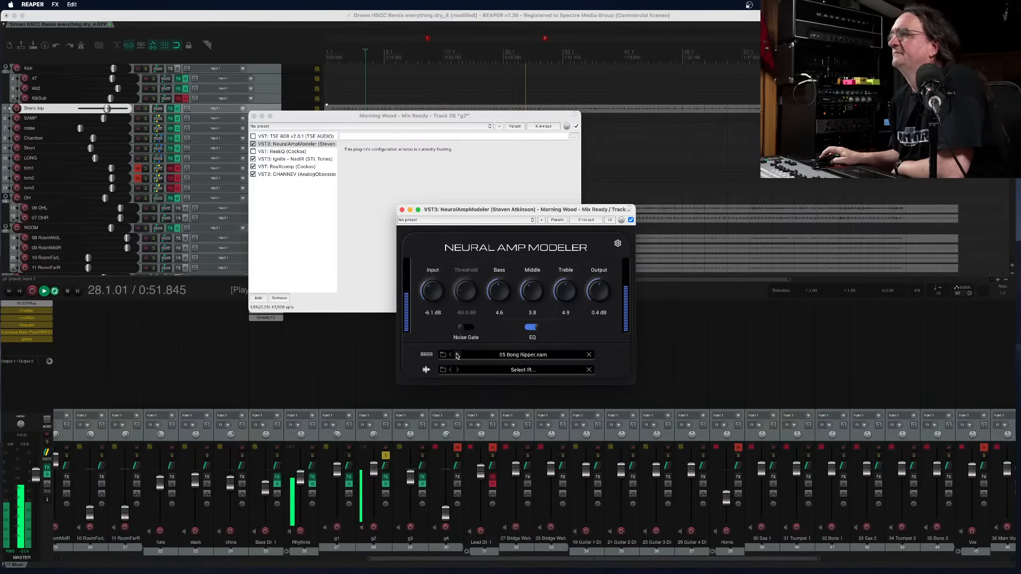
{"action": "left_click", "coordinate": [457, 355]}
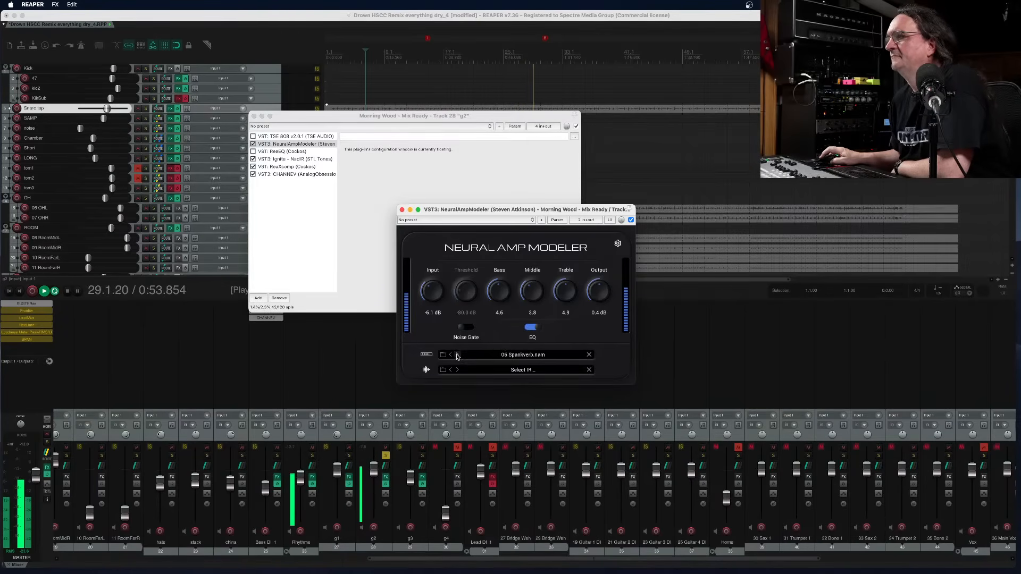
{"action": "left_click", "coordinate": [451, 355]}
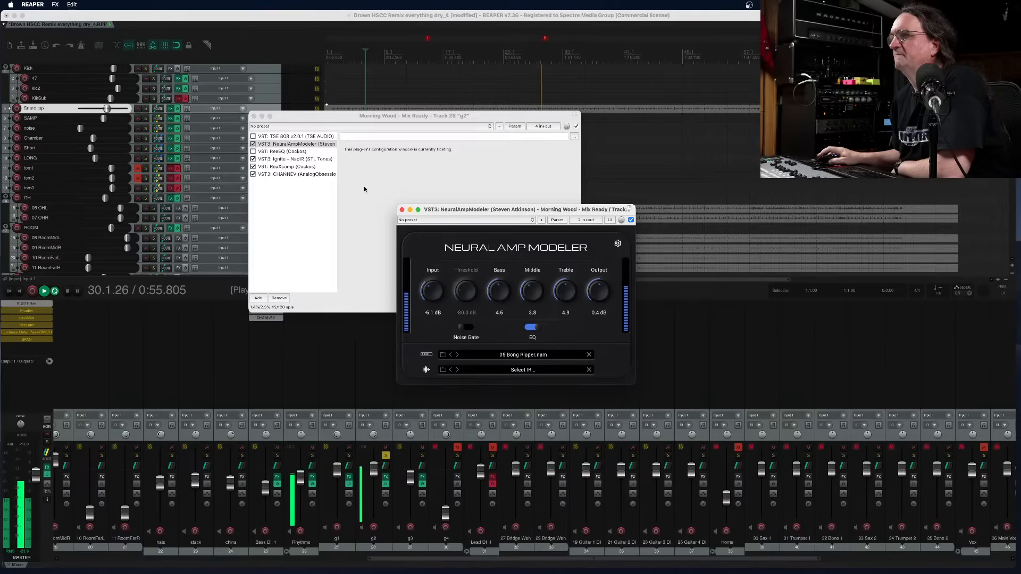
Re-enable TSE 808 and ReaEQ, move the chain window aside and set NeuralAmpModeler's input to -4.3 dB
{"action": "left_click", "coordinate": [253, 137]}
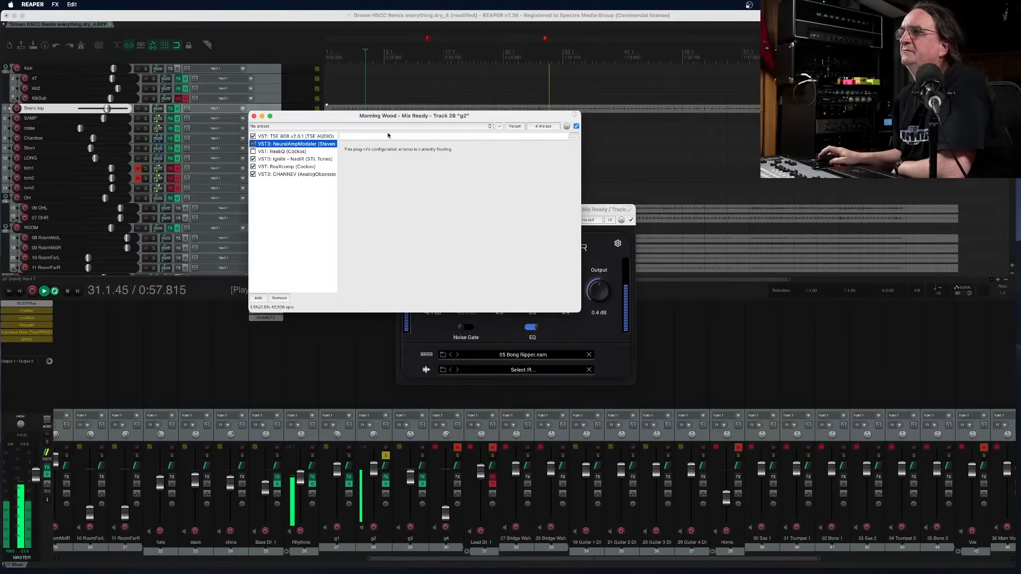
{"action": "left_click_drag", "start_coordinate": [384, 122], "coordinate": [398, 185]}
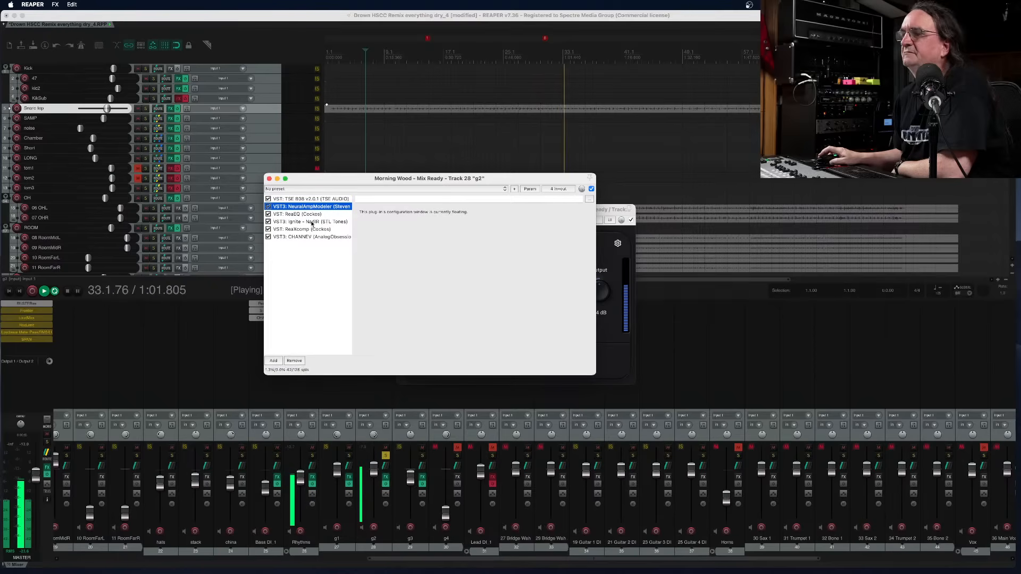
{"action": "left_click_drag", "start_coordinate": [361, 182], "coordinate": [221, 348]}
{"action": "left_click_drag", "start_coordinate": [434, 293], "coordinate": [435, 288]}
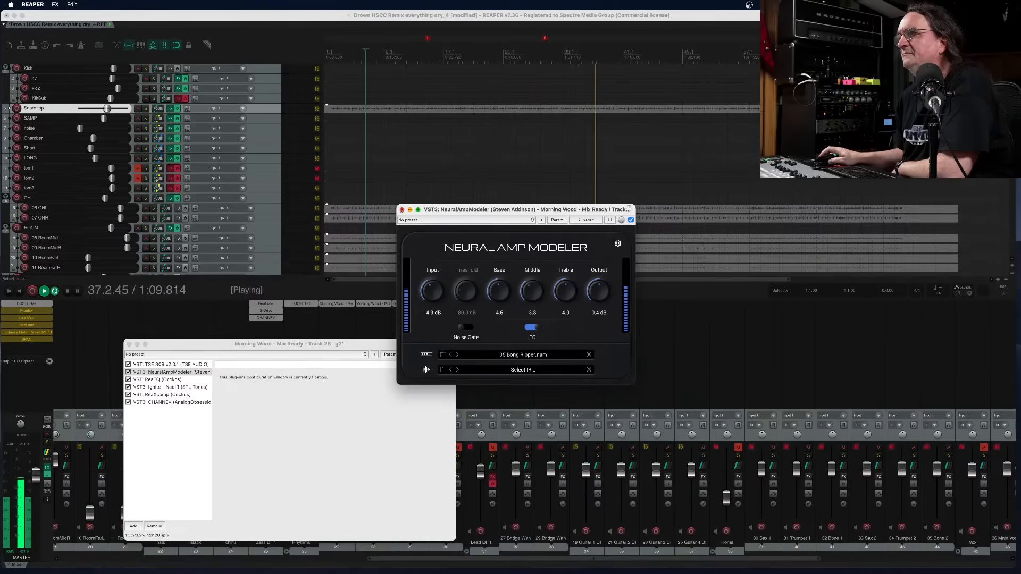
Close g2's open effect windows, replace g1's effects with a copy of g2's Morning Wood - Mix Ready chain, and solo g1
{"action": "left_click", "coordinate": [403, 210]}
{"action": "left_click", "coordinate": [129, 345]}
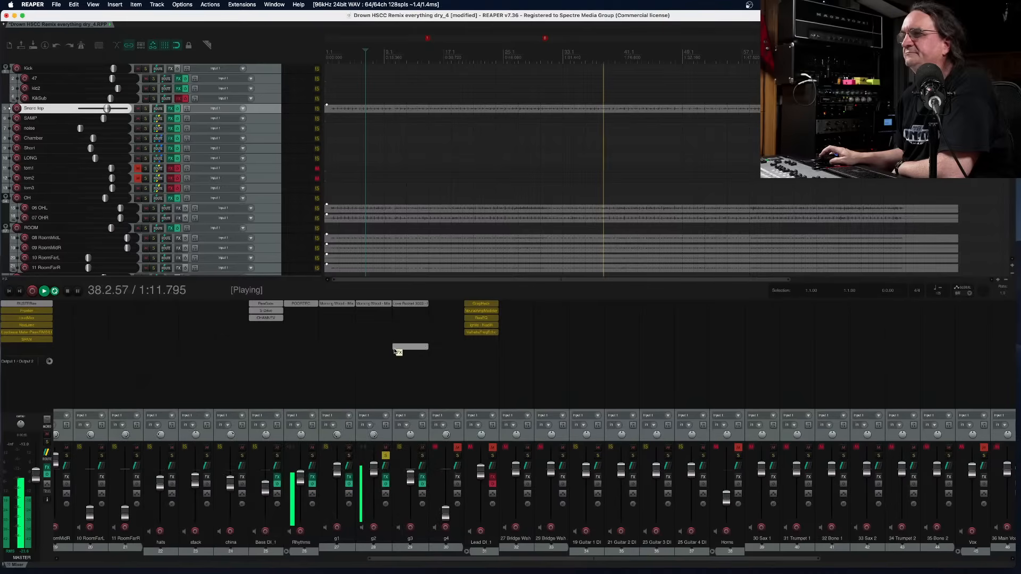
{"action": "left_click", "coordinate": [340, 304]}
{"action": "left_click", "coordinate": [348, 305], "text": "alt"}
{"action": "left_click_drag", "start_coordinate": [374, 304], "coordinate": [336, 304]}
{"action": "left_click", "coordinate": [348, 456]}
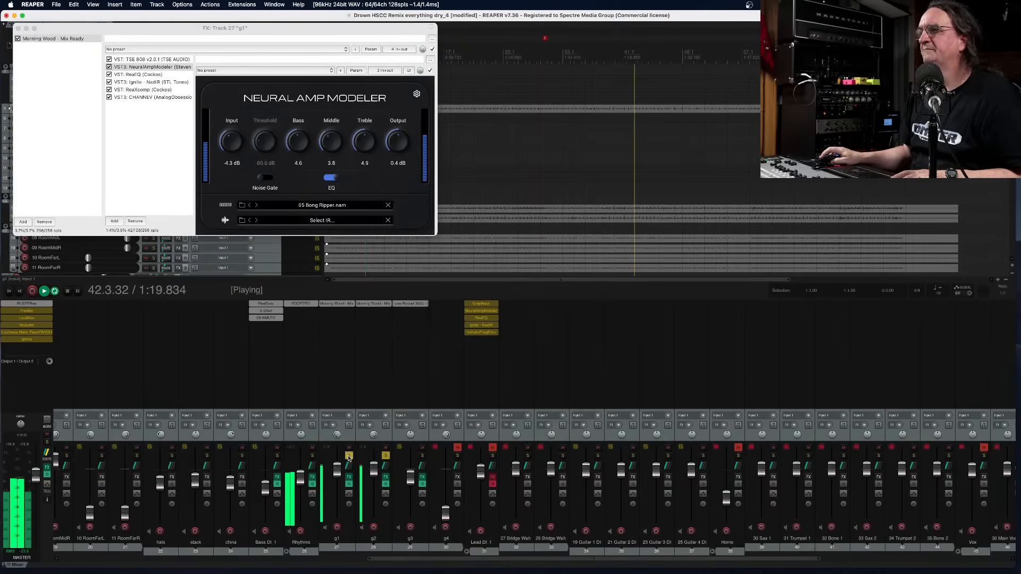
Solo g3, replace its effects with a copy of g2's Morning Wood - Mix Ready chain, and unsolo g1 and g2
{"action": "left_click", "coordinate": [423, 456]}
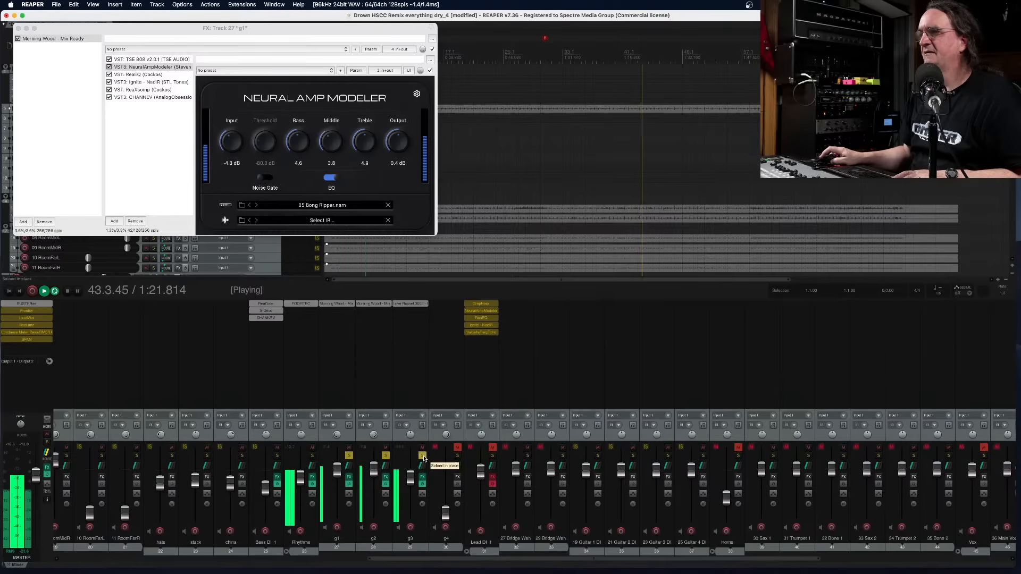
{"action": "left_click", "coordinate": [417, 305], "text": "alt"}
{"action": "left_click_drag", "start_coordinate": [379, 305], "coordinate": [402, 307]}
{"action": "left_click", "coordinate": [387, 456]}
{"action": "left_click", "coordinate": [349, 456]}
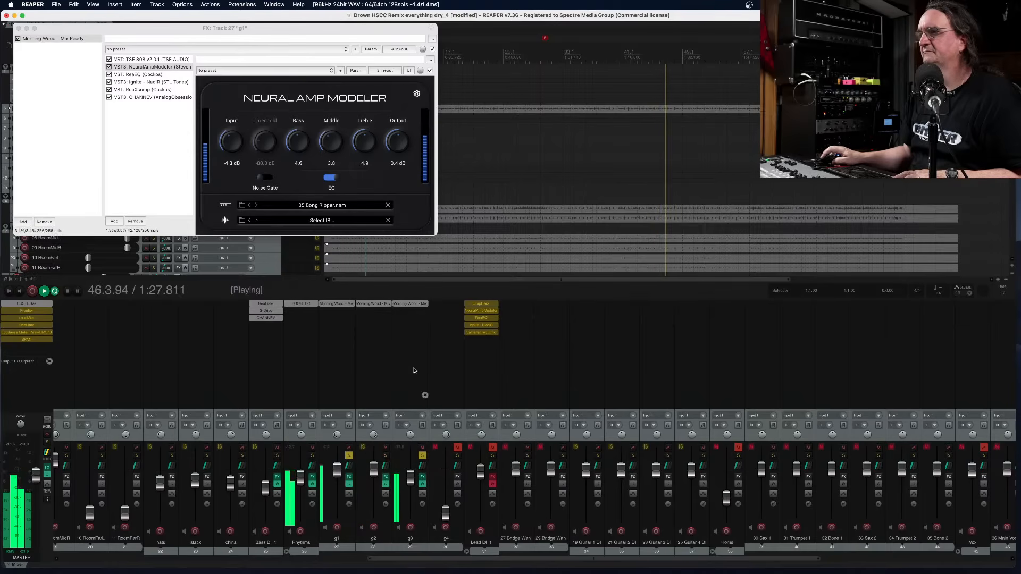
Switch g3's NeuralAmpModeler to the 03 Gainzilla.nam model and close the open effect windows
{"action": "left_click", "coordinate": [419, 305]}
{"action": "left_click_drag", "start_coordinate": [176, 45], "coordinate": [396, 168]}
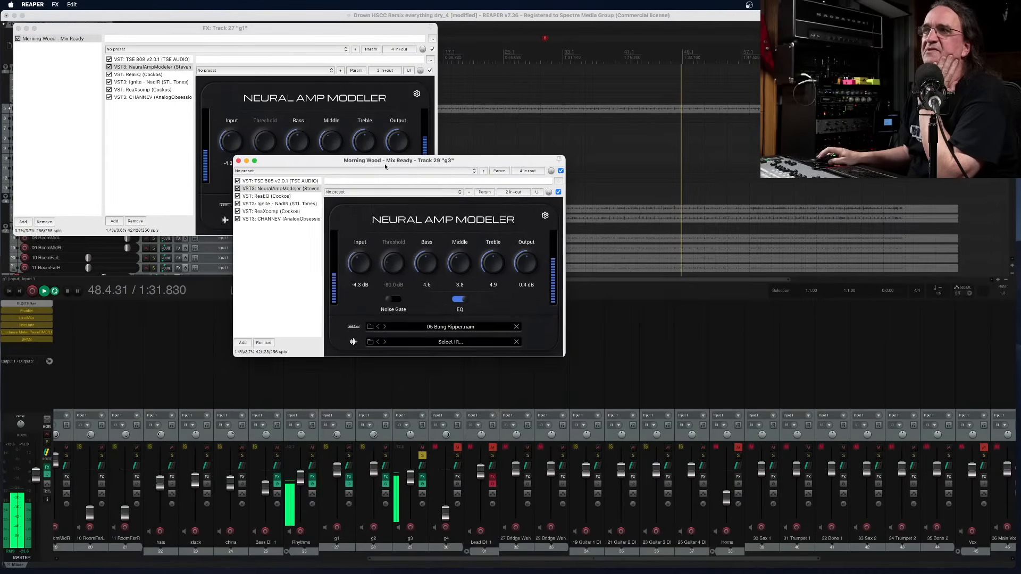
{"action": "left_click", "coordinate": [380, 330]}
{"action": "left_click", "coordinate": [379, 330]}
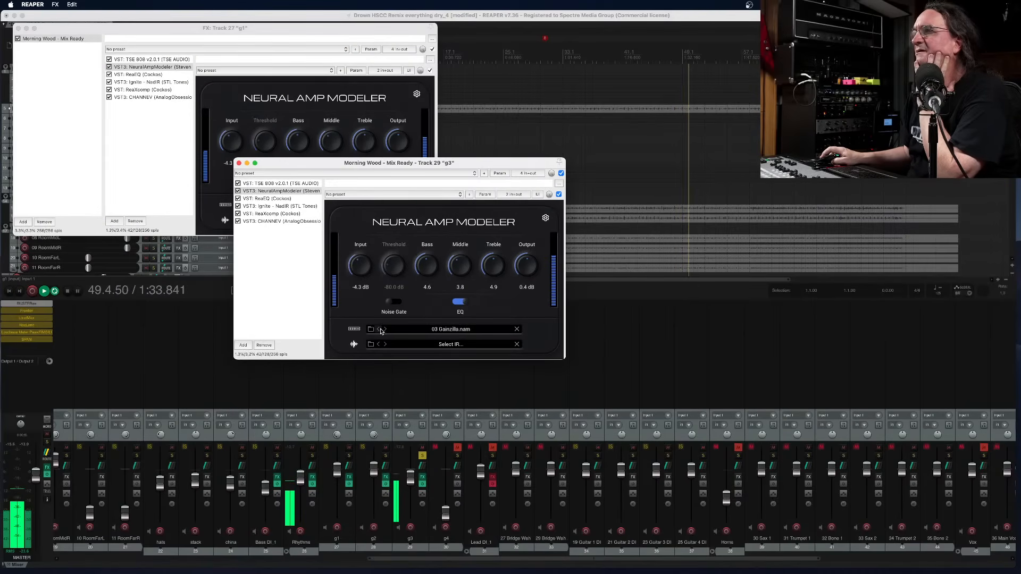
{"action": "left_click", "coordinate": [239, 163]}
{"action": "left_click", "coordinate": [17, 29]}
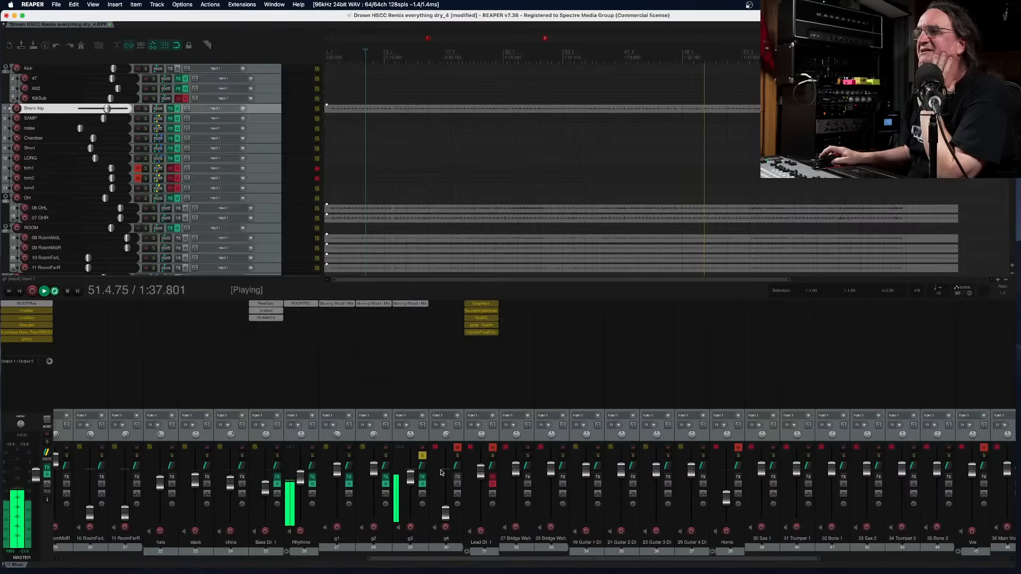
Raise the Rhythms and Bass DI_1 faders slightly against the full mix and play the song back to check the balance
{"action": "left_click_drag", "start_coordinate": [302, 480], "coordinate": [301, 477]}
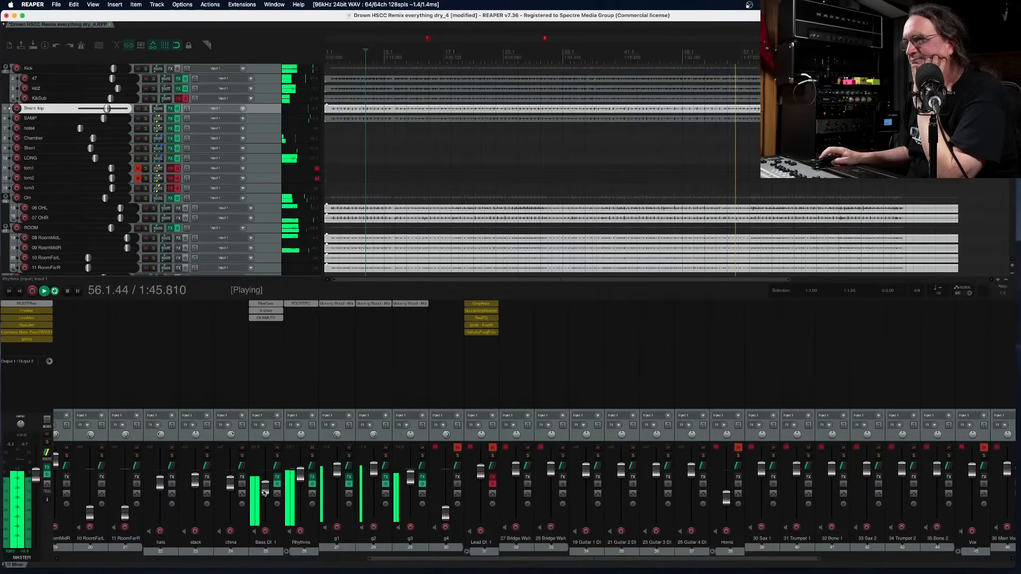
{"action": "left_click_drag", "start_coordinate": [264, 492], "coordinate": [265, 490]}
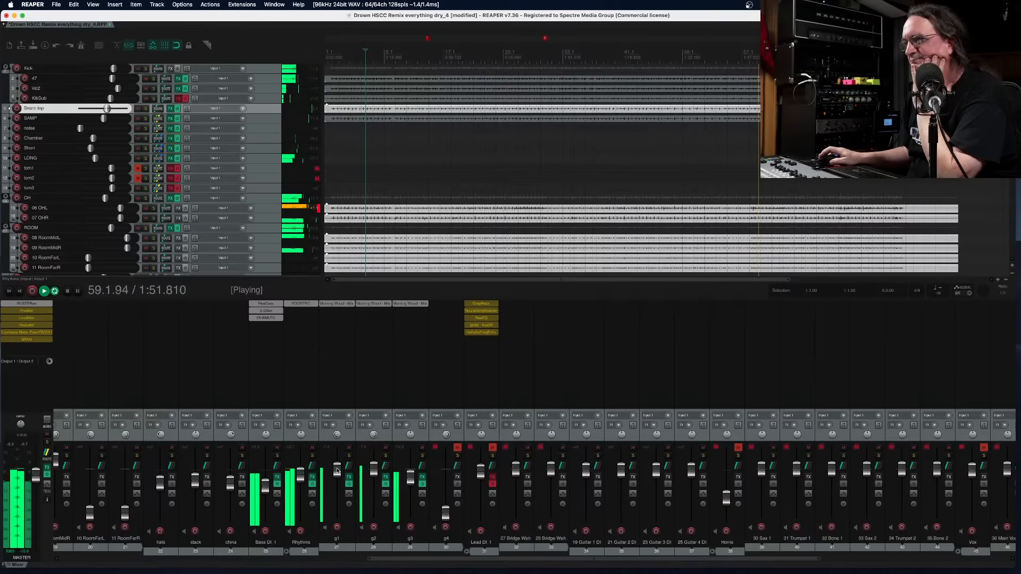
{"action": "left_click_drag", "start_coordinate": [302, 479], "coordinate": [301, 477]}
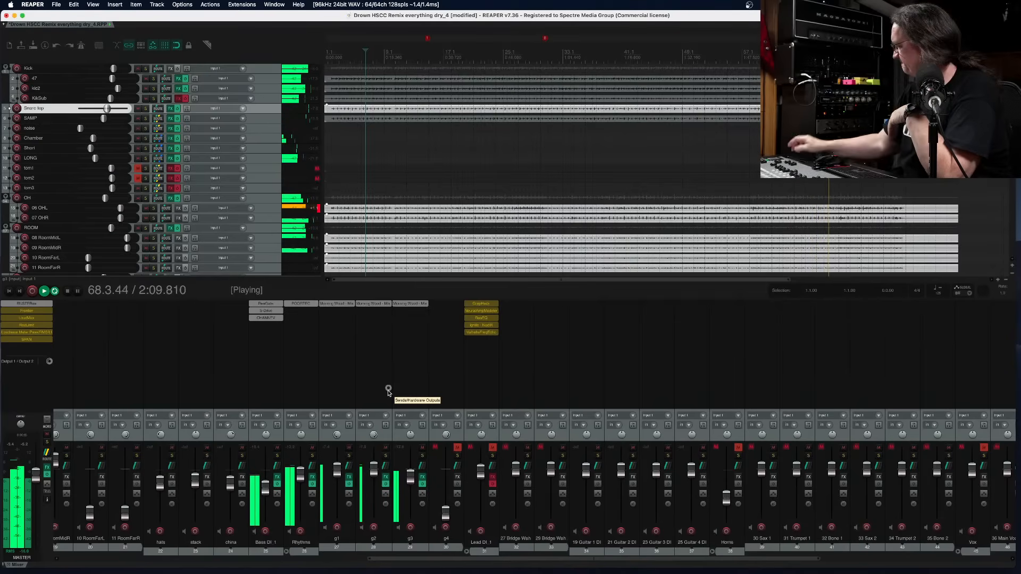
{"action": "key", "text": "space"}
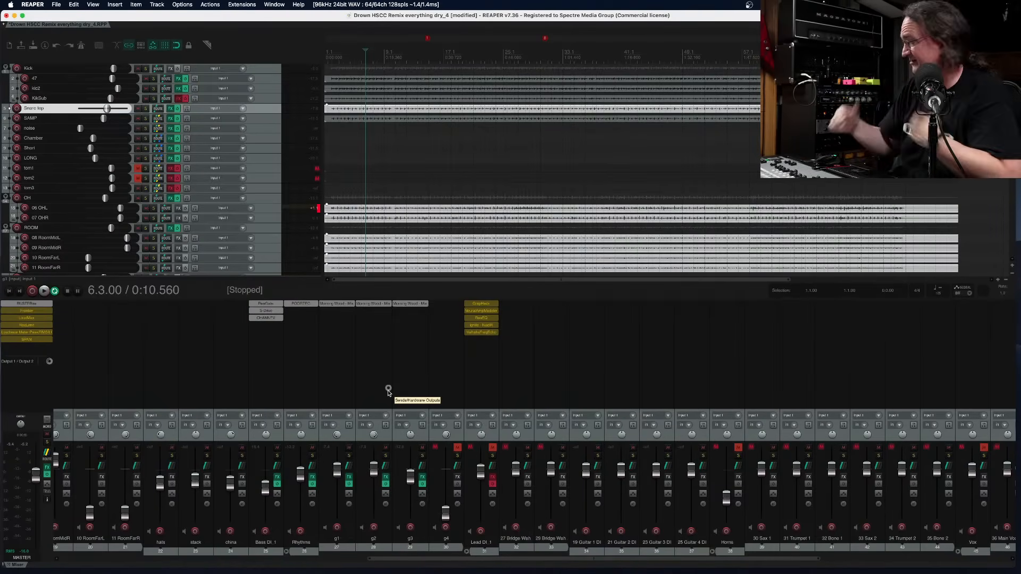
{"action": "key", "text": "space"}
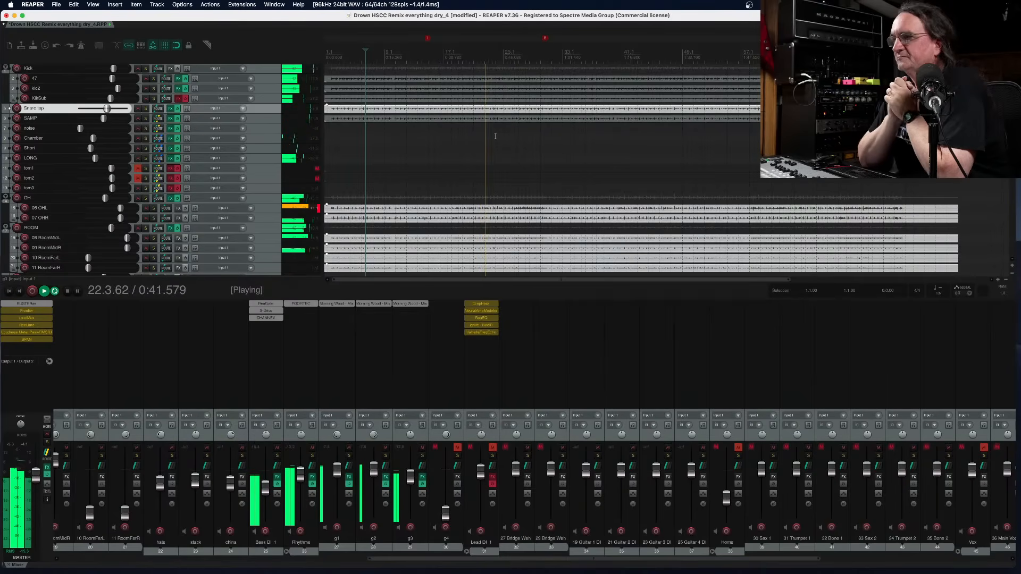
{"action": "key", "text": "space"}
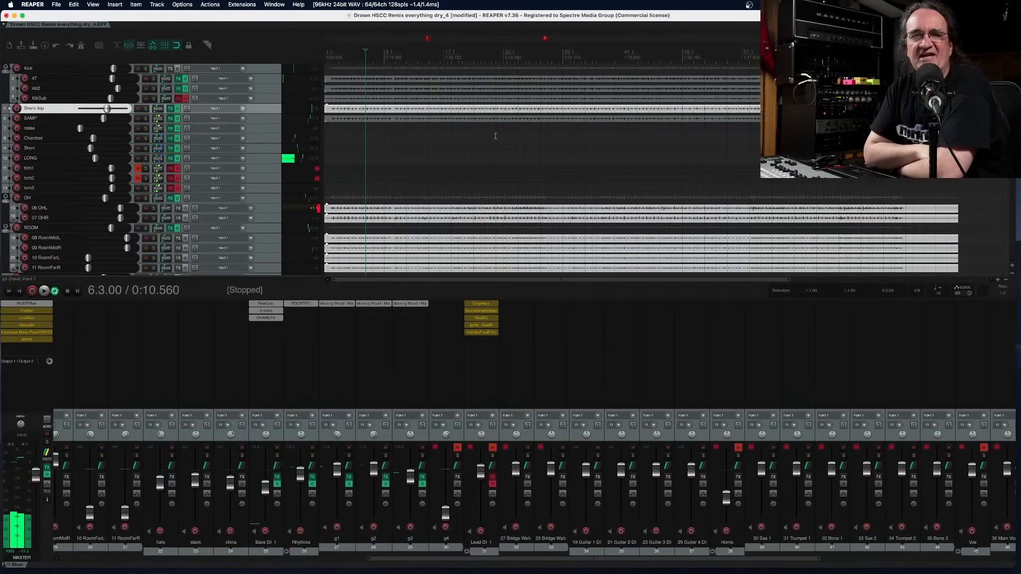
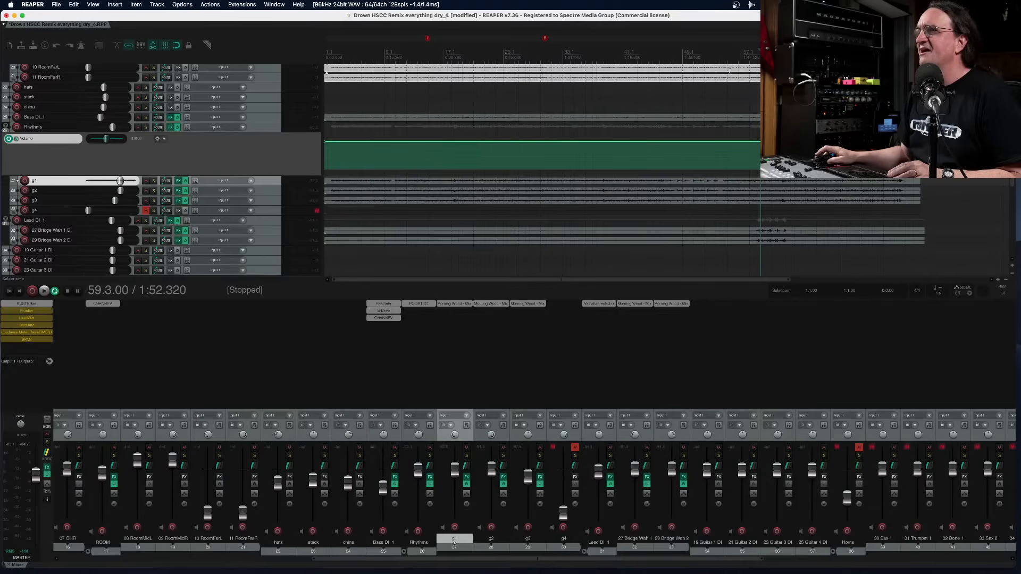
Lower the Rhythms volume envelope slightly over the four bars from 59.1 to 63.1, audition the passage, and clear the time selection
{"action": "scroll", "coordinate": [740, 90], "scroll_direction": "up", "scroll_amount": 5}
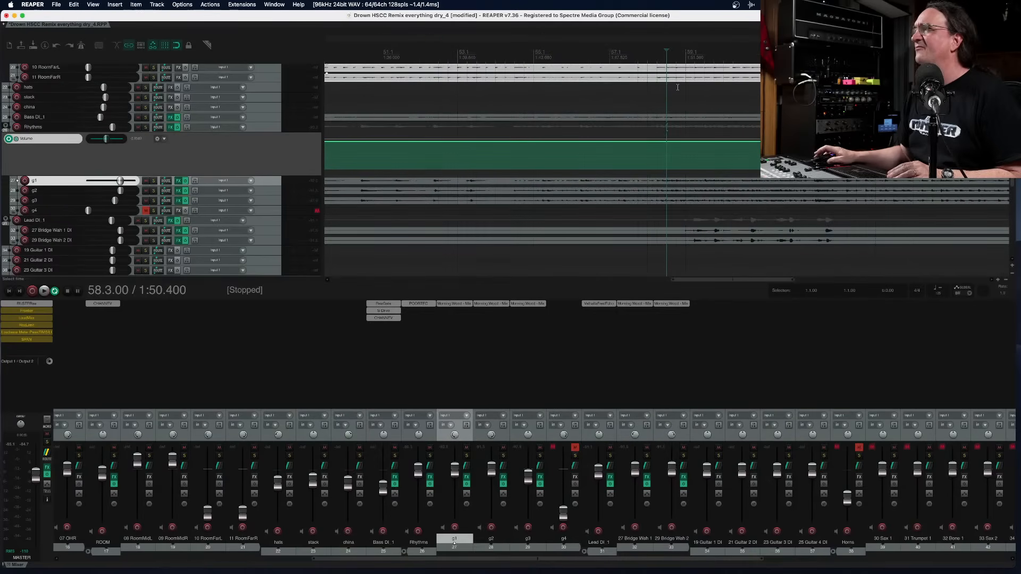
{"action": "left_click_drag", "start_coordinate": [686, 60], "coordinate": [837, 60]}
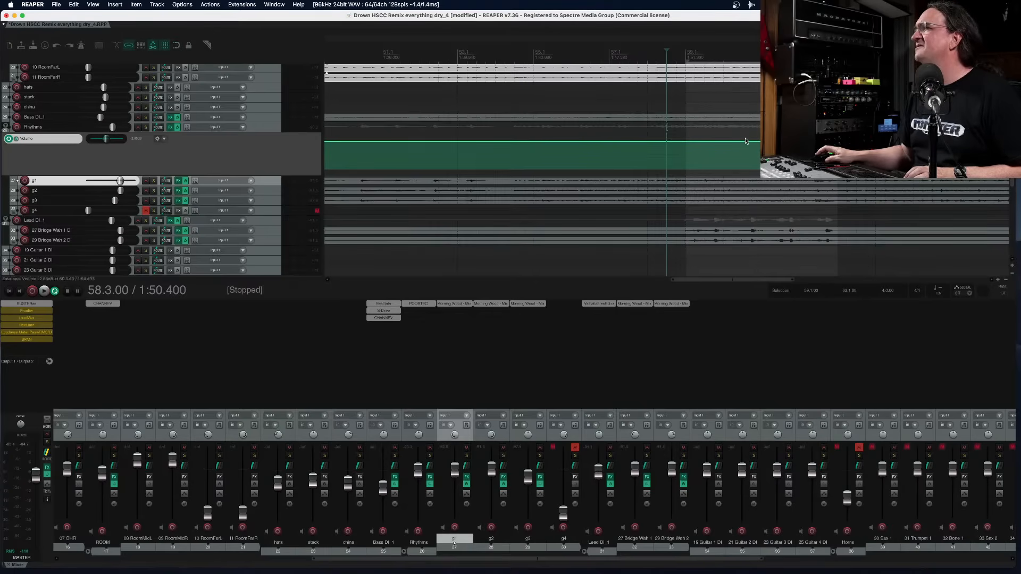
{"action": "left_click_drag", "start_coordinate": [740, 140], "coordinate": [636, 142]}
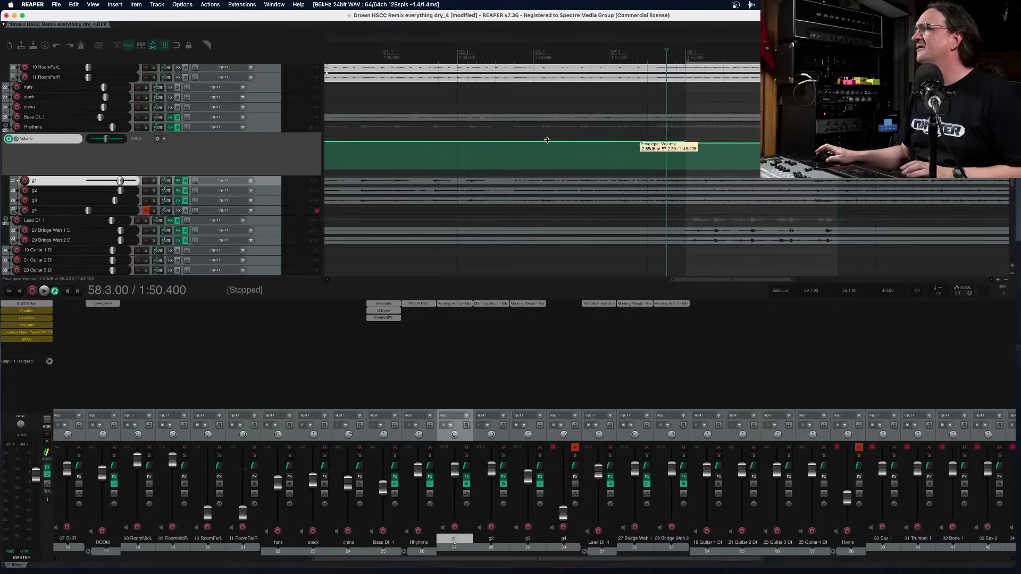
{"action": "key", "text": "space"}
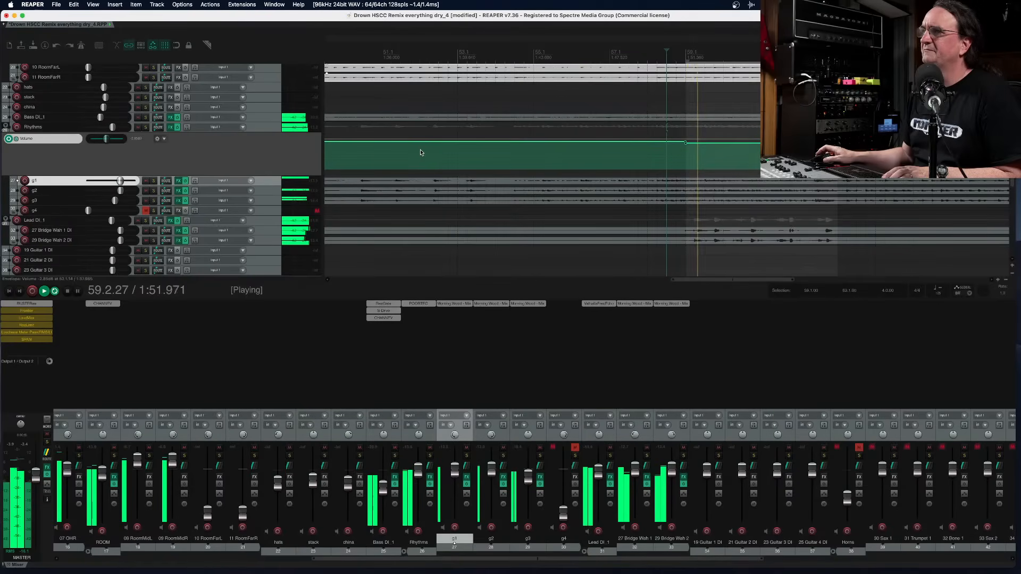
{"action": "key", "text": "Escape"}
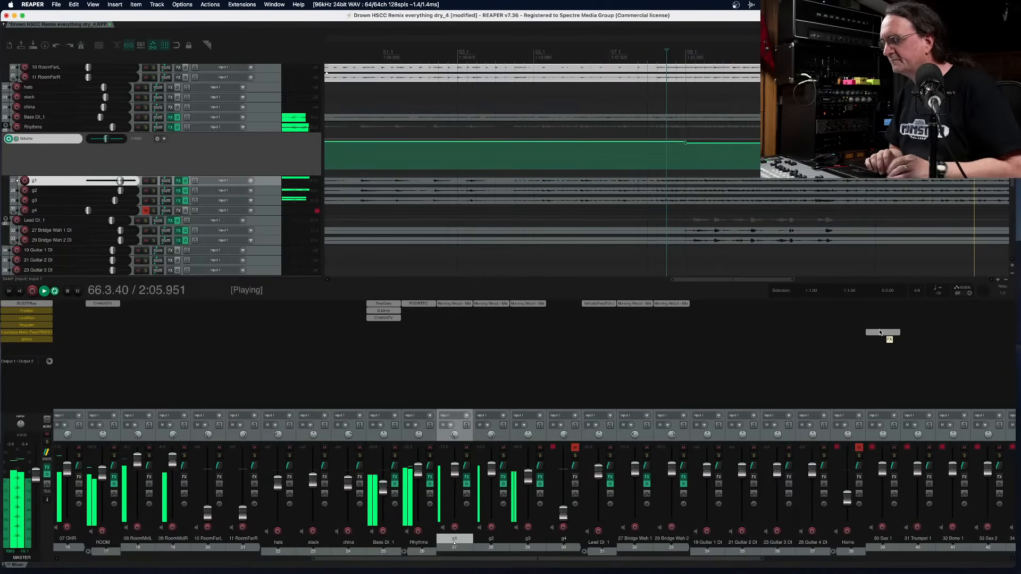
Adjust the attack, threshold and release of the BUSTERse compressor on the master track during playback
{"action": "left_click_drag", "start_coordinate": [880, 333], "coordinate": [3, 314]}
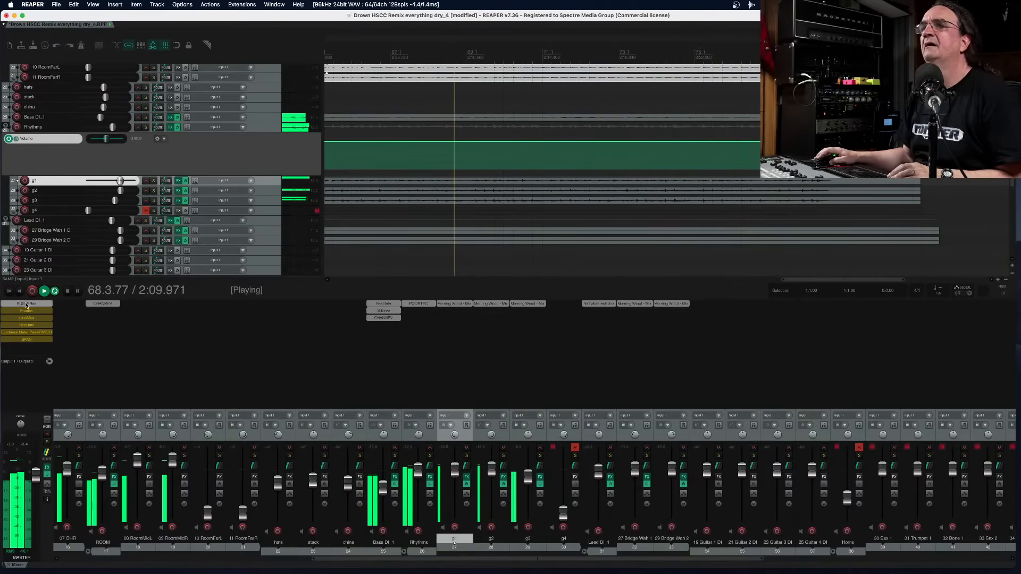
{"action": "left_click", "coordinate": [18, 304]}
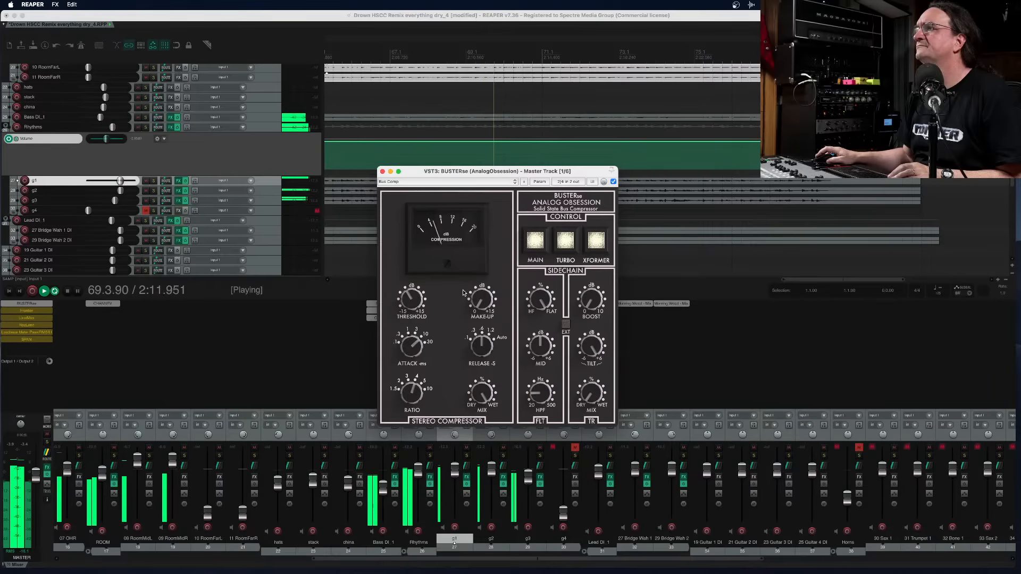
{"action": "left_click_drag", "start_coordinate": [412, 345], "coordinate": [417, 293]}
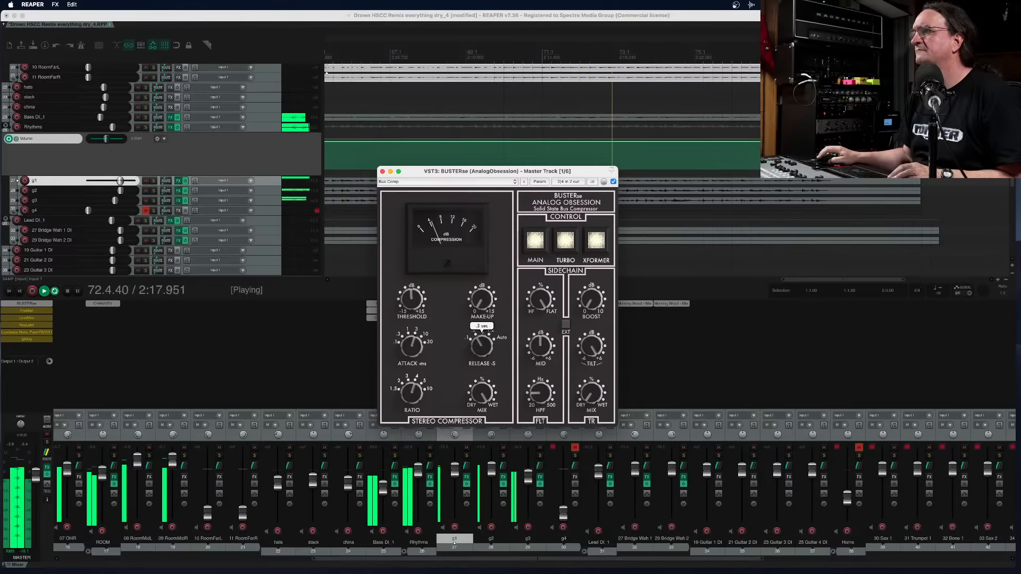
{"action": "left_click", "coordinate": [383, 171]}
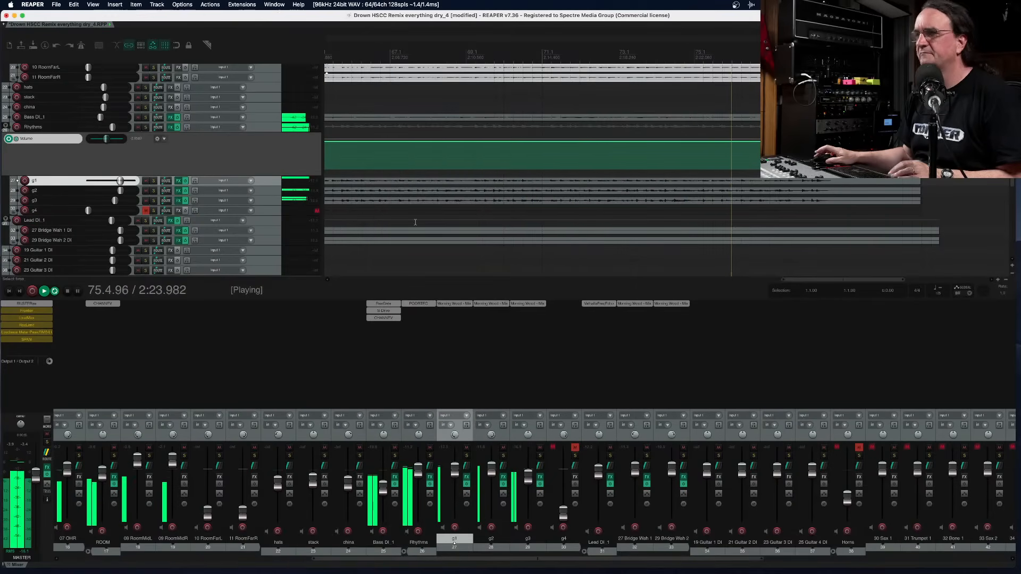
Stop playback, unmute the Horns folder, and restart the song near bar 5 to hear the horns in the mix
{"action": "scroll", "coordinate": [432, 202], "scroll_direction": "down", "scroll_amount": 2}
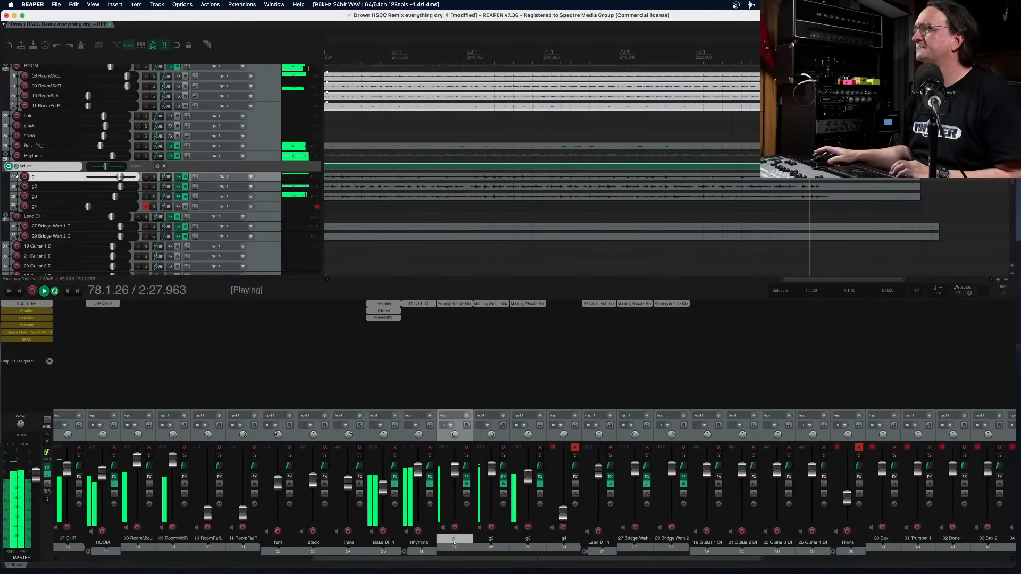
{"action": "scroll", "coordinate": [1011, 191], "scroll_direction": "down", "scroll_amount": 6}
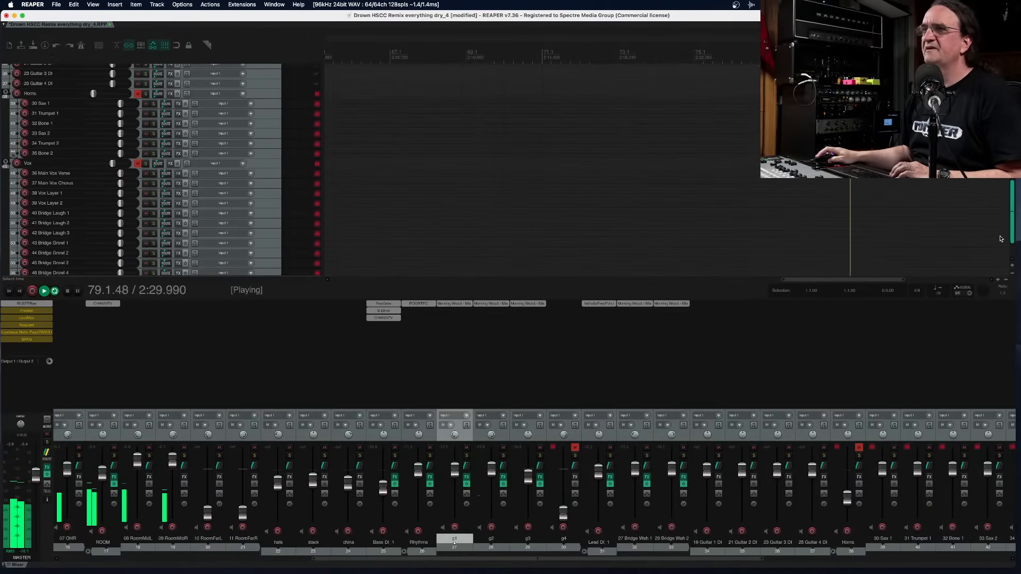
{"action": "key", "text": "space"}
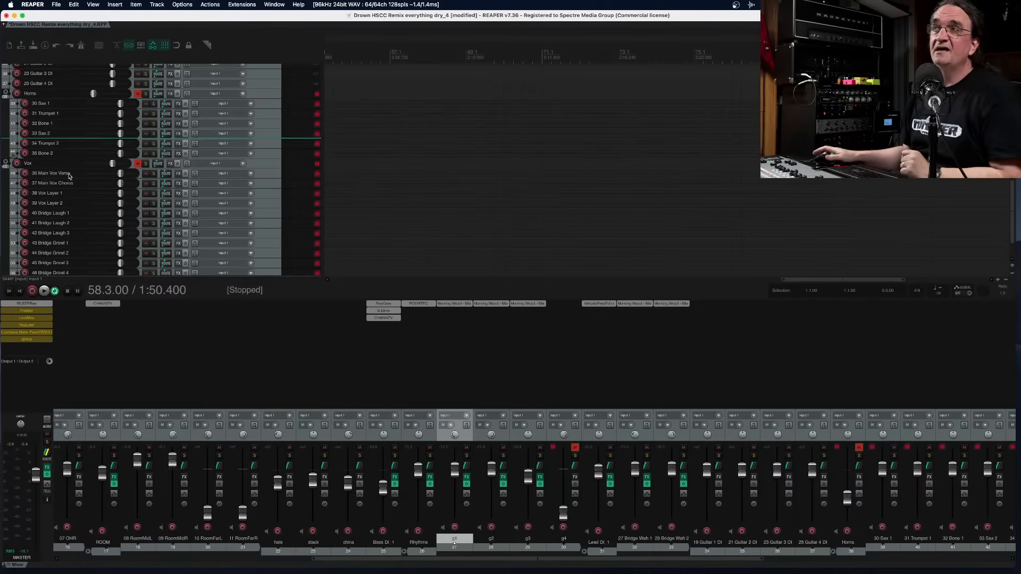
{"action": "left_click", "coordinate": [139, 94]}
{"action": "scroll", "coordinate": [454, 89], "scroll_direction": "down", "scroll_amount": 10}
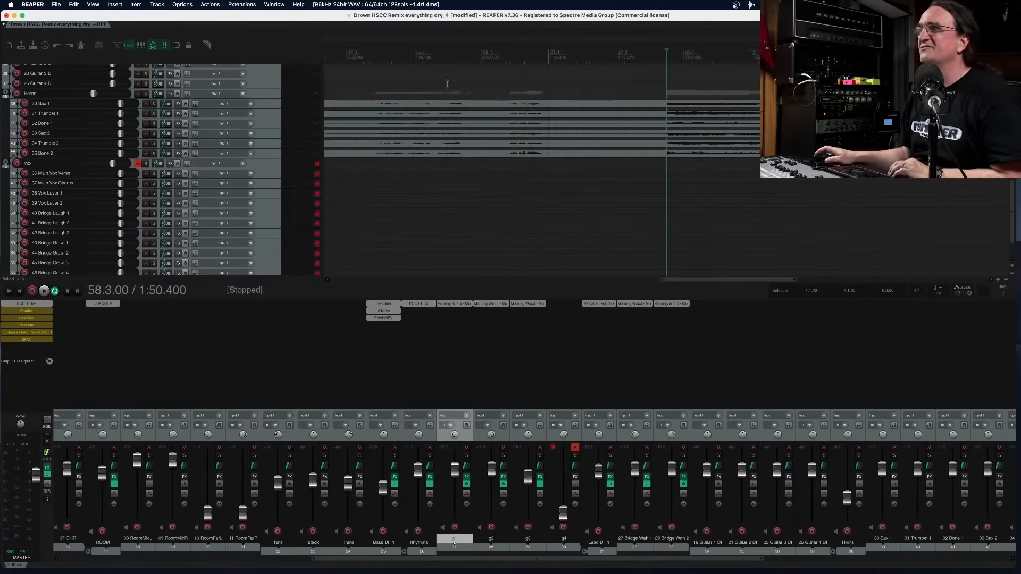
{"action": "left_click", "coordinate": [329, 53]}
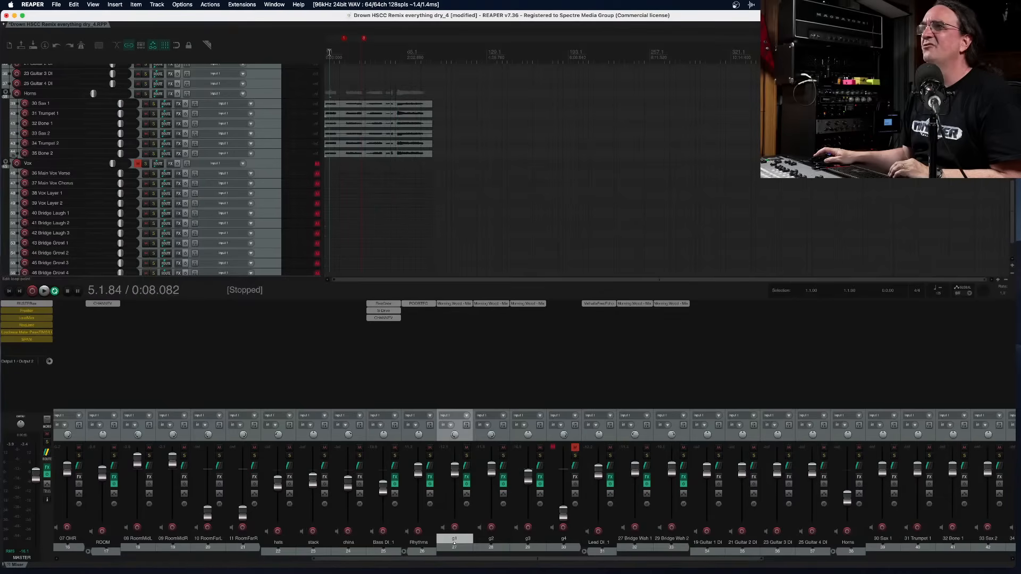
{"action": "key", "text": "space"}
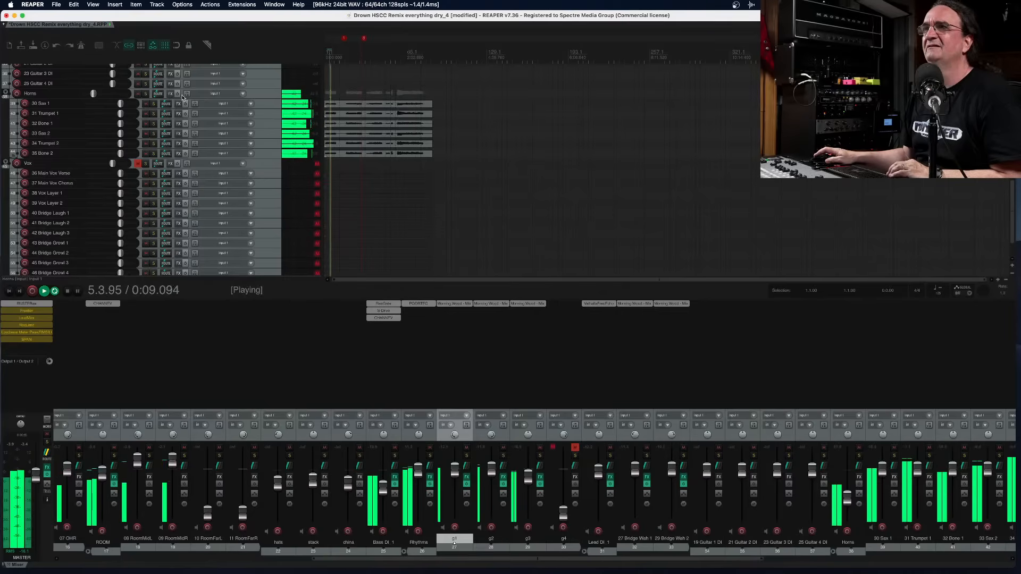
Solo the Horns folder, raise its volume slightly while listening, and bring its channels into view in the mixer
{"action": "left_click", "coordinate": [146, 94]}
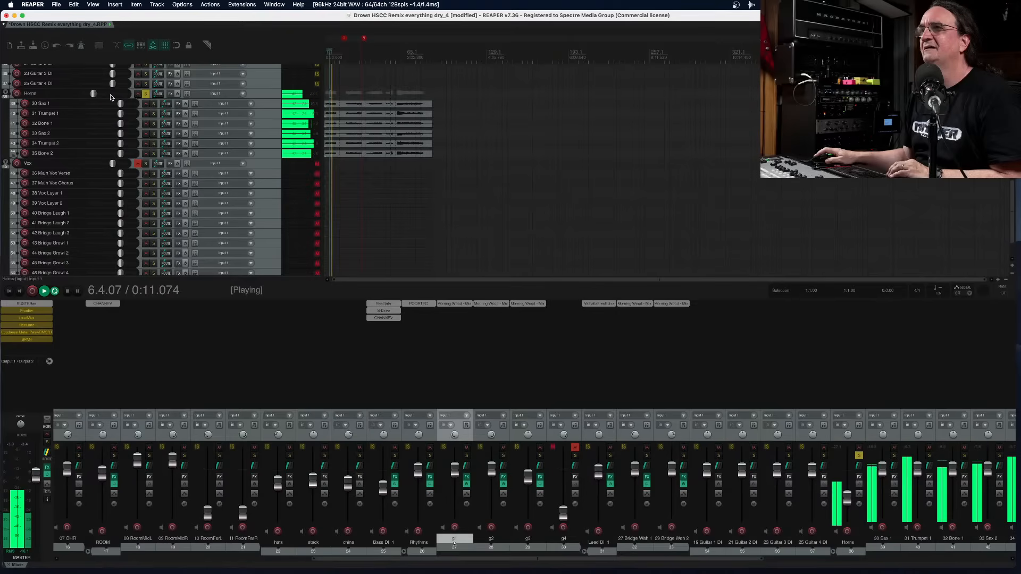
{"action": "left_click_drag", "start_coordinate": [96, 95], "coordinate": [101, 96]}
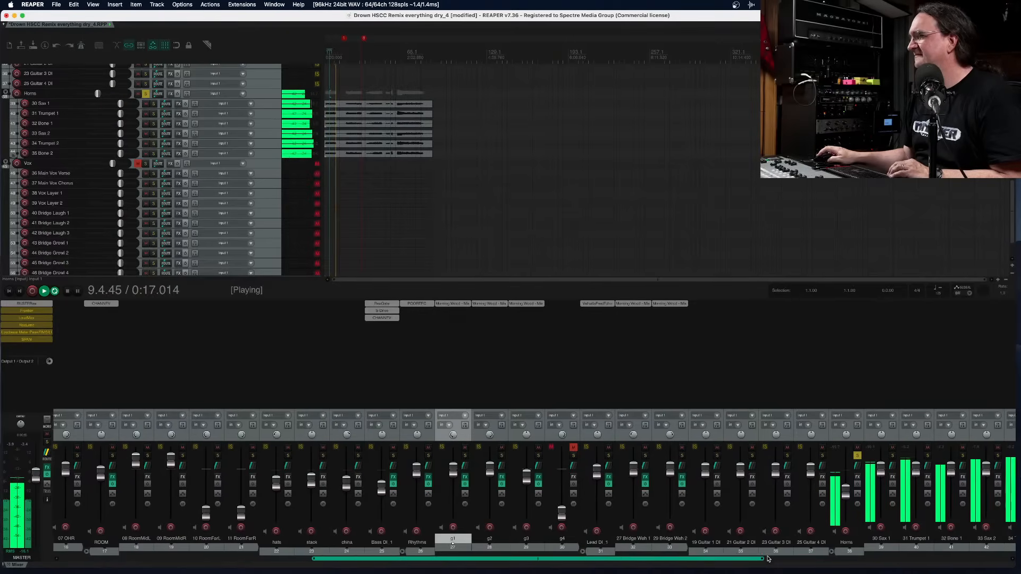
{"action": "left_click_drag", "start_coordinate": [761, 558], "coordinate": [896, 556]}
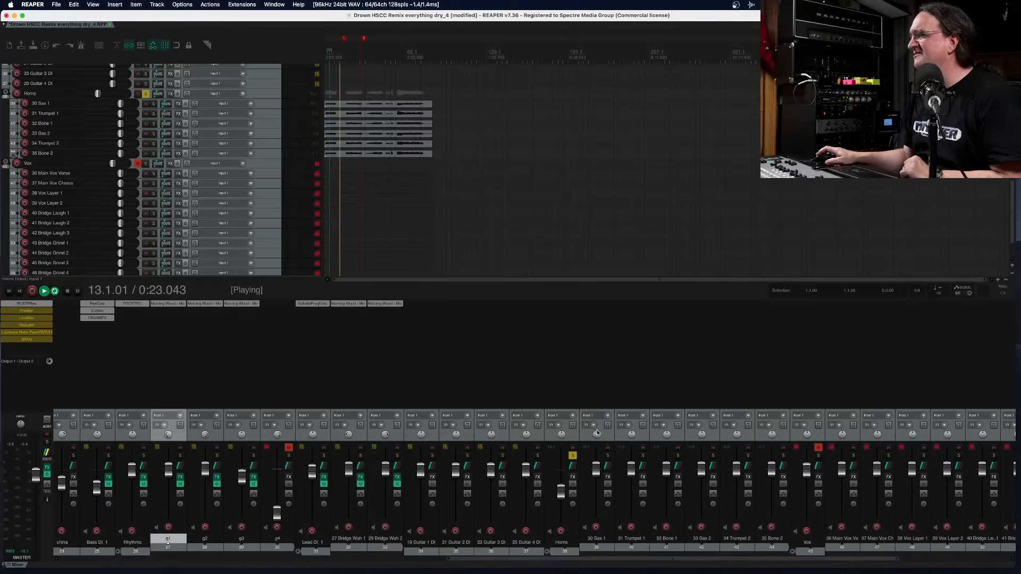
{"action": "key", "text": "space"}
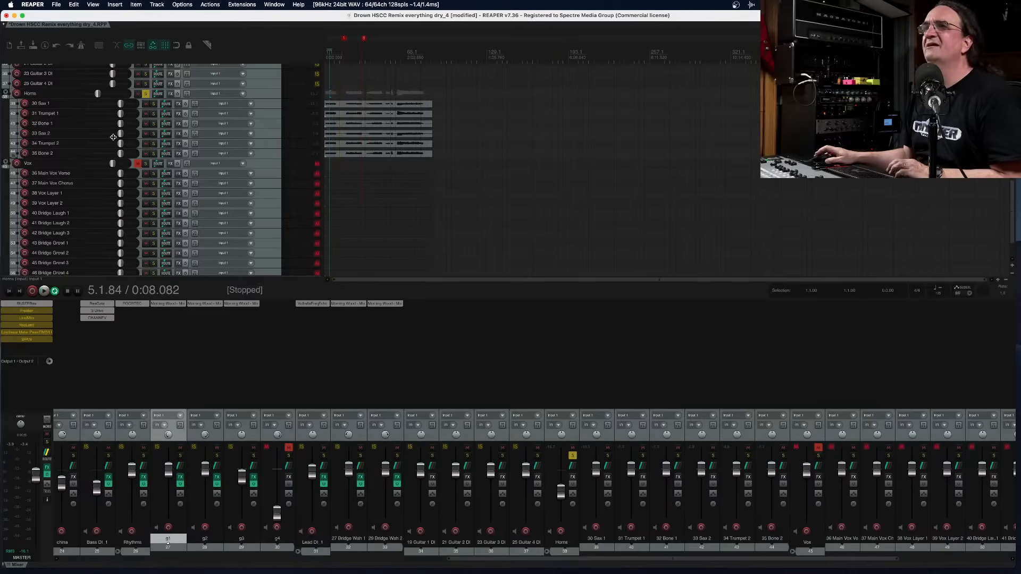
Reorder the Horns tracks as Sax 1, Sax 2, Trumpet 1, Trumpet 2, Bone 1, Bone 2, and audition the section
{"action": "left_click_drag", "start_coordinate": [62, 115], "coordinate": [66, 144]}
{"action": "scroll", "coordinate": [314, 119], "scroll_direction": "up", "scroll_amount": 3}
{"action": "key", "text": "space"}
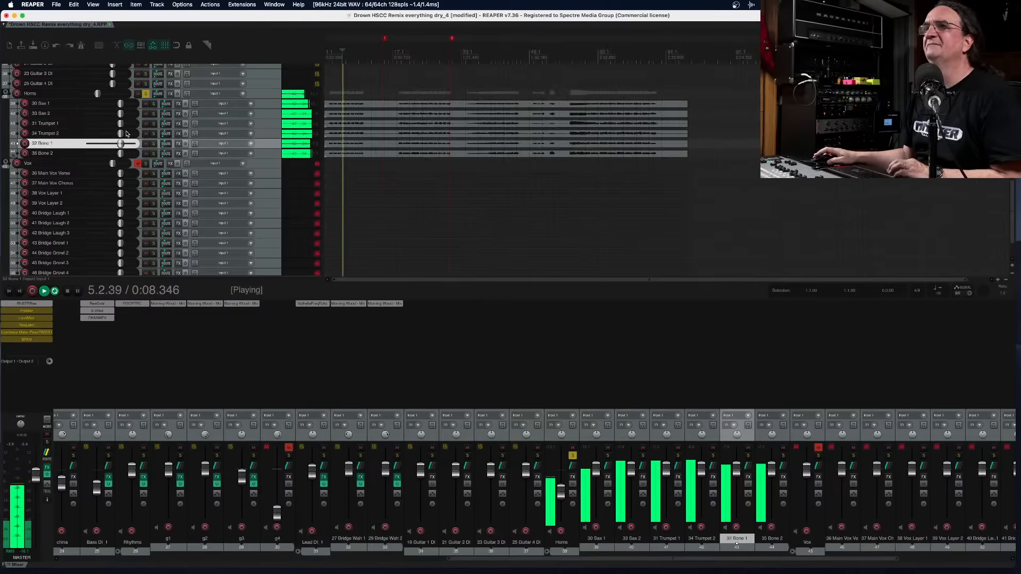
{"action": "key", "text": "space"}
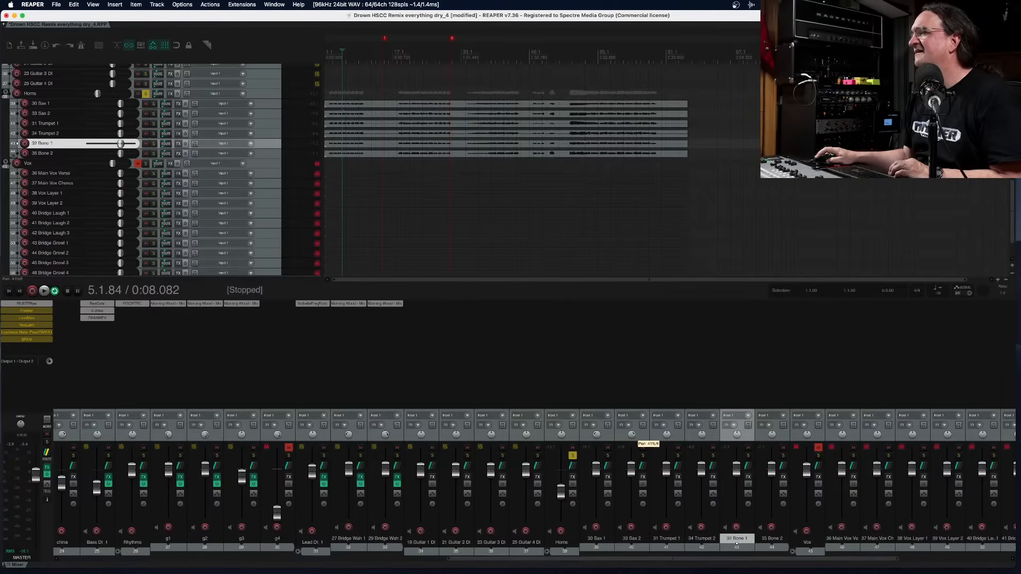
Play the soloed horns and adjust the panning of the trumpet and bone tracks to spread the section
{"action": "key", "text": "space"}
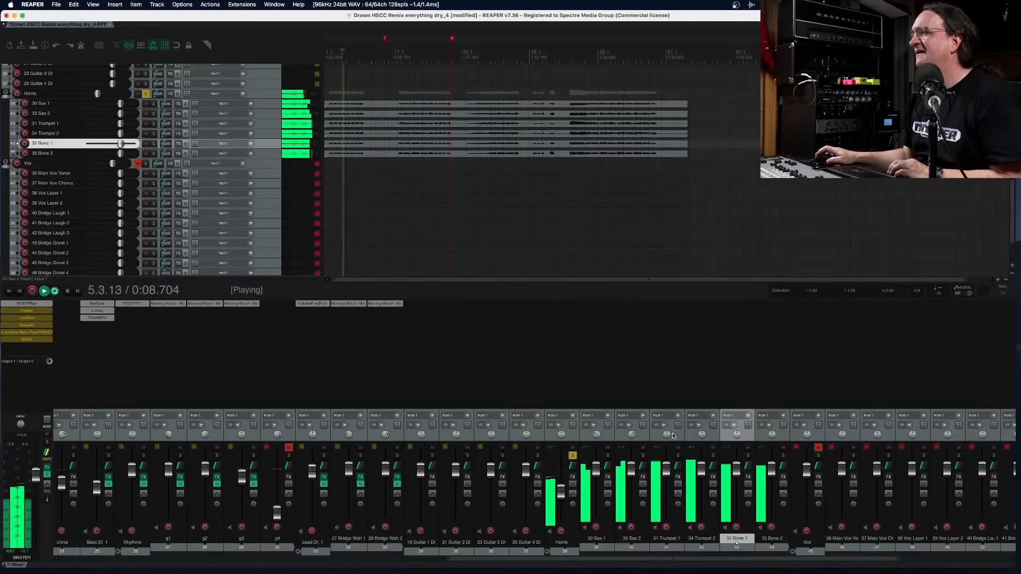
{"action": "left_click_drag", "start_coordinate": [666, 437], "coordinate": [667, 475]}
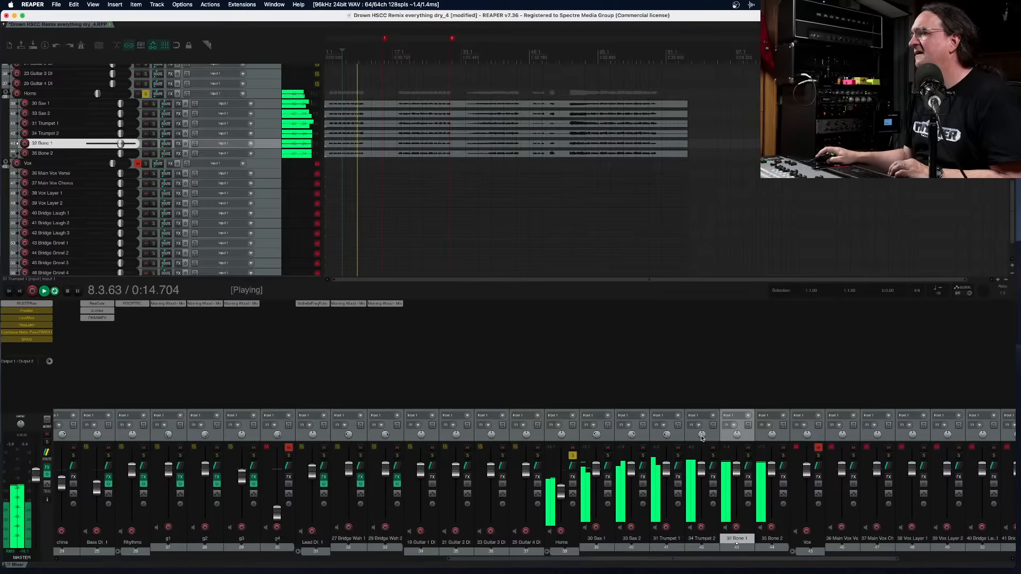
{"action": "left_click_drag", "start_coordinate": [736, 435], "coordinate": [737, 439]}
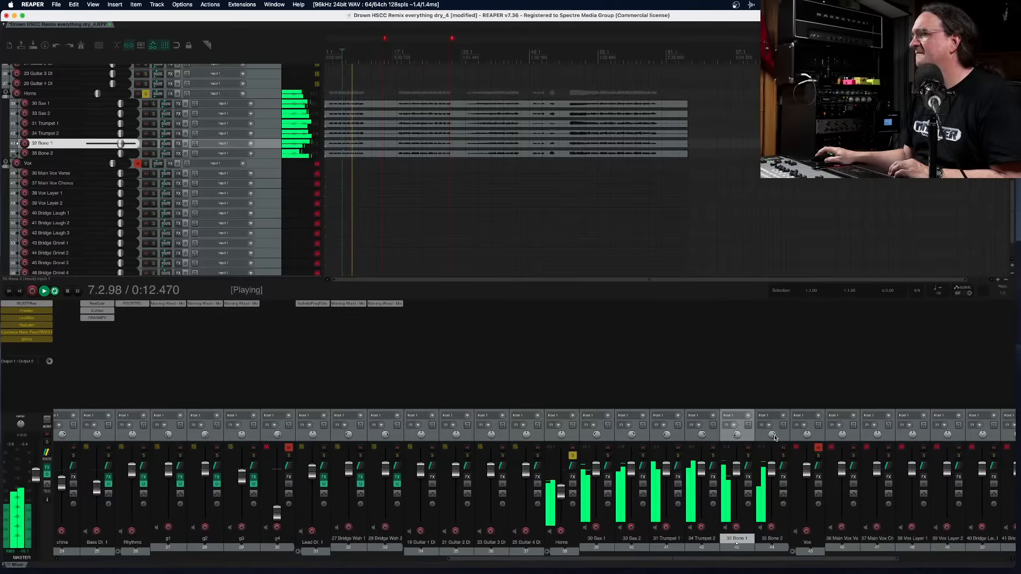
Unsolo the Horns folder, raise its volume slightly against the full mix, and solo it again
{"action": "left_click", "coordinate": [575, 457]}
{"action": "left_click_drag", "start_coordinate": [561, 496], "coordinate": [559, 491]}
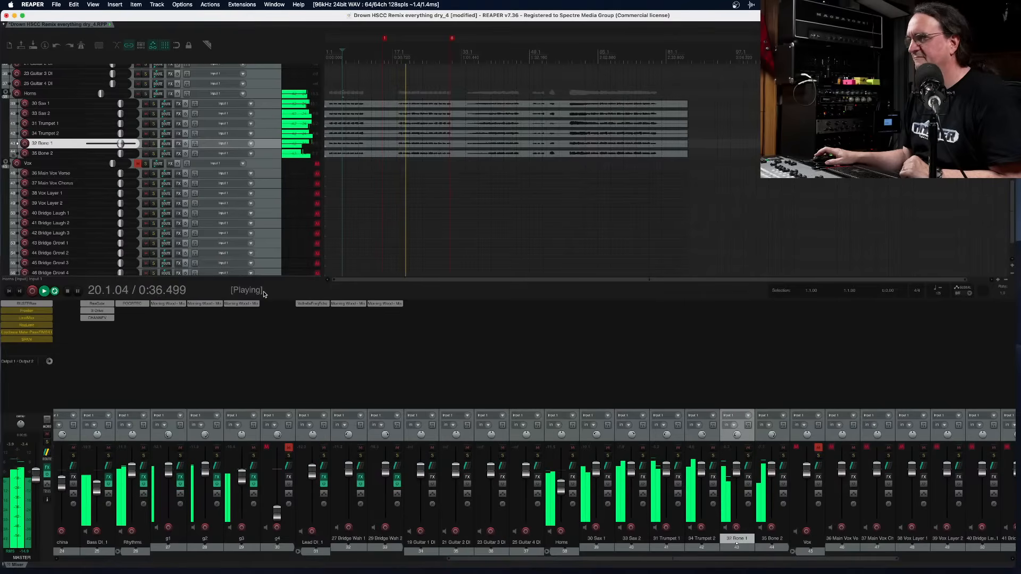
{"action": "left_click", "coordinate": [573, 456]}
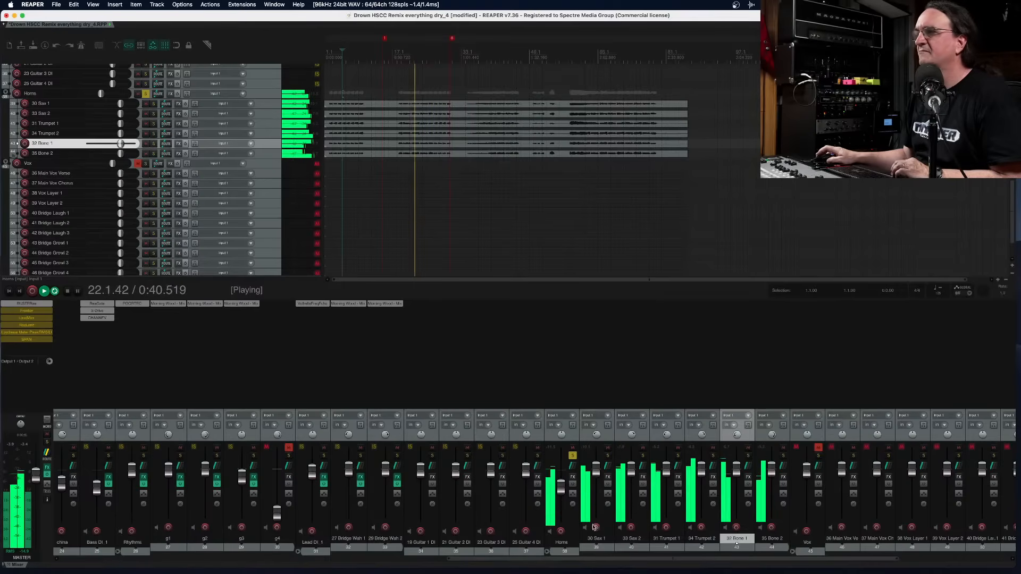
Create a send from the Horns folder to the LONG track
{"action": "scroll", "coordinate": [558, 565], "scroll_direction": "left", "scroll_amount": 2}
{"action": "mouse_move", "coordinate": [558, 565]}
{"action": "left_mouse_down"}
{"action": "mouse_move", "coordinate": [262, 573]}
{"action": "mouse_move", "coordinate": [566, 569]}
{"action": "left_mouse_up"}
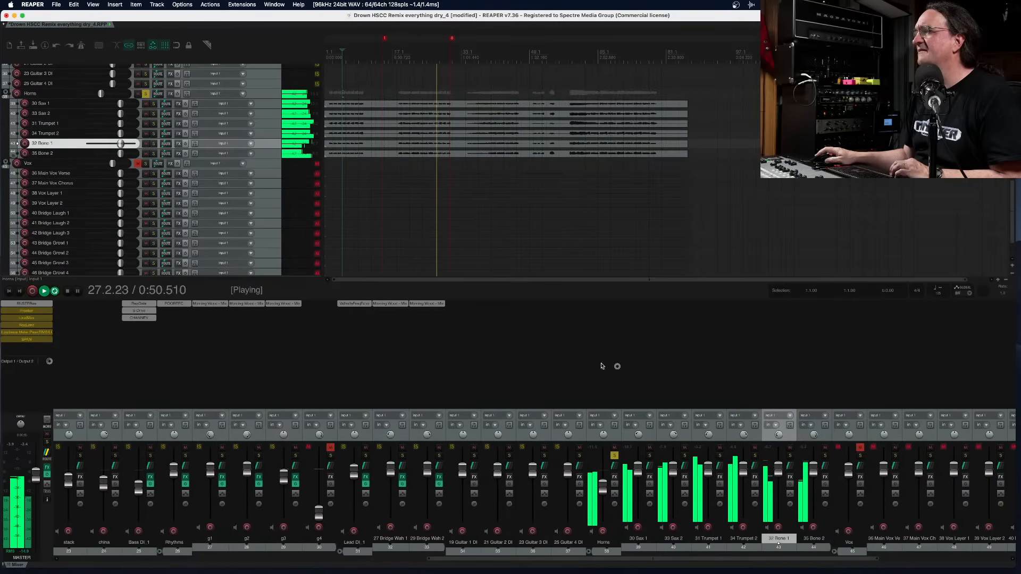
{"action": "left_click_drag", "start_coordinate": [602, 365], "coordinate": [246, 340]}
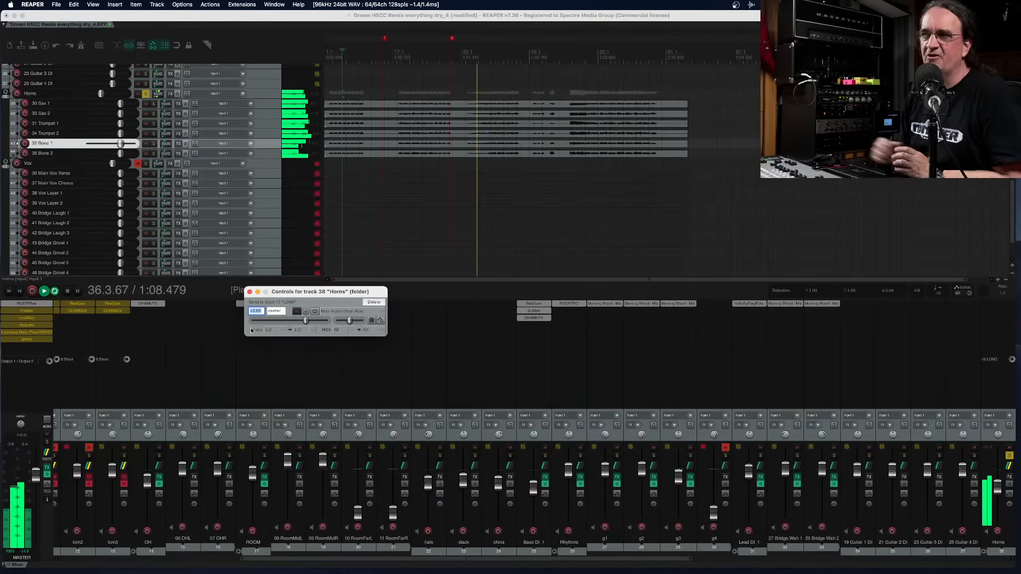
Switch the Horns send to LONG to Pre-Fader (Post-FX) and balance its send level while listening
{"action": "left_click_drag", "start_coordinate": [308, 323], "coordinate": [317, 323]}
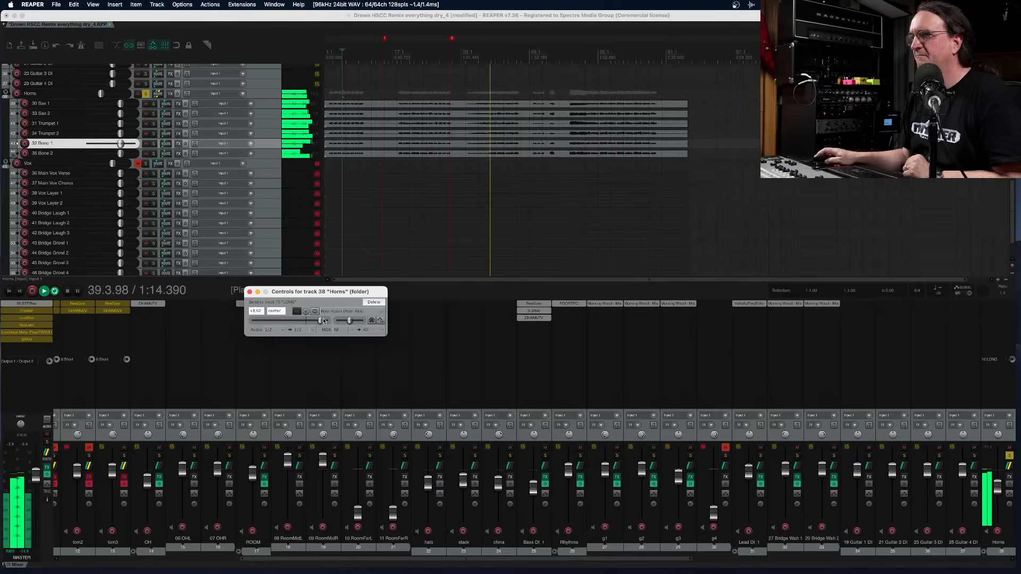
{"action": "left_click_drag", "start_coordinate": [323, 321], "coordinate": [328, 321]}
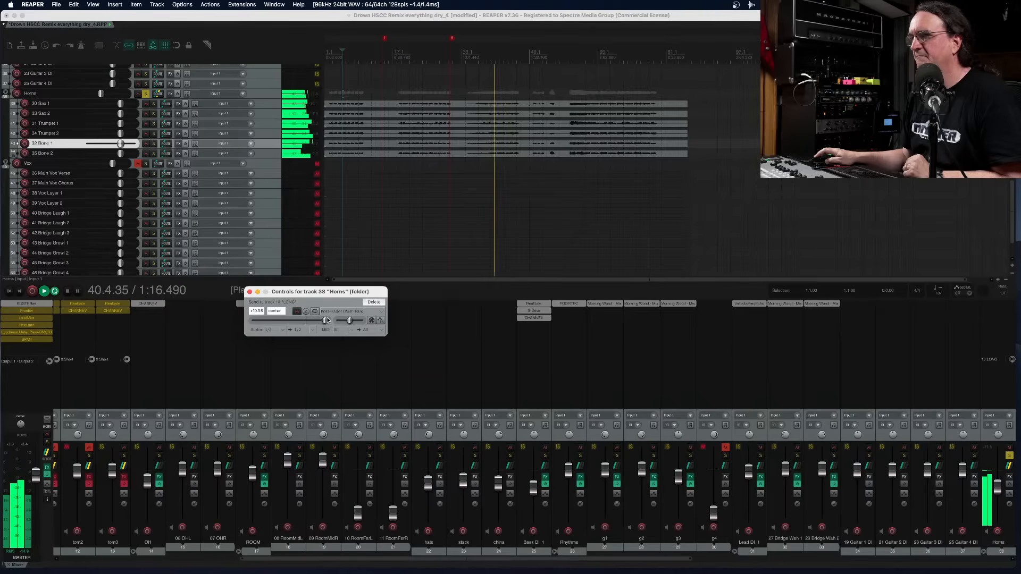
{"action": "left_click", "coordinate": [334, 312]}
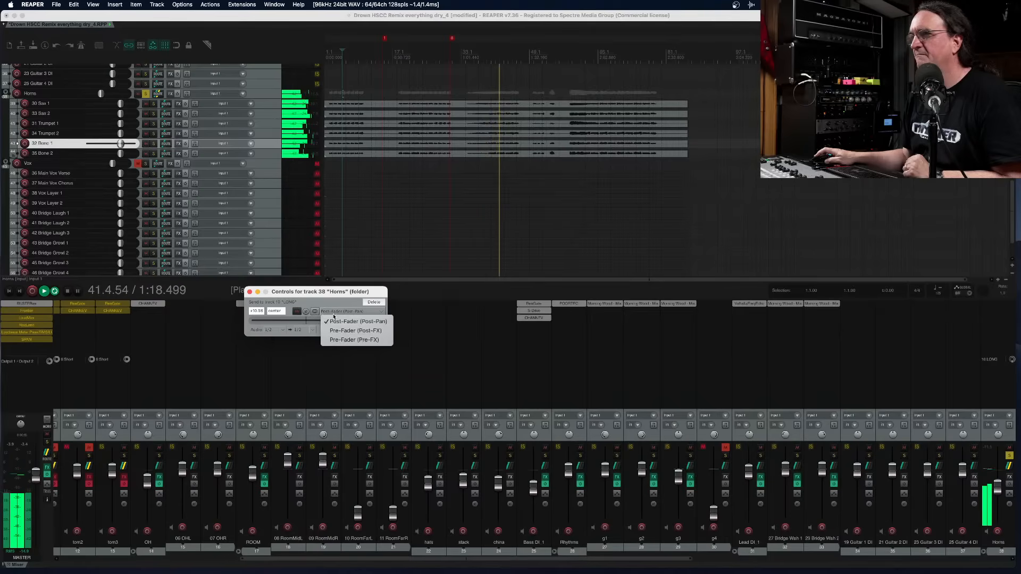
{"action": "left_click", "coordinate": [356, 331]}
{"action": "left_click_drag", "start_coordinate": [328, 320], "coordinate": [312, 322]}
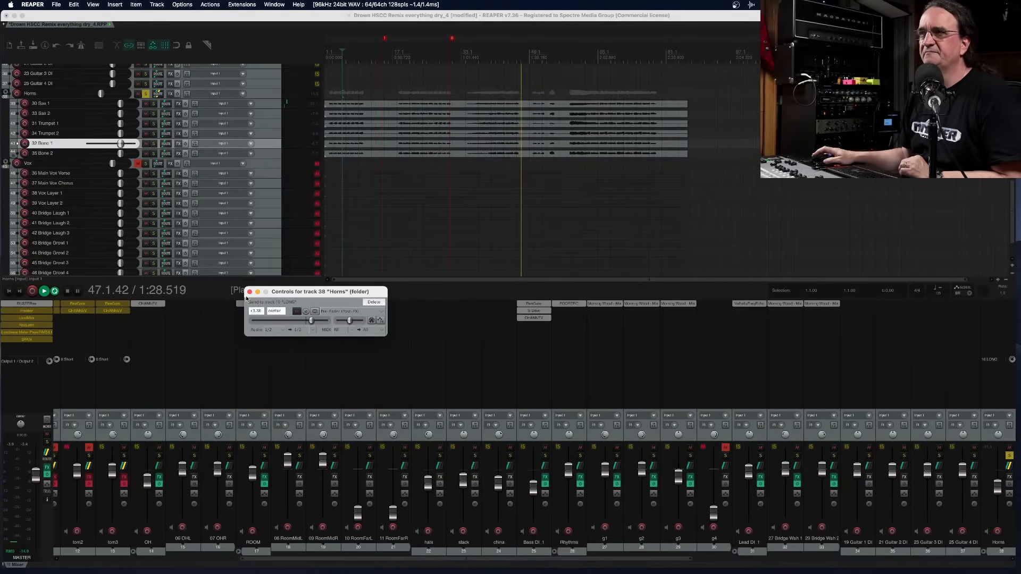
{"action": "left_click", "coordinate": [431, 342]}
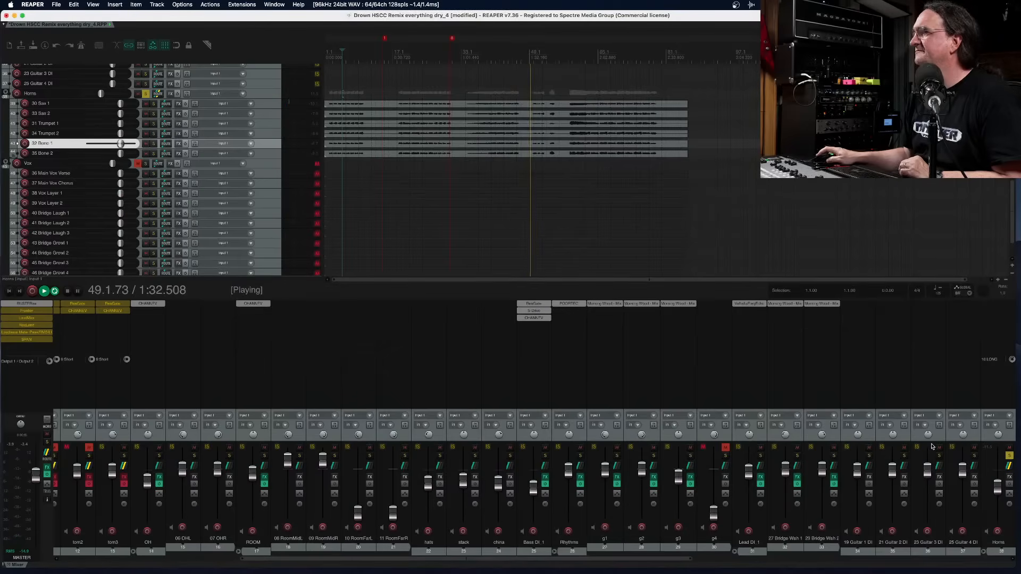
Unsolo the Horns folder, rebalance its volume against the full mix, and stop playback
{"action": "left_click", "coordinate": [1009, 456]}
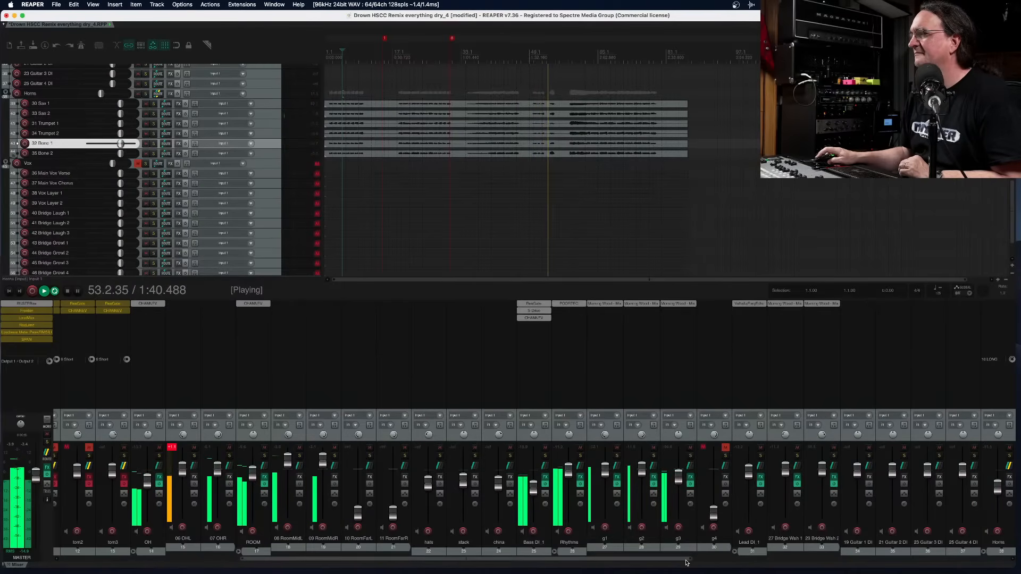
{"action": "scroll", "coordinate": [686, 560], "scroll_direction": "right", "scroll_amount": 8}
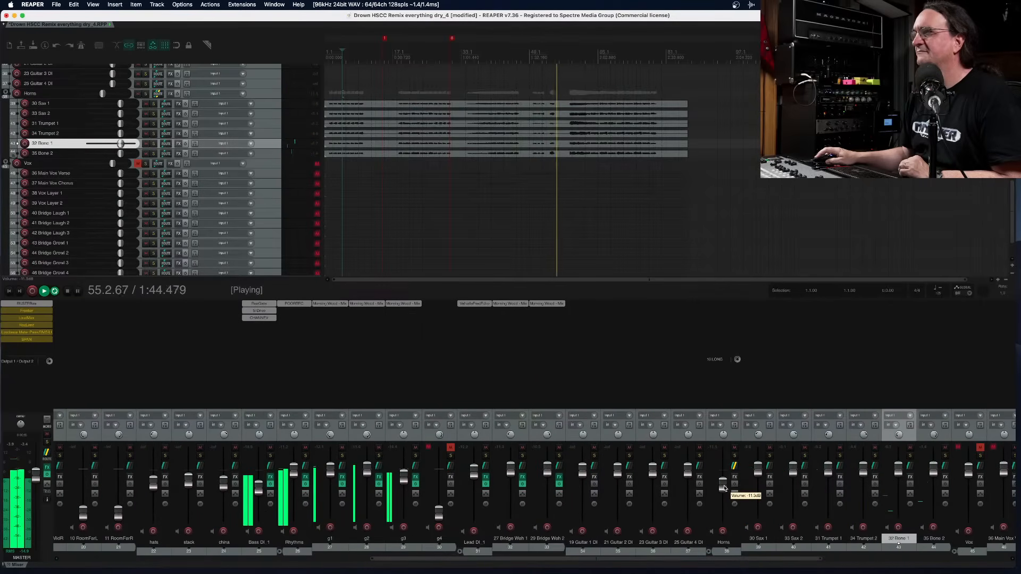
{"action": "left_click_drag", "start_coordinate": [725, 488], "coordinate": [726, 481]}
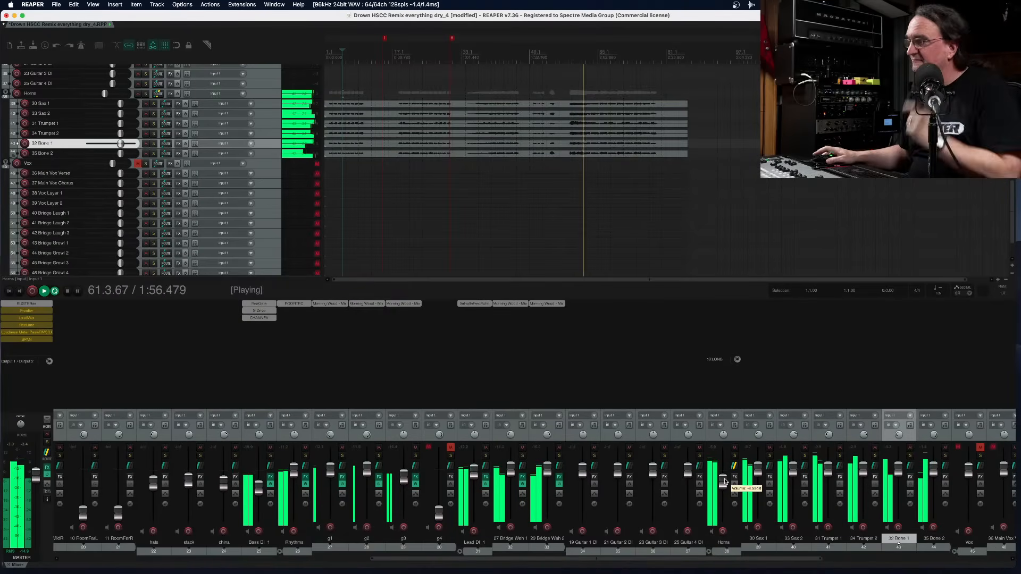
{"action": "left_click_drag", "start_coordinate": [725, 482], "coordinate": [724, 490]}
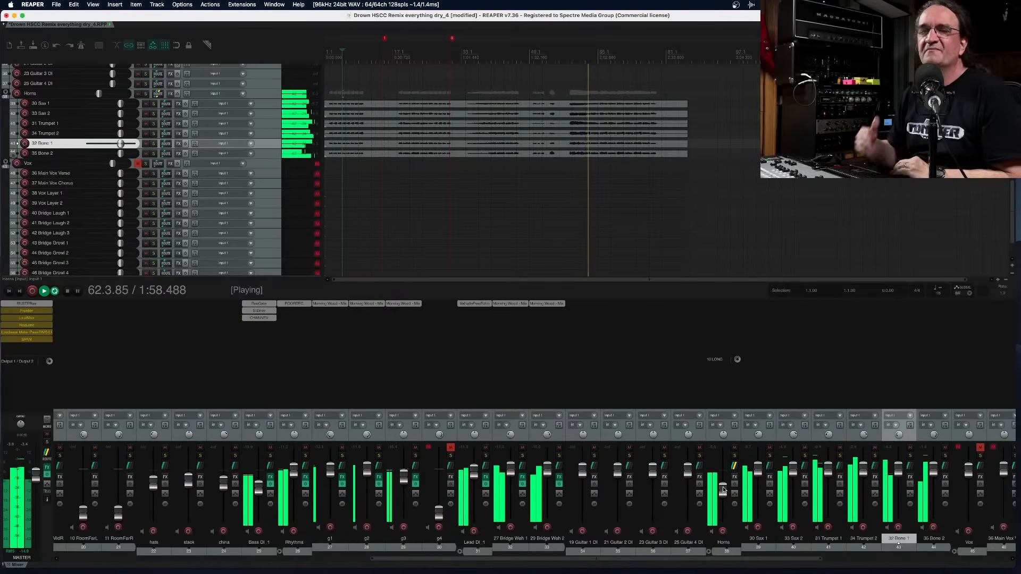
{"action": "left_click_drag", "start_coordinate": [724, 491], "coordinate": [725, 488]}
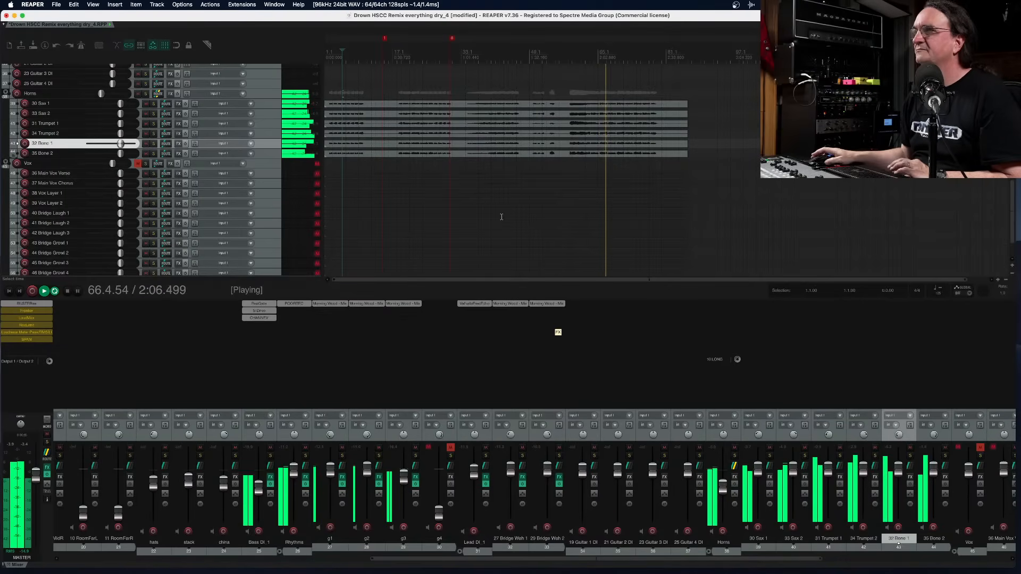
{"action": "key", "text": "space"}
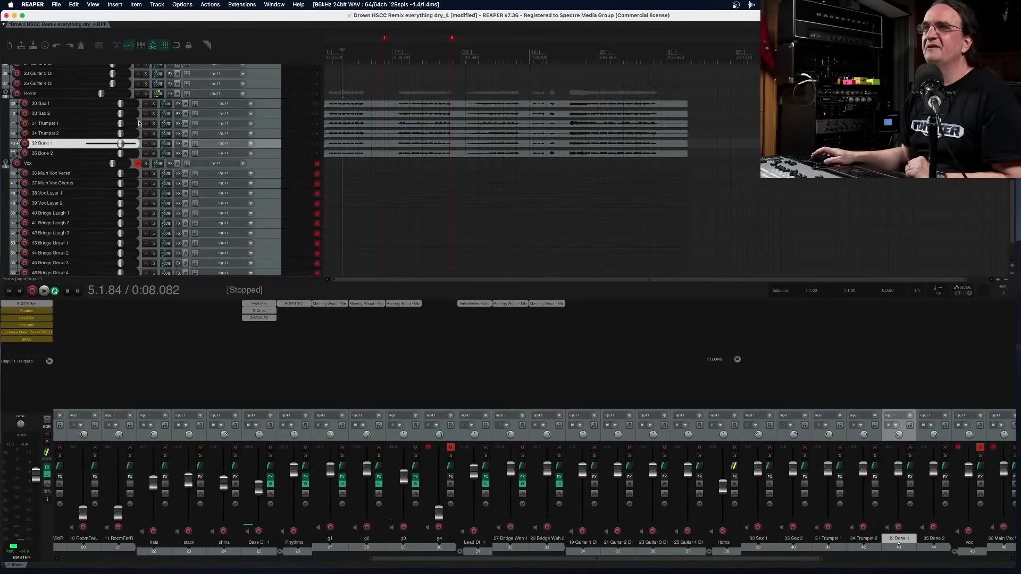
Mute the Horns folder, unmute the Vox folder, and mute the vocal tracks from Main Vox Chorus down through the bridge growls
{"action": "left_click", "coordinate": [138, 93]}
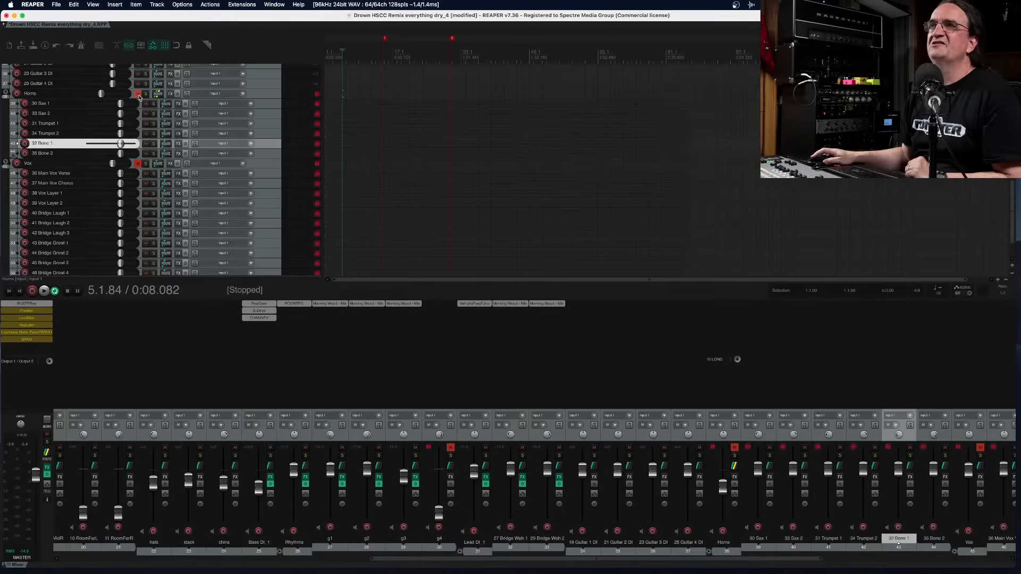
{"action": "left_click", "coordinate": [138, 164]}
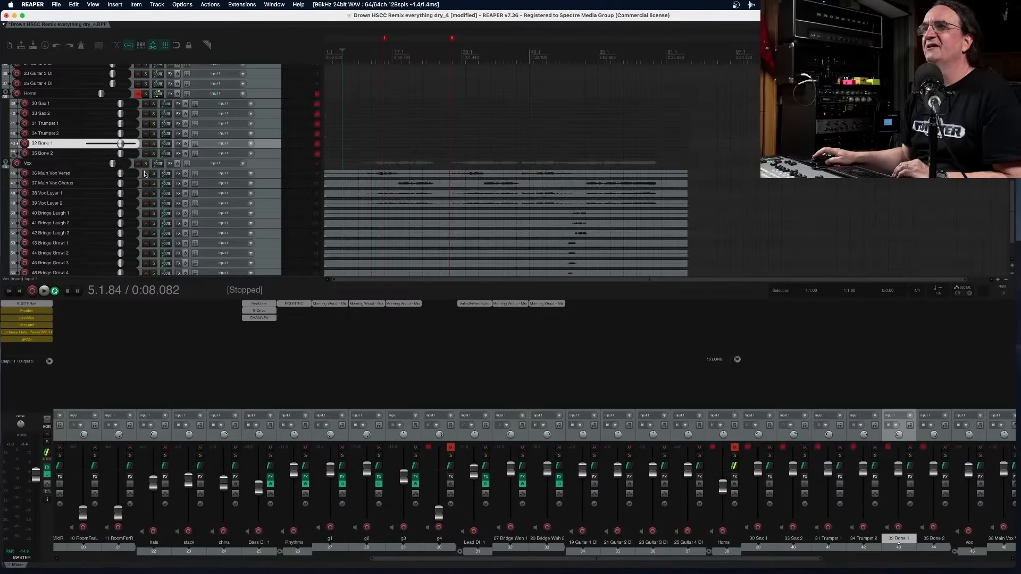
{"action": "left_click_drag", "start_coordinate": [146, 185], "coordinate": [149, 272]}
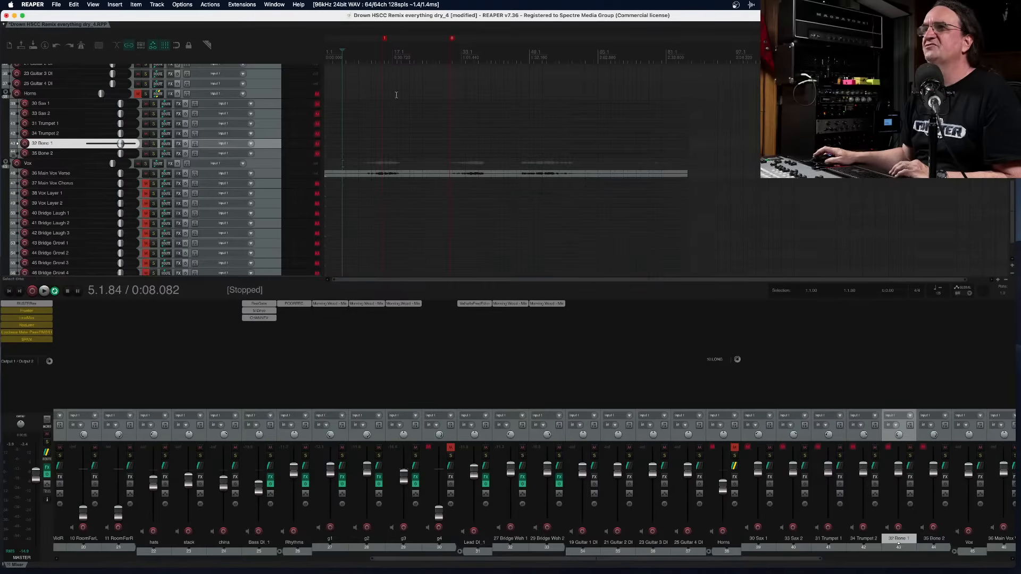
Play the verse vocal from about bar 12 and lower the Main Vox Verse volume slightly
{"action": "key", "text": "space"}
{"action": "scroll", "coordinate": [391, 133], "scroll_direction": "up", "scroll_amount": 4}
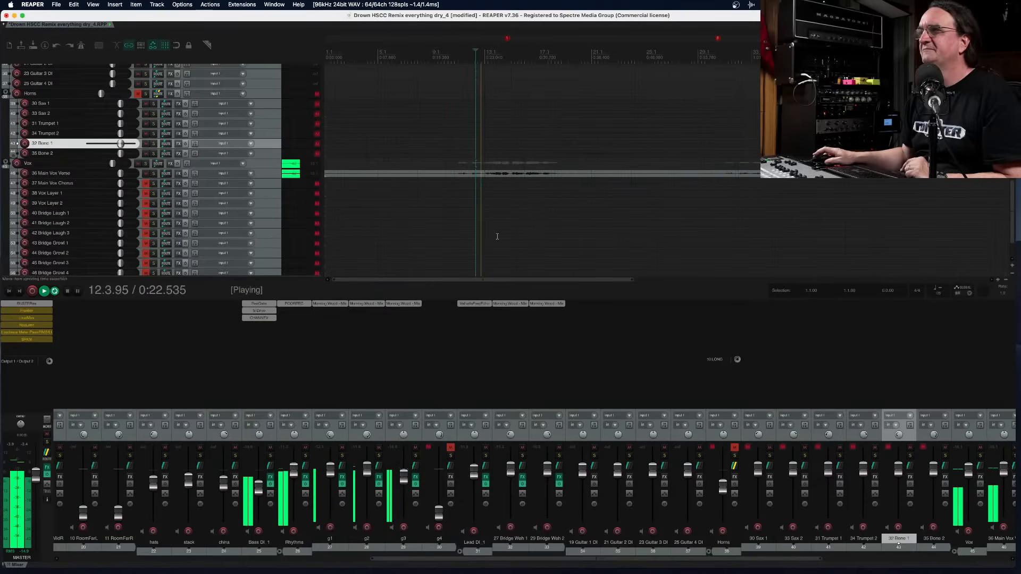
{"action": "left_click_drag", "start_coordinate": [805, 561], "coordinate": [937, 561]}
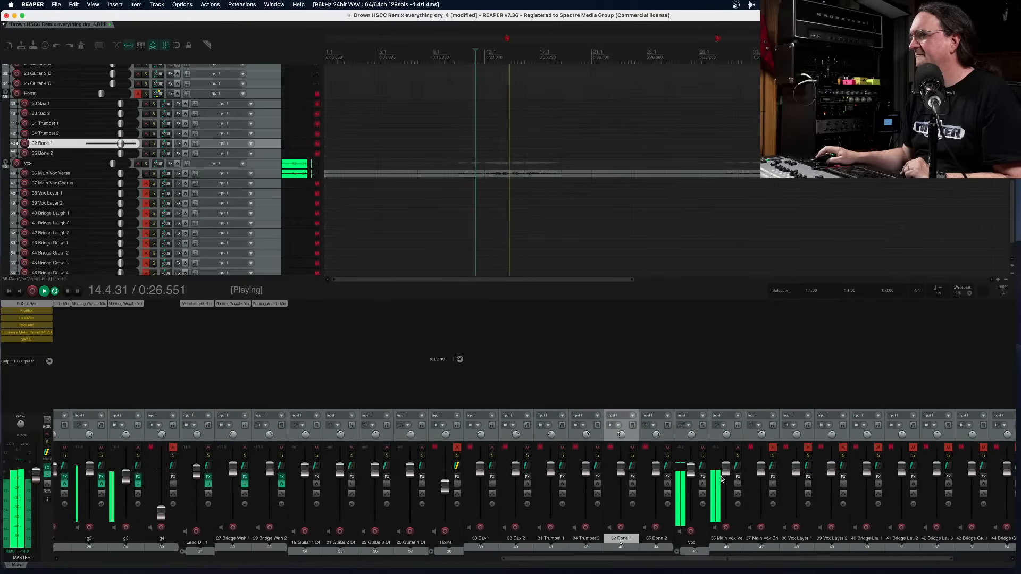
{"action": "left_click_drag", "start_coordinate": [693, 473], "coordinate": [729, 482]}
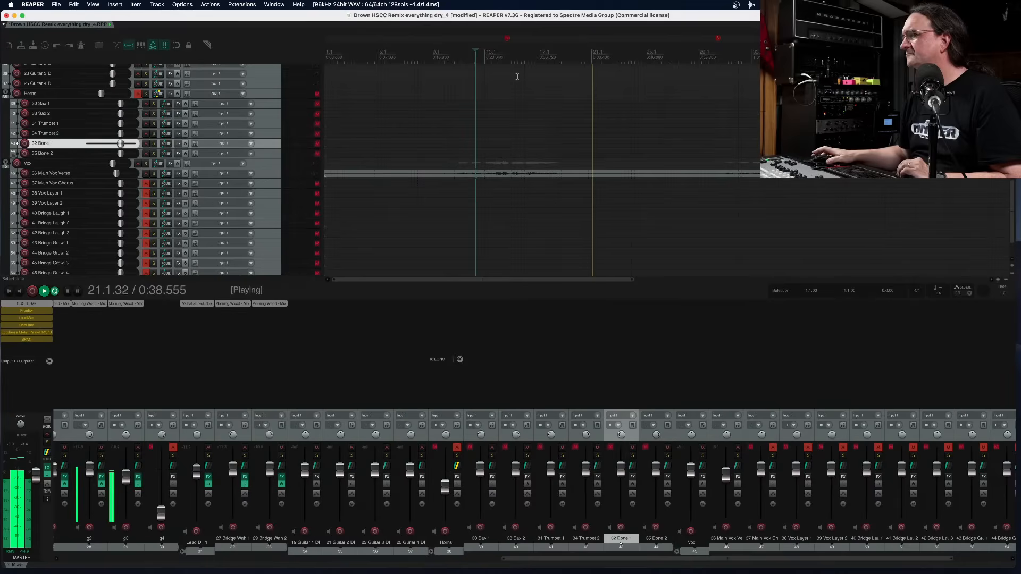
Add the CHANNEV plug-in to the Vox folder and raise the low-cut frequency in its EQ-81 section
{"action": "left_click", "coordinate": [695, 307]}
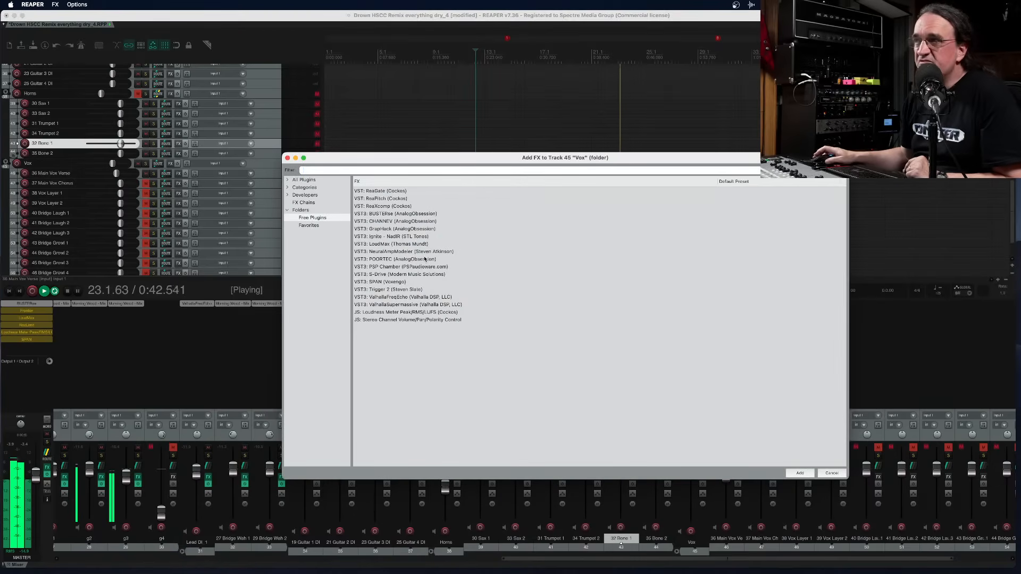
{"action": "double_click", "coordinate": [420, 224]}
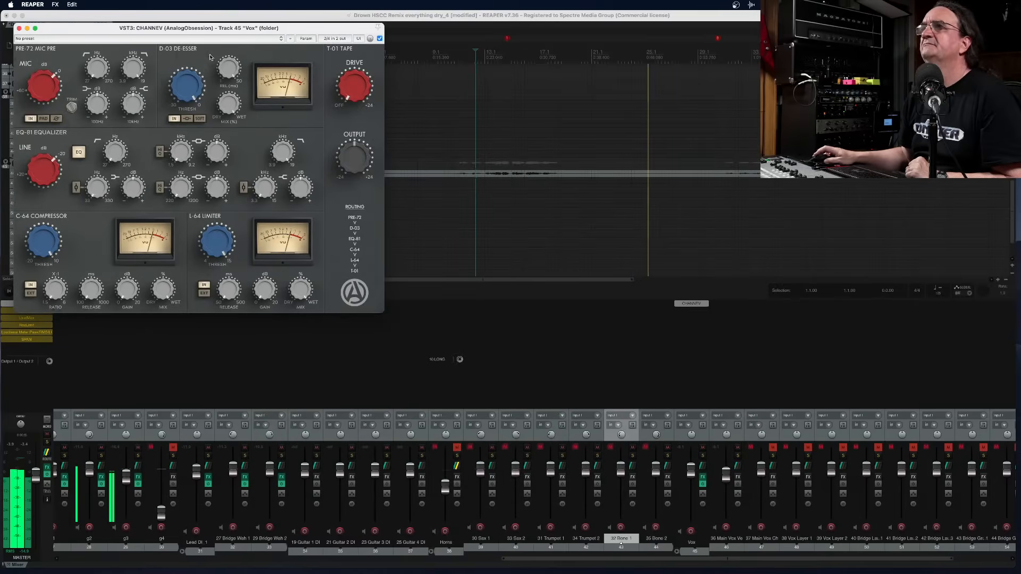
{"action": "left_click_drag", "start_coordinate": [207, 27], "coordinate": [360, 218]}
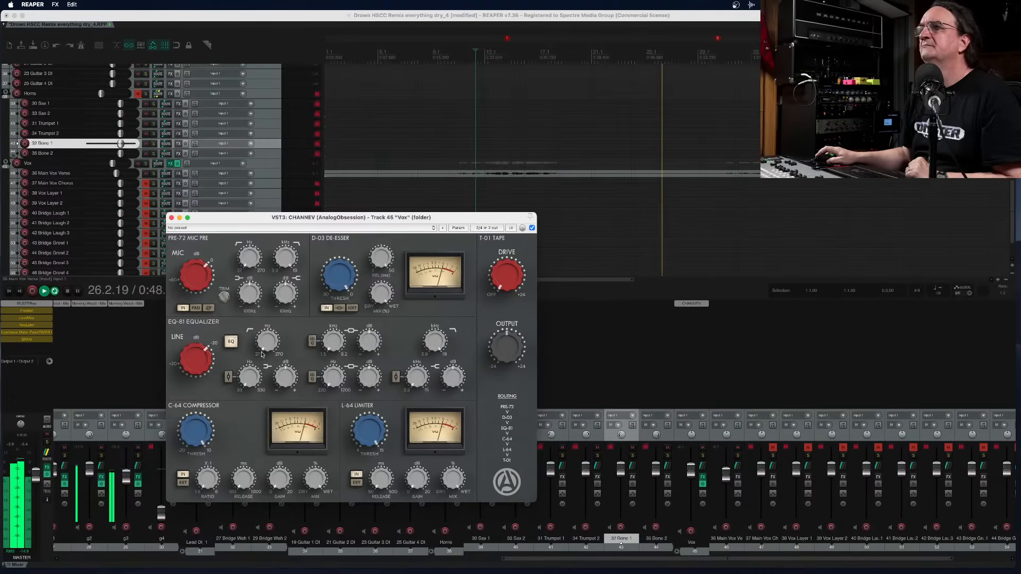
{"action": "left_click_drag", "start_coordinate": [264, 346], "coordinate": [264, 315]}
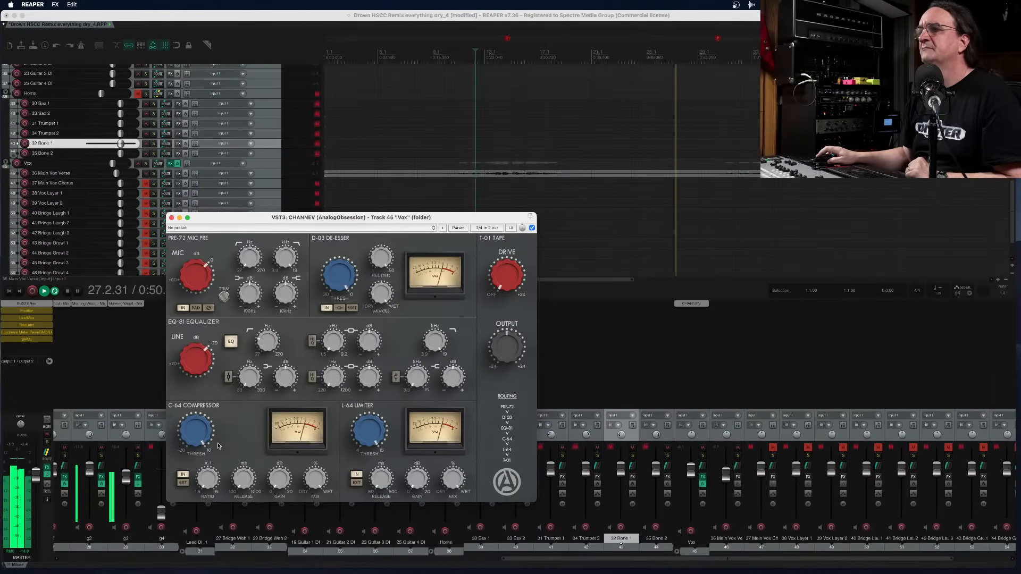
Lower the C-64 compressor threshold on the Vox channel strip and adjust its release and gain during playback
{"action": "left_click_drag", "start_coordinate": [198, 436], "coordinate": [198, 489]}
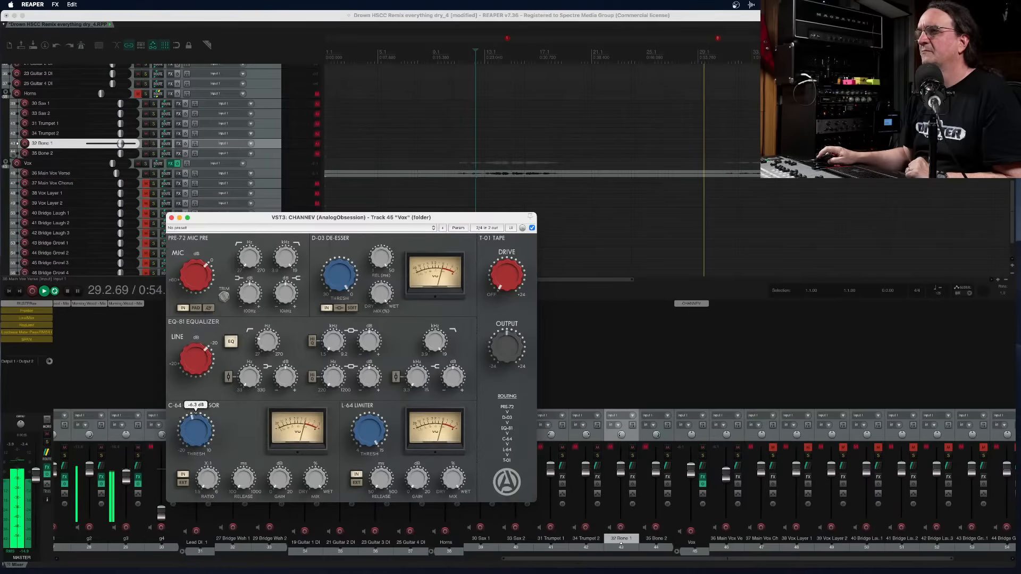
{"action": "mouse_move", "coordinate": [279, 479]}
{"action": "left_mouse_down"}
{"action": "mouse_move", "coordinate": [279, 493]}
{"action": "mouse_move", "coordinate": [279, 477]}
{"action": "left_mouse_up"}
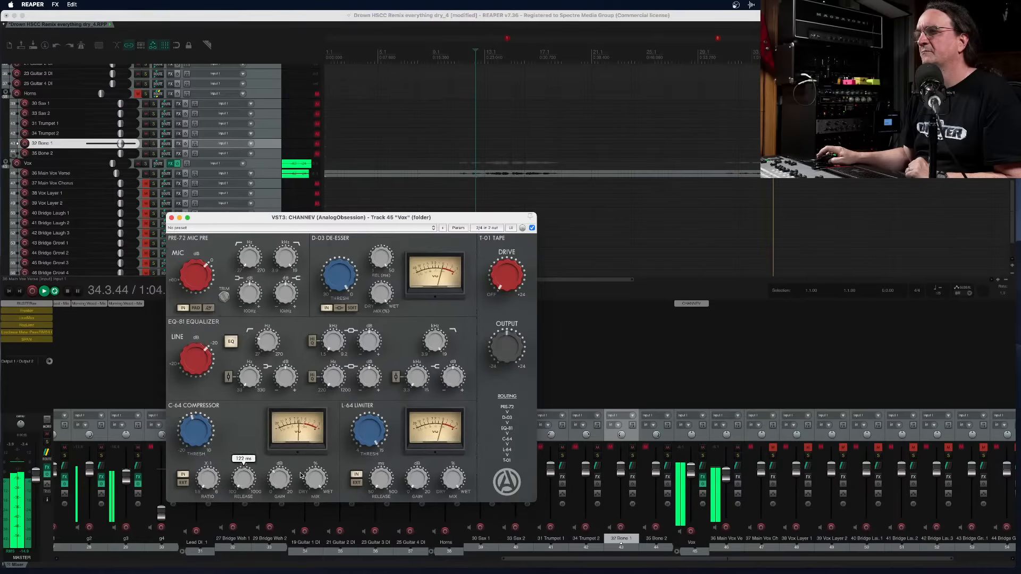
{"action": "left_click_drag", "start_coordinate": [197, 432], "coordinate": [197, 426]}
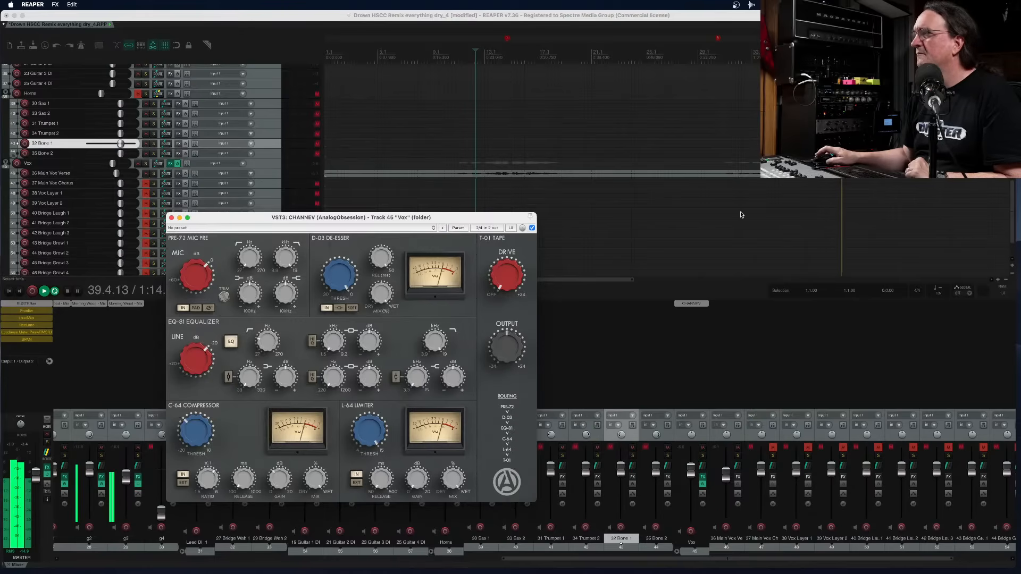
Restart playback near bar 10 and set the D-03 de-esser threshold on the Vox channel strip
{"action": "left_click", "coordinate": [443, 38]}
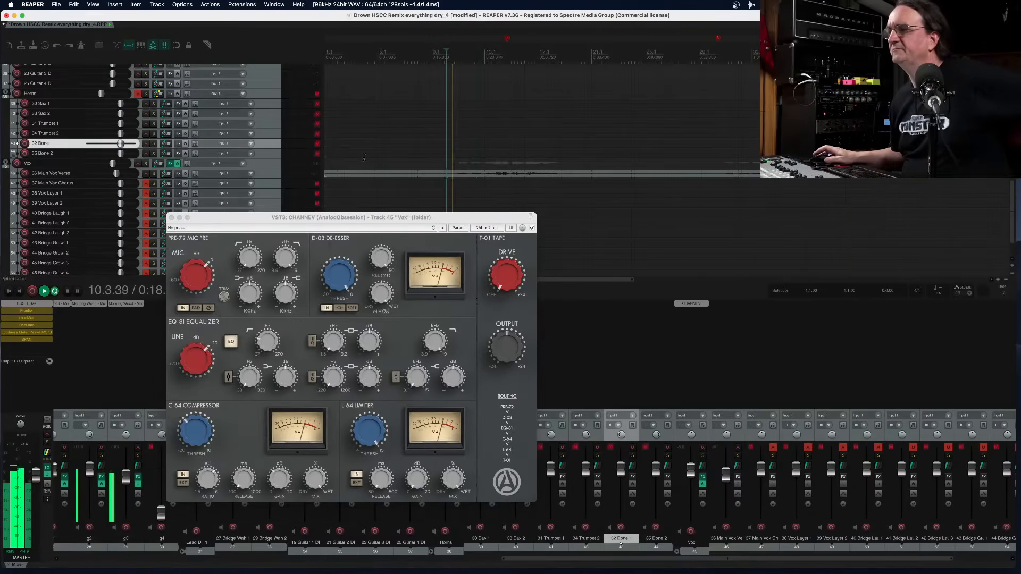
{"action": "left_click", "coordinate": [433, 277]}
{"action": "left_click_drag", "start_coordinate": [339, 275], "coordinate": [339, 286]}
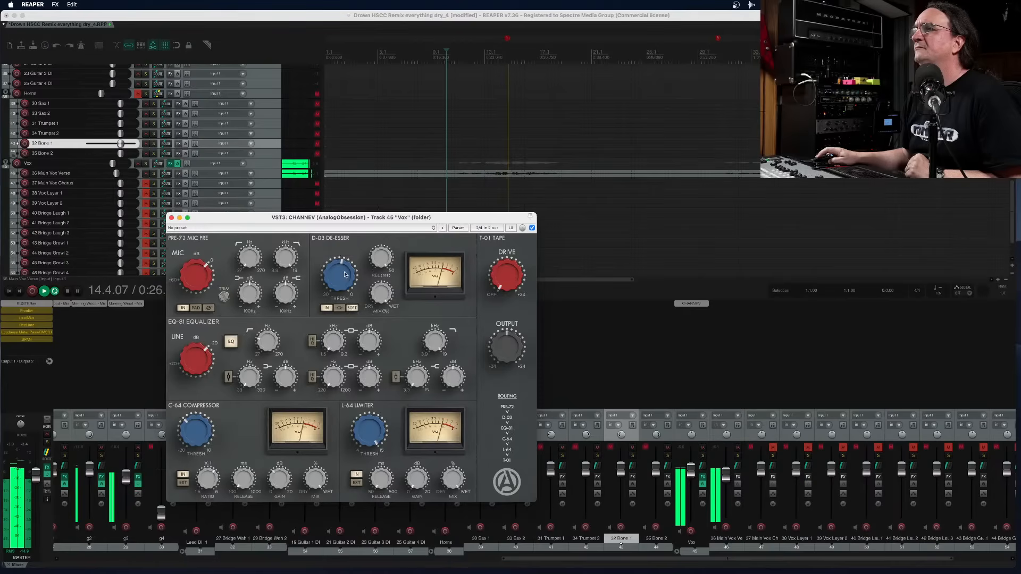
{"action": "left_click_drag", "start_coordinate": [345, 275], "coordinate": [345, 283]}
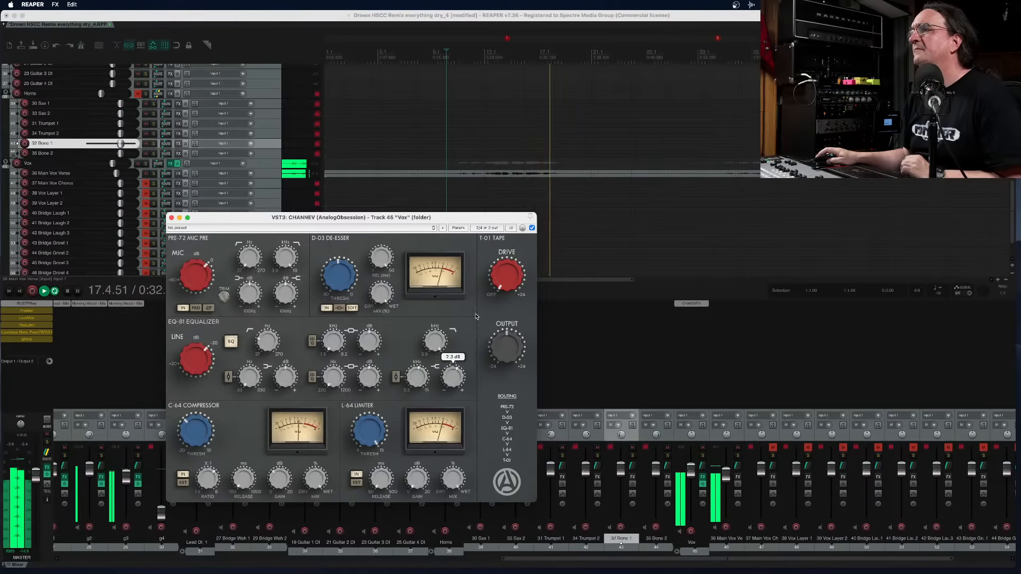
Replay the verse vocal and boost the high-shelf gain in the EQ-81 section of the Vox channel strip
{"action": "key", "text": "space"}
{"action": "key", "text": "space"}
{"action": "mouse_move", "coordinate": [453, 377]}
{"action": "left_mouse_down"}
{"action": "mouse_move", "coordinate": [453, 357]}
{"action": "mouse_move", "coordinate": [453, 375]}
{"action": "left_mouse_up"}
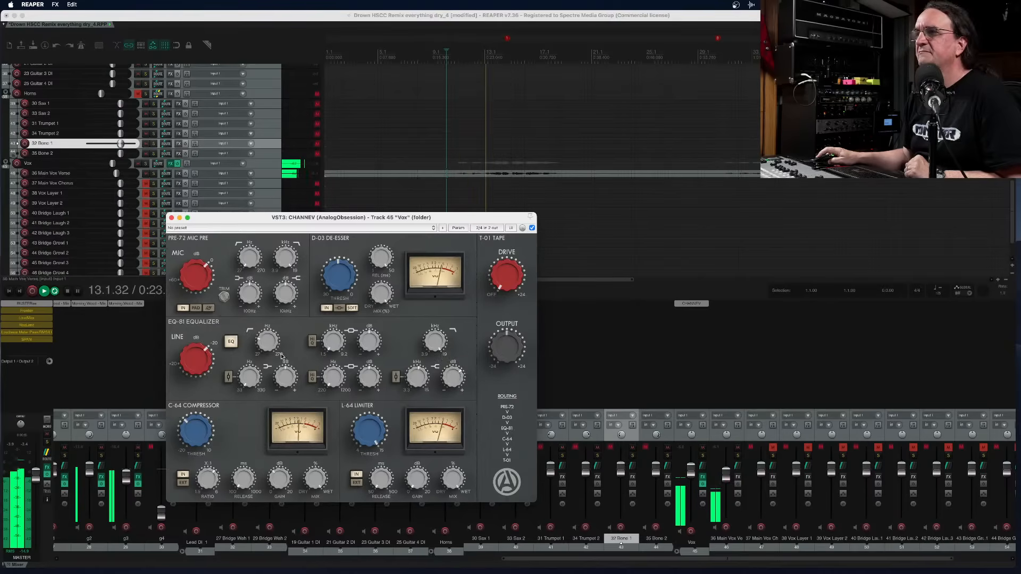
Adjust the low-shelf gain in the EQ-81 section of the Vox channel strip during playback, and close the plug-in
{"action": "left_click_drag", "start_coordinate": [261, 378], "coordinate": [285, 375]}
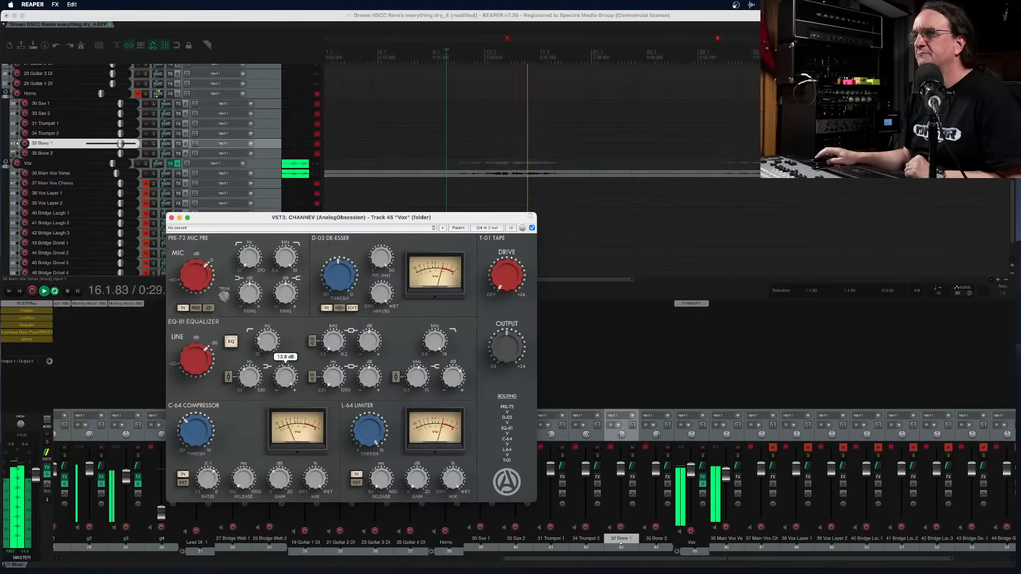
{"action": "left_click_drag", "start_coordinate": [285, 375], "coordinate": [278, 382]}
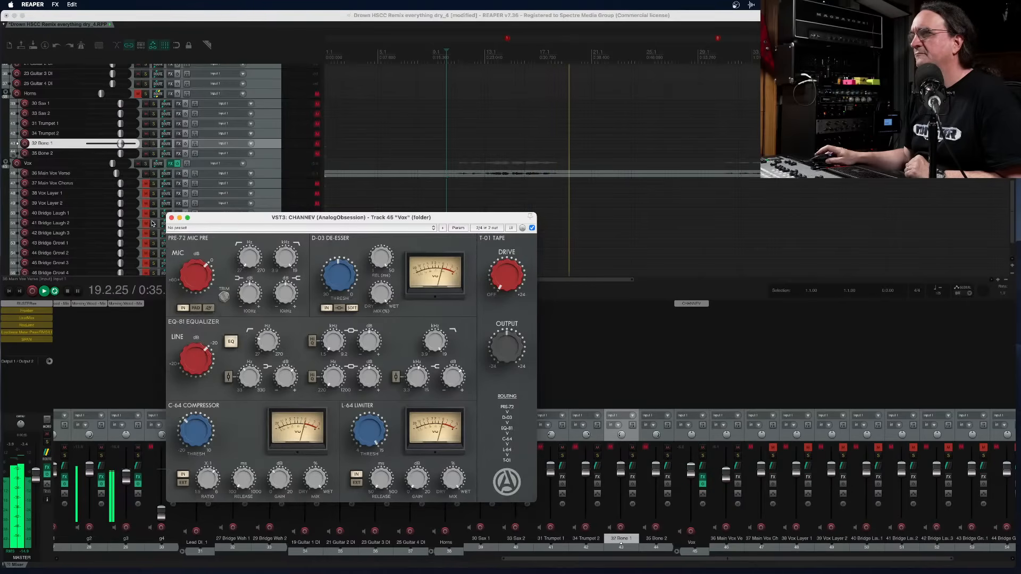
{"action": "left_click", "coordinate": [171, 218]}
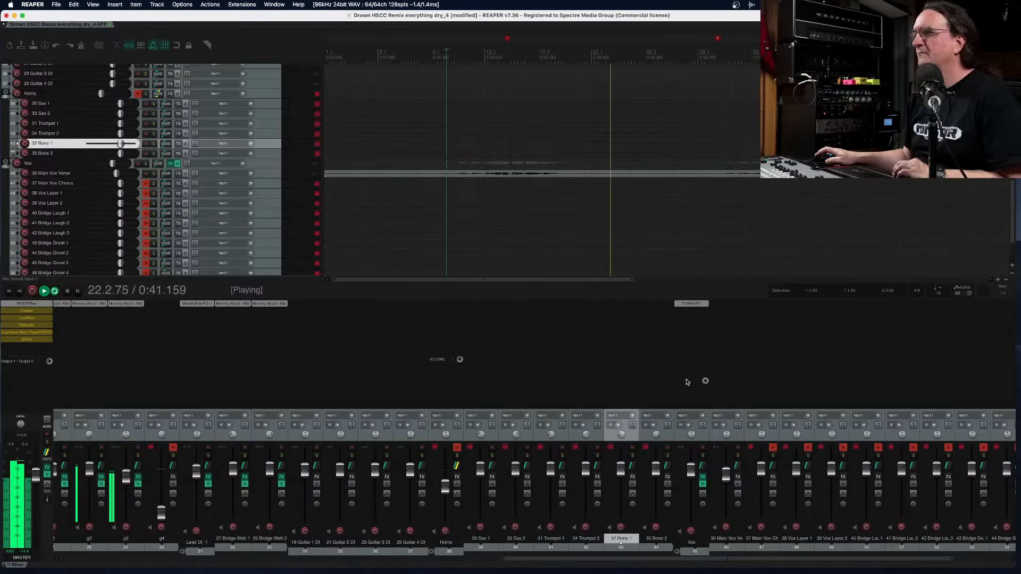
{"action": "key", "text": "space"}
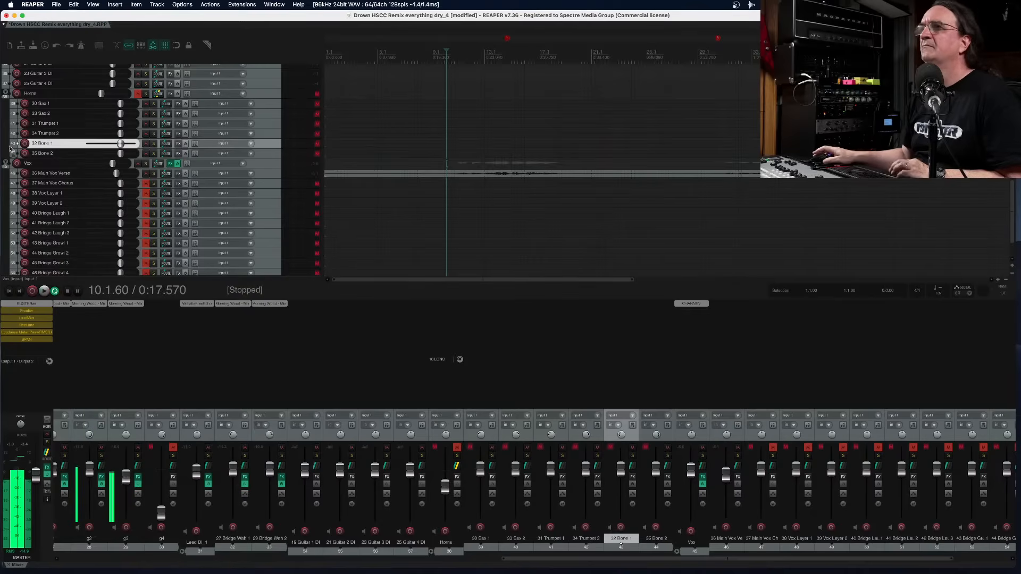
Unmute 37 Main Vox Chorus, play the song from about bar 17 and slightly lower that track's volume
{"action": "left_click_drag", "start_coordinate": [120, 184], "coordinate": [87, 185]}
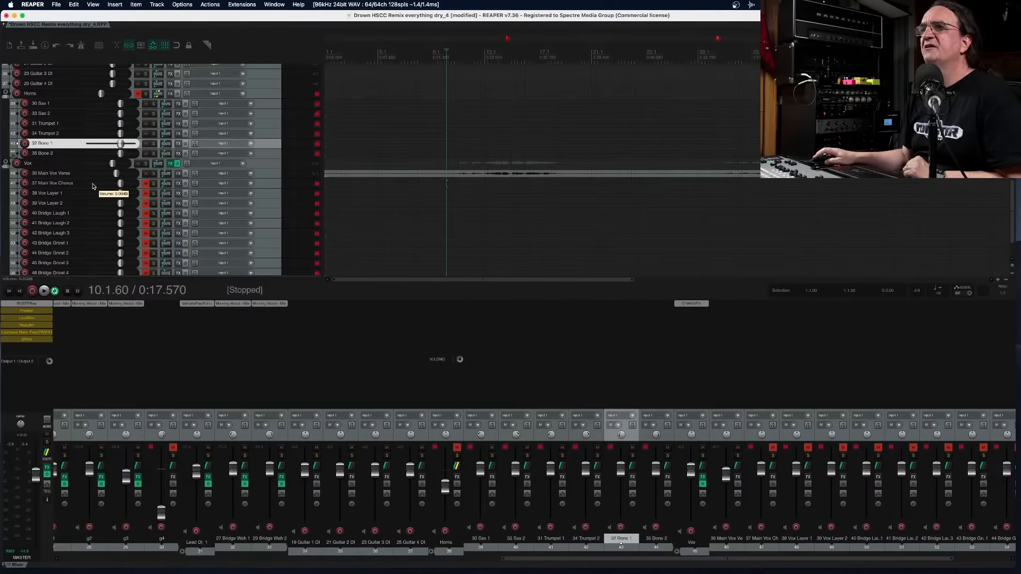
{"action": "left_click", "coordinate": [145, 185]}
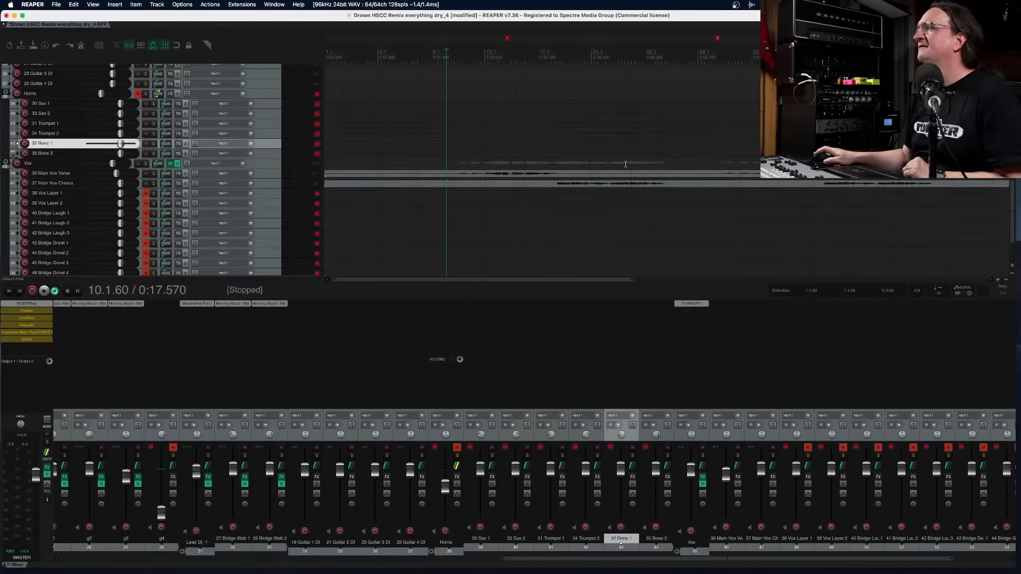
{"action": "scroll", "coordinate": [626, 164], "scroll_direction": "down", "scroll_amount": 1}
{"action": "left_click", "coordinate": [527, 52]}
{"action": "key", "text": "space"}
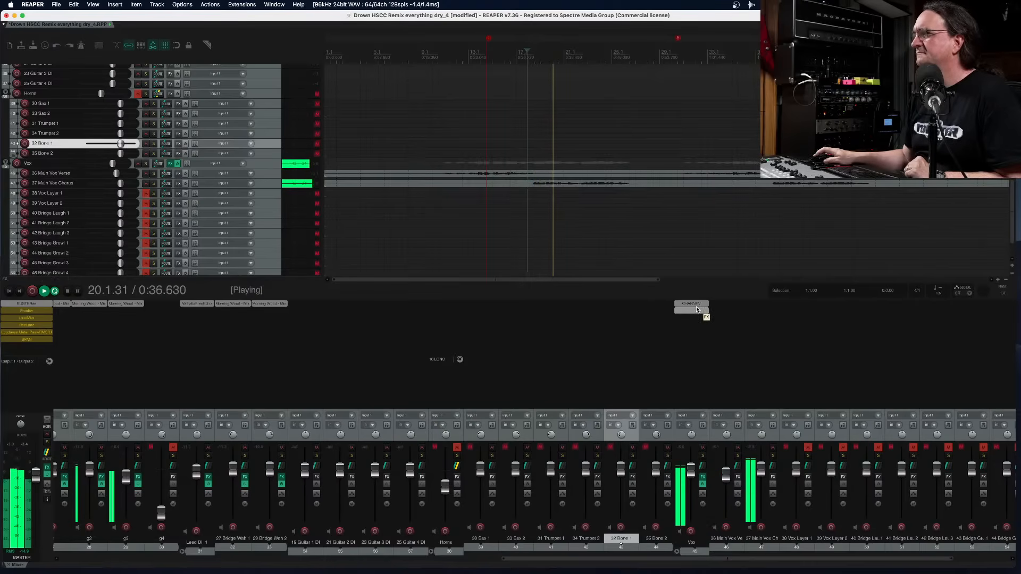
{"action": "left_click_drag", "start_coordinate": [761, 469], "coordinate": [762, 476]}
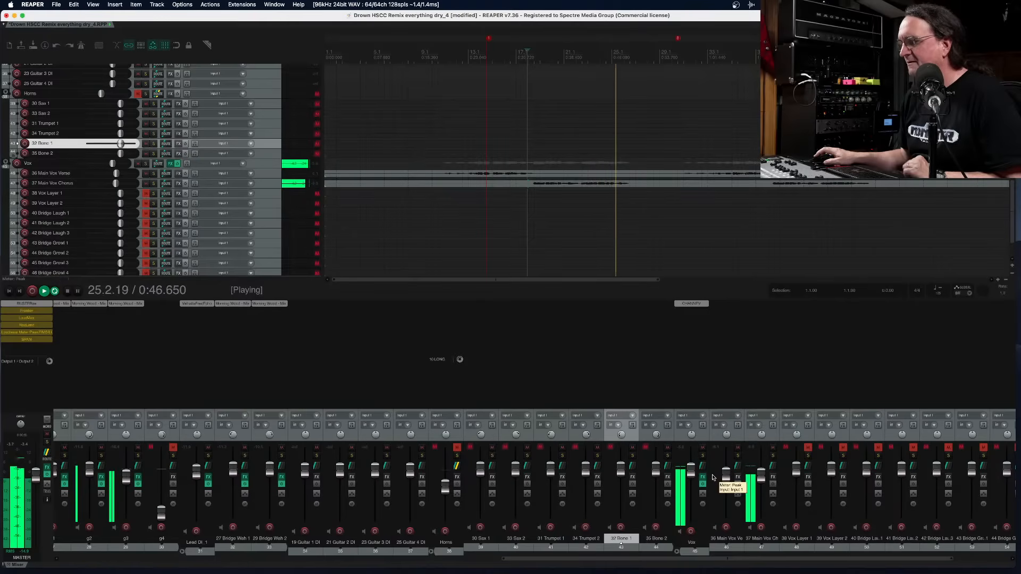
{"action": "key", "text": "space"}
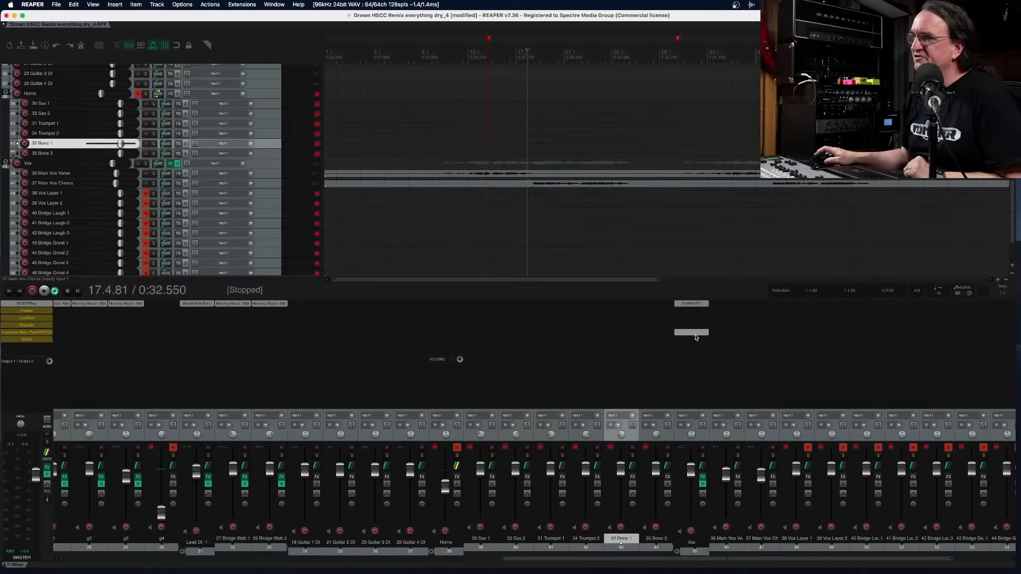
Copy CHANNEV from the Vox folder to 36 Main Vox Verse and 37 Main Vox Chorus, and remove it from the folder
{"action": "left_click_drag", "start_coordinate": [724, 307], "coordinate": [759, 305]}
{"action": "left_click", "coordinate": [691, 307], "text": "alt"}
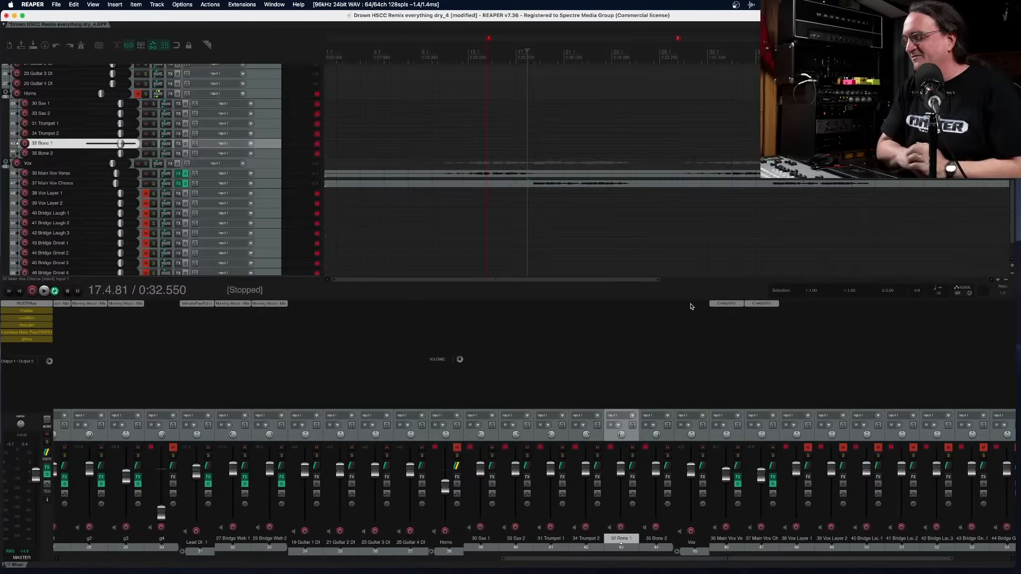
{"action": "key", "text": "space"}
{"action": "key", "text": "space"}
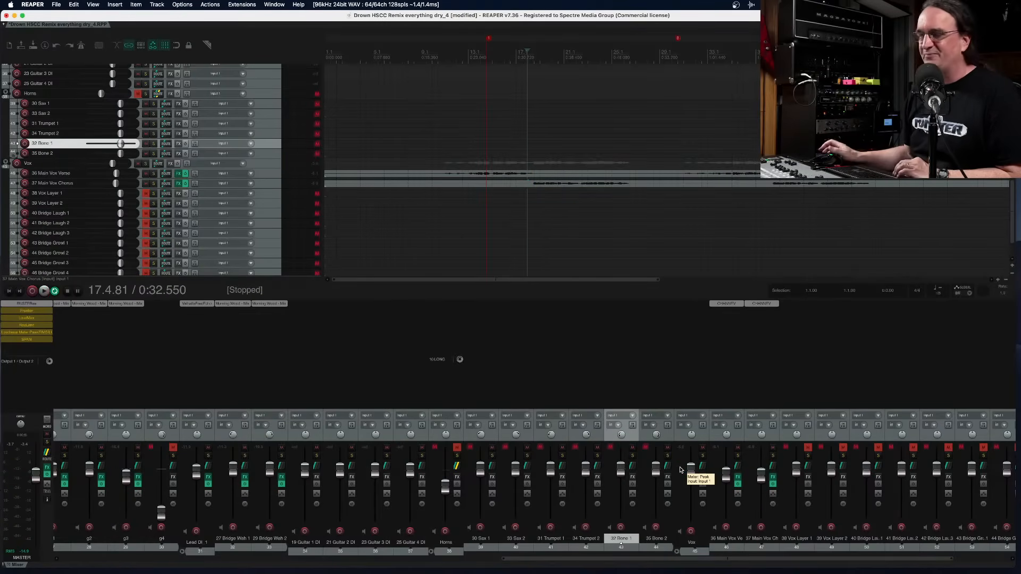
Unmute 38 Vox Layer 1 and 39 Vox Layer 2 while the chorus plays
{"action": "key", "text": "space"}
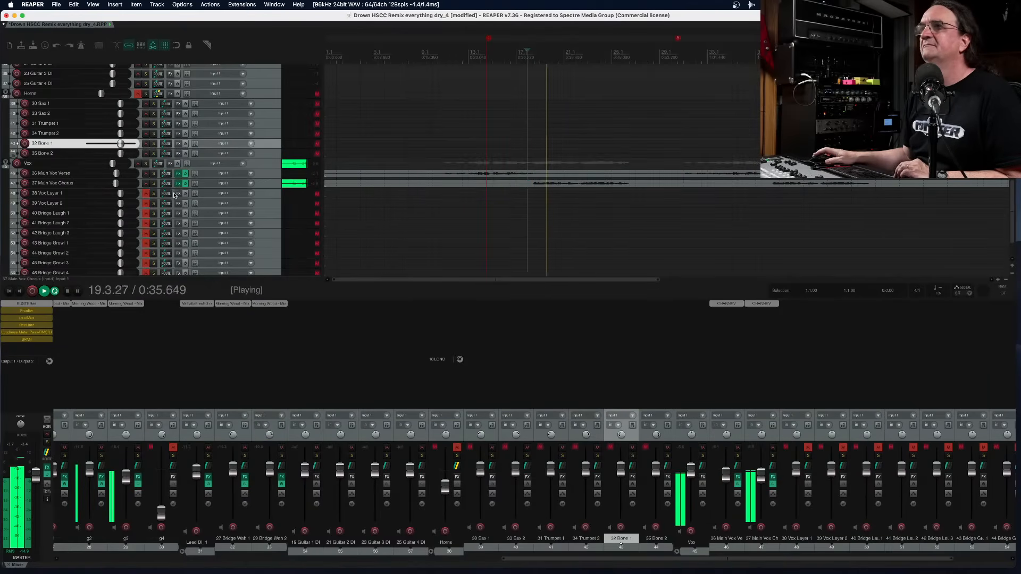
{"action": "left_click", "coordinate": [146, 193]}
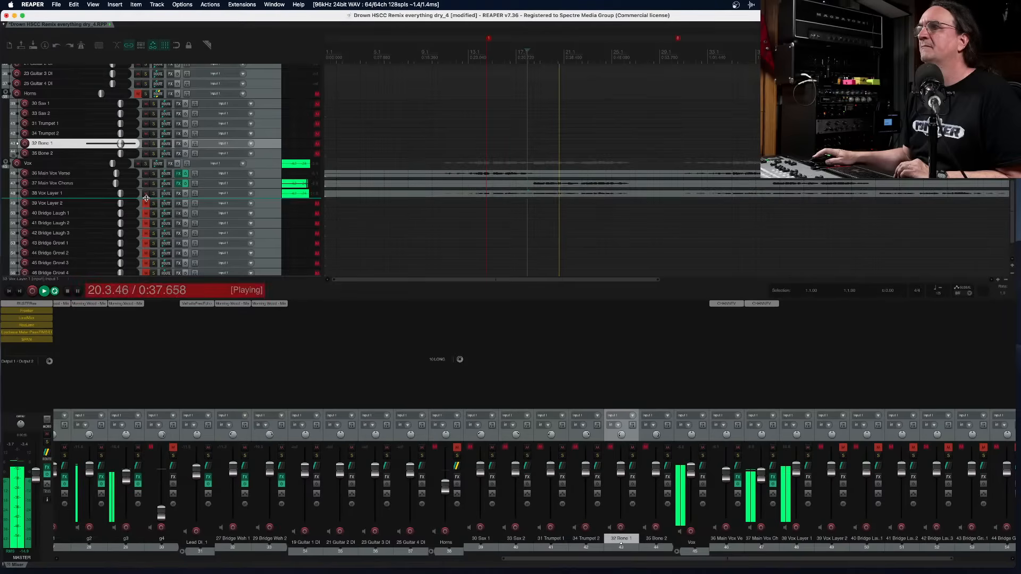
{"action": "left_click", "coordinate": [146, 203]}
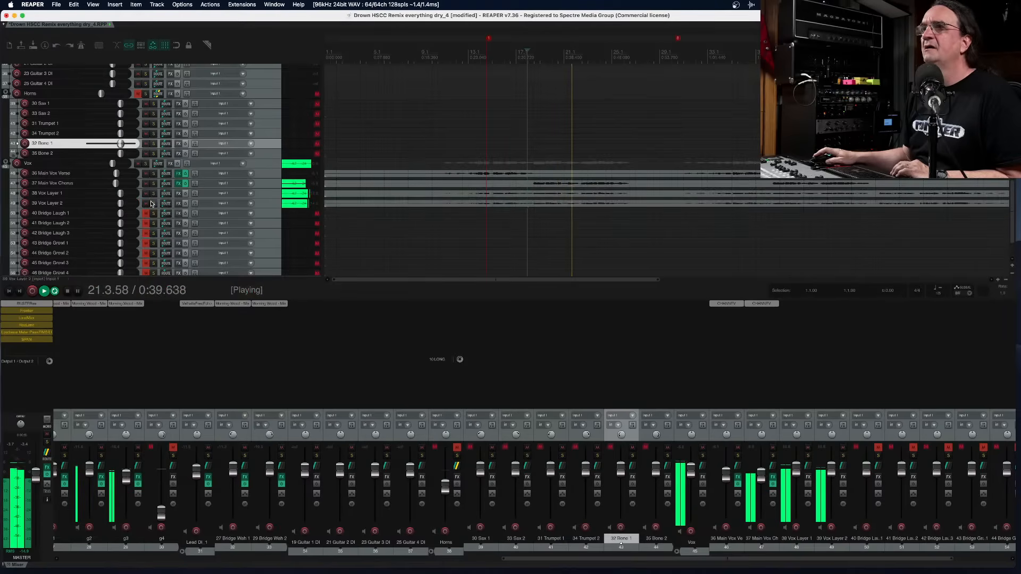
{"action": "key", "text": "space"}
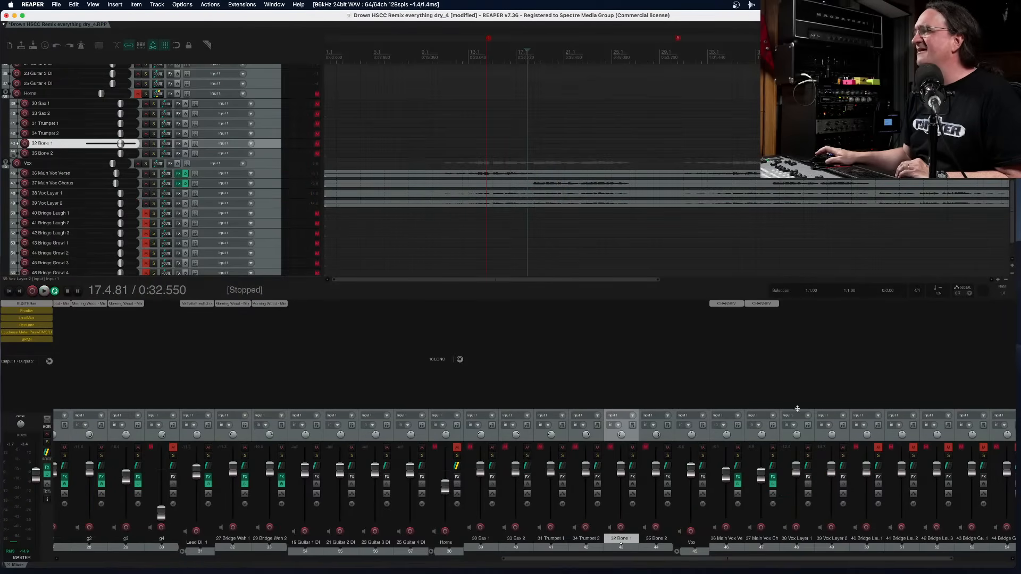
Solo the two Vox Layer tracks, copy CHANNEV onto both, pan them to opposite sides and clear the solos
{"action": "key", "text": "space"}
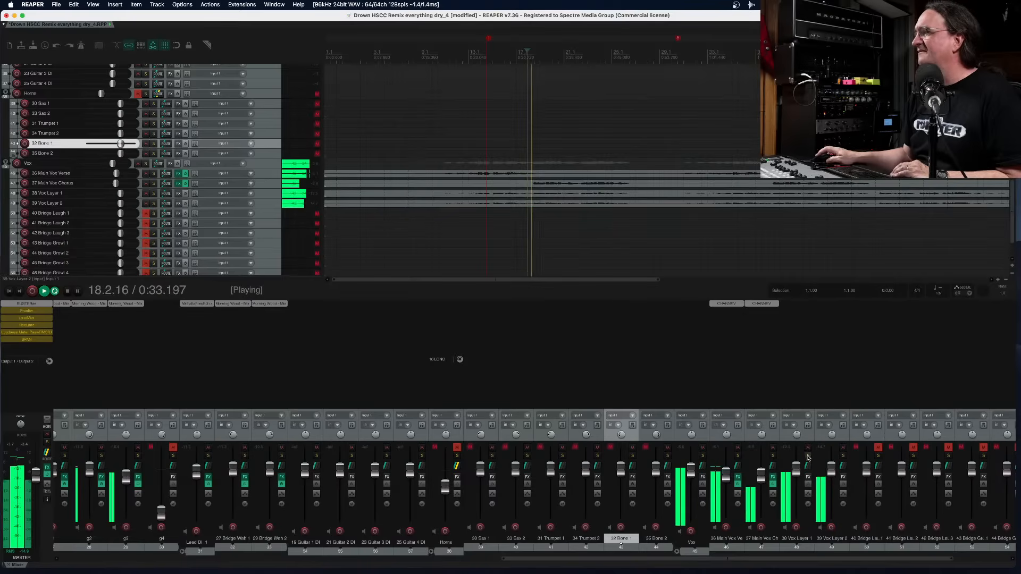
{"action": "left_click", "coordinate": [807, 456]}
{"action": "left_click", "coordinate": [843, 455]}
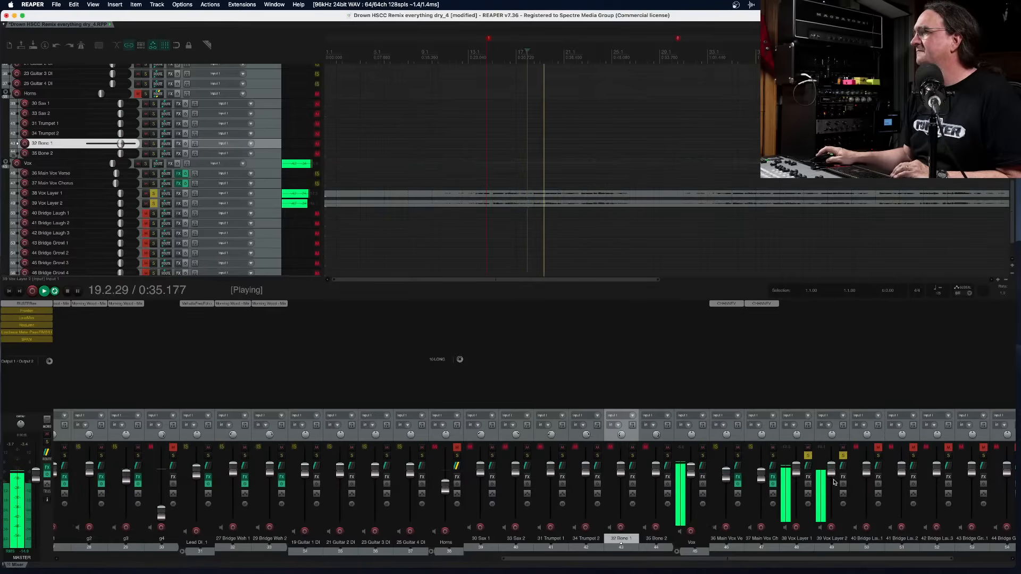
{"action": "left_click_drag", "start_coordinate": [772, 307], "coordinate": [823, 307]}
{"action": "left_click_drag", "start_coordinate": [797, 435], "coordinate": [832, 417]}
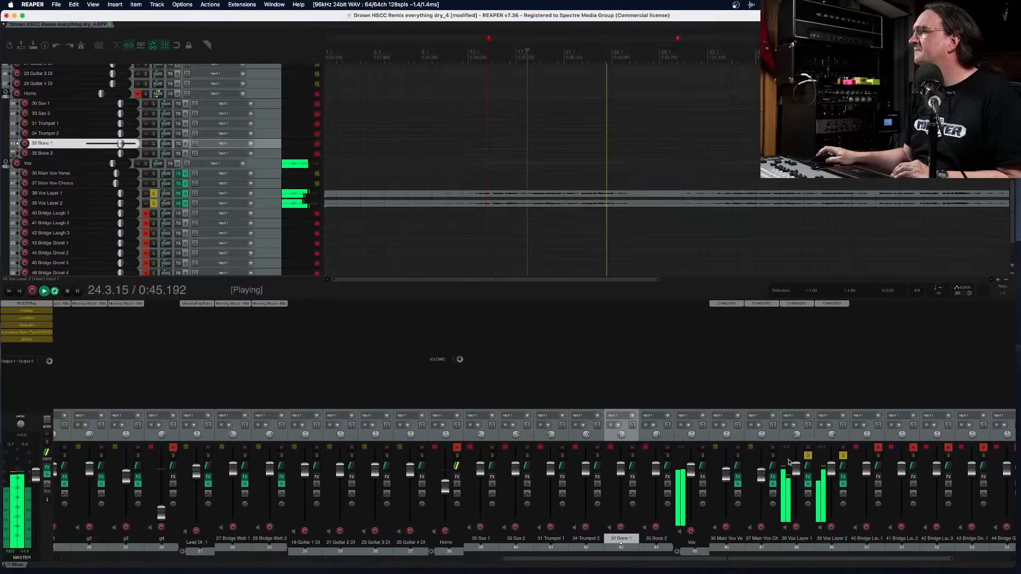
{"action": "left_click", "coordinate": [808, 456]}
{"action": "left_click", "coordinate": [843, 456]}
Fine-tune the volume of 37 Main Vox Chorus and slightly lower the Vox folder during playback
{"action": "left_click_drag", "start_coordinate": [765, 480], "coordinate": [765, 478]}
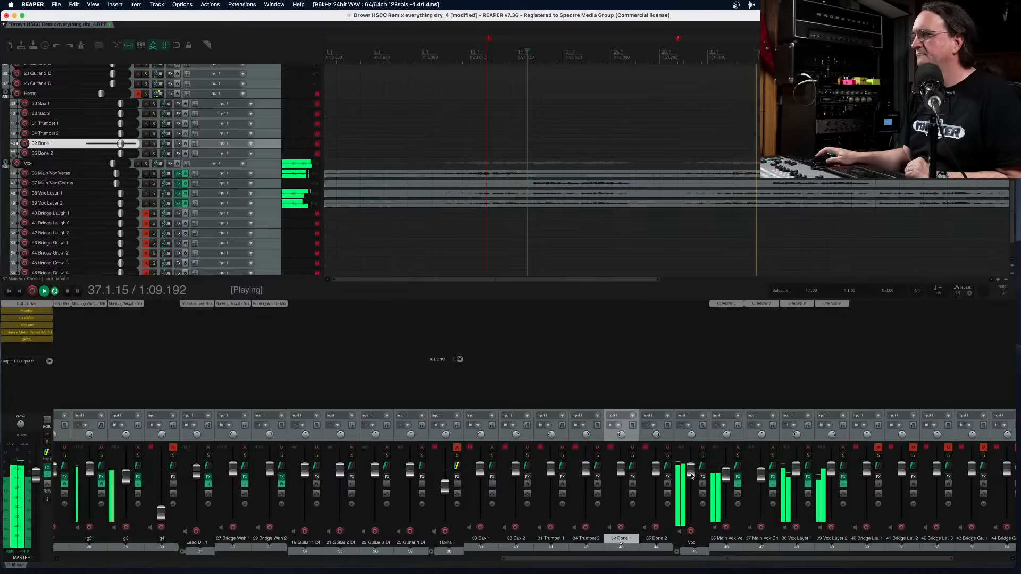
{"action": "left_click_drag", "start_coordinate": [692, 473], "coordinate": [692, 475]}
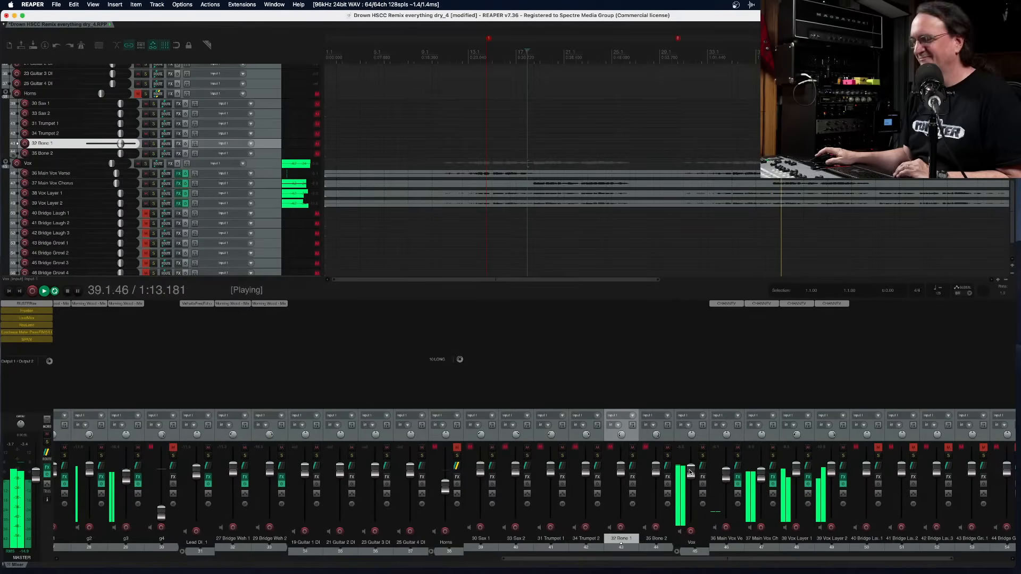
{"action": "key", "text": "space"}
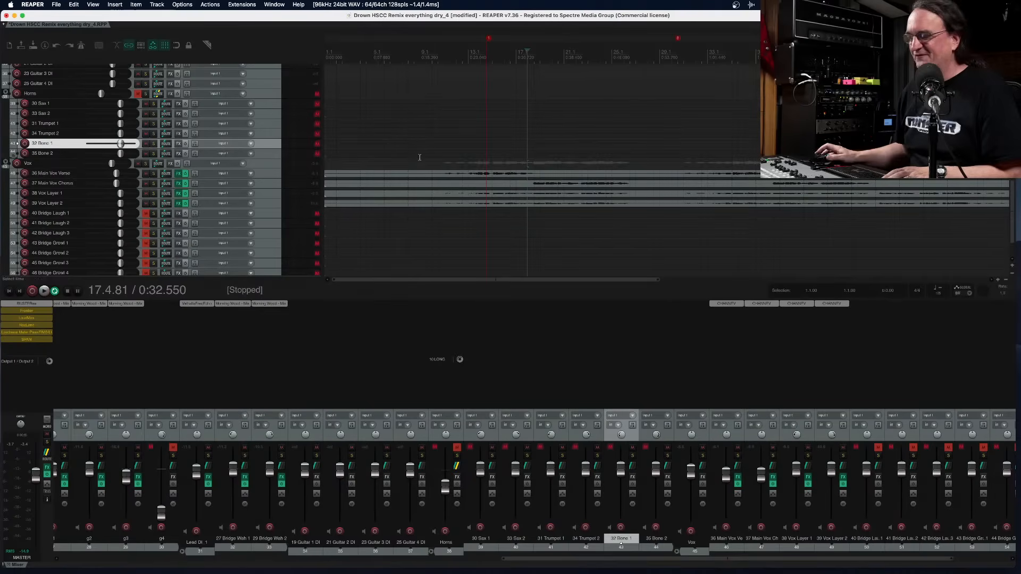
Play the song from about bar 35 and unmute 40 Bridge Laugh 1 and 41 Bridge Laugh 2
{"action": "left_click", "coordinate": [739, 52]}
{"action": "key", "text": "space"}
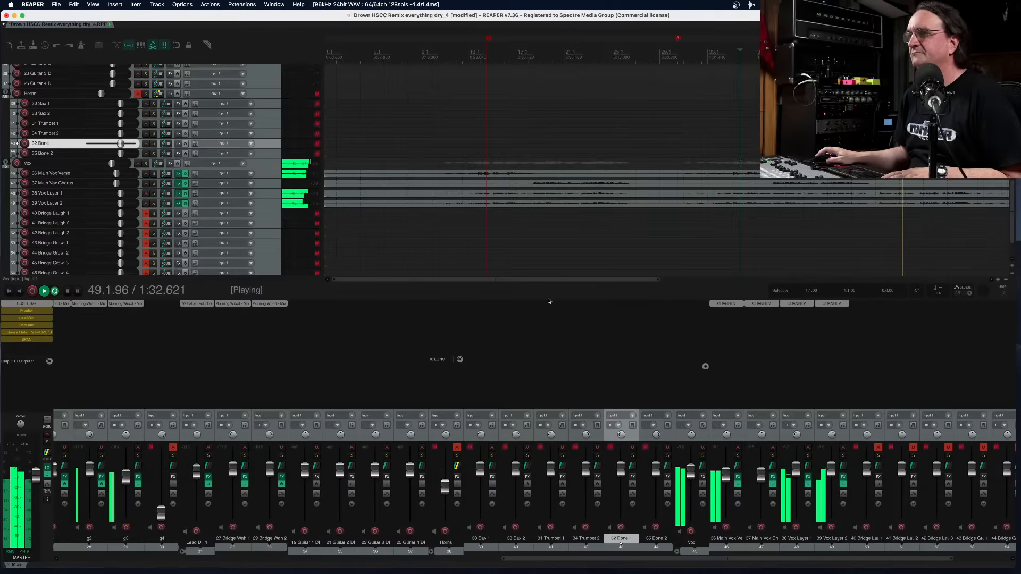
{"action": "left_click_drag", "start_coordinate": [143, 221], "coordinate": [144, 213]}
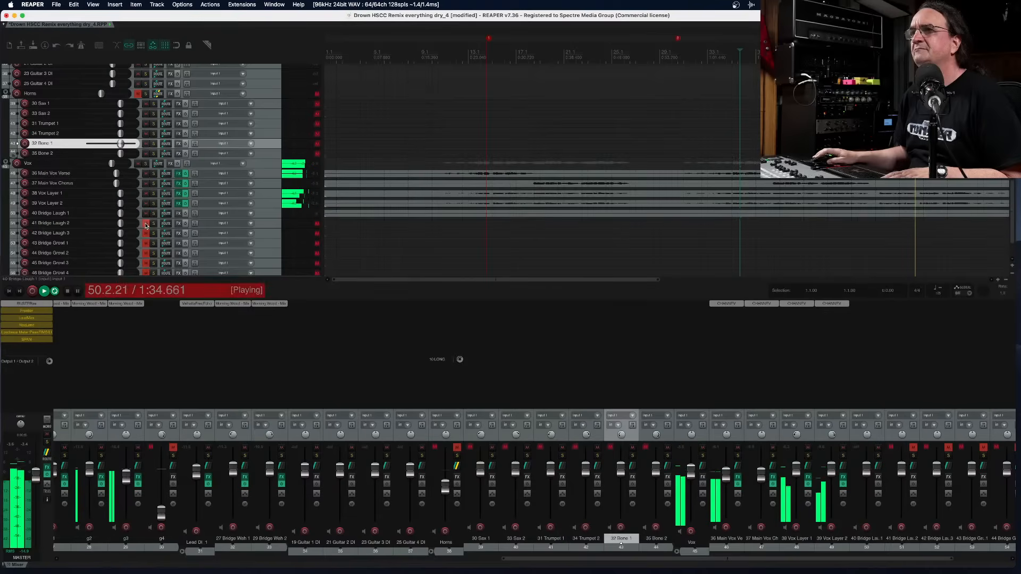
{"action": "scroll", "coordinate": [605, 194], "scroll_direction": "down", "scroll_amount": 2}
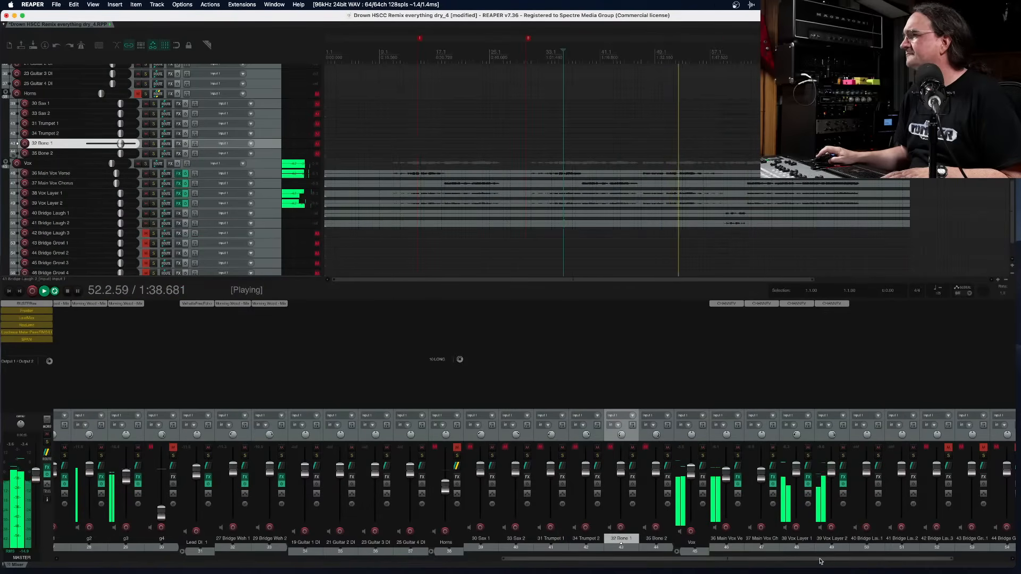
{"action": "left_click_drag", "start_coordinate": [820, 560], "coordinate": [908, 563]}
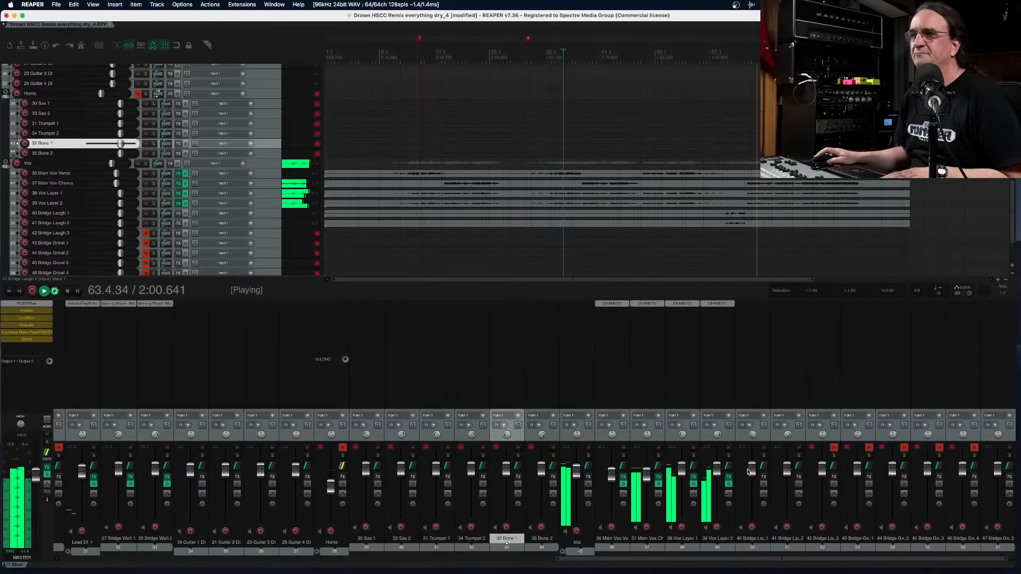
{"action": "left_click", "coordinate": [683, 539]}
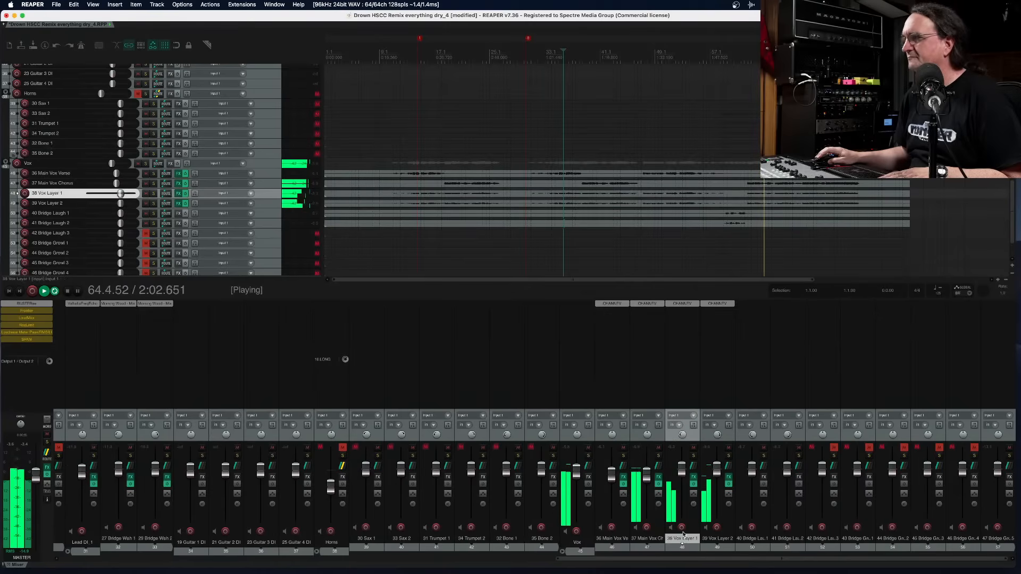
{"action": "left_click_drag", "start_coordinate": [690, 559], "coordinate": [505, 564]}
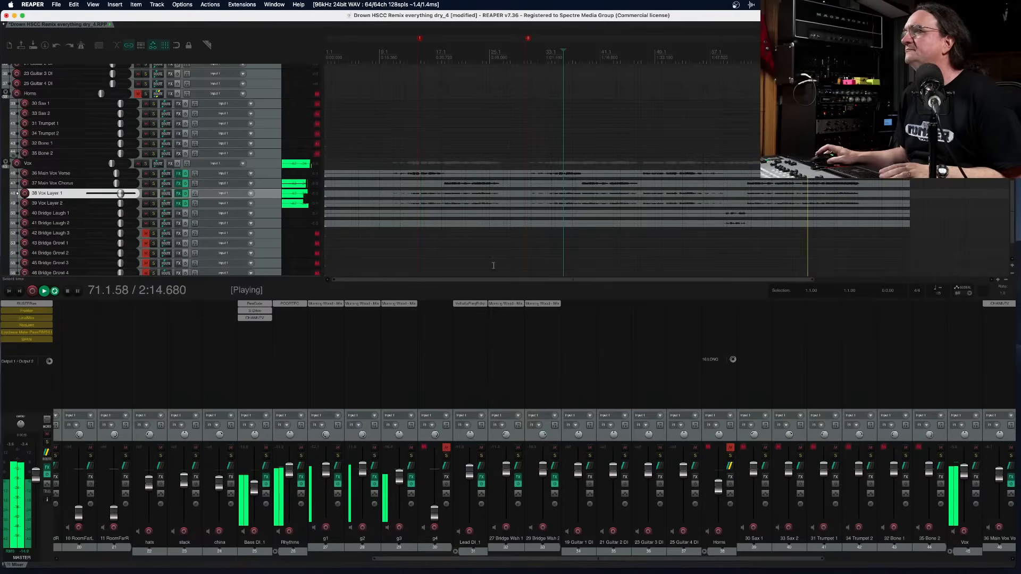
{"action": "key", "text": "space"}
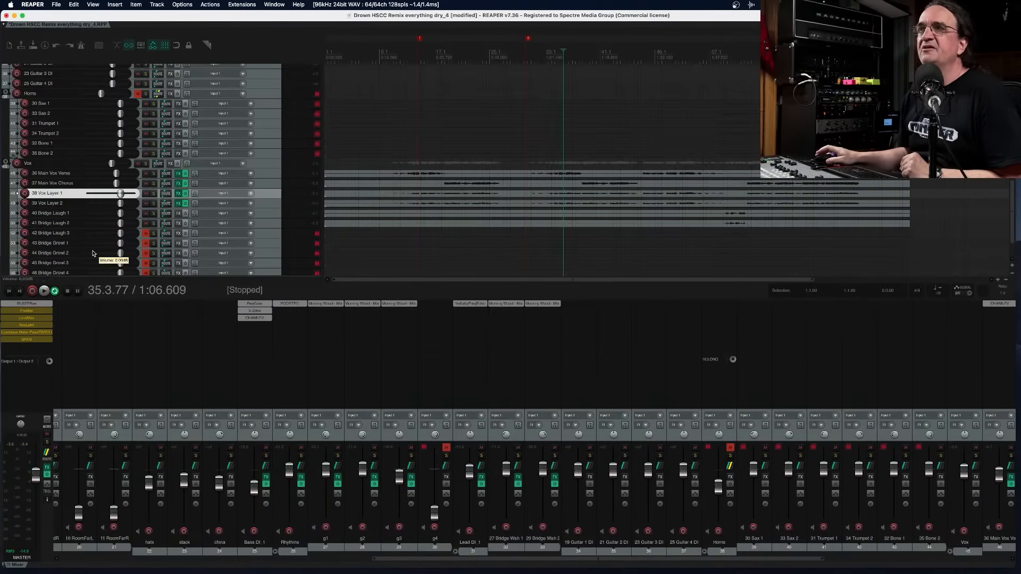
Check 47 Bridge Growl 5 by soloing it briefly, and leave the track unsoloed and muted
{"action": "left_click", "coordinate": [6, 164]}
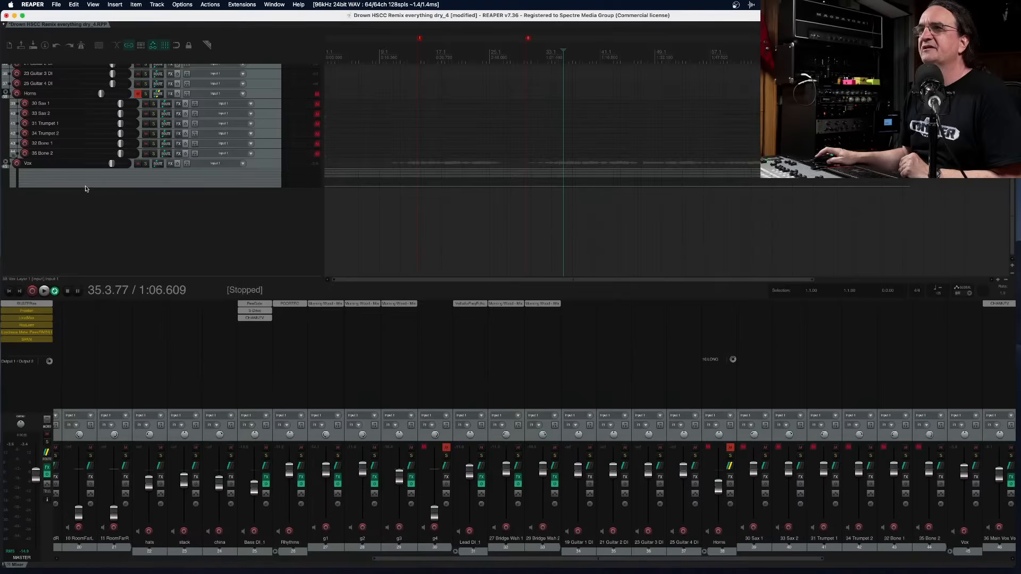
{"action": "left_click", "coordinate": [6, 163]}
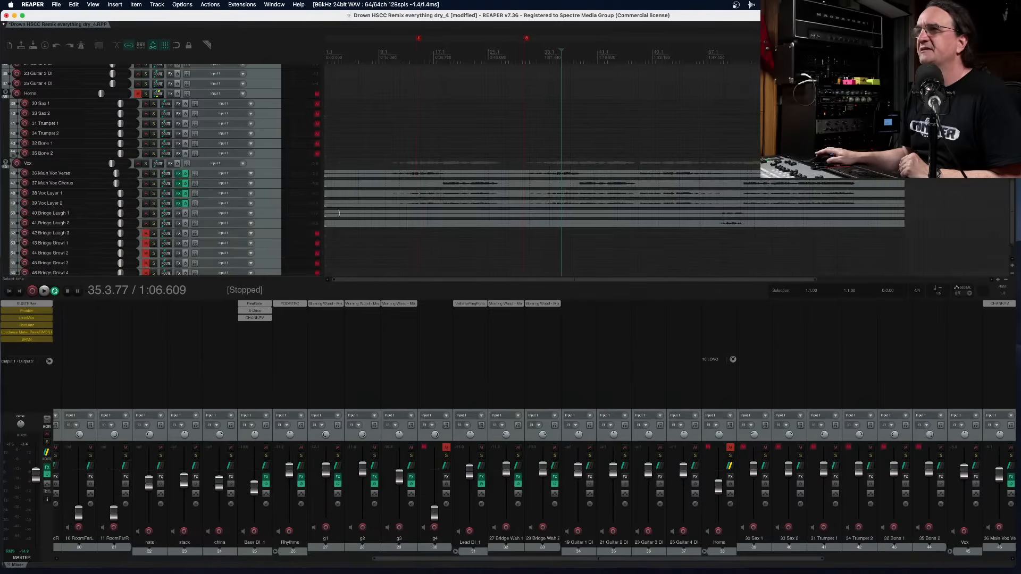
{"action": "scroll", "coordinate": [421, 205], "scroll_direction": "down", "scroll_amount": 5}
{"action": "scroll", "coordinate": [1010, 224], "scroll_direction": "down", "scroll_amount": 2}
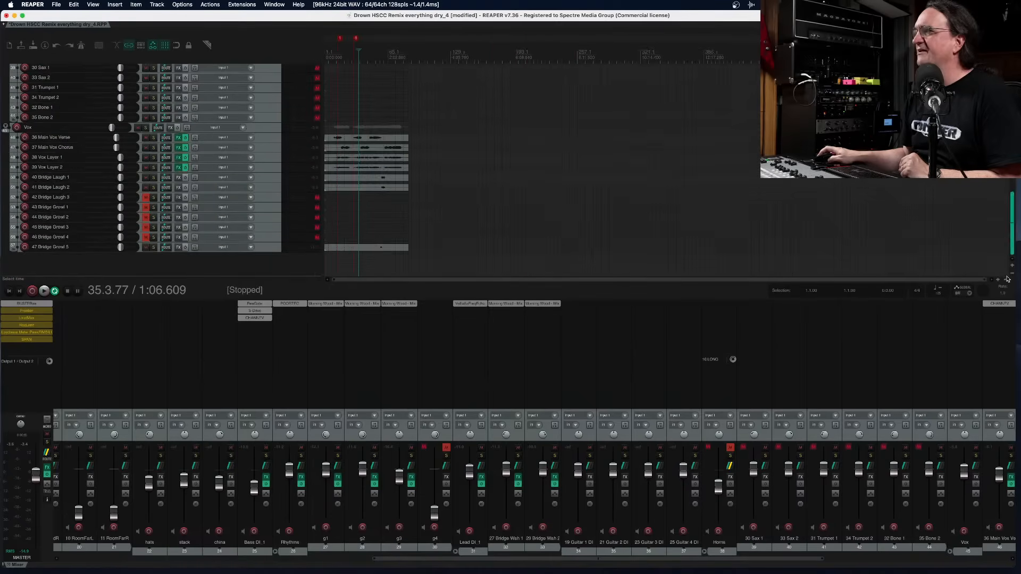
{"action": "left_click", "coordinate": [155, 248]}
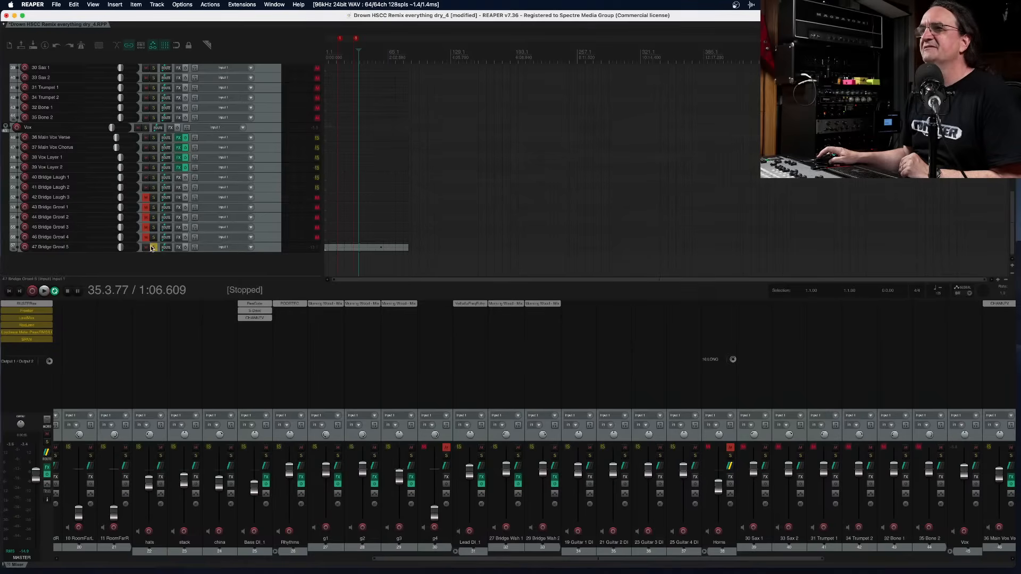
{"action": "left_click", "coordinate": [153, 248]}
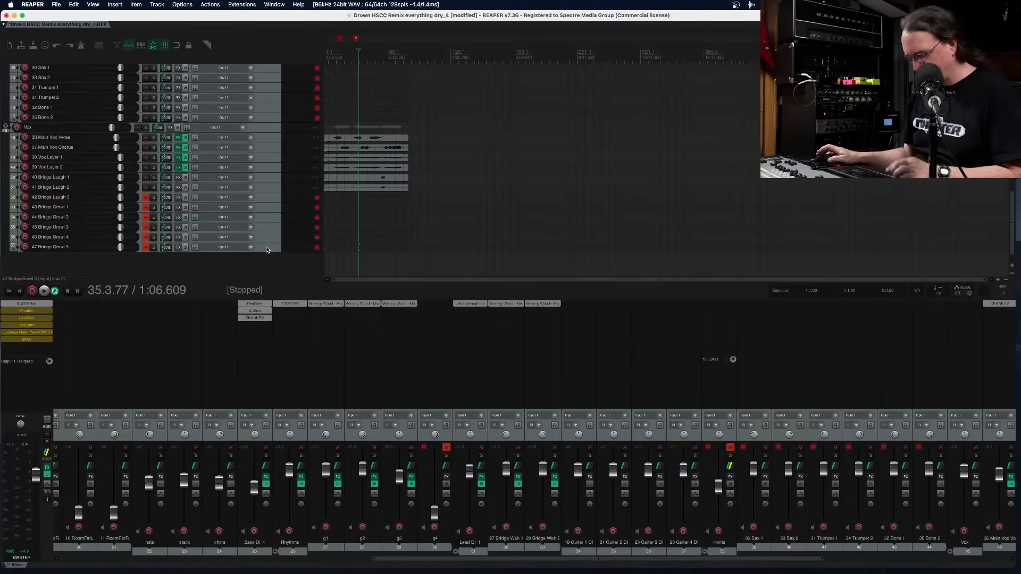
Insert a new track named delay and place it directly above the Vox folder
{"action": "left_click_drag", "start_coordinate": [267, 250], "coordinate": [255, 244]}
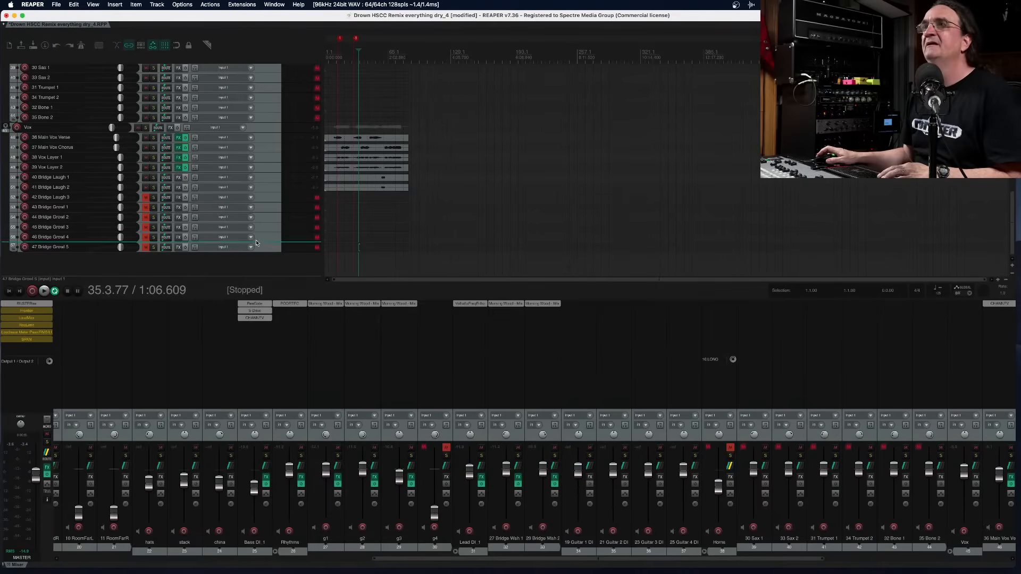
{"action": "left_click", "coordinate": [264, 131]}
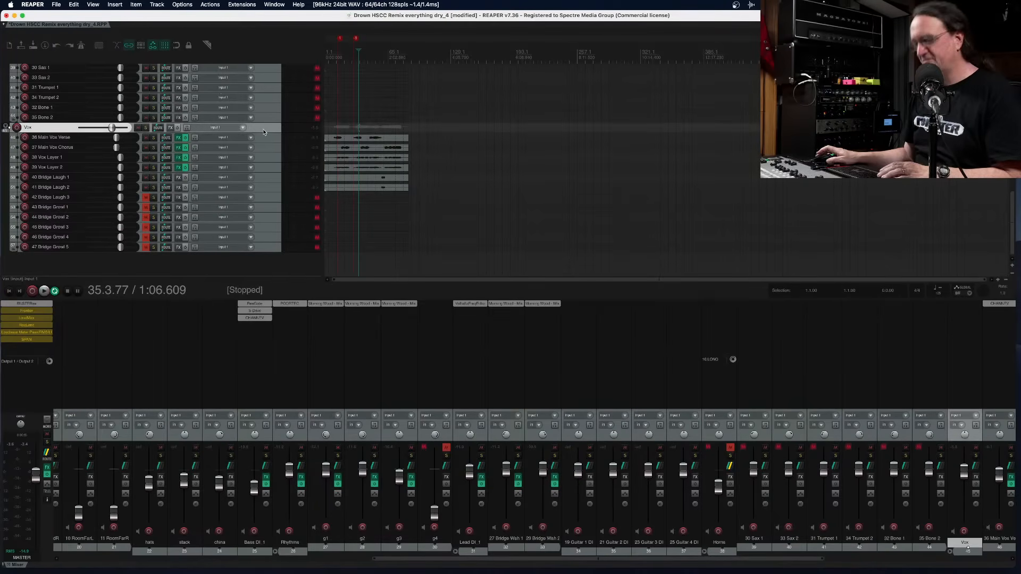
{"action": "key", "text": "super+t"}
{"action": "left_click_drag", "start_coordinate": [263, 138], "coordinate": [230, 126]}
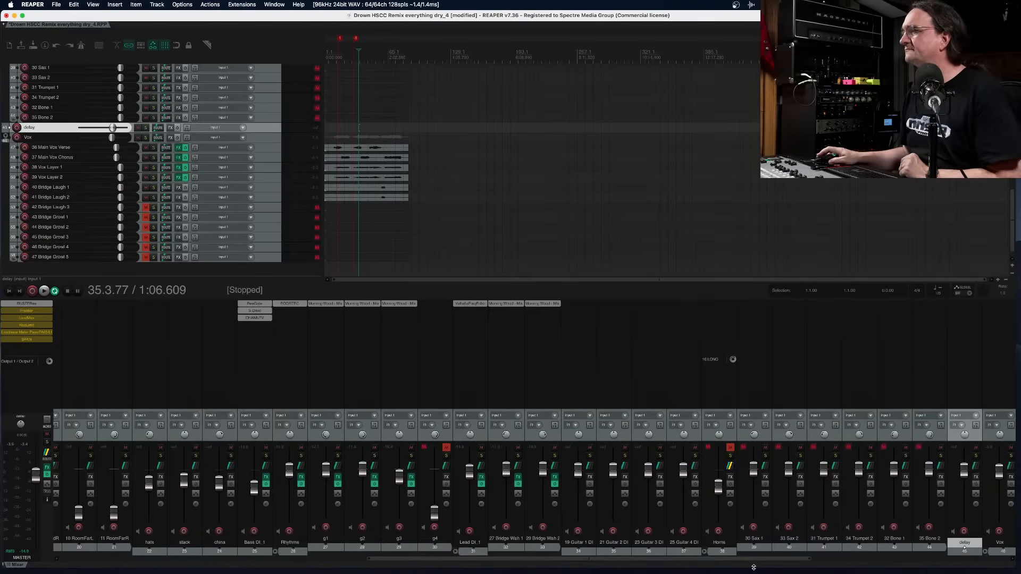
Find ReaDelay (Cockos) among all plugins and add it to the delay track
{"action": "left_click_drag", "start_coordinate": [754, 568], "coordinate": [895, 548]}
{"action": "double_click", "coordinate": [642, 308]}
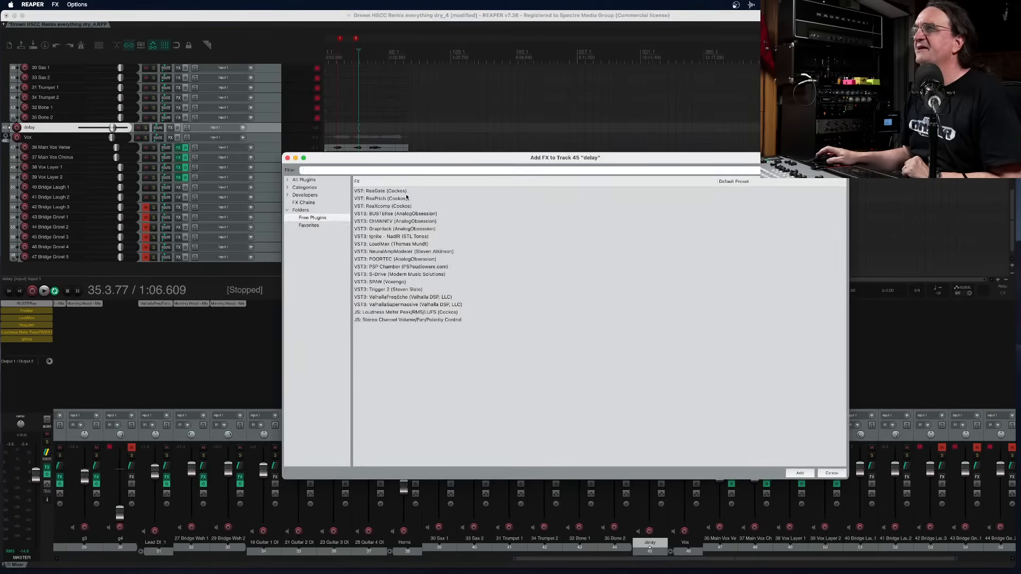
{"action": "type", "text": "r"}
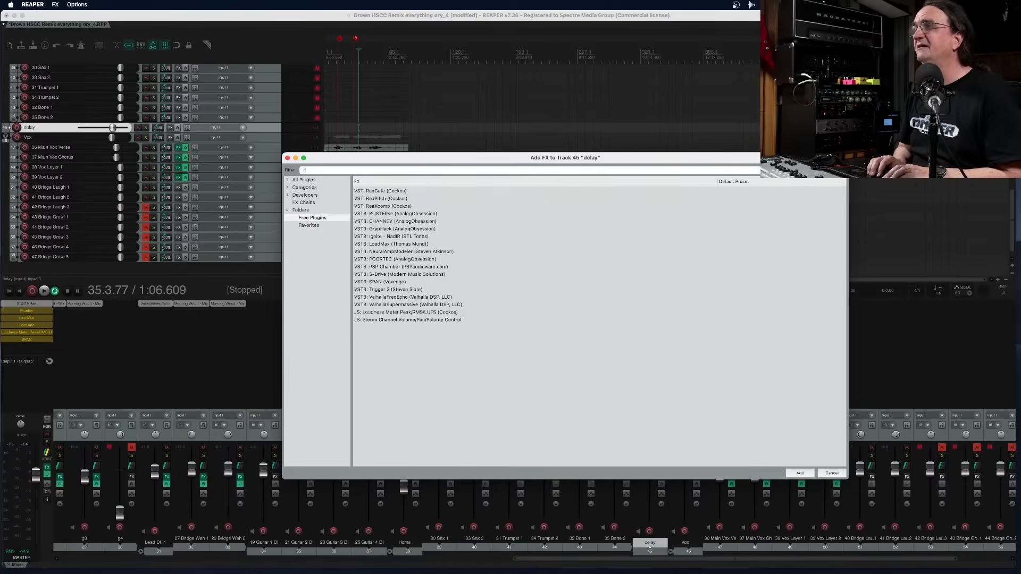
{"action": "type", "text": "e"}
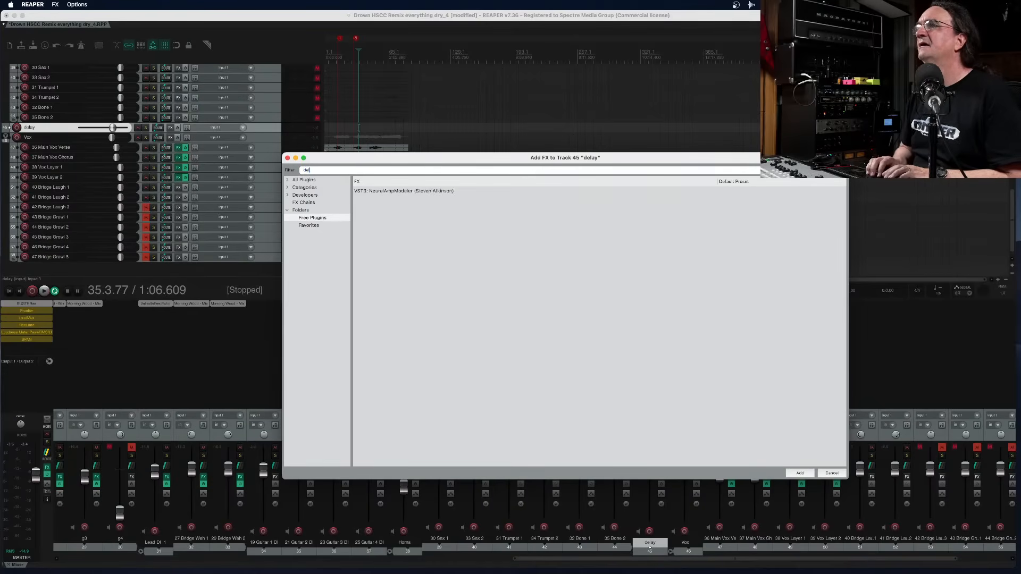
{"action": "left_click", "coordinate": [306, 181]}
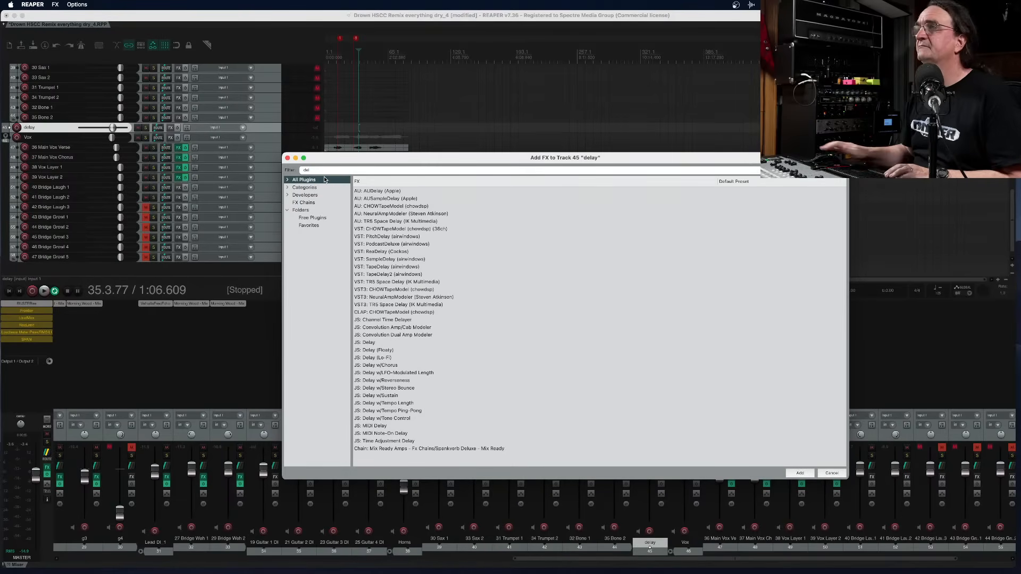
{"action": "left_click", "coordinate": [424, 284]}
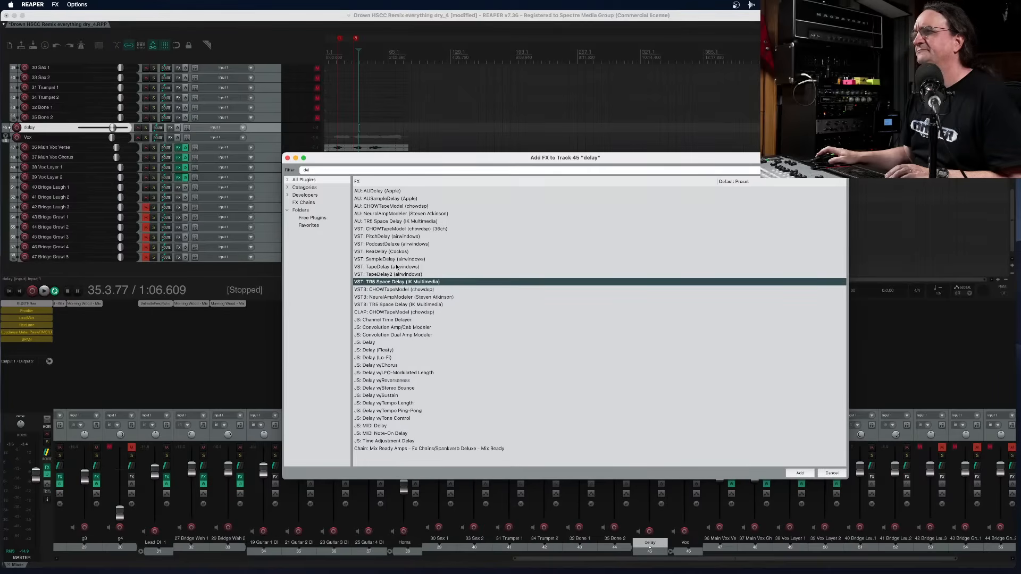
{"action": "left_click", "coordinate": [316, 170]}
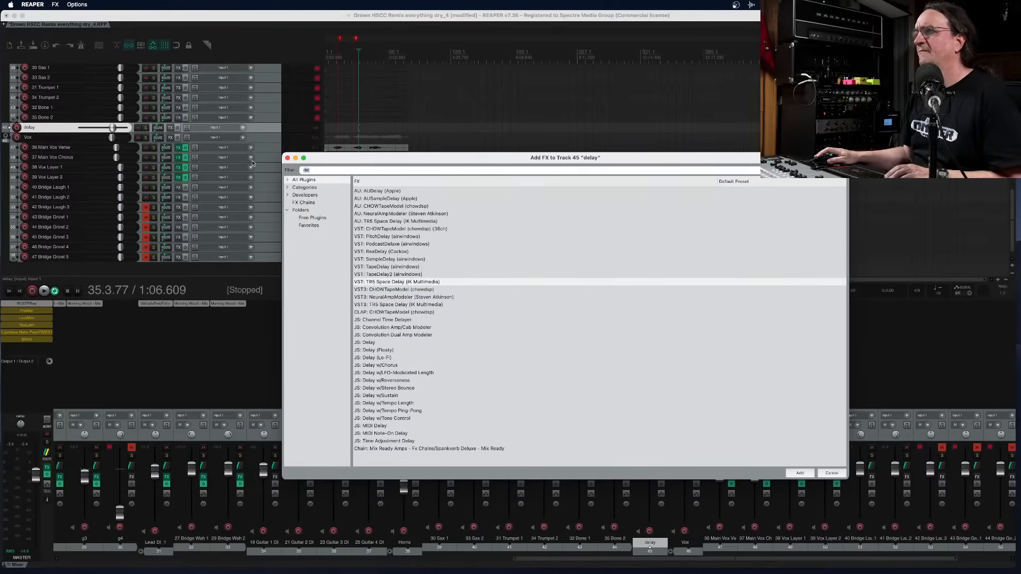
{"action": "type", "text": "dead"}
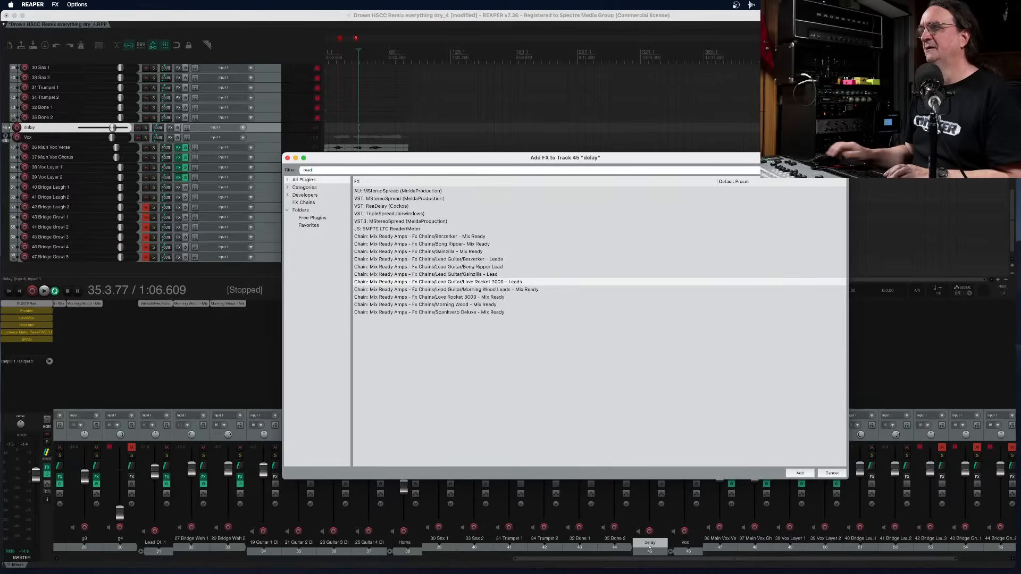
{"action": "double_click", "coordinate": [386, 208]}
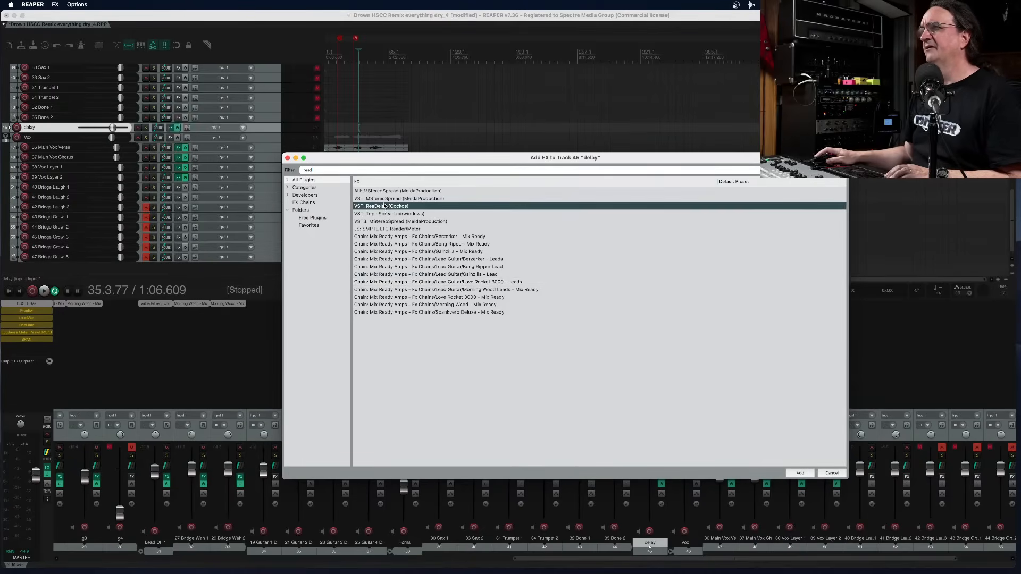
Load the Basic Lead Delay preset in ReaDelay and place its window clear of the track list
{"action": "left_click_drag", "start_coordinate": [109, 30], "coordinate": [282, 225]}
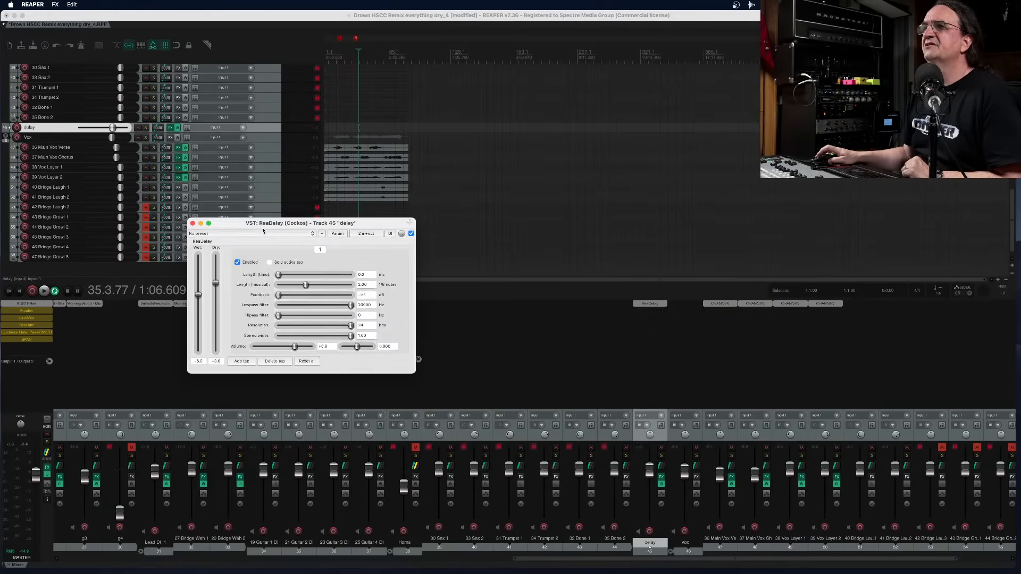
{"action": "left_click", "coordinate": [257, 234]}
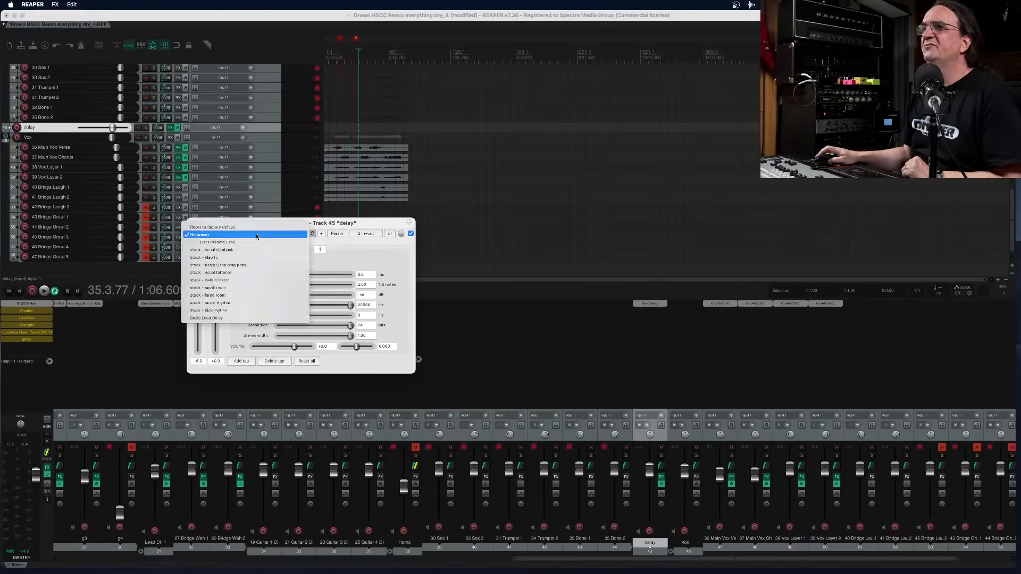
{"action": "left_click", "coordinate": [225, 318]}
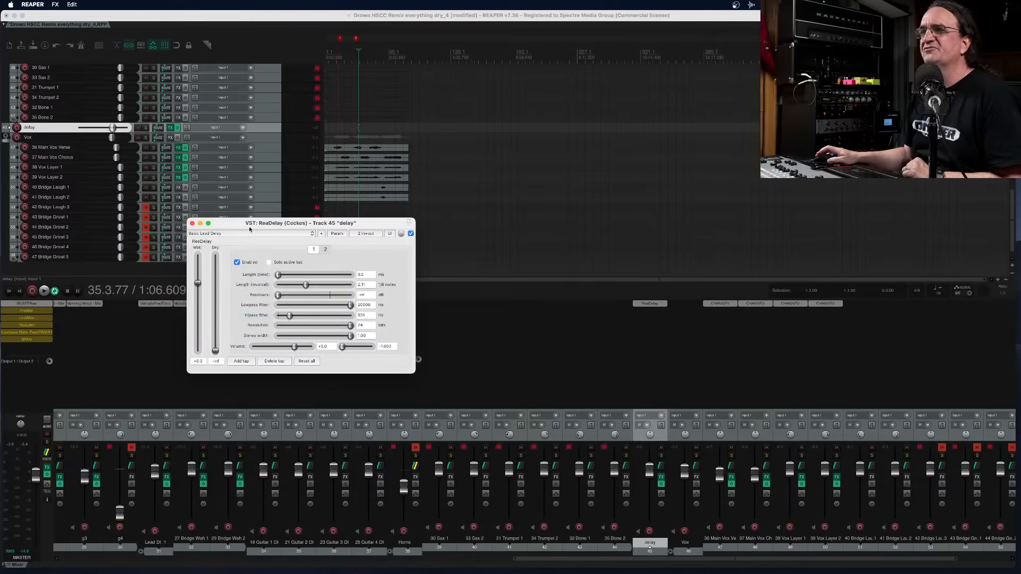
{"action": "left_click_drag", "start_coordinate": [238, 225], "coordinate": [309, 277]}
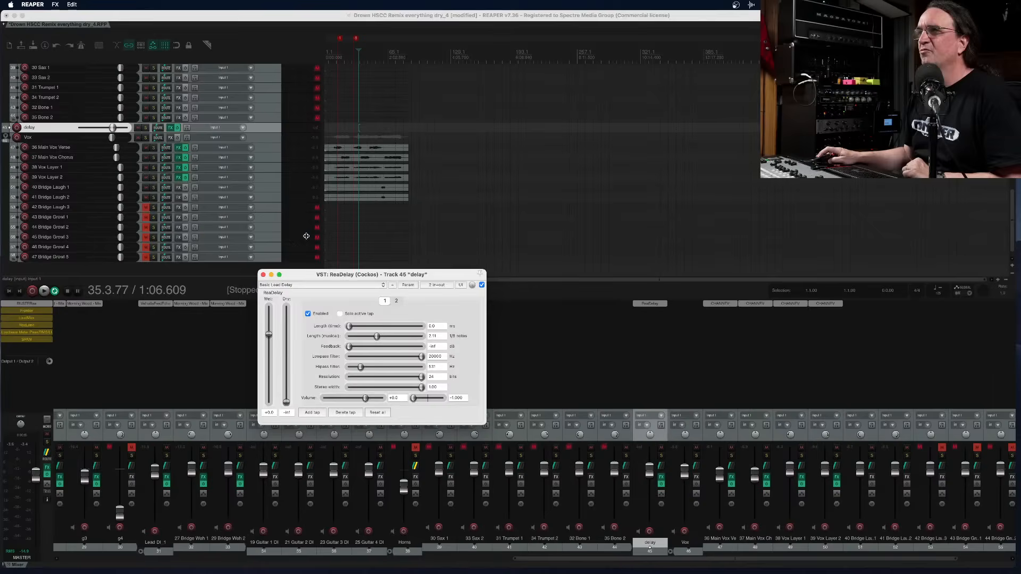
Play the song from about bar 14 and mute 38 Vox Layer 1 and 39 Vox Layer 2
{"action": "left_click", "coordinate": [338, 68]}
{"action": "key", "text": "space"}
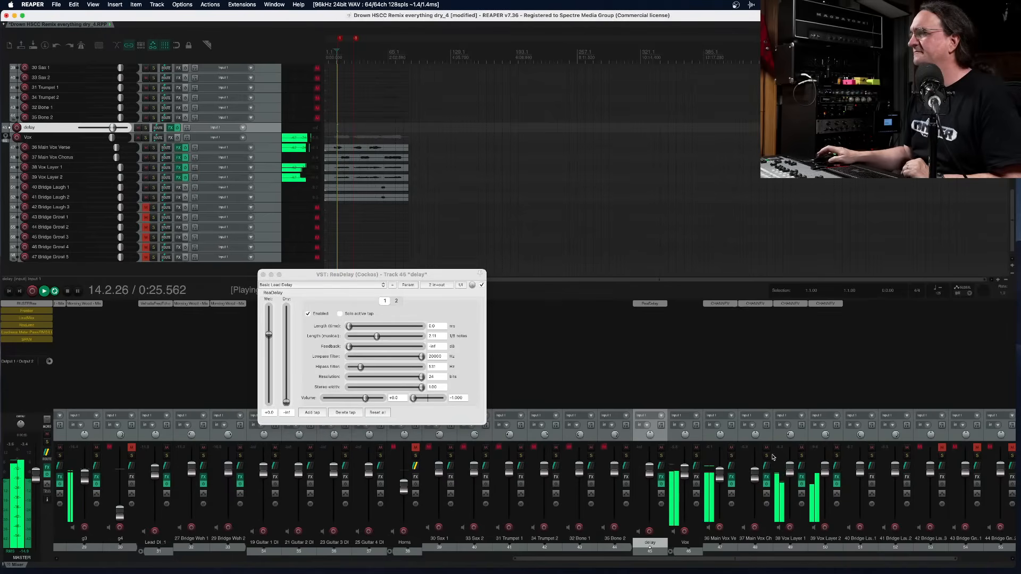
{"action": "left_click", "coordinate": [802, 448]}
{"action": "left_click", "coordinate": [837, 448]}
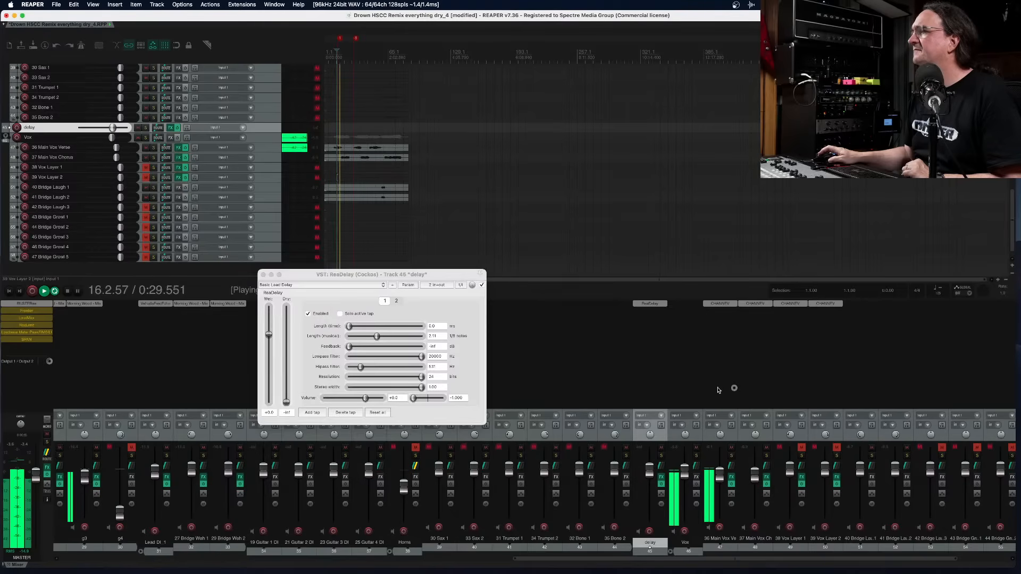
{"action": "left_click", "coordinate": [692, 386]}
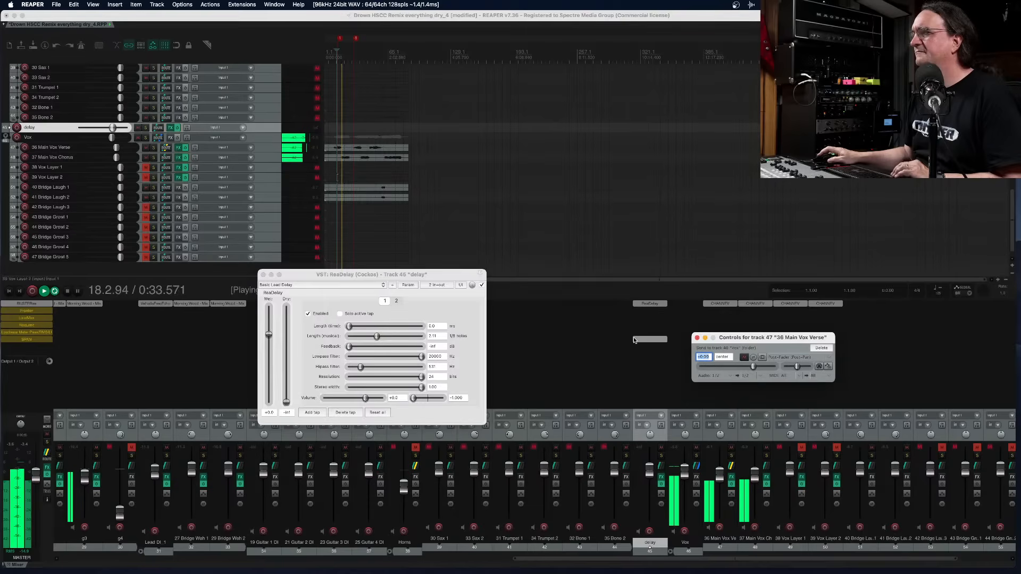
{"action": "left_click", "coordinate": [697, 338]}
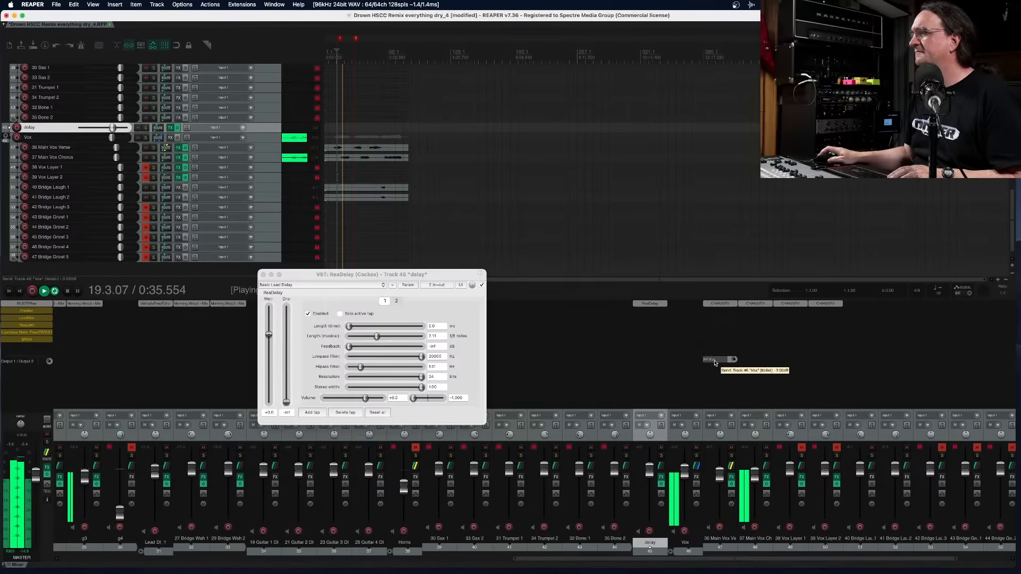
{"action": "left_click", "coordinate": [720, 360], "text": "alt"}
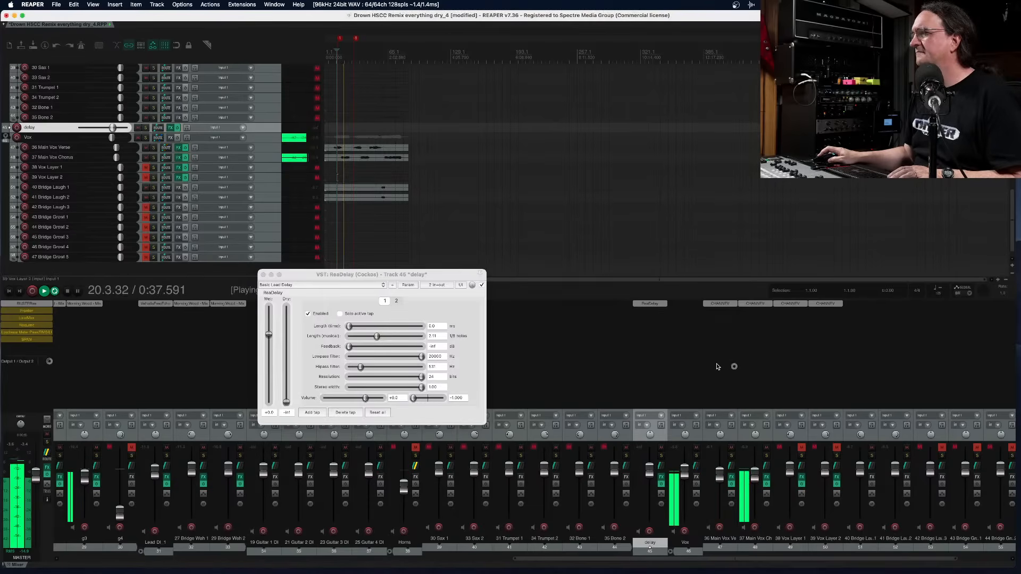
Send 37 Main Vox Chorus and 36 Main Vox Verse to the delay track, lowering the send levels to about -10 dB and -6 dB
{"action": "mouse_move", "coordinate": [707, 357]}
{"action": "left_mouse_down"}
{"action": "mouse_move", "coordinate": [647, 355]}
{"action": "mouse_move", "coordinate": [698, 343]}
{"action": "left_mouse_up"}
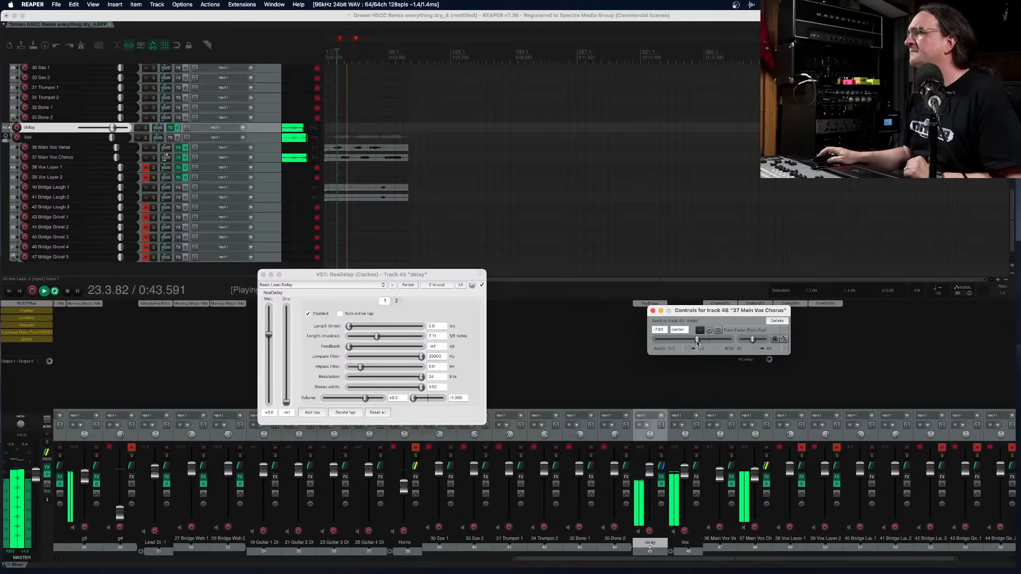
{"action": "left_click_drag", "start_coordinate": [697, 343], "coordinate": [693, 344]}
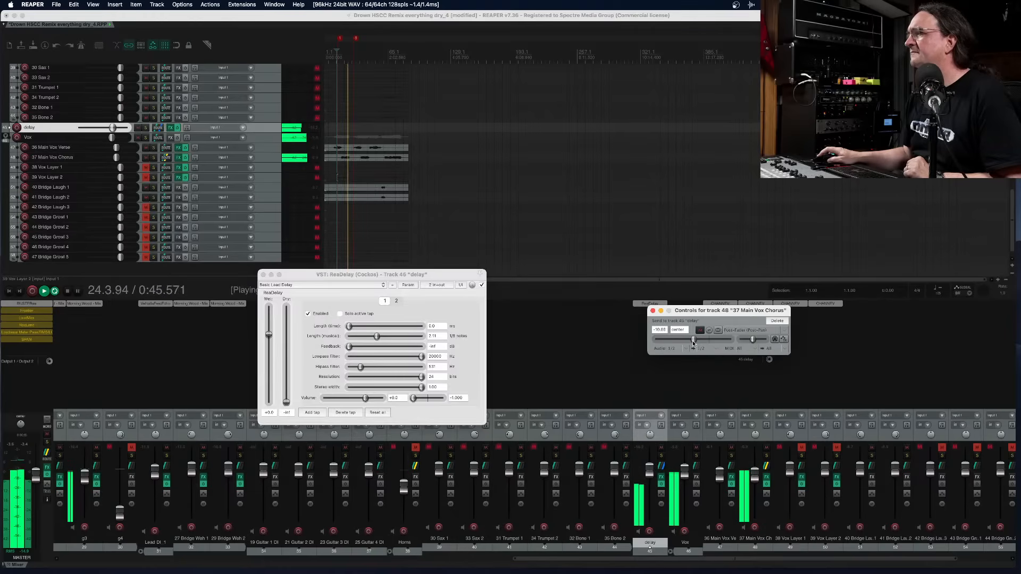
{"action": "left_click", "coordinate": [755, 472]}
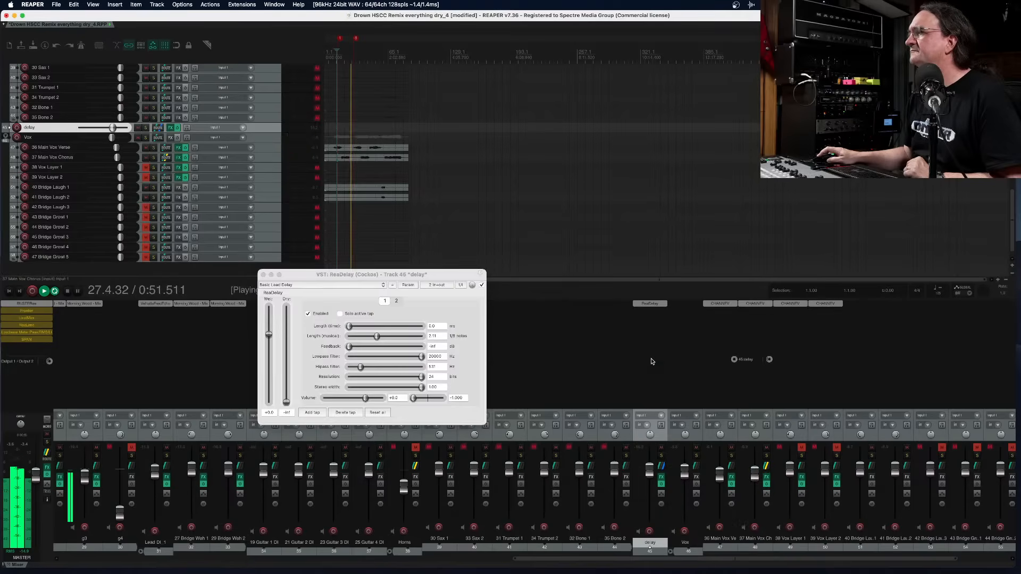
{"action": "left_click", "coordinate": [742, 360]}
{"action": "left_click_drag", "start_coordinate": [716, 344], "coordinate": [704, 347]}
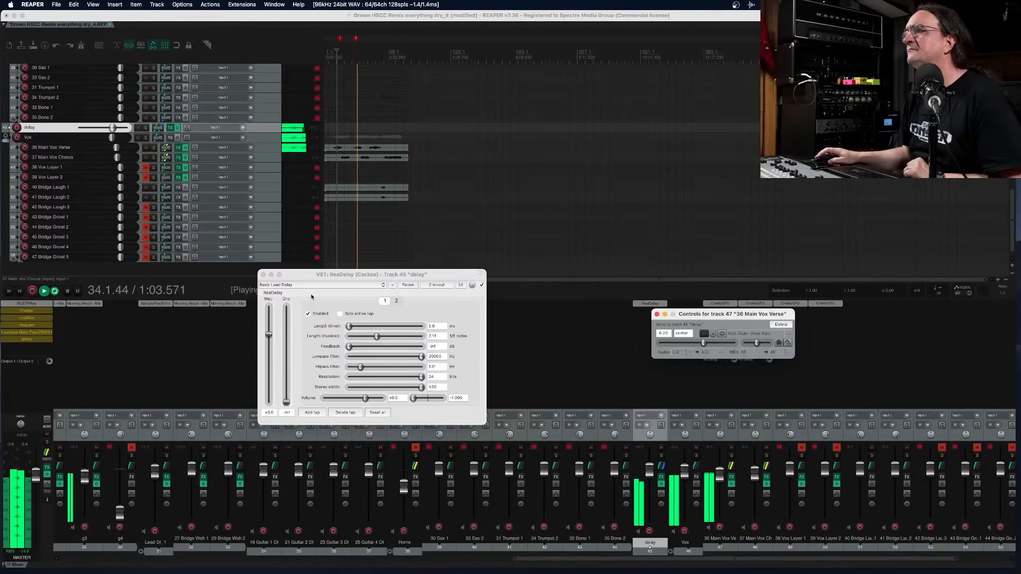
With 37 Main Vox Chorus soloed, set ReaDelay's musical length to 0.75 eighth notes on tap 2 and 1.00 on tap 1
{"action": "left_click", "coordinate": [396, 302]}
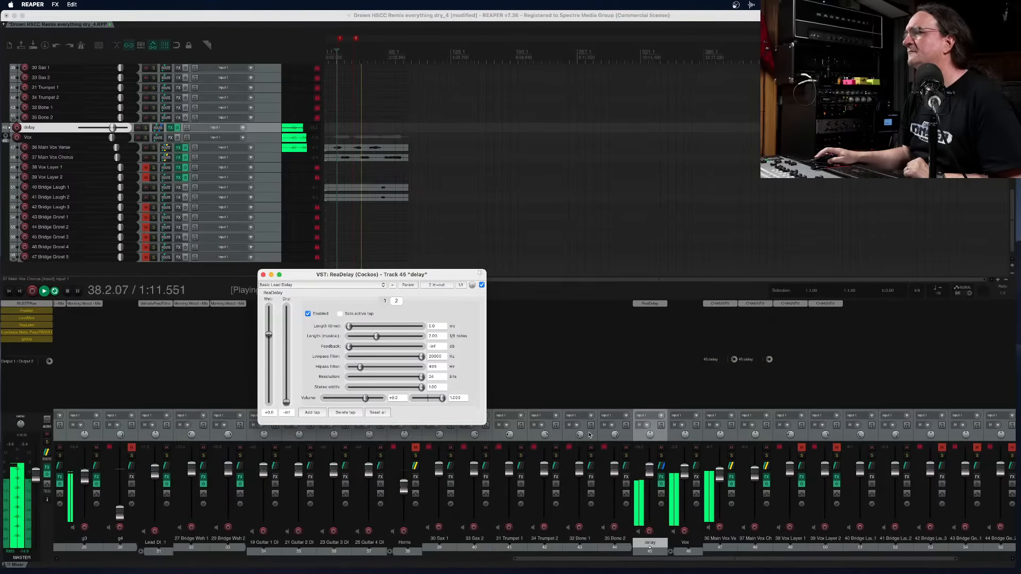
{"action": "left_click", "coordinate": [766, 456]}
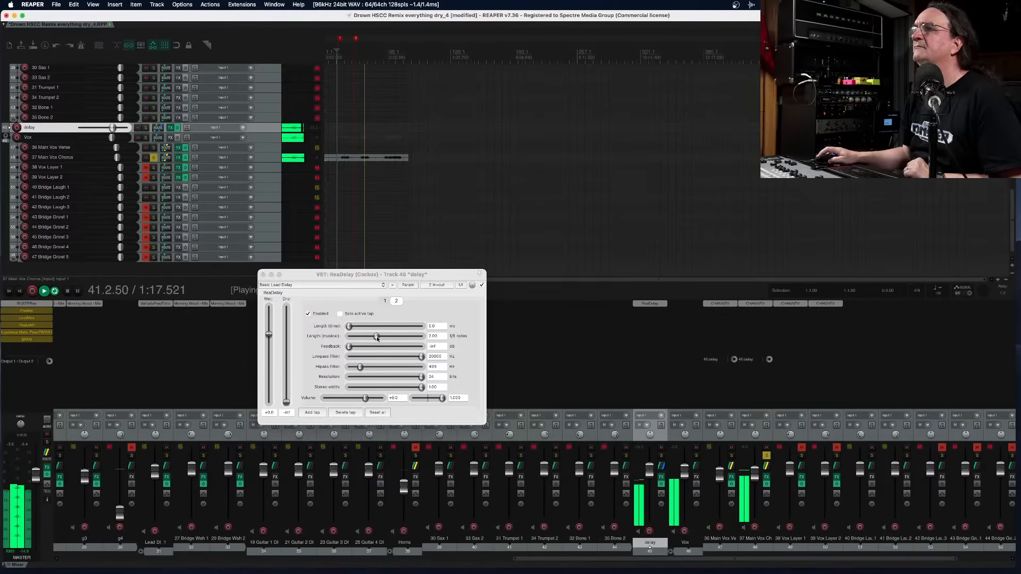
{"action": "left_click_drag", "start_coordinate": [376, 337], "coordinate": [371, 337]}
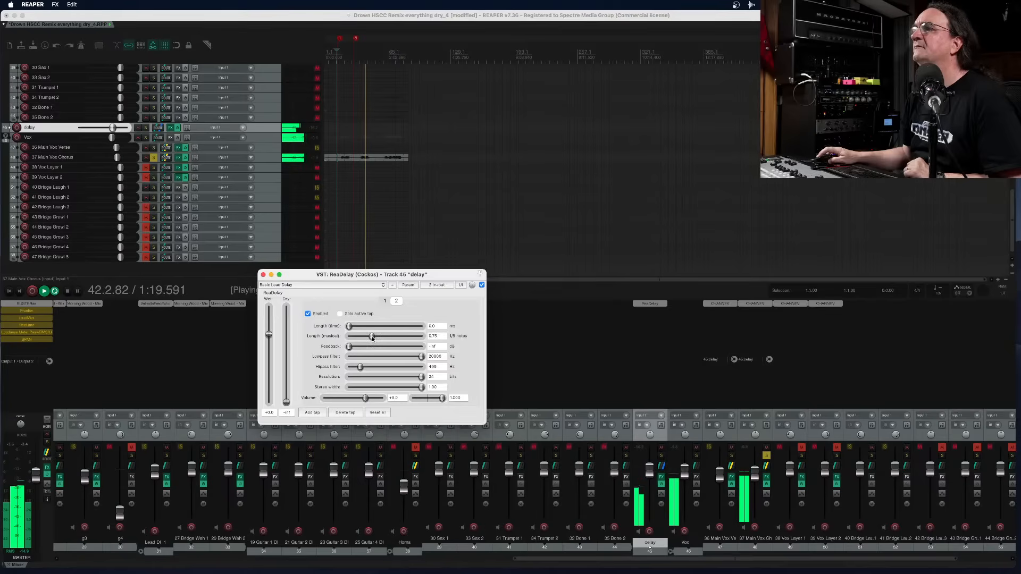
{"action": "left_click", "coordinate": [385, 301]}
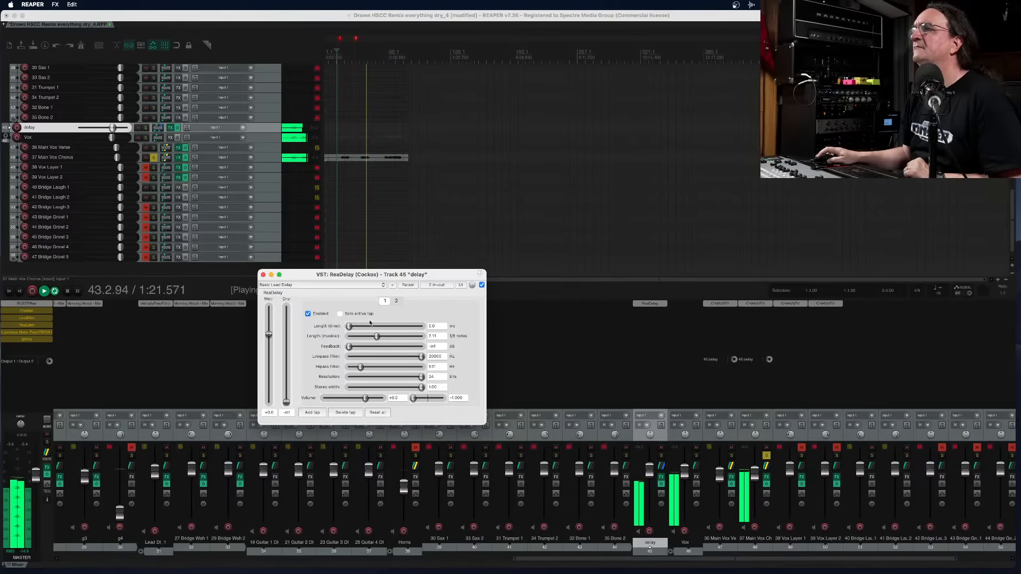
{"action": "left_click_drag", "start_coordinate": [377, 341], "coordinate": [371, 340]}
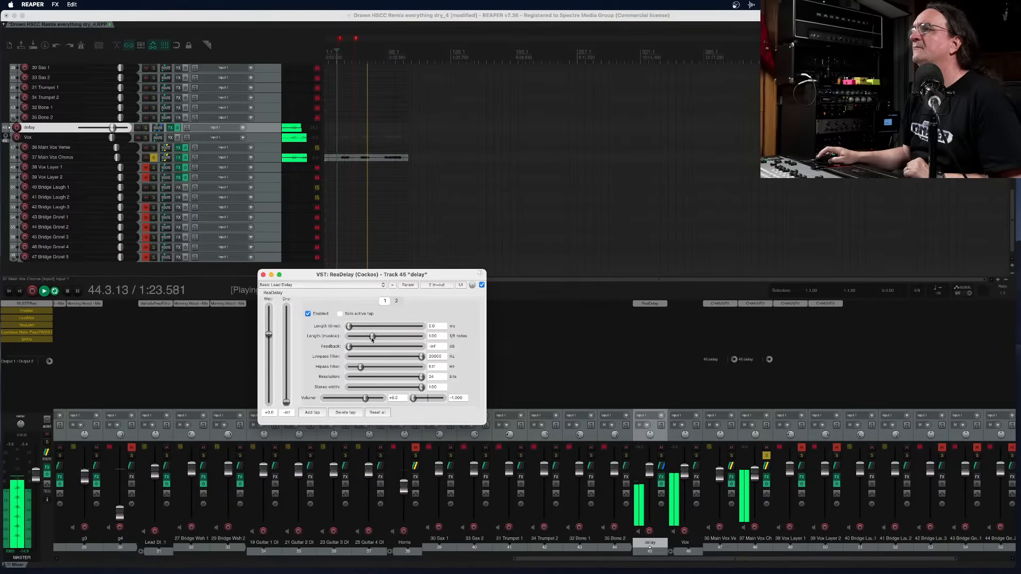
{"action": "left_click", "coordinate": [263, 275]}
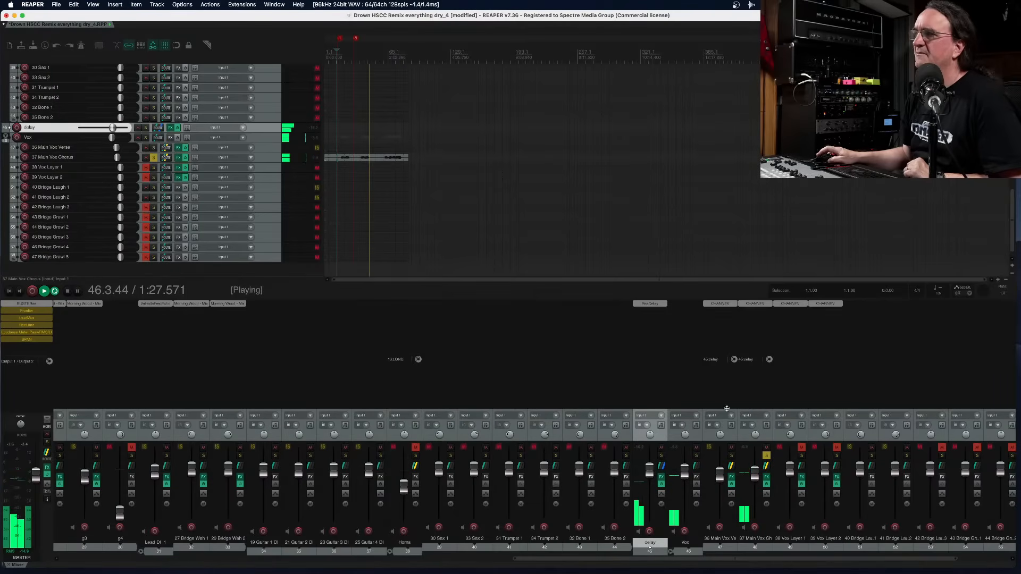
Replay from about bar 14 without the chorus solo, lower the delay track's volume and check it briefly in solo
{"action": "key", "text": "space"}
{"action": "key", "text": "space"}
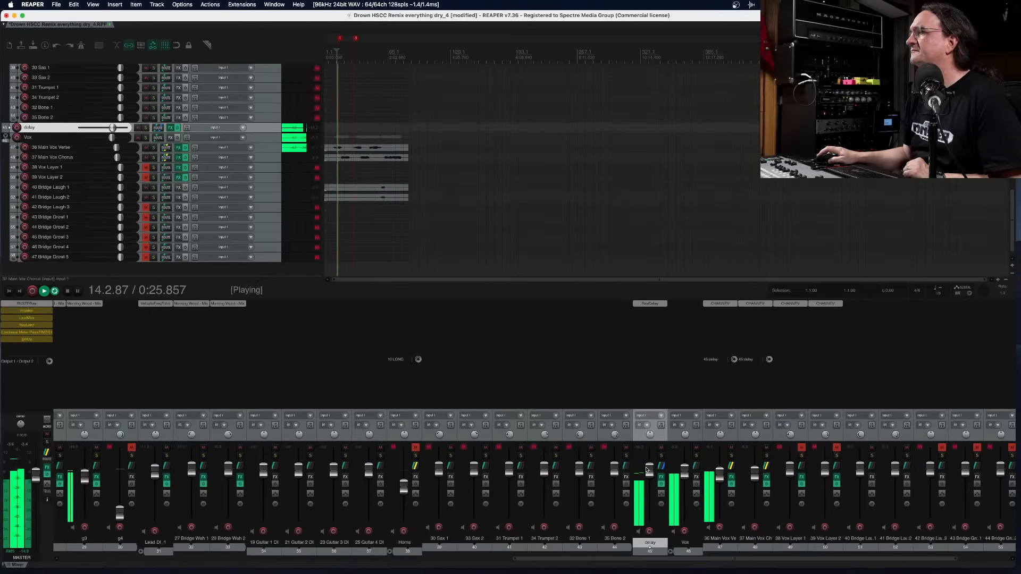
{"action": "left_click_drag", "start_coordinate": [650, 470], "coordinate": [652, 485]}
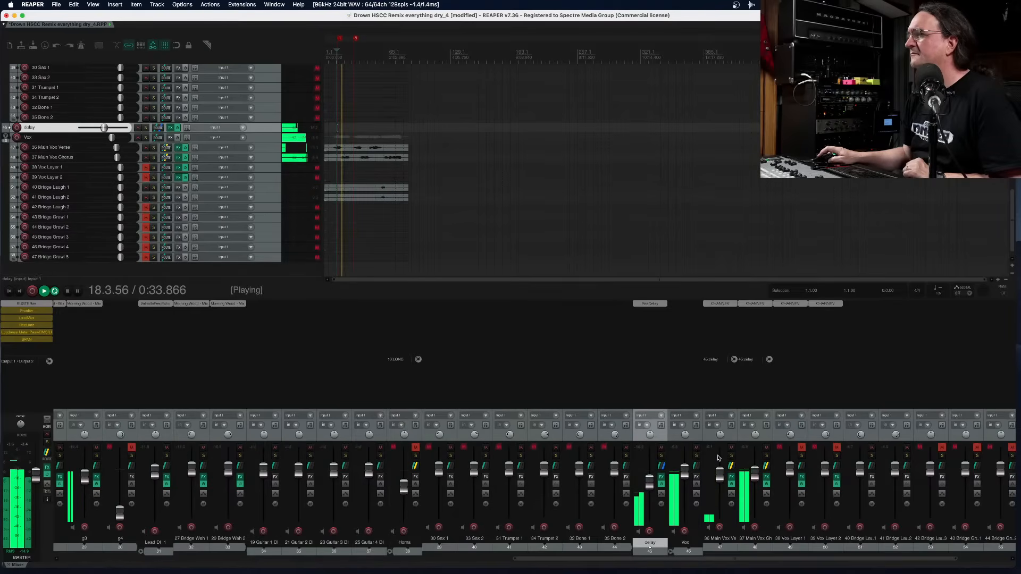
{"action": "scroll", "coordinate": [646, 483], "scroll_direction": "up", "scroll_amount": 4}
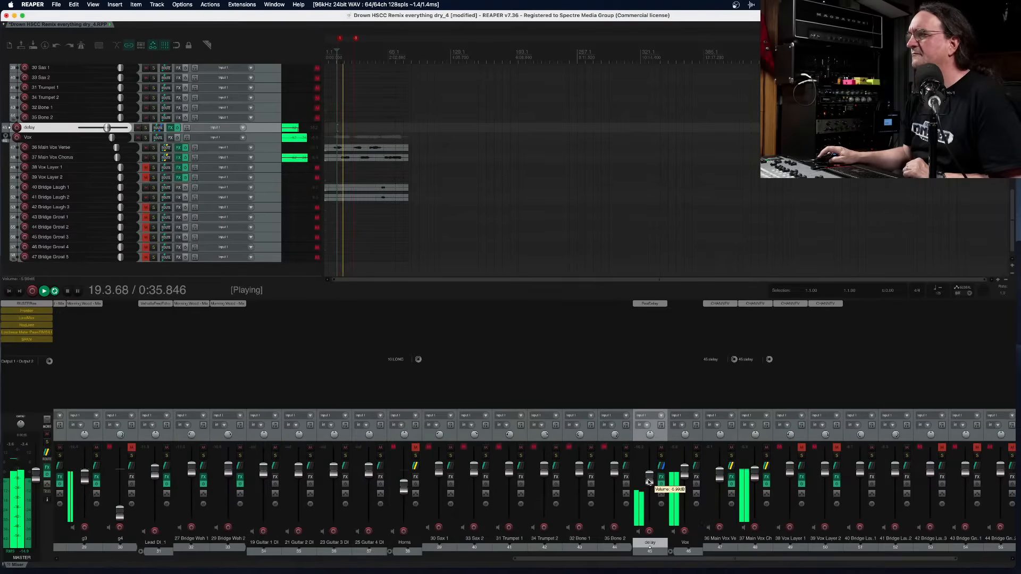
{"action": "left_click", "coordinate": [661, 456]}
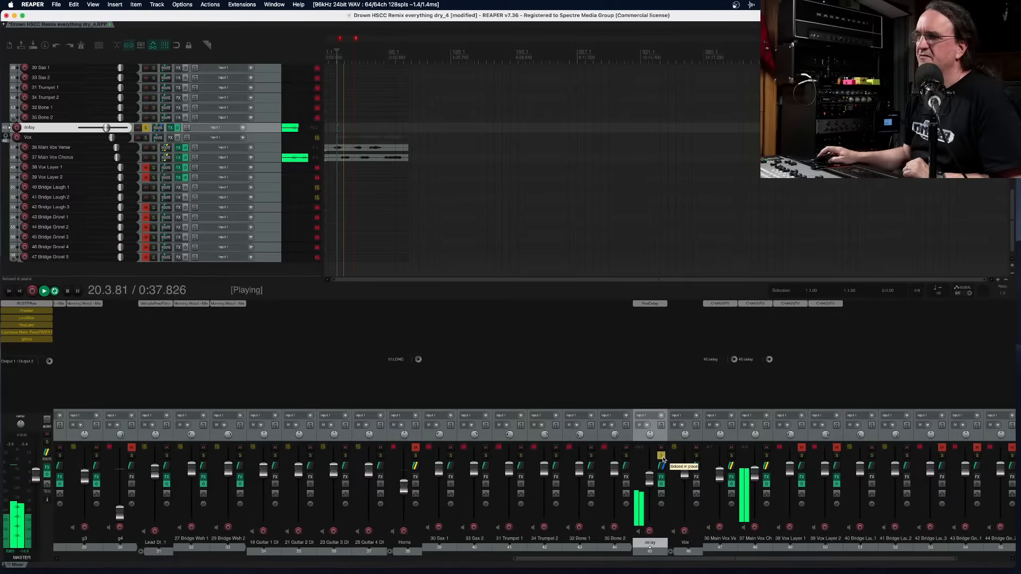
{"action": "left_click", "coordinate": [662, 456]}
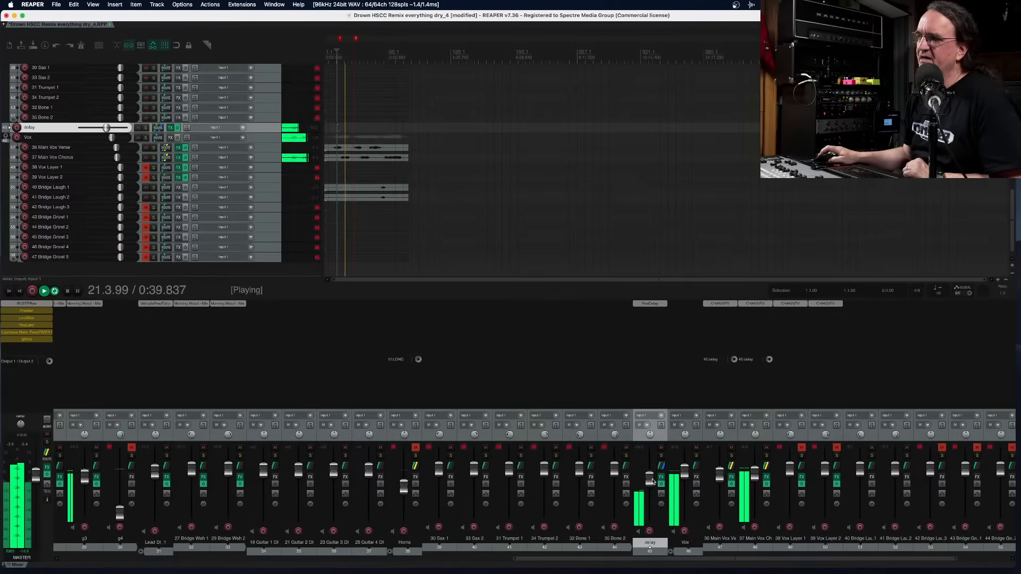
Fine-tune the delay track's volume during playback, ending louder, and raise 36 Main Vox Verse slightly
{"action": "scroll", "coordinate": [650, 482], "scroll_direction": "down", "scroll_amount": 2}
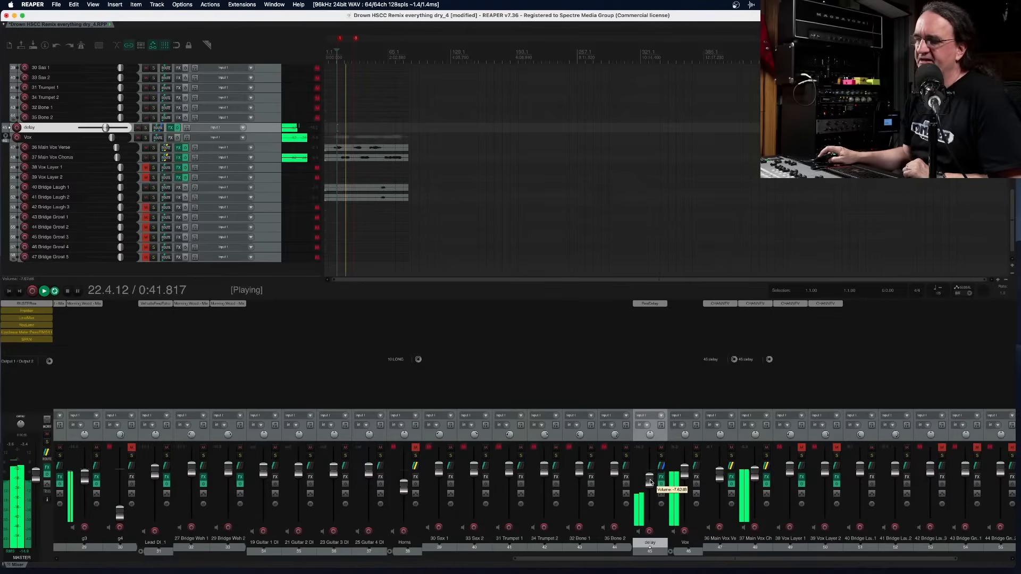
{"action": "scroll", "coordinate": [650, 482], "scroll_direction": "up", "scroll_amount": 3}
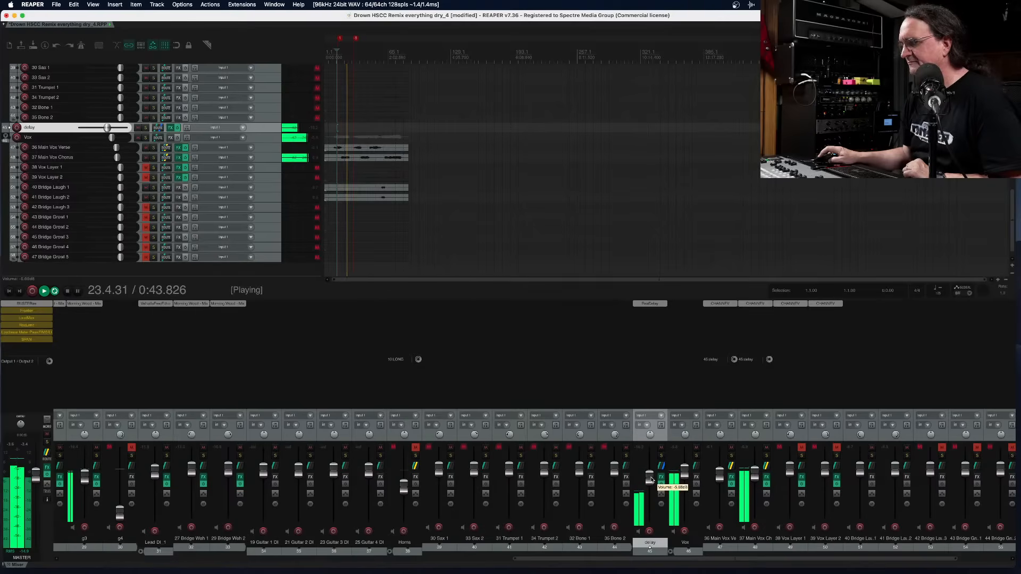
{"action": "scroll", "coordinate": [651, 480], "scroll_direction": "up", "scroll_amount": 2}
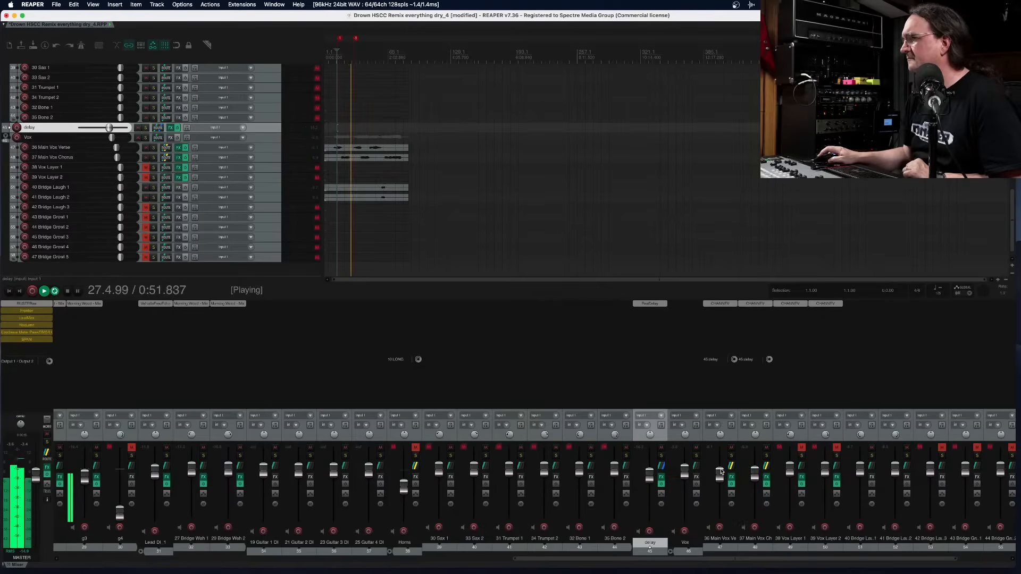
{"action": "left_click_drag", "start_coordinate": [720, 472], "coordinate": [721, 470]}
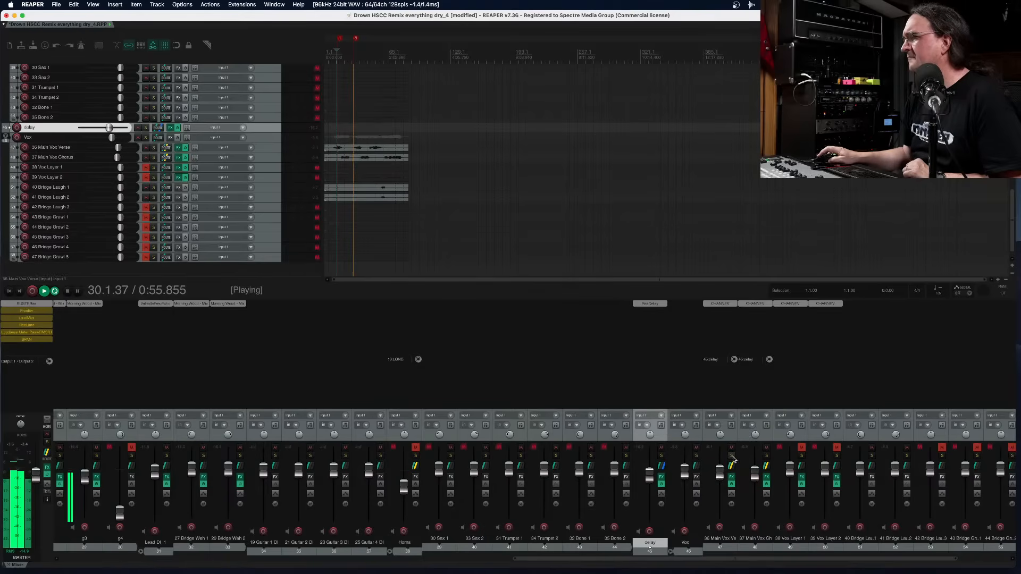
With 36 Main Vox Verse soloed, raise the T-01 Tape drive in its CHANNEV, and return to the full mix
{"action": "left_click", "coordinate": [732, 457]}
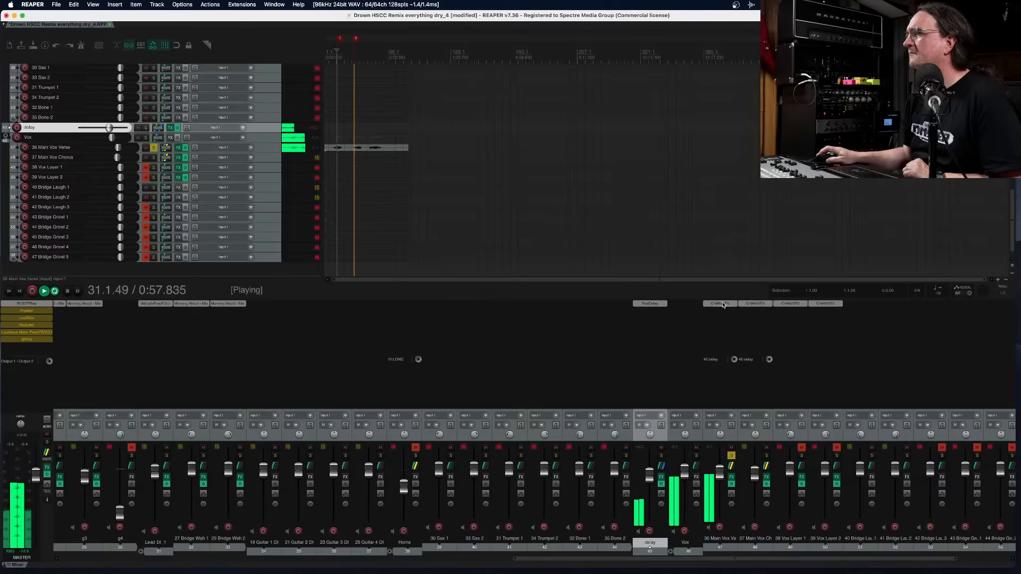
{"action": "left_click", "coordinate": [721, 303]}
{"action": "mouse_move", "coordinate": [355, 103]}
{"action": "left_mouse_down"}
{"action": "mouse_move", "coordinate": [355, 69]}
{"action": "mouse_move", "coordinate": [355, 86]}
{"action": "left_mouse_up"}
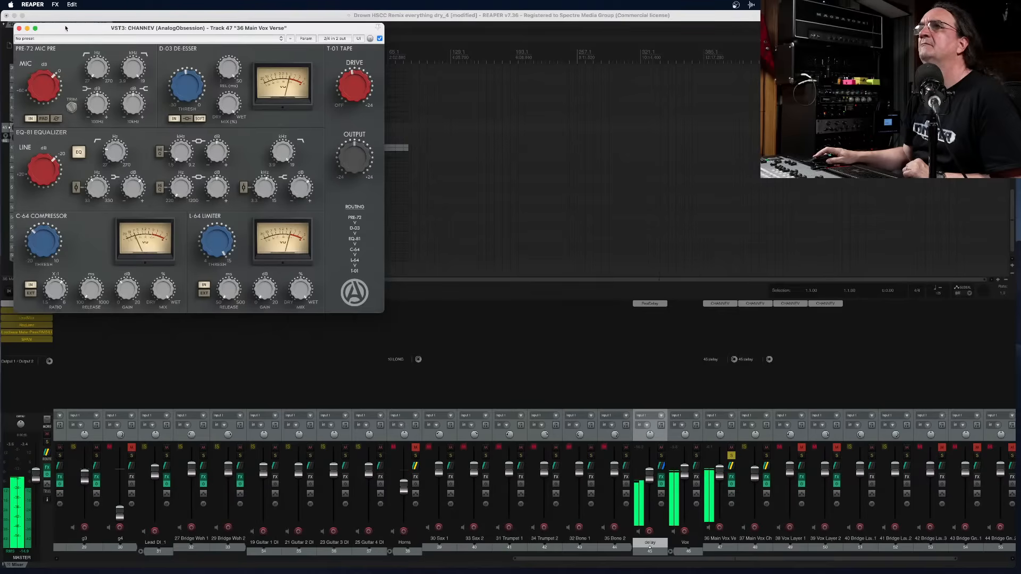
{"action": "left_click", "coordinate": [19, 28]}
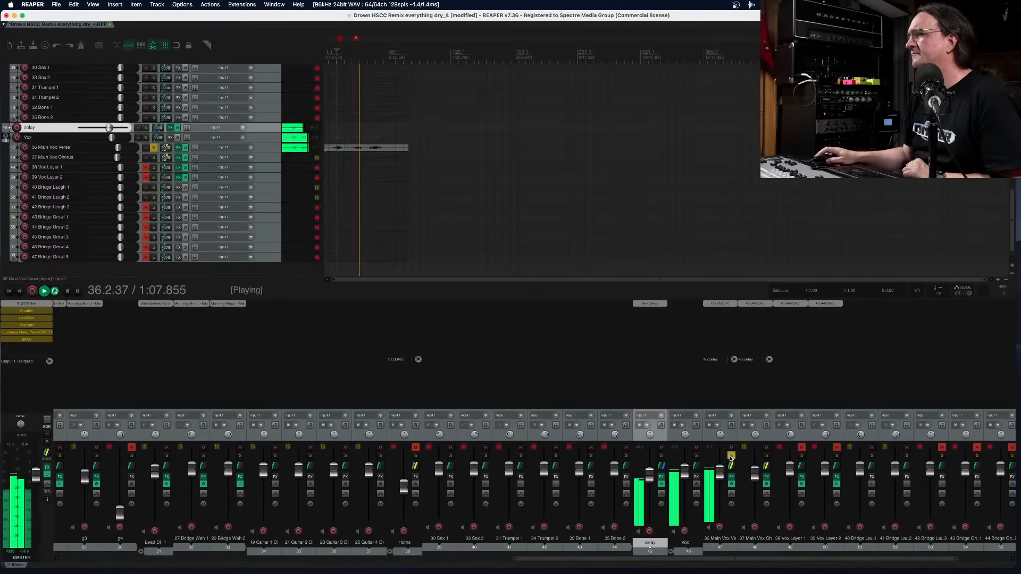
{"action": "left_click_drag", "start_coordinate": [720, 478], "coordinate": [721, 477]}
Unmute 38 Vox Layer 1 and 39 Vox Layer 2 and lower their volumes together slightly
{"action": "left_click", "coordinate": [800, 448]}
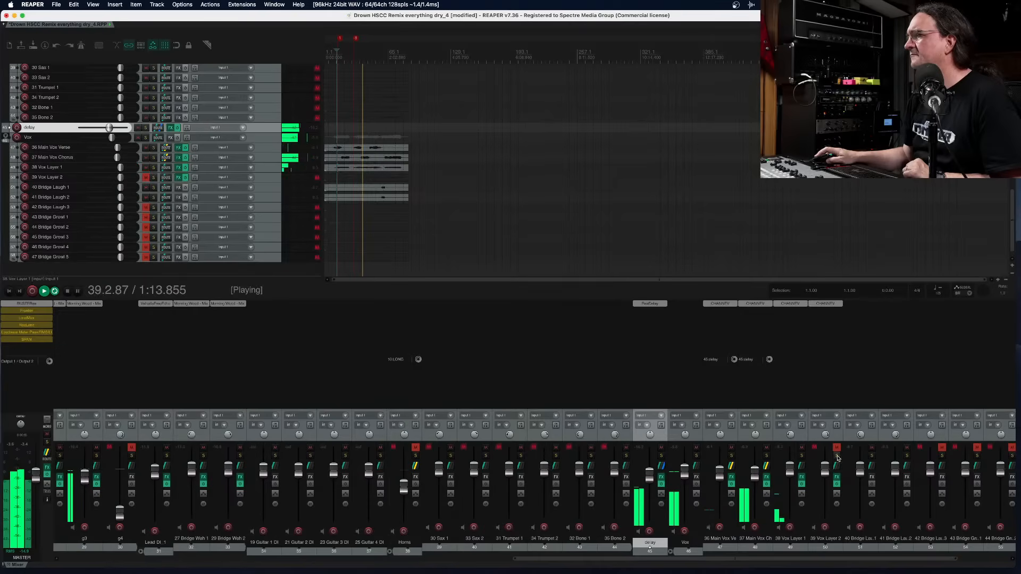
{"action": "left_click", "coordinate": [835, 449]}
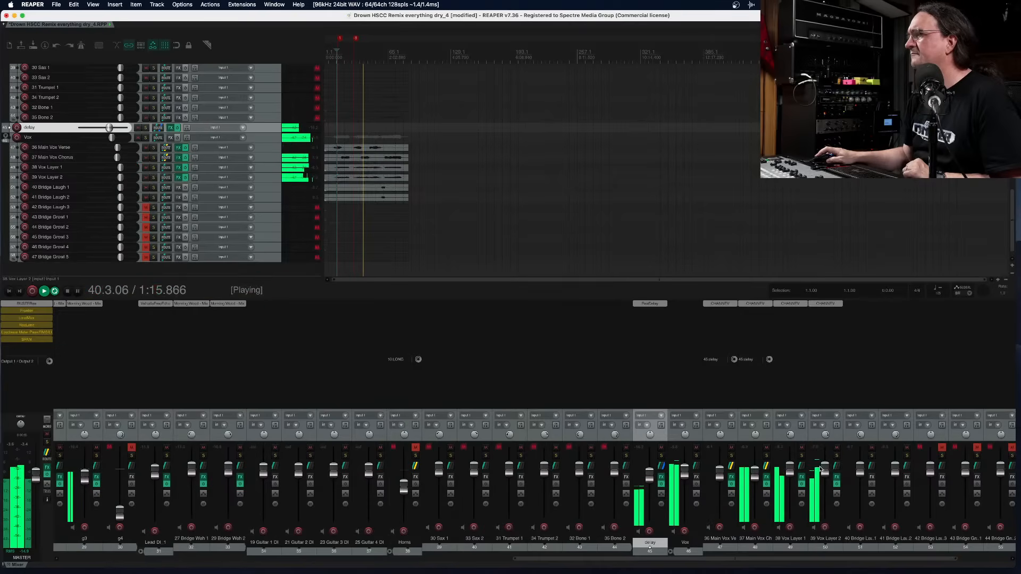
{"action": "left_click", "coordinate": [802, 438]}
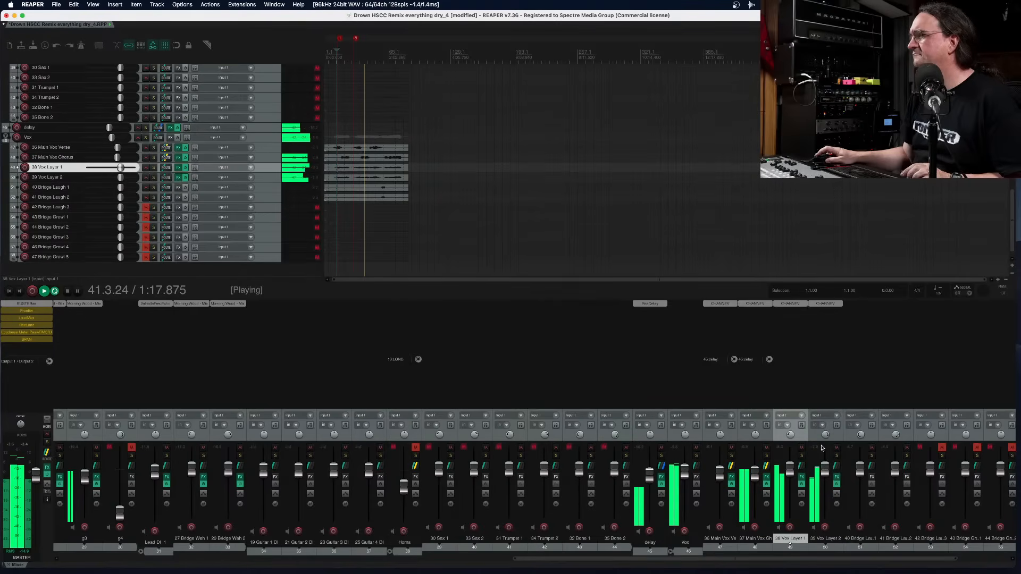
{"action": "left_click", "coordinate": [815, 440], "text": "shift"}
{"action": "left_click_drag", "start_coordinate": [791, 473], "coordinate": [792, 477]}
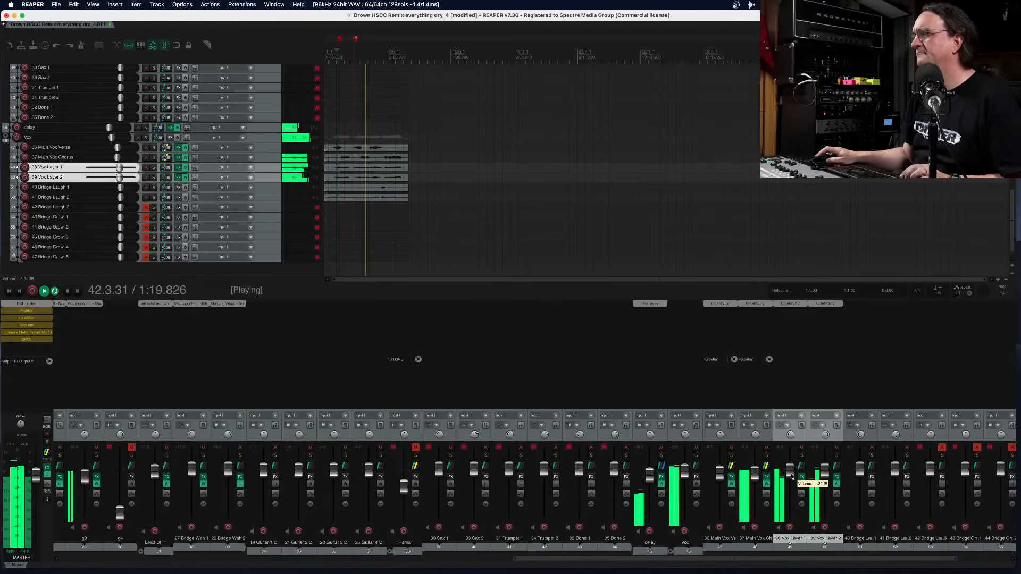
{"action": "scroll", "coordinate": [797, 449], "scroll_direction": "left", "scroll_amount": 3}
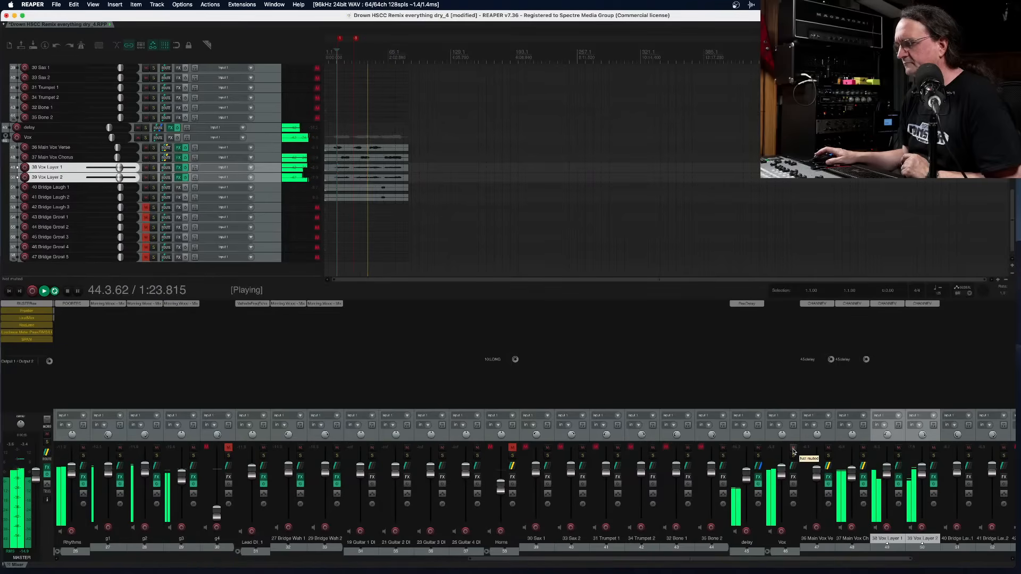
Mute Vox Layer 1 and 2 for the verse, lower both faders together, and unmute them again, nudging the Main Vox Verse level too
{"action": "left_click", "coordinate": [898, 449]}
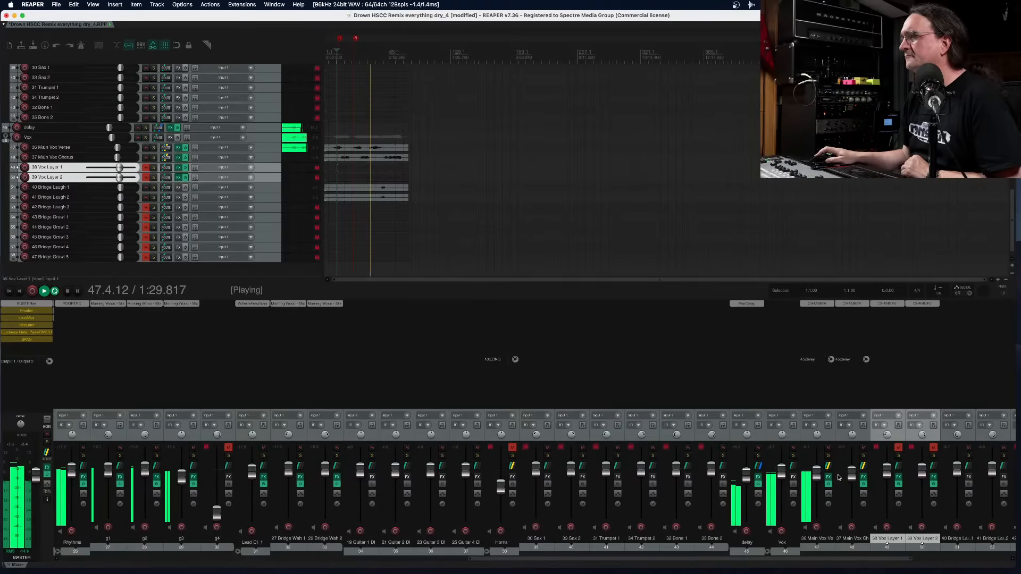
{"action": "left_click_drag", "start_coordinate": [817, 478], "coordinate": [818, 475]}
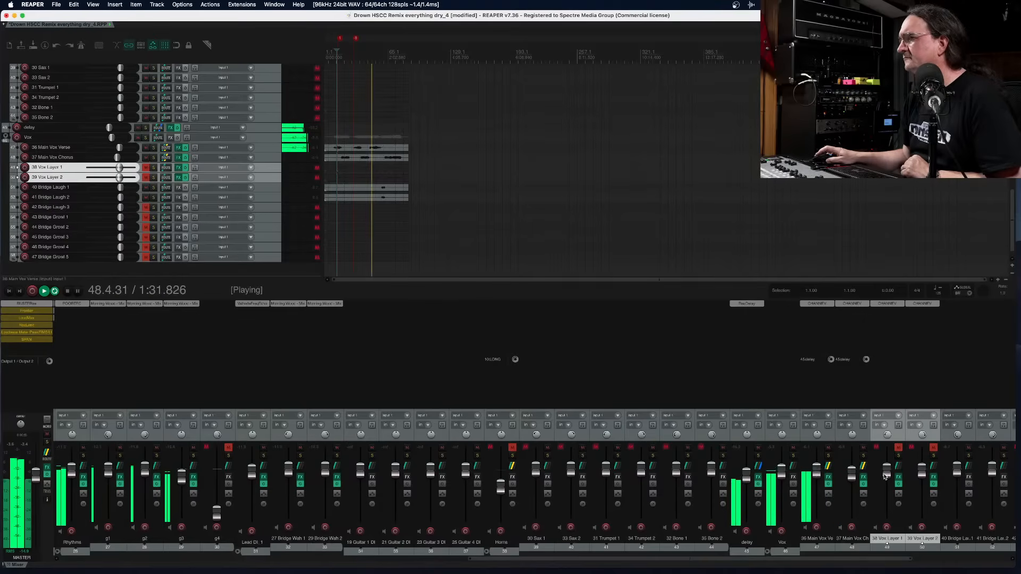
{"action": "left_click_drag", "start_coordinate": [886, 469], "coordinate": [887, 480]}
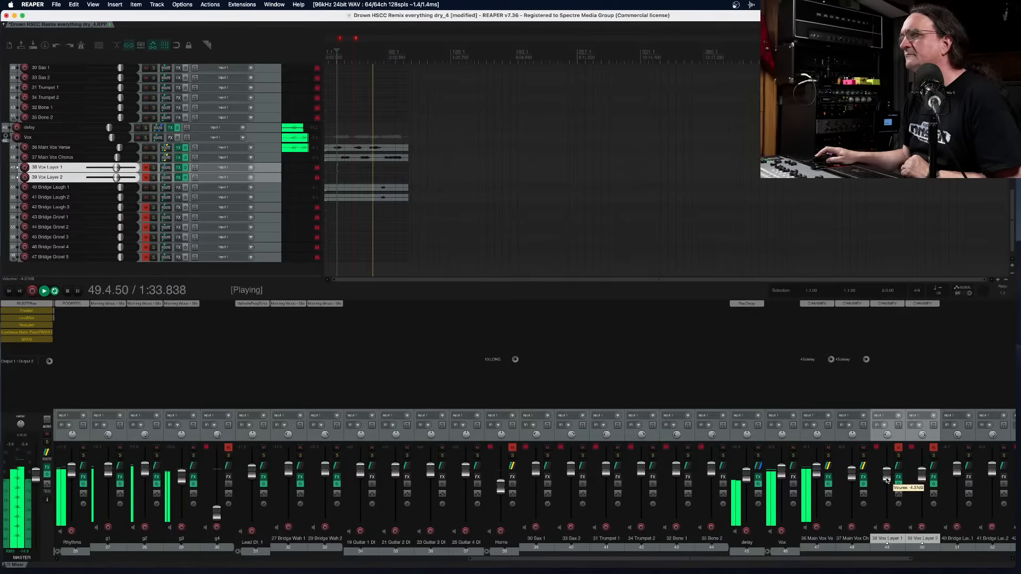
{"action": "left_click", "coordinate": [898, 449]}
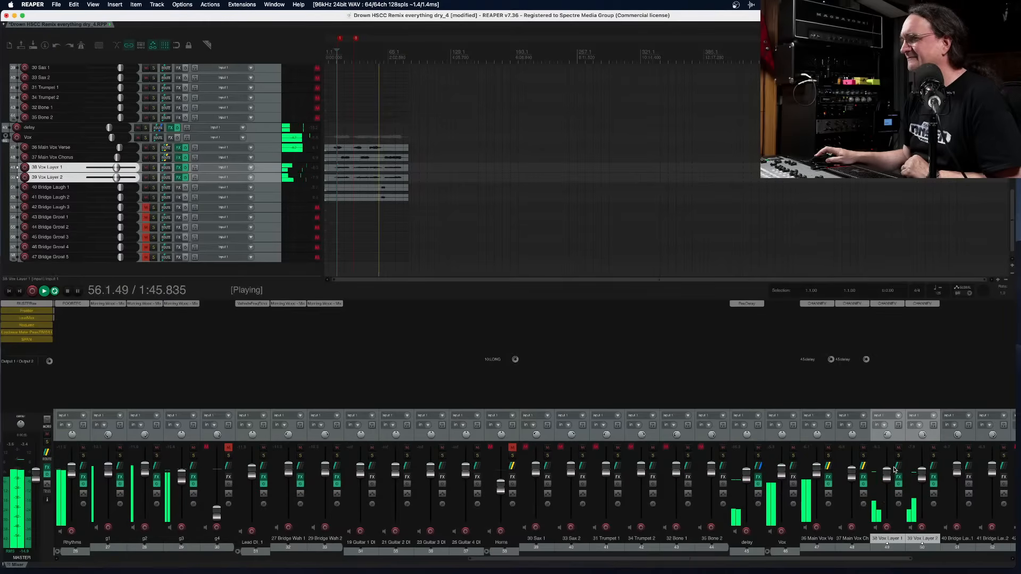
{"action": "left_click_drag", "start_coordinate": [887, 475], "coordinate": [888, 481]}
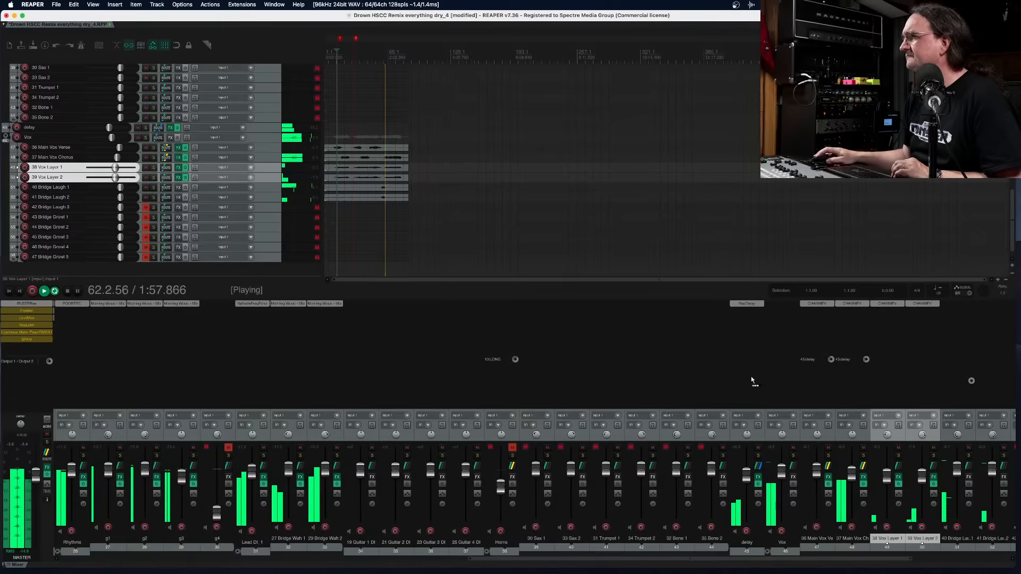
Send Bridge Laugh 1 and Bridge Laugh 2 to the delay track, play on and stop playback
{"action": "left_click", "coordinate": [972, 361]}
{"action": "left_click_drag", "start_coordinate": [994, 363], "coordinate": [748, 354]}
{"action": "left_click", "coordinate": [753, 309]}
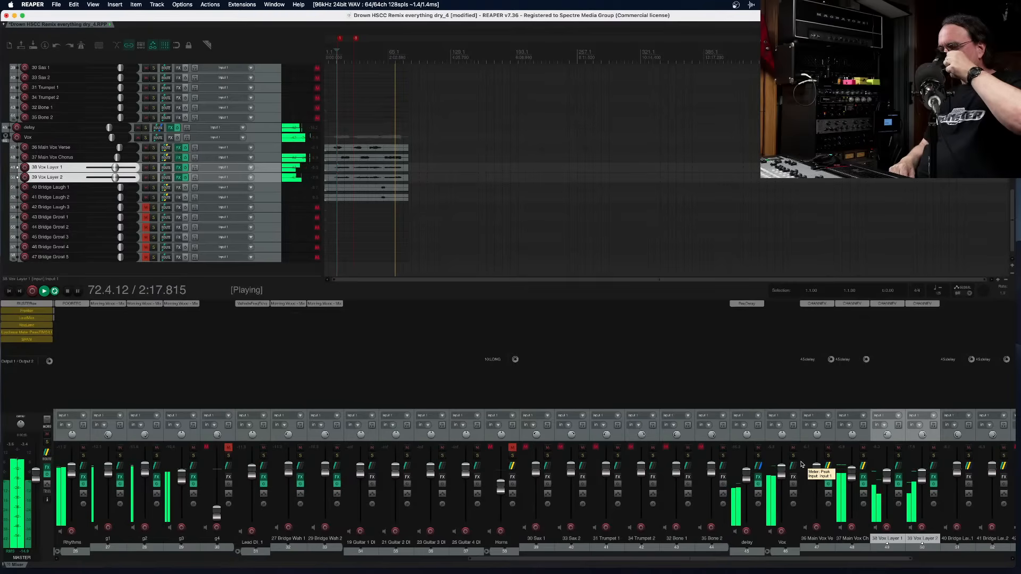
{"action": "key", "text": "space"}
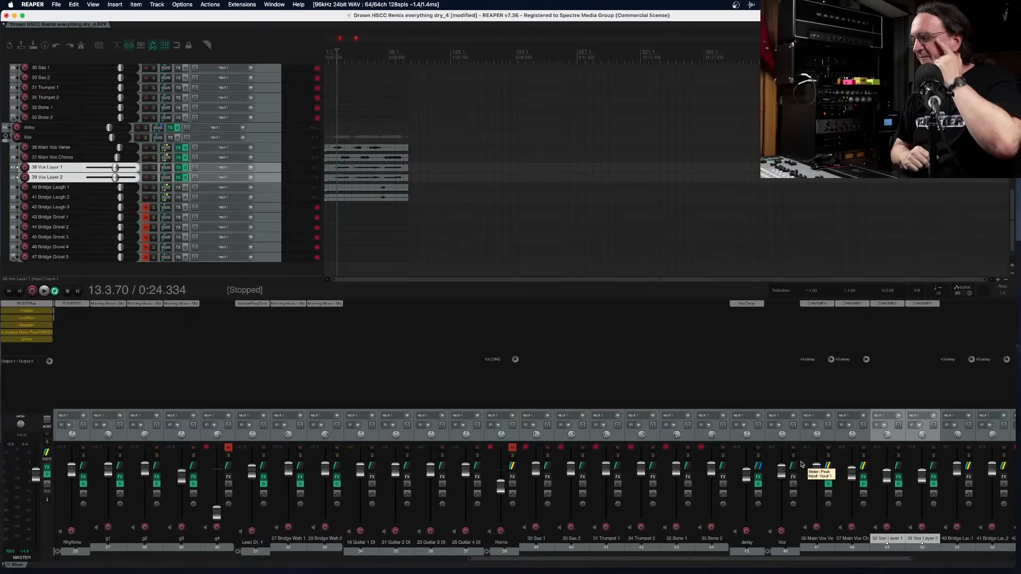
{"action": "type", "text": "nb"}
{"action": "key", "text": "space"}
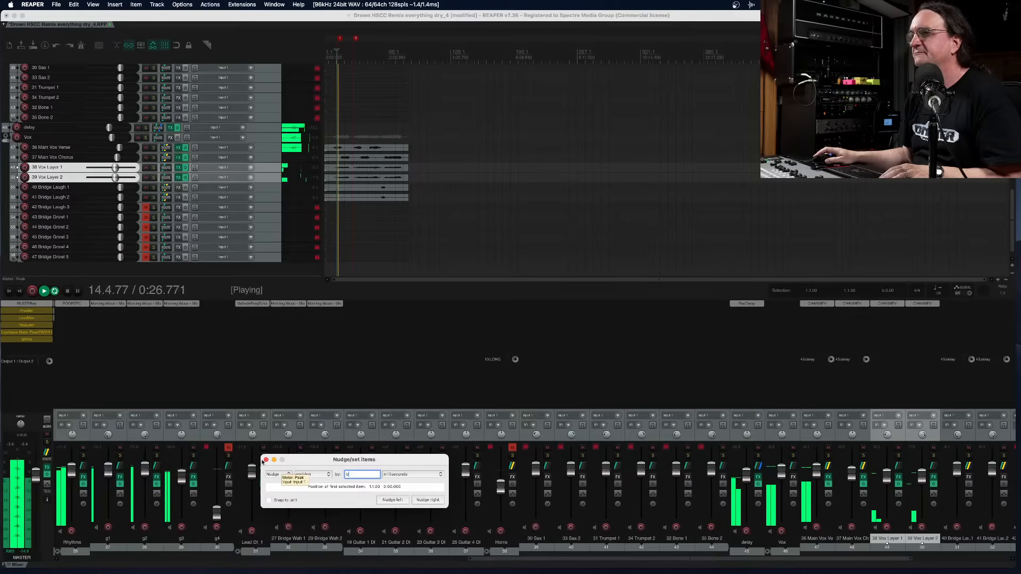
{"action": "key", "text": "Escape"}
{"action": "key", "text": "space"}
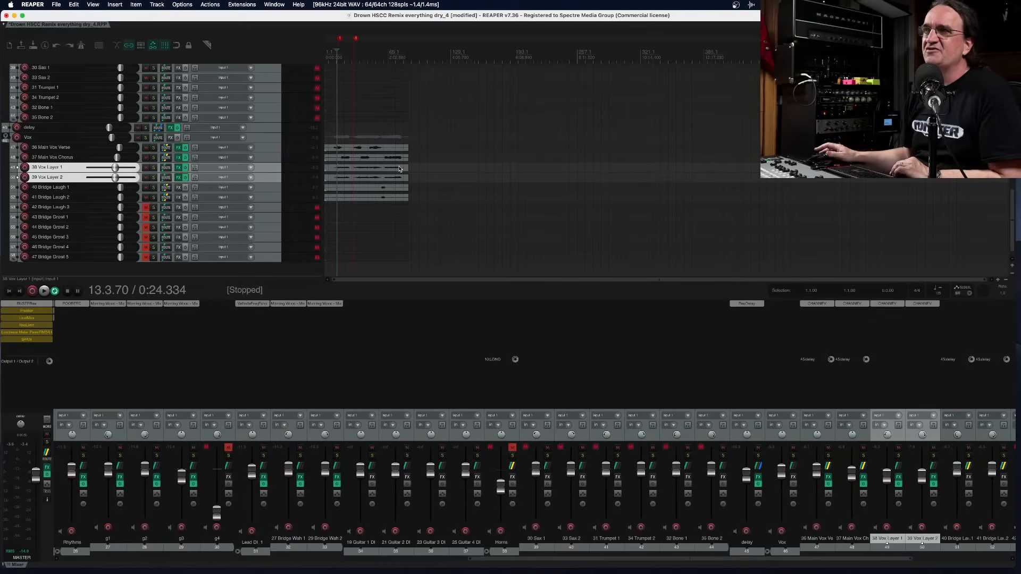
Audition the song from about bar 10 with Vox Layer 1 and 2 muted in the verses and unmuted in the chorus
{"action": "scroll", "coordinate": [400, 169], "scroll_direction": "up", "scroll_amount": 2}
{"action": "key", "text": "space"}
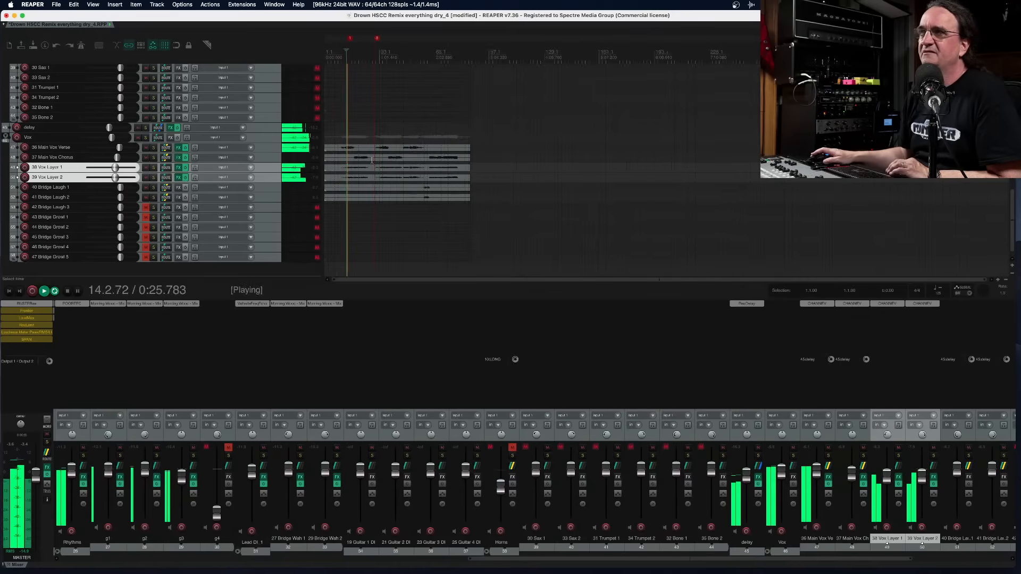
{"action": "left_click", "coordinate": [899, 449]}
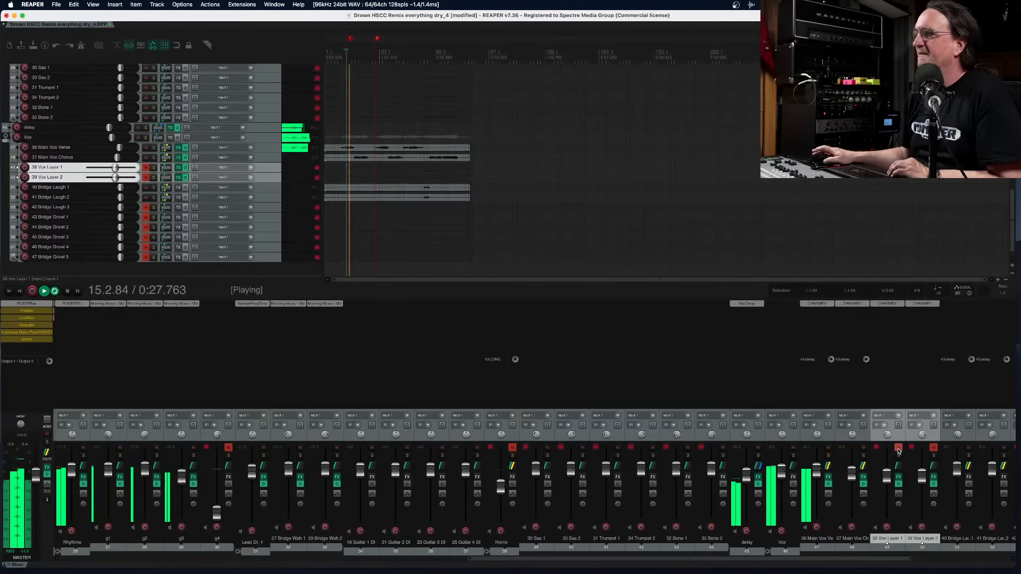
{"action": "key", "text": "space"}
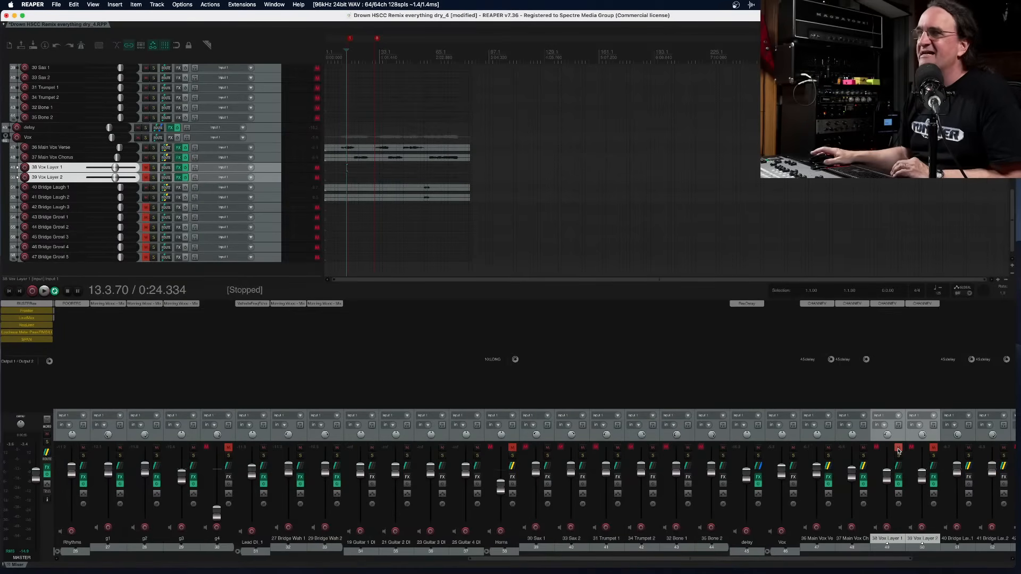
{"action": "key", "text": "space"}
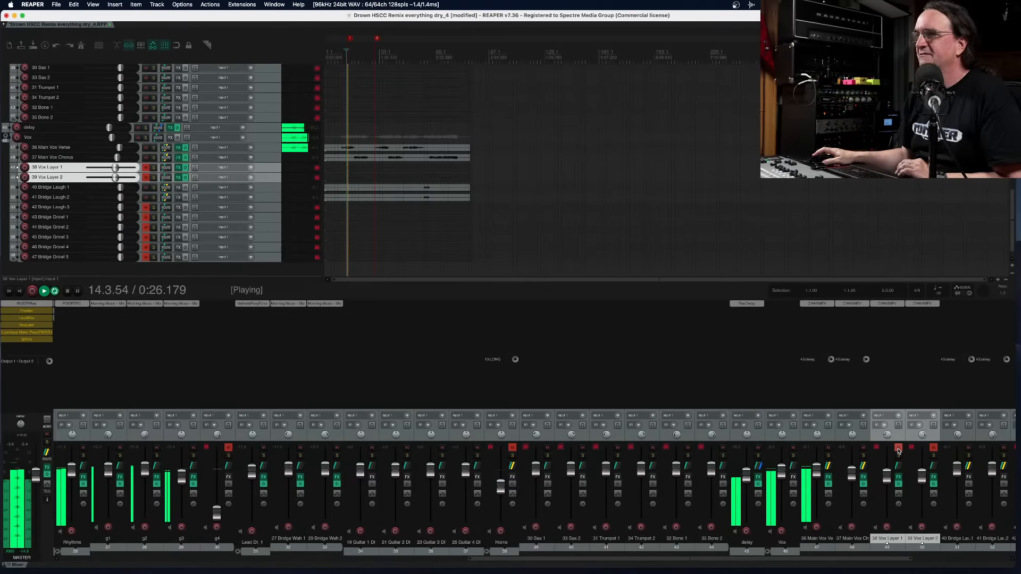
{"action": "key", "text": "space"}
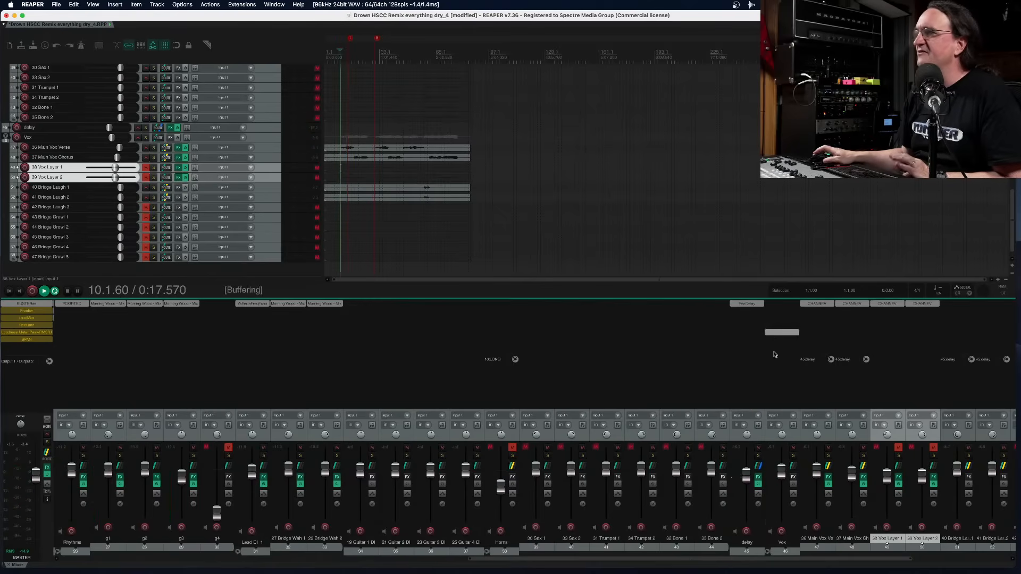
{"action": "key", "text": "space"}
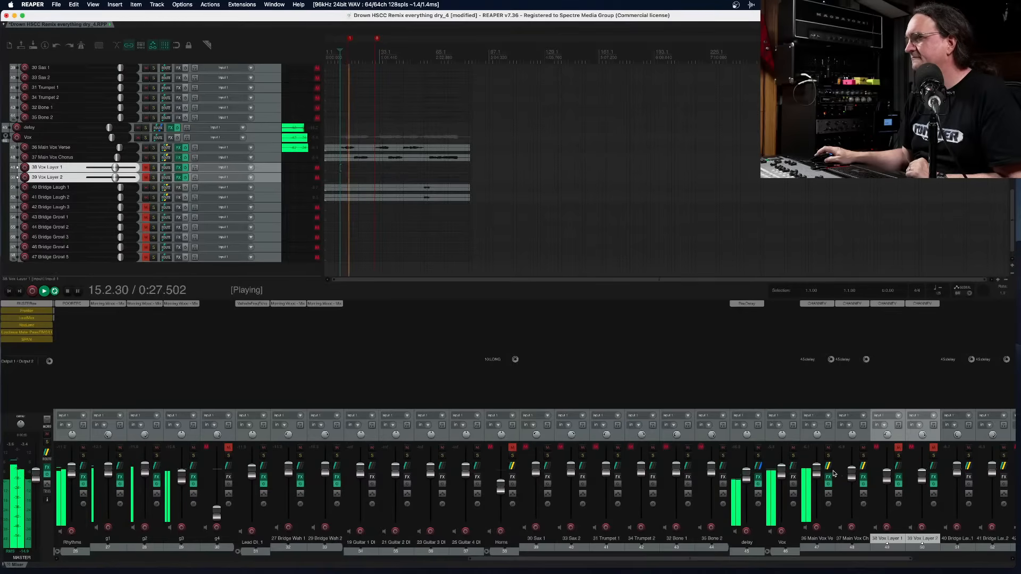
{"action": "left_click", "coordinate": [899, 448]}
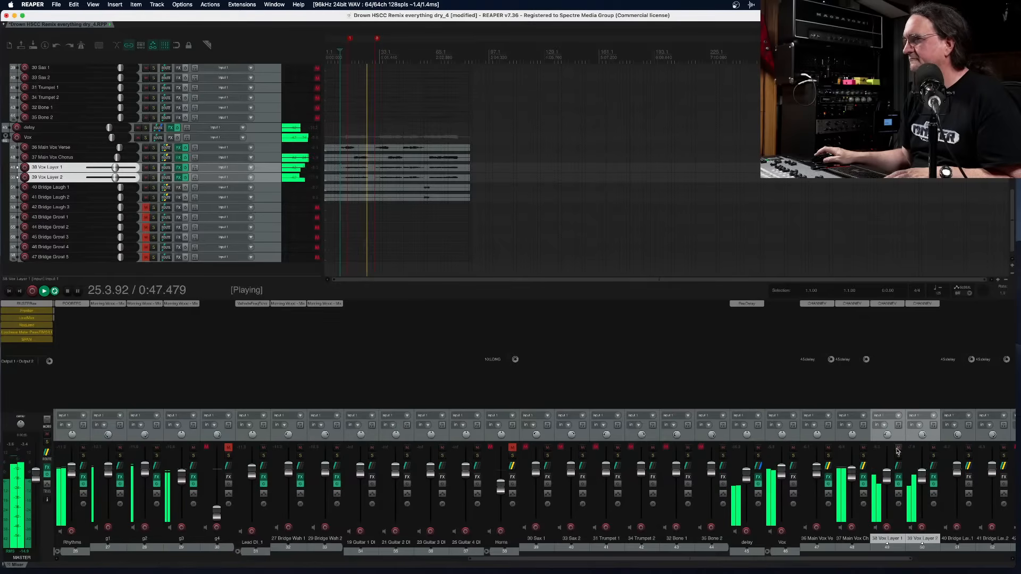
{"action": "left_click", "coordinate": [897, 452]}
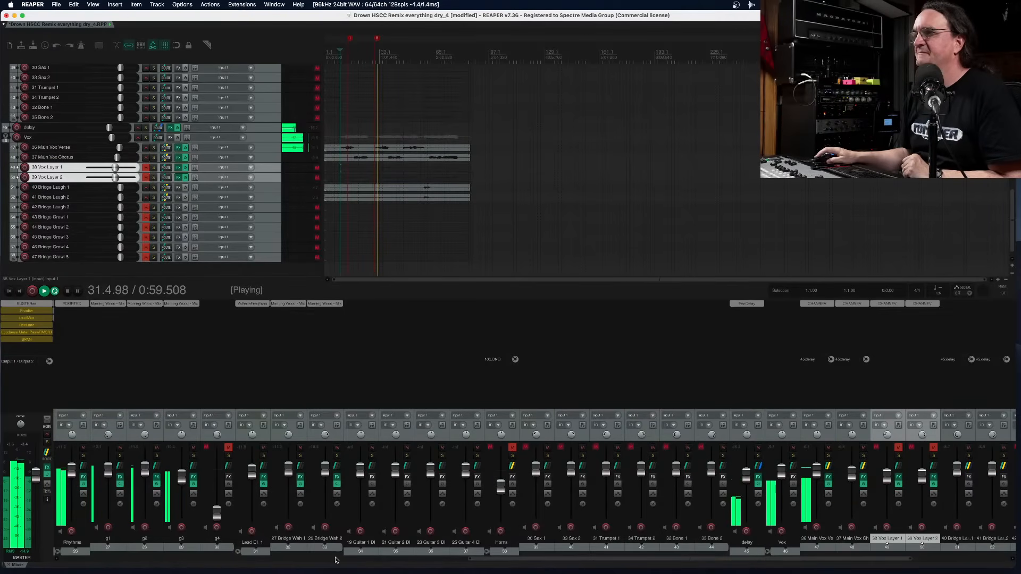
Fine-tune the Rhythms fader in the verse and chorus, unmuting Vox Layer 1 and 2 for the chorus
{"action": "left_click_drag", "start_coordinate": [499, 560], "coordinate": [464, 560]}
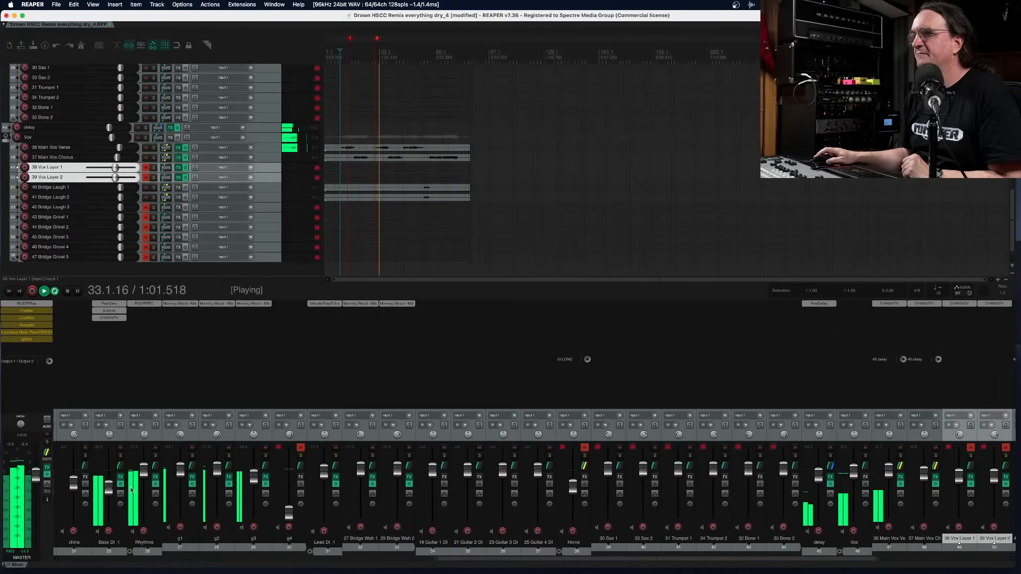
{"action": "left_click_drag", "start_coordinate": [142, 477], "coordinate": [142, 479]}
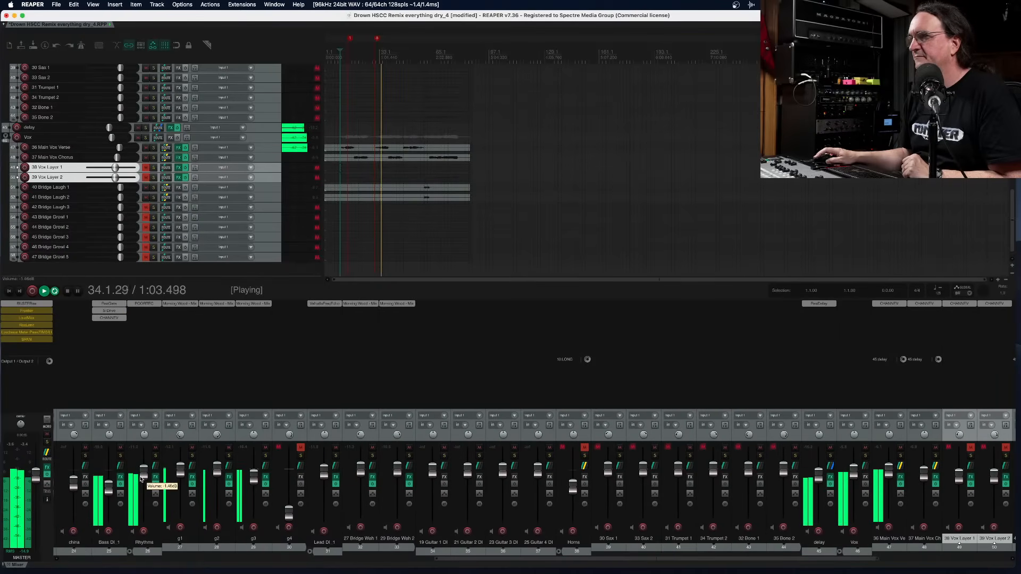
{"action": "scroll", "coordinate": [142, 479], "scroll_direction": "up", "scroll_amount": 1}
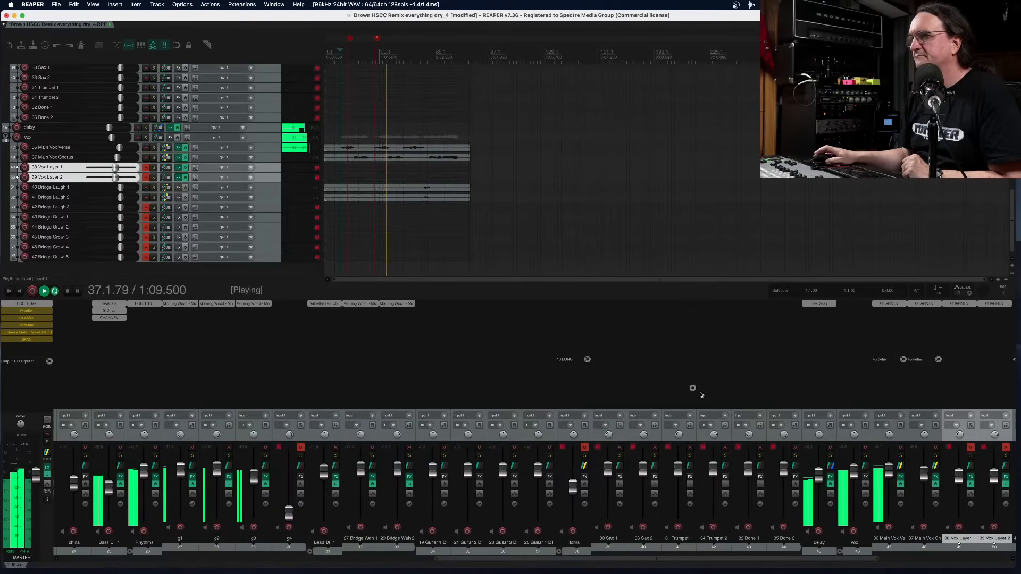
{"action": "left_click", "coordinate": [971, 448]}
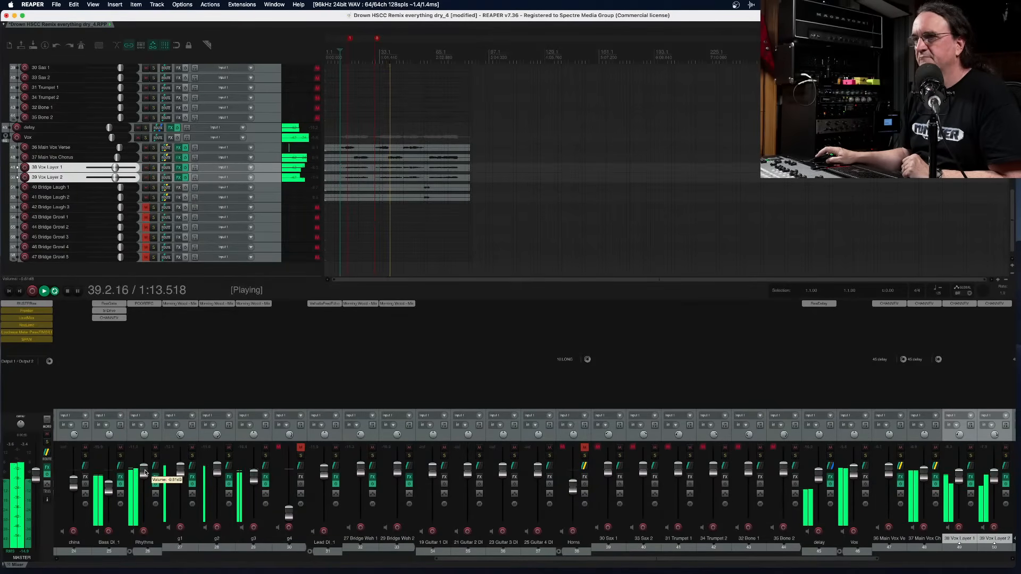
{"action": "left_click_drag", "start_coordinate": [147, 472], "coordinate": [146, 471]}
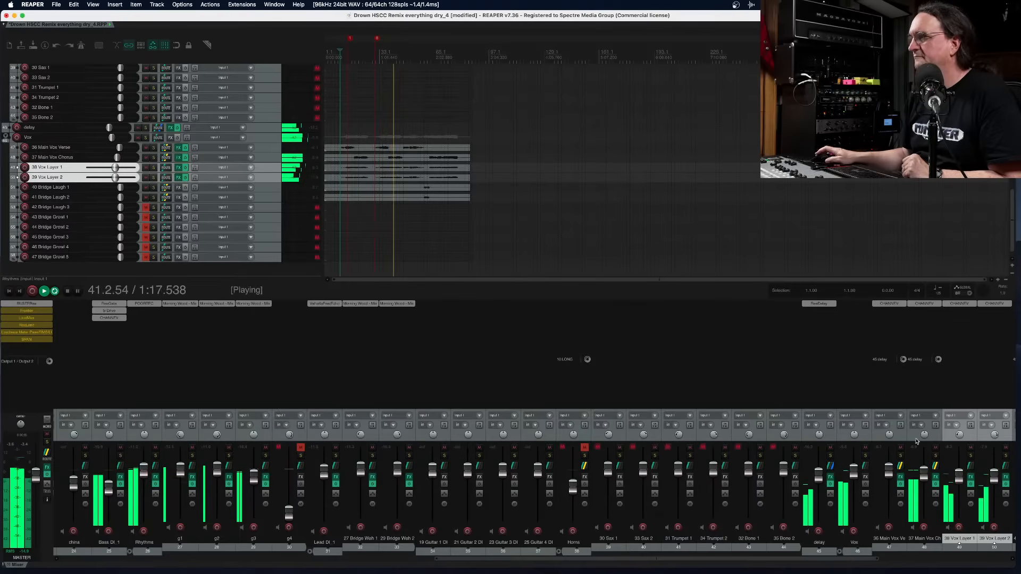
Play through the next verse, bridge and final chorus, muting Vox Layer 1 and 2 only during the verse, and stop at the end
{"action": "left_click", "coordinate": [972, 448]}
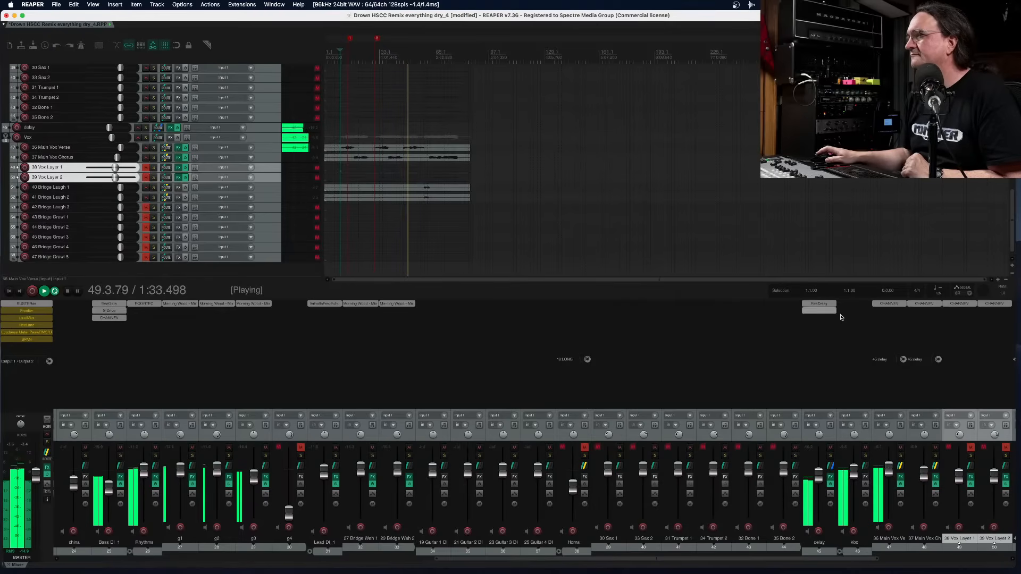
{"action": "left_click", "coordinate": [971, 450]}
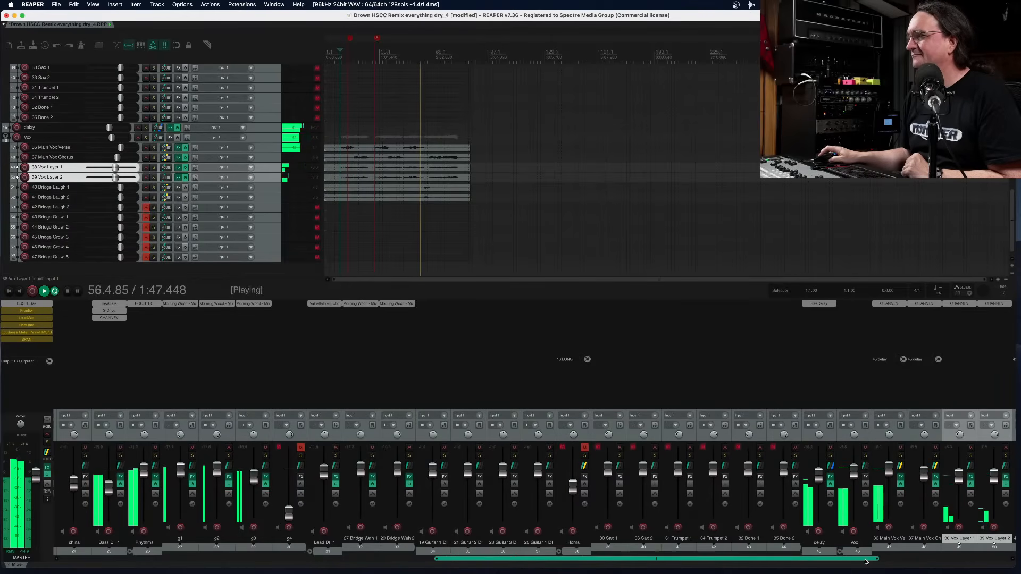
{"action": "scroll", "coordinate": [830, 527], "scroll_direction": "right", "scroll_amount": 5}
{"action": "mouse_move", "coordinate": [722, 474]}
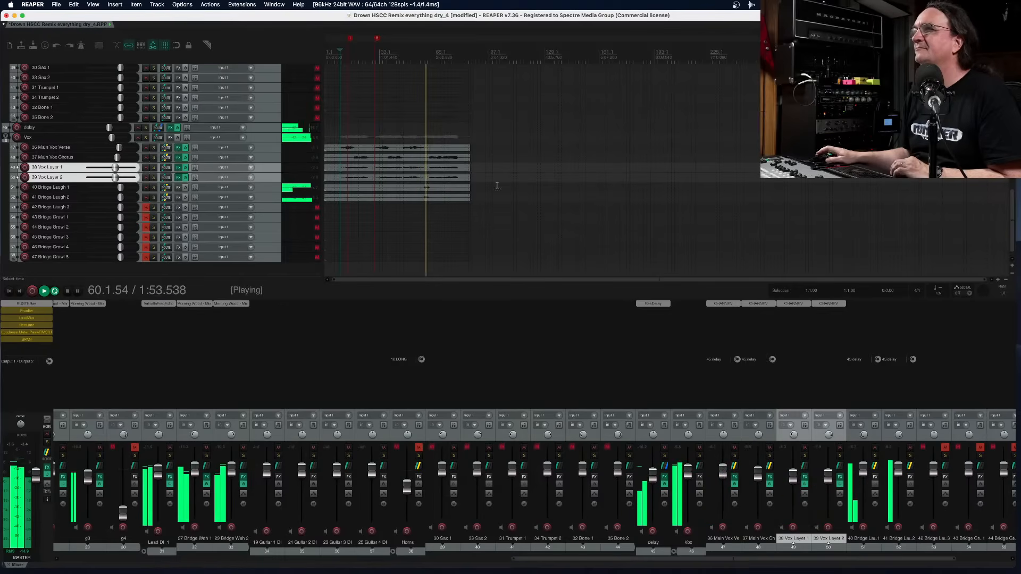
{"action": "left_click_drag", "start_coordinate": [833, 555], "coordinate": [900, 559]}
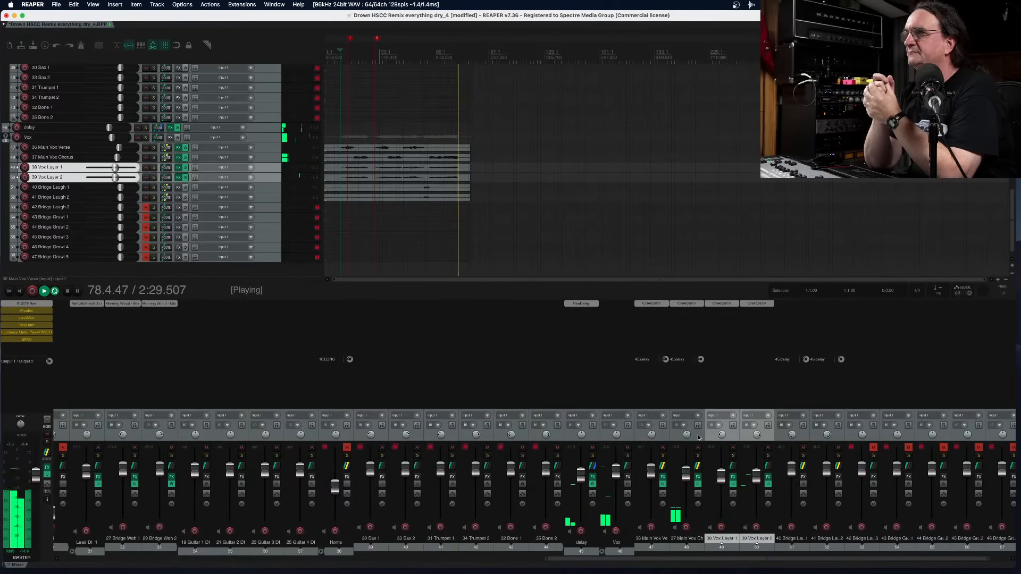
{"action": "key", "text": "space"}
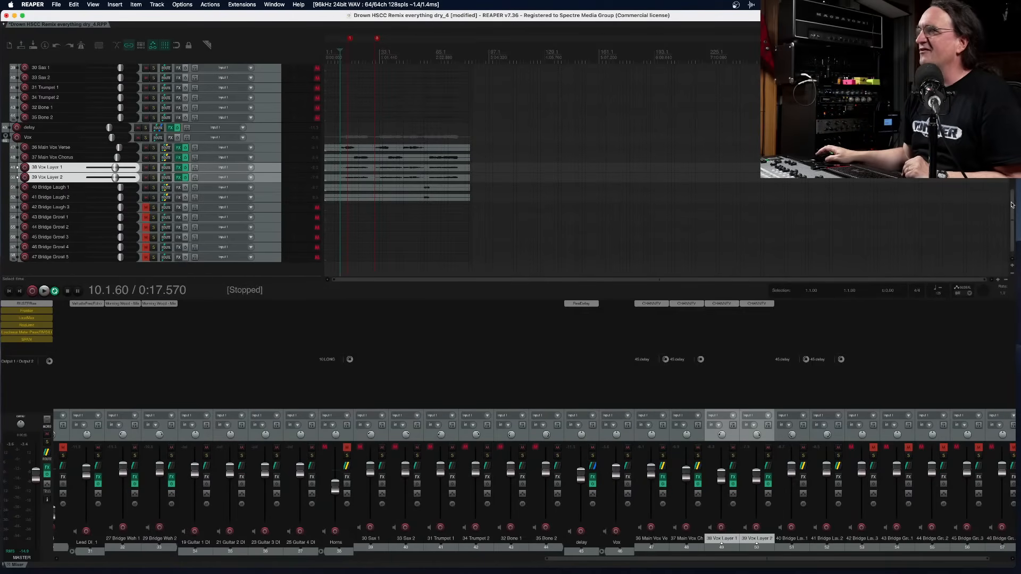
Audition the song's ending from about bar 77, checking the vocal tracks, and stop playback
{"action": "scroll", "coordinate": [1012, 205], "scroll_direction": "up", "scroll_amount": 10}
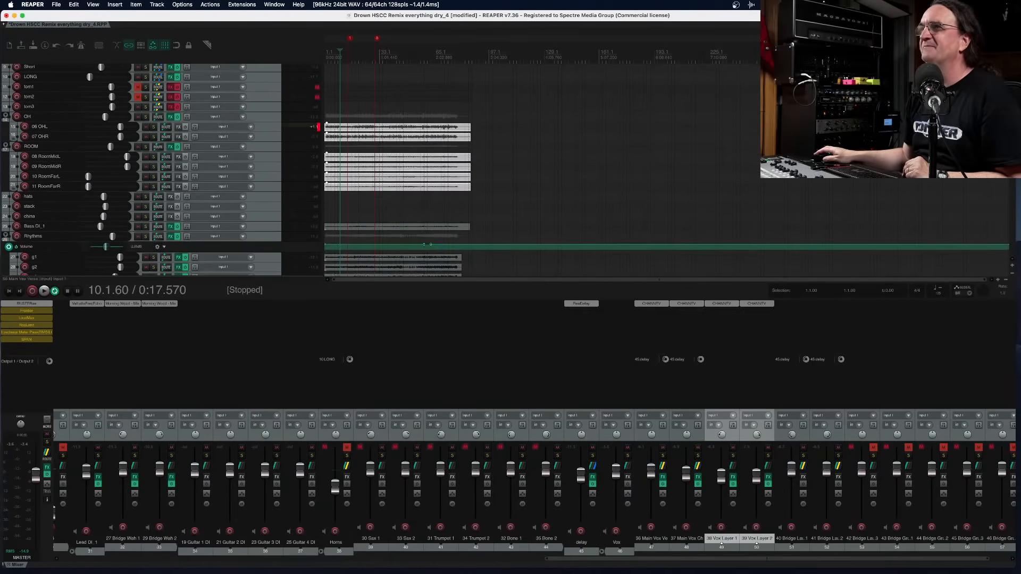
{"action": "scroll", "coordinate": [1012, 205], "scroll_direction": "up", "scroll_amount": 3}
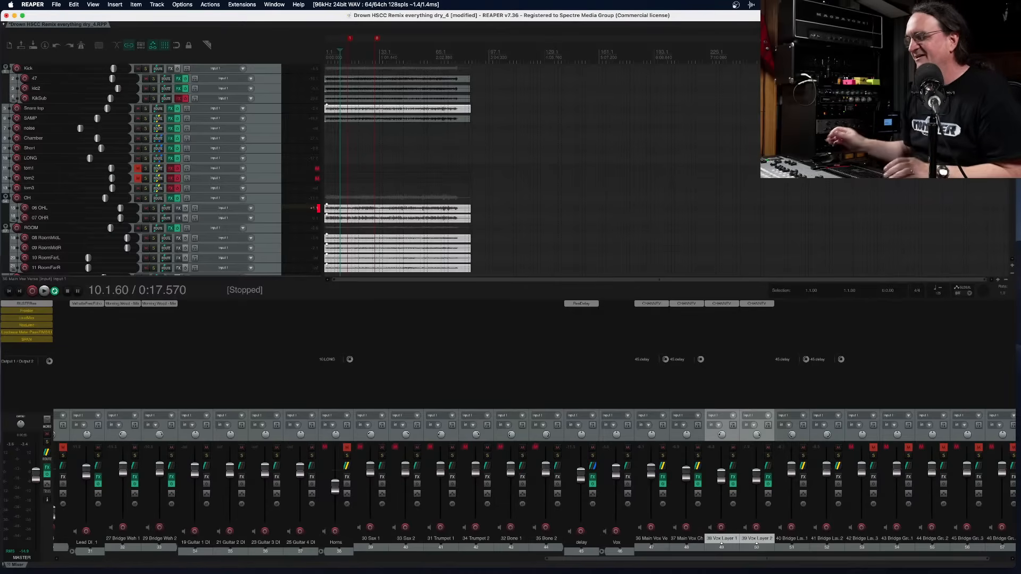
{"action": "left_click", "coordinate": [456, 130]}
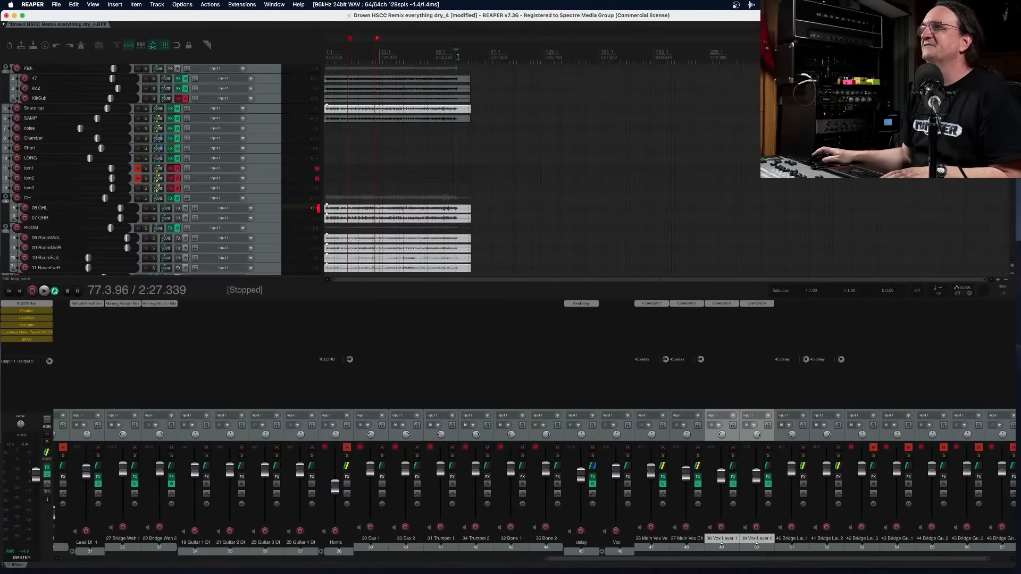
{"action": "scroll", "coordinate": [527, 129], "scroll_direction": "up", "scroll_amount": 10}
{"action": "key", "text": "space"}
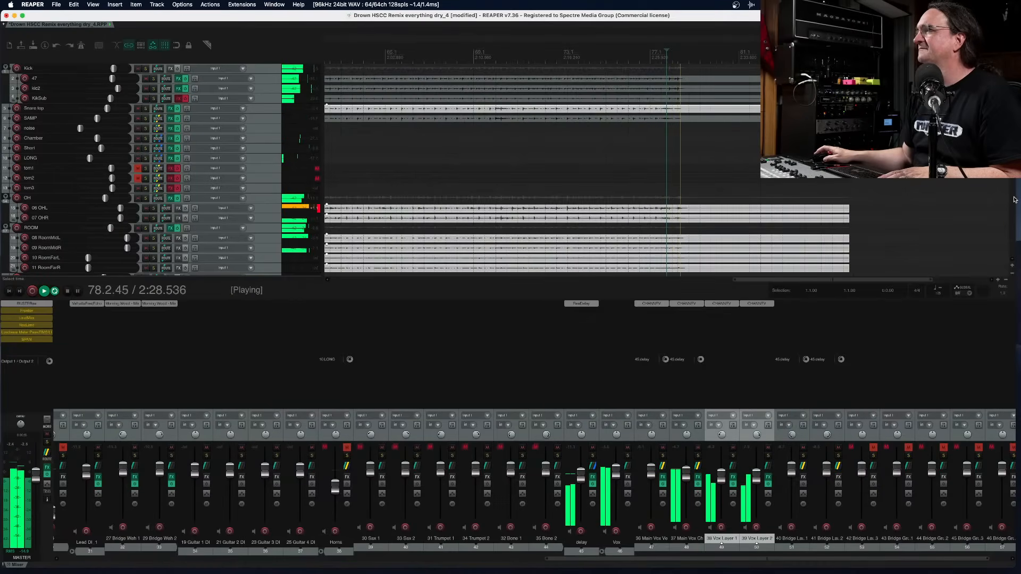
{"action": "scroll", "coordinate": [587, 170], "scroll_direction": "down", "scroll_amount": 10}
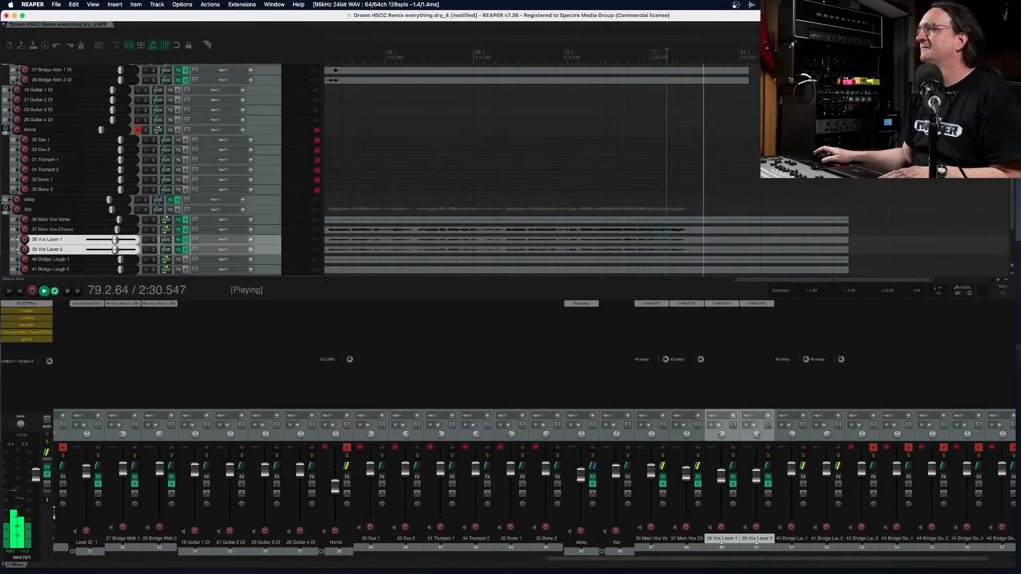
{"action": "key", "text": "space"}
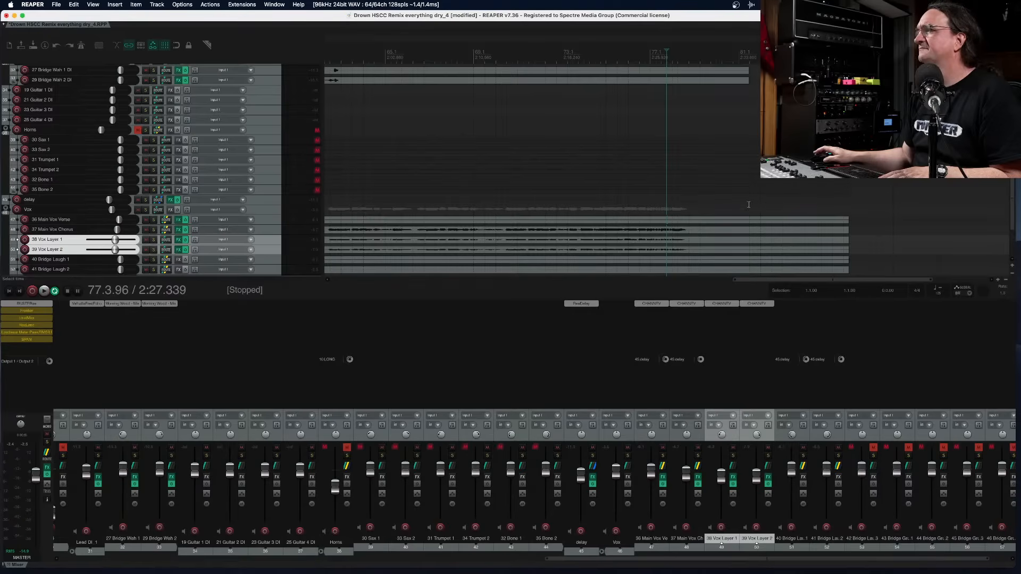
Replay the ending from about bar 77 with the room, bass and rhythm guitar tracks in view, and stop playback
{"action": "scroll", "coordinate": [749, 205], "scroll_direction": "up", "scroll_amount": 4}
{"action": "scroll", "coordinate": [760, 194], "scroll_direction": "down", "scroll_amount": 5}
{"action": "scroll", "coordinate": [1017, 193], "scroll_direction": "up", "scroll_amount": 10}
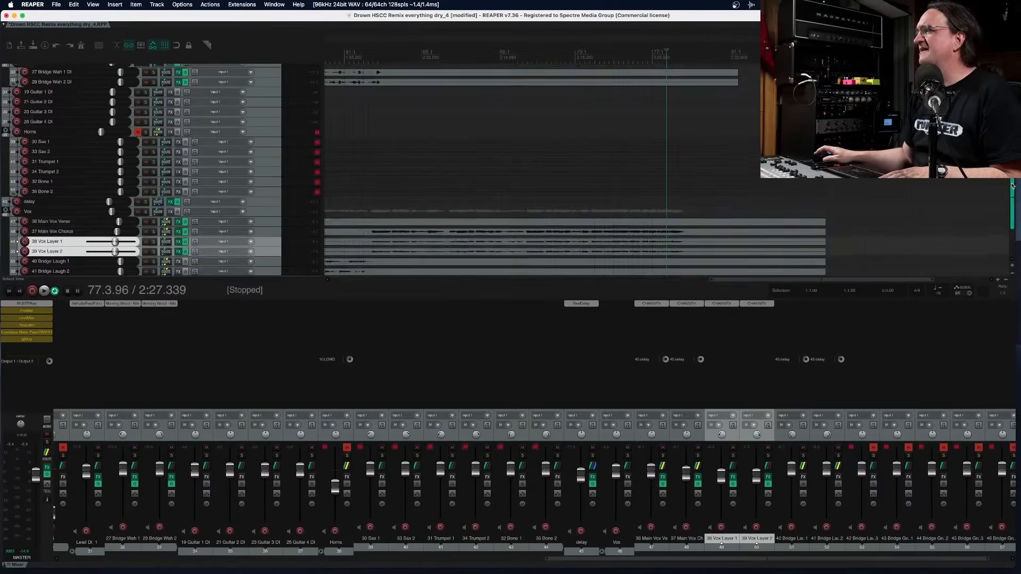
{"action": "scroll", "coordinate": [725, 179], "scroll_direction": "down", "scroll_amount": 2}
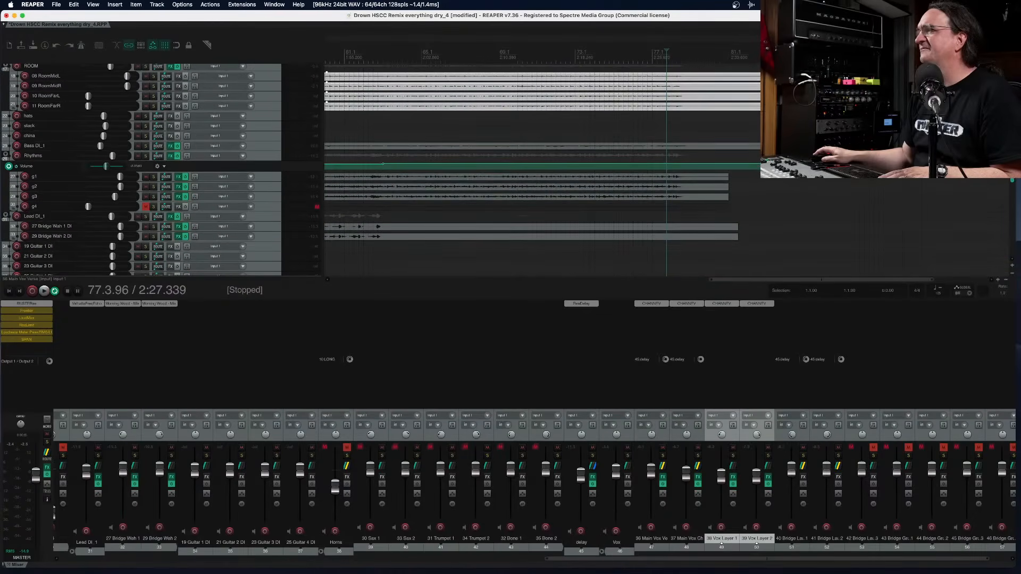
{"action": "key", "text": "space"}
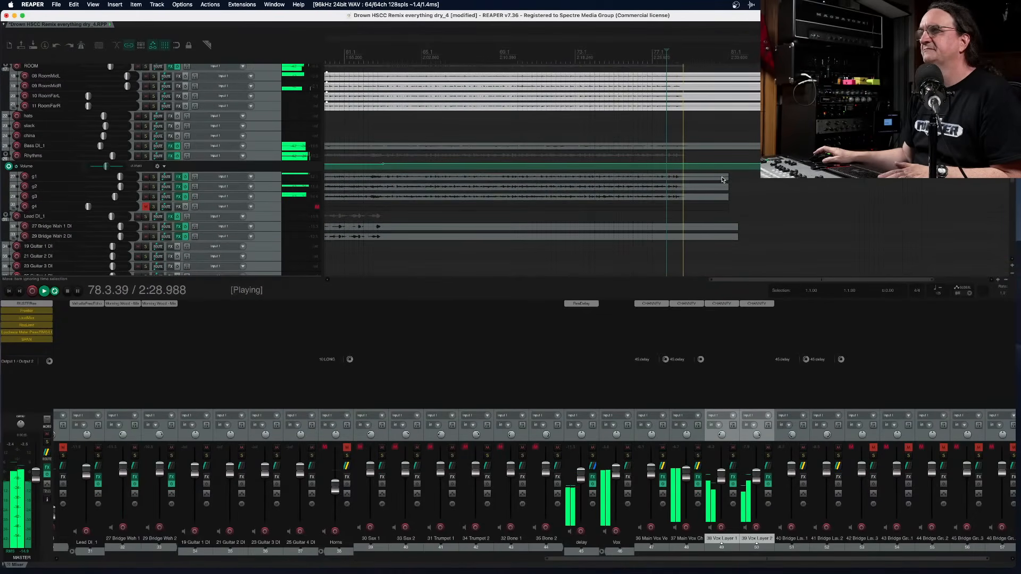
{"action": "key", "text": "space"}
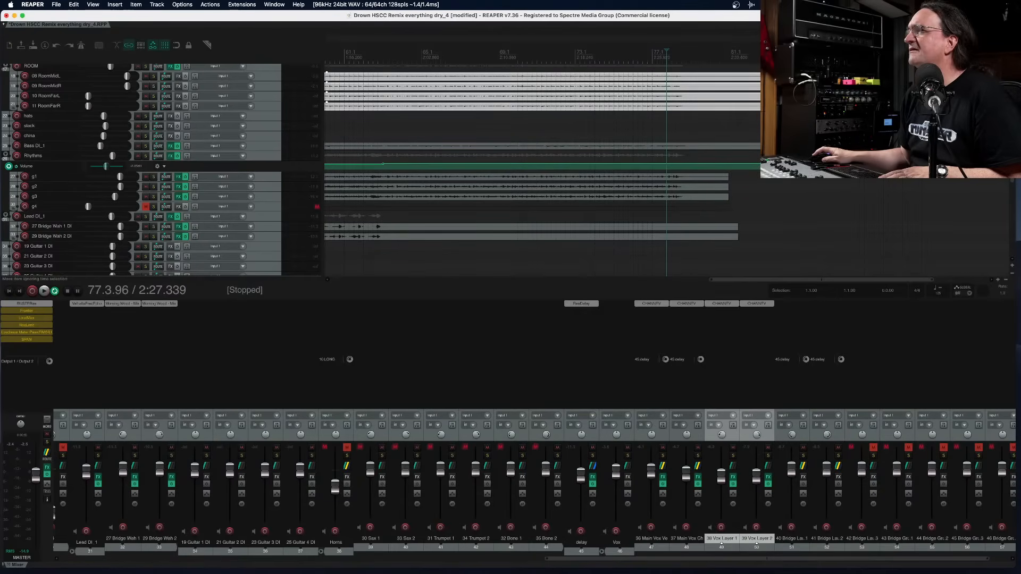
Trim the end of the Bass DI_1 item to just after bar 78 and audition the cutoff
{"action": "left_click_drag", "start_coordinate": [777, 147], "coordinate": [683, 155]}
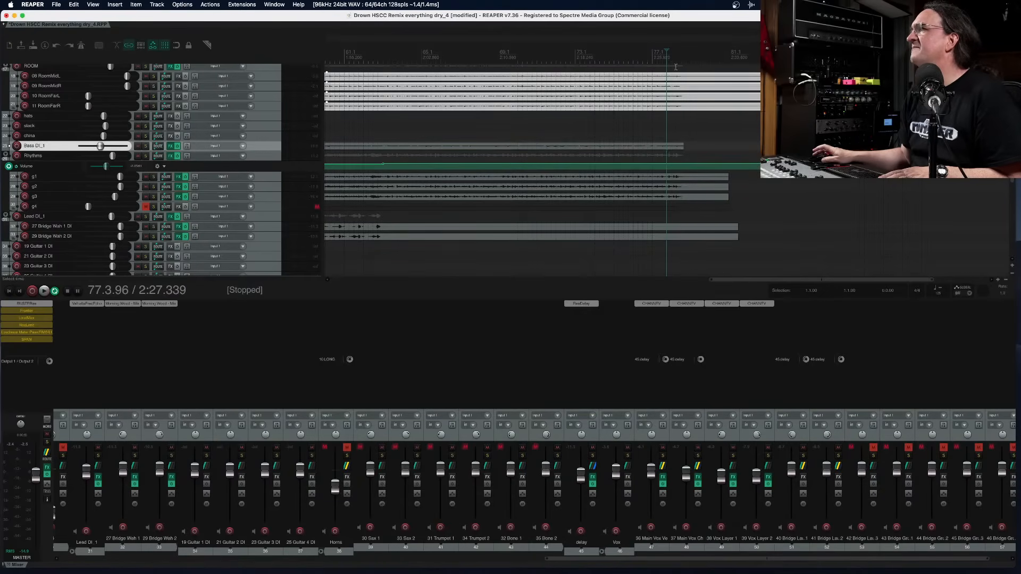
{"action": "left_click", "coordinate": [675, 65]}
{"action": "scroll", "coordinate": [677, 61], "scroll_direction": "up", "scroll_amount": 1}
{"action": "scroll", "coordinate": [695, 124], "scroll_direction": "up", "scroll_amount": 3}
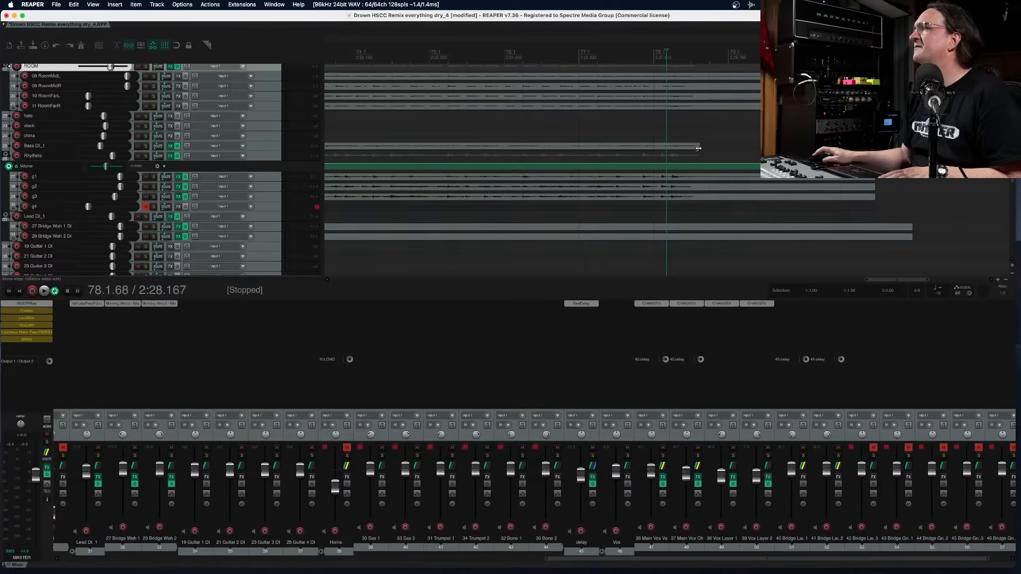
{"action": "left_click_drag", "start_coordinate": [698, 149], "coordinate": [685, 142]}
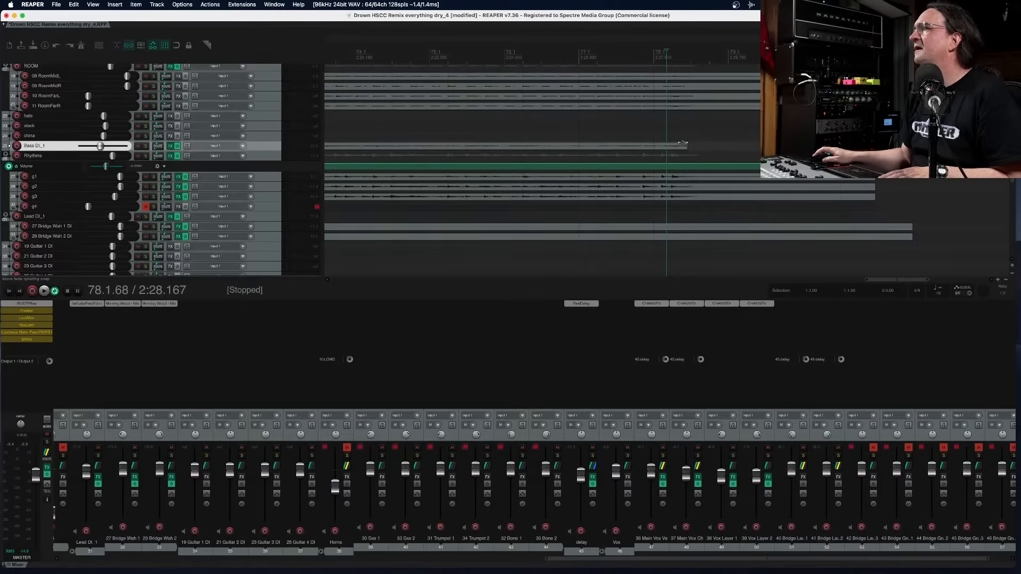
{"action": "key", "text": "space"}
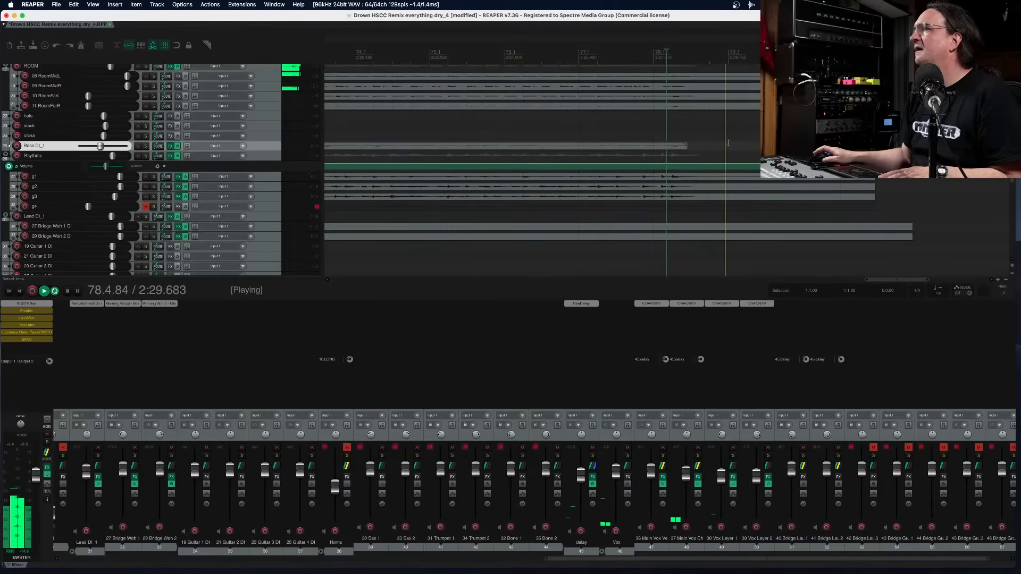
{"action": "key", "text": "space"}
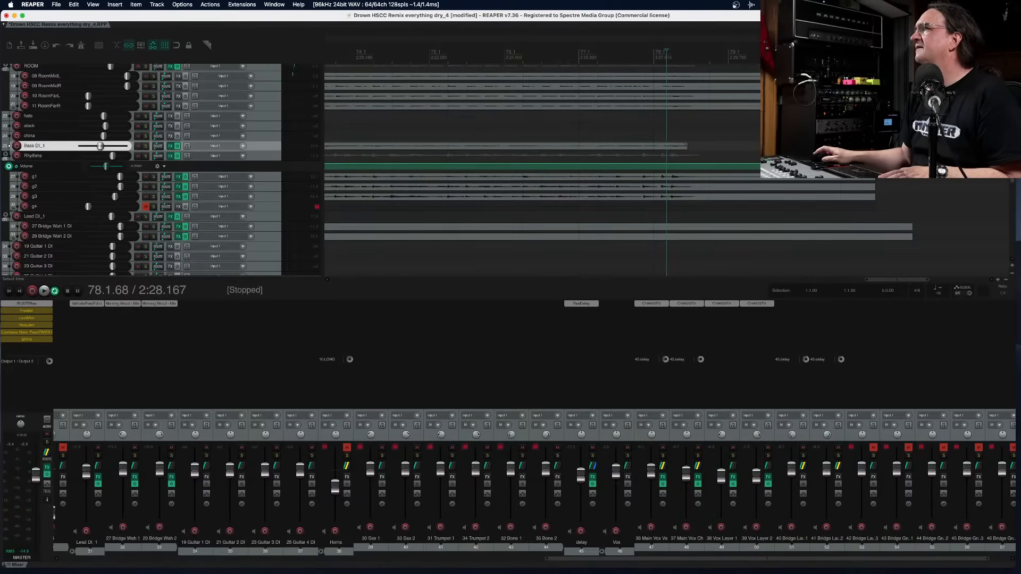
Trim the ends of the overhead and room mic items together to just after bar 78, fine-tuning the cutoff after a brief listen
{"action": "scroll", "coordinate": [405, 170], "scroll_direction": "up", "scroll_amount": 5}
{"action": "scroll", "coordinate": [532, 171], "scroll_direction": "down", "scroll_amount": 5}
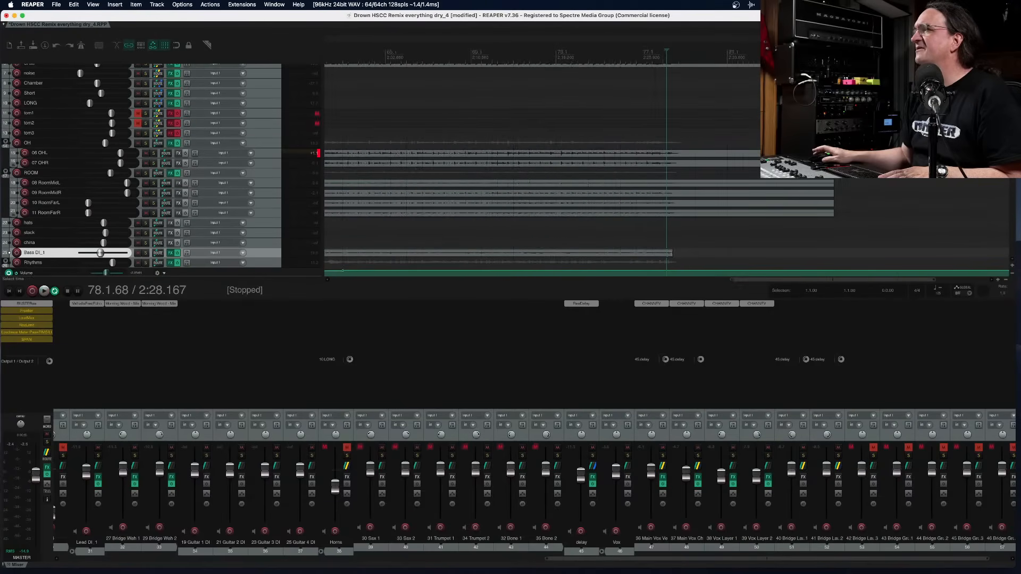
{"action": "left_click_drag", "start_coordinate": [815, 151], "coordinate": [674, 216]}
{"action": "scroll", "coordinate": [645, 81], "scroll_direction": "up", "scroll_amount": 5}
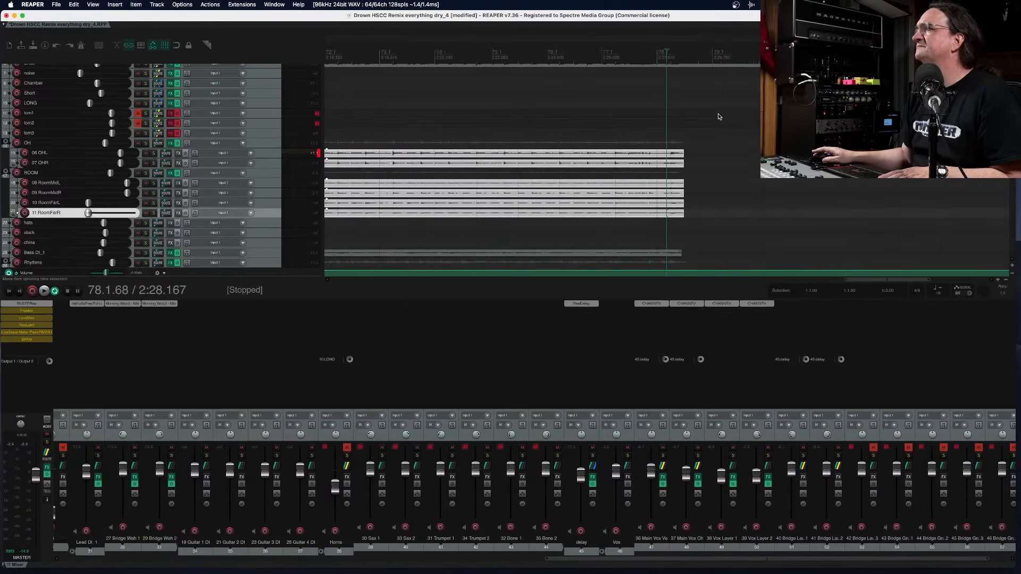
{"action": "key", "text": "space"}
{"action": "key", "text": "space"}
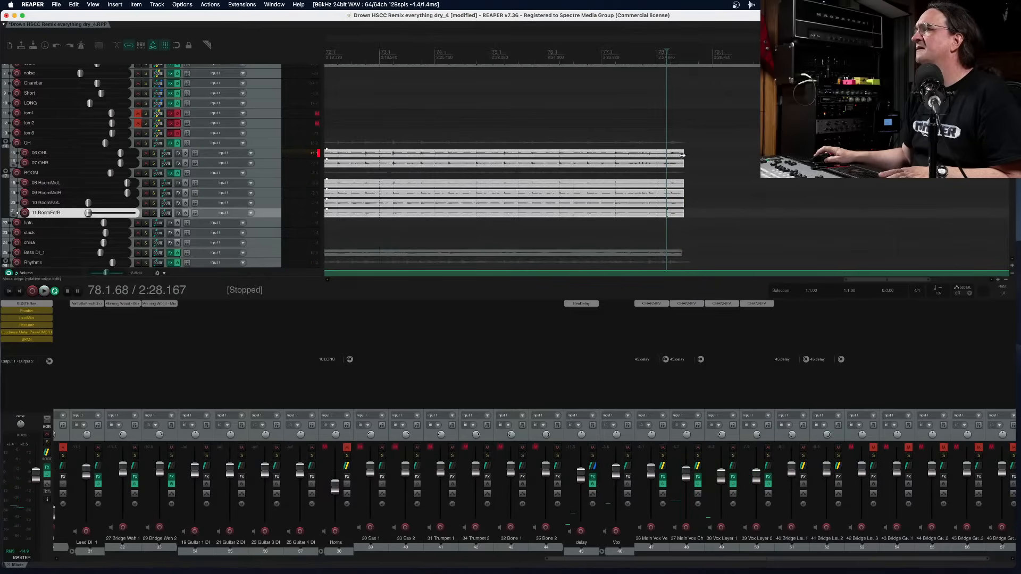
{"action": "left_click_drag", "start_coordinate": [684, 154], "coordinate": [679, 154]}
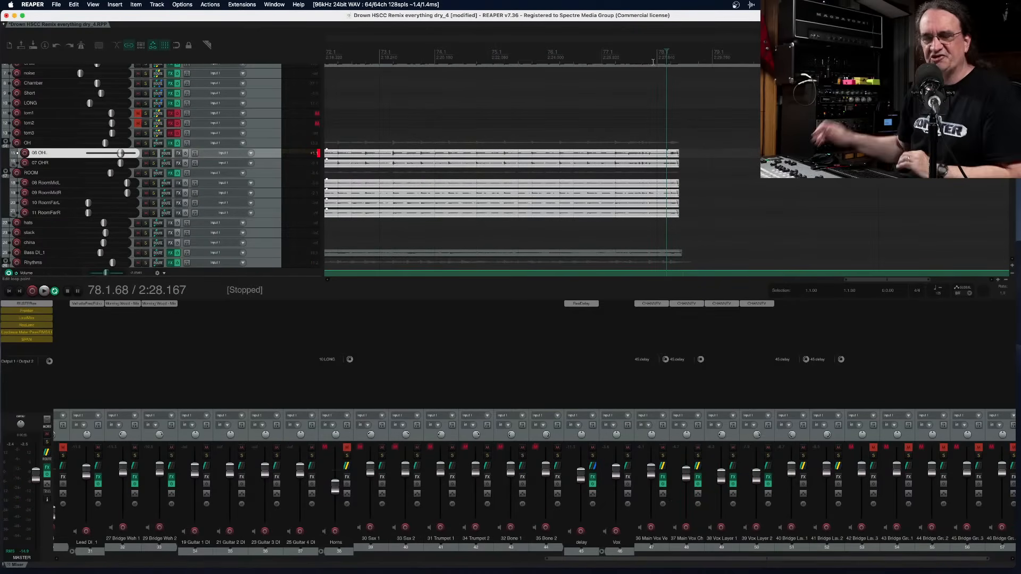
Audition the shortened drum and bass ending from bar 75 and stop playback
{"action": "left_click", "coordinate": [493, 56]}
{"action": "key", "text": "space"}
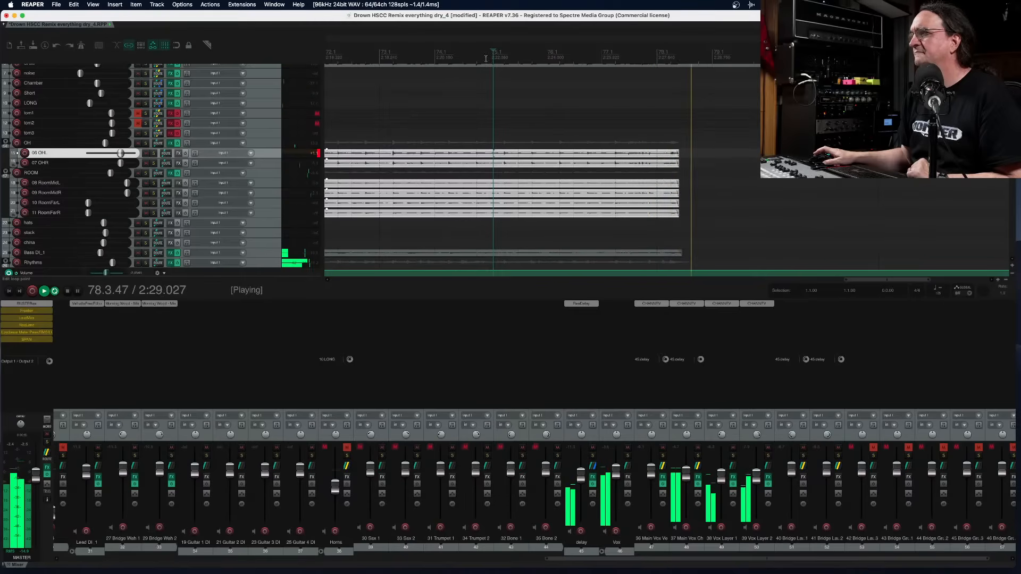
{"action": "key", "text": "space"}
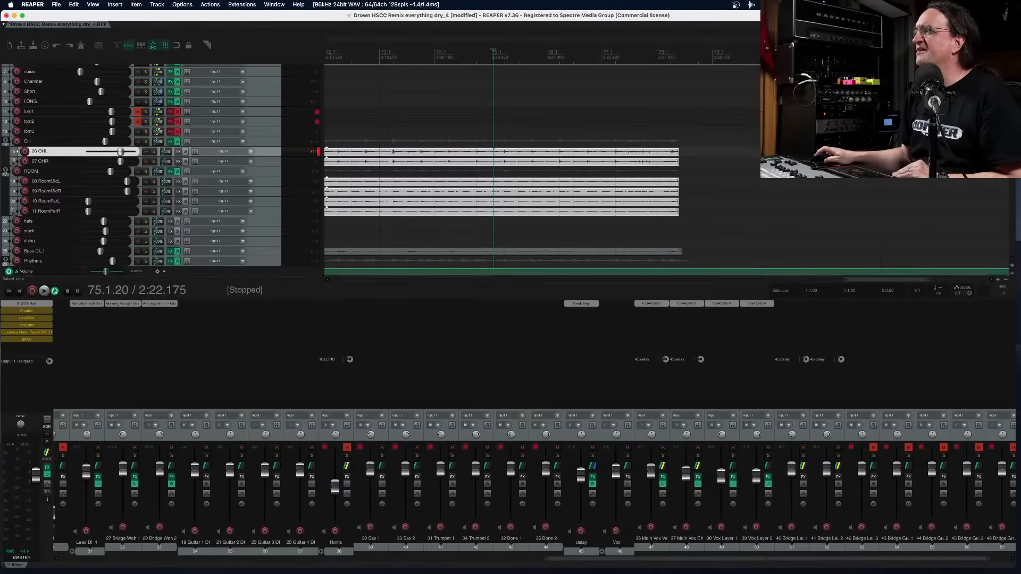
Trim the g1 to g4 items to just after bar 78 and the two Bridge Wah DI items to about bar 76
{"action": "scroll", "coordinate": [505, 171], "scroll_direction": "down", "scroll_amount": 3}
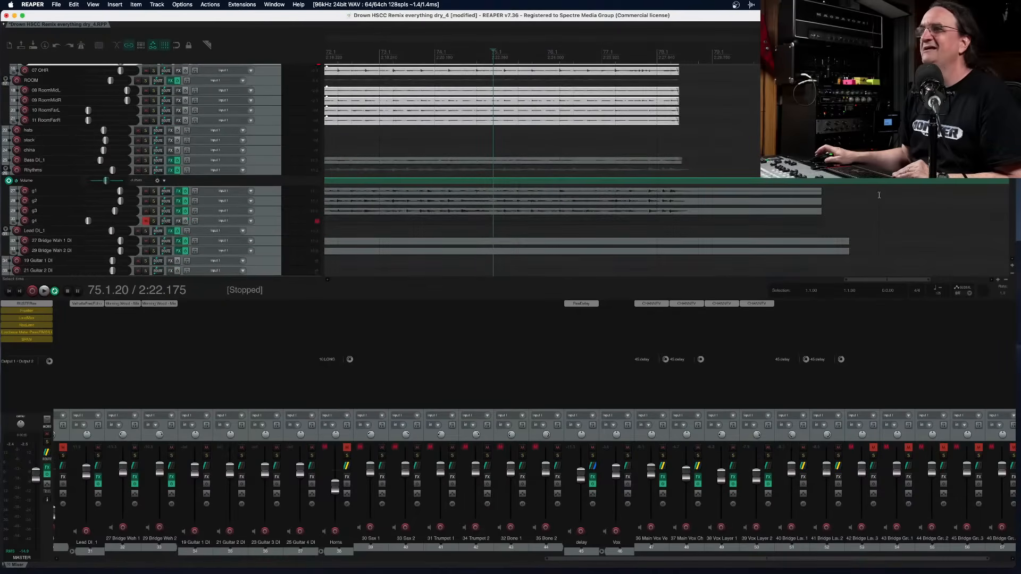
{"action": "left_click_drag", "start_coordinate": [804, 230], "coordinate": [678, 232]}
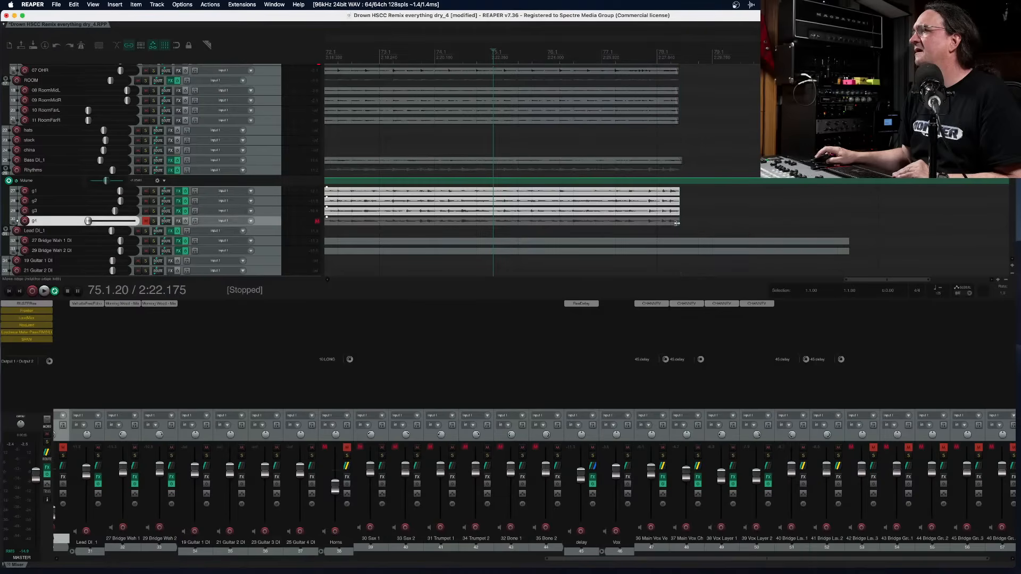
{"action": "left_click", "coordinate": [679, 190]}
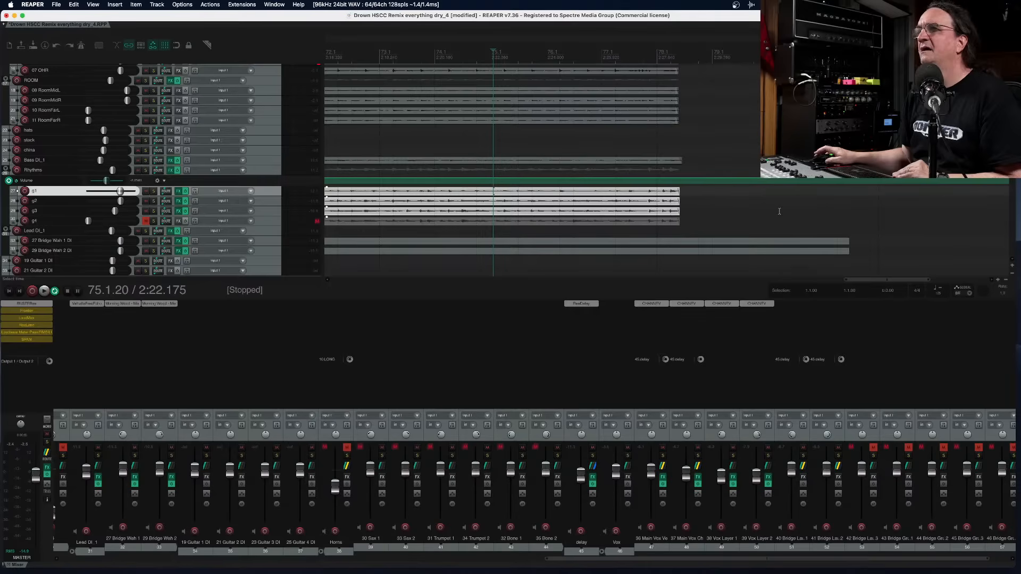
{"action": "left_click_drag", "start_coordinate": [837, 256], "coordinate": [560, 259]}
{"action": "scroll", "coordinate": [653, 204], "scroll_direction": "down", "scroll_amount": 3}
{"action": "scroll", "coordinate": [653, 204], "scroll_direction": "down", "scroll_amount": 2}
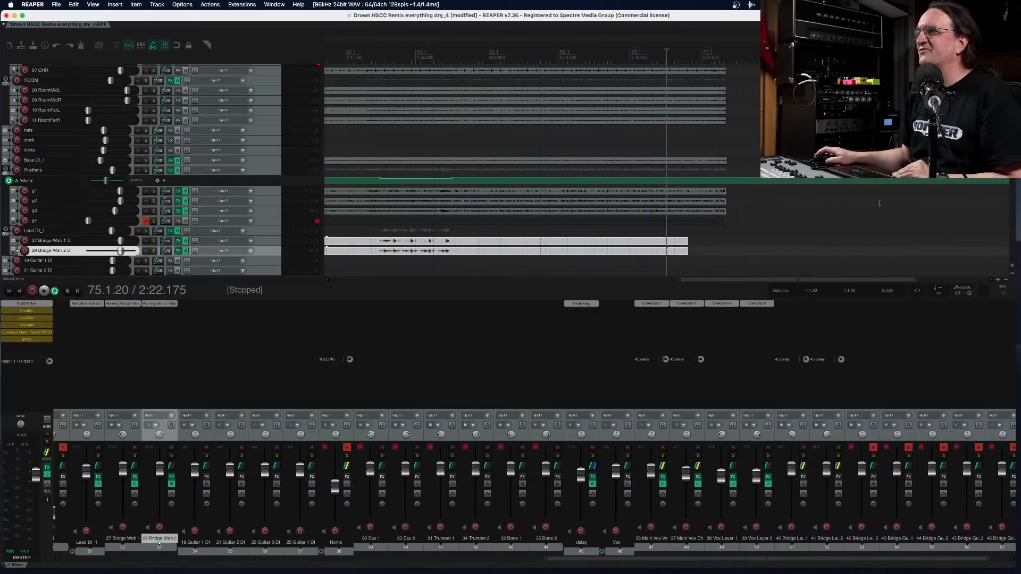
Trim the ends of the kick, Snare top and SAMP items together to about bar 78.2, matching the overheads and rooms
{"action": "scroll", "coordinate": [17, 250], "scroll_direction": "up", "scroll_amount": 8}
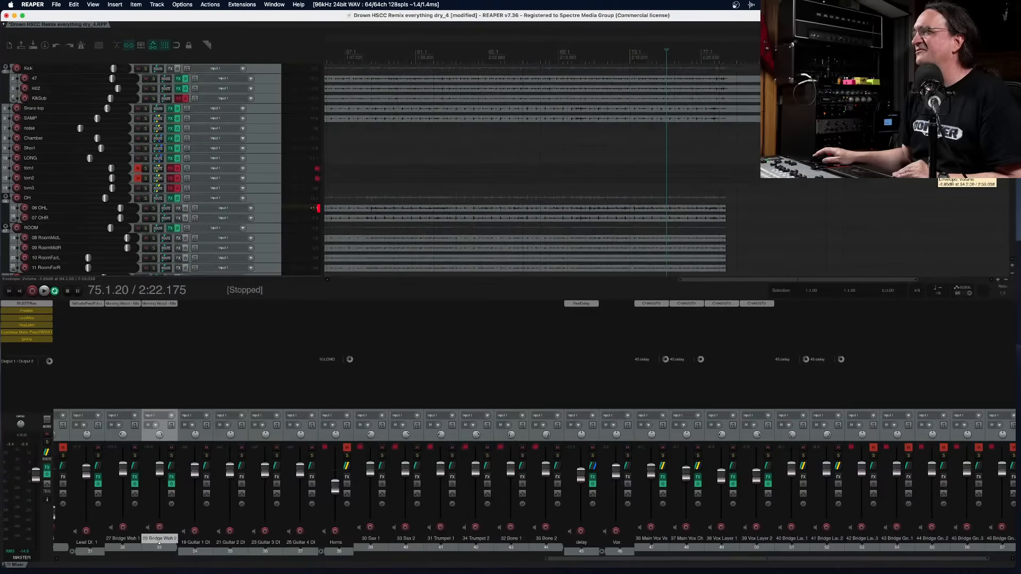
{"action": "left_click_drag", "start_coordinate": [838, 144], "coordinate": [787, 77]}
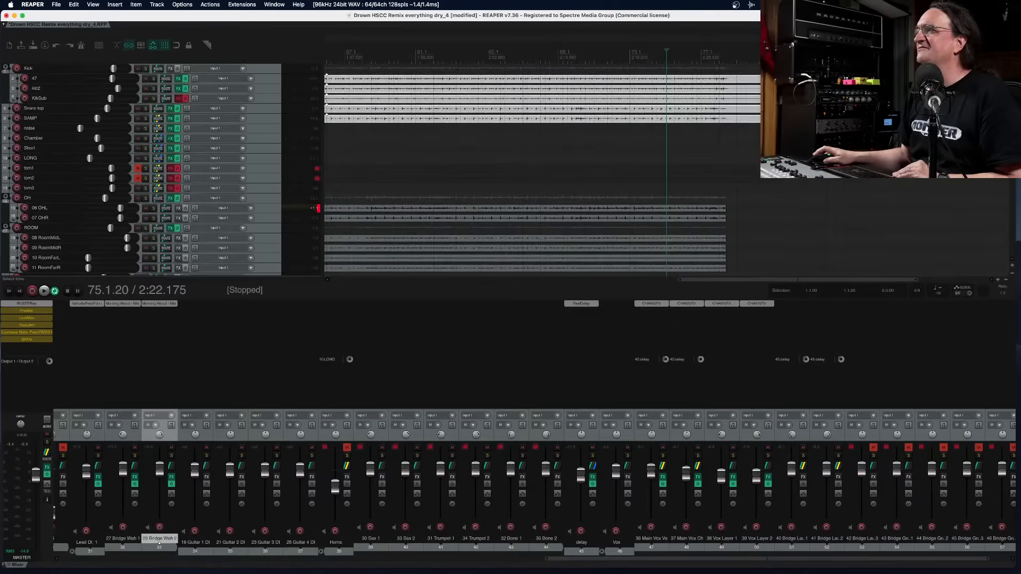
{"action": "left_click_drag", "start_coordinate": [798, 120], "coordinate": [657, 122]}
{"action": "left_click", "coordinate": [725, 54]}
{"action": "scroll", "coordinate": [722, 53], "scroll_direction": "up", "scroll_amount": 5}
{"action": "scroll", "coordinate": [722, 53], "scroll_direction": "up", "scroll_amount": 2}
{"action": "left_click", "coordinate": [657, 78]}
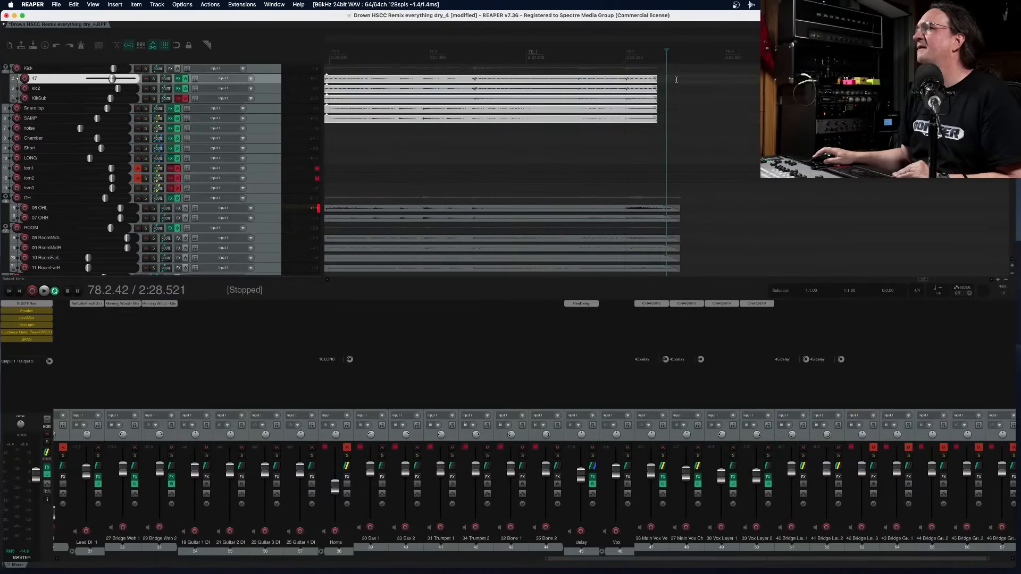
Audition the final chorus from bar 70 through the trimmed ending and stop playback
{"action": "scroll", "coordinate": [484, 57], "scroll_direction": "down", "scroll_amount": 5}
{"action": "key", "text": "space"}
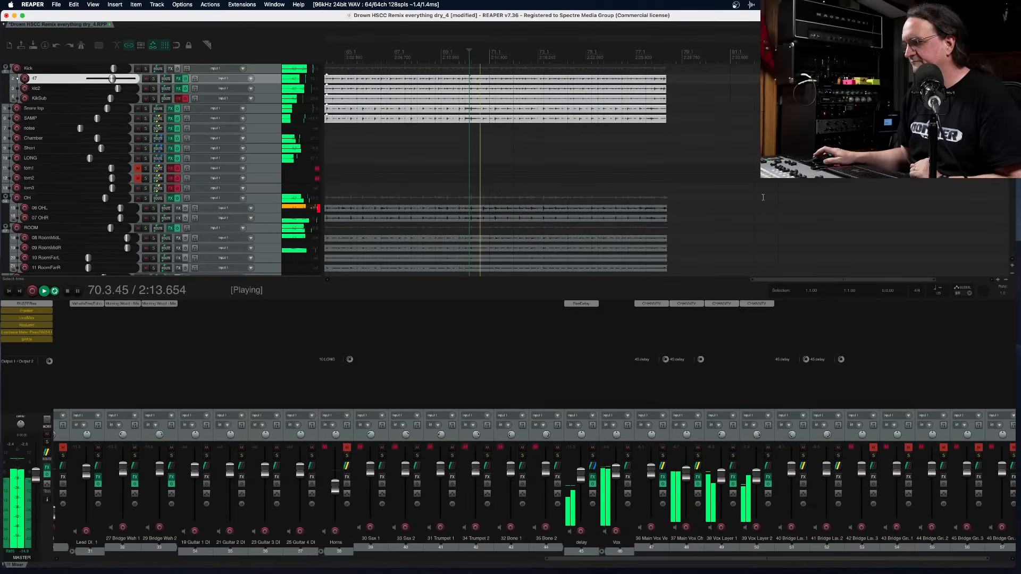
{"action": "key", "text": "space"}
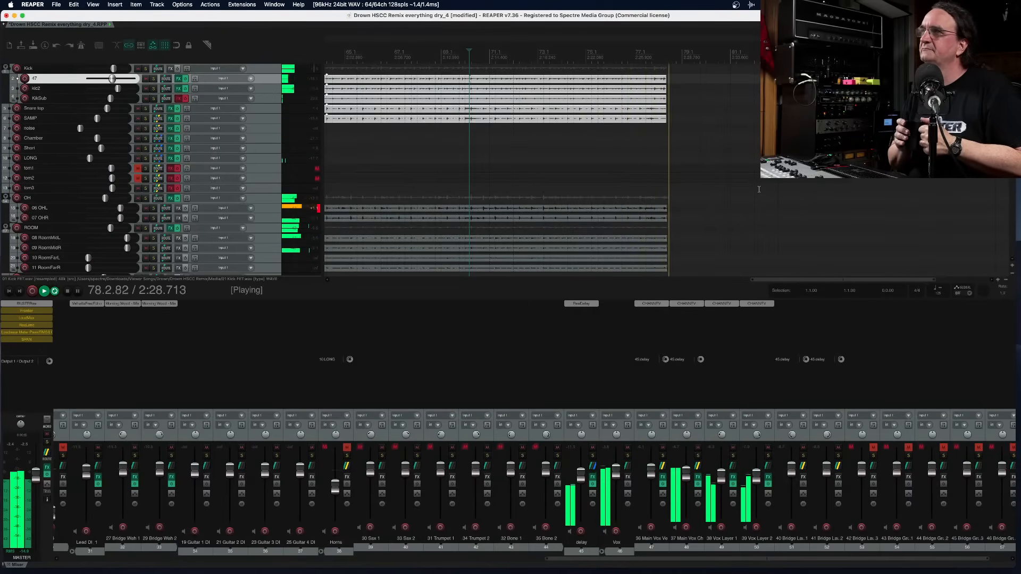
{"action": "key", "text": "space"}
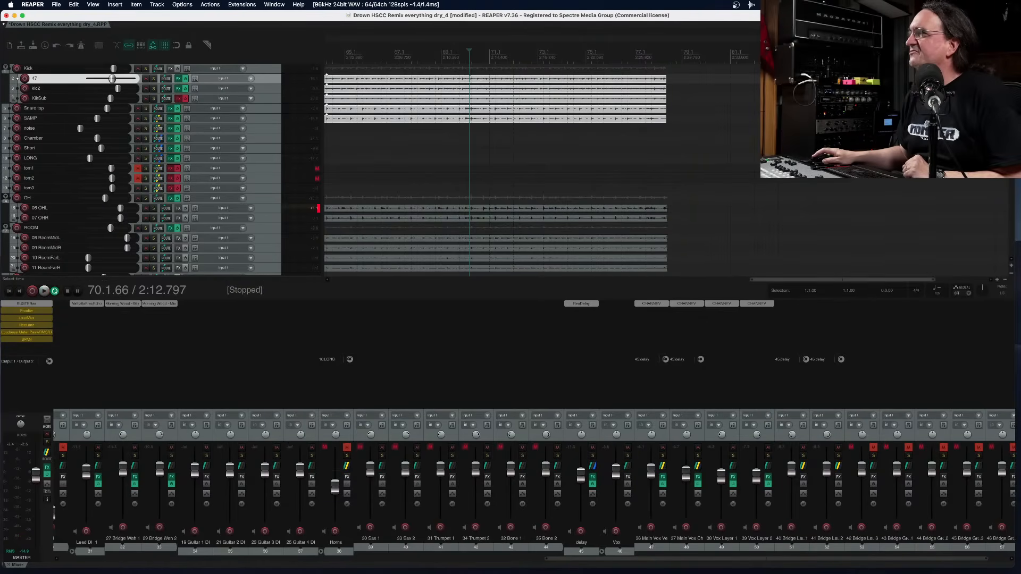
Trim the ends of the Vox Layer 2, Bridge Laugh 1 to 3 and Bridge Growl 1 items together to about bar 78.2
{"action": "scroll", "coordinate": [707, 86], "scroll_direction": "down", "scroll_amount": 10}
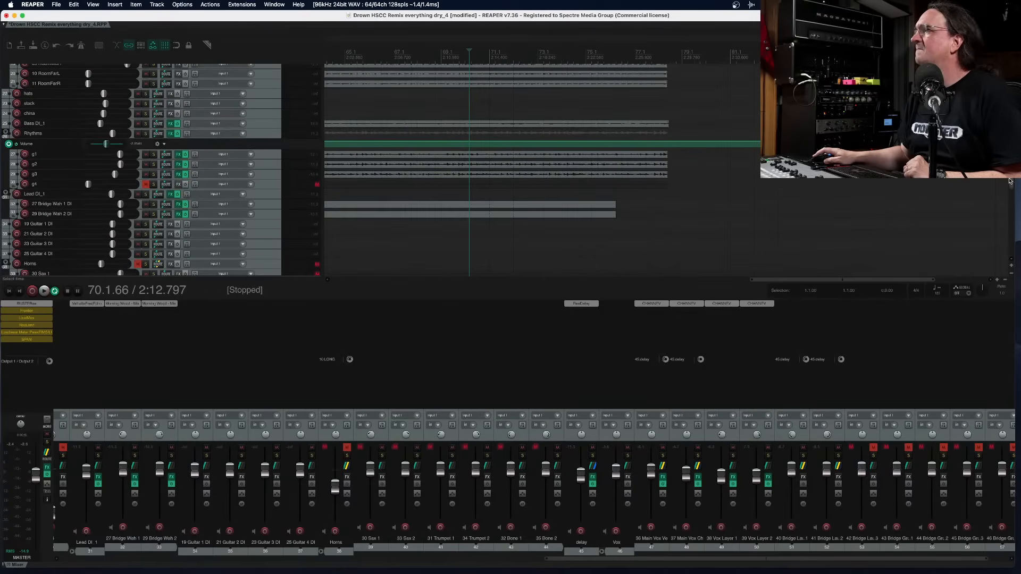
{"action": "left_click_drag", "start_coordinate": [1010, 181], "coordinate": [1007, 238]}
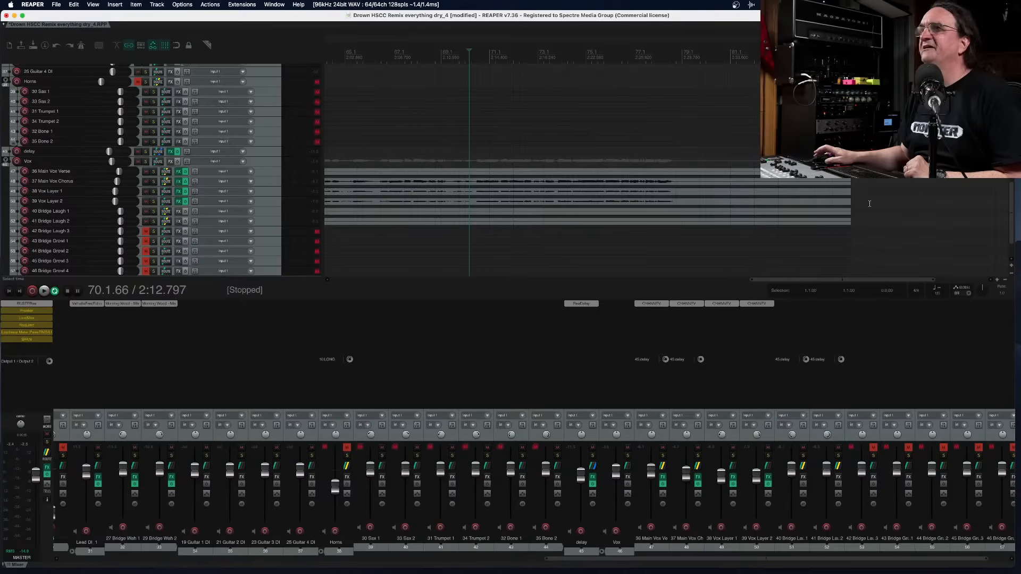
{"action": "left_click_drag", "start_coordinate": [825, 245], "coordinate": [826, 244]}
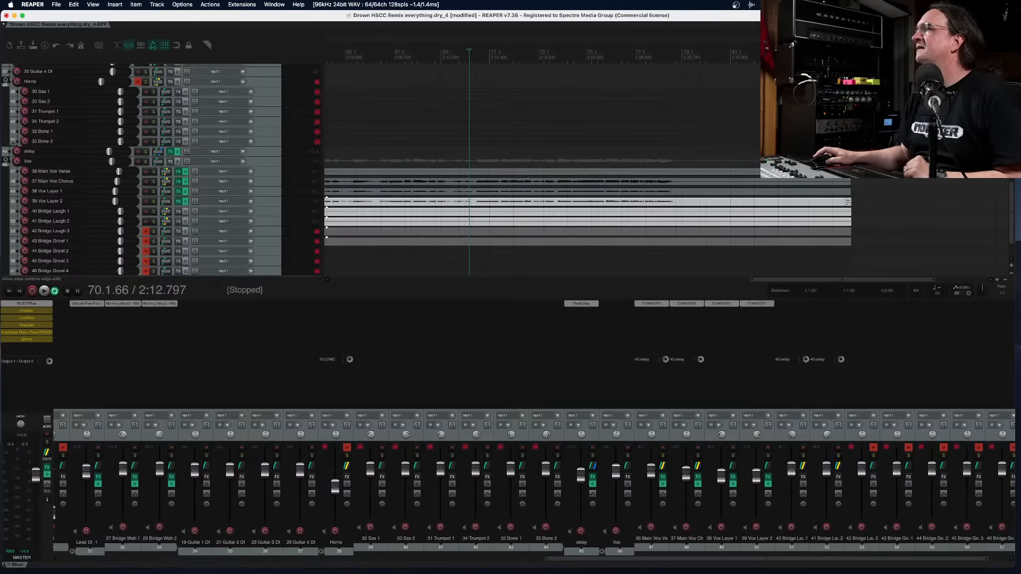
{"action": "left_click_drag", "start_coordinate": [849, 204], "coordinate": [666, 204]}
{"action": "left_click", "coordinate": [656, 75]}
{"action": "scroll", "coordinate": [662, 85], "scroll_direction": "up", "scroll_amount": 4}
{"action": "scroll", "coordinate": [694, 146], "scroll_direction": "down", "scroll_amount": 2}
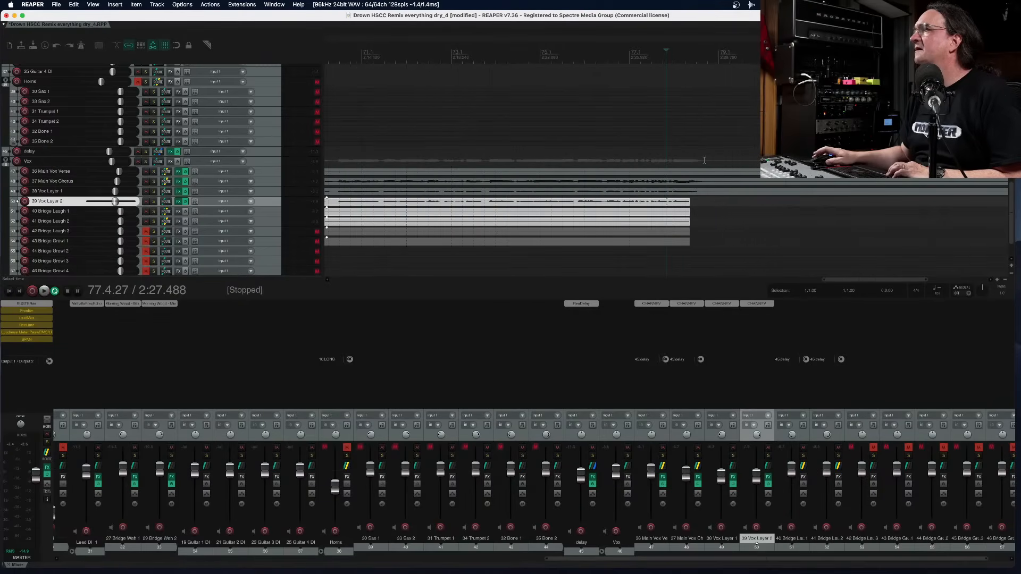
Audition the ending from about bar 77.4 and trim the Vox Layer 1 item's end to about bar 78.2, in line with Vox Layer 2
{"action": "key", "text": "space"}
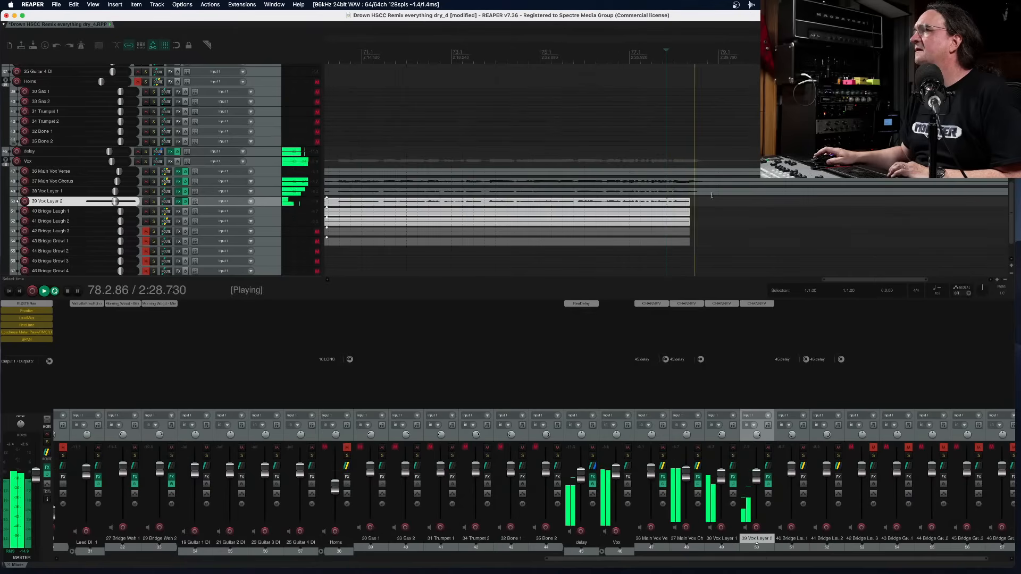
{"action": "scroll", "coordinate": [728, 194], "scroll_direction": "down", "scroll_amount": 3}
{"action": "key", "text": "space"}
{"action": "left_click", "coordinate": [755, 193]}
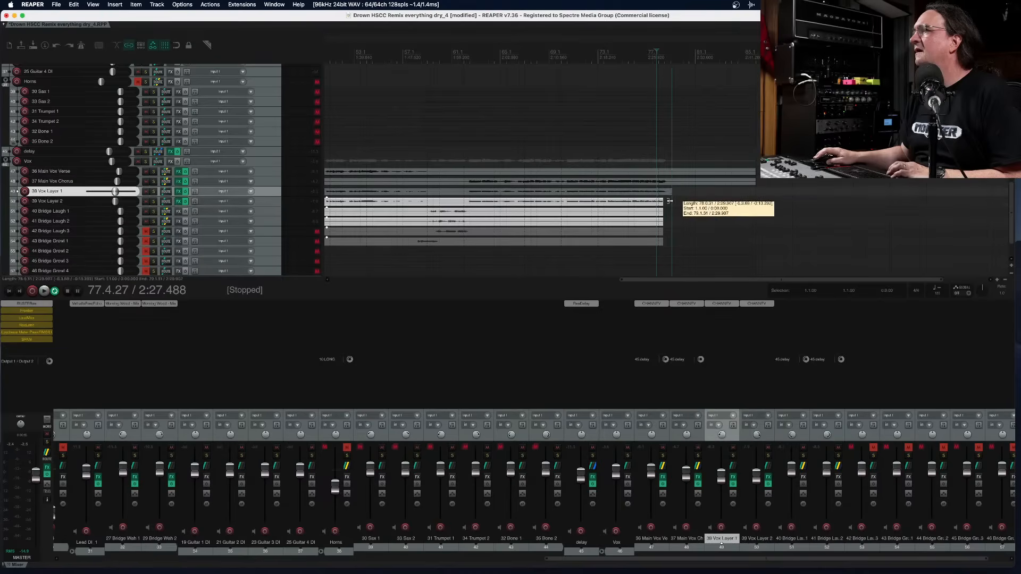
{"action": "scroll", "coordinate": [686, 166], "scroll_direction": "up", "scroll_amount": 3}
{"action": "scroll", "coordinate": [686, 165], "scroll_direction": "up", "scroll_amount": 2}
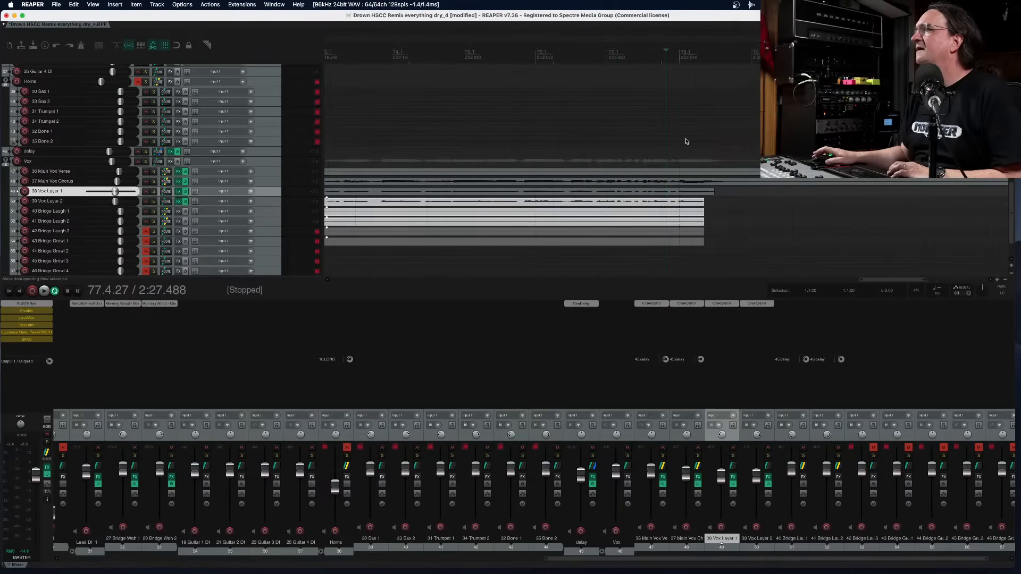
{"action": "key", "text": "space"}
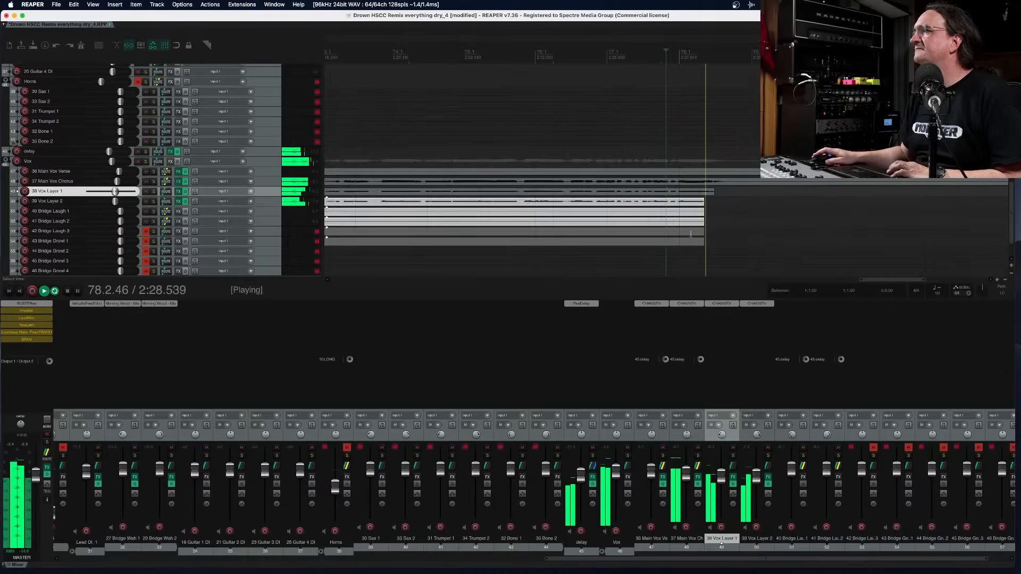
{"action": "key", "text": "space"}
{"action": "left_click_drag", "start_coordinate": [713, 194], "coordinate": [705, 200]}
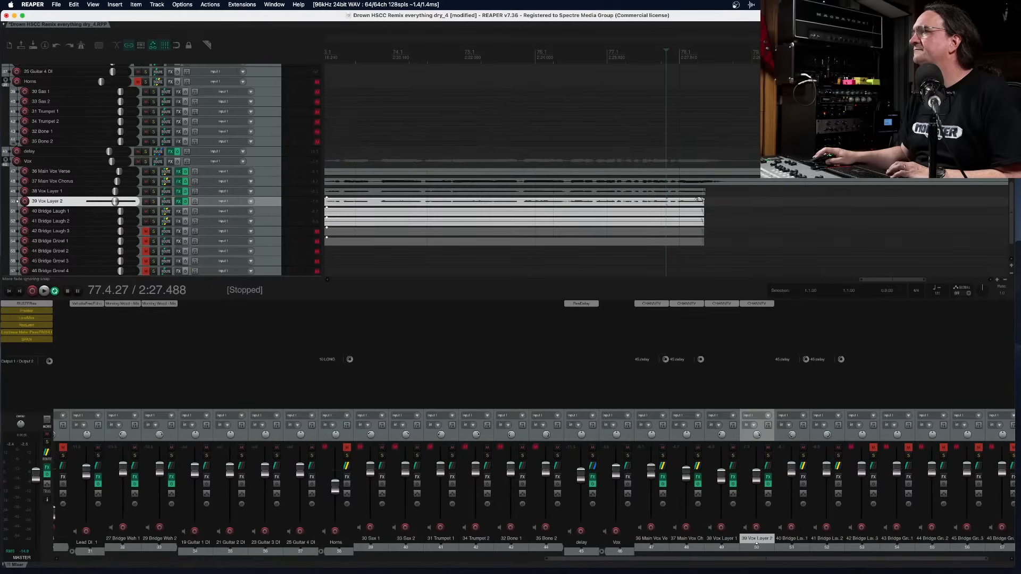
Audition the vocal ending from about bar 76 and check the item ends around bar 78
{"action": "left_click", "coordinate": [549, 54]}
{"action": "key", "text": "space"}
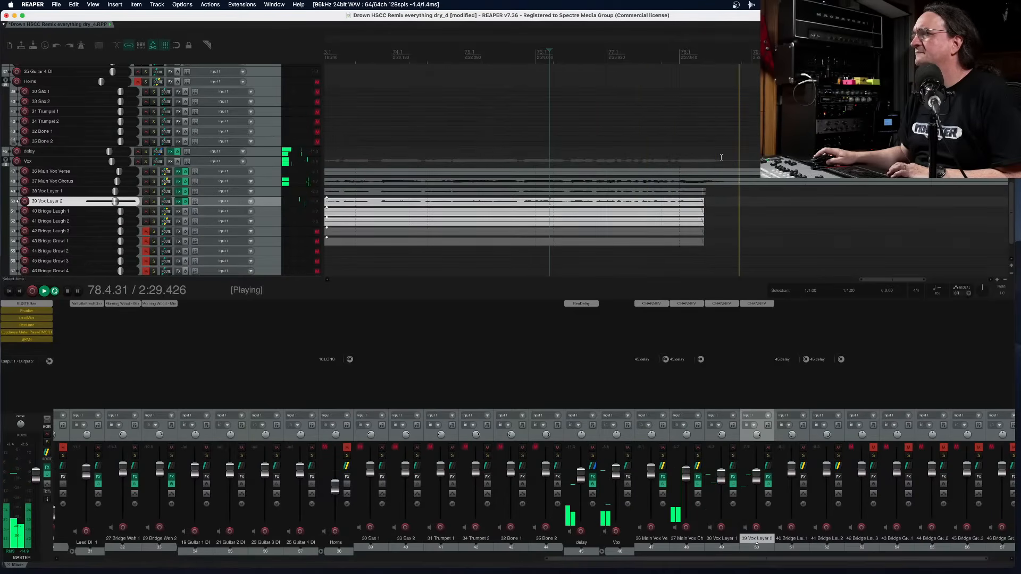
{"action": "scroll", "coordinate": [735, 174], "scroll_direction": "right", "scroll_amount": 2}
{"action": "key", "text": "space"}
{"action": "scroll", "coordinate": [778, 183], "scroll_direction": "down", "scroll_amount": 2}
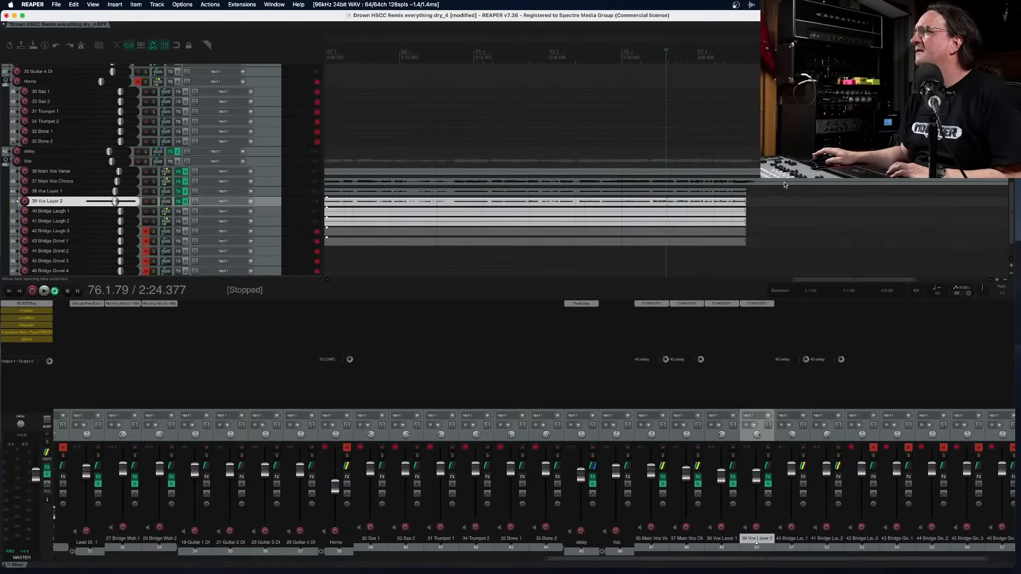
{"action": "left_click", "coordinate": [724, 123]}
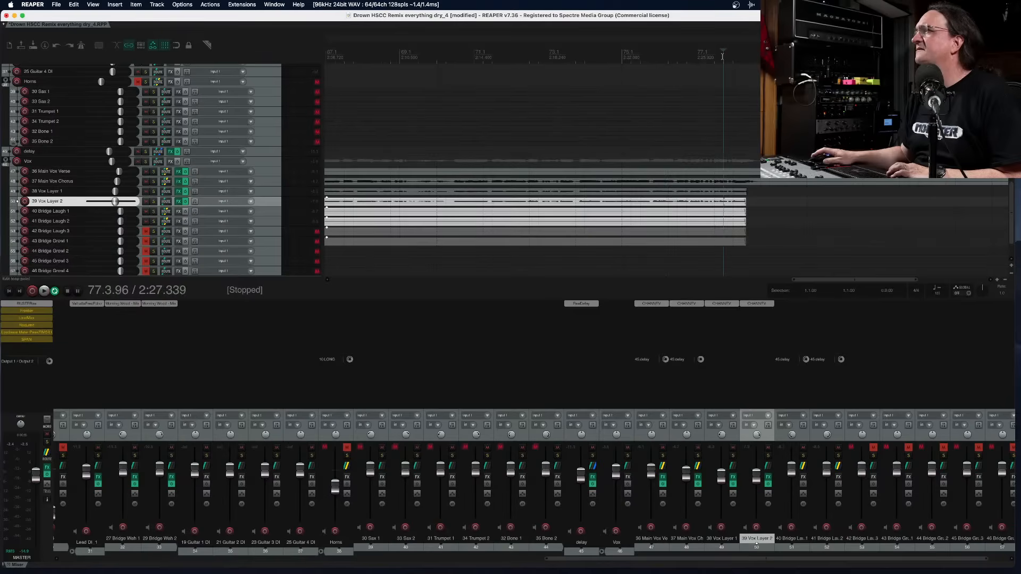
{"action": "scroll", "coordinate": [687, 134], "scroll_direction": "up", "scroll_amount": 1}
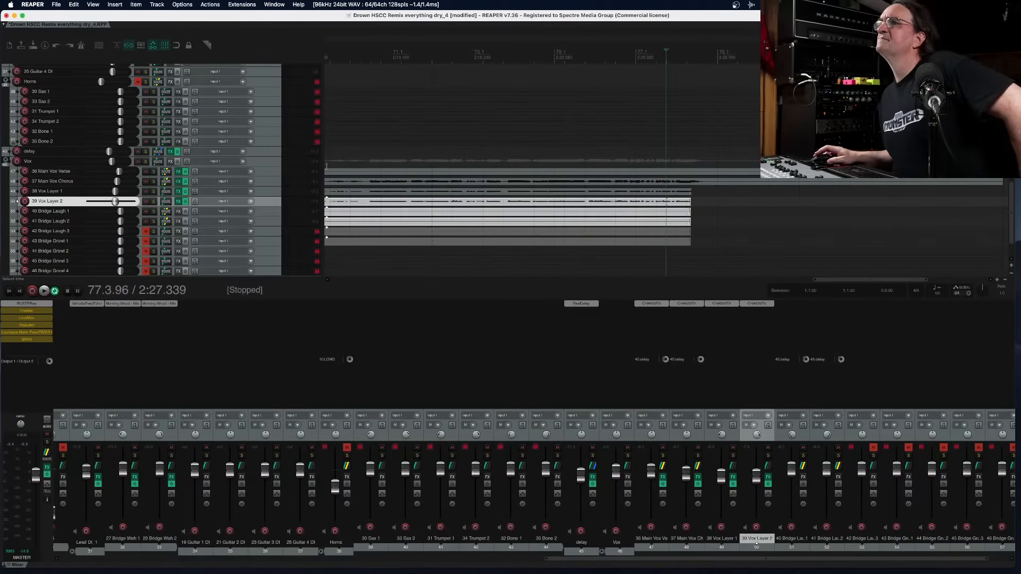
Compare the Main Vox Chorus, Vox Layer 1 and Vox Layer 2 tracks during the ending and mute the Main Vox Chorus delay send
{"action": "left_click", "coordinate": [266, 184]}
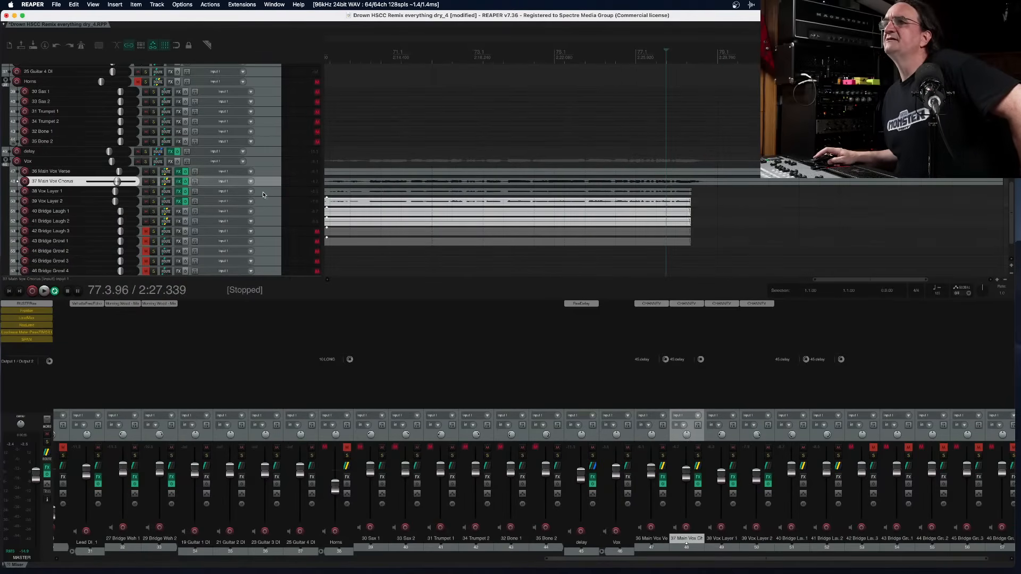
{"action": "left_click", "coordinate": [267, 192]}
{"action": "left_click", "coordinate": [267, 198]}
{"action": "left_click", "coordinate": [267, 191]}
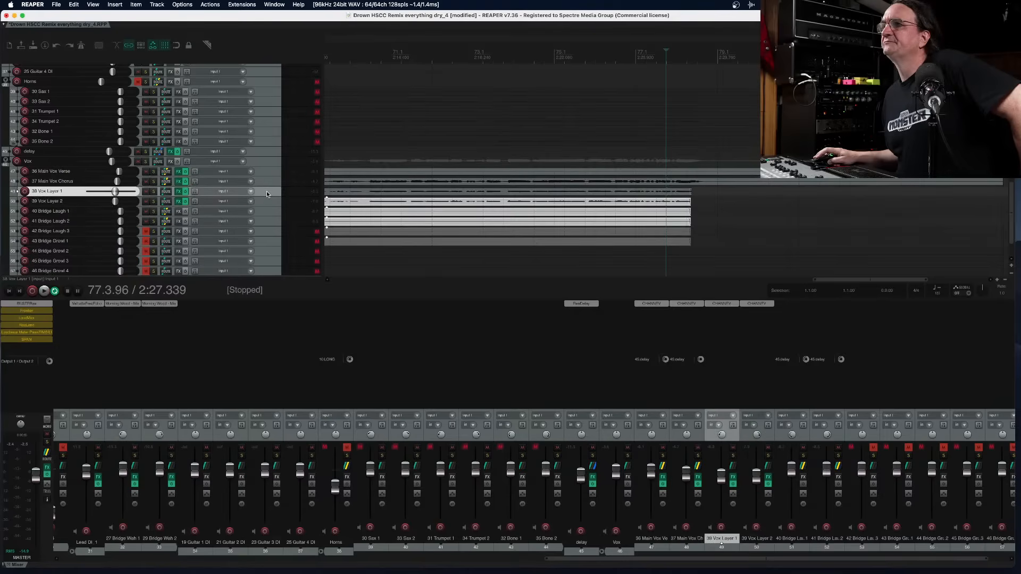
{"action": "left_click", "coordinate": [267, 202]}
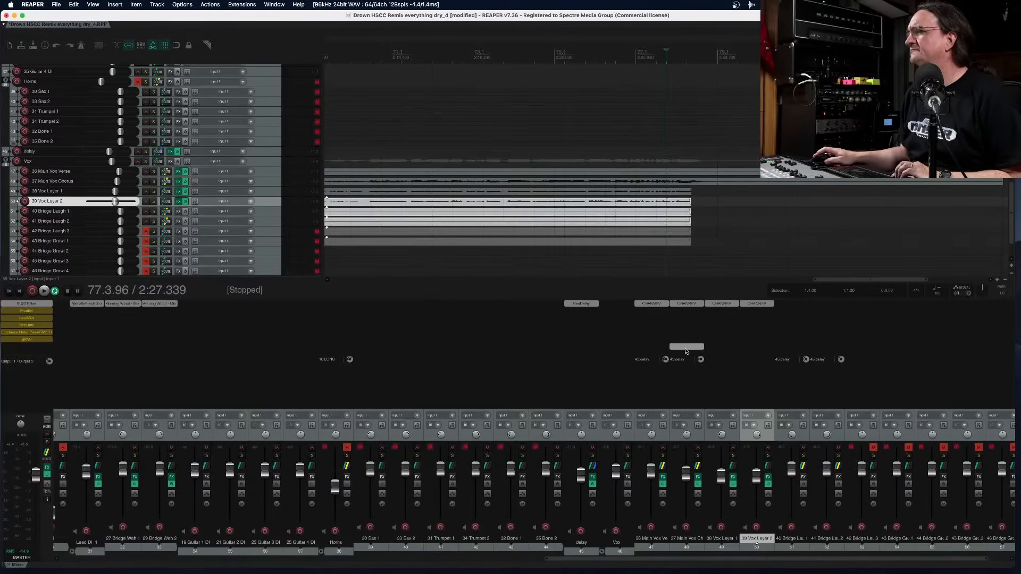
{"action": "key", "text": "space"}
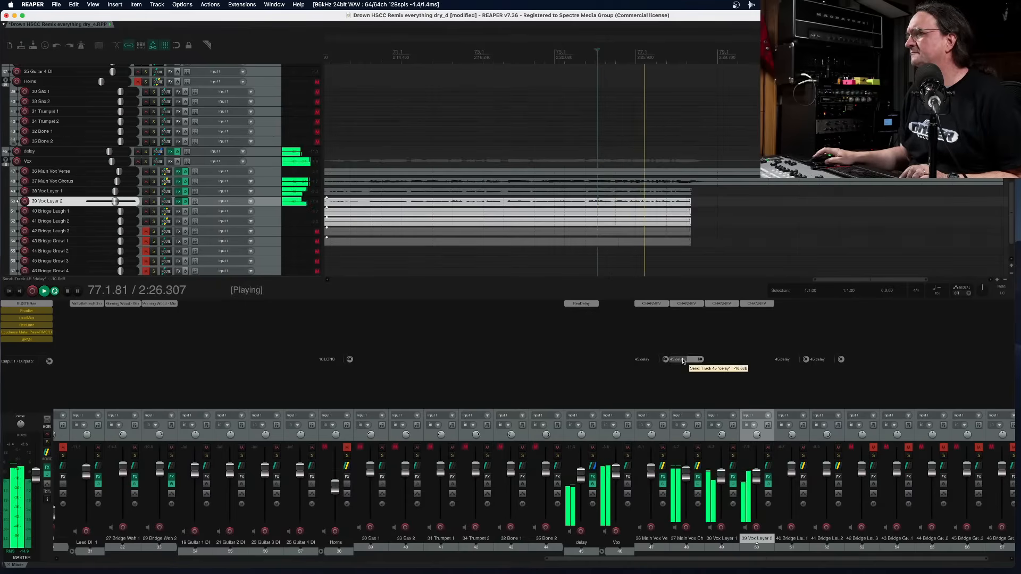
{"action": "left_click", "coordinate": [684, 361]}
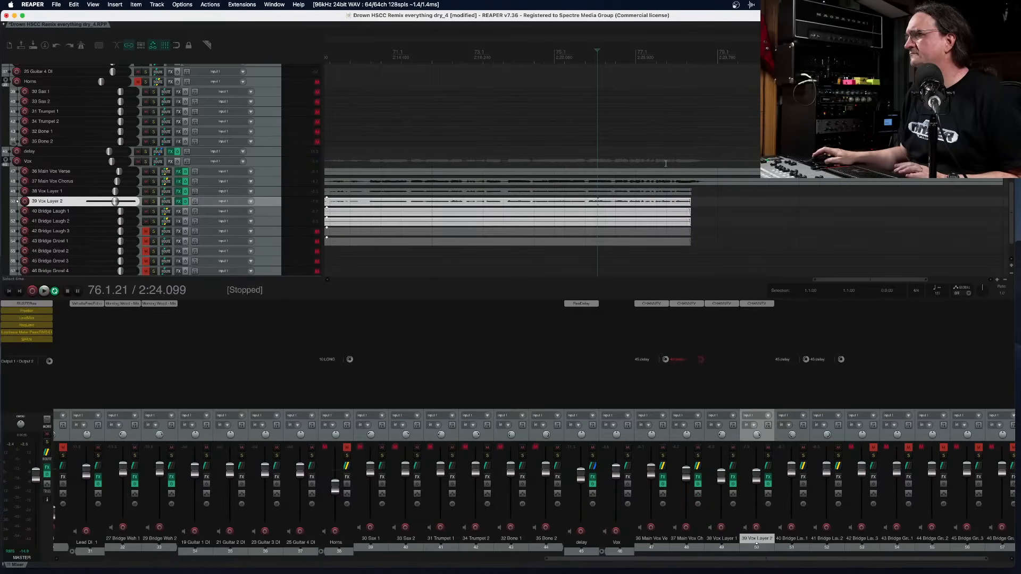
Extend the Vox Layer 1 item's end to about bar 78.3 and audition that track's ending in solo
{"action": "left_click", "coordinate": [690, 193]}
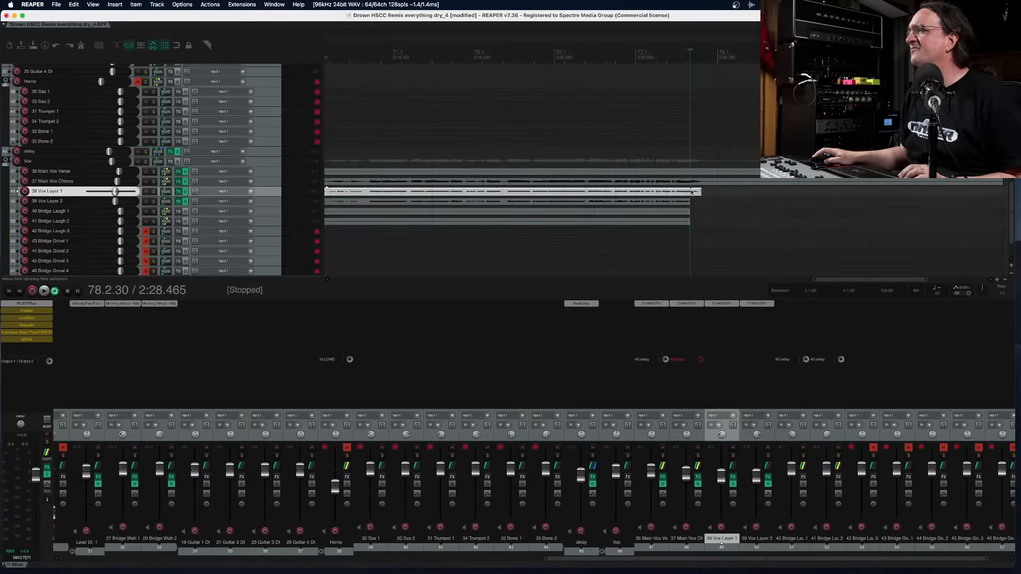
{"action": "left_click", "coordinate": [154, 192]}
{"action": "left_click", "coordinate": [669, 54]}
{"action": "key", "text": "space"}
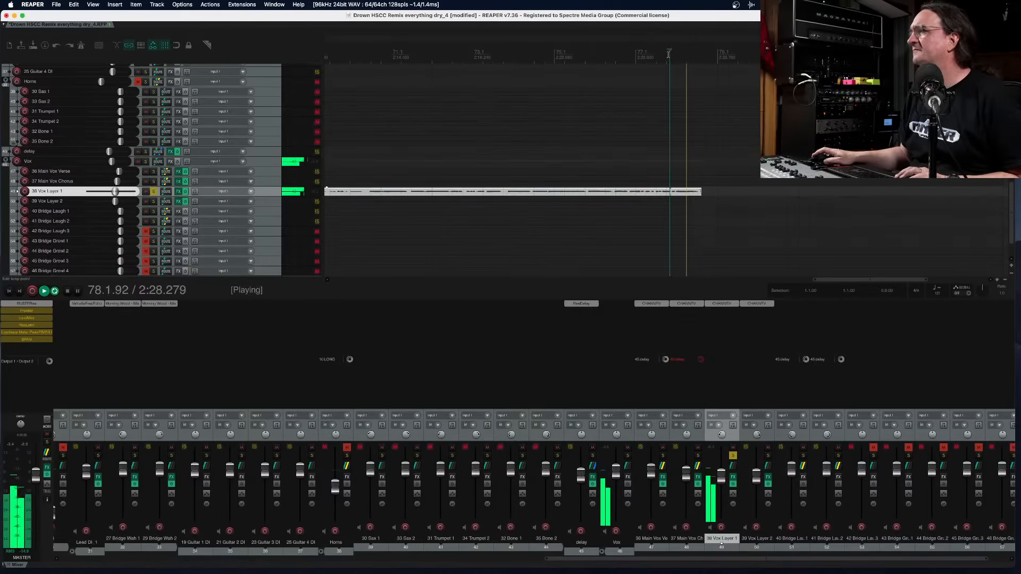
{"action": "key", "text": "space"}
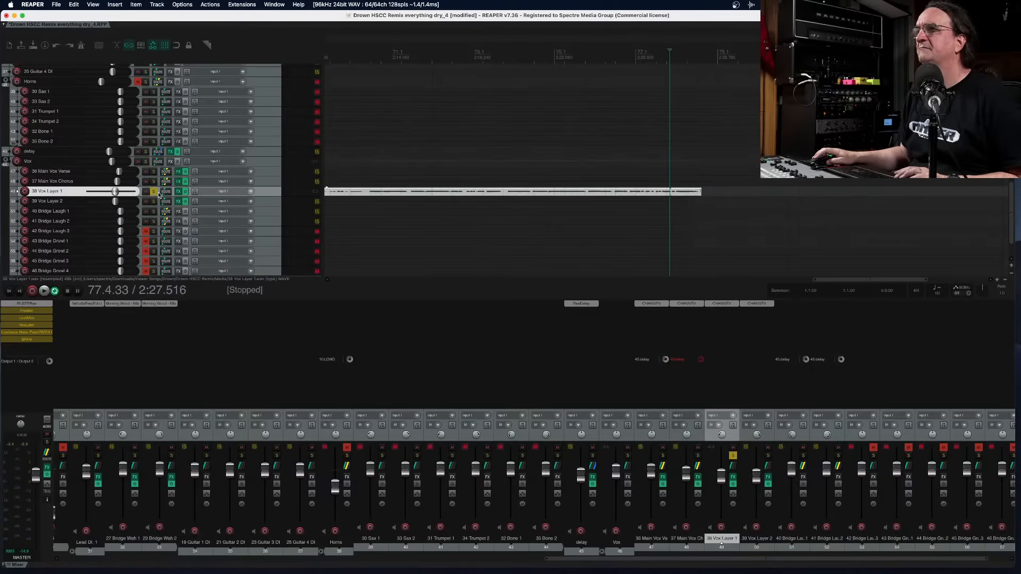
Switch the solo to Vox Layer 2, extend its item's end to about bar 78.4 while auditioning, and unsolo it
{"action": "left_click", "coordinate": [154, 191]}
{"action": "left_click", "coordinate": [153, 201]}
{"action": "key", "text": "space"}
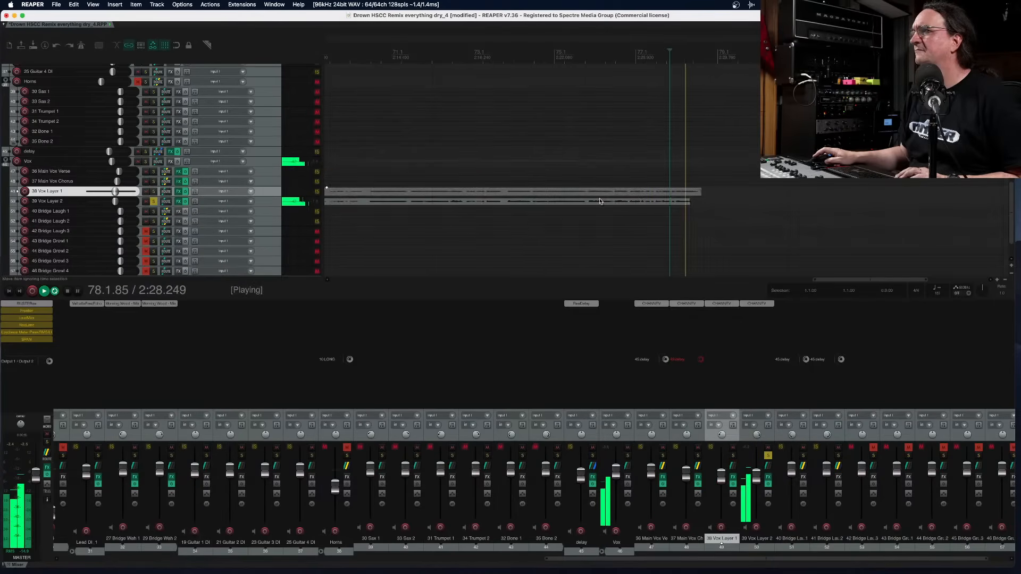
{"action": "key", "text": "space"}
{"action": "left_click_drag", "start_coordinate": [688, 202], "coordinate": [702, 202]}
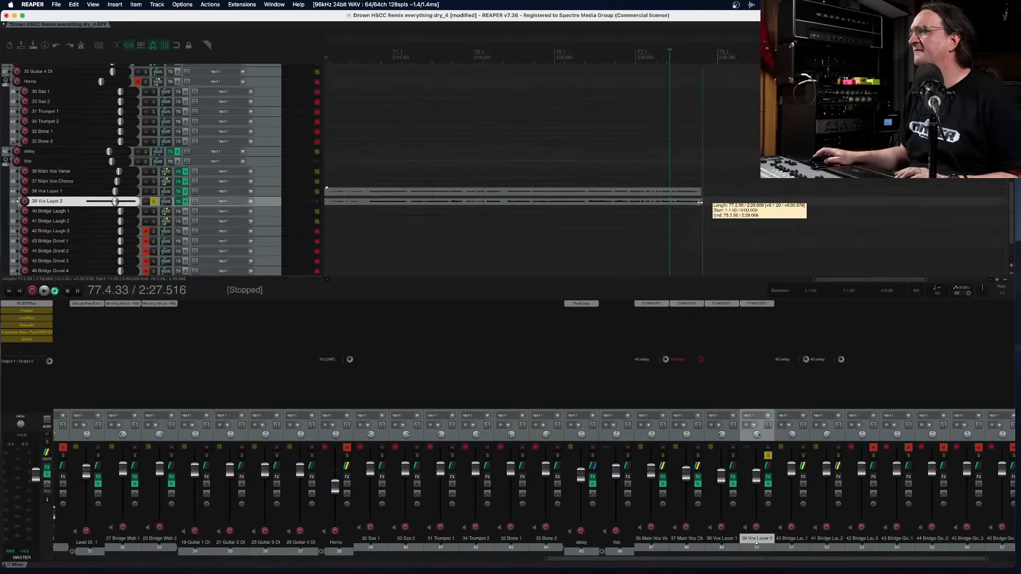
{"action": "key", "text": "space"}
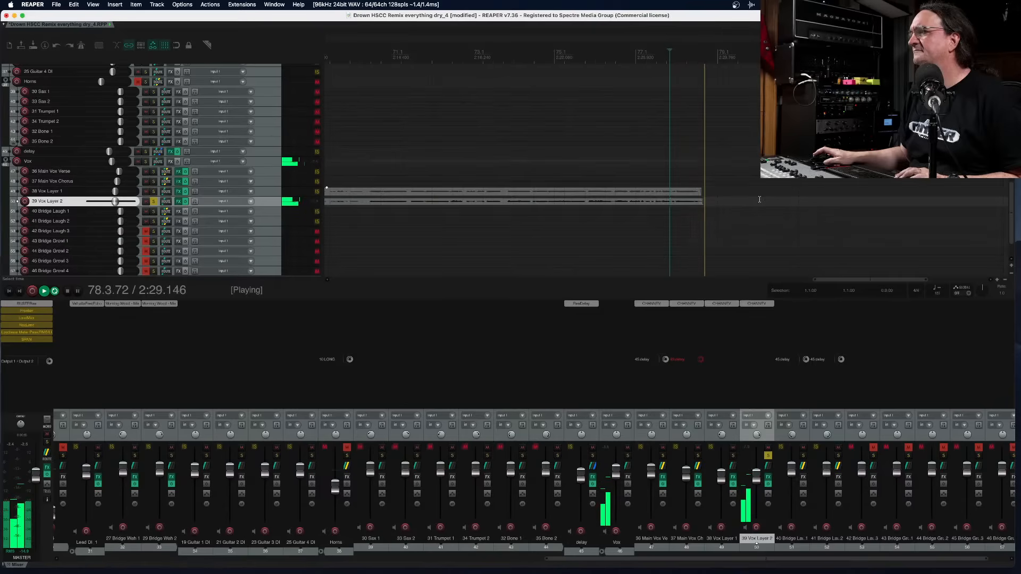
{"action": "left_click_drag", "start_coordinate": [700, 204], "coordinate": [706, 206]}
{"action": "key", "text": "space"}
{"action": "key", "text": "space"}
{"action": "left_click", "coordinate": [153, 201]}
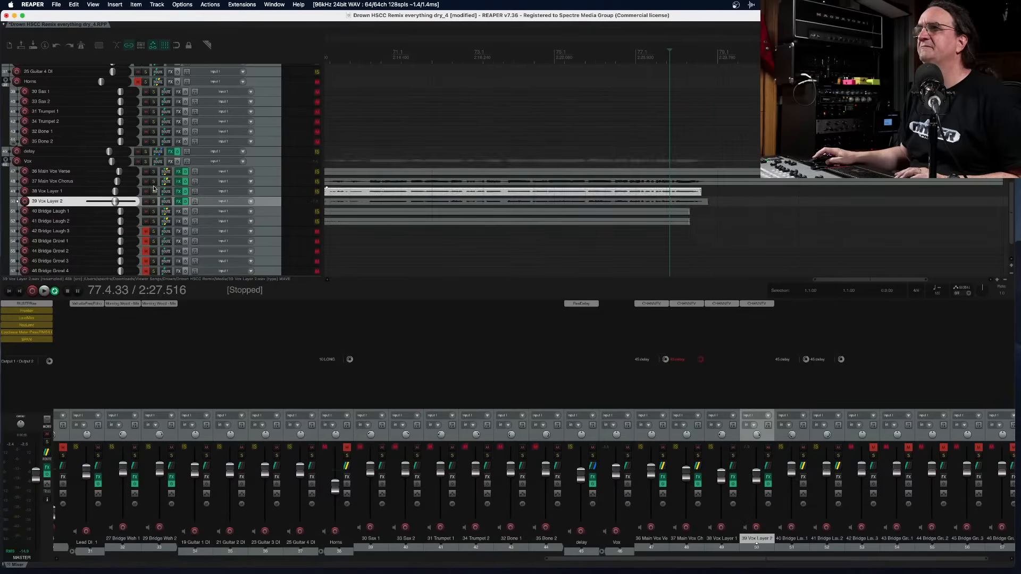
Solo Main Vox Chorus, audition its ending, and trim its item's end to about bar 78.3
{"action": "left_click", "coordinate": [154, 182]}
{"action": "key", "text": "space"}
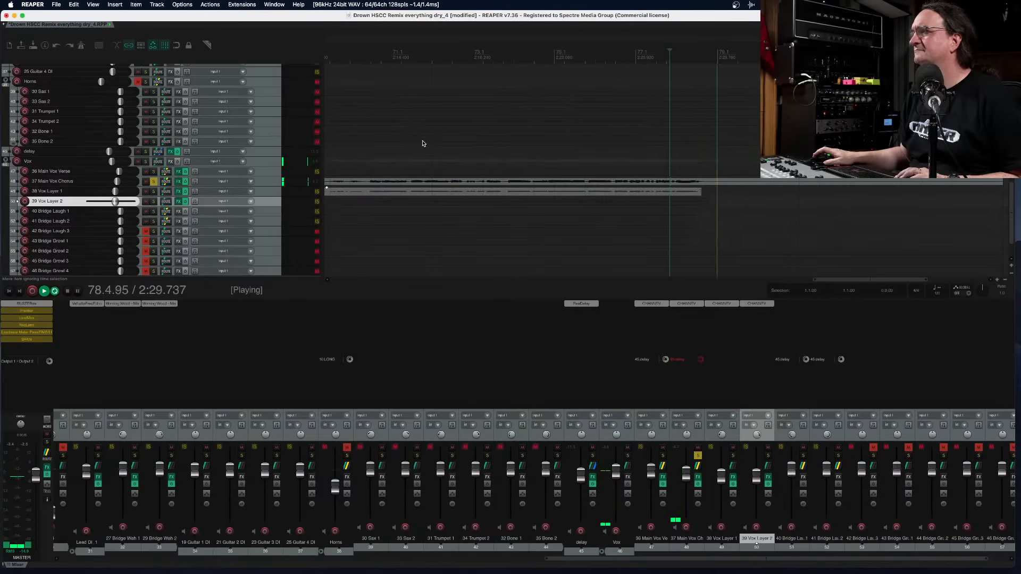
{"action": "key", "text": "space"}
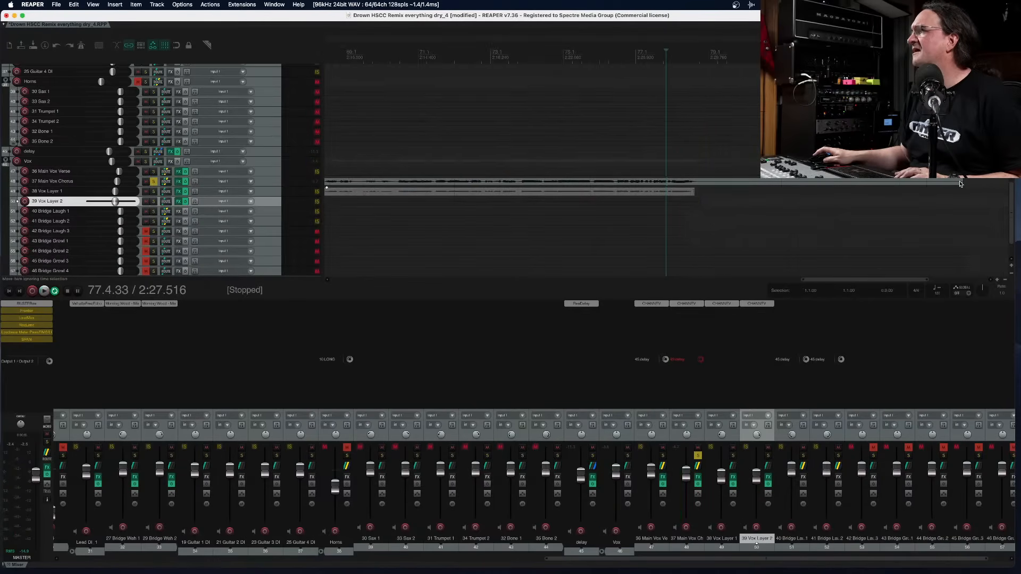
{"action": "left_click_drag", "start_coordinate": [960, 186], "coordinate": [691, 198]}
{"action": "key", "text": "space"}
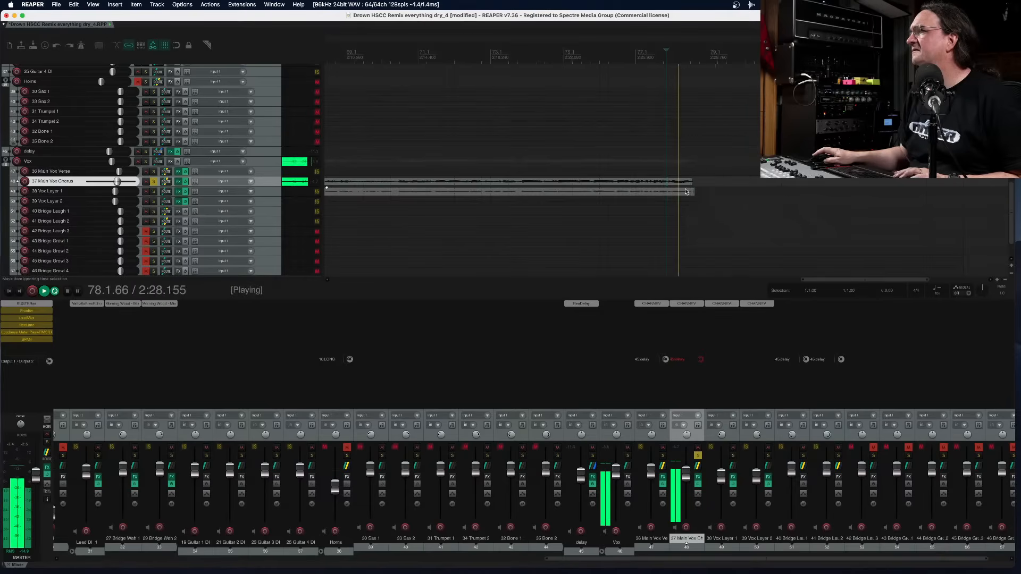
{"action": "scroll", "coordinate": [653, 183], "scroll_direction": "up", "scroll_amount": 5}
{"action": "key", "text": "space"}
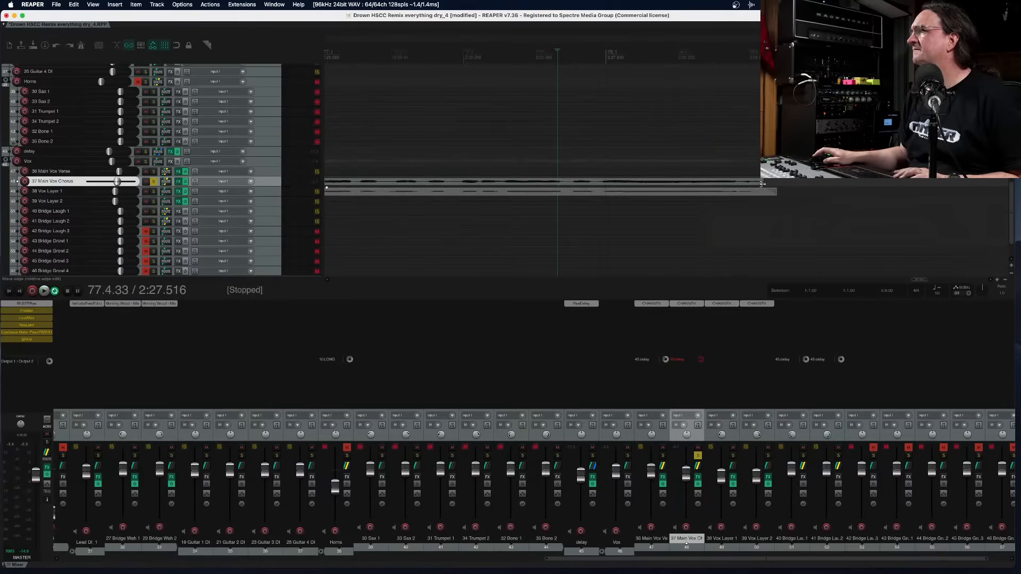
Fine-tune the Main Vox Chorus item's end around bar 78.3 while auditioning, and unsolo the track
{"action": "left_click_drag", "start_coordinate": [763, 184], "coordinate": [738, 183]}
{"action": "key", "text": "space"}
{"action": "key", "text": "space"}
{"action": "left_click_drag", "start_coordinate": [774, 185], "coordinate": [766, 181]}
{"action": "key", "text": "space"}
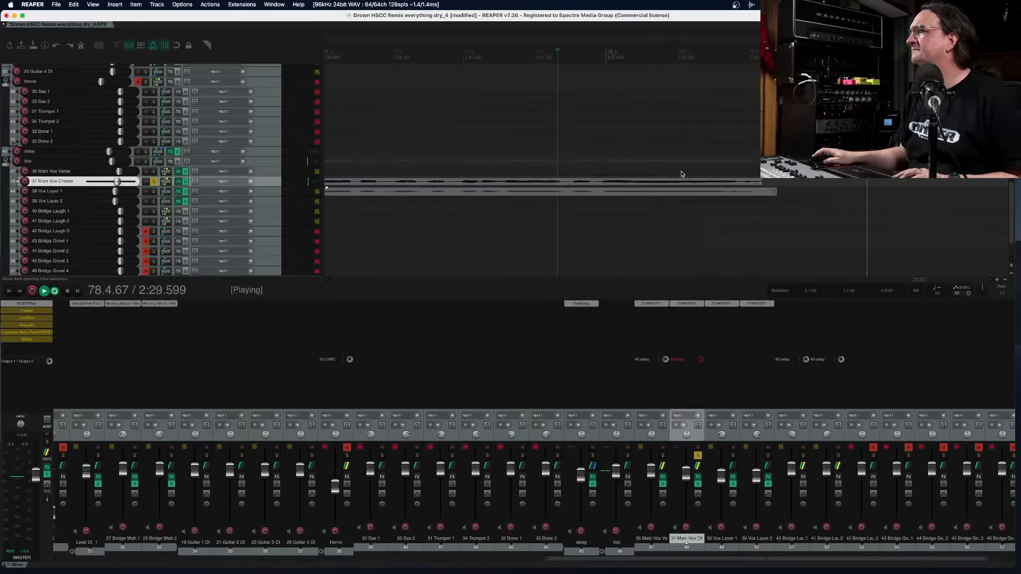
{"action": "key", "text": "space"}
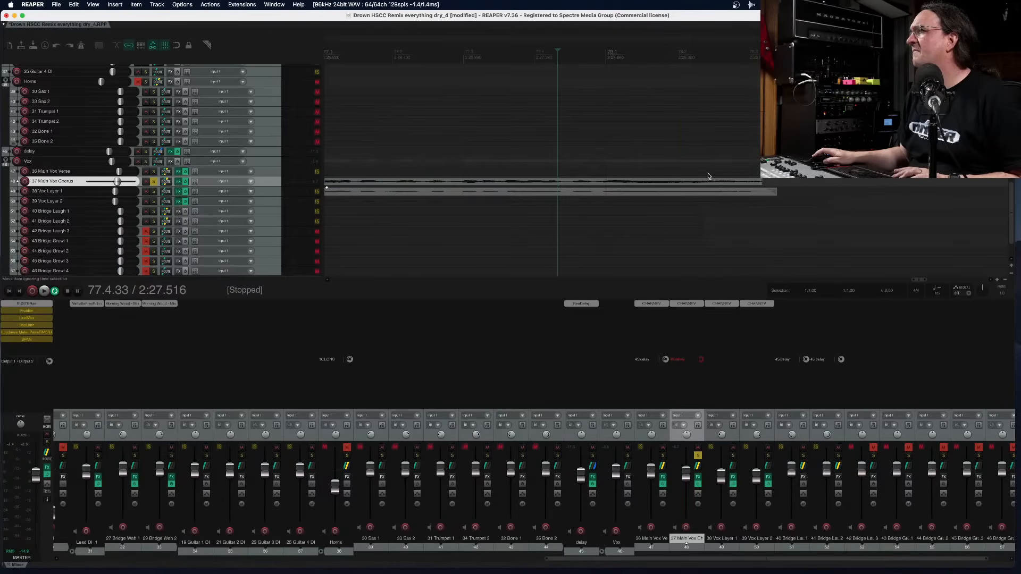
{"action": "left_click", "coordinate": [154, 181]}
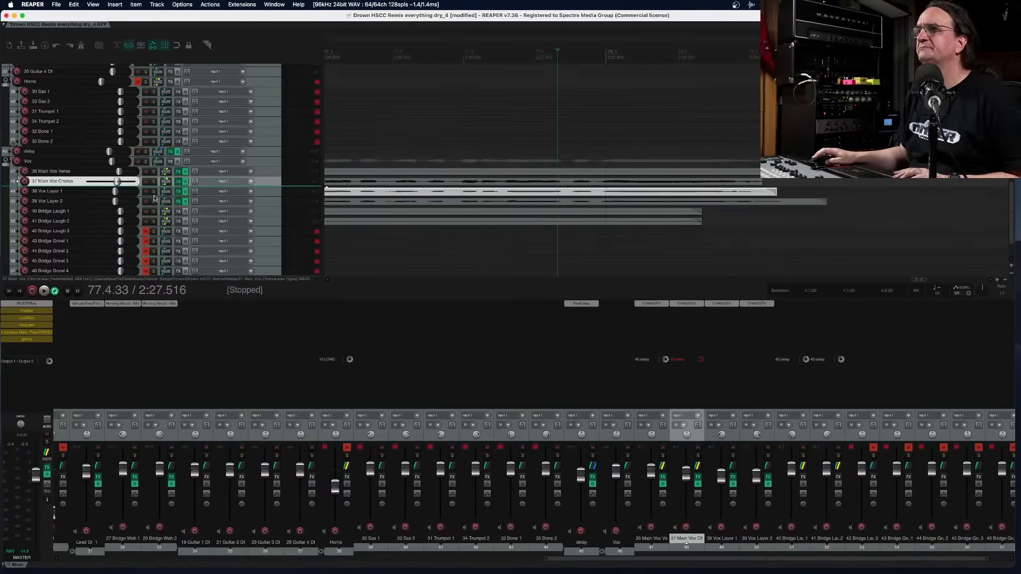
Turn on snapping and split the Main Vox Chorus and Vox Layer 2 items at bar 78.1
{"action": "left_click", "coordinate": [604, 71]}
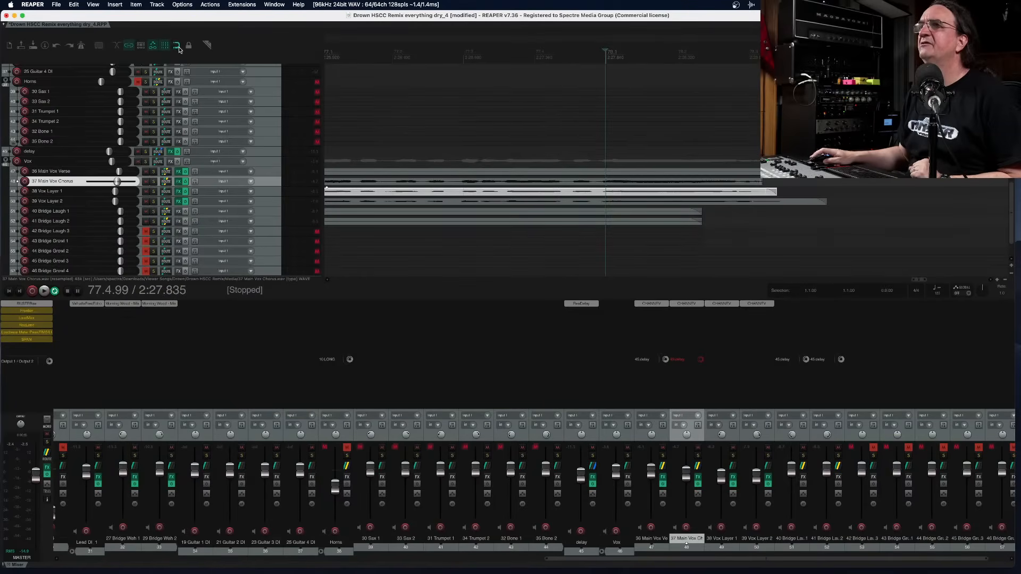
{"action": "scroll", "coordinate": [626, 168], "scroll_direction": "up", "scroll_amount": 3}
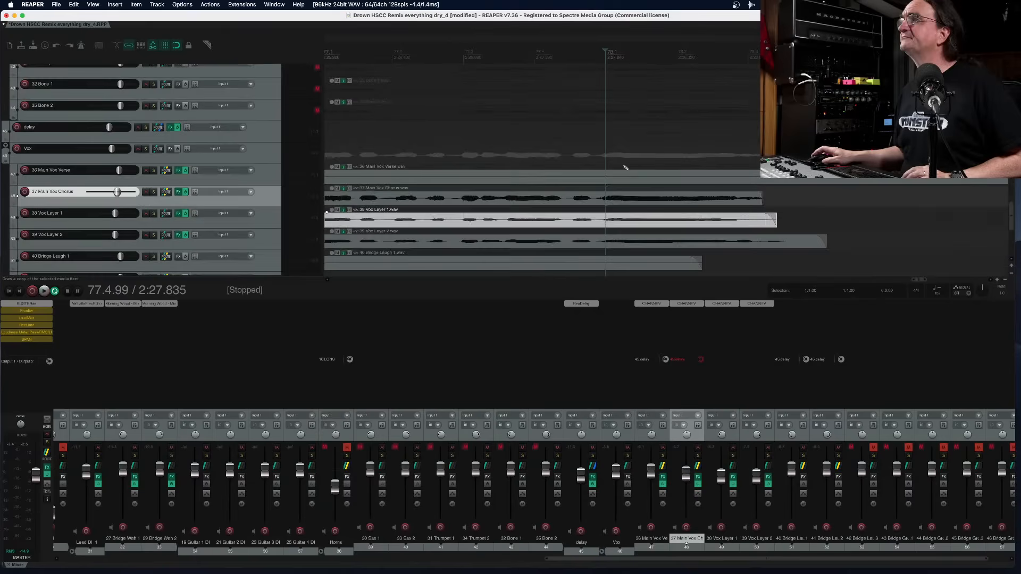
{"action": "left_click", "coordinate": [613, 199]}
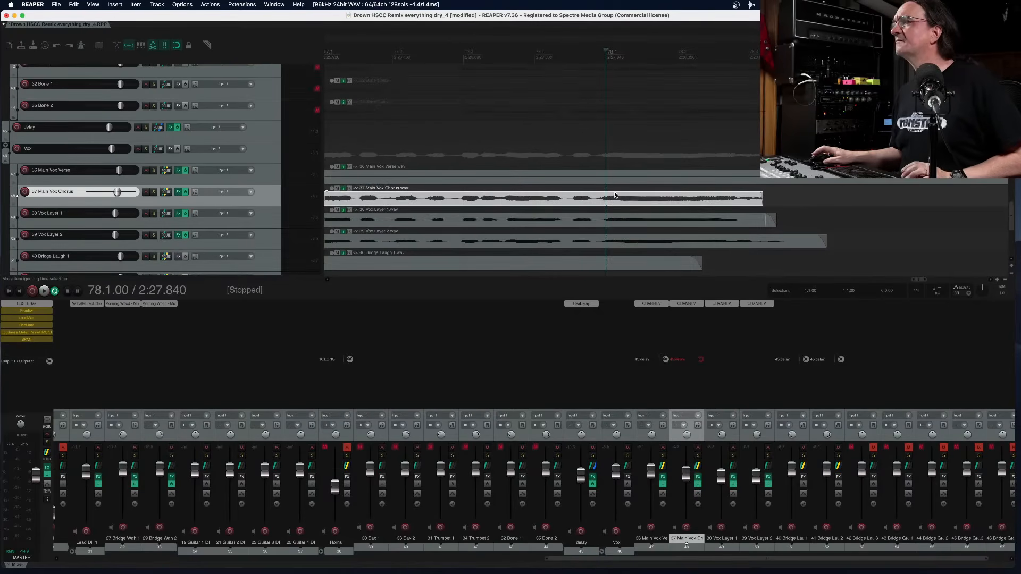
{"action": "key", "text": "s"}
{"action": "key", "text": "s"}
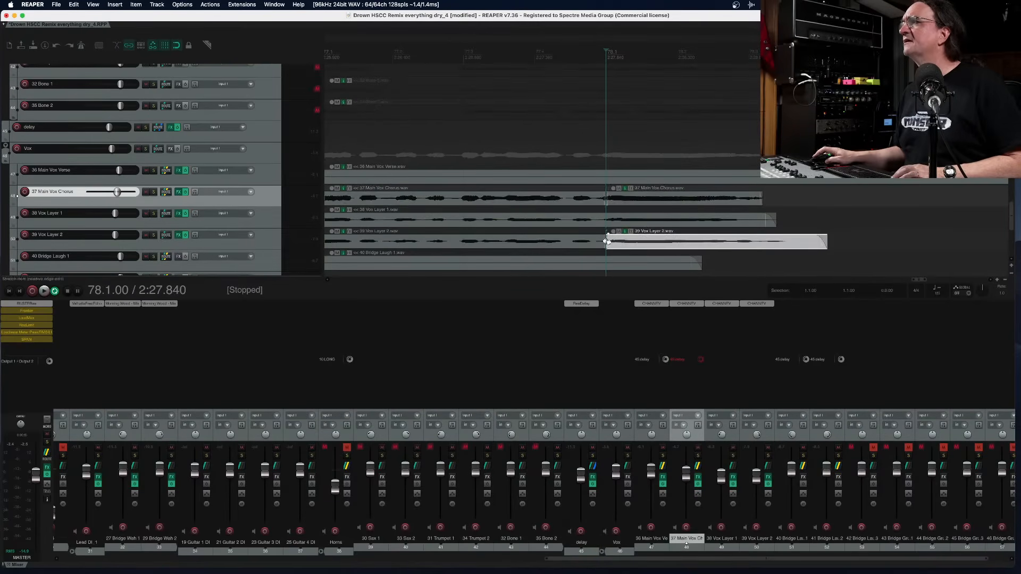
Swap the split-off tails between the Main Vox Chorus and Vox Layer 2 tracks, keeping both starting at bar 78.1, and solo Main Vox Chorus
{"action": "left_click", "coordinate": [697, 201]}
{"action": "left_click_drag", "start_coordinate": [698, 201], "coordinate": [898, 200]}
{"action": "left_click", "coordinate": [823, 246]}
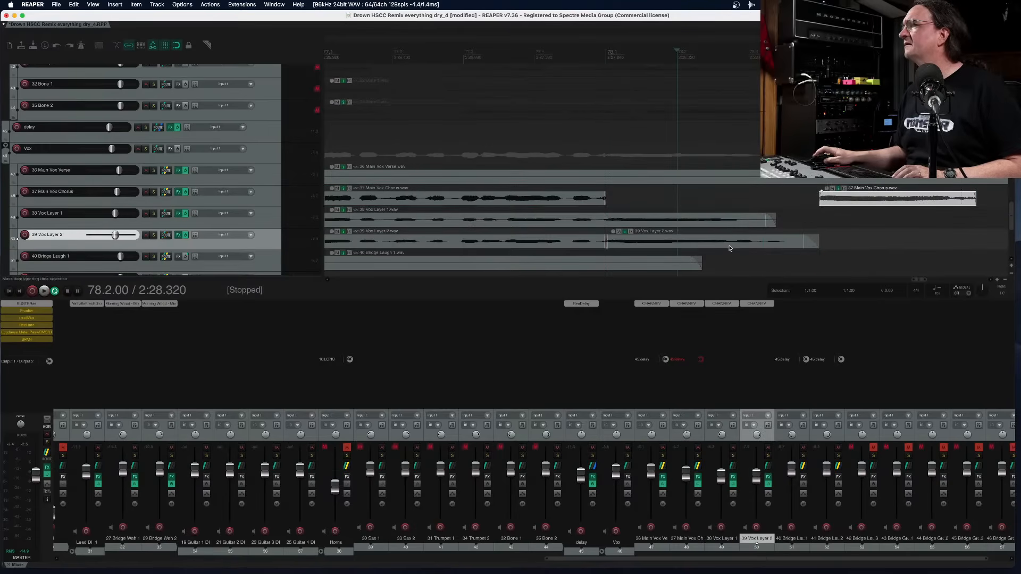
{"action": "left_click_drag", "start_coordinate": [826, 246], "coordinate": [645, 243]}
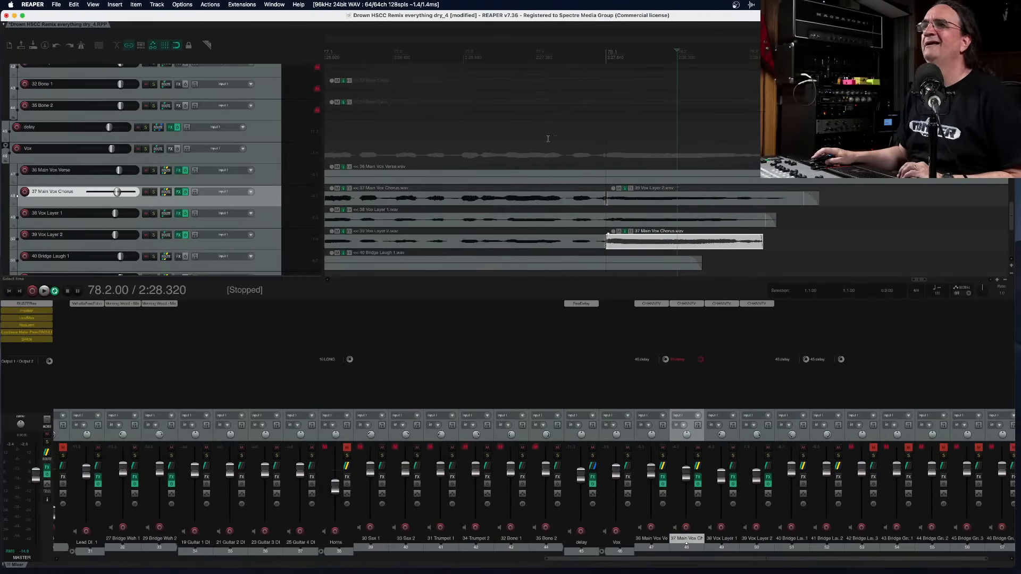
{"action": "left_click", "coordinate": [153, 192]}
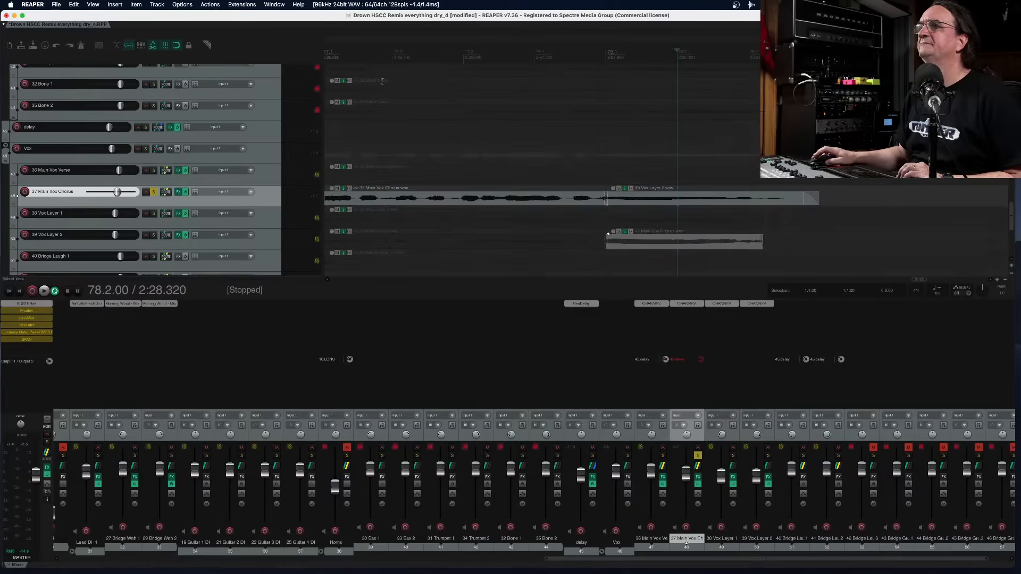
Audition the swapped tail on the soloed Main Vox Chorus from bar 77.2 and unsolo the track
{"action": "left_click", "coordinate": [392, 53]}
{"action": "key", "text": "space"}
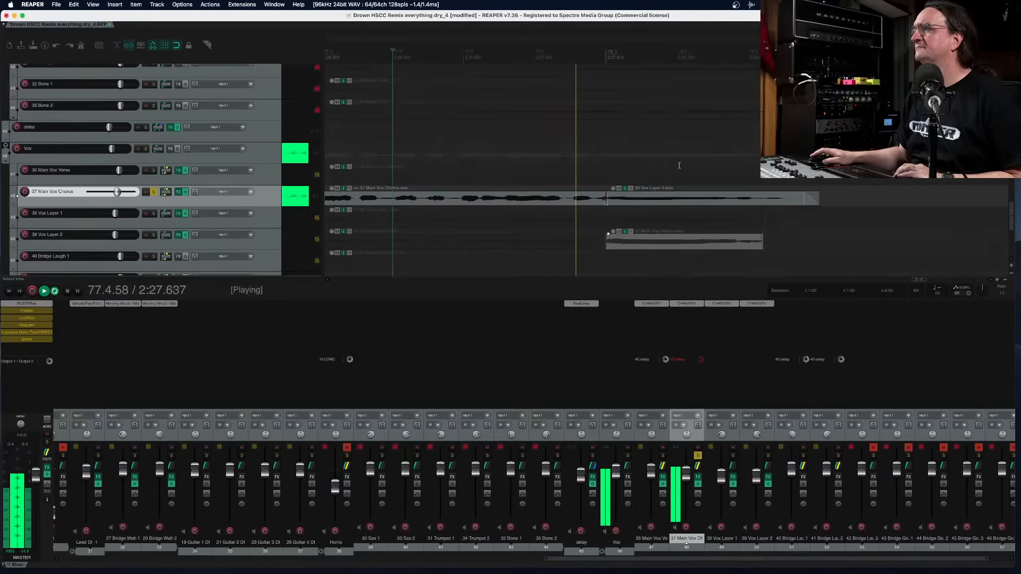
{"action": "key", "text": "space"}
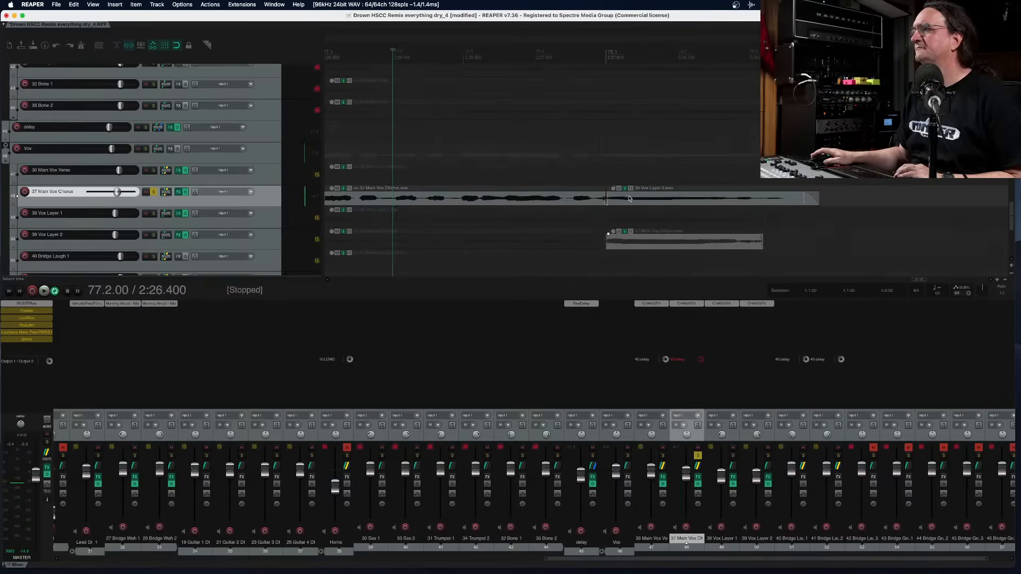
{"action": "left_click", "coordinate": [153, 192]}
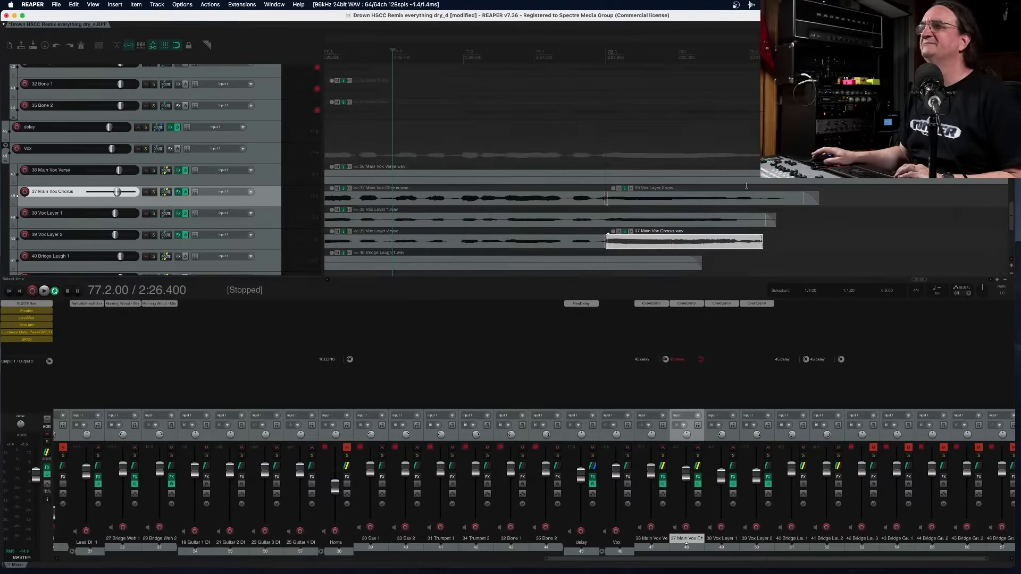
Trim the end of the Vox Layer 1 item to match the Vox Layer 2 tail and audition the vocals from bar 76.2
{"action": "left_click_drag", "start_coordinate": [774, 223], "coordinate": [748, 244]}
{"action": "scroll", "coordinate": [748, 244], "scroll_direction": "down", "scroll_amount": 3}
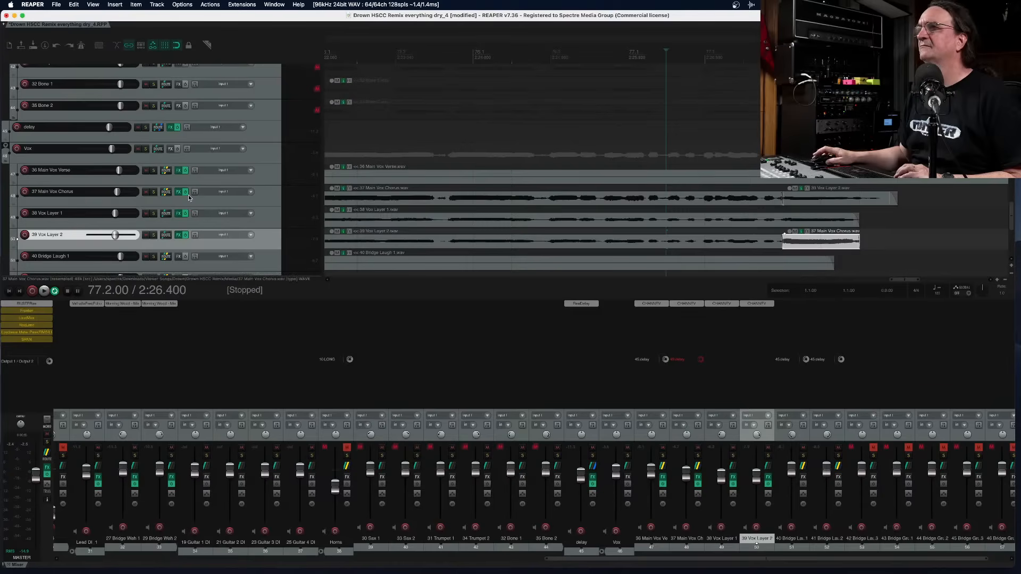
{"action": "left_click", "coordinate": [512, 56]}
{"action": "key", "text": "space"}
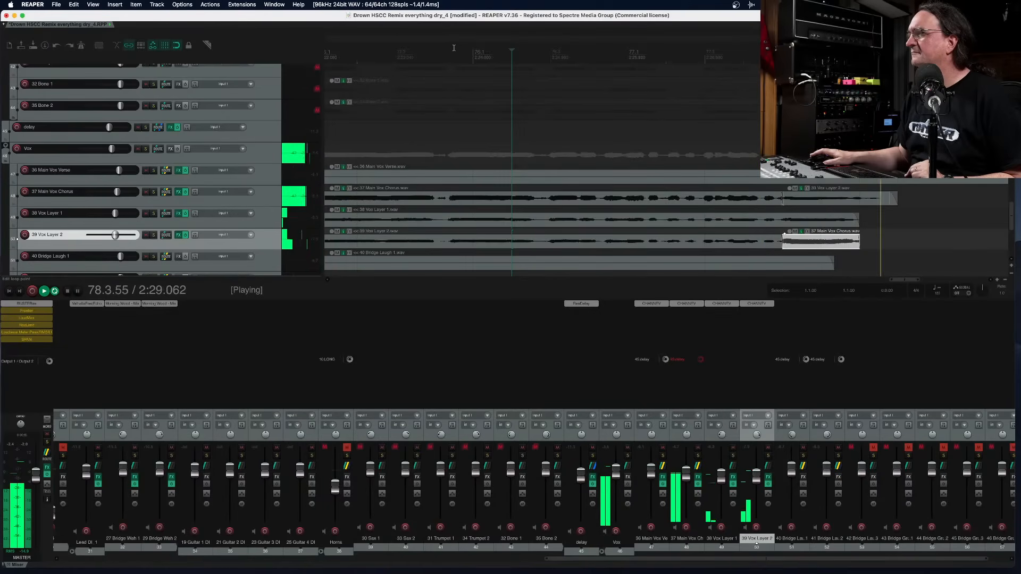
{"action": "key", "text": "space"}
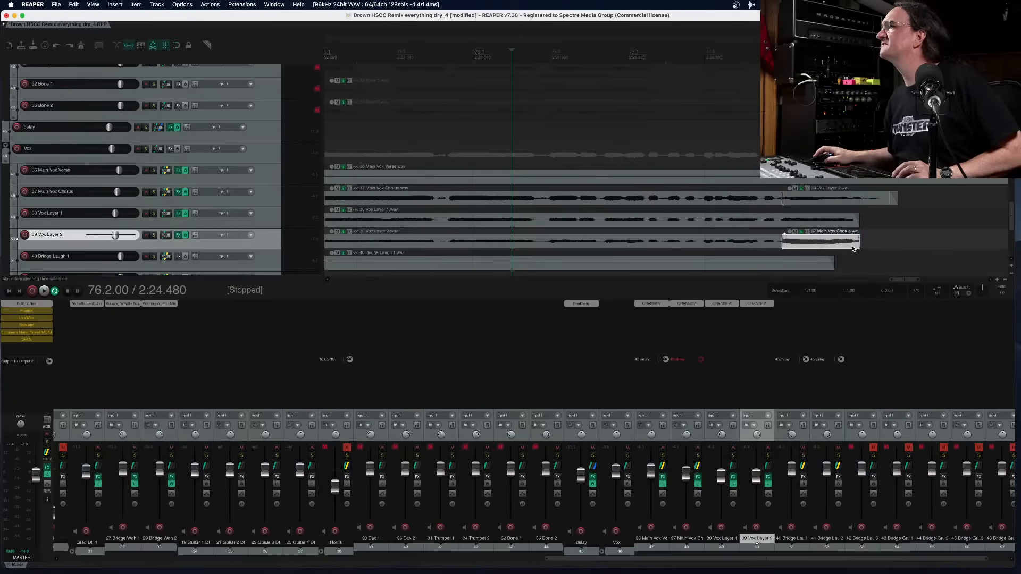
With snapping off, shorten the ends of the Vox Layer 1 item and the Vox Layer 2 tail to about bar 78.2.6 and audition the ending
{"action": "mouse_move", "coordinate": [857, 247]}
{"action": "left_mouse_down"}
{"action": "mouse_move", "coordinate": [850, 227]}
{"action": "mouse_move", "coordinate": [845, 243]}
{"action": "left_mouse_up"}
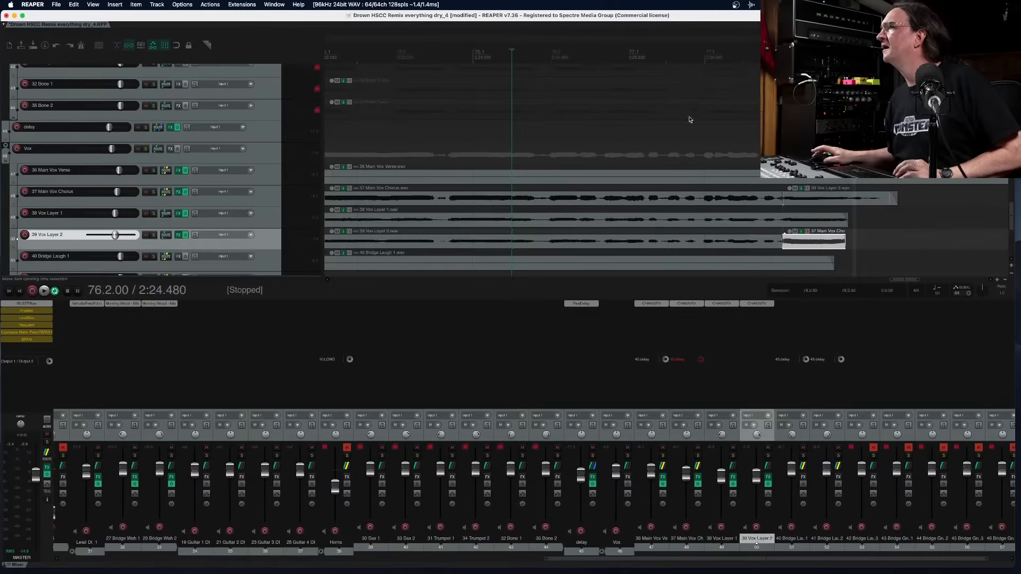
{"action": "left_click", "coordinate": [612, 56]}
{"action": "key", "text": "space"}
{"action": "scroll", "coordinate": [730, 75], "scroll_direction": "down", "scroll_amount": 3}
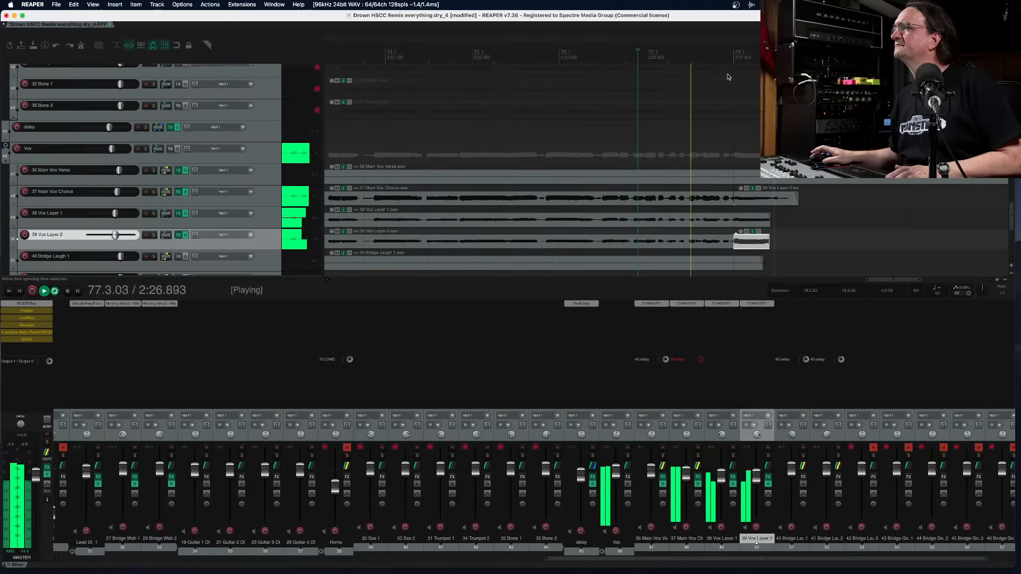
{"action": "scroll", "coordinate": [702, 79], "scroll_direction": "up", "scroll_amount": 5}
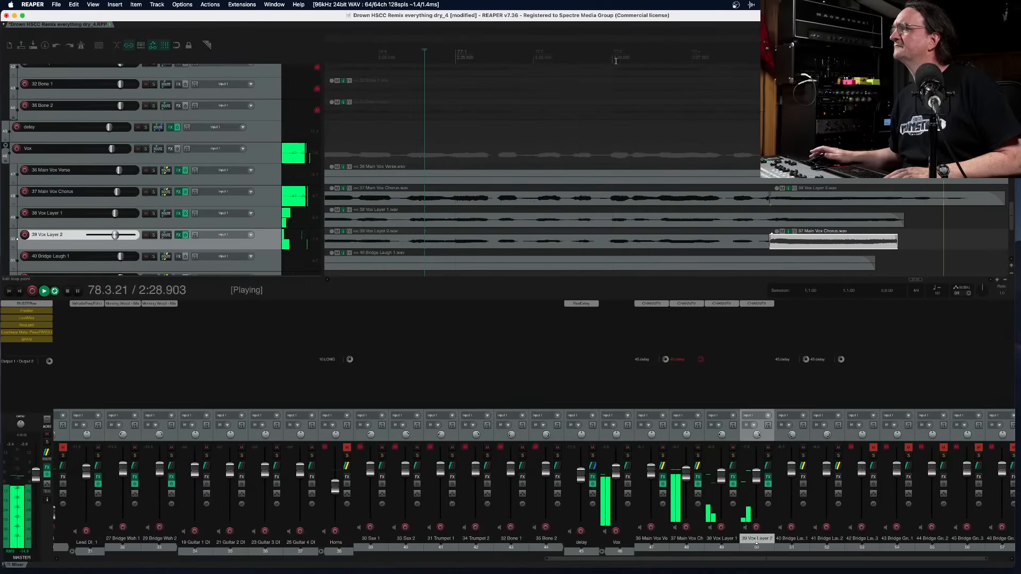
{"action": "key", "text": "space"}
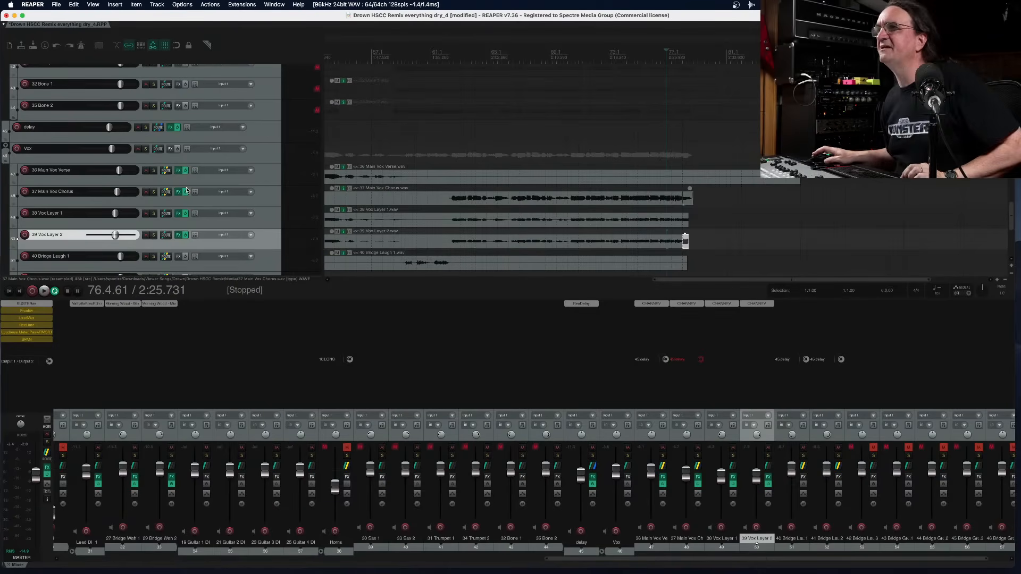
Select the Main Vox Chorus track and unmute its send to the delay track
{"action": "left_click", "coordinate": [268, 198]}
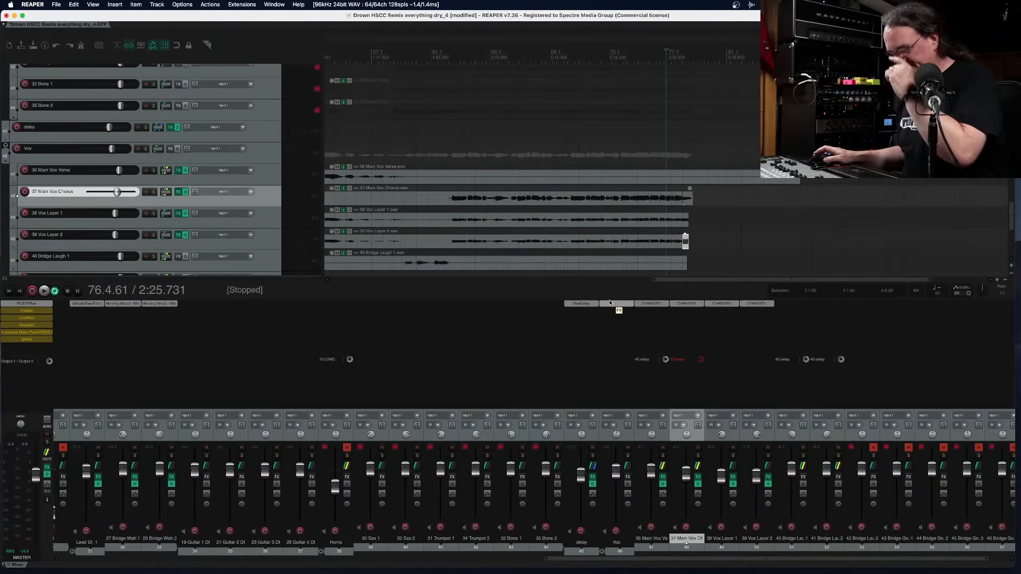
{"action": "left_click", "coordinate": [678, 364], "text": "shift"}
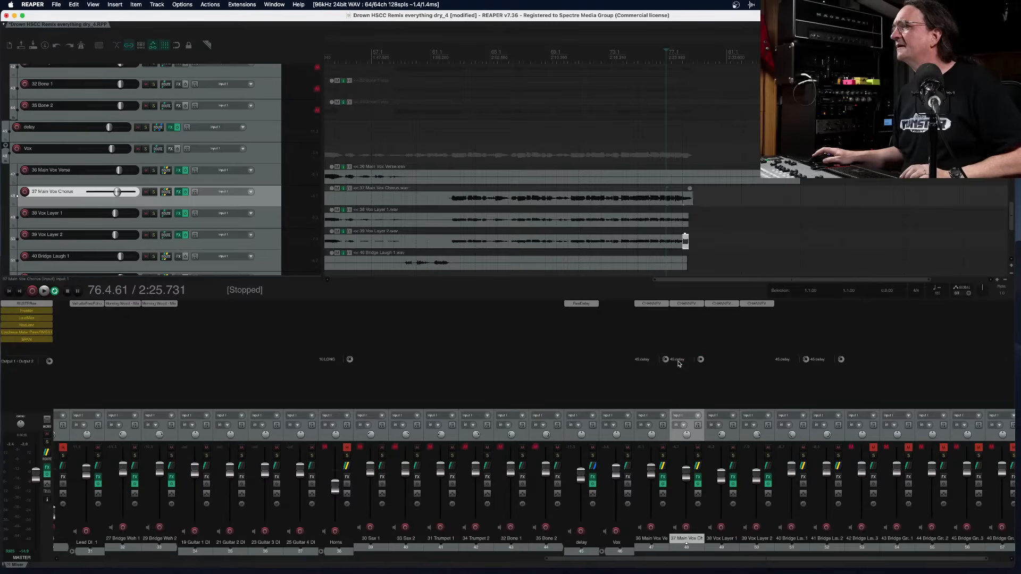
Set Main Vox Chorus automation to Write and try to record muting its delay send during playback of the final note
{"action": "left_click", "coordinate": [699, 494]}
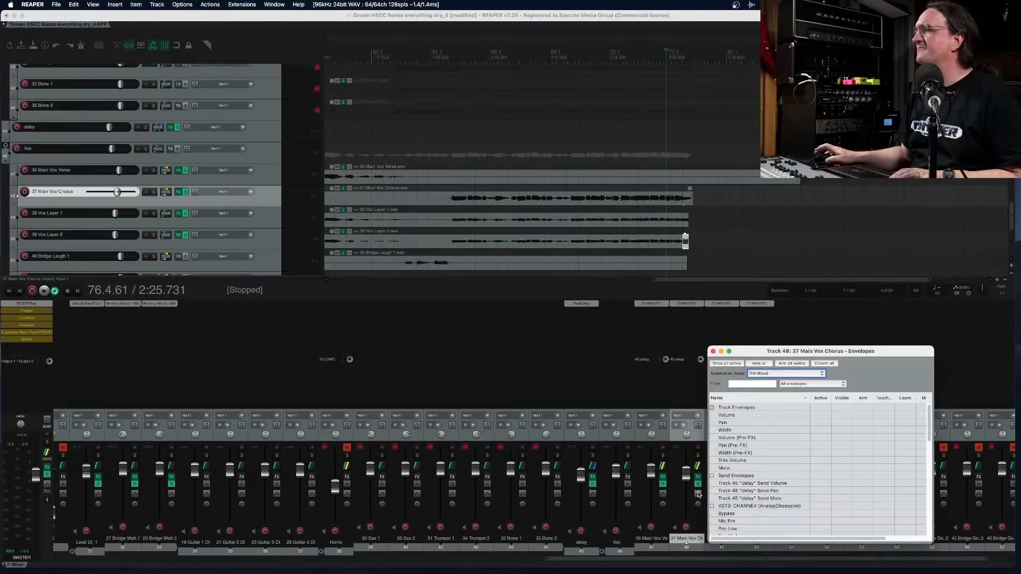
{"action": "left_click", "coordinate": [765, 374]}
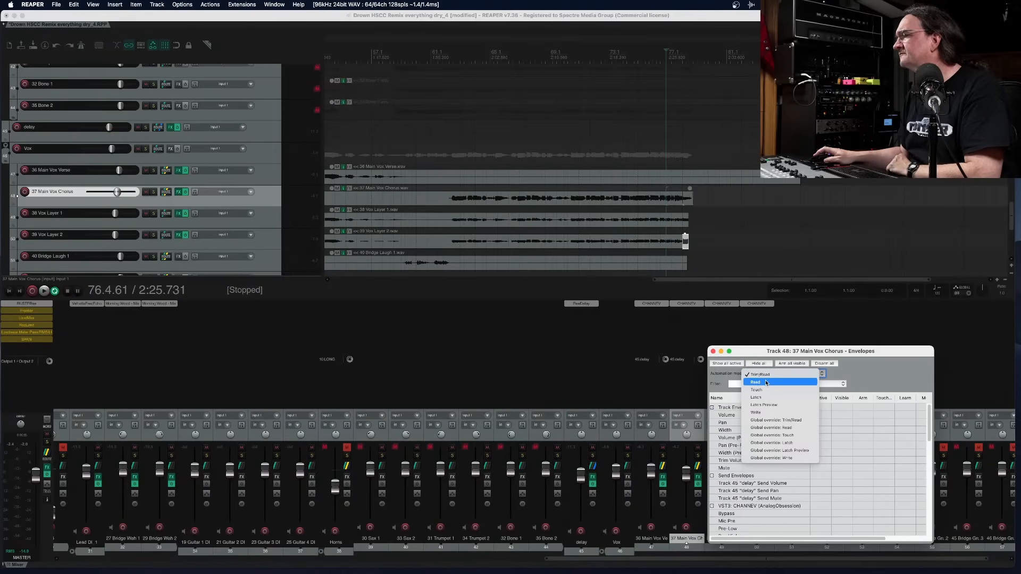
{"action": "left_click", "coordinate": [765, 413]}
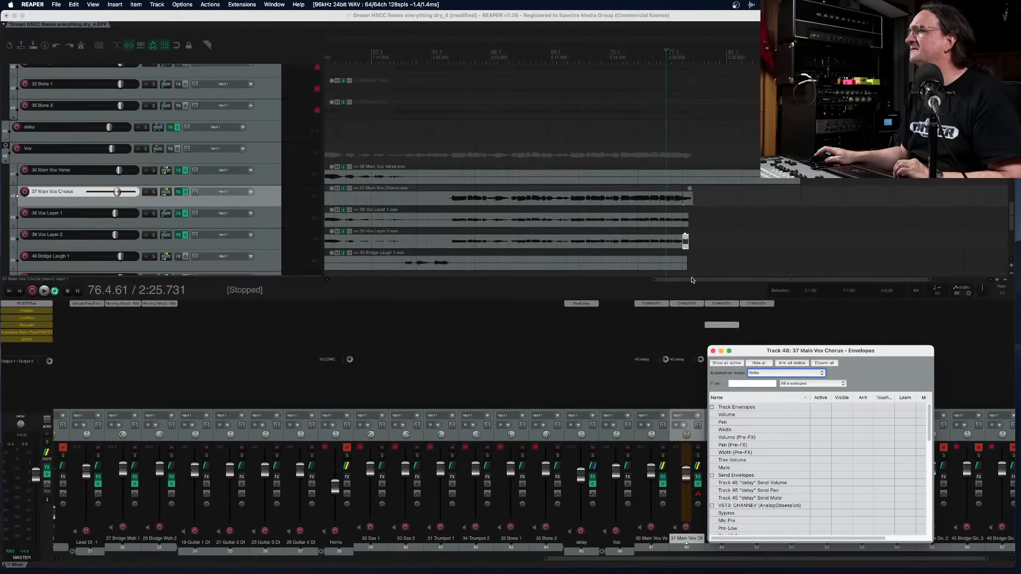
{"action": "left_click", "coordinate": [654, 79]}
{"action": "key", "text": "space"}
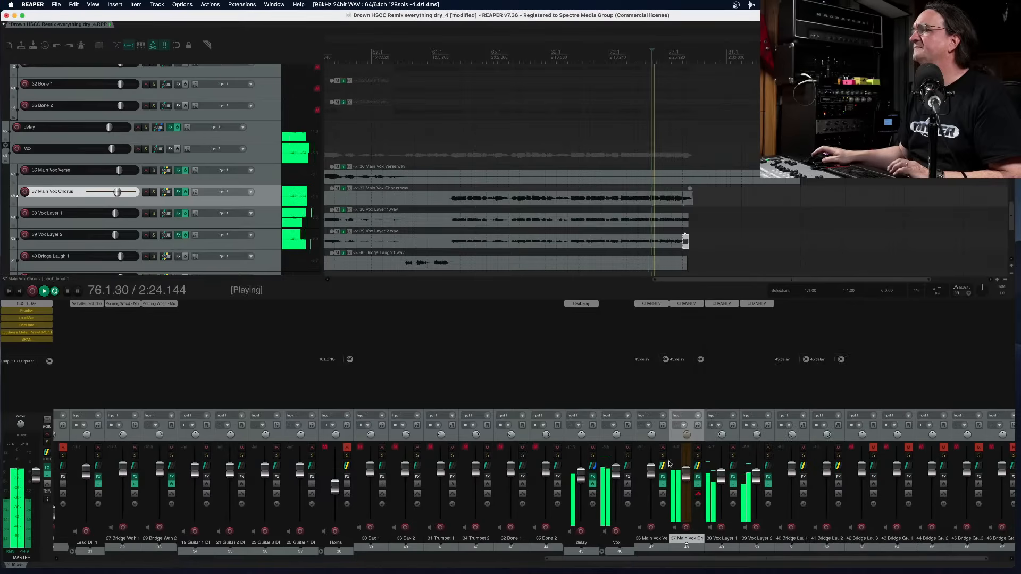
{"action": "left_click", "coordinate": [677, 362]}
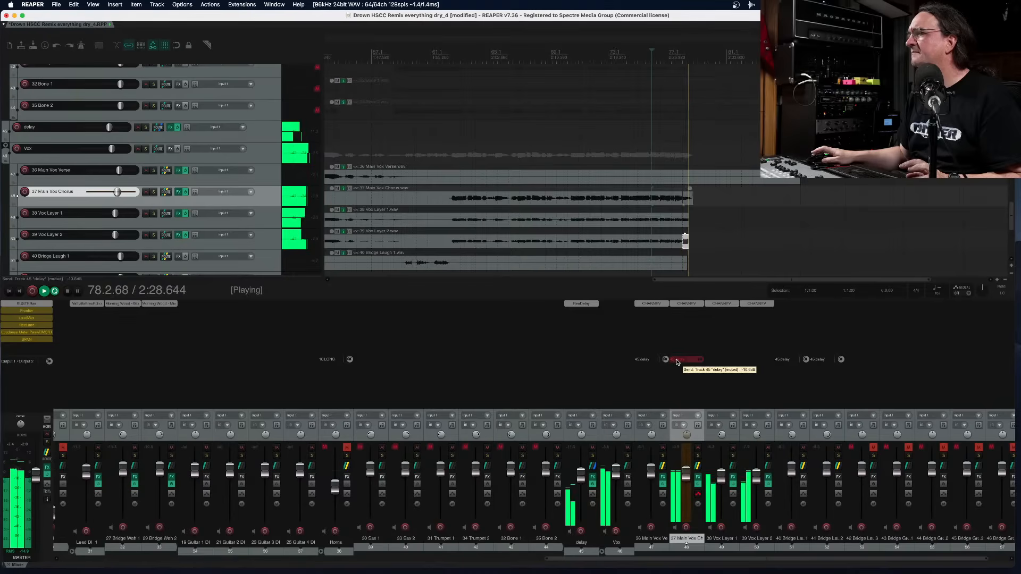
{"action": "key", "text": "space"}
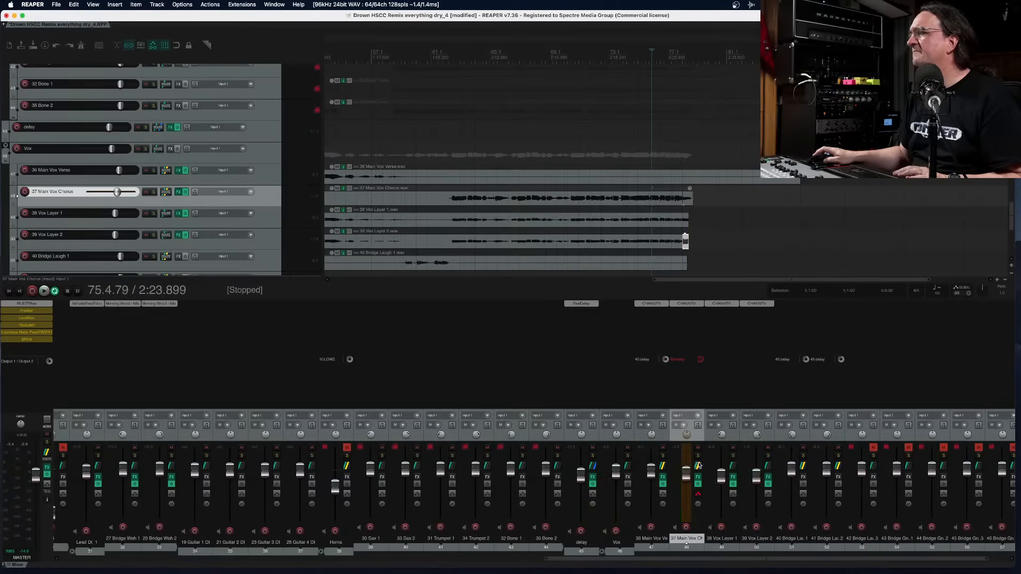
Return Main Vox Chorus automation to Trim/Read and play back the ending to check the delay send's mute
{"action": "left_click", "coordinate": [699, 495]}
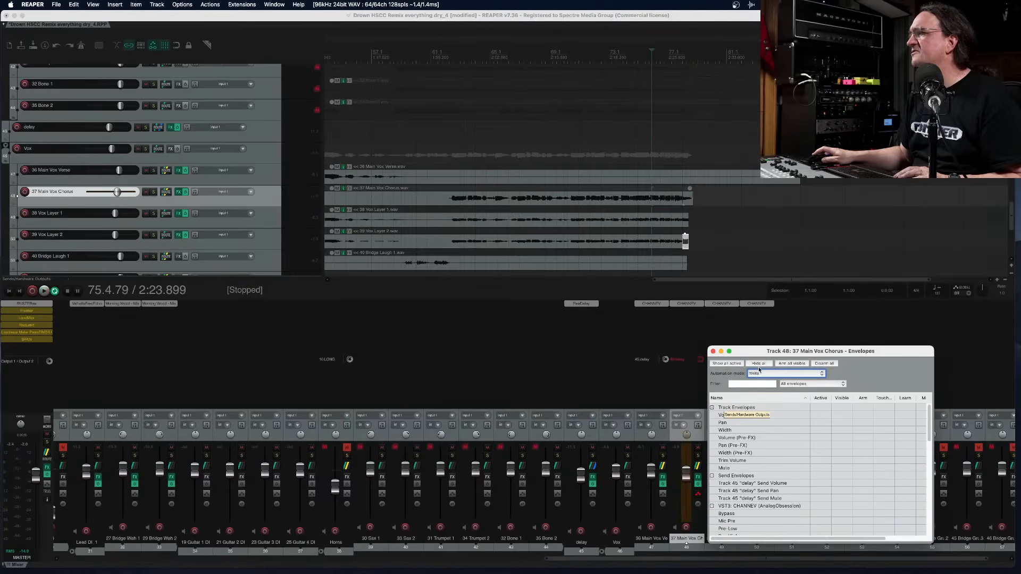
{"action": "left_click", "coordinate": [759, 372]}
{"action": "left_click", "coordinate": [760, 337]}
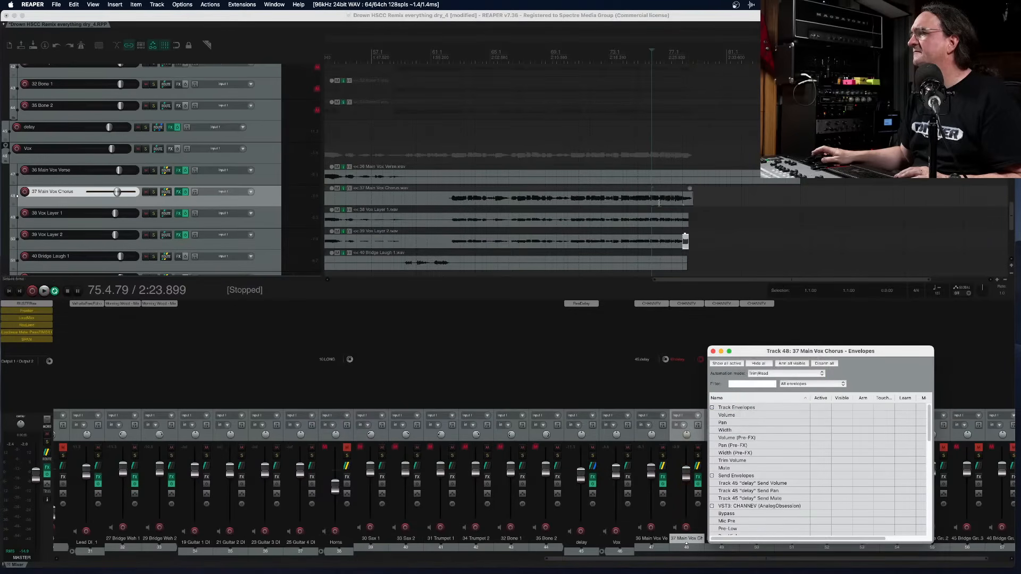
{"action": "left_click", "coordinate": [633, 114]}
{"action": "key", "text": "space"}
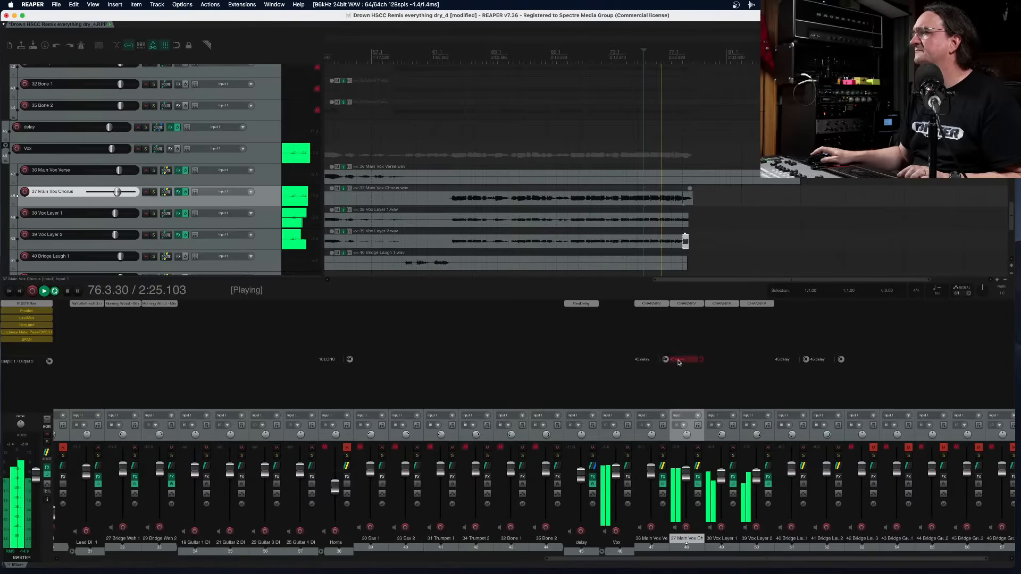
{"action": "key", "text": "space"}
Set Main Vox Chorus automation to Latch and try to record the delay send mute around bar 78 while playing from bar 74.3
{"action": "left_click", "coordinate": [698, 494]}
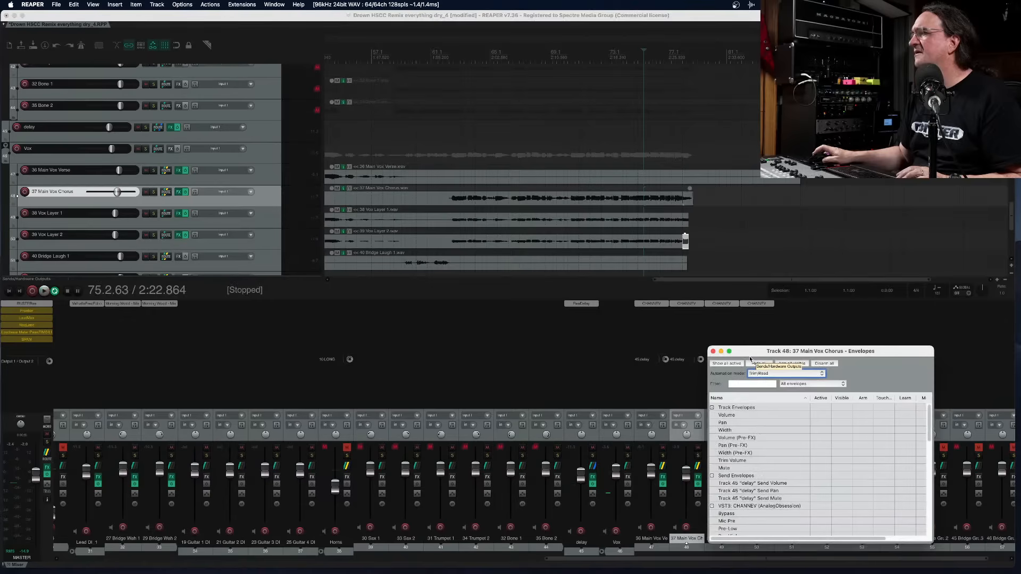
{"action": "left_click", "coordinate": [768, 375]}
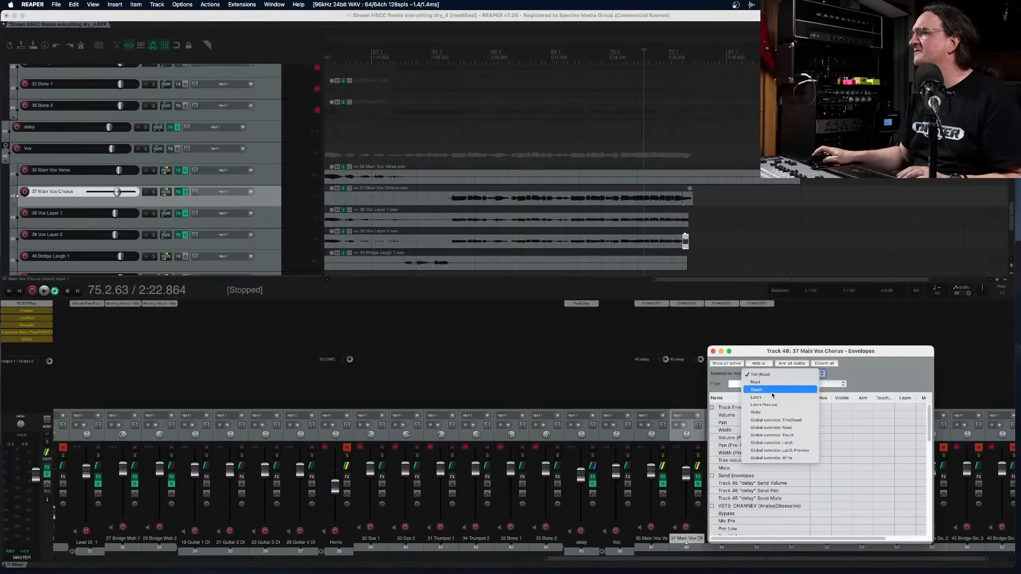
{"action": "left_click", "coordinate": [773, 398]}
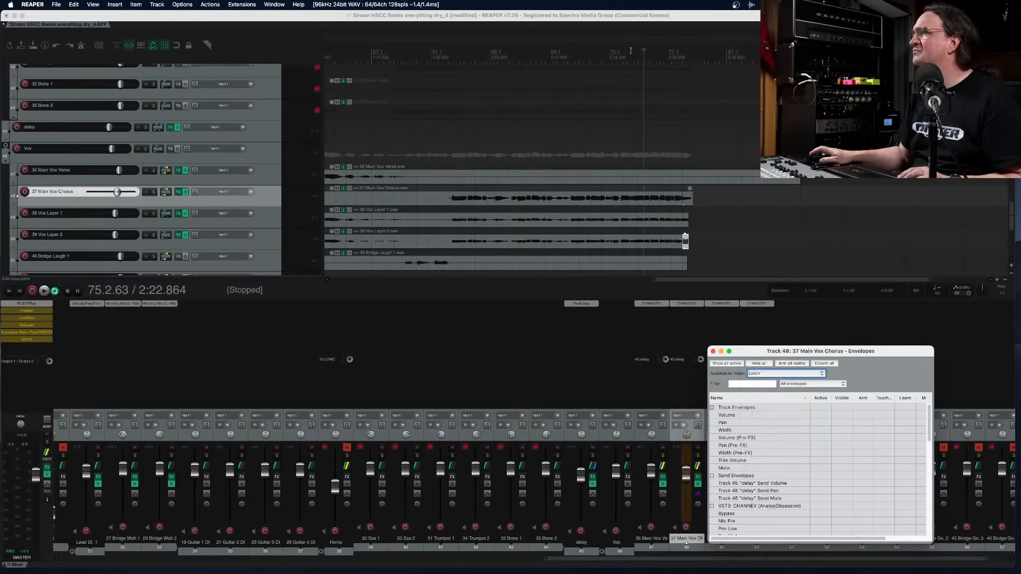
{"action": "key", "text": "Escape"}
{"action": "key", "text": "space"}
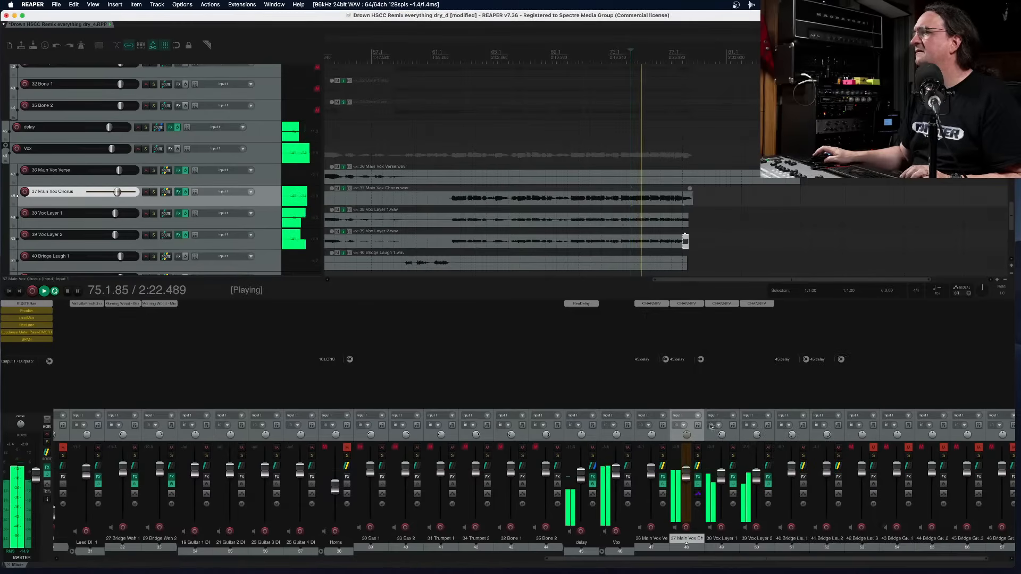
{"action": "left_click", "coordinate": [679, 362]}
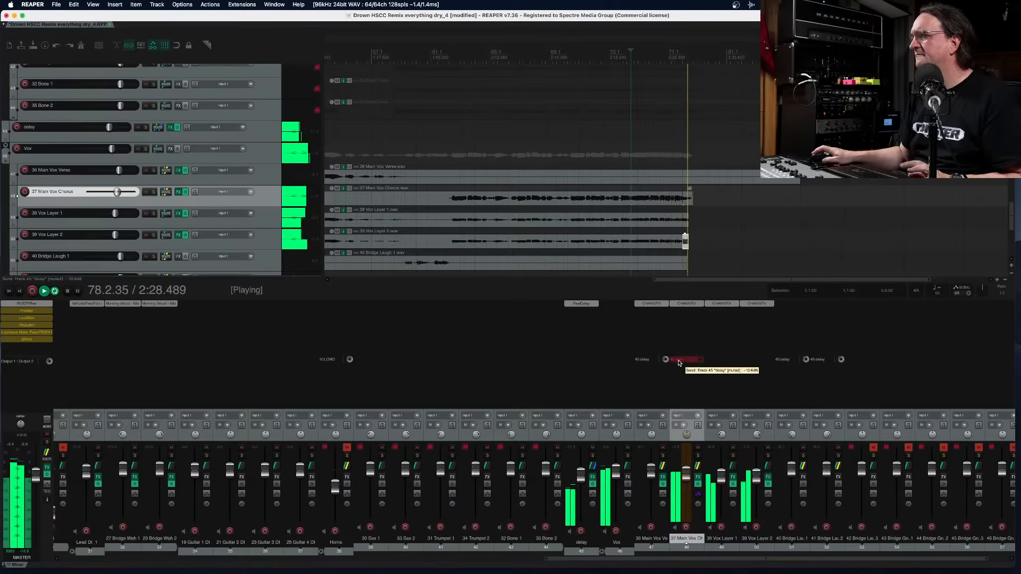
{"action": "key", "text": "space"}
Unmute the Main Vox Chorus delay send and set the track's automation mode back to Trim/Read
{"action": "left_click", "coordinate": [679, 362]}
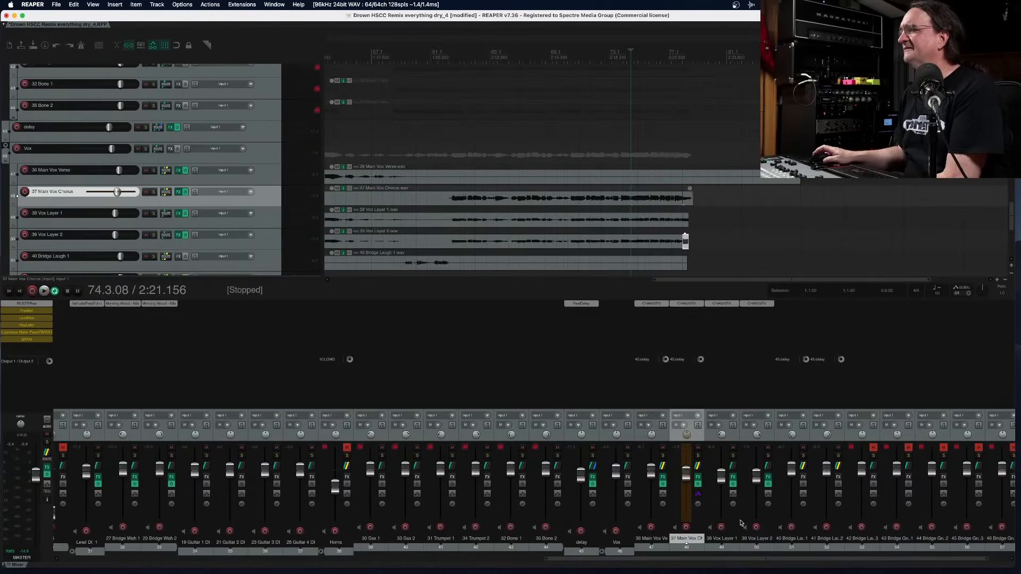
{"action": "left_click", "coordinate": [697, 495]}
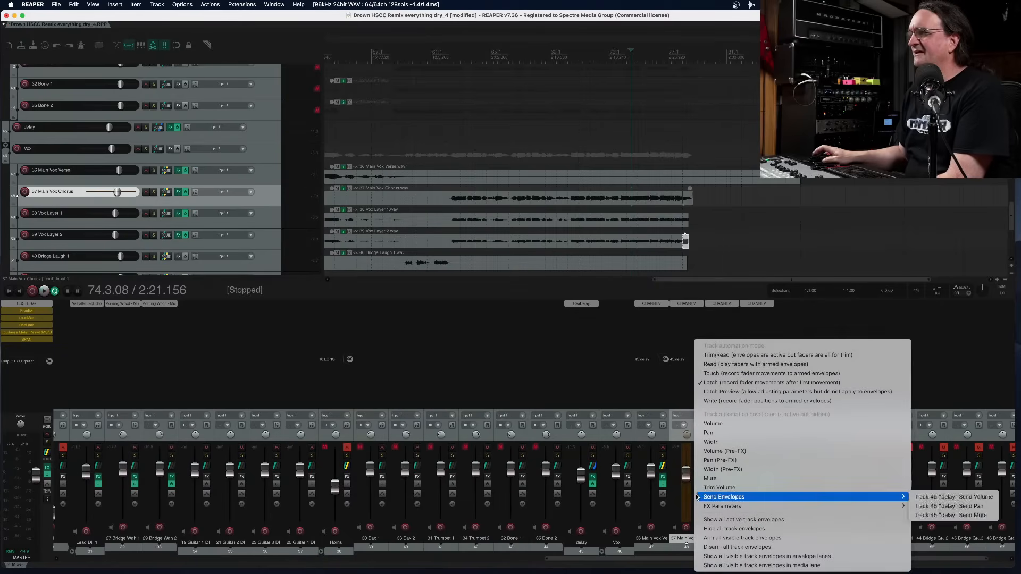
{"action": "left_click", "coordinate": [743, 359]}
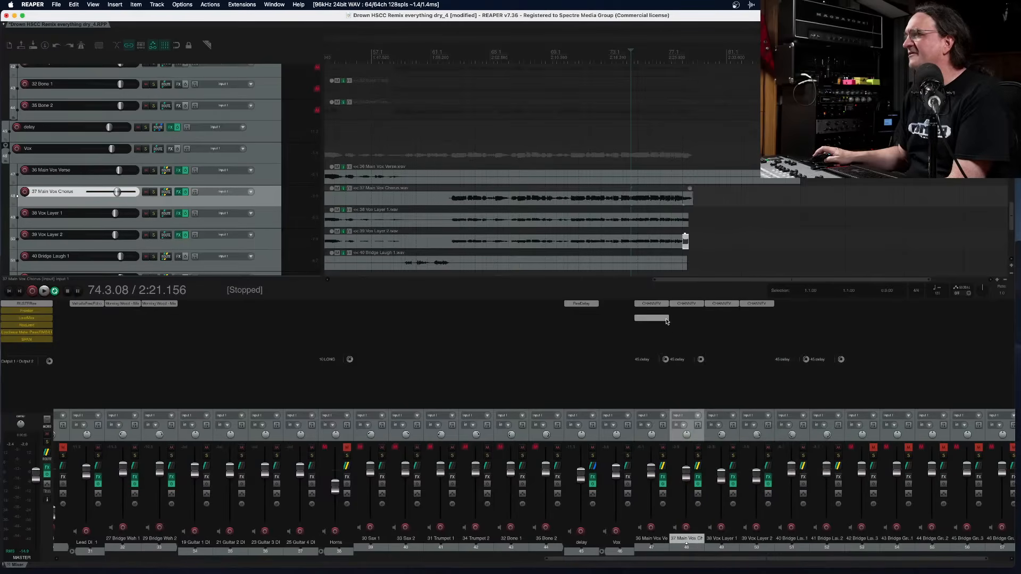
Activate the Track 45 "delay" Send Mute envelope on Main Vox Chorus and make its envelope lane taller
{"action": "left_click", "coordinate": [698, 496]}
{"action": "scroll", "coordinate": [773, 462], "scroll_direction": "down", "scroll_amount": 1}
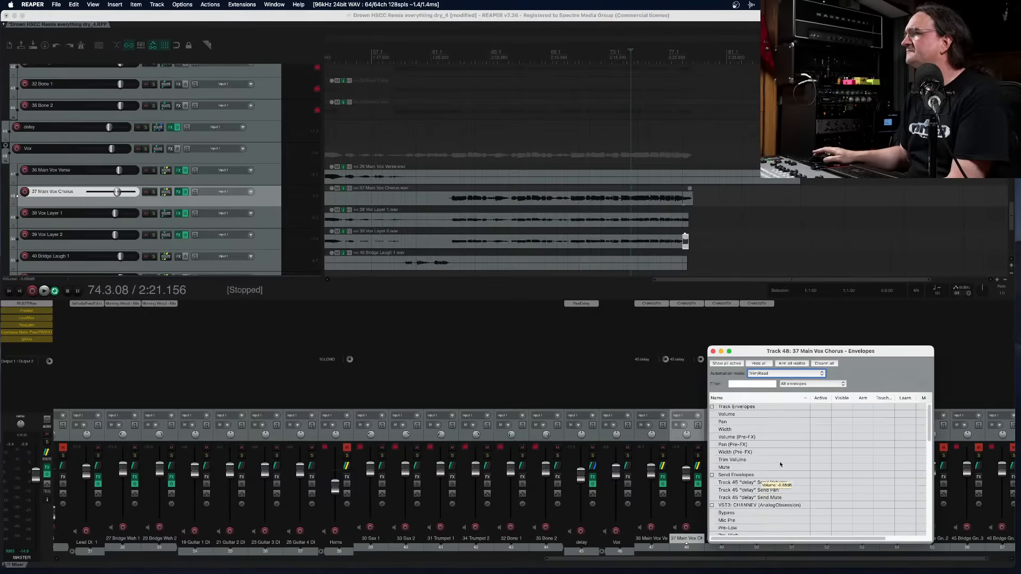
{"action": "scroll", "coordinate": [809, 455], "scroll_direction": "down", "scroll_amount": 3}
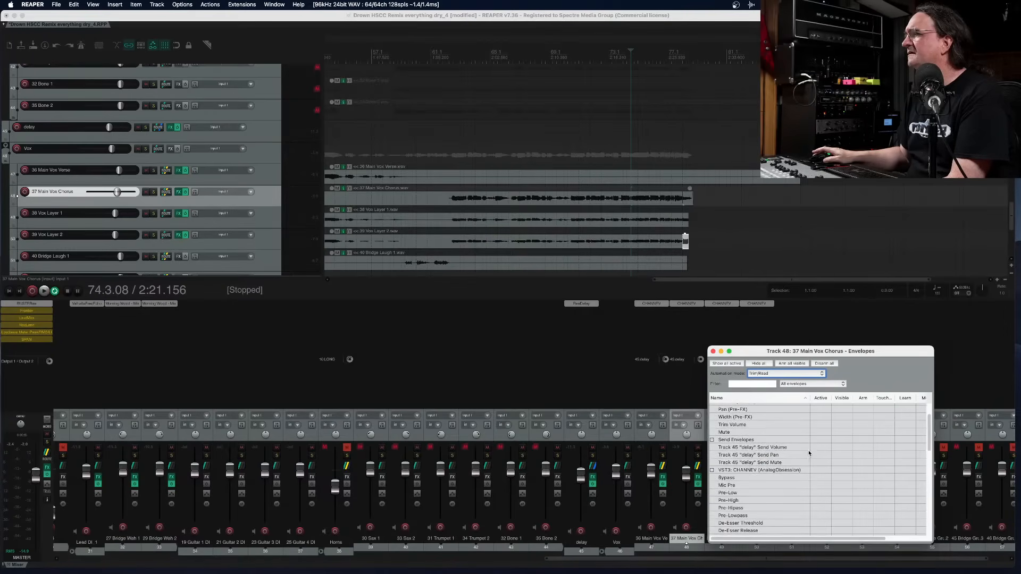
{"action": "left_click", "coordinate": [789, 448]}
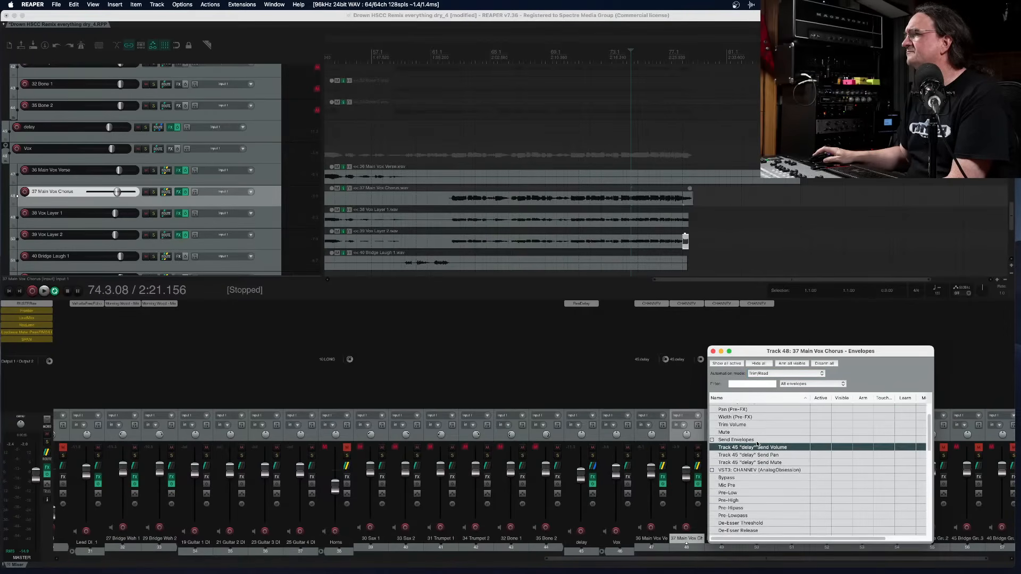
{"action": "scroll", "coordinate": [785, 446], "scroll_direction": "up", "scroll_amount": 4}
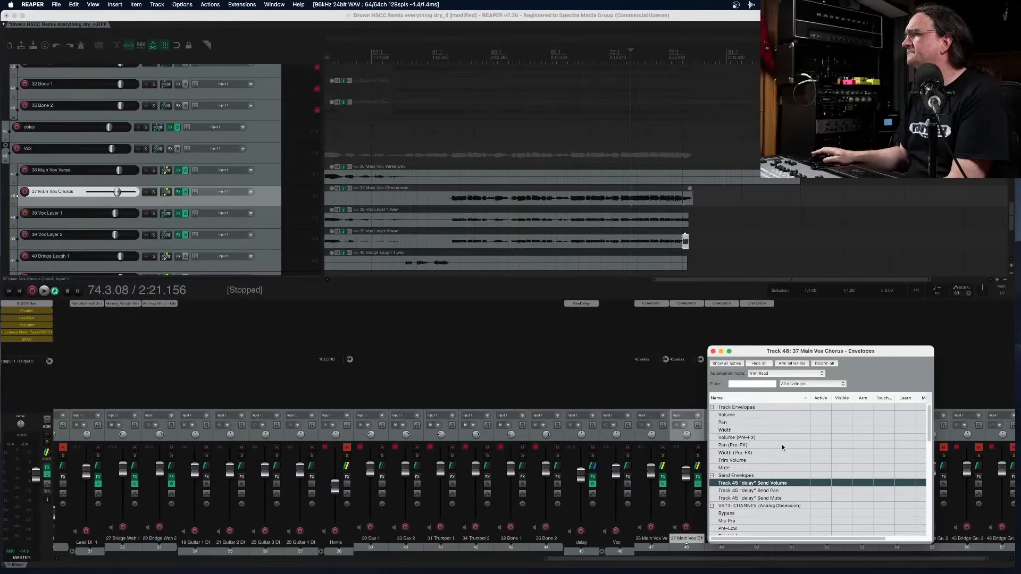
{"action": "left_click", "coordinate": [766, 499]}
{"action": "left_click", "coordinate": [823, 499]}
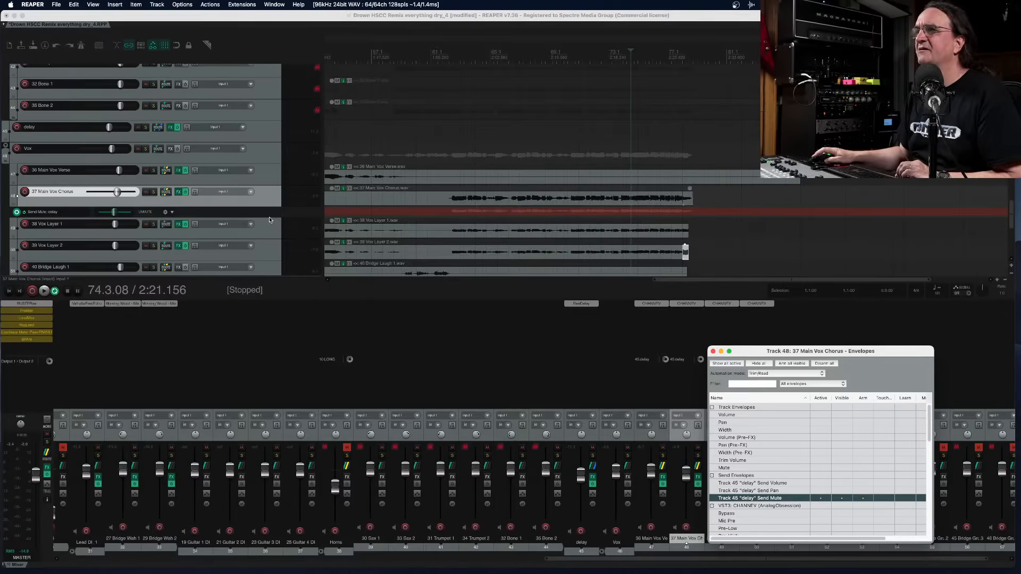
{"action": "left_click_drag", "start_coordinate": [270, 219], "coordinate": [266, 252]}
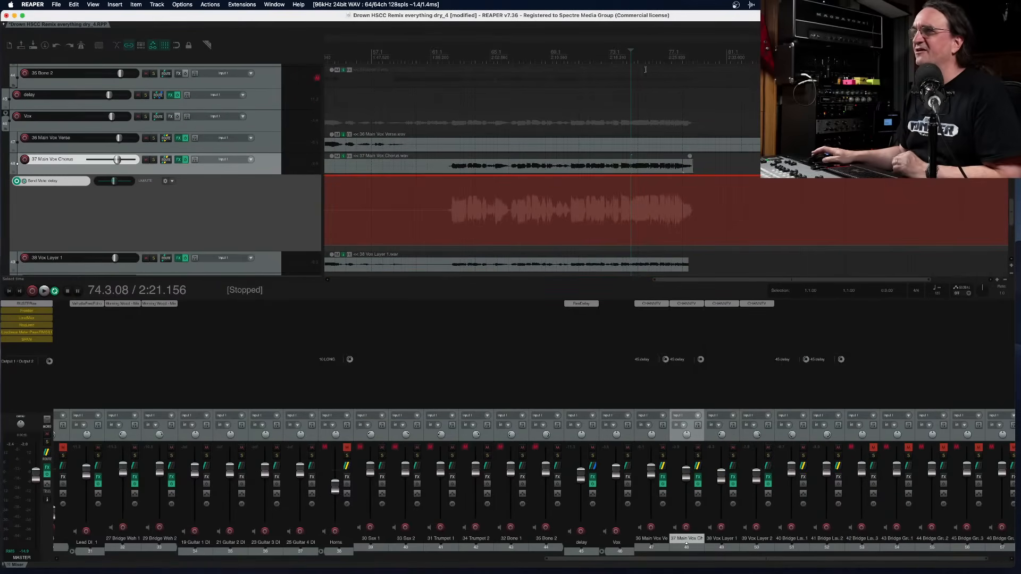
Add a point to the Main Vox Chorus delay Send Mute envelope so the send is muted from bar 78.2 onward
{"action": "left_click", "coordinate": [667, 49]}
{"action": "scroll", "coordinate": [667, 48], "scroll_direction": "up", "scroll_amount": 6}
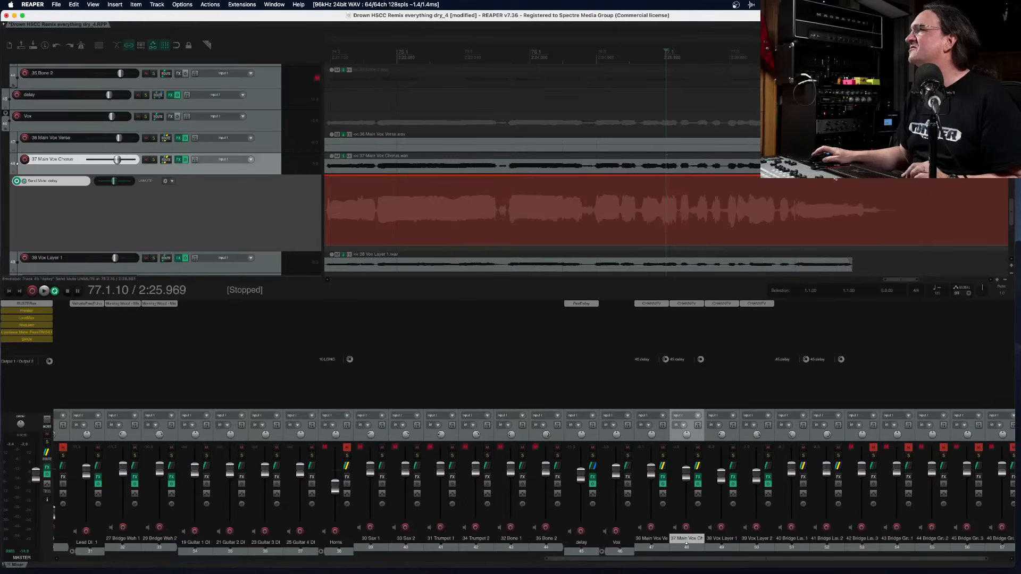
{"action": "left_click", "coordinate": [834, 177]}
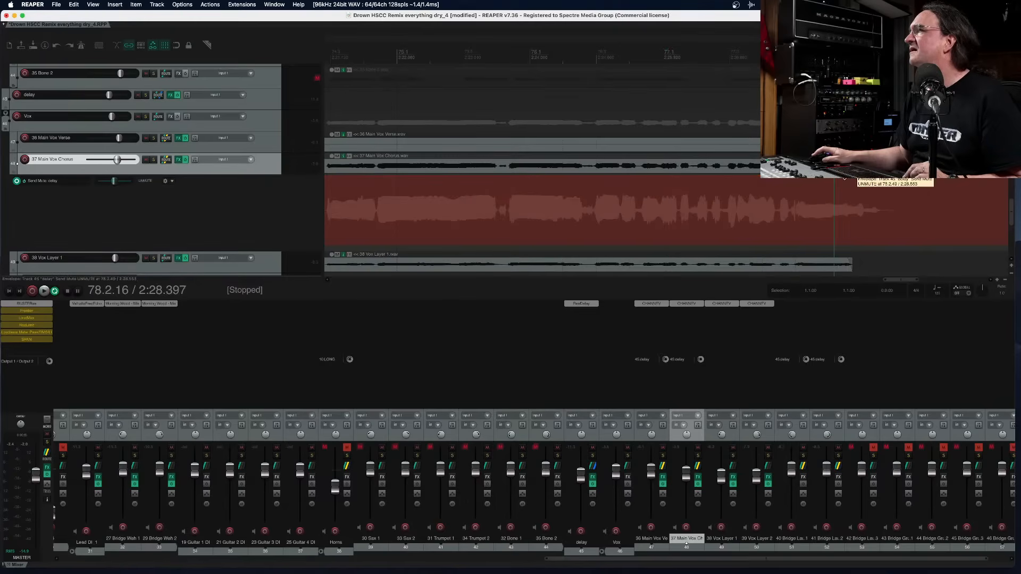
{"action": "scroll", "coordinate": [404, 179], "scroll_direction": "down", "scroll_amount": 5}
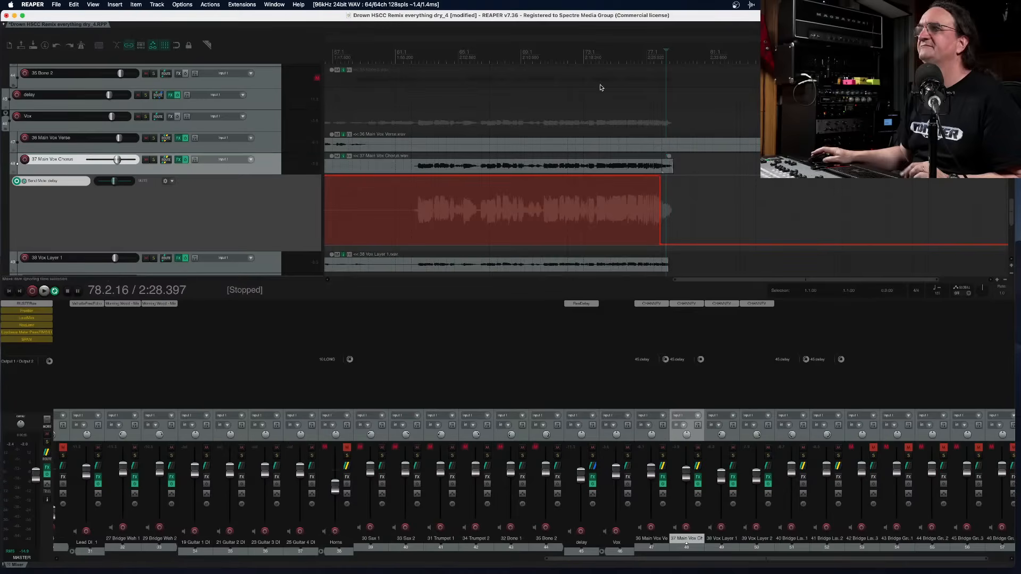
Play back the ending from bar 76.3 to check how the vocal delay cuts off
{"action": "left_click", "coordinate": [640, 49]}
{"action": "key", "text": "space"}
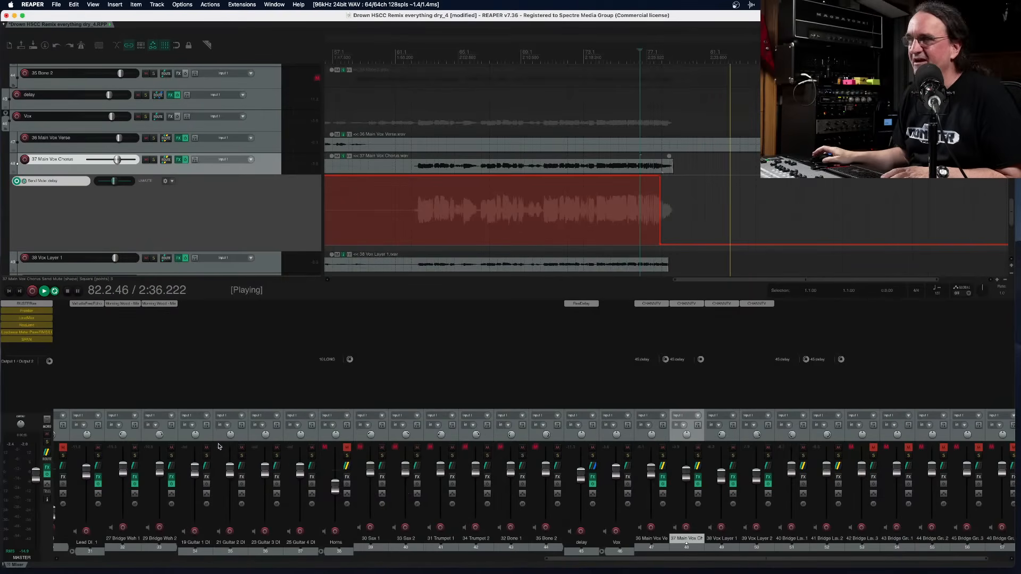
{"action": "key", "text": "space"}
{"action": "scroll", "coordinate": [418, 424], "scroll_direction": "right", "scroll_amount": 1}
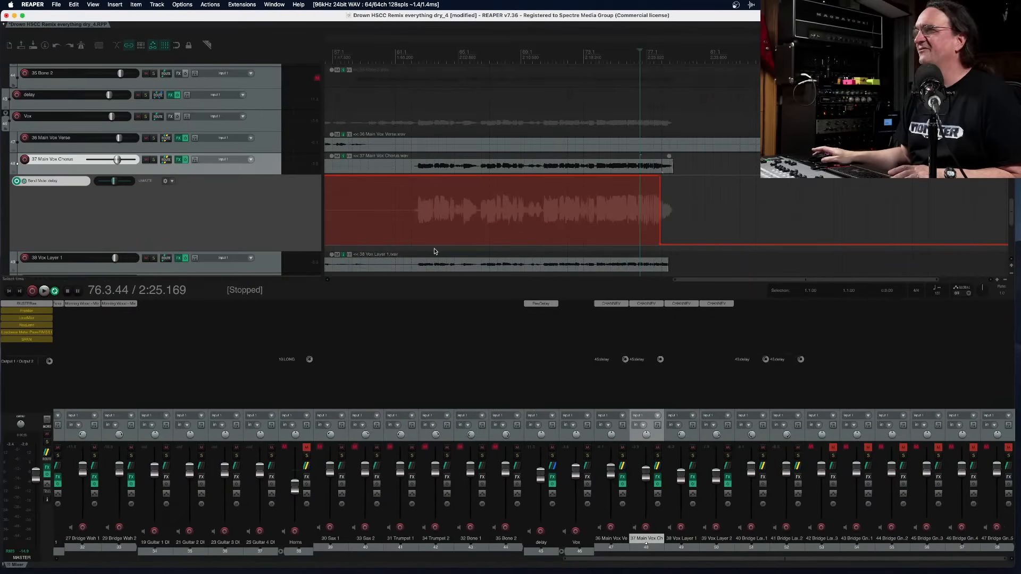
Play the first verse from bar 11.3 and mute Vox Layer 1 and Vox Layer 2
{"action": "scroll", "coordinate": [497, 209], "scroll_direction": "left", "scroll_amount": 5}
{"action": "scroll", "coordinate": [539, 199], "scroll_direction": "down", "scroll_amount": 5}
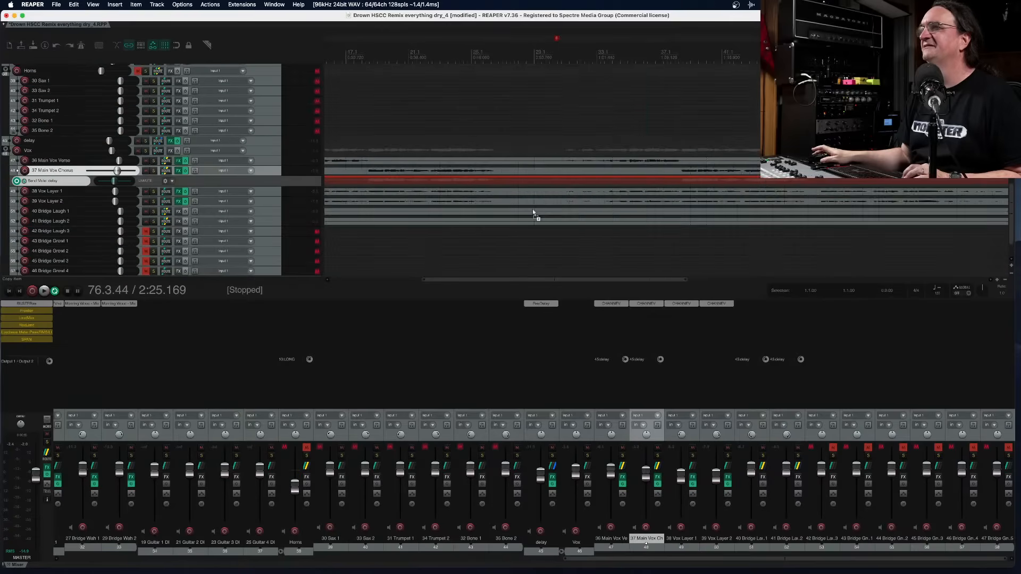
{"action": "scroll", "coordinate": [534, 213], "scroll_direction": "down", "scroll_amount": 8}
{"action": "left_click", "coordinate": [333, 51]}
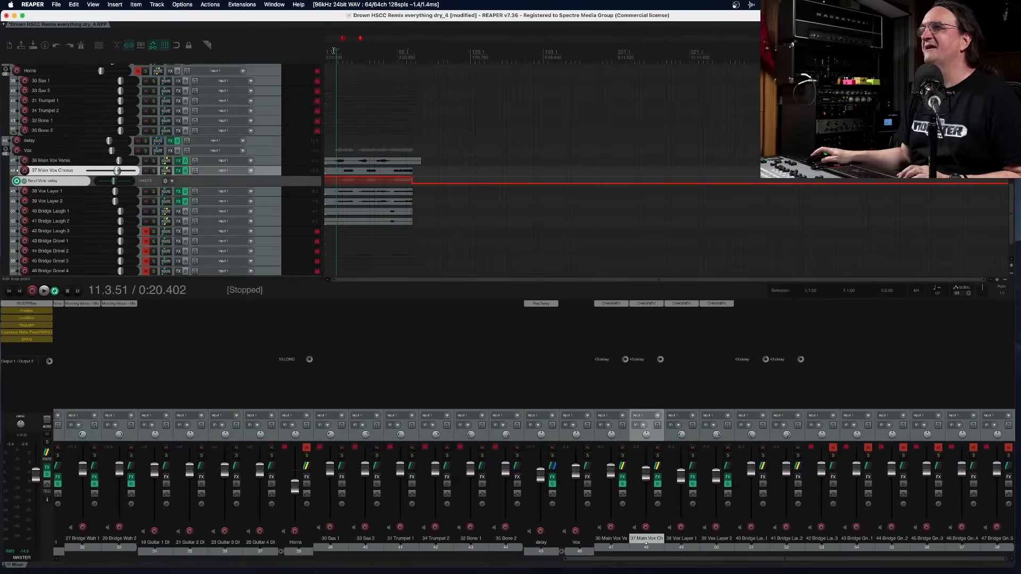
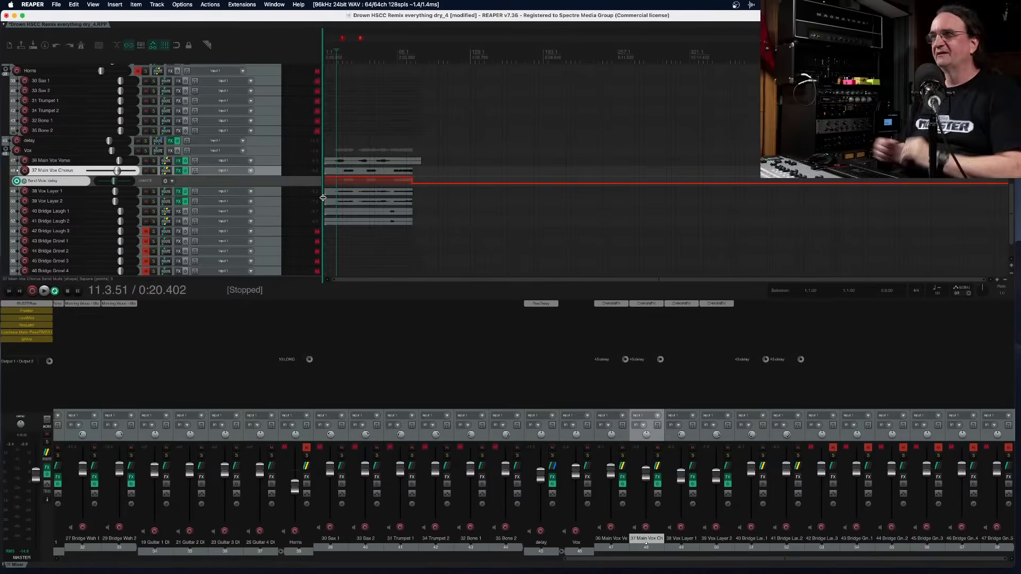
{"action": "key", "text": "space"}
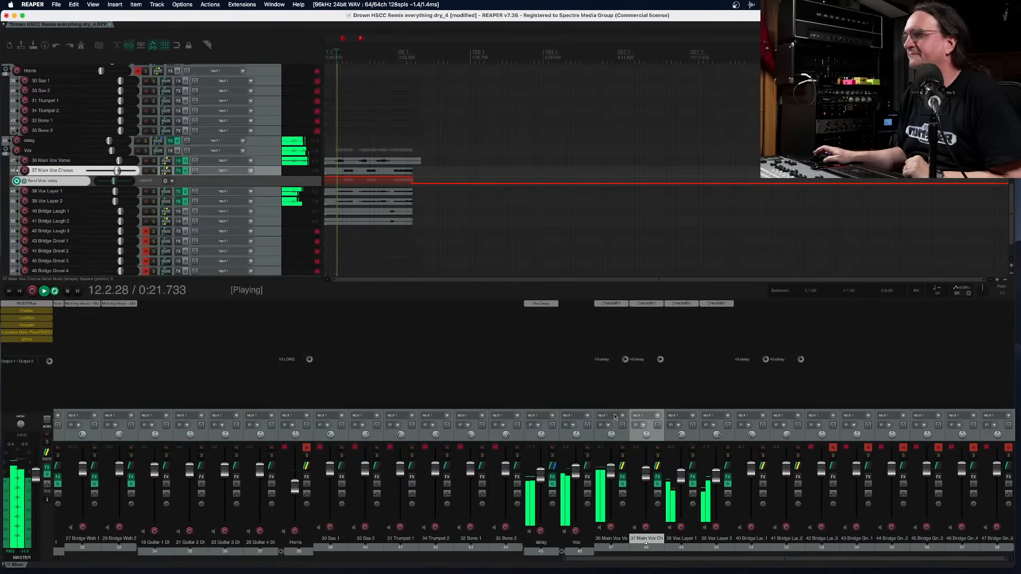
{"action": "left_click", "coordinate": [727, 448]}
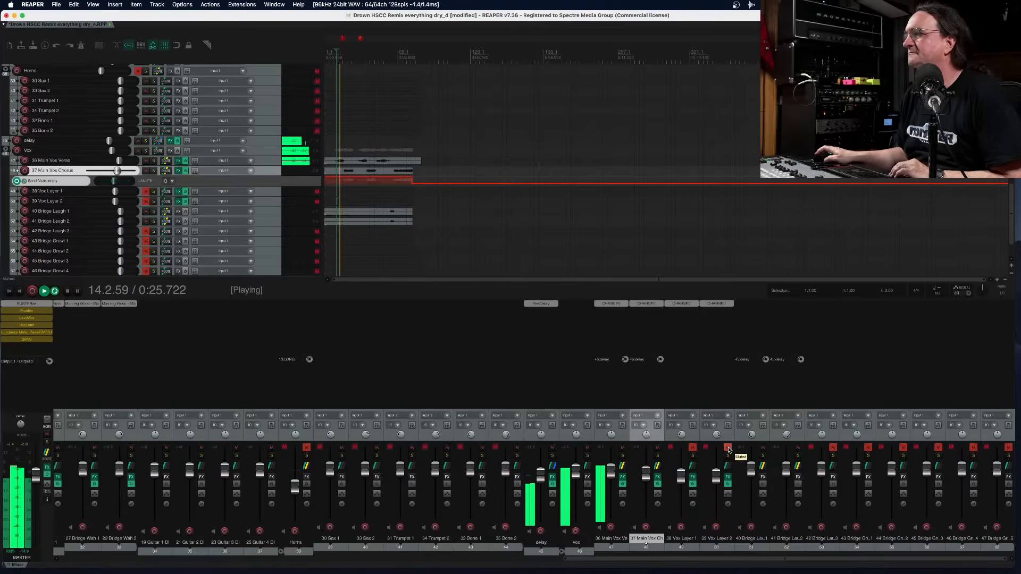
{"action": "key", "text": "space"}
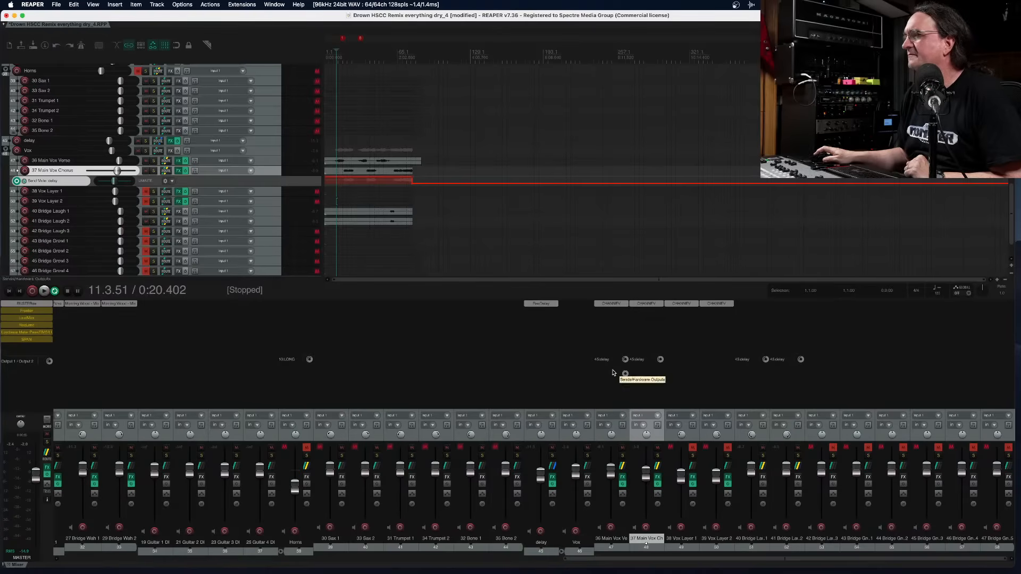
Create a send from 36 Main Vox Verse to the LONG track
{"action": "scroll", "coordinate": [105, 384], "scroll_direction": "left", "scroll_amount": 10}
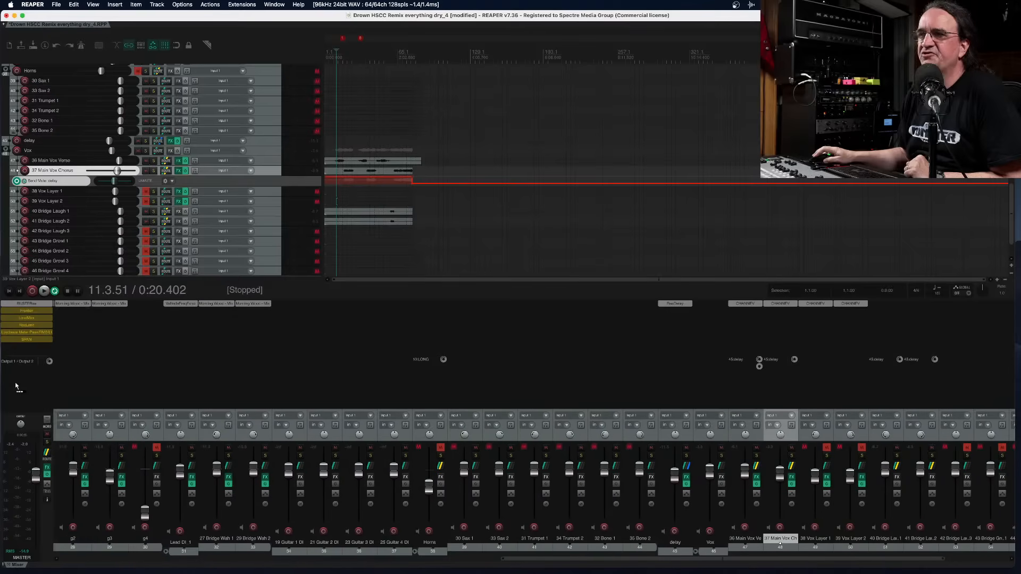
{"action": "scroll", "coordinate": [16, 387], "scroll_direction": "left", "scroll_amount": 9}
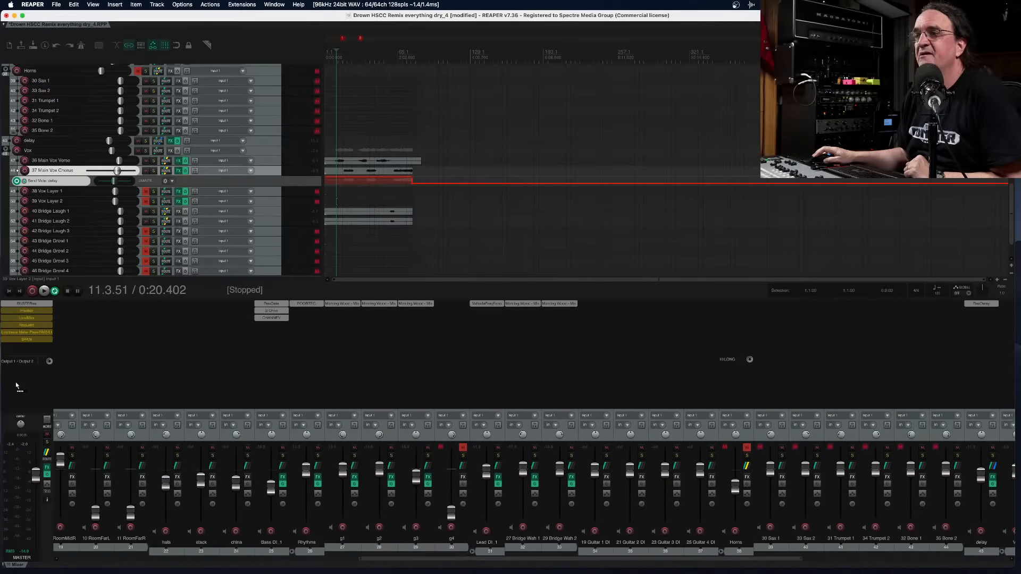
{"action": "scroll", "coordinate": [115, 379], "scroll_direction": "left", "scroll_amount": 3}
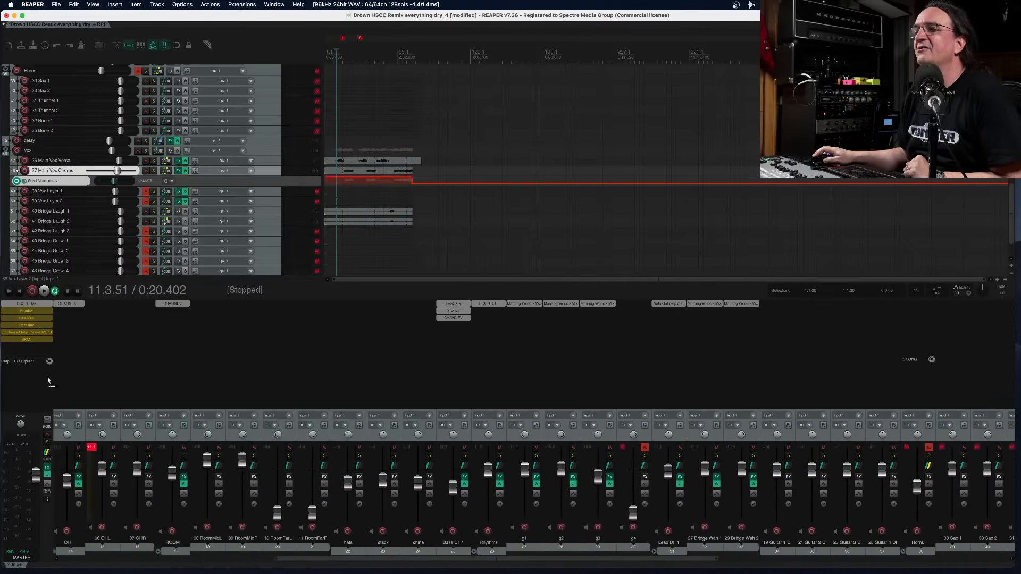
{"action": "scroll", "coordinate": [106, 379], "scroll_direction": "left", "scroll_amount": 2}
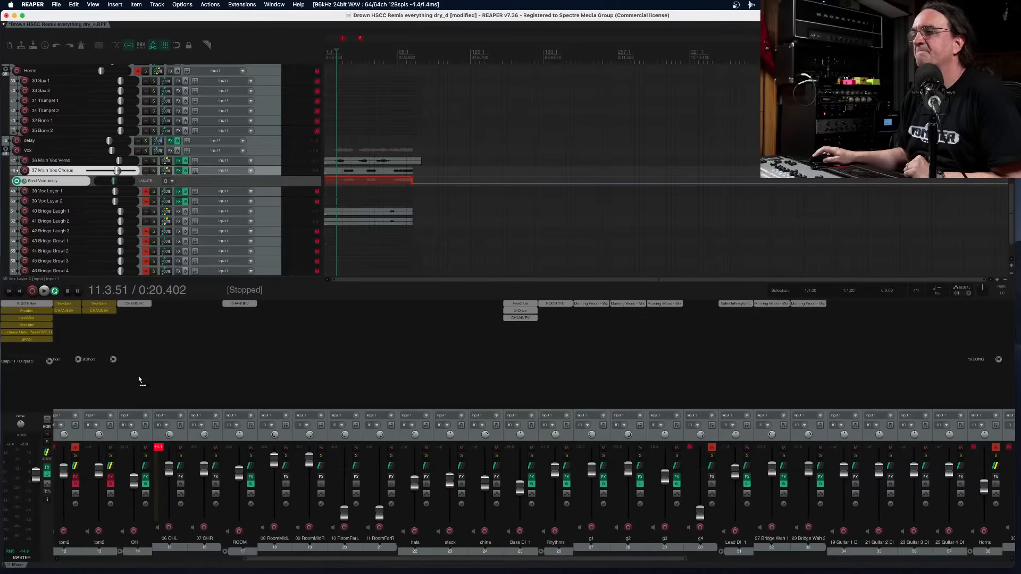
{"action": "scroll", "coordinate": [306, 375], "scroll_direction": "left", "scroll_amount": 4}
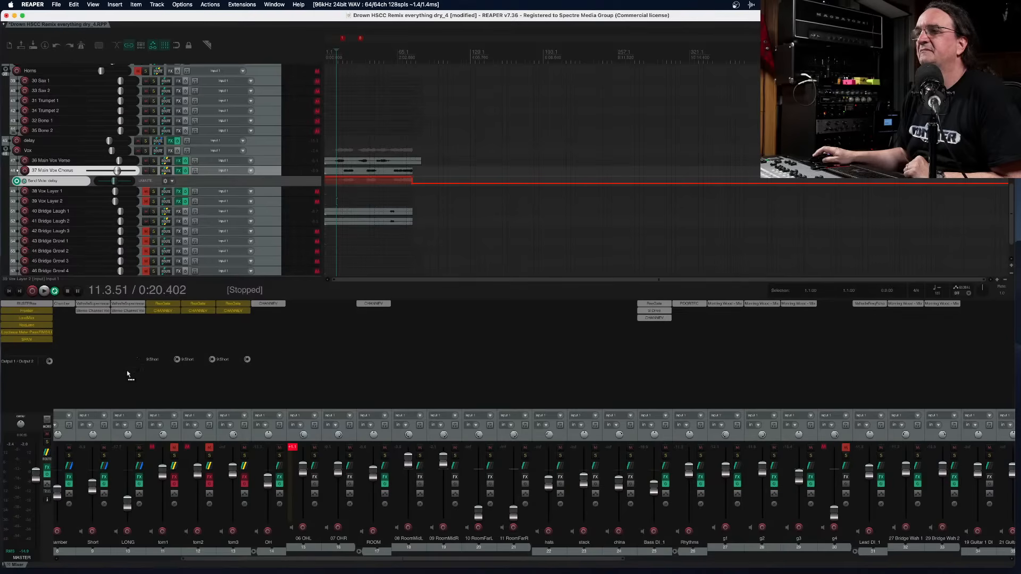
{"action": "left_click_drag", "start_coordinate": [127, 371], "coordinate": [127, 378]}
Play the verse and briefly solo the delay track to hear its contribution
{"action": "key", "text": "space"}
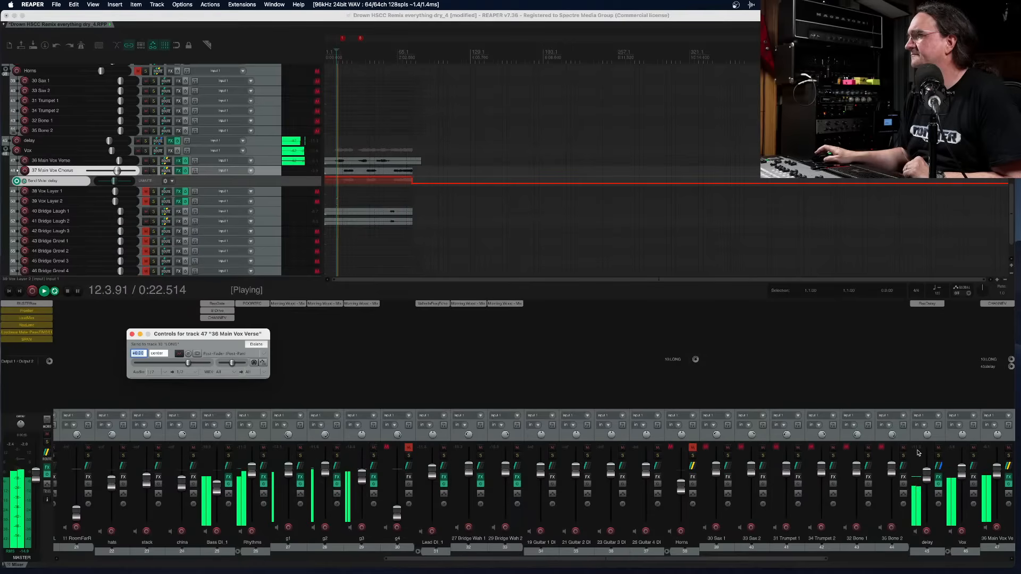
{"action": "left_click", "coordinate": [939, 455]}
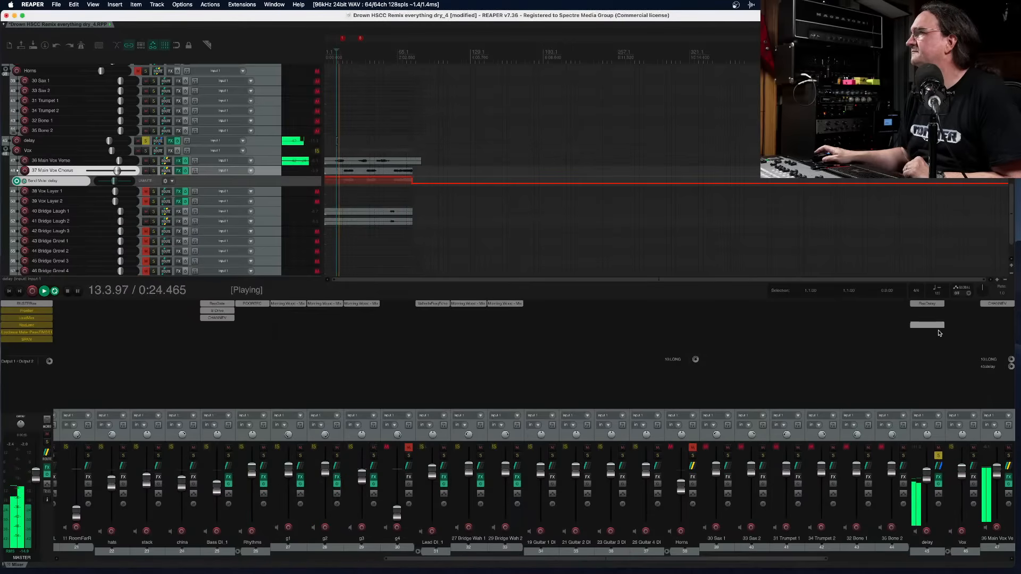
{"action": "left_click", "coordinate": [928, 542]}
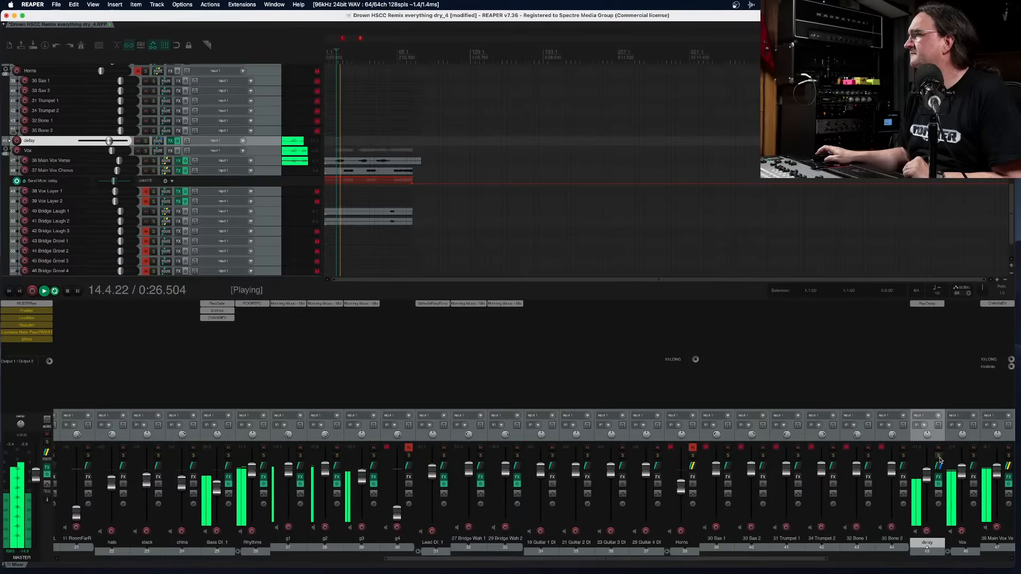
{"action": "left_click_drag", "start_coordinate": [830, 560], "coordinate": [923, 561]}
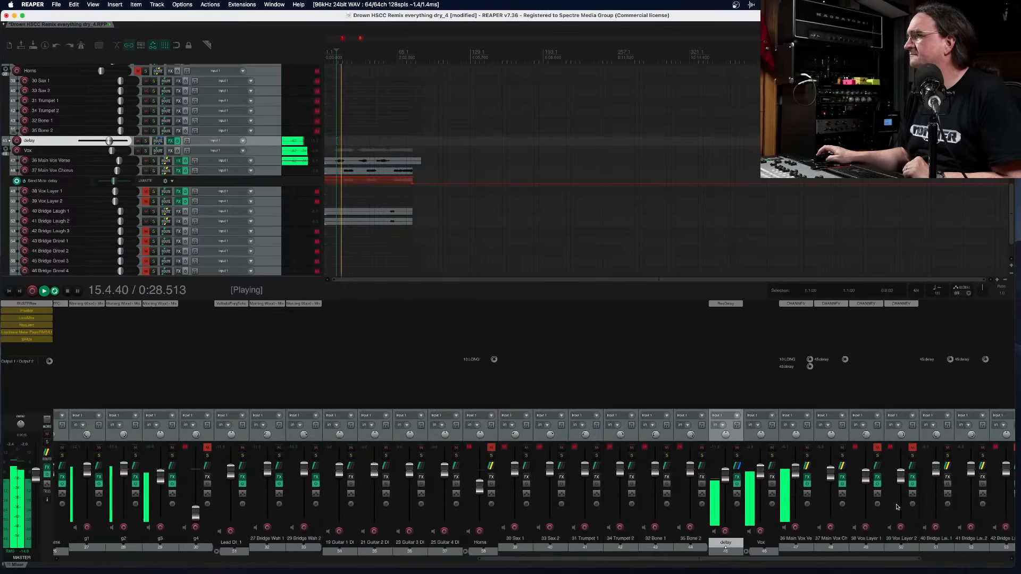
Solo Main Vox Verse during playback, adjust its send to LONG to slightly above 0 dB, and close the send controls
{"action": "left_click", "coordinate": [806, 456]}
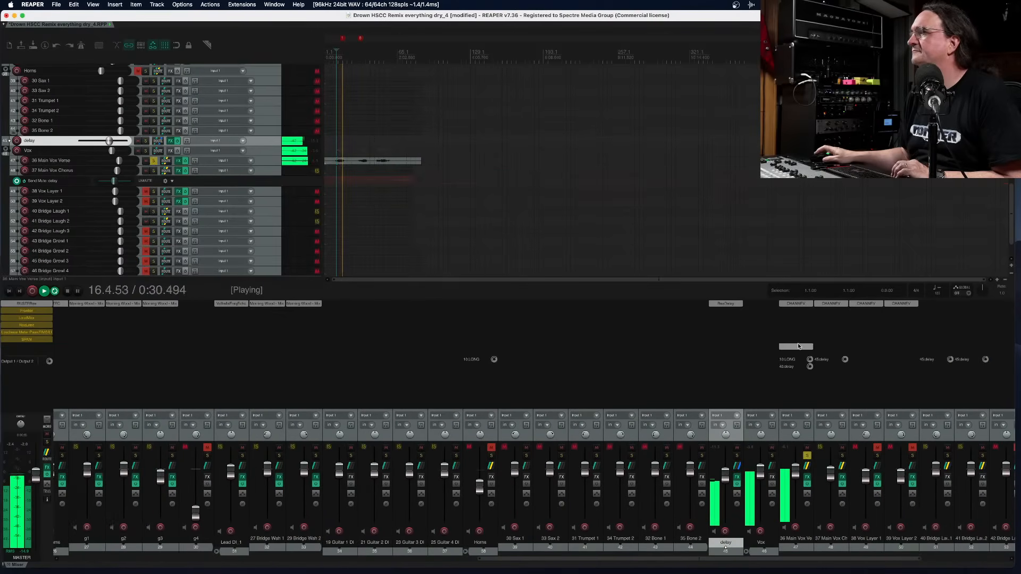
{"action": "key", "text": "space"}
{"action": "key", "text": "space"}
{"action": "left_click", "coordinate": [792, 361]}
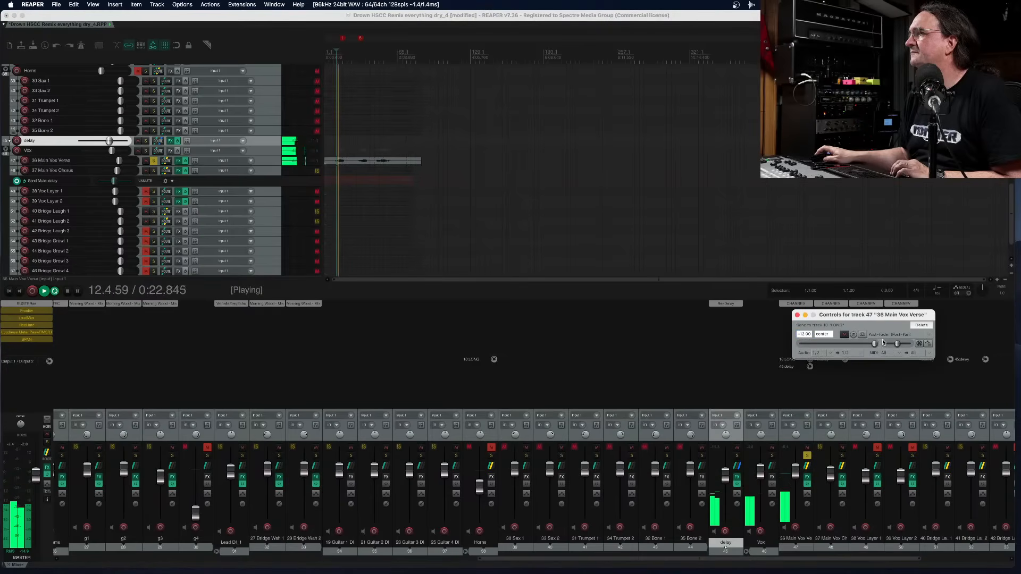
{"action": "left_click_drag", "start_coordinate": [883, 343], "coordinate": [855, 344]}
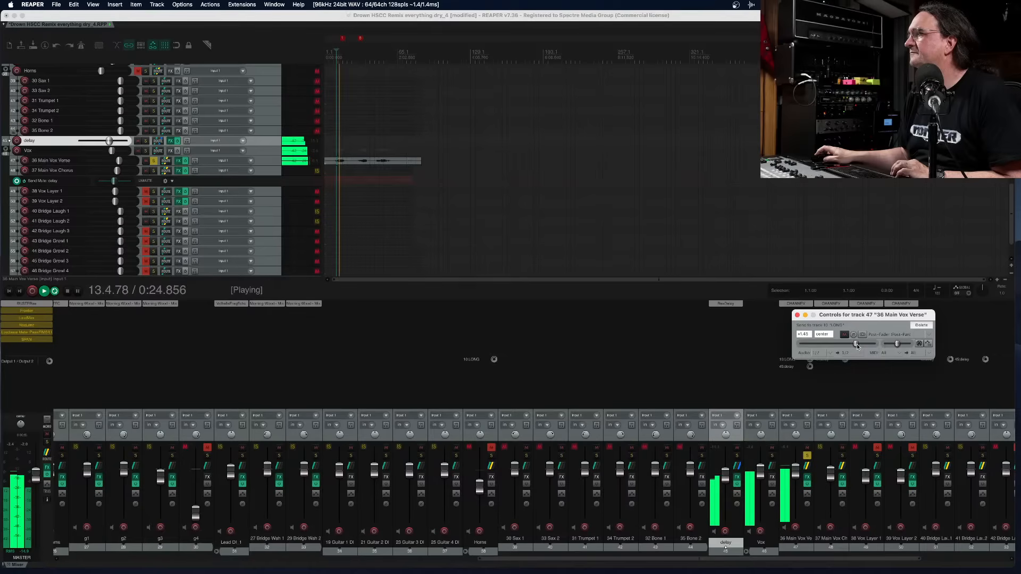
{"action": "left_click", "coordinate": [797, 315]}
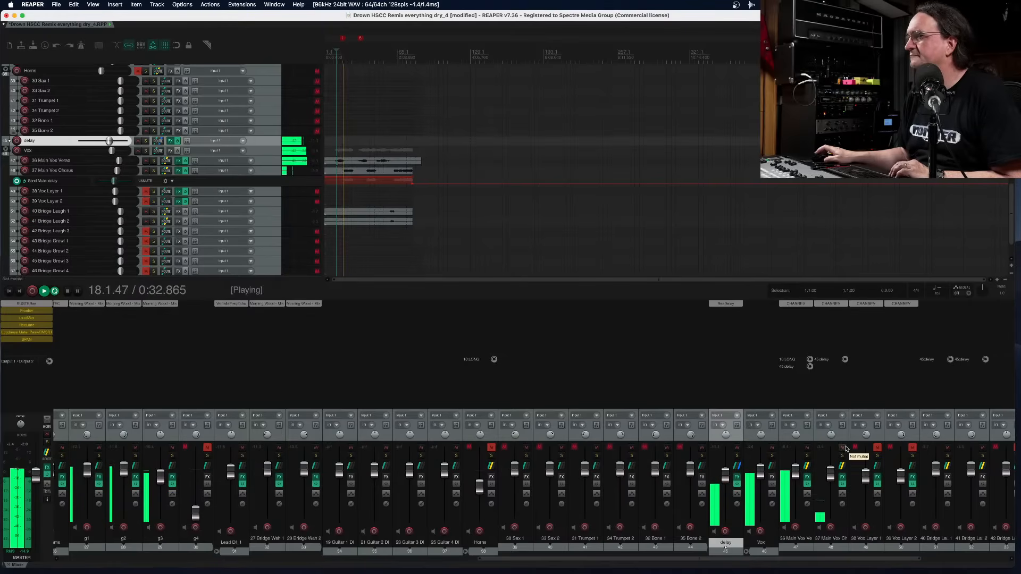
Select Vox Layer 1 and Vox Layer 2 and set Vox Layer 1's automation mode to Write
{"action": "left_click", "coordinate": [862, 452]}
{"action": "key", "text": "space"}
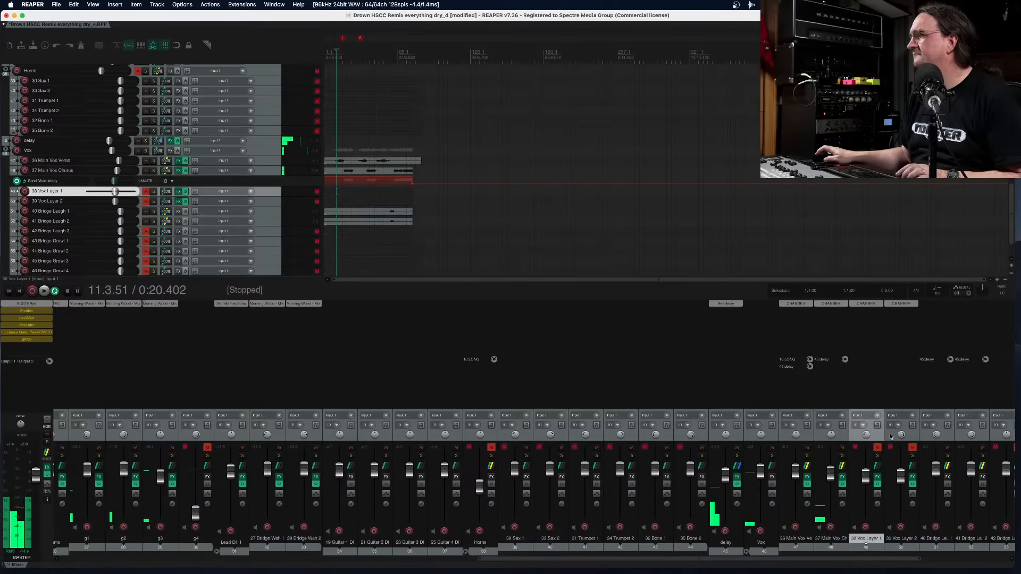
{"action": "left_click", "coordinate": [895, 438]}
{"action": "left_click", "coordinate": [867, 437], "text": "shift"}
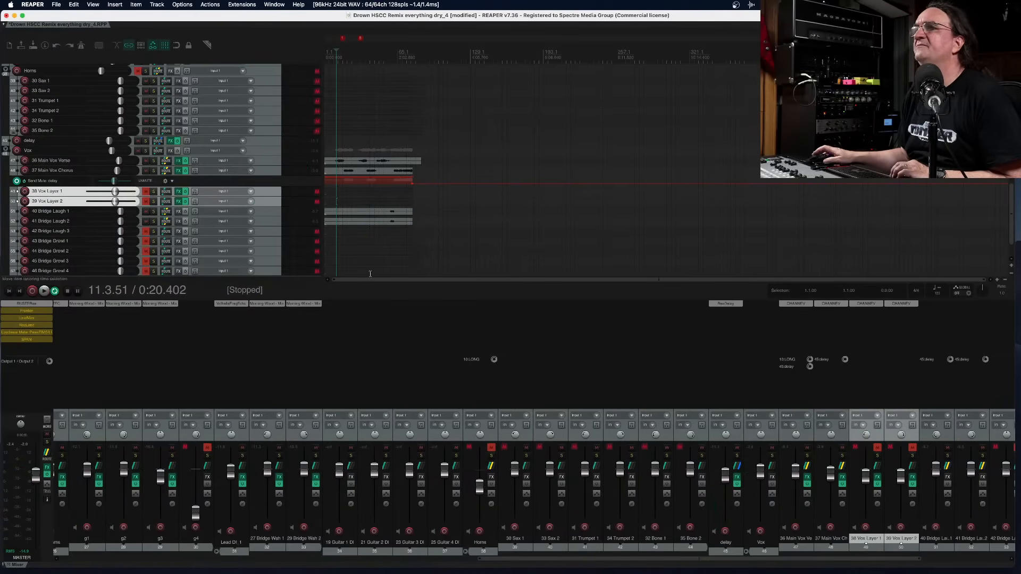
{"action": "left_click", "coordinate": [878, 496]}
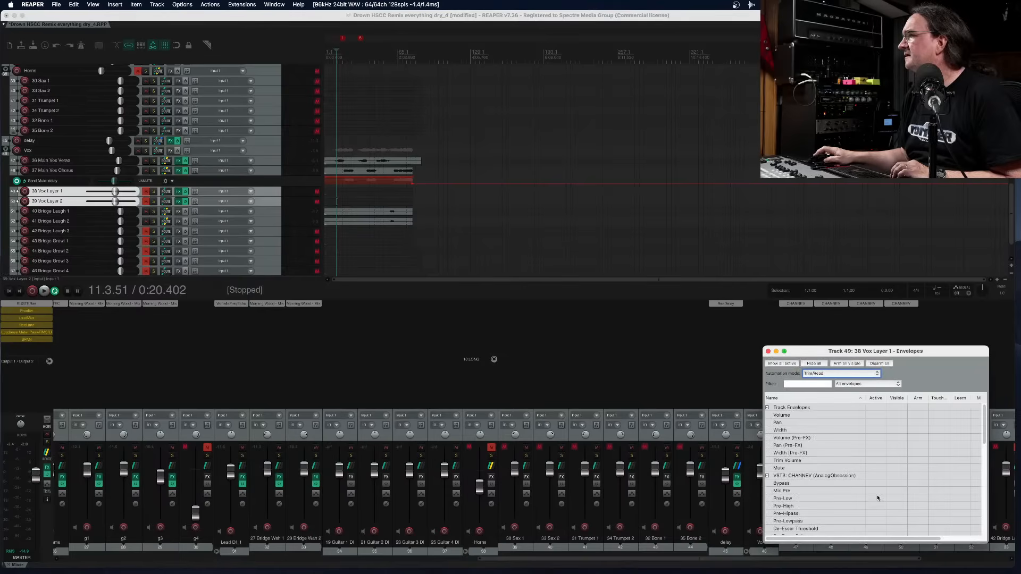
{"action": "left_click", "coordinate": [834, 374]}
{"action": "left_click", "coordinate": [822, 397]}
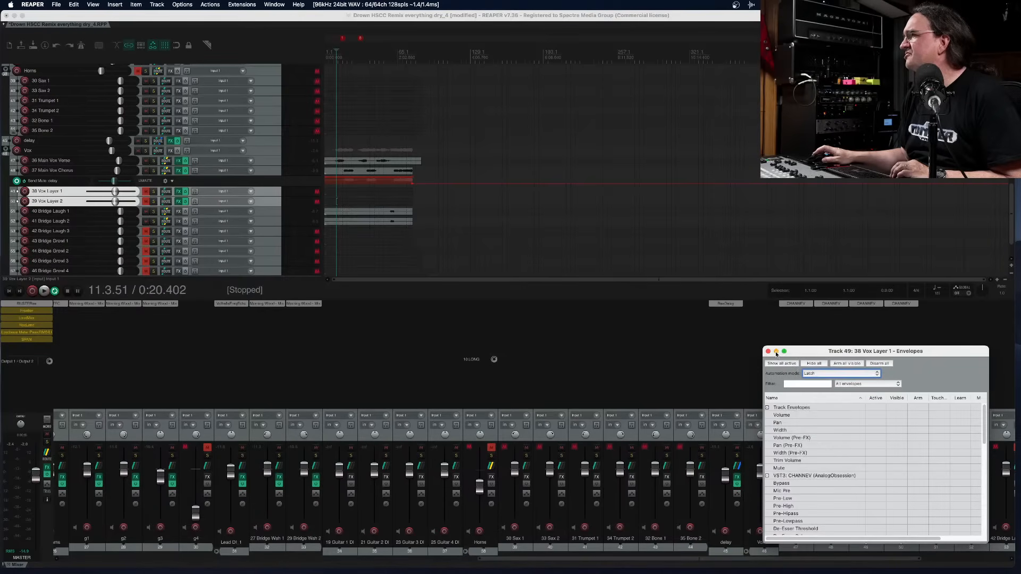
{"action": "left_click", "coordinate": [819, 374]}
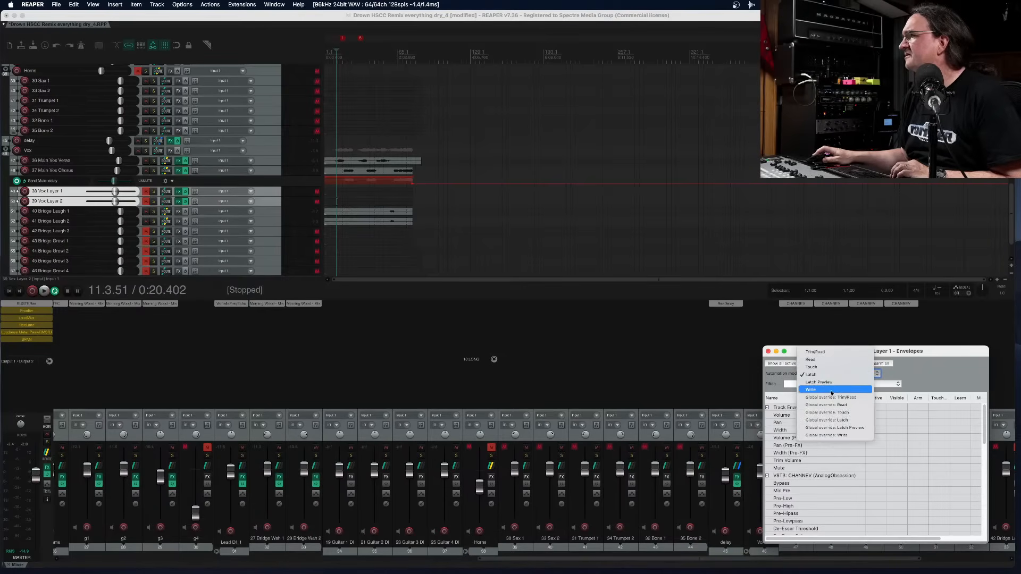
{"action": "left_click", "coordinate": [831, 391]}
{"action": "left_click", "coordinate": [768, 352]}
Try to record mute automation on the vox layers by unmuting and re-muting them during playback from bar 11.3
{"action": "key", "text": "space"}
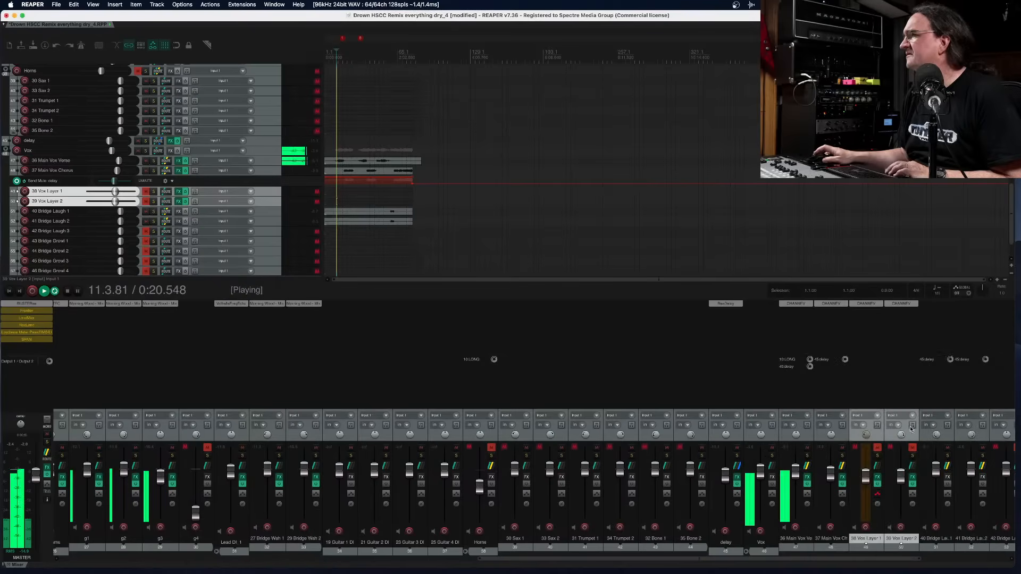
{"action": "left_click", "coordinate": [878, 448]}
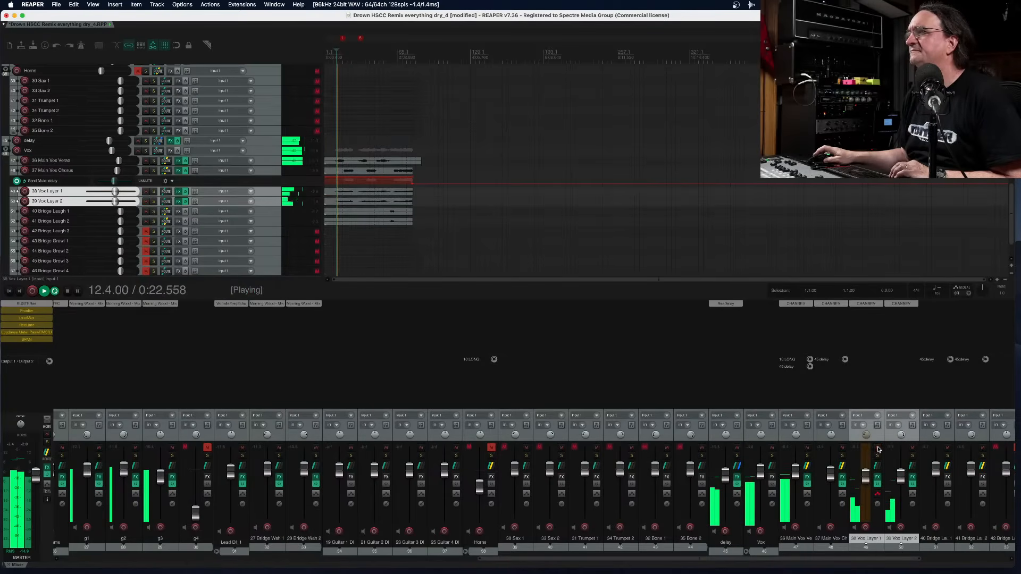
{"action": "left_click", "coordinate": [878, 449]}
{"action": "key", "text": "space"}
Set Vox Layer 1's automation mode to Latch and close its envelope window
{"action": "scroll", "coordinate": [617, 257], "scroll_direction": "up", "scroll_amount": 5}
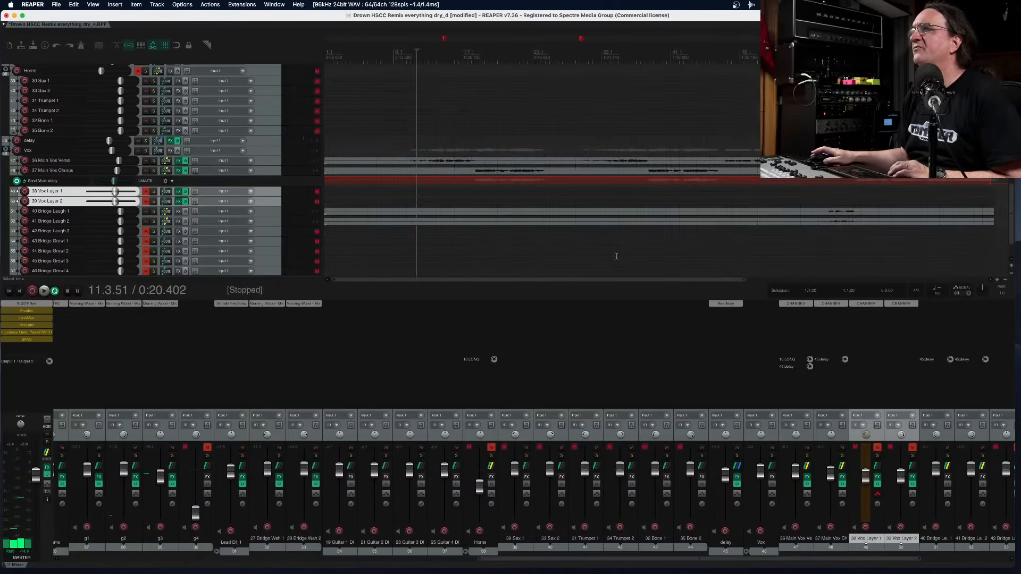
{"action": "scroll", "coordinate": [617, 256], "scroll_direction": "down", "scroll_amount": 1}
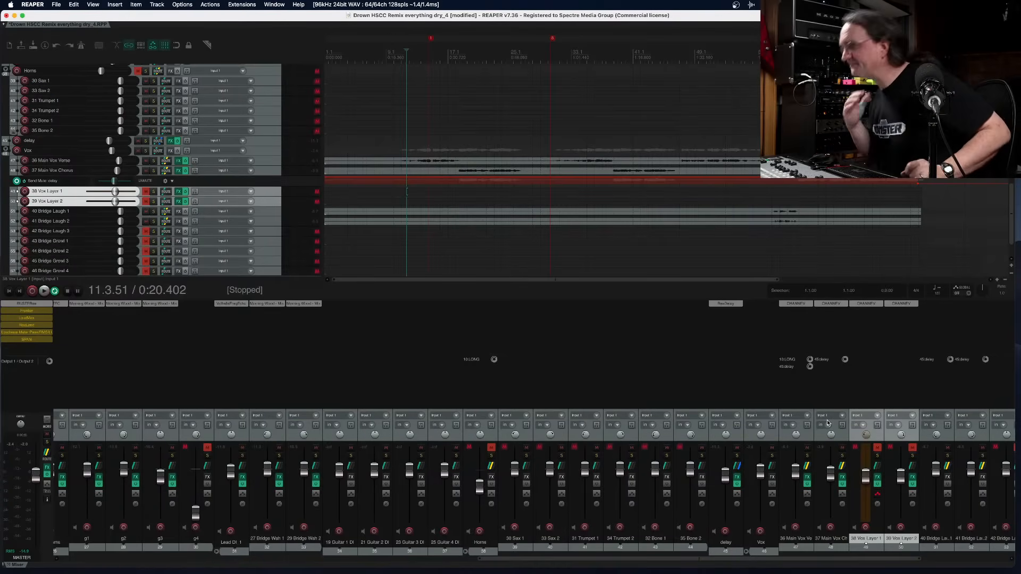
{"action": "left_click", "coordinate": [878, 495]}
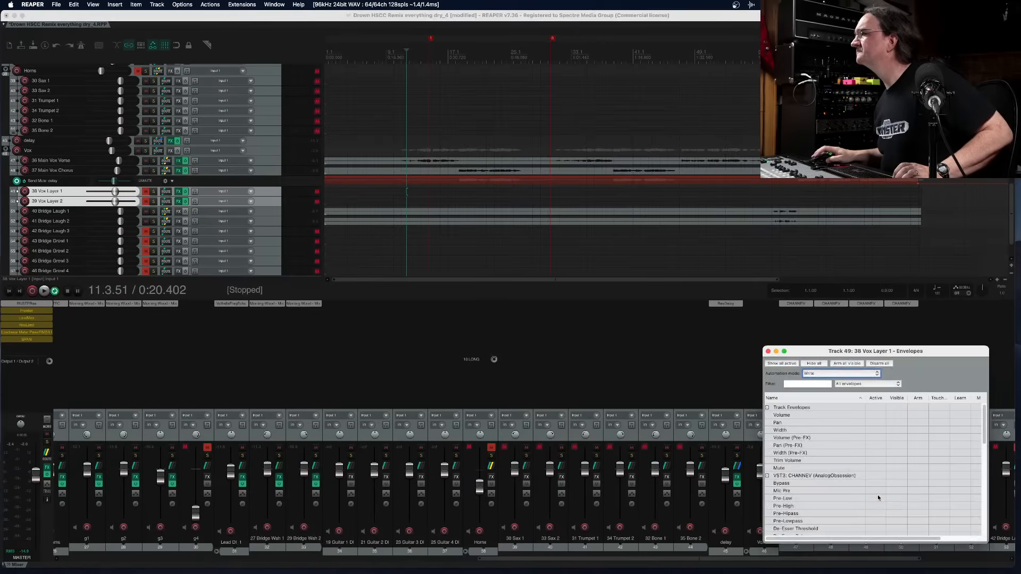
{"action": "left_click", "coordinate": [828, 373]}
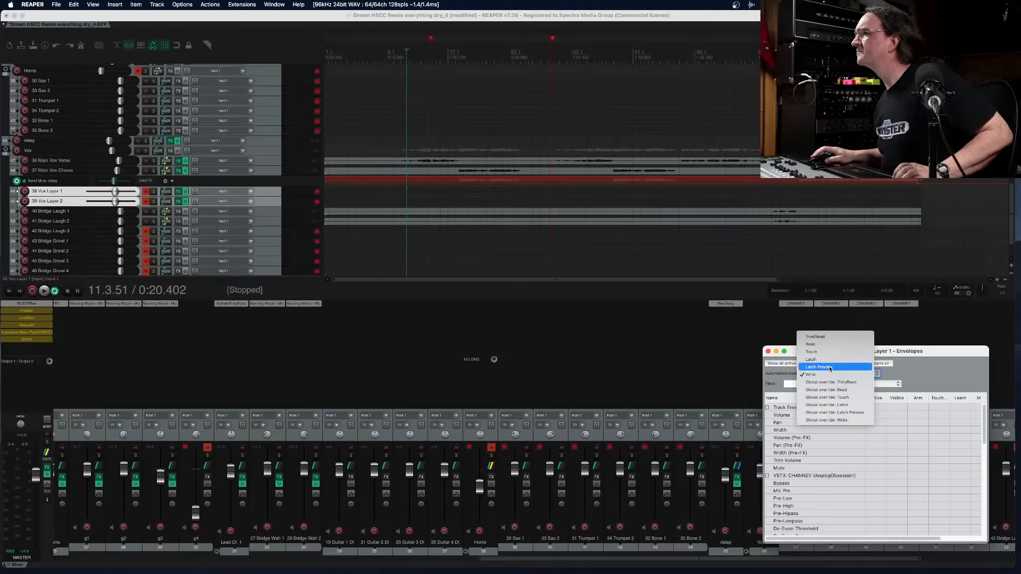
{"action": "left_click", "coordinate": [797, 355]}
{"action": "left_click", "coordinate": [768, 352]}
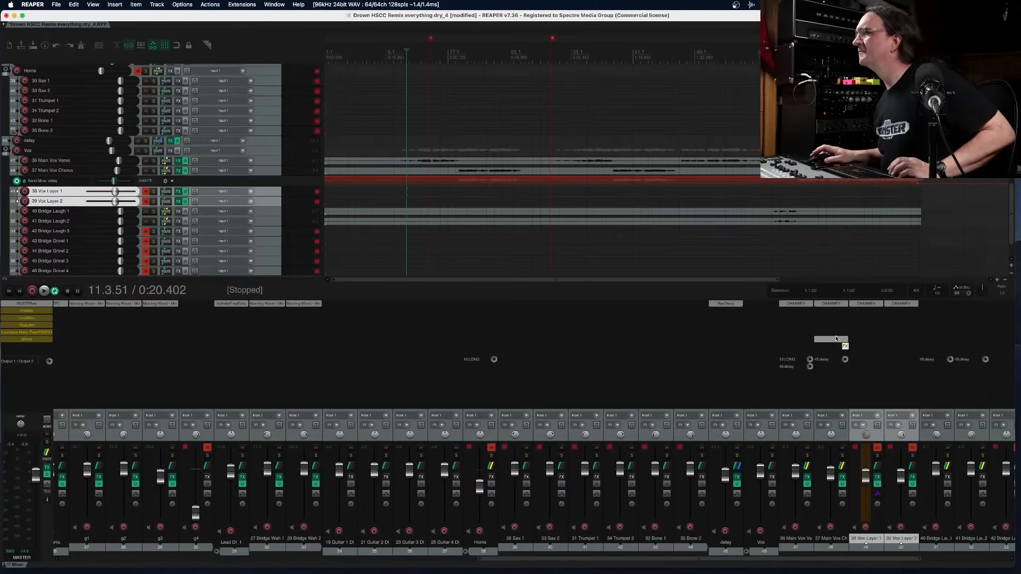
Try to record mute automation on the vox layers in Latch mode by unmuting them during playback from bar 11.3
{"action": "key", "text": "space"}
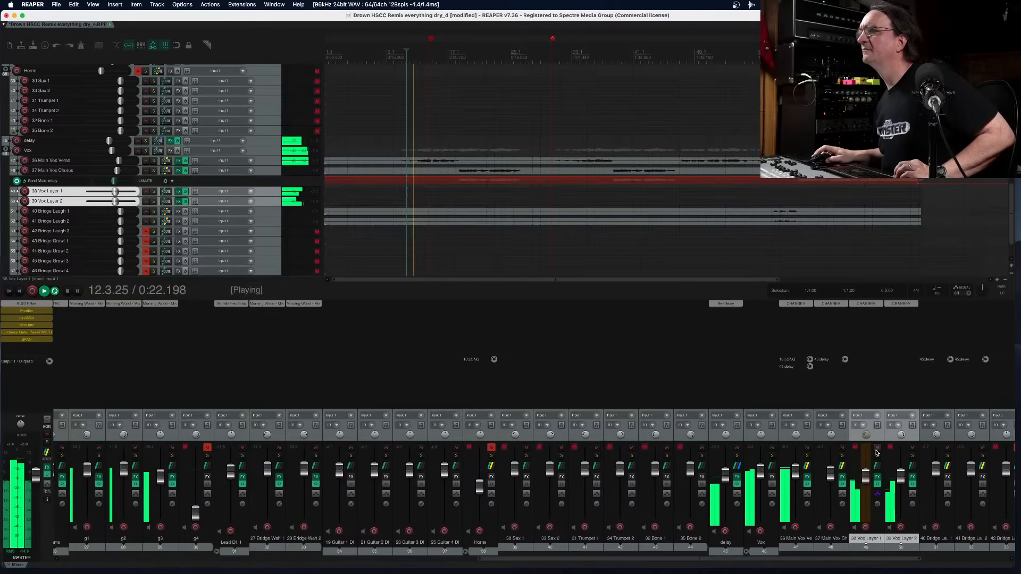
{"action": "key", "text": "space"}
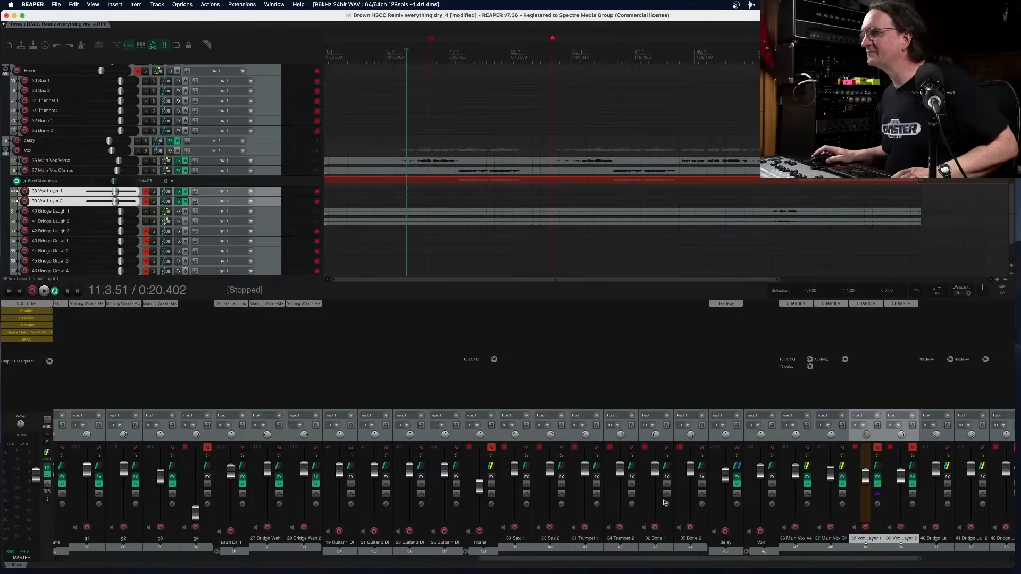
{"action": "left_click_drag", "start_coordinate": [798, 560], "coordinate": [867, 566]}
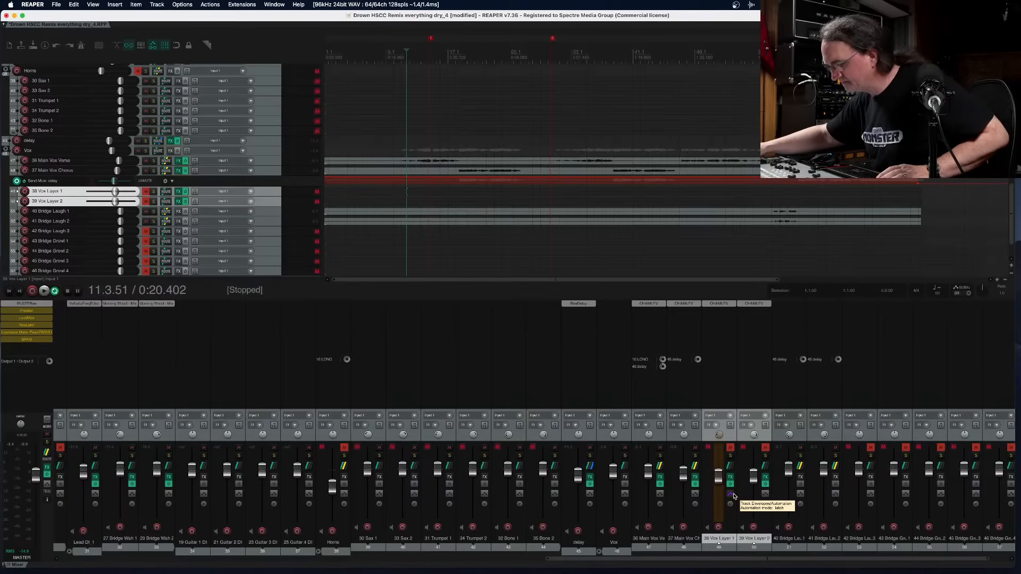
{"action": "key", "text": "space"}
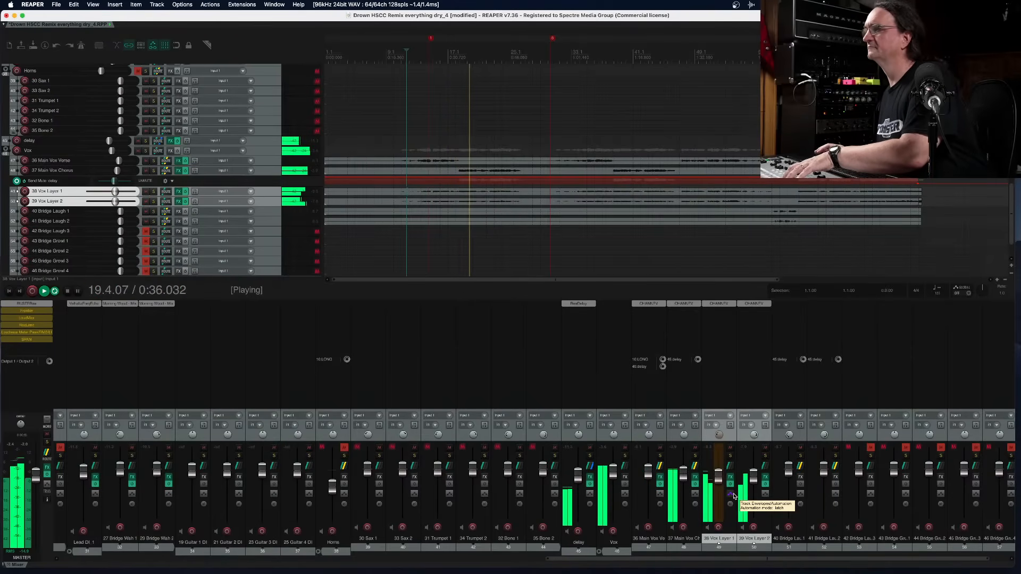
{"action": "key", "text": "F5"}
{"action": "key", "text": "space"}
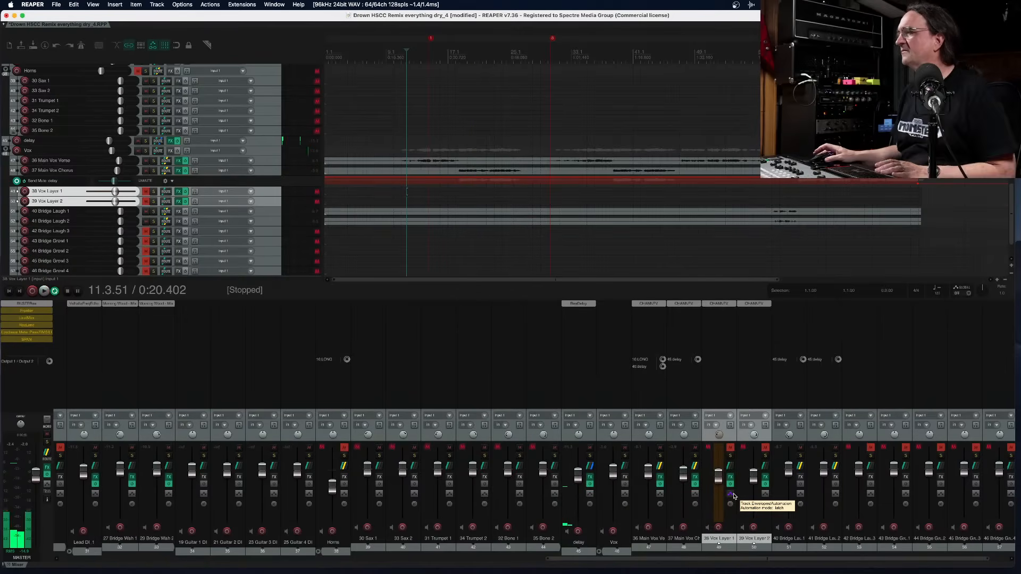
Set the automation mode of Vox Layer 1 and Vox Layer 2 to Touch and test it with playback from bar 11.3
{"action": "left_click", "coordinate": [732, 495]}
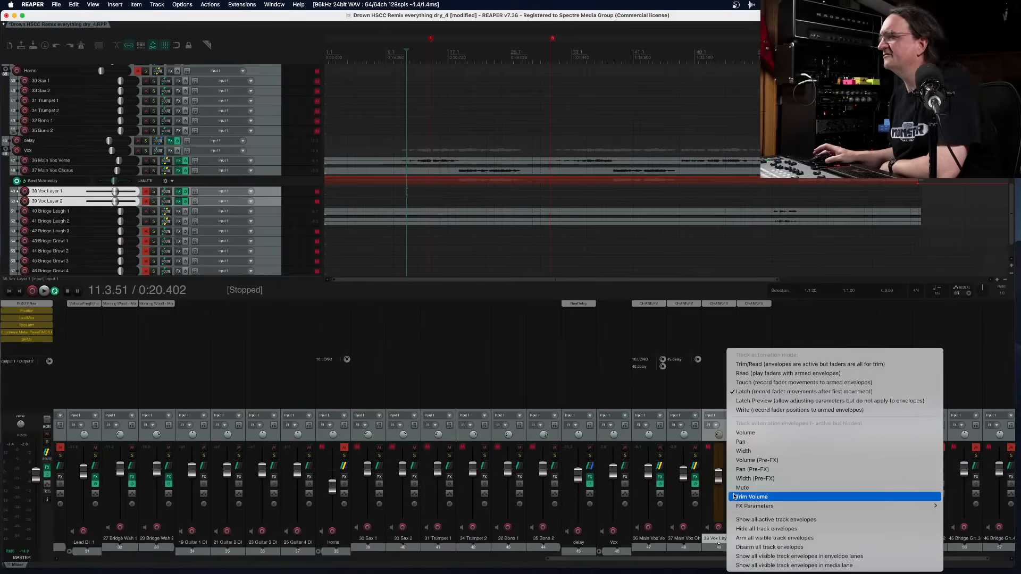
{"action": "left_click", "coordinate": [827, 383]}
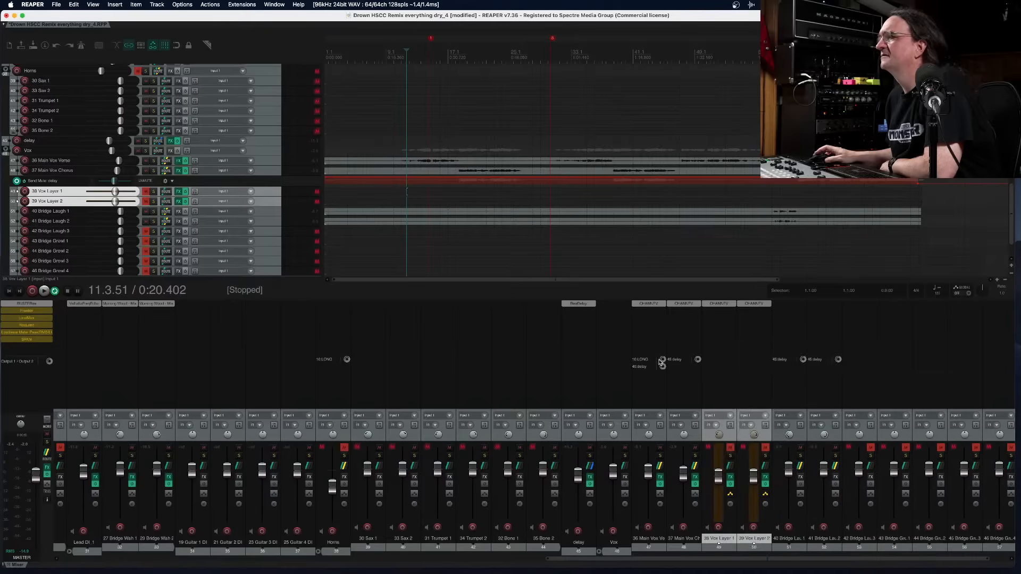
{"action": "key", "text": "space"}
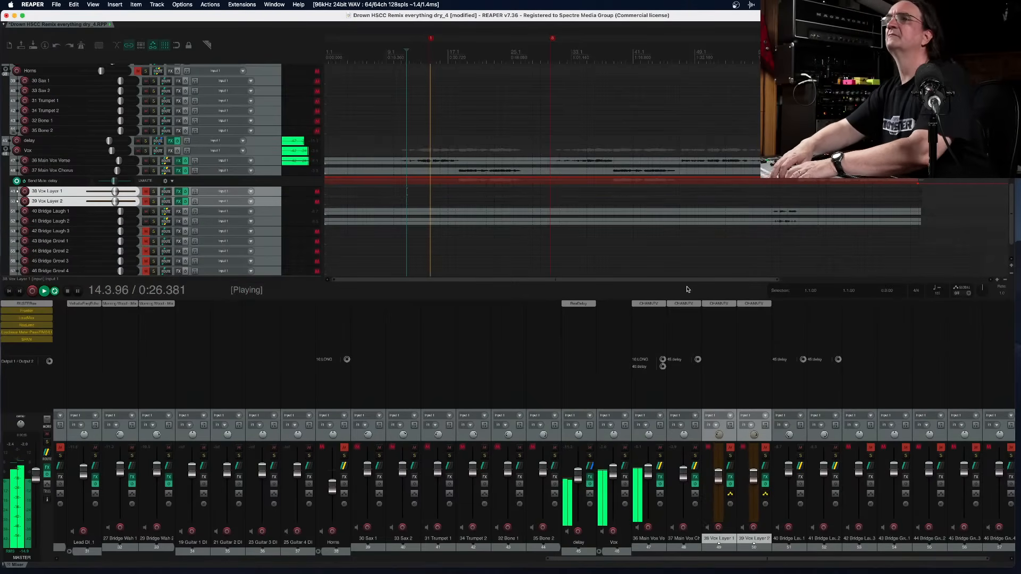
{"action": "key", "text": "space"}
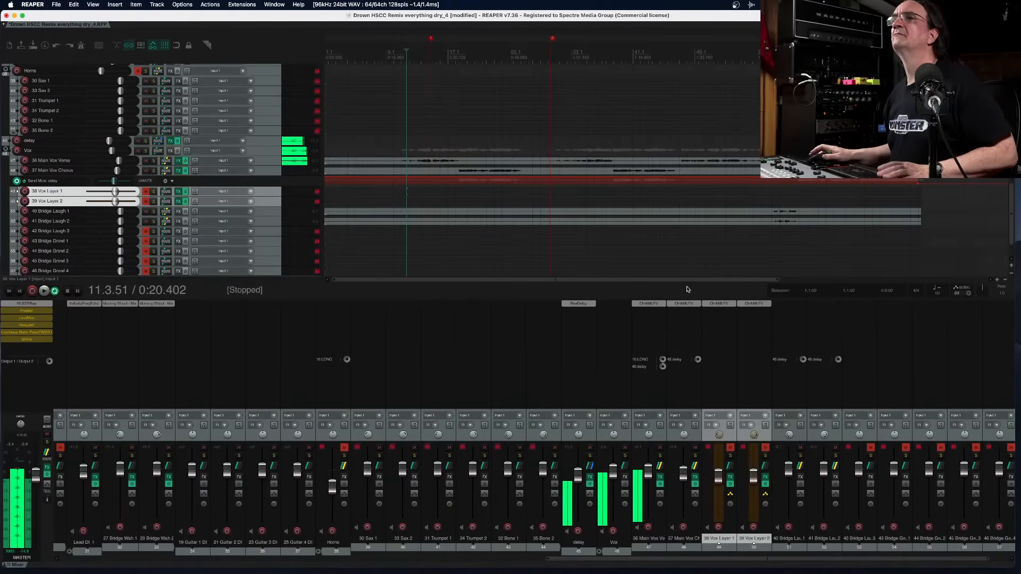
Show the Mute envelopes of Vox Layer 1 and Vox Layer 2
{"action": "left_click", "coordinate": [732, 495]}
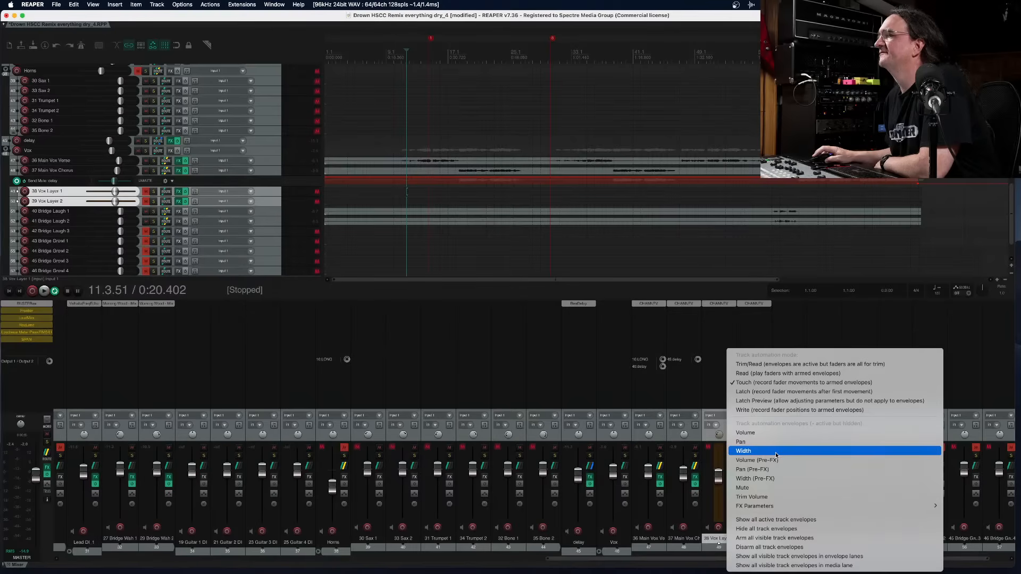
{"action": "left_click", "coordinate": [747, 487]}
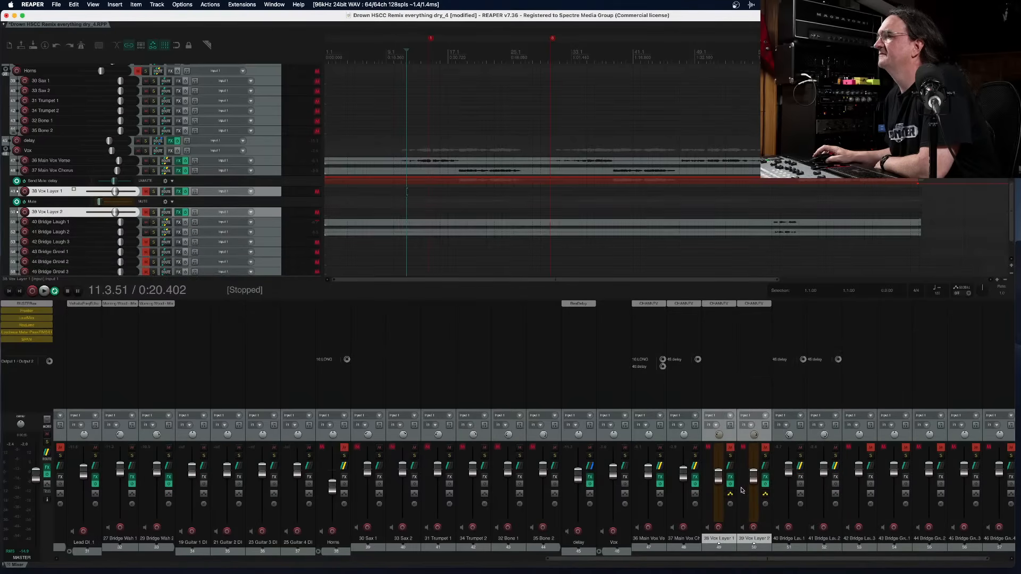
{"action": "left_click", "coordinate": [731, 496]}
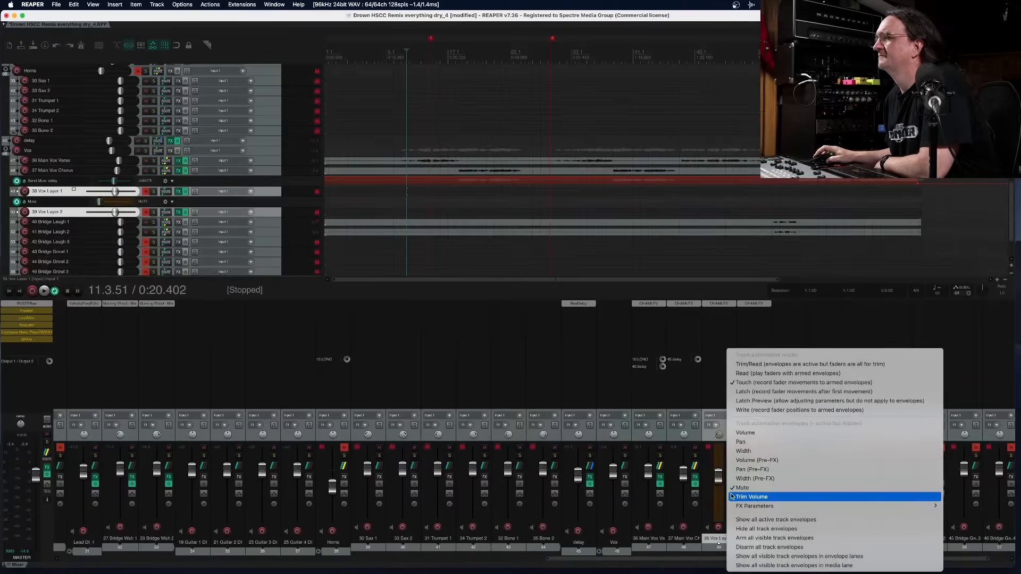
{"action": "left_click", "coordinate": [742, 488]}
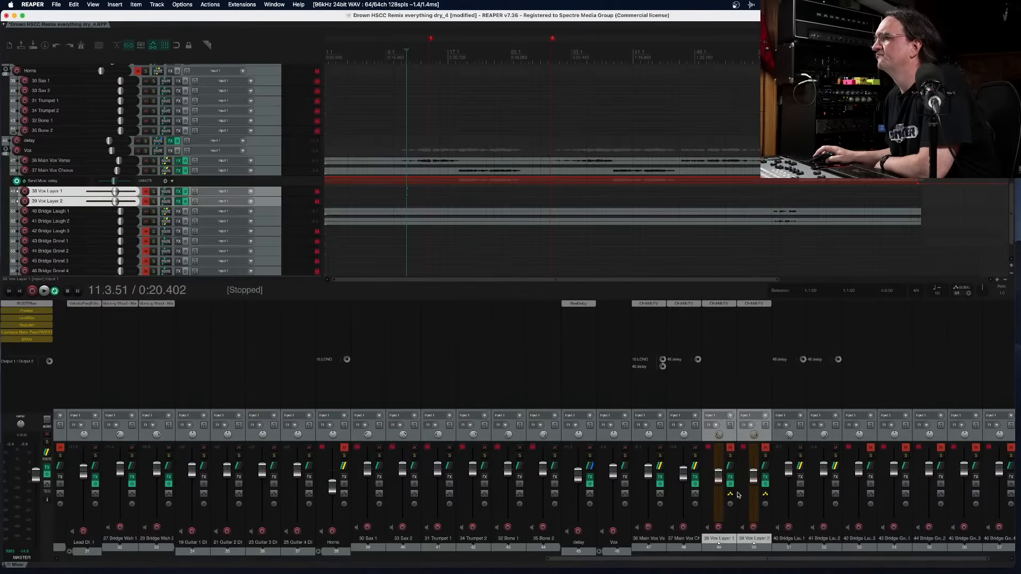
{"action": "left_click", "coordinate": [731, 496]}
{"action": "left_click", "coordinate": [746, 488]}
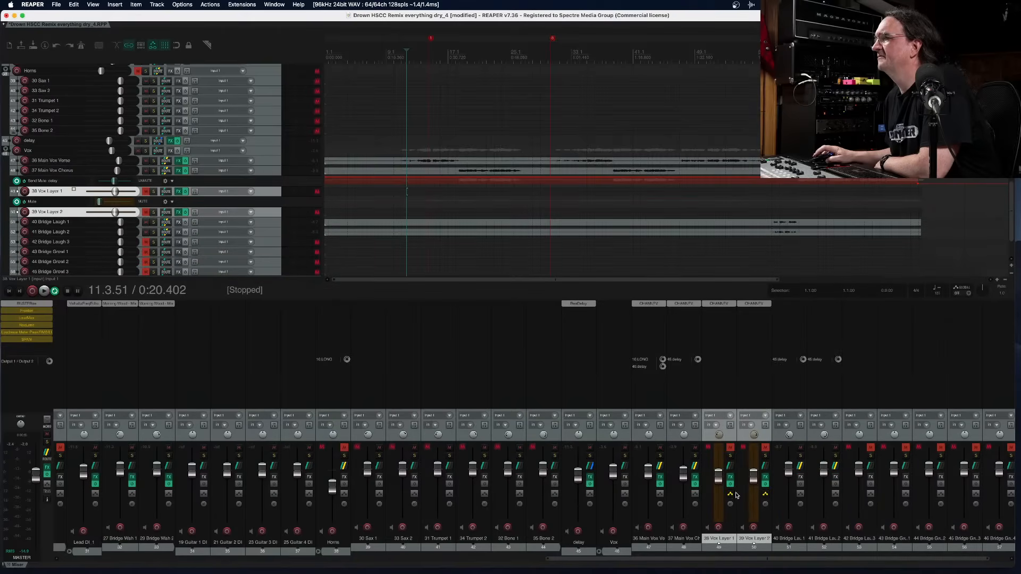
{"action": "left_click", "coordinate": [766, 496]}
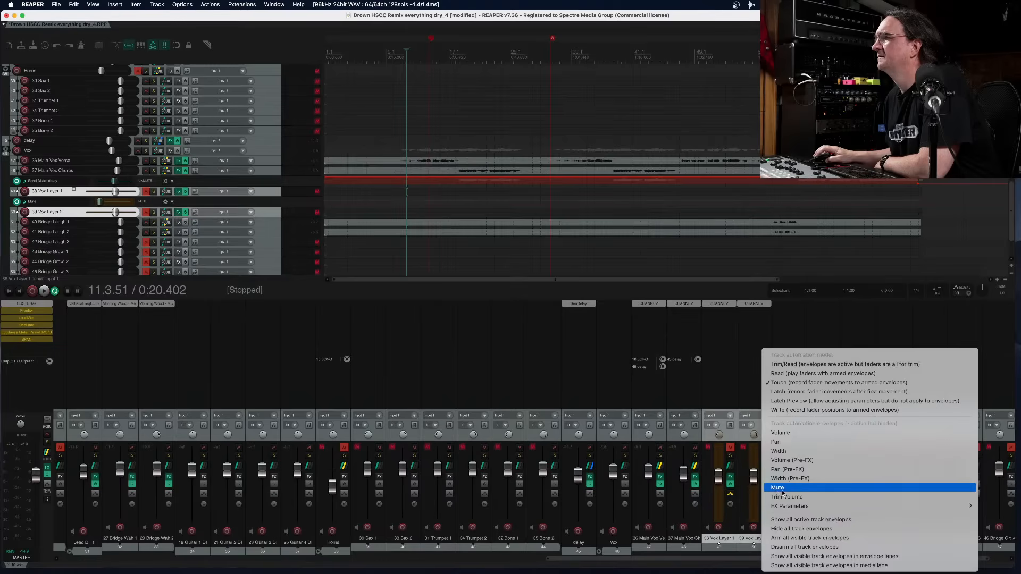
{"action": "left_click", "coordinate": [782, 488]}
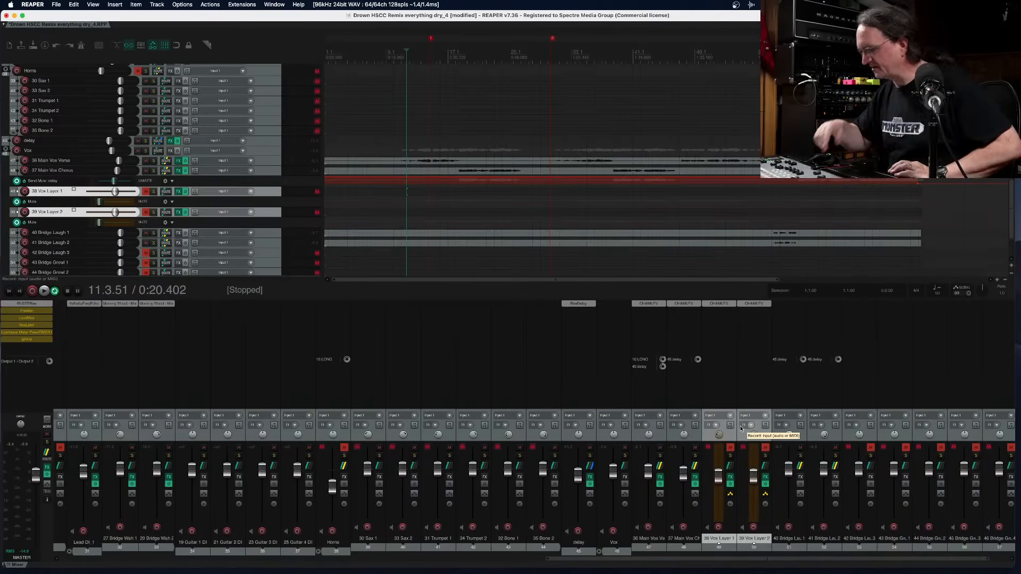
Record mute automation on both vox layers by unmuting and re-muting them during playback from bar 11.3
{"action": "key", "text": "space"}
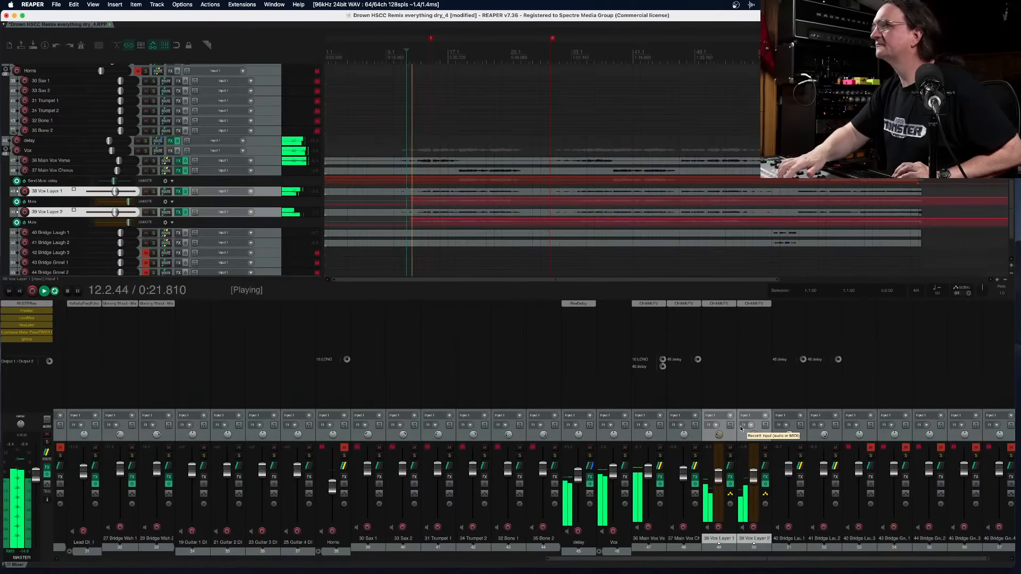
{"action": "key", "text": "F6"}
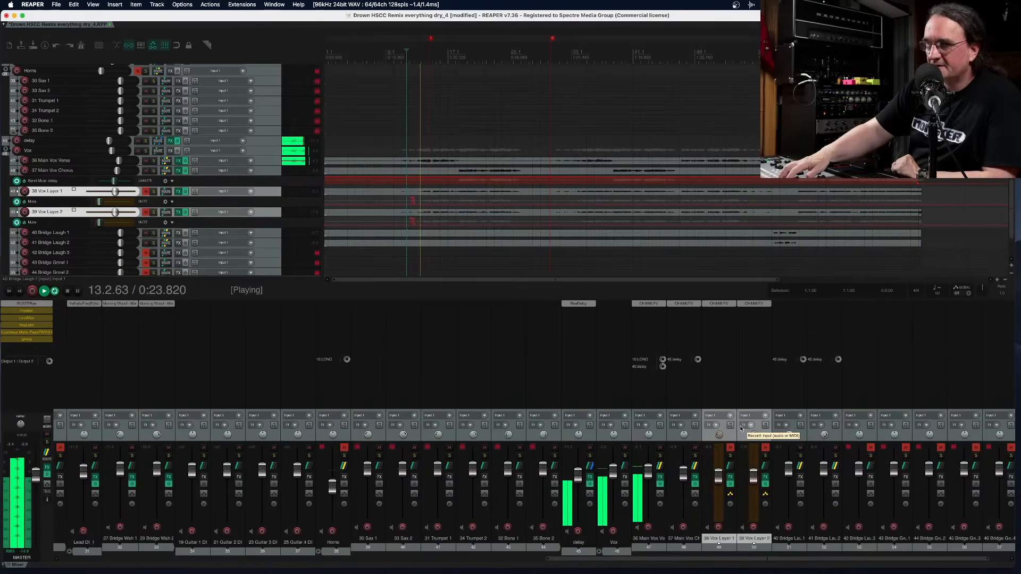
{"action": "key", "text": "space"}
Examine the recorded mute moves on Vox Layer 1's envelope and undo the mute automation on both vox layers
{"action": "scroll", "coordinate": [565, 164], "scroll_direction": "up", "scroll_amount": 1}
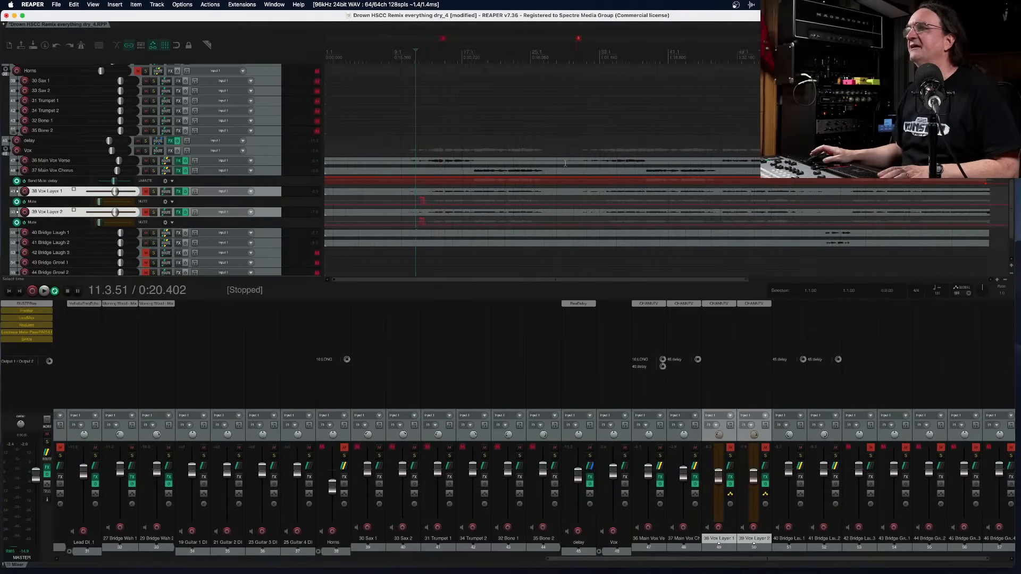
{"action": "scroll", "coordinate": [565, 163], "scroll_direction": "up", "scroll_amount": 2}
{"action": "right_click", "coordinate": [492, 201]}
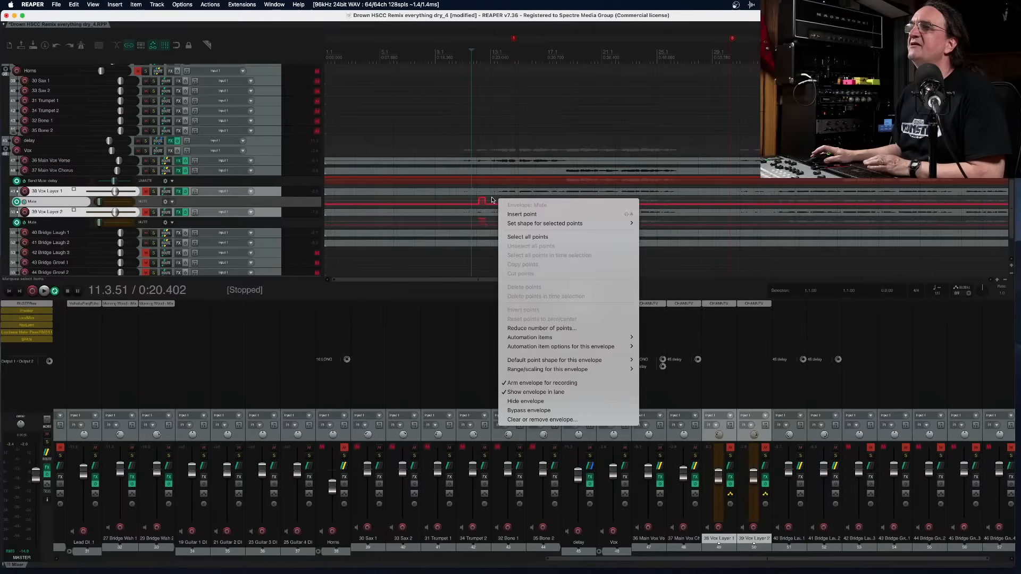
{"action": "left_click", "coordinate": [463, 202]}
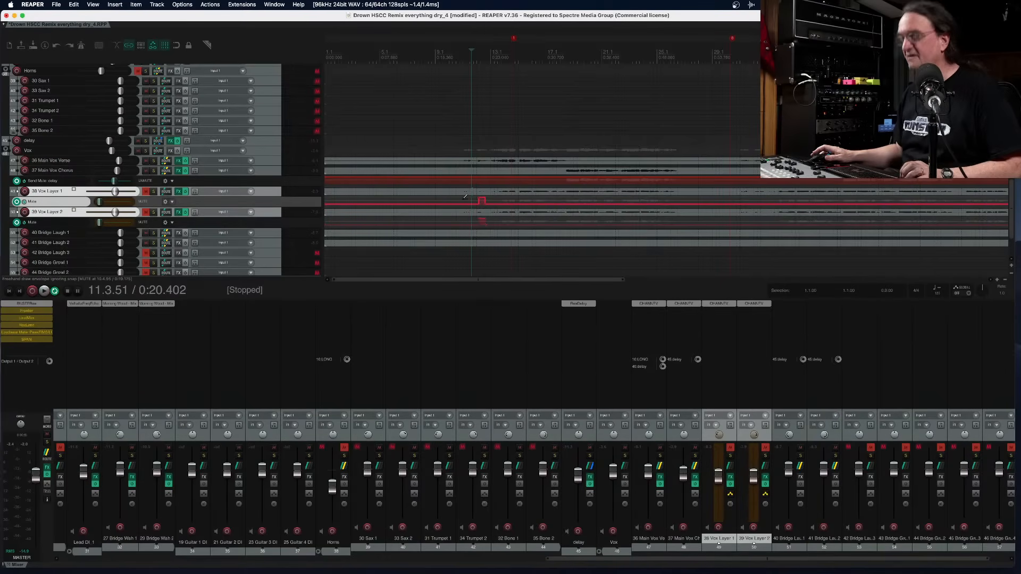
{"action": "key", "text": "super+z"}
{"action": "key", "text": "super+z"}
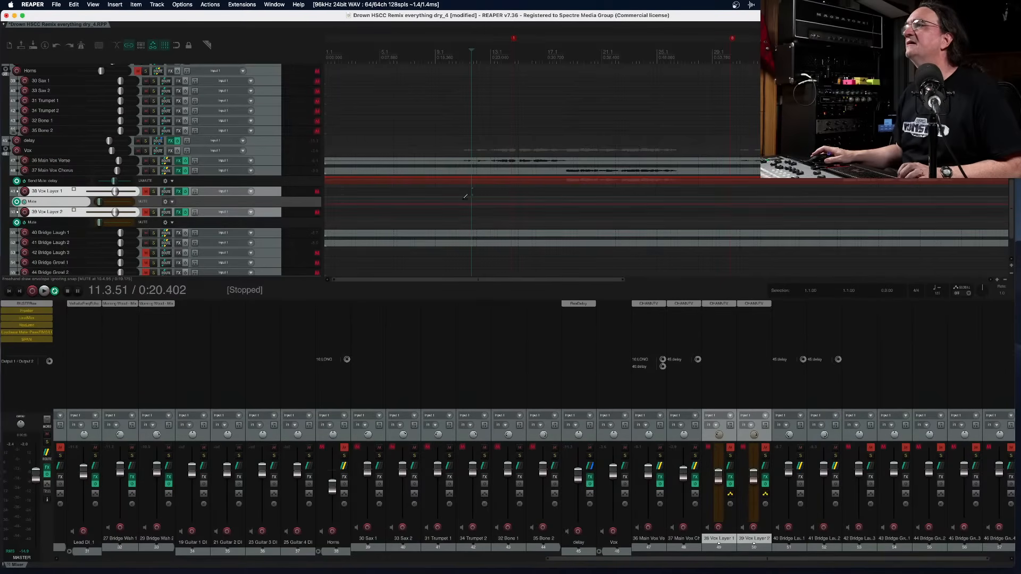
Play the verse from bar 11.3 and check Vox Layer 1's automation options without changing them
{"action": "key", "text": "space"}
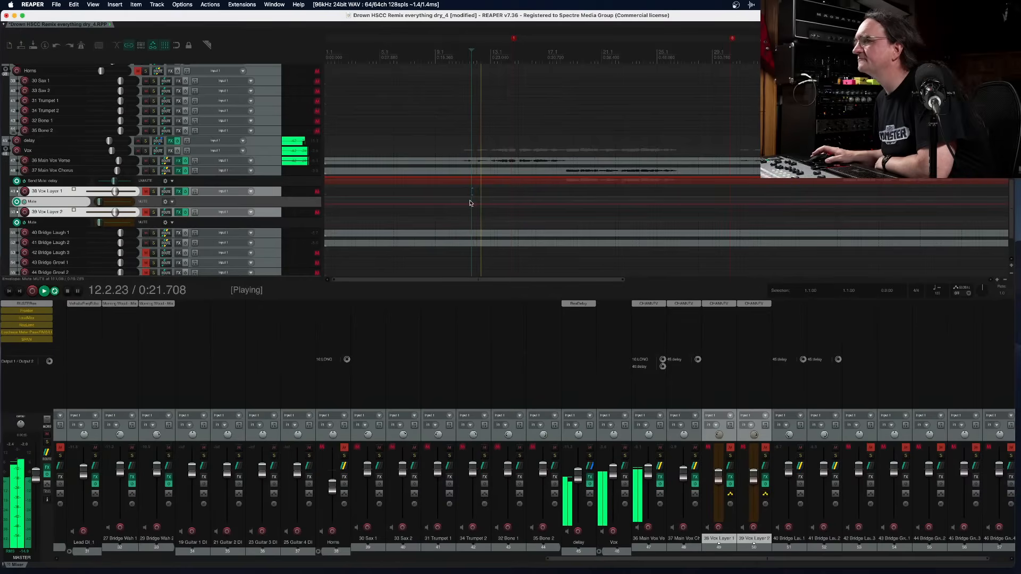
{"action": "left_click", "coordinate": [730, 495]}
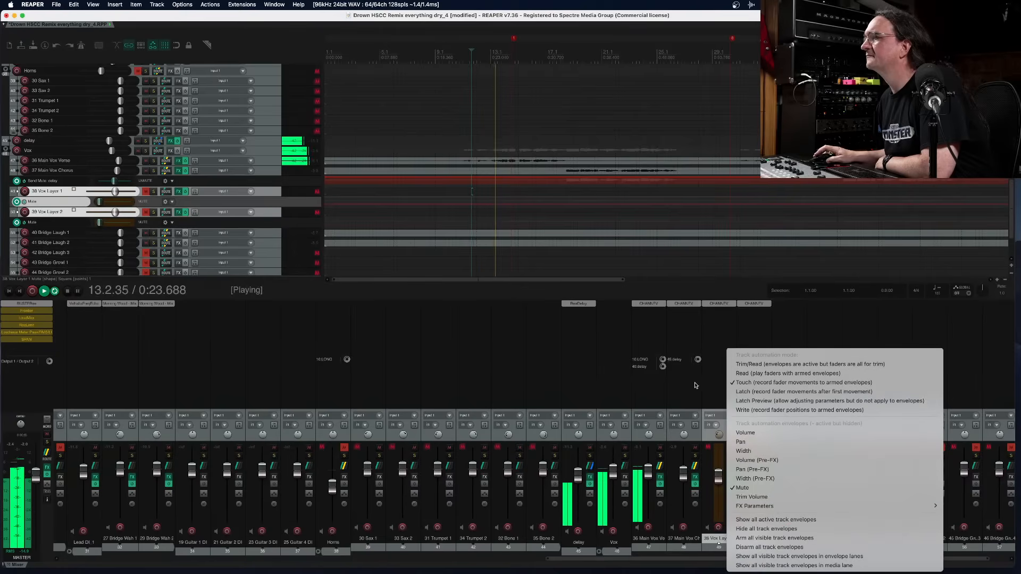
{"action": "left_click", "coordinate": [708, 412]}
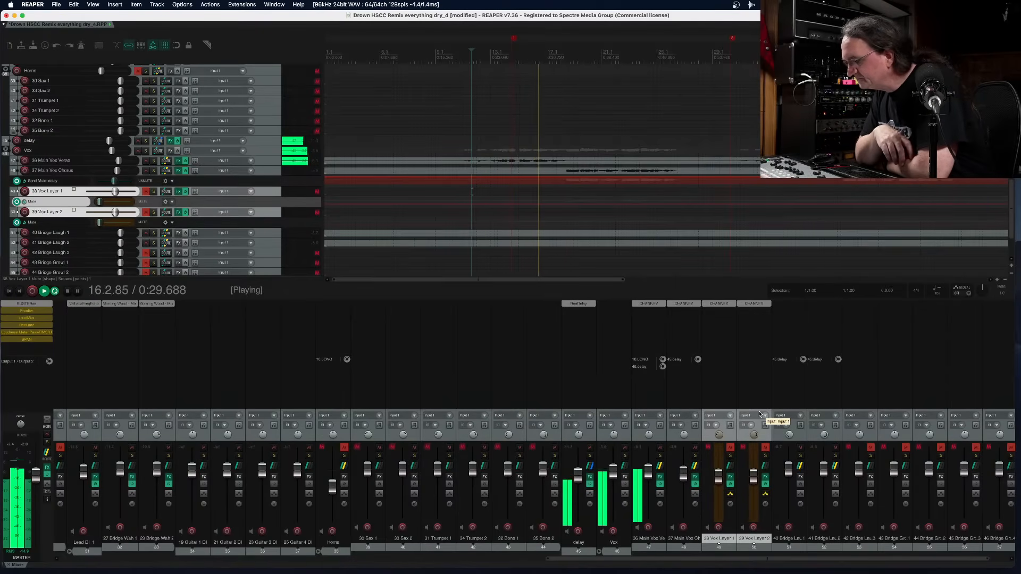
{"action": "key", "text": "space"}
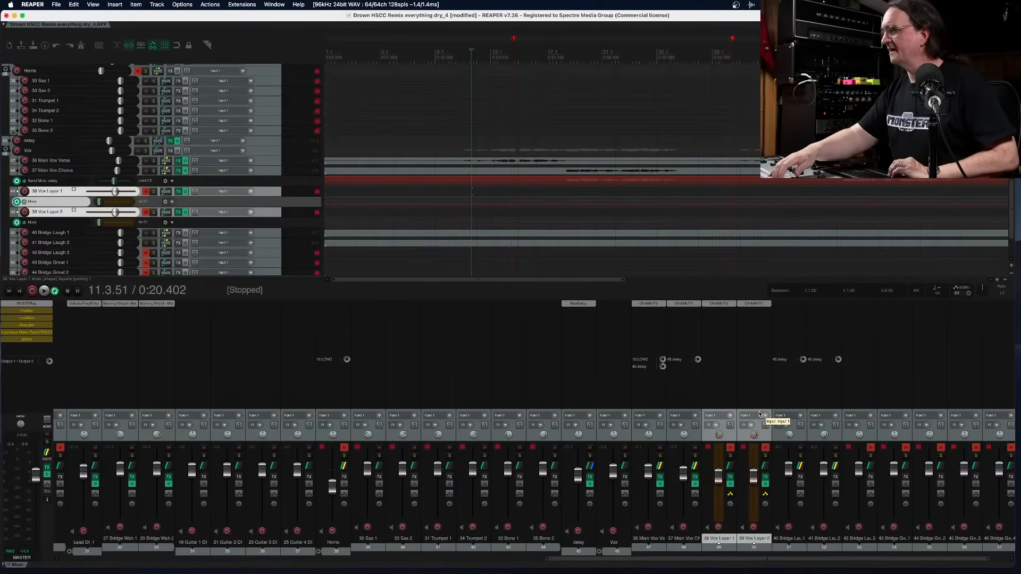
Briefly show the pan envelopes of both vox layers during playback, and hide their pan and mute envelopes
{"action": "key", "text": "p"}
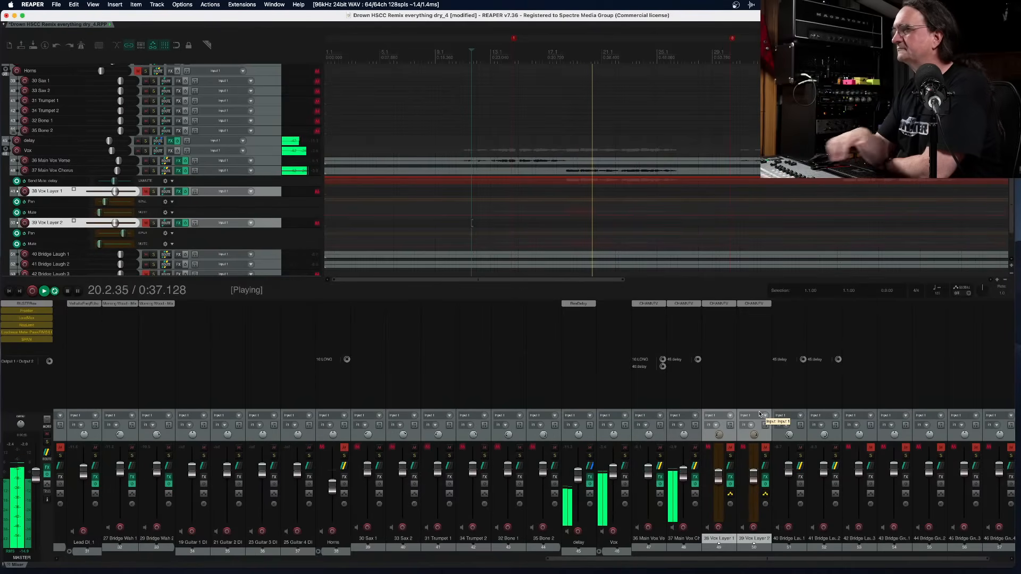
{"action": "key", "text": "space"}
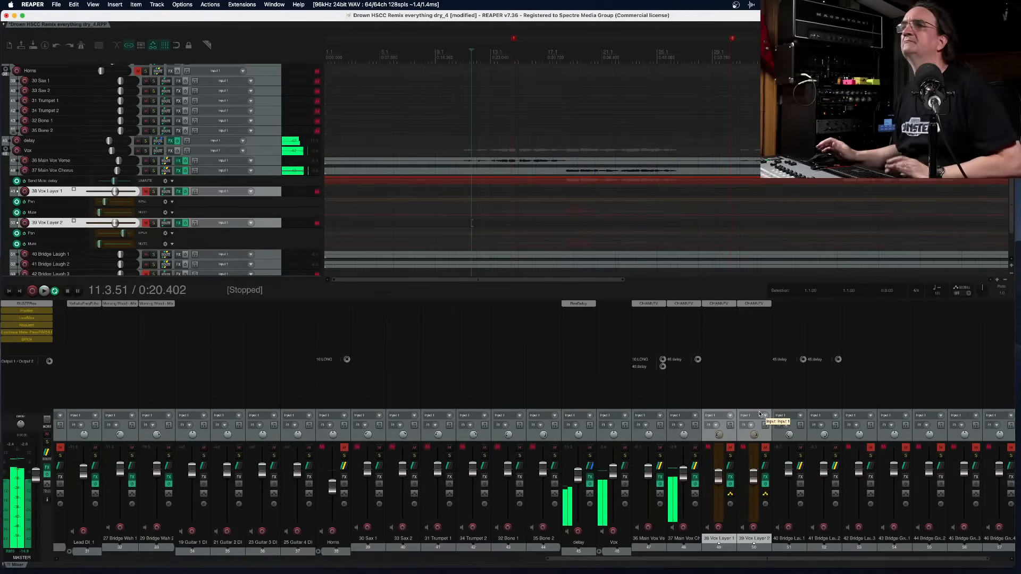
{"action": "scroll", "coordinate": [549, 170], "scroll_direction": "down", "scroll_amount": 3}
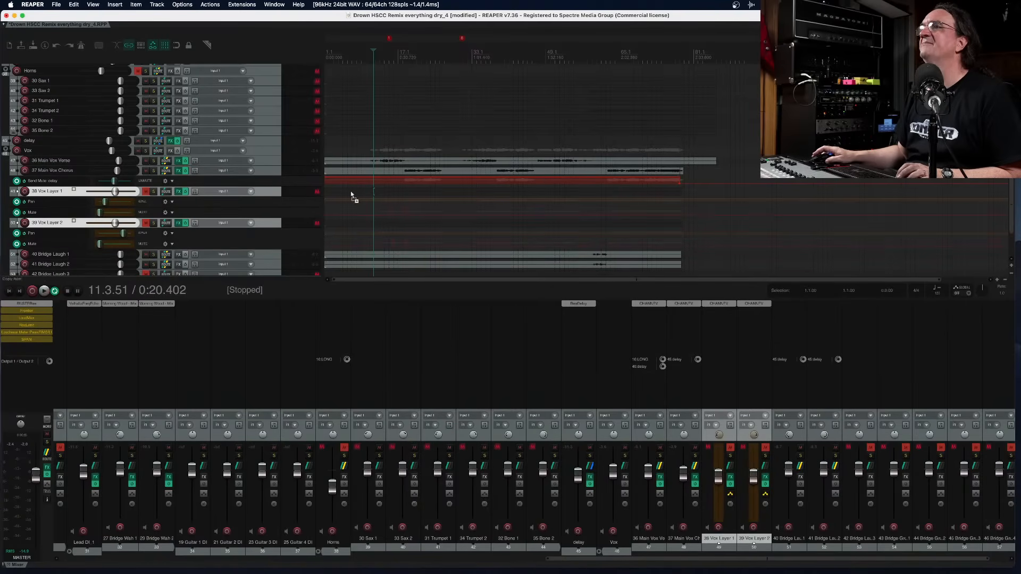
{"action": "key", "text": "p"}
{"action": "key", "text": "m"}
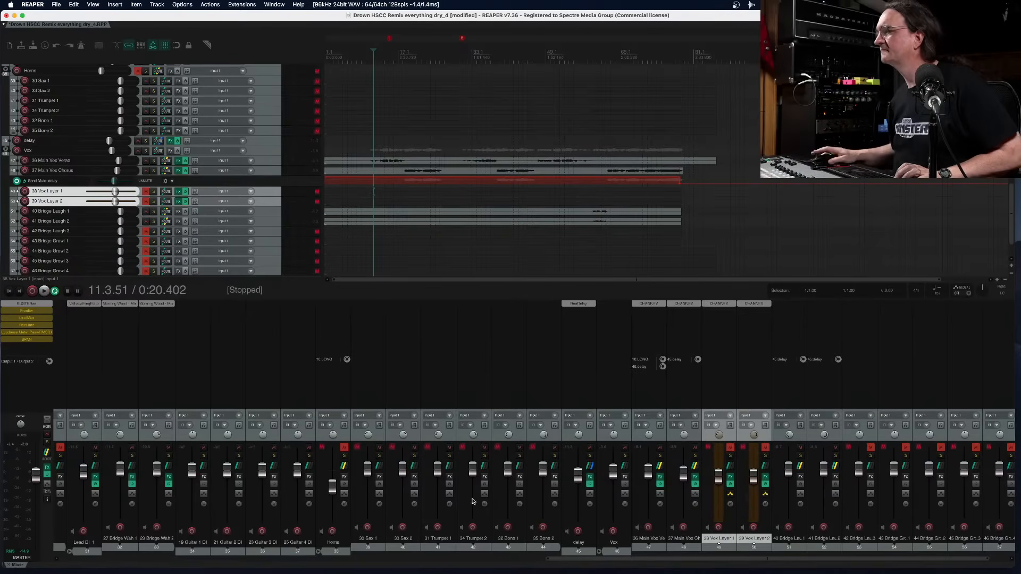
Show the mute envelopes of Vox Layer 1 and Vox Layer 2 again
{"action": "left_click", "coordinate": [730, 496]}
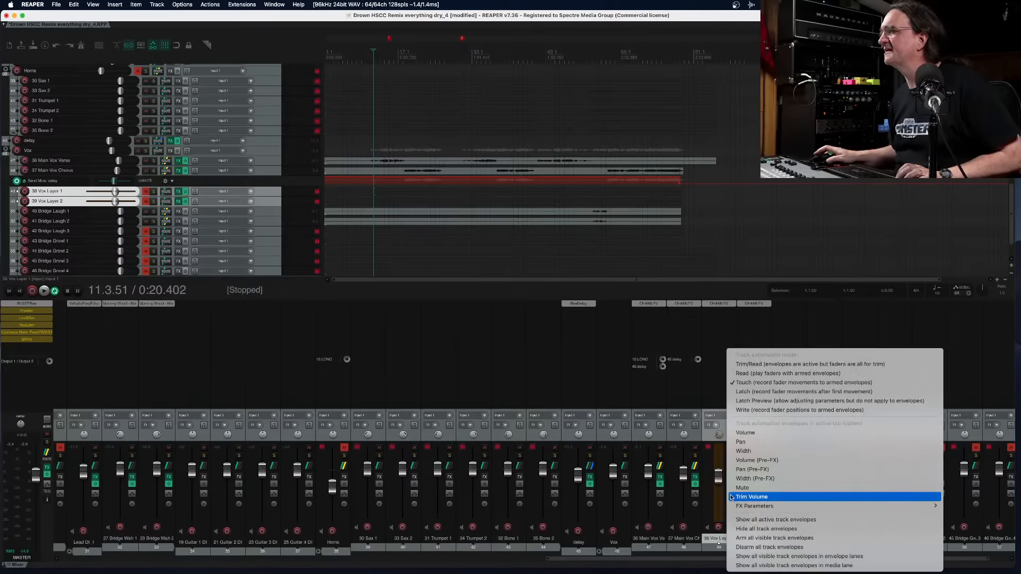
{"action": "left_click", "coordinate": [732, 488]}
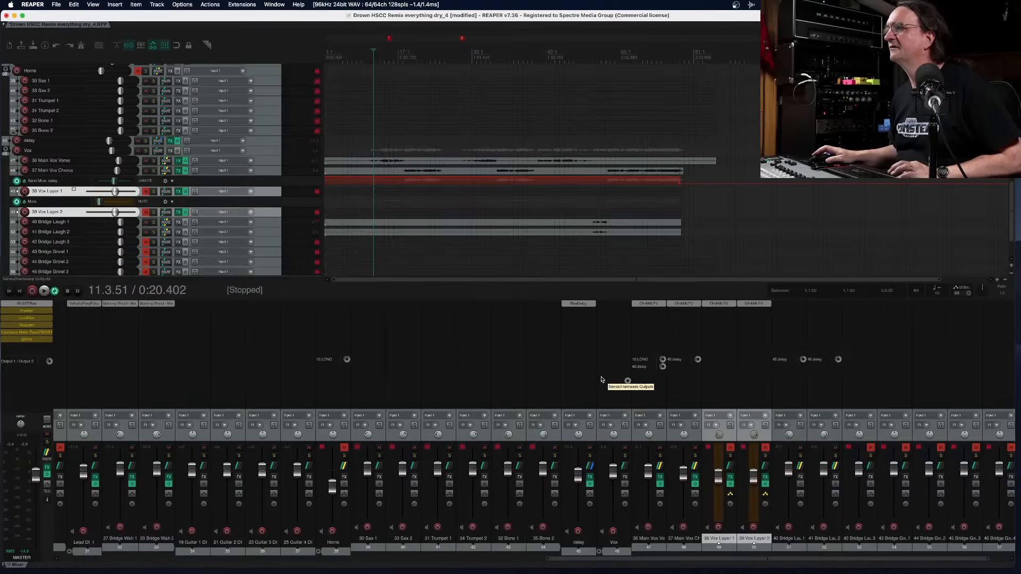
{"action": "left_click", "coordinate": [766, 494]}
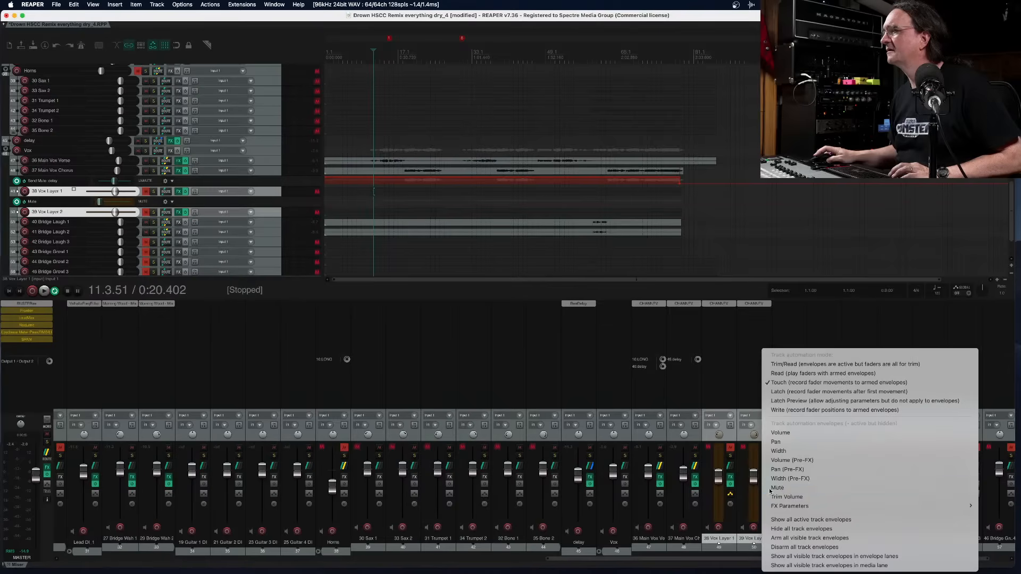
{"action": "left_click", "coordinate": [767, 487]}
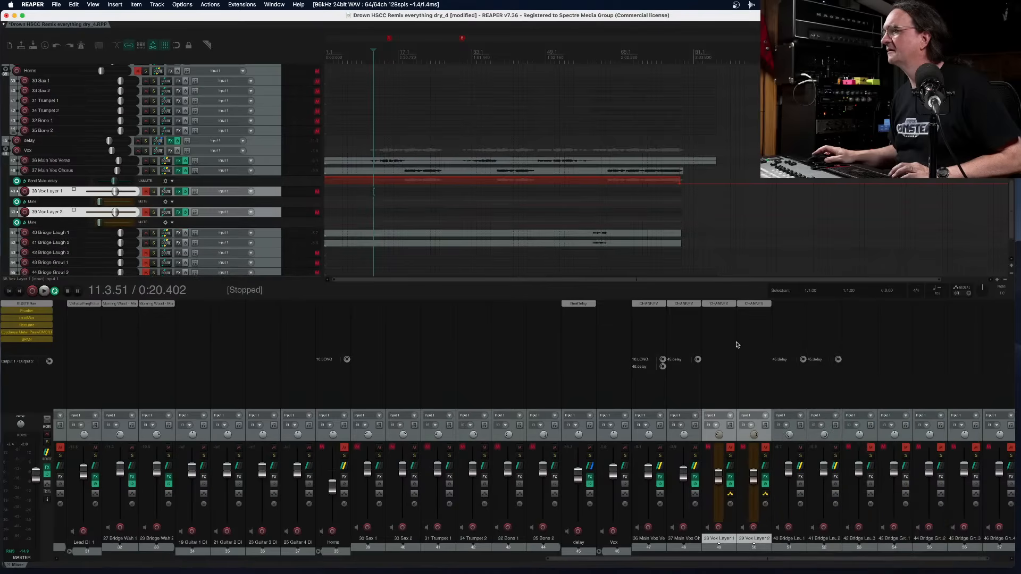
Play from bar 15.4 to the song's end, recording mute automation that unmutes both vox layers for the choruses and mutes them for the verses
{"action": "left_click", "coordinate": [393, 59]}
{"action": "key", "text": "space"}
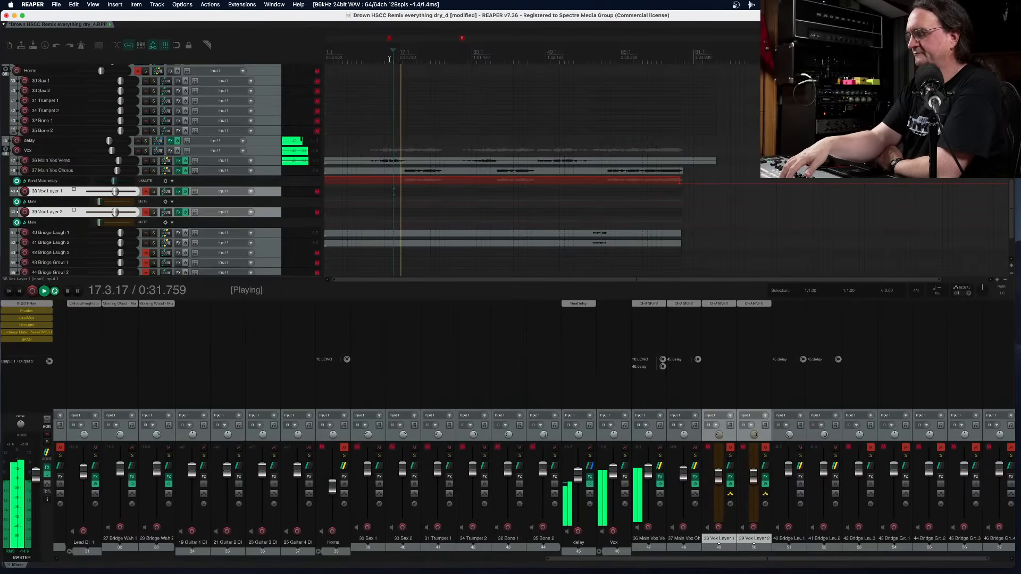
{"action": "key", "text": "F6"}
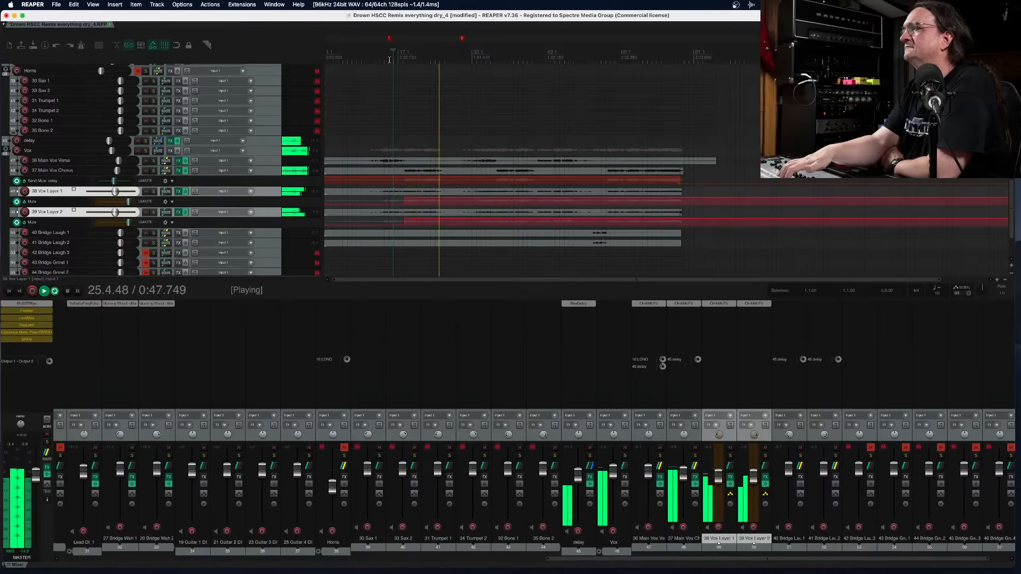
{"action": "key", "text": "F5"}
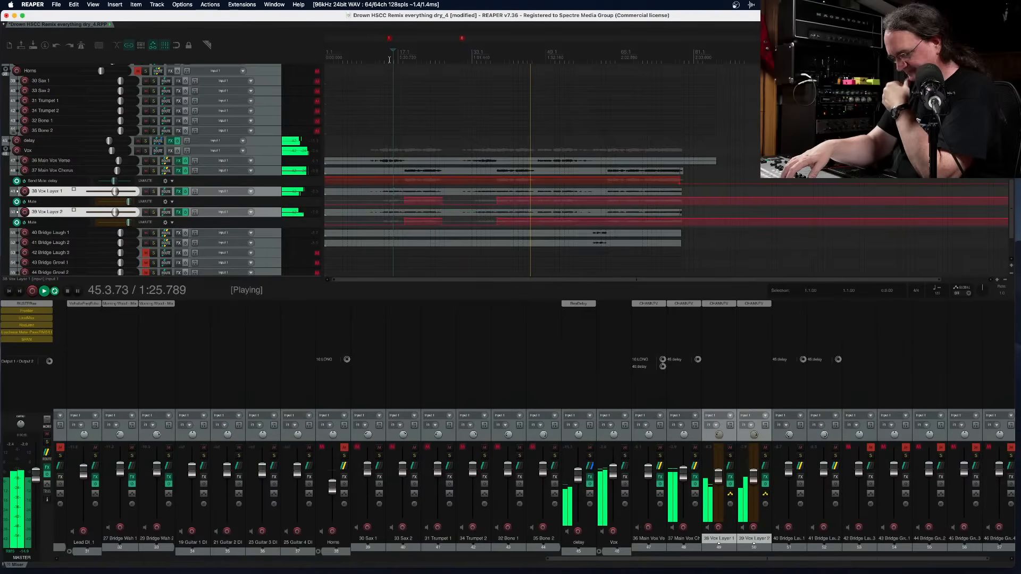
{"action": "key", "text": "F6"}
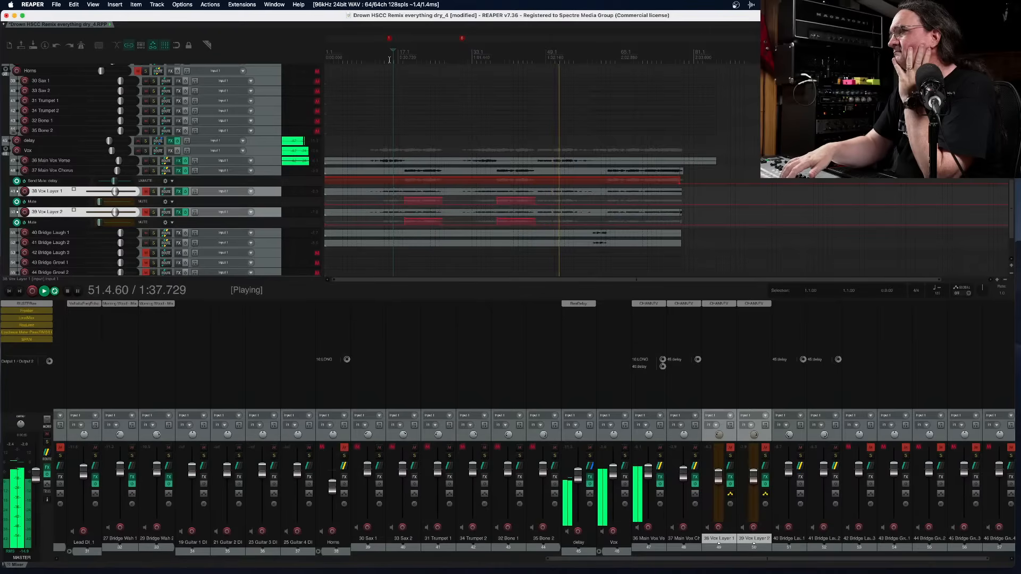
{"action": "key", "text": "F5"}
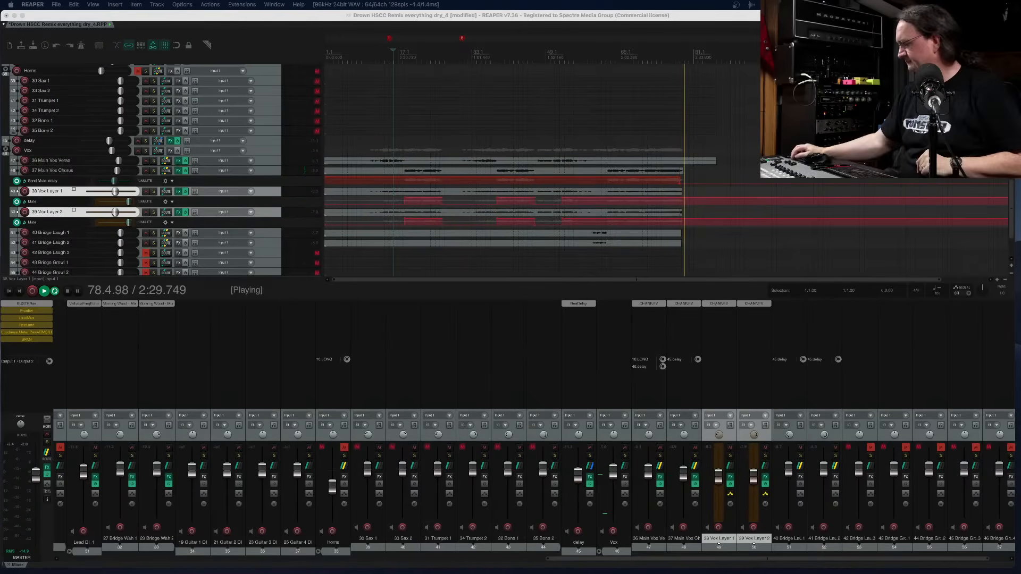
{"action": "key", "text": "space"}
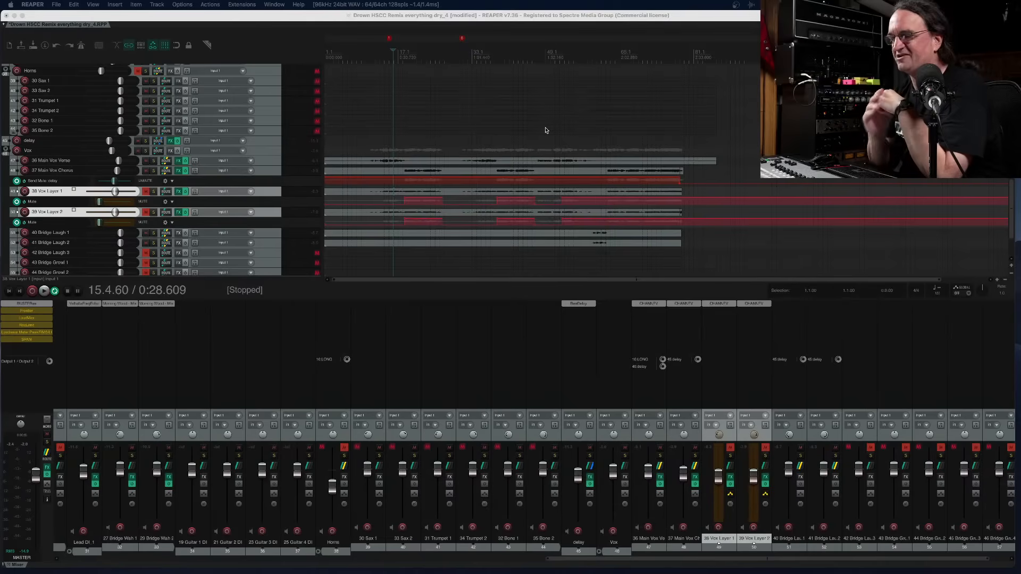
Play the mix from bar 15.4 and inspect the BUSTERse compressor on the master track without changing it
{"action": "key", "text": "space"}
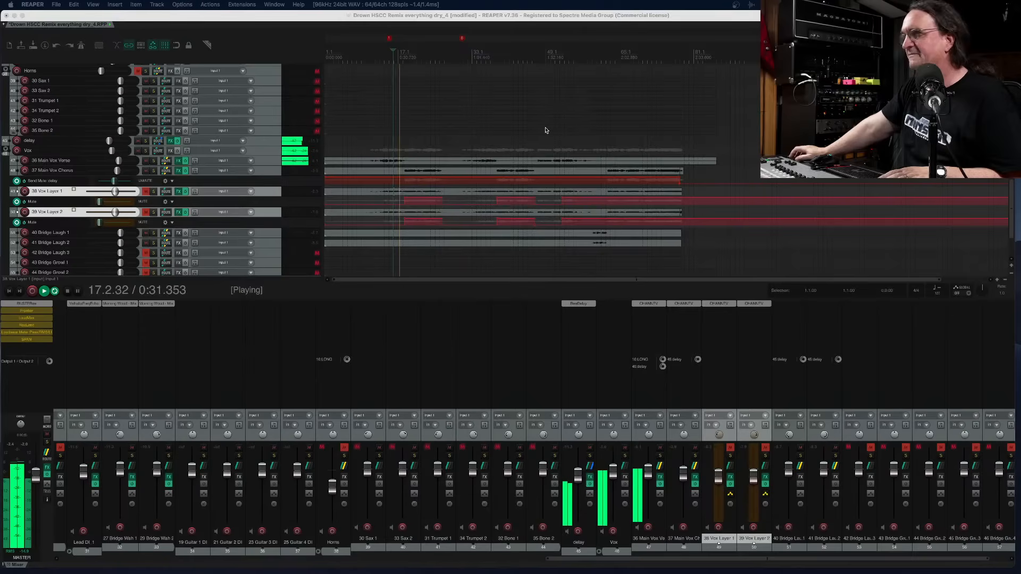
{"action": "key", "text": "space"}
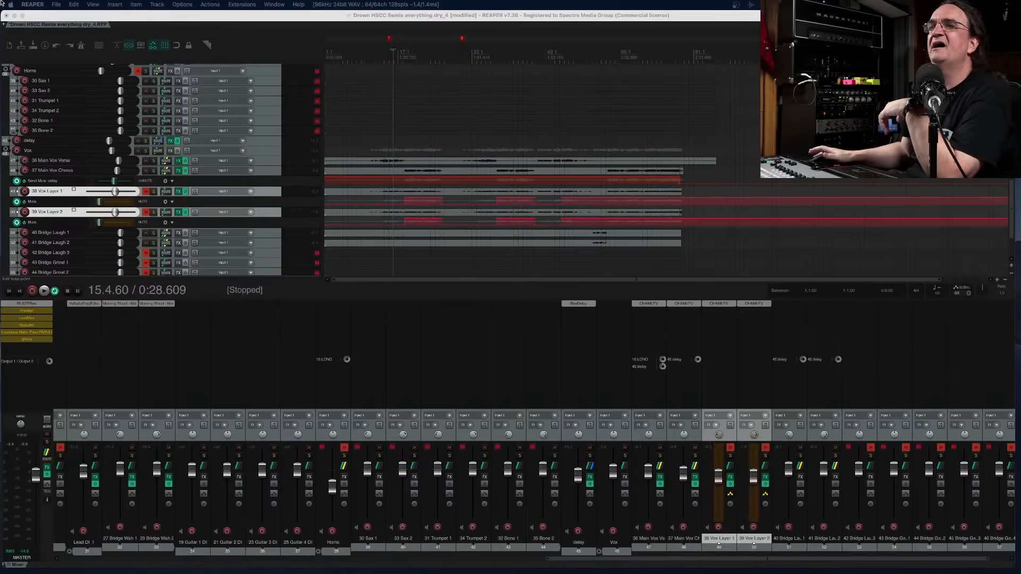
{"action": "left_click", "coordinate": [34, 304]}
{"action": "left_click", "coordinate": [33, 304]}
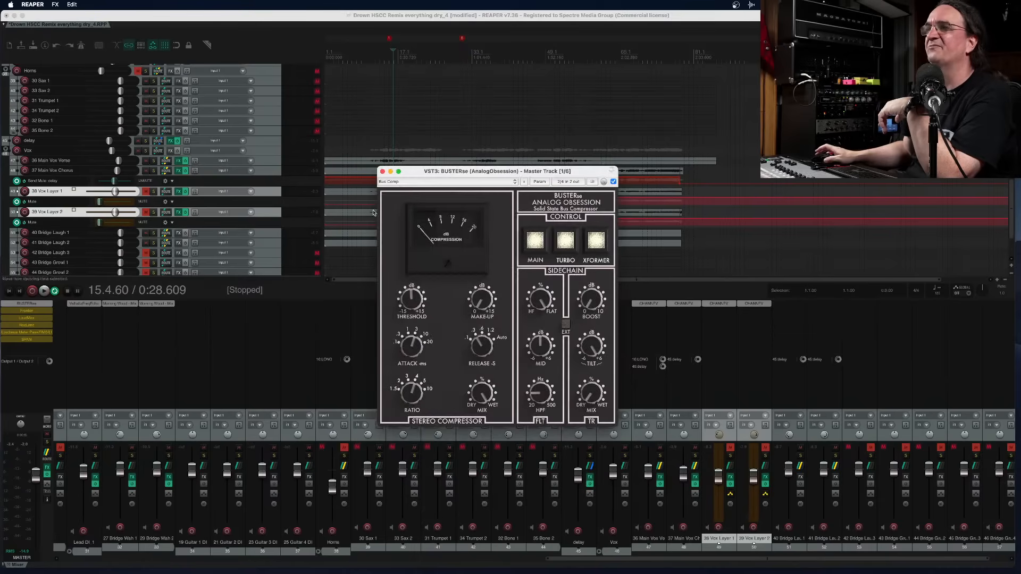
{"action": "left_click", "coordinate": [377, 171]}
{"action": "key", "text": "space"}
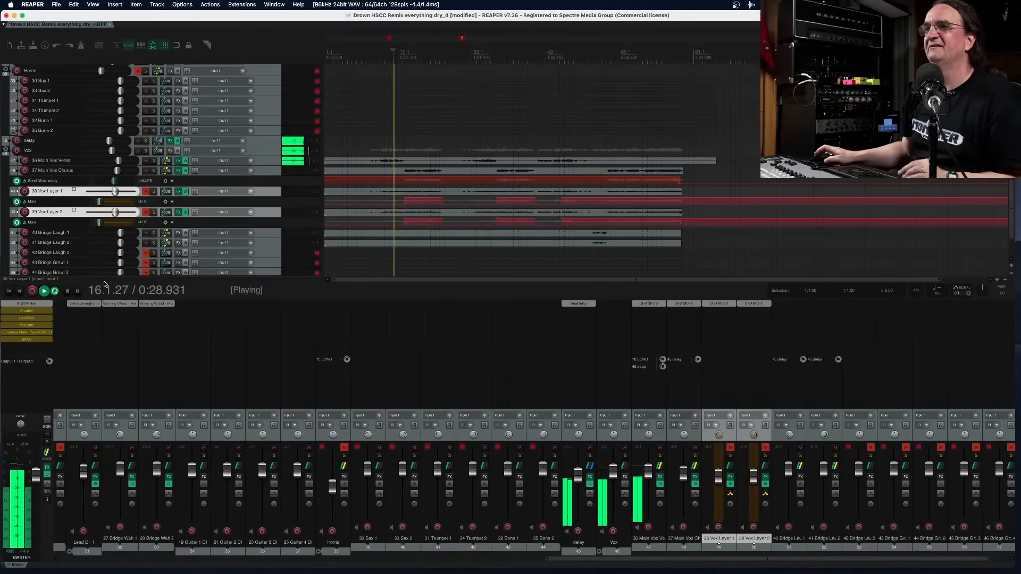
Briefly enable the Frontier limiter on the master track during playback, and bypass it again
{"action": "left_click", "coordinate": [44, 310]}
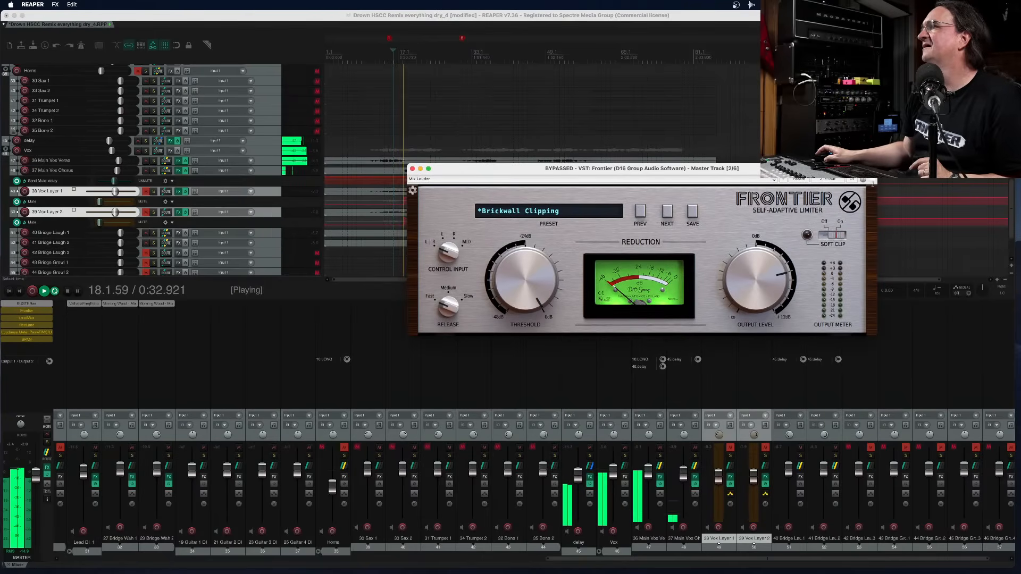
{"action": "left_click", "coordinate": [873, 180]}
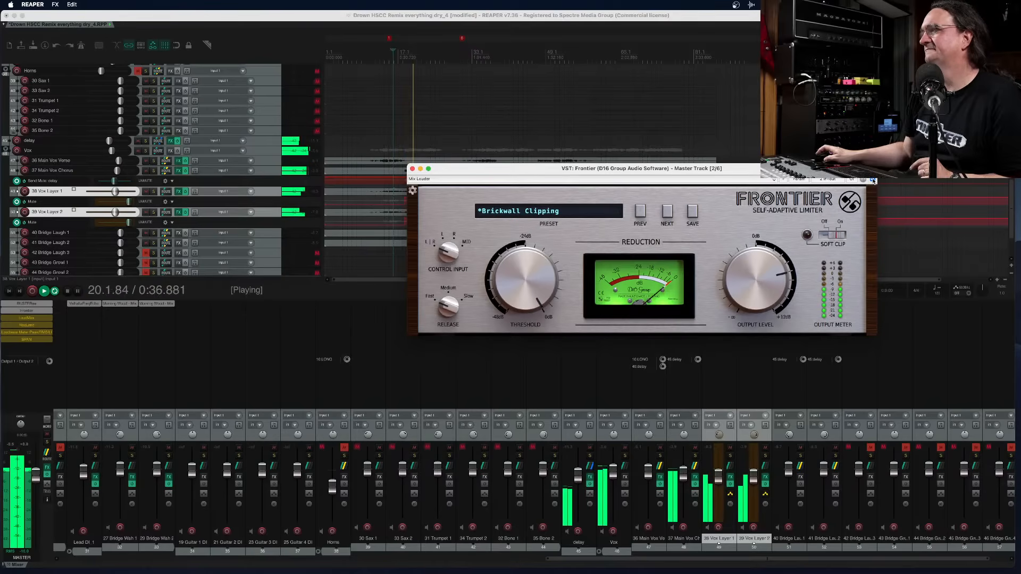
{"action": "left_click", "coordinate": [873, 180]}
{"action": "left_click", "coordinate": [412, 168]}
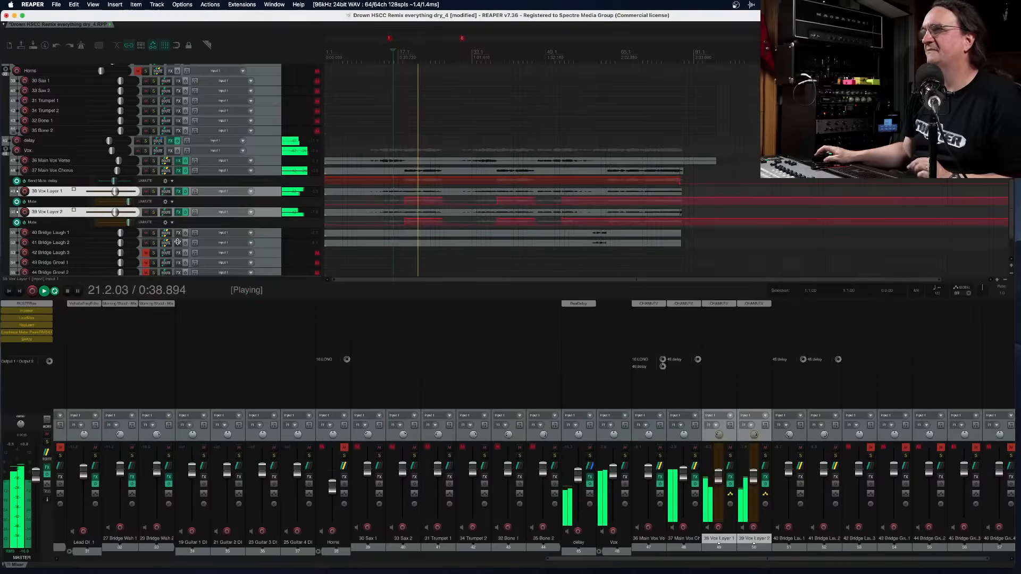
Enable the loudness meter on the master track, check the chorus level during playback, and close the meter
{"action": "left_click", "coordinate": [48, 334]}
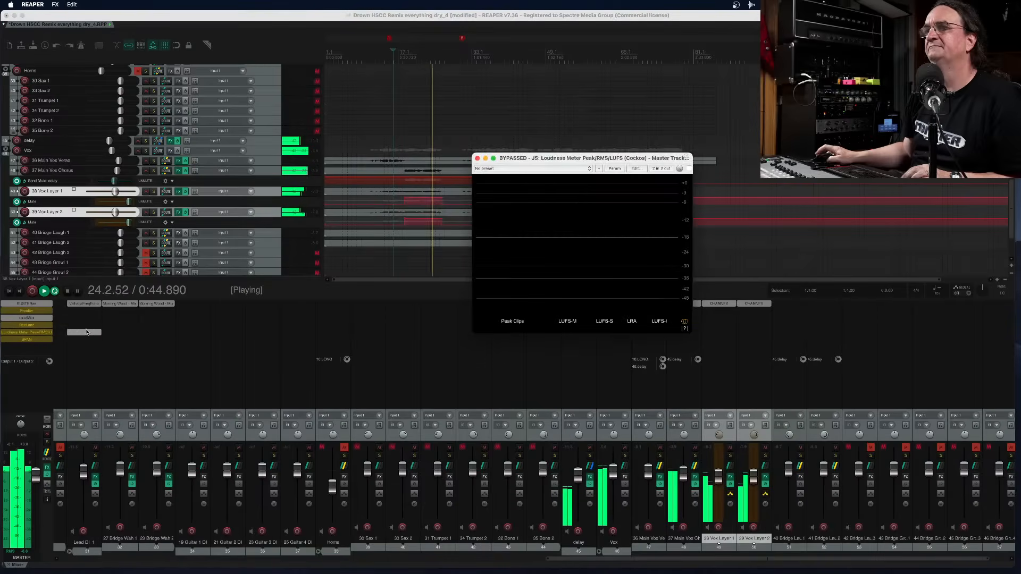
{"action": "left_click", "coordinate": [690, 169]}
{"action": "key", "text": "F5"}
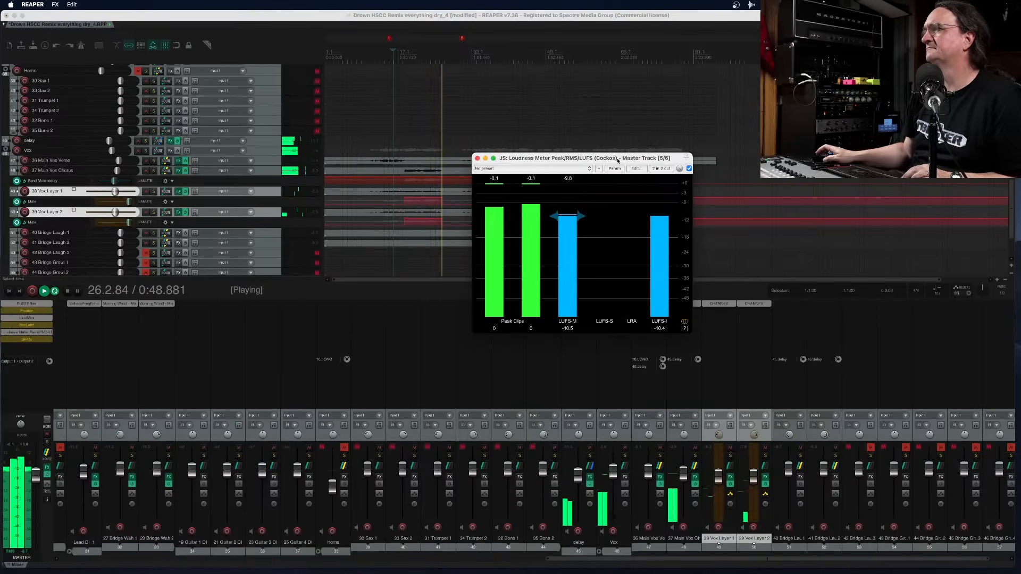
{"action": "left_click", "coordinate": [477, 161]}
{"action": "key", "text": "space"}
Return to the start of the project and play the mix from bar 1 several times to review it
{"action": "scroll", "coordinate": [325, 60], "scroll_direction": "down", "scroll_amount": 2}
{"action": "left_click", "coordinate": [333, 55]}
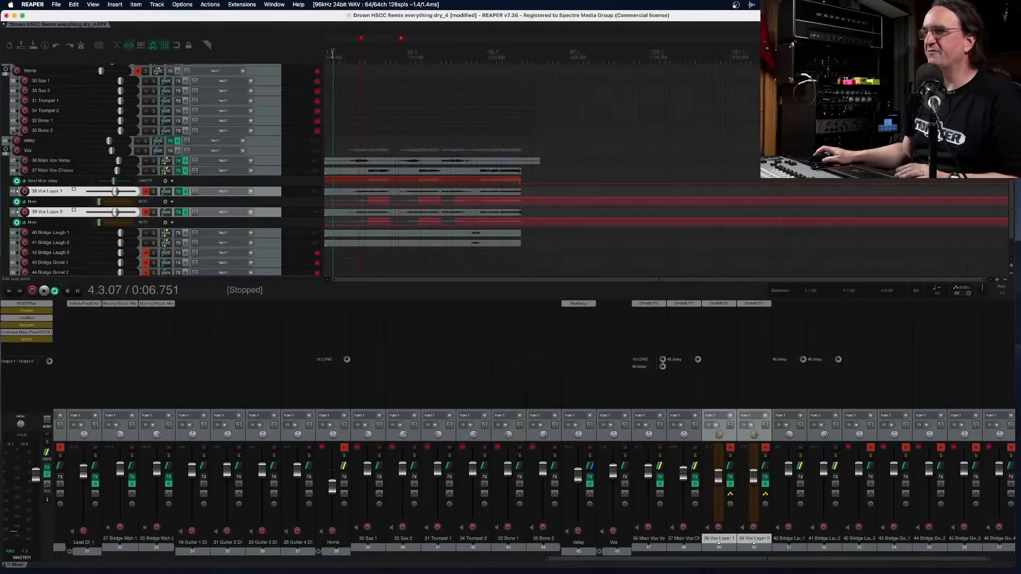
{"action": "key", "text": "Home"}
{"action": "key", "text": "space"}
{"action": "key", "text": "space"}
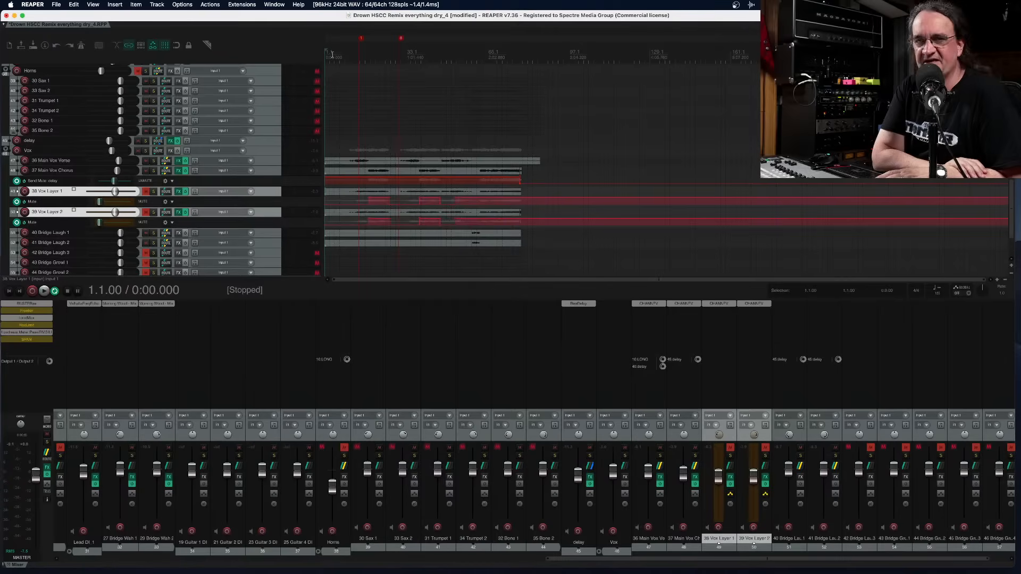
{"action": "key", "text": "space"}
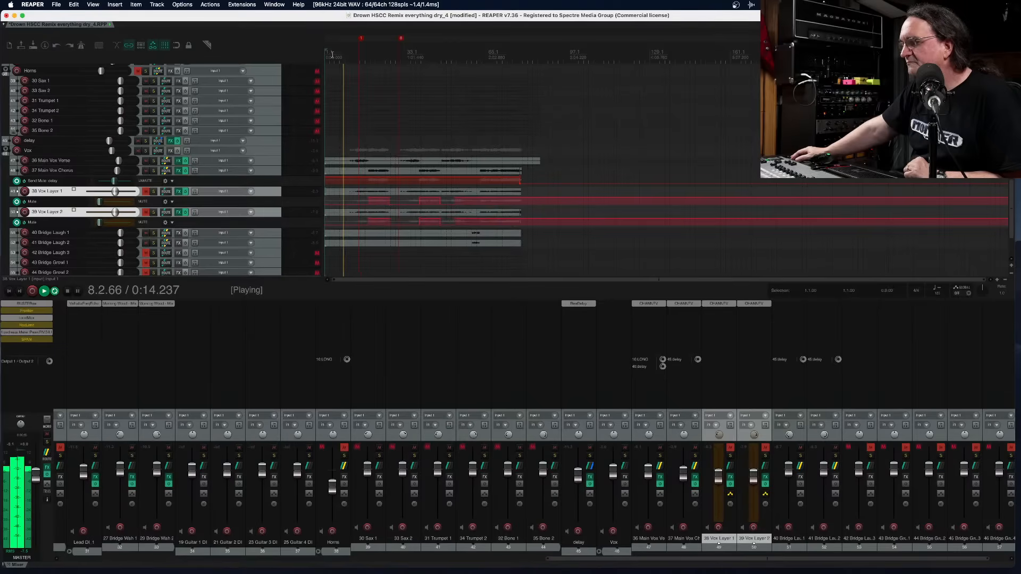
{"action": "key", "text": "space"}
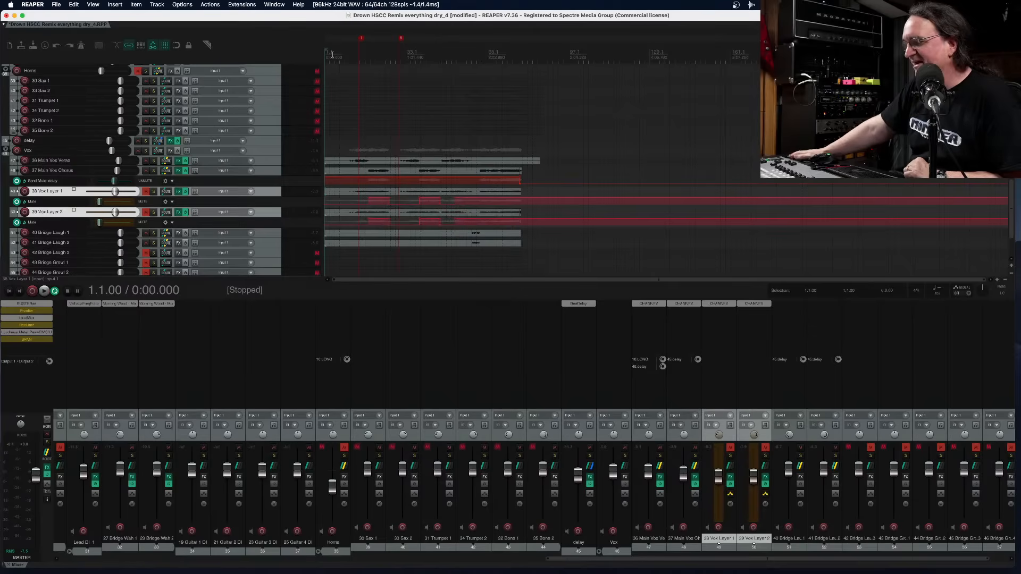
{"action": "key", "text": "space"}
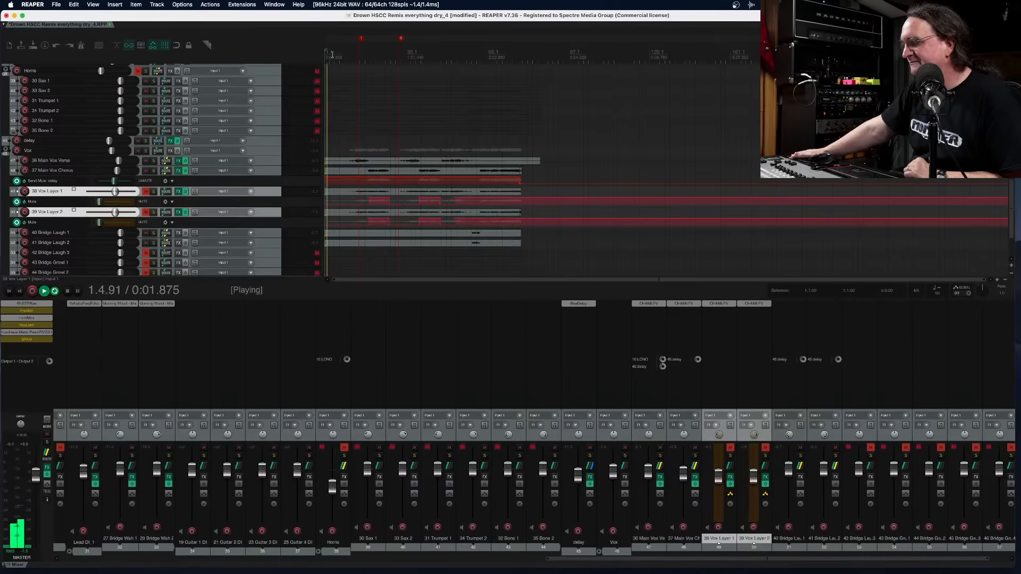
{"action": "key", "text": "space"}
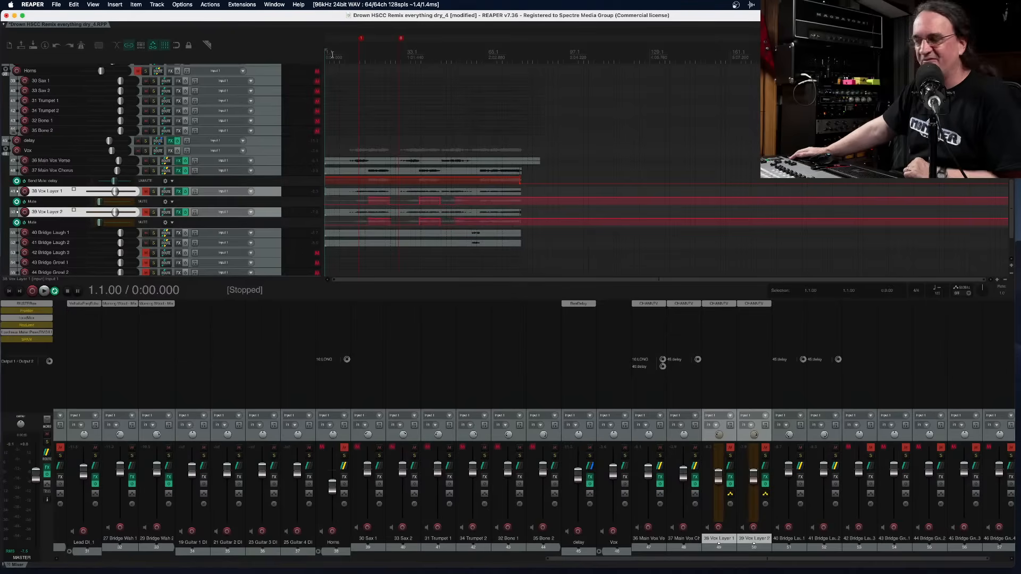
{"action": "key", "text": "space"}
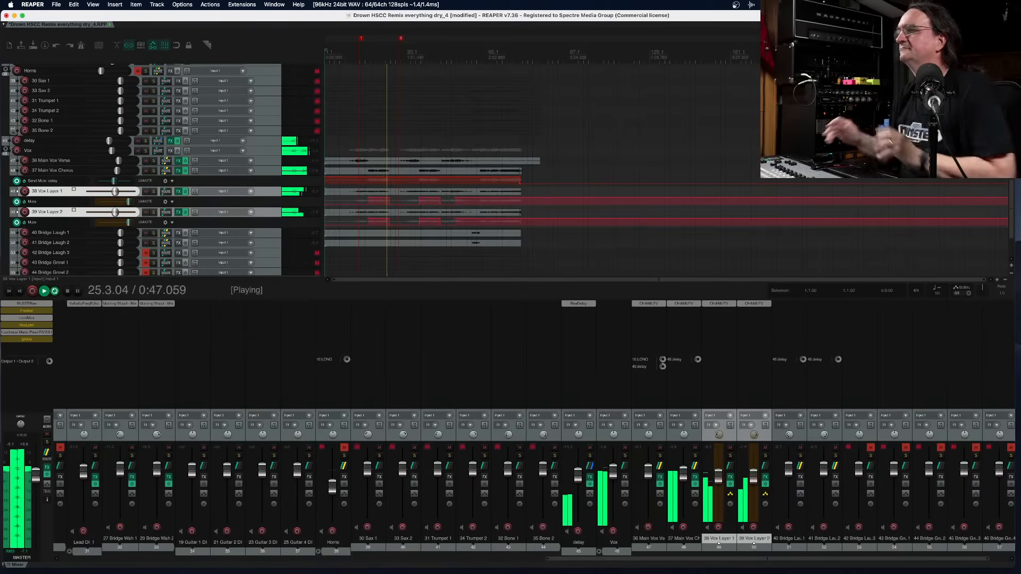
Unmute the Horns bus during playback and raise its level slightly
{"action": "left_click_drag", "start_coordinate": [856, 560], "coordinate": [829, 566]}
{"action": "left_click", "coordinate": [404, 447]}
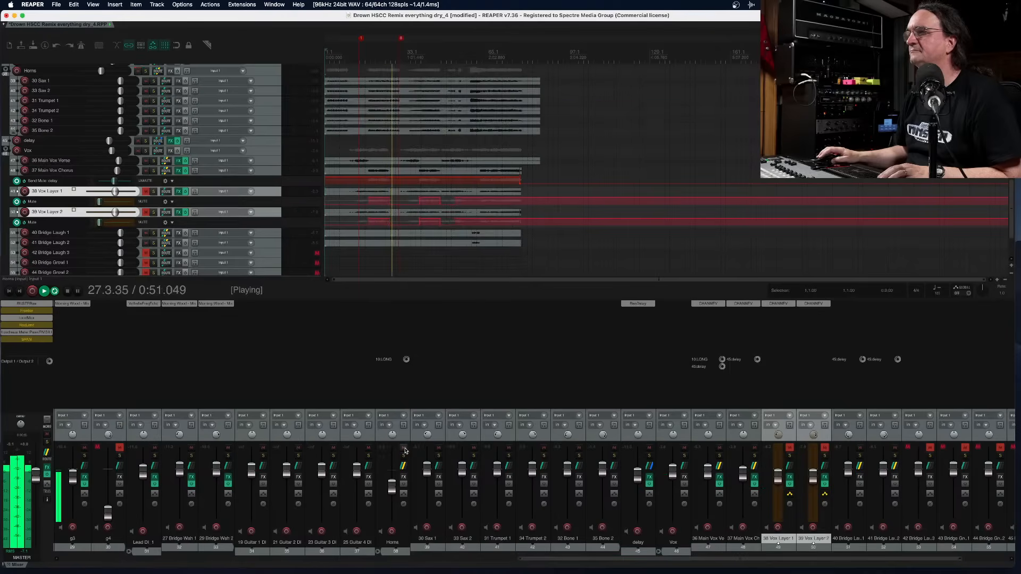
{"action": "left_click_drag", "start_coordinate": [392, 486], "coordinate": [394, 481]}
{"action": "left_click", "coordinate": [403, 449]}
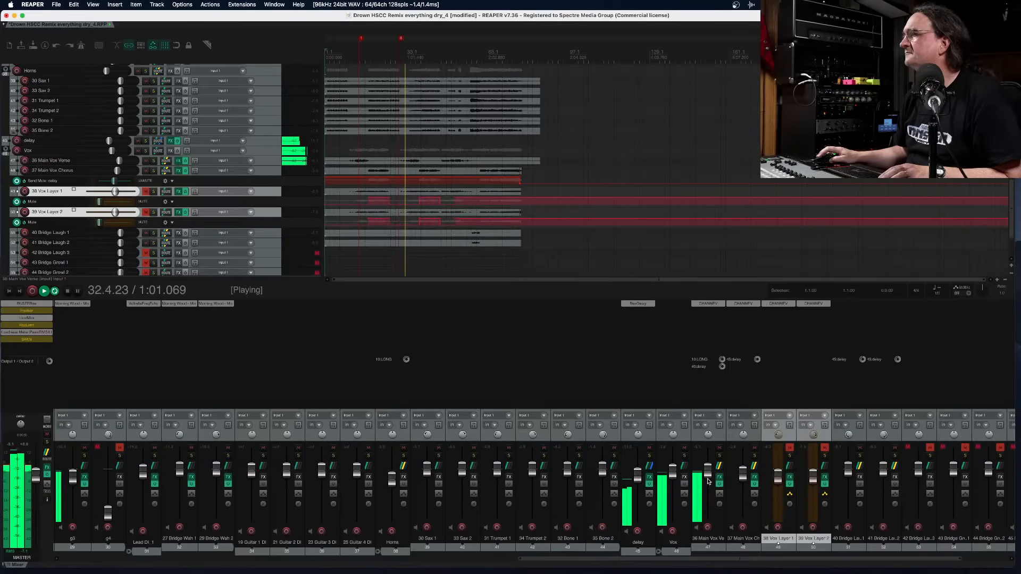
Briefly solo the Horns bus, and trim its level down slightly while listening through the bridge and last chorus
{"action": "left_click", "coordinate": [403, 457]}
{"action": "left_click", "coordinate": [402, 457]}
{"action": "left_click_drag", "start_coordinate": [393, 480], "coordinate": [394, 485]}
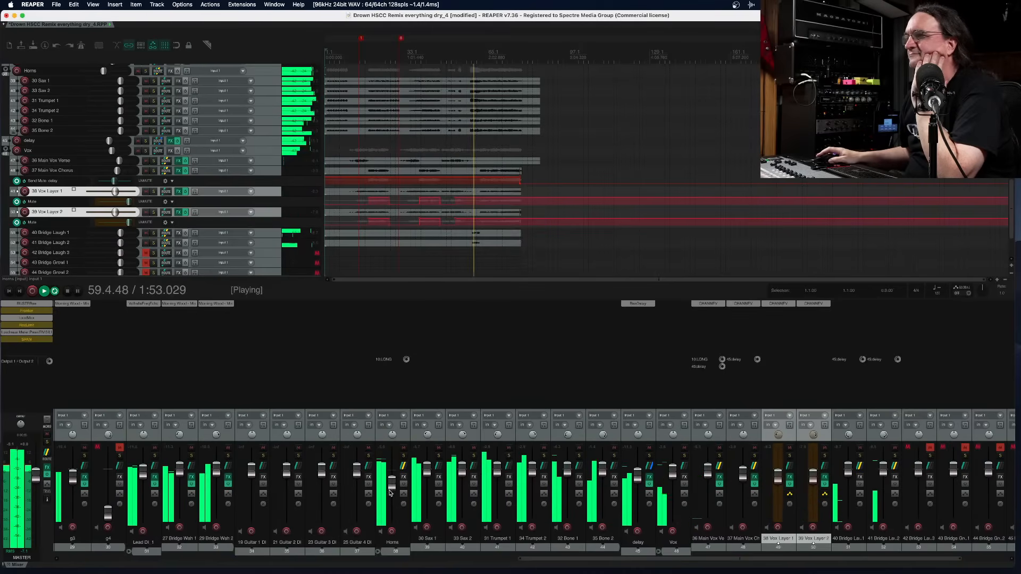
{"action": "left_click_drag", "start_coordinate": [391, 482], "coordinate": [392, 491]}
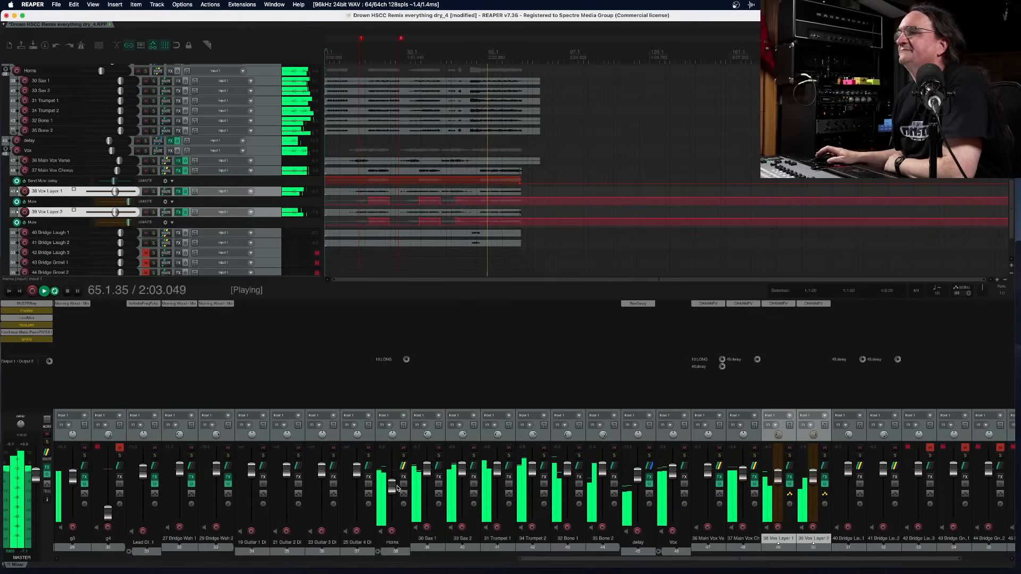
{"action": "left_click_drag", "start_coordinate": [395, 493], "coordinate": [396, 485]}
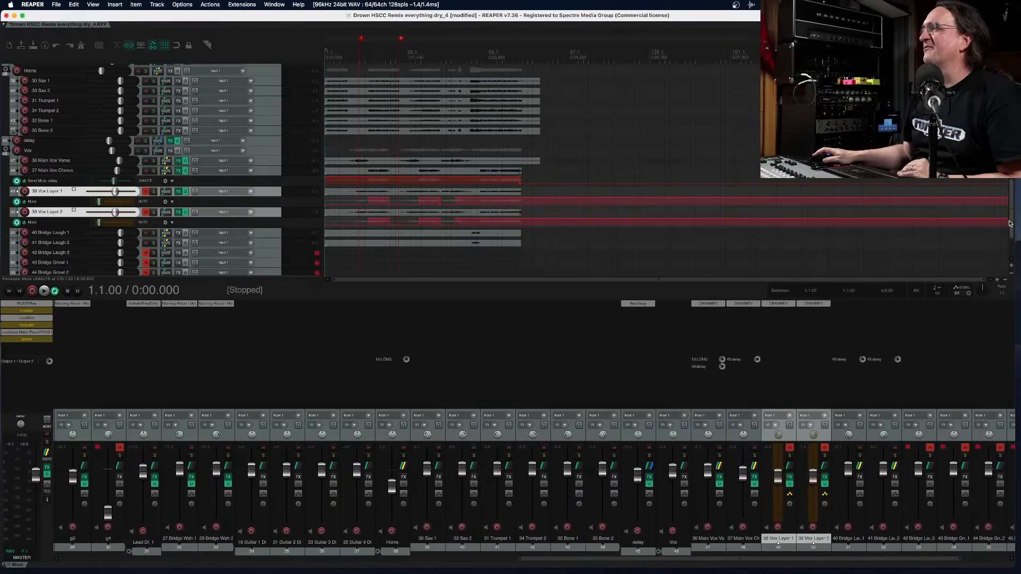
Trim the ends of all six sax, trumpet and bone items to the vox layers' end, and play the ending from bar 77.2
{"action": "left_click_drag", "start_coordinate": [1014, 226], "coordinate": [994, 210]}
{"action": "left_click_drag", "start_coordinate": [548, 134], "coordinate": [521, 192]}
{"action": "scroll", "coordinate": [541, 179], "scroll_direction": "up", "scroll_amount": 3}
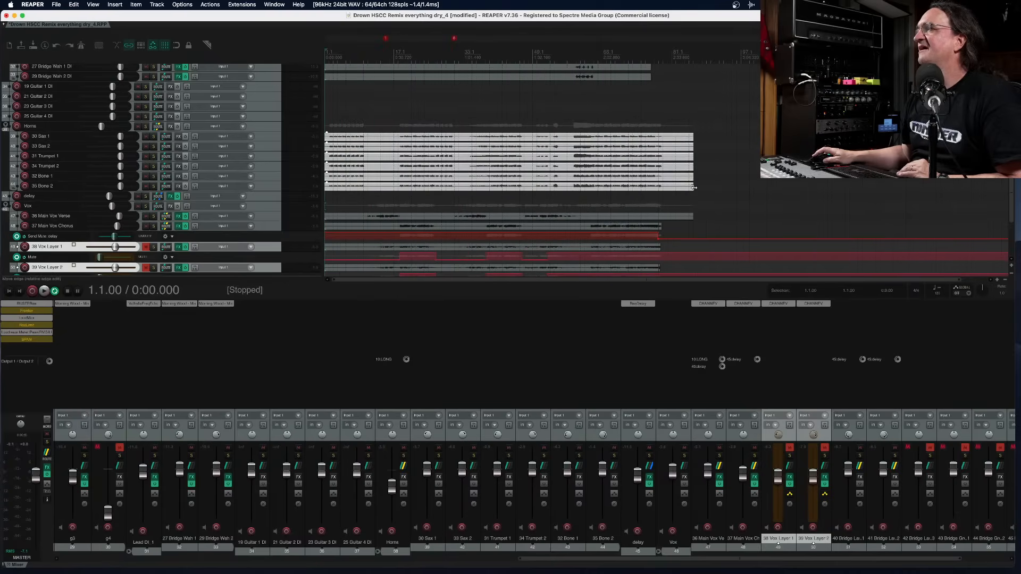
{"action": "left_click_drag", "start_coordinate": [695, 187], "coordinate": [659, 187]}
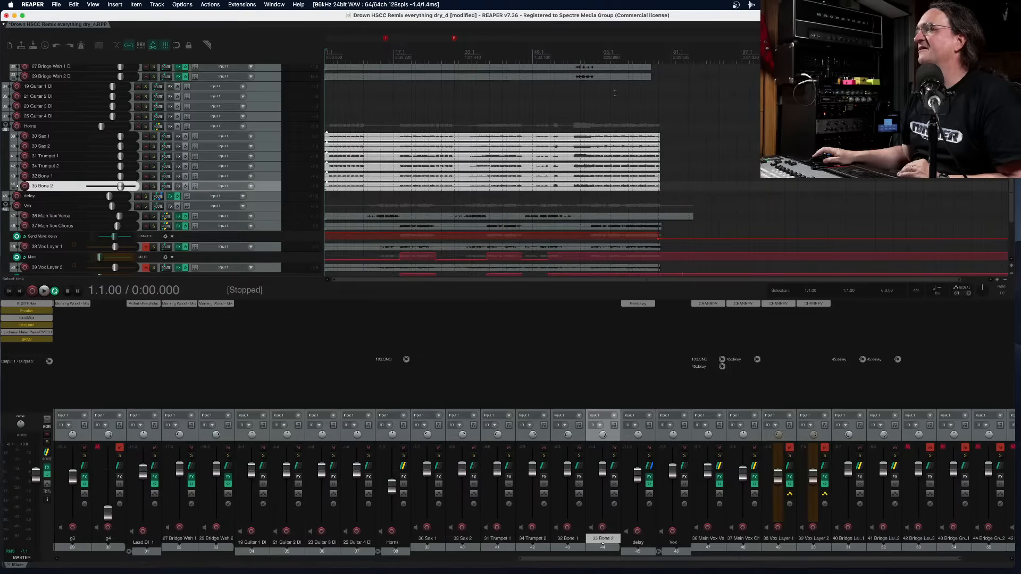
{"action": "left_click", "coordinate": [655, 54]}
{"action": "scroll", "coordinate": [655, 55], "scroll_direction": "up", "scroll_amount": 5}
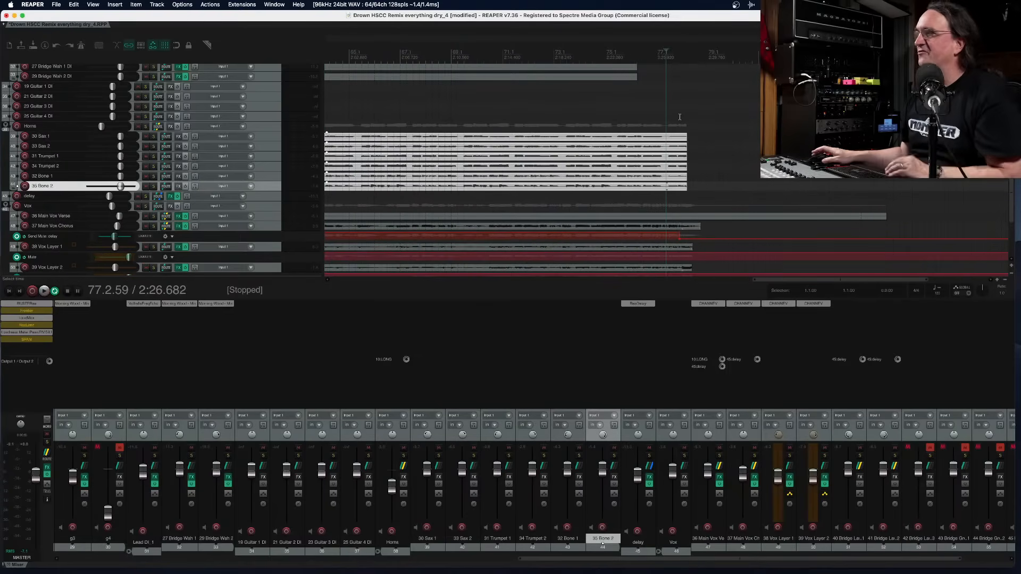
{"action": "key", "text": "space"}
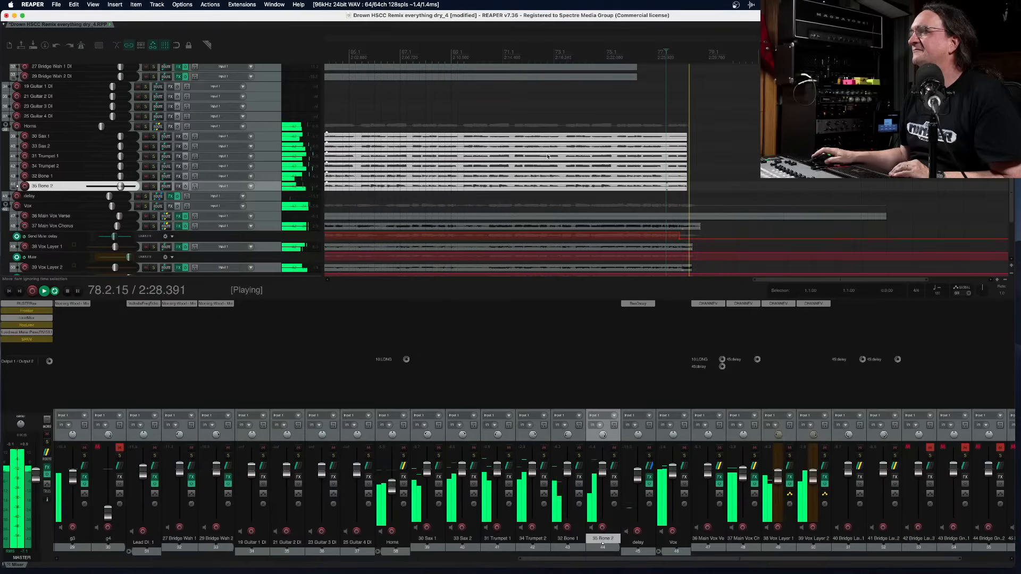
Extend the ends of the selected sax, trumpet and bone items slightly, and play the ending from bar 76.3 to check it
{"action": "key", "text": "space"}
{"action": "left_click_drag", "start_coordinate": [687, 188], "coordinate": [691, 188]}
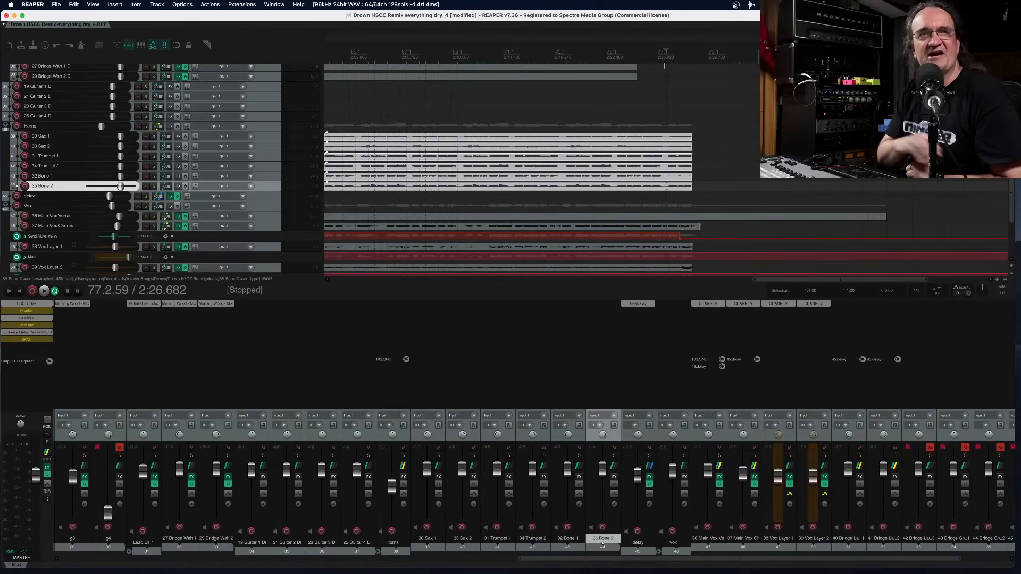
{"action": "left_click", "coordinate": [648, 57]}
{"action": "key", "text": "space"}
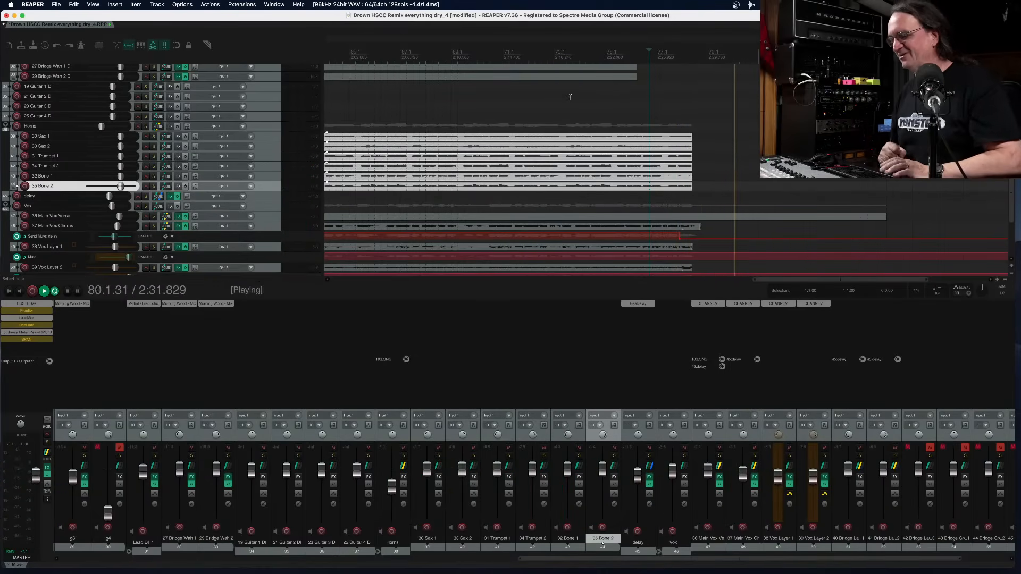
{"action": "key", "text": "space"}
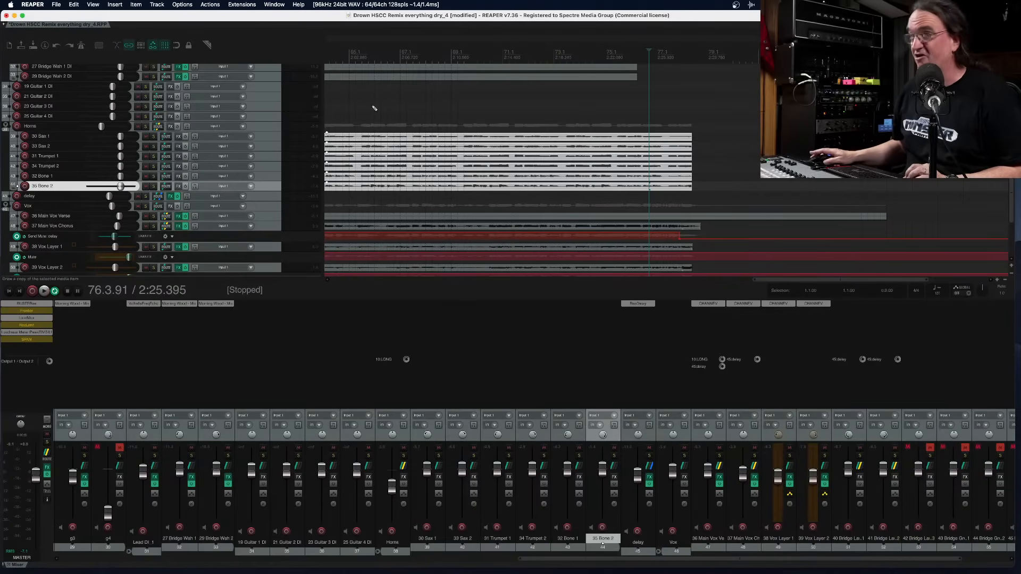
Save a new version of the project and return to the start of the timeline
{"action": "left_click", "coordinate": [55, 5]}
{"action": "left_click", "coordinate": [78, 55]}
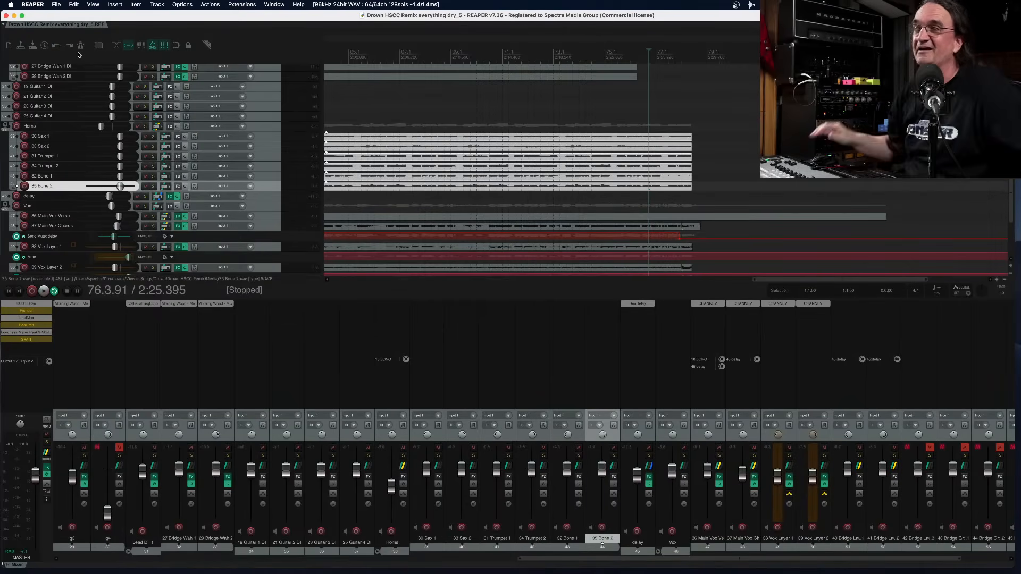
{"action": "scroll", "coordinate": [453, 108], "scroll_direction": "down", "scroll_amount": 3}
{"action": "key", "text": "Home"}
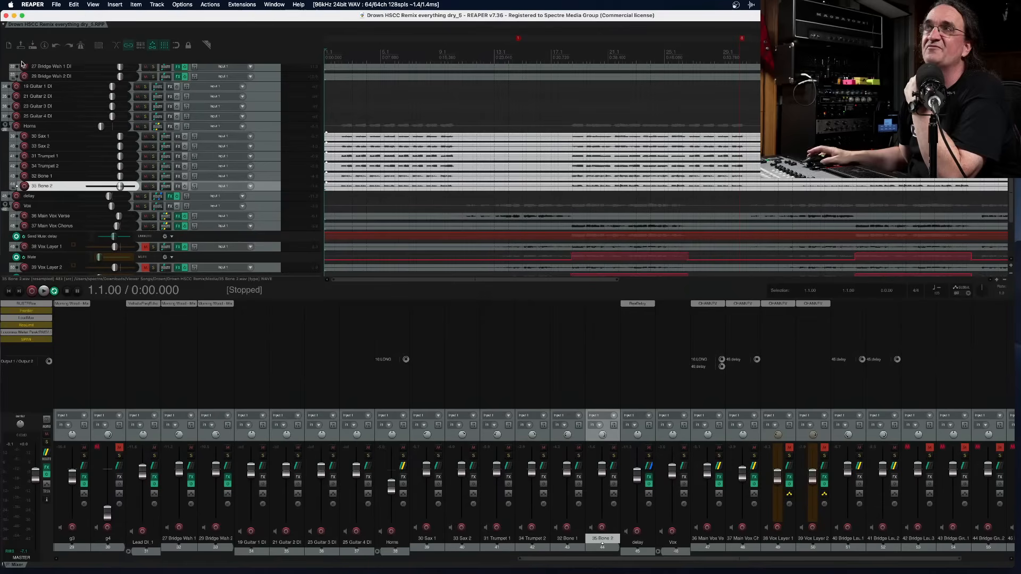
Save the project under the new name "Drown HSCC Remix - need to automate"
{"action": "left_click", "coordinate": [56, 4]}
{"action": "left_click", "coordinate": [71, 59]}
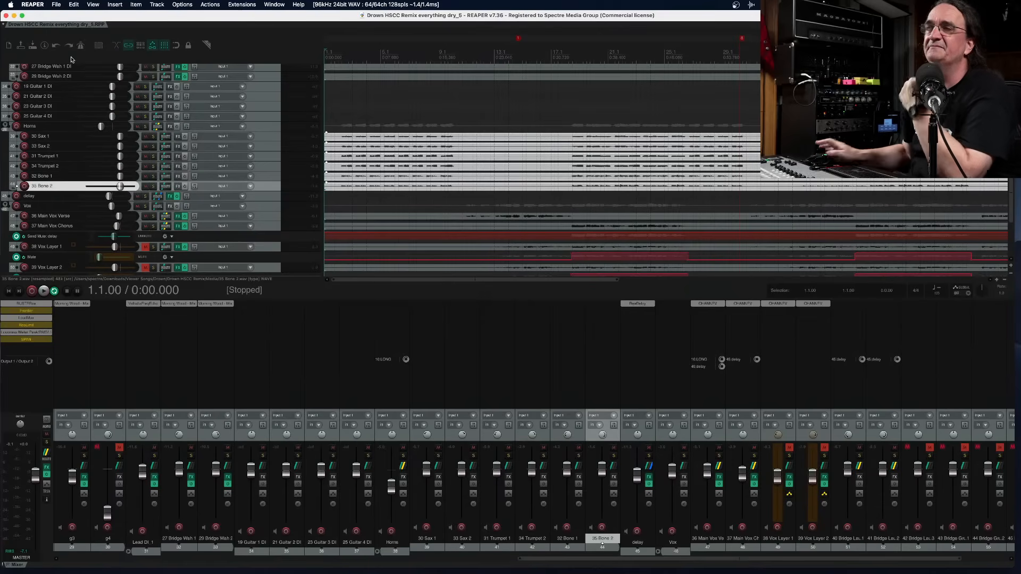
{"action": "key", "text": "Right"}
{"action": "key", "text": "BackSpace"}
{"action": "key", "text": "BackSpace"}
{"action": "key", "text": "BackSpace"}
{"action": "key", "text": "BackSpace"}
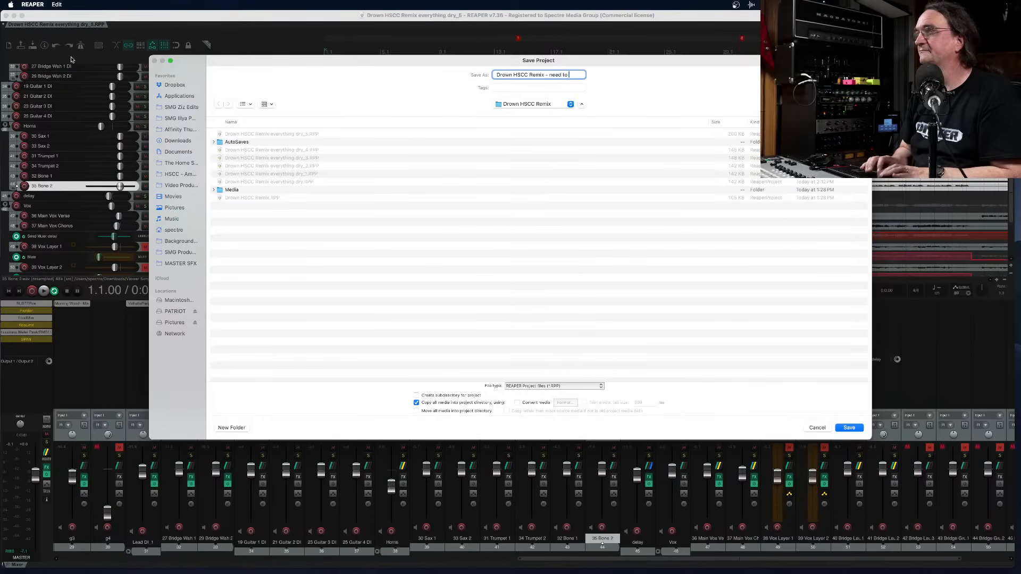
{"action": "type", "text": "tomate"}
{"action": "key", "text": "Return"}
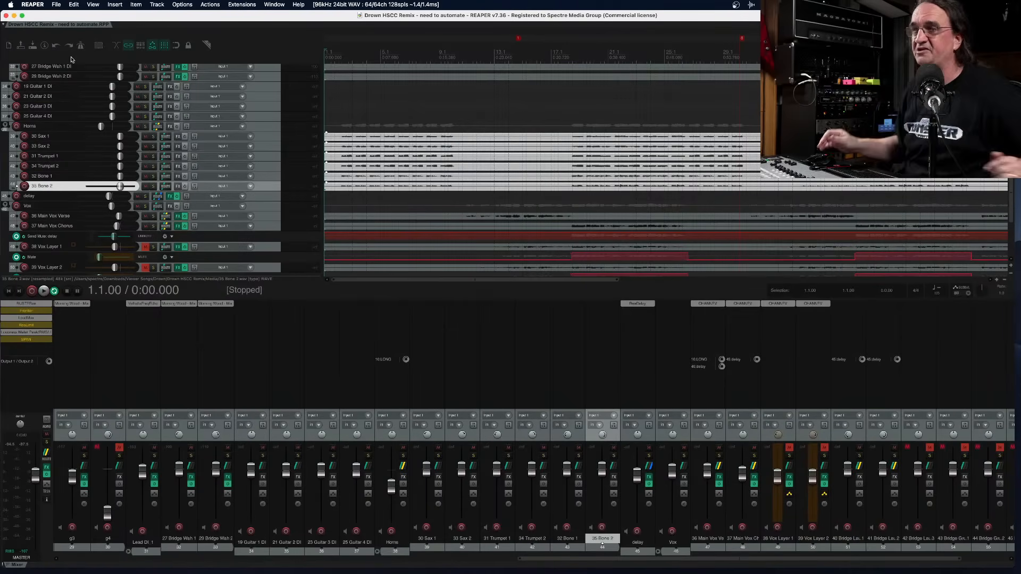
Play the mix from bar 1 with more of the arrangement in view to review it
{"action": "scroll", "coordinate": [461, 91], "scroll_direction": "down", "scroll_amount": 3}
{"action": "key", "text": "space"}
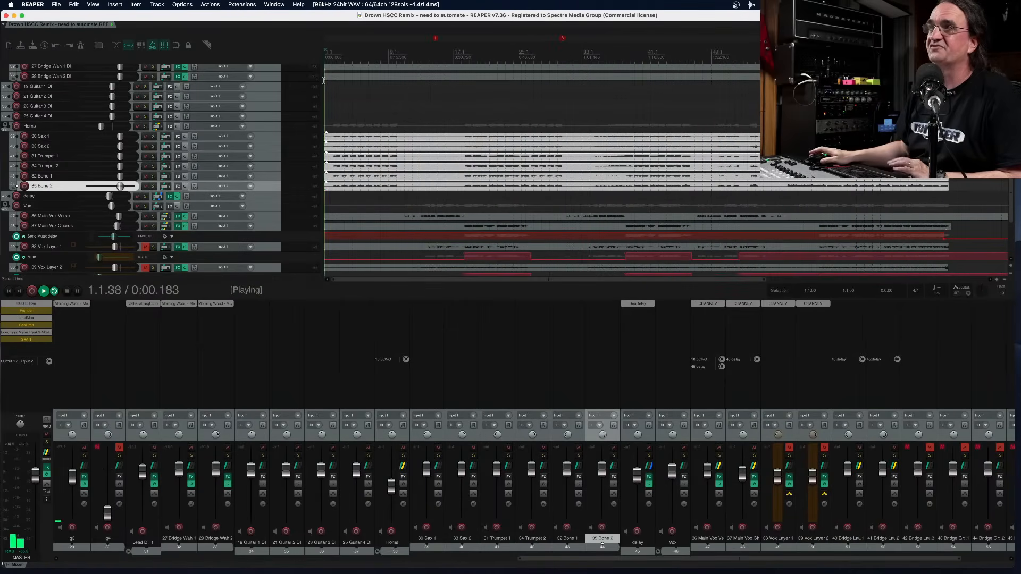
{"action": "key", "text": "space"}
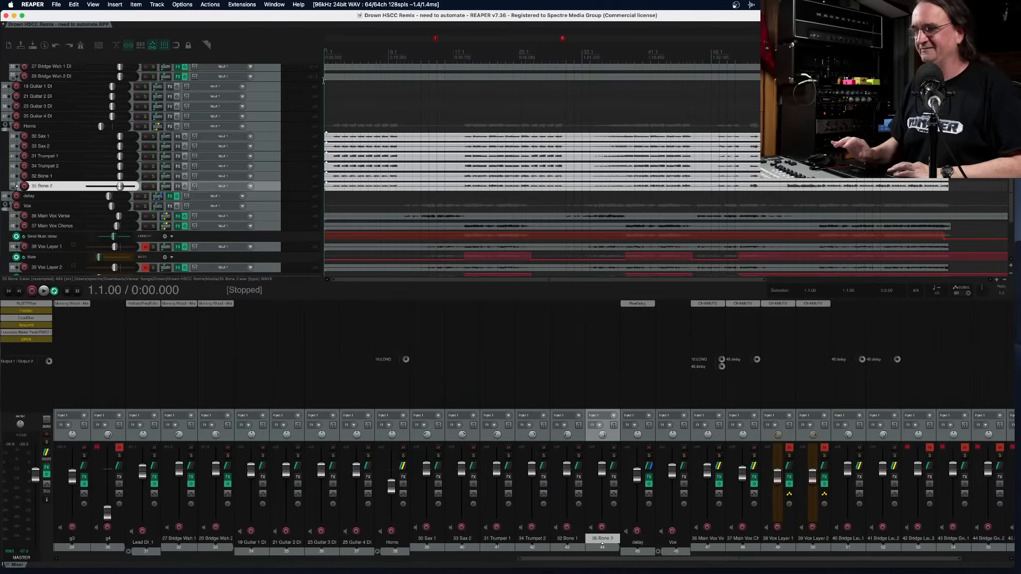
{"action": "key", "text": "space"}
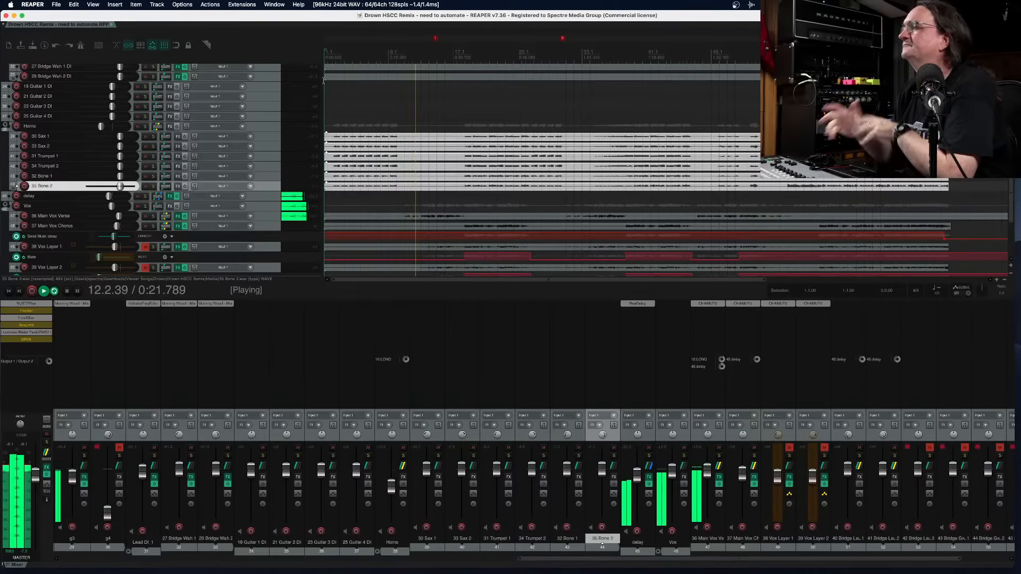
Raise the high-band EQ gain slightly and lower the de-esser threshold in the CHANNEV plug-in on 36 Main Vox Verse, and close its window
{"action": "left_click", "coordinate": [708, 303]}
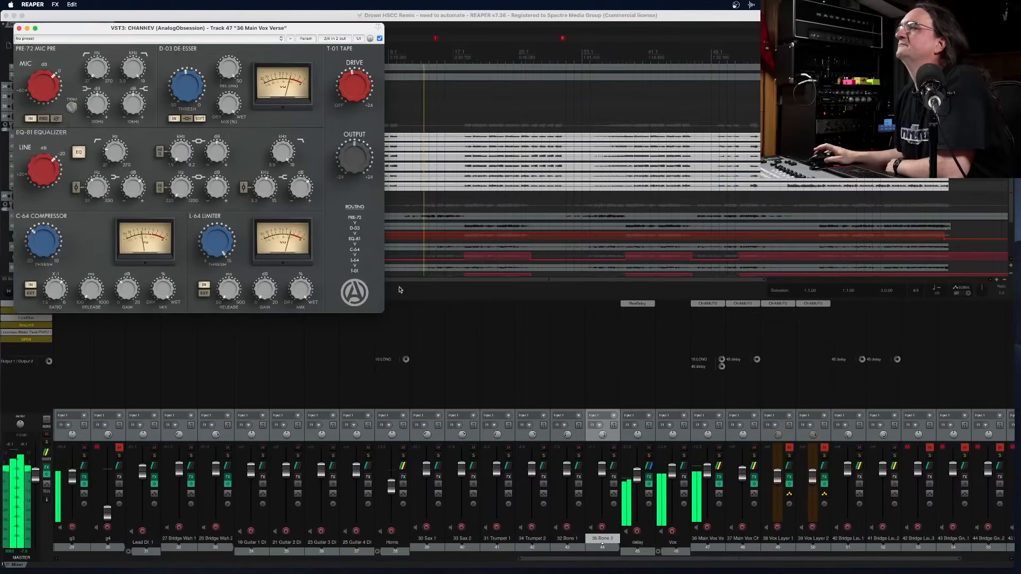
{"action": "mouse_move", "coordinate": [301, 188]}
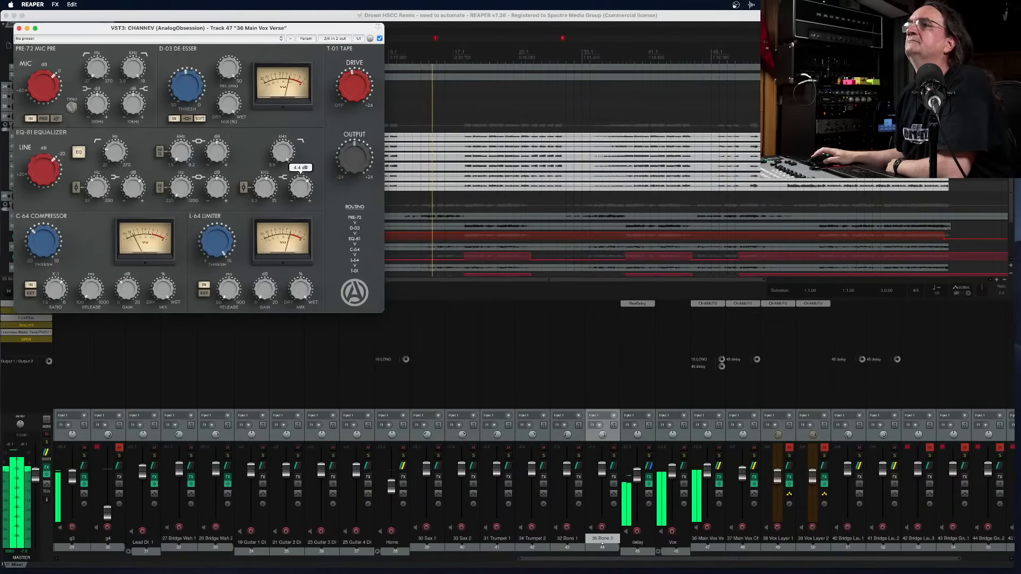
{"action": "left_click_drag", "start_coordinate": [301, 187], "coordinate": [300, 184]}
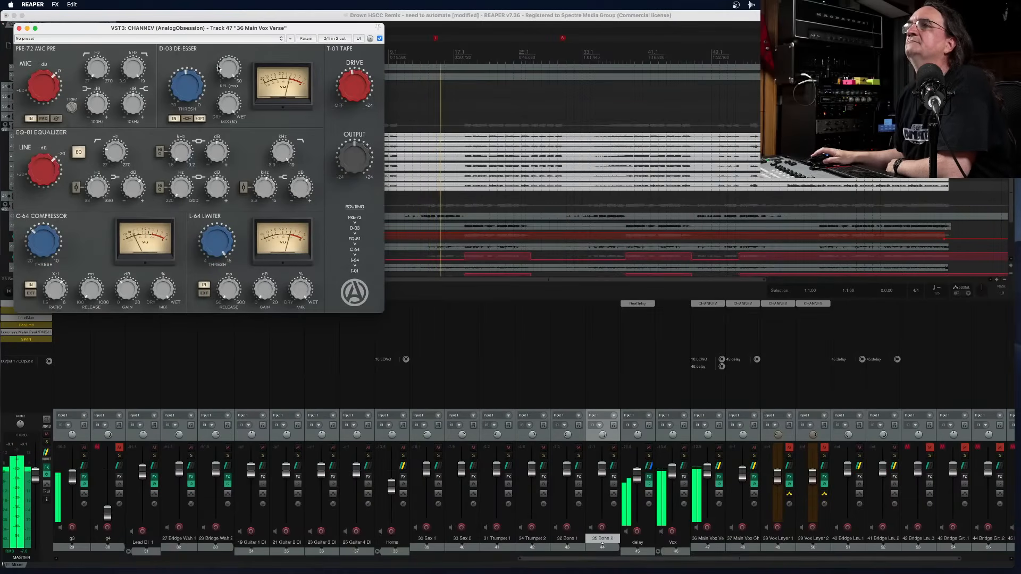
{"action": "left_click_drag", "start_coordinate": [187, 86], "coordinate": [187, 94]}
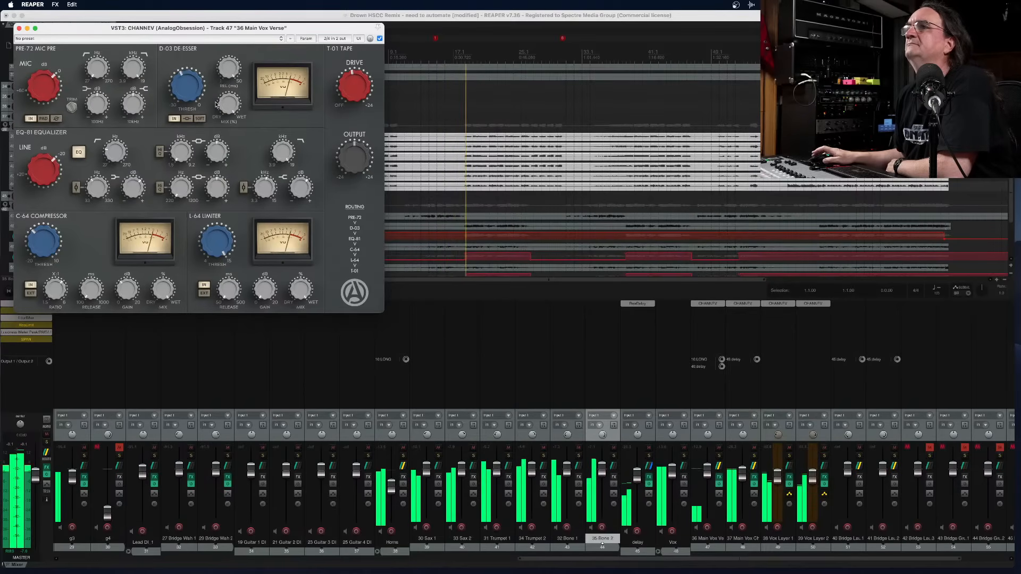
{"action": "left_click_drag", "start_coordinate": [29, 31], "coordinate": [144, 56]}
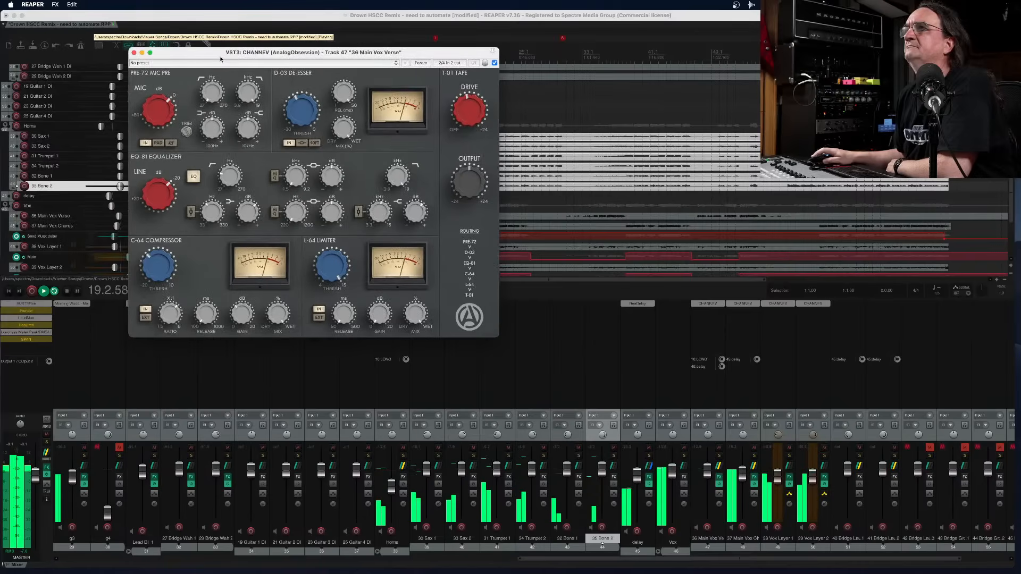
{"action": "left_click", "coordinate": [134, 54]}
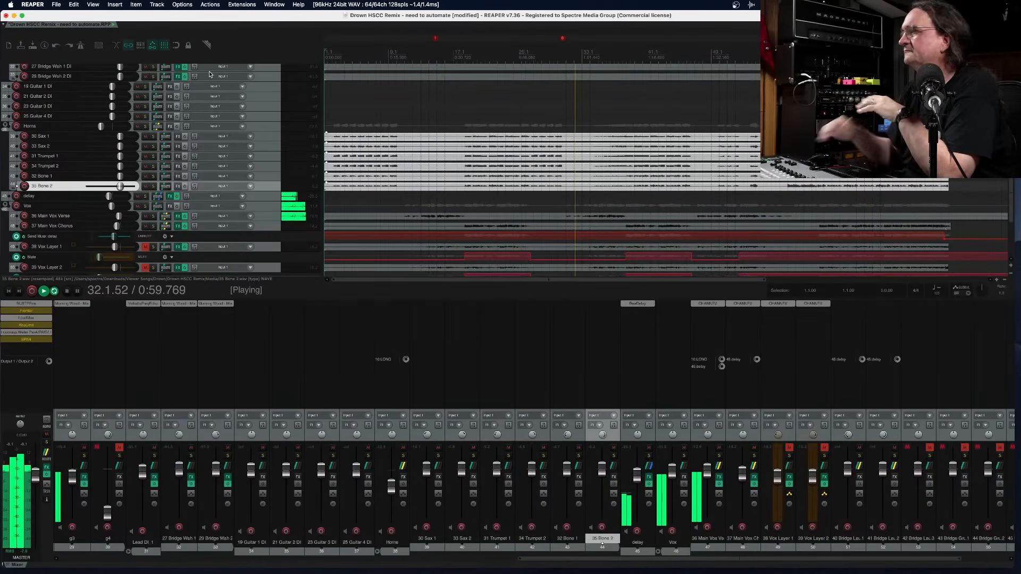
Examine the CHANNEV settings and the delay and LONG send controls of 36 Main Vox Verse during playback, and stop playback
{"action": "left_click", "coordinate": [708, 304]}
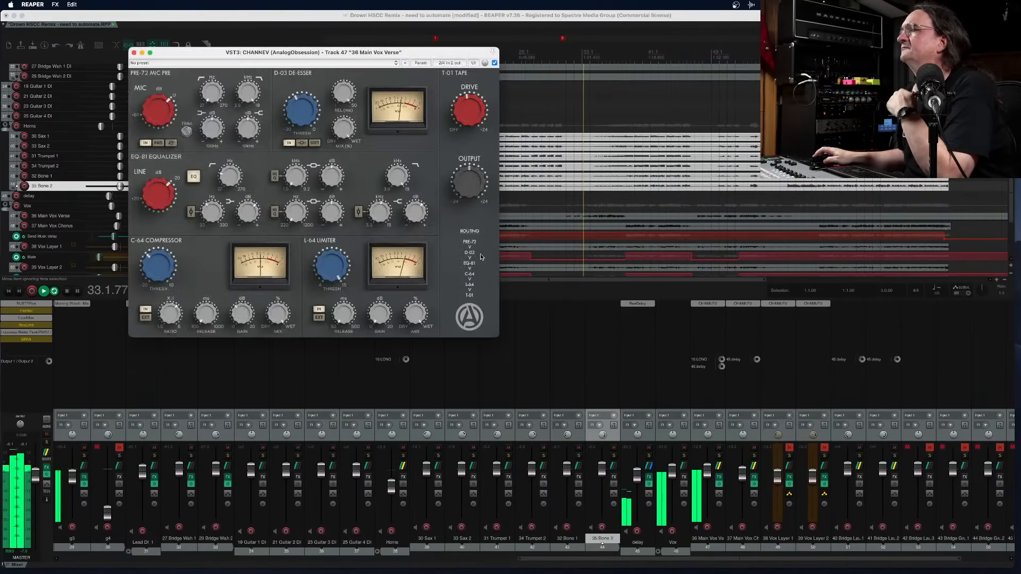
{"action": "mouse_move", "coordinate": [261, 204]}
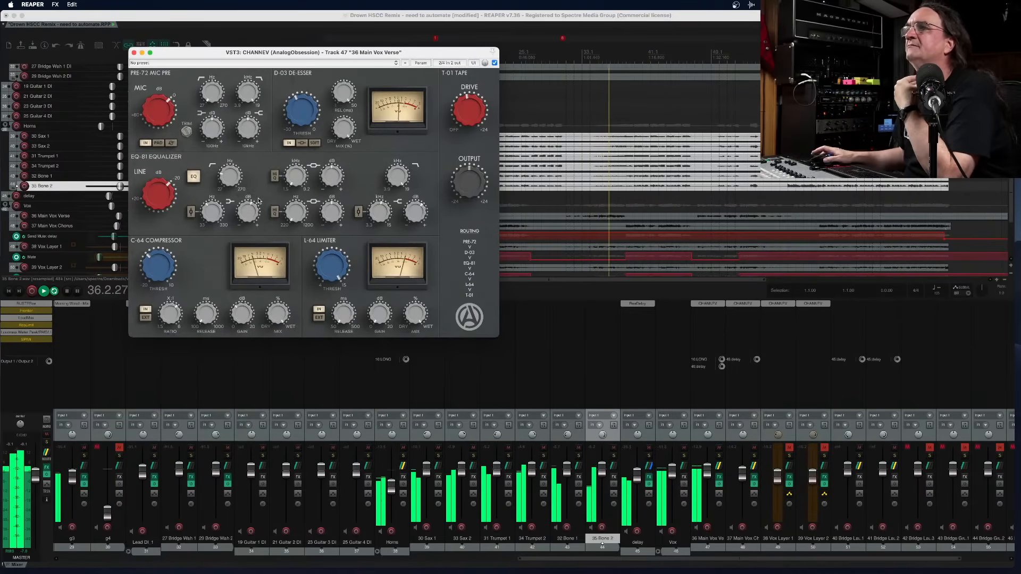
{"action": "left_click", "coordinate": [134, 53]}
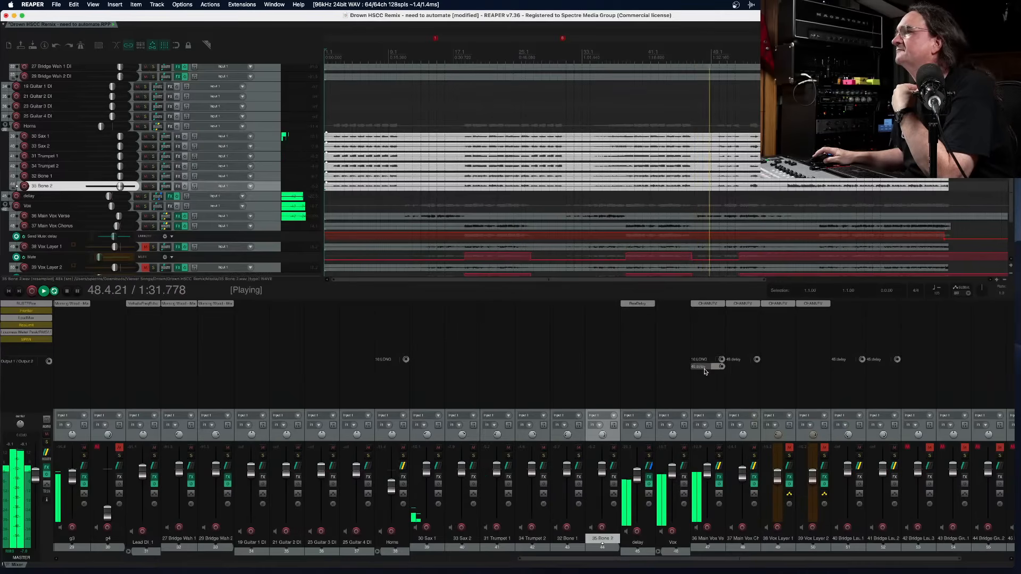
{"action": "left_click", "coordinate": [700, 367]}
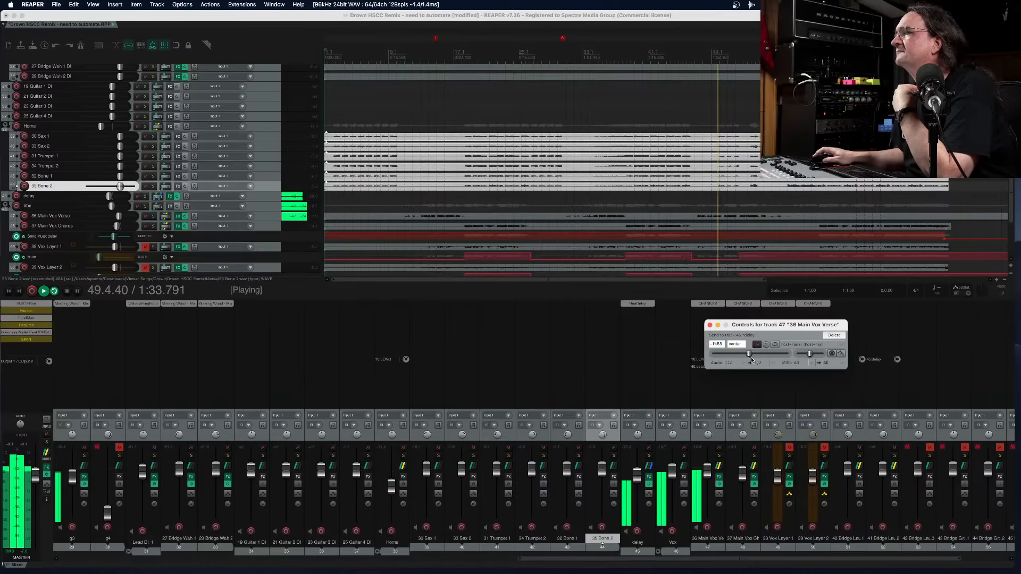
{"action": "left_click", "coordinate": [710, 325]}
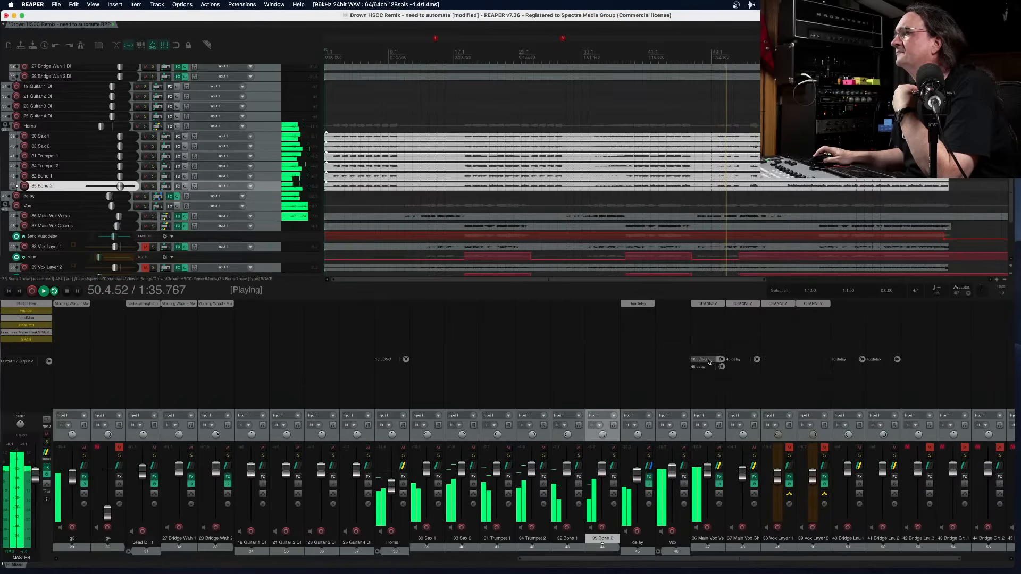
{"action": "left_click", "coordinate": [712, 360]}
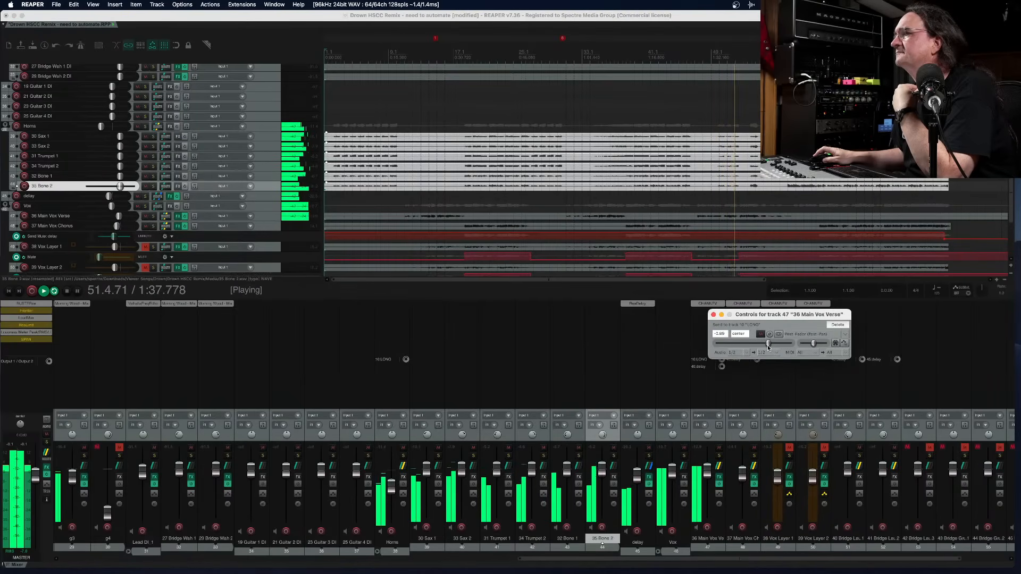
{"action": "left_click", "coordinate": [714, 315]}
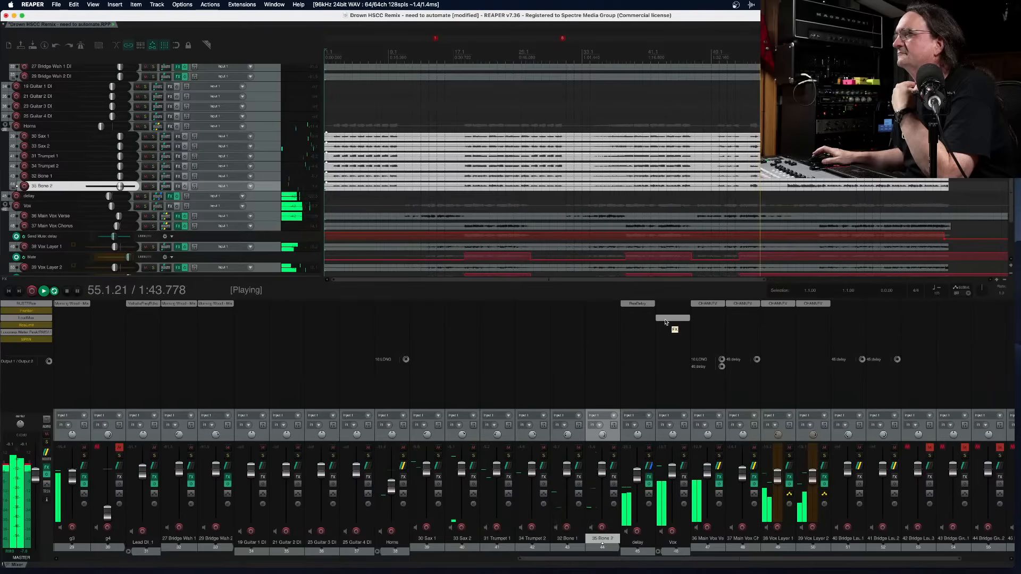
{"action": "key", "text": "space"}
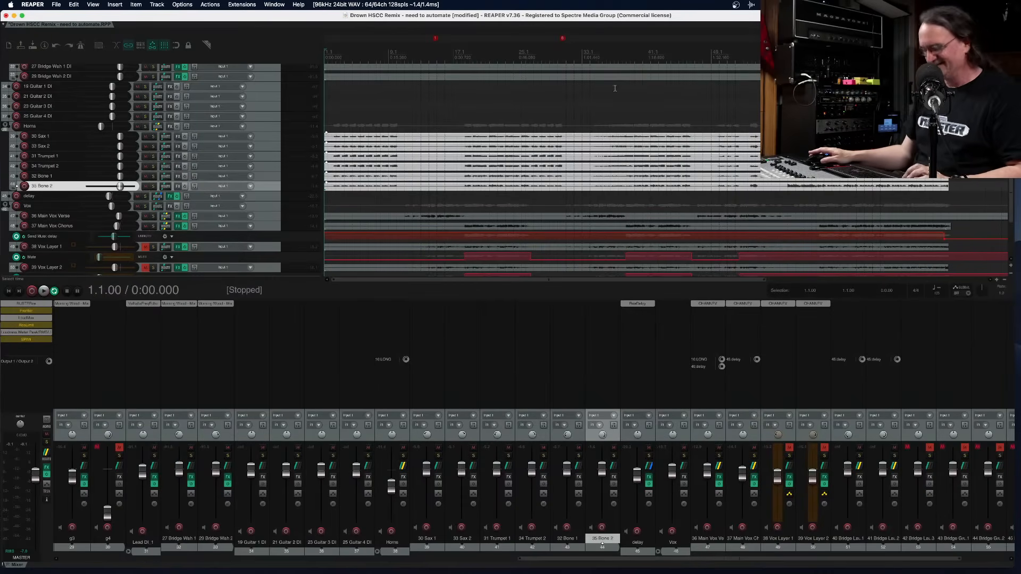
Save another new version of the "need to automate" project
{"action": "scroll", "coordinate": [615, 88], "scroll_direction": "down", "scroll_amount": 3}
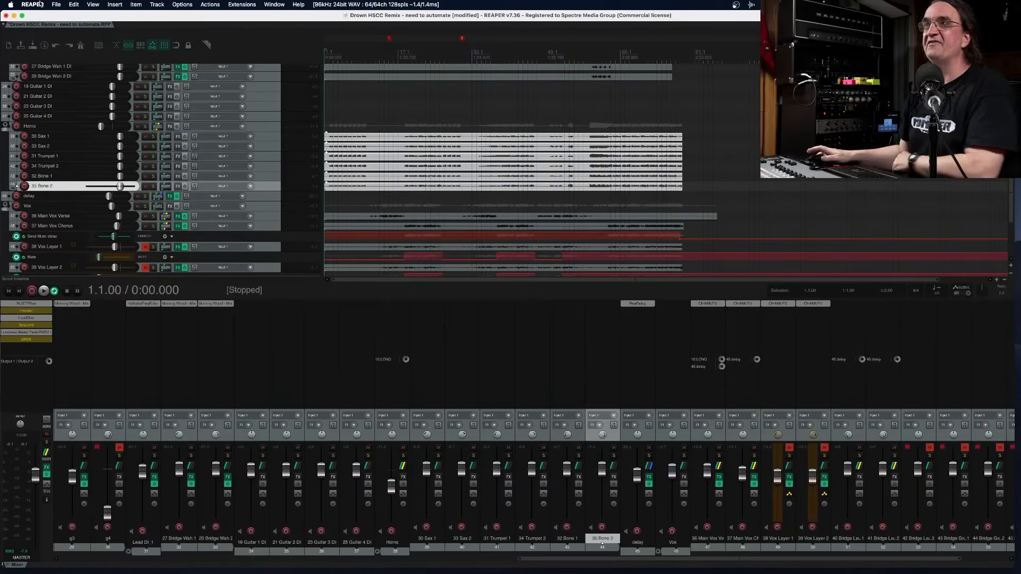
{"action": "left_click", "coordinate": [56, 8]}
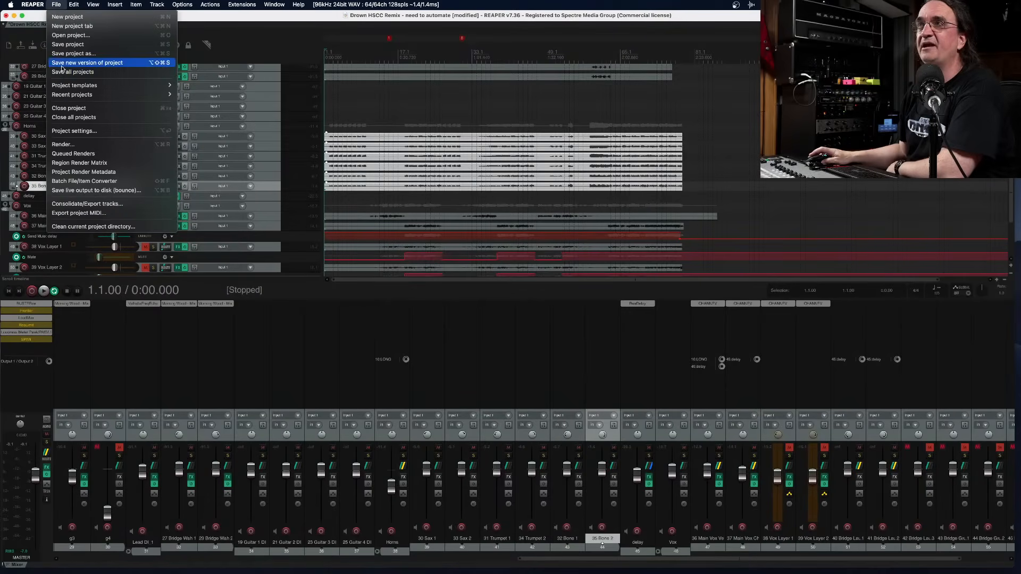
{"action": "left_click", "coordinate": [64, 66]}
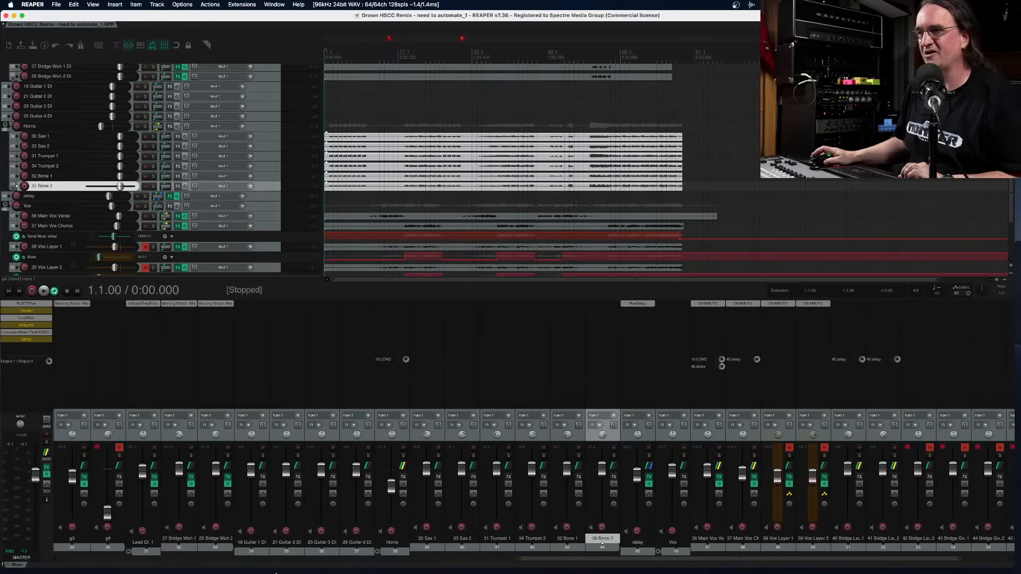
Audition the Snare top track in solo from bar 6, with the SAMP track for comparison, and clear the solos
{"action": "left_click_drag", "start_coordinate": [525, 558], "coordinate": [113, 568]}
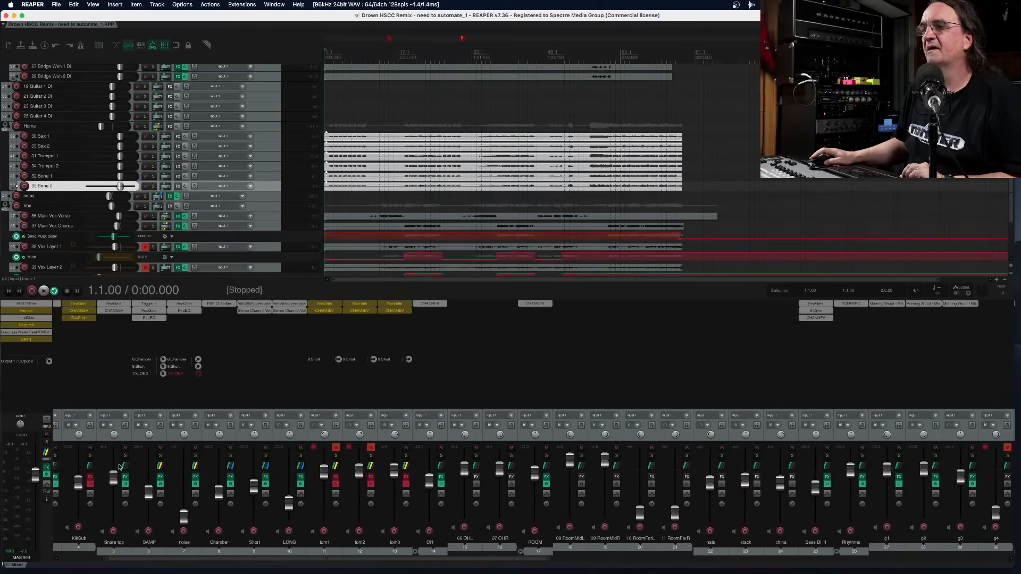
{"action": "left_click", "coordinate": [125, 456]}
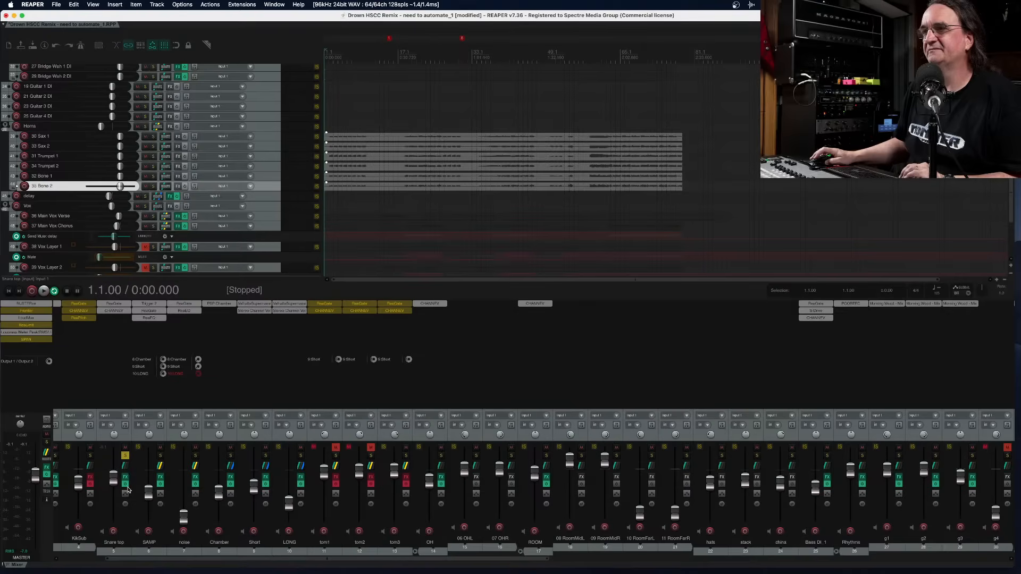
{"action": "key", "text": "space"}
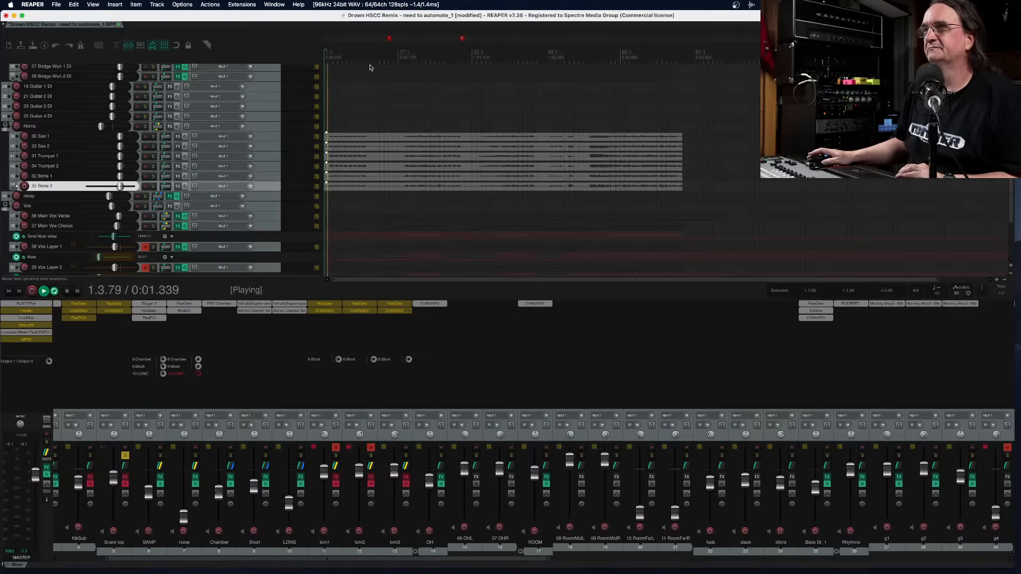
{"action": "left_click", "coordinate": [347, 50]}
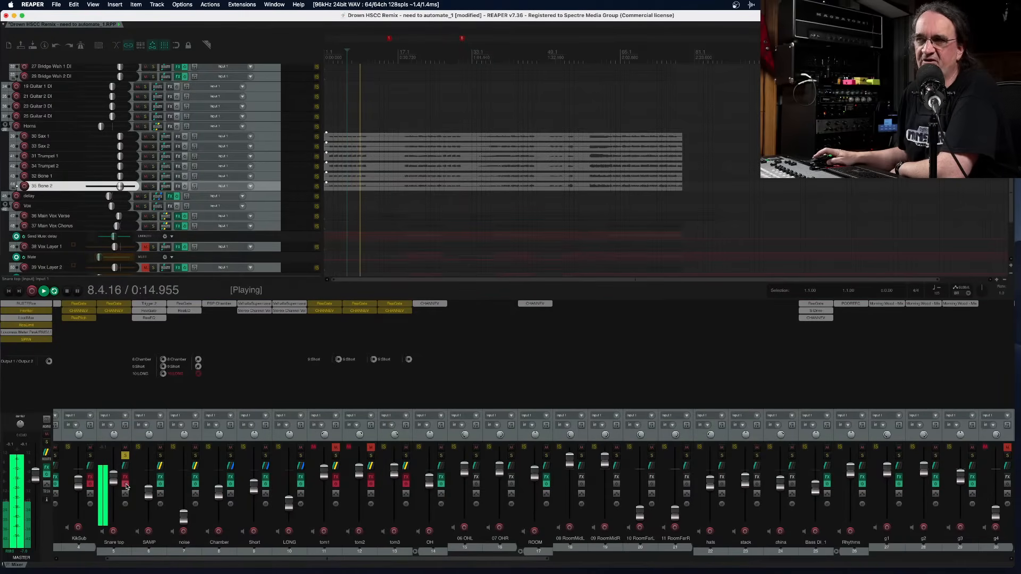
{"action": "left_click", "coordinate": [160, 456]}
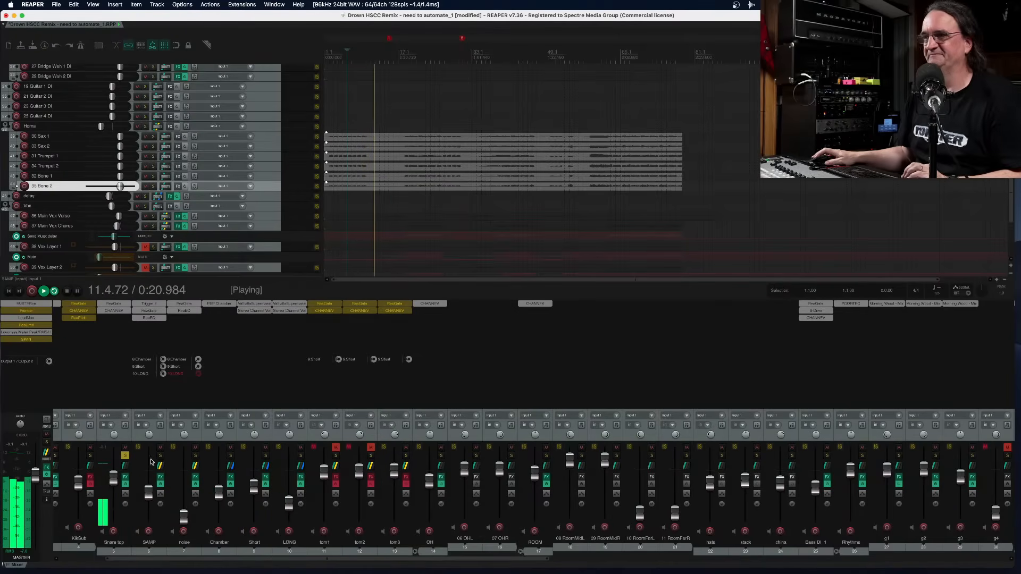
{"action": "left_click", "coordinate": [125, 456]}
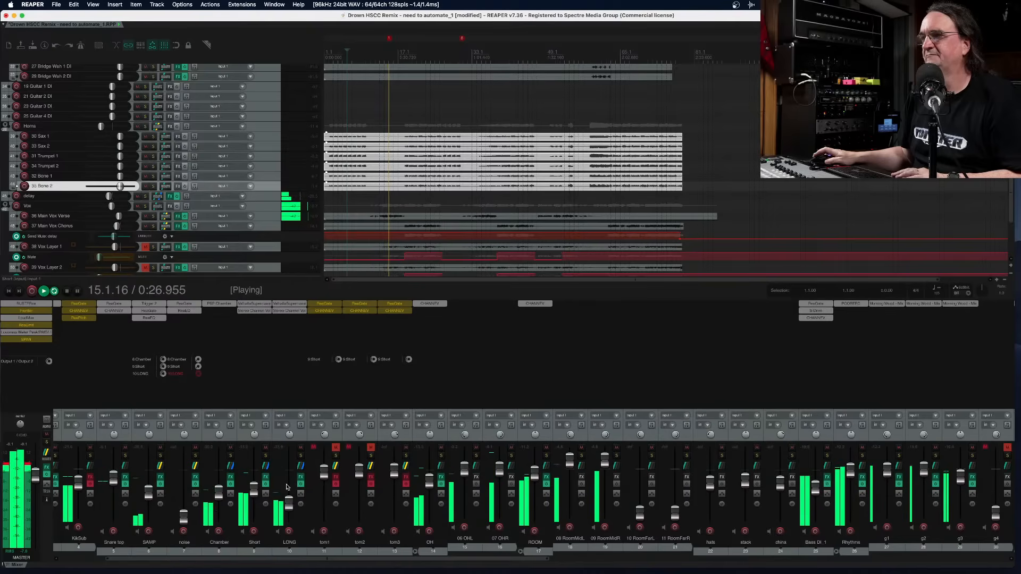
Solo the LONG reverb track to hear it alone, return to the full mix, and stop playback
{"action": "left_click", "coordinate": [300, 456]}
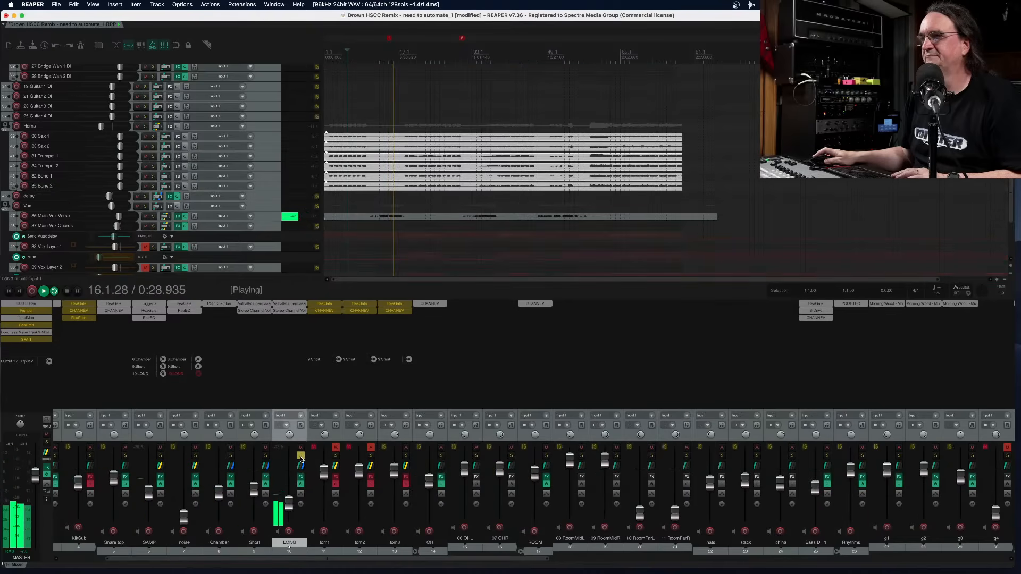
{"action": "left_click", "coordinate": [300, 457]}
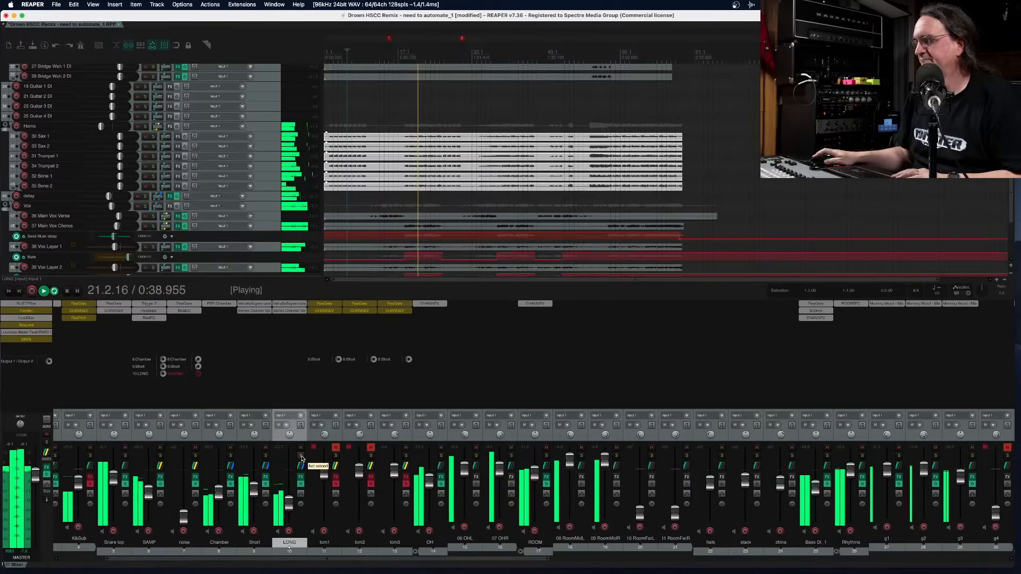
{"action": "key", "text": "space"}
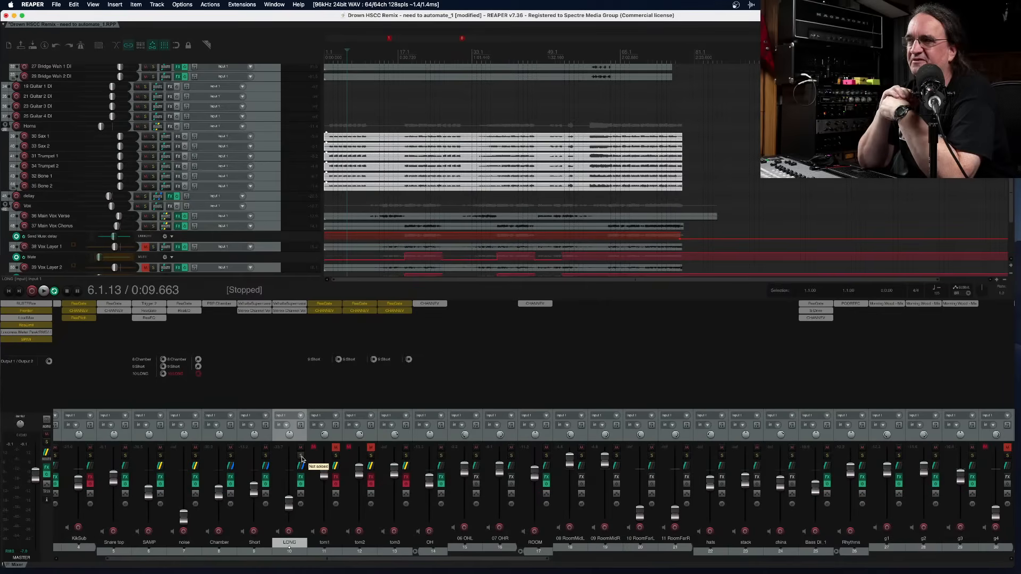
Play from bar 6, soloing the LONG, Short and Chamber reverbs plus Snare top and SAMP one after another, and clear the solos
{"action": "key", "text": "space"}
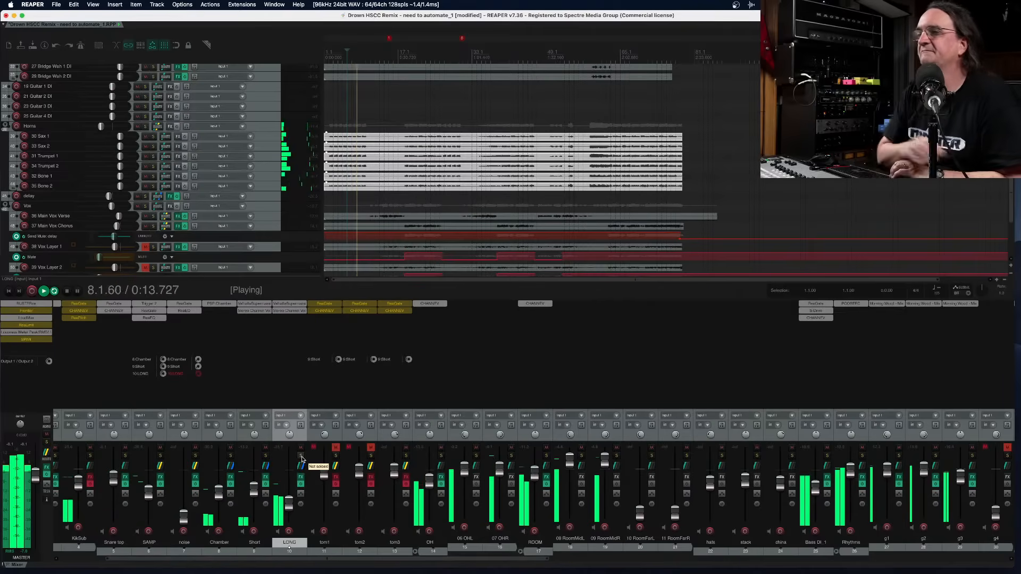
{"action": "left_click", "coordinate": [301, 457]}
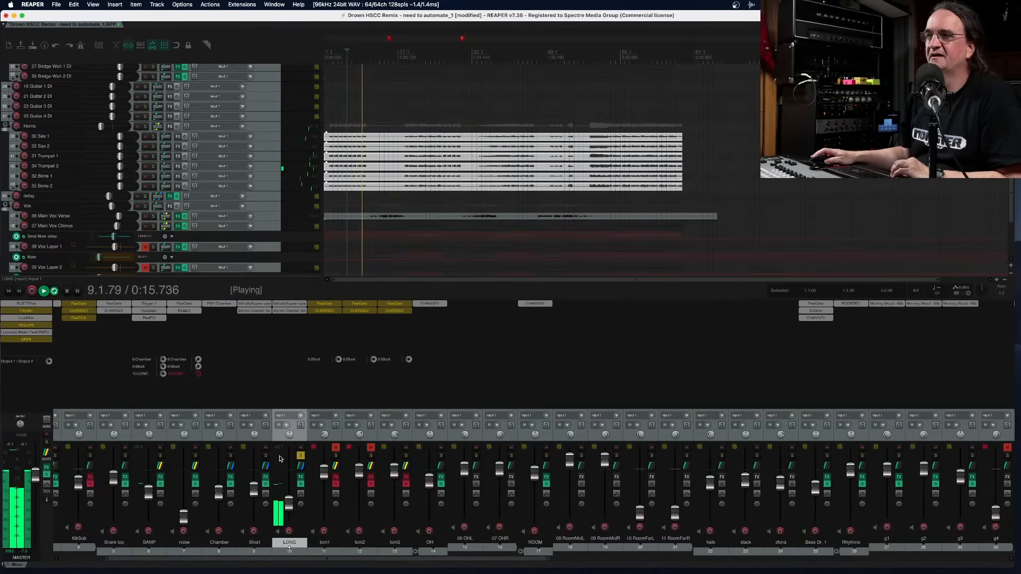
{"action": "left_click", "coordinate": [266, 455]}
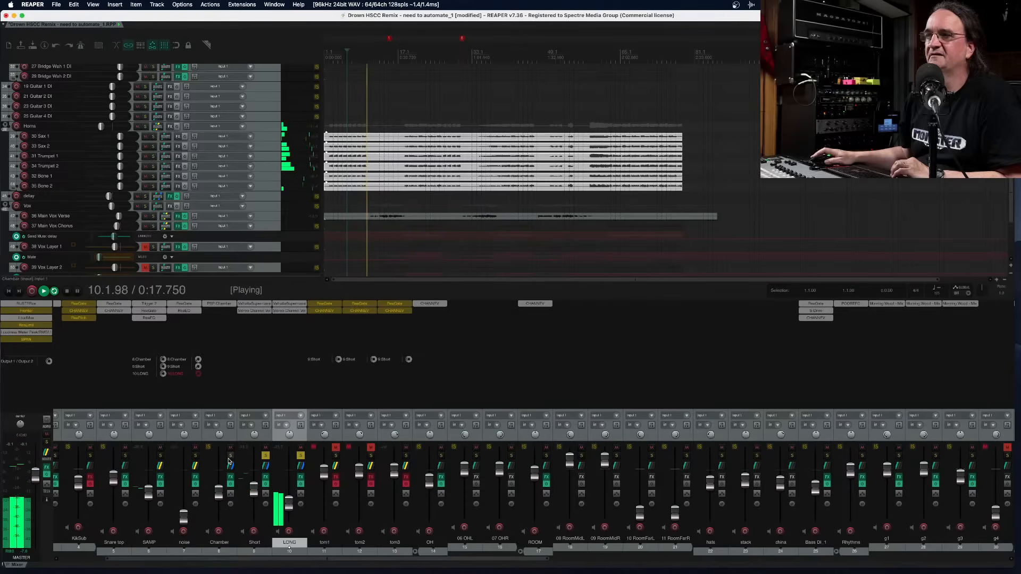
{"action": "left_click", "coordinate": [231, 457]}
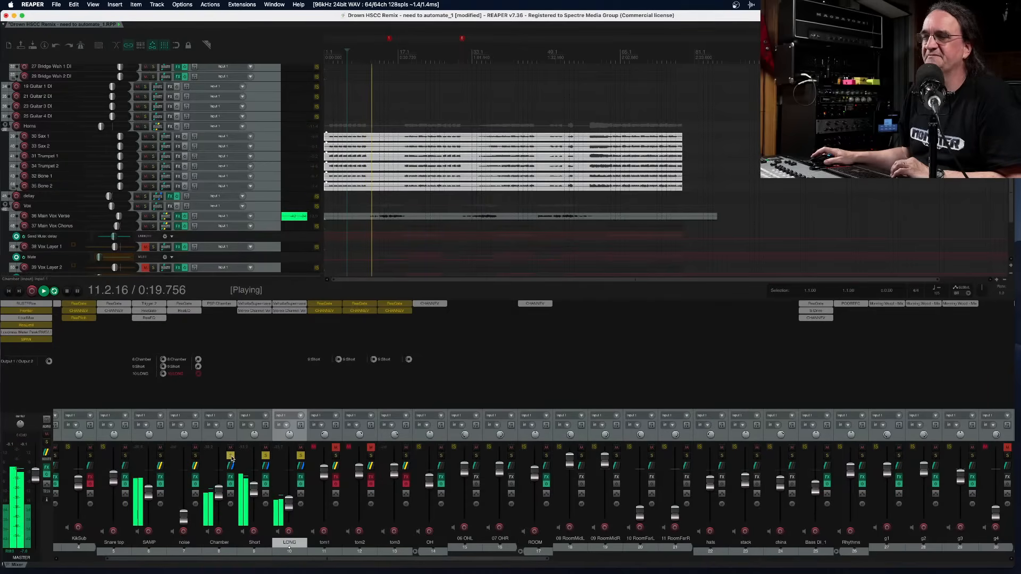
{"action": "left_click", "coordinate": [125, 456]}
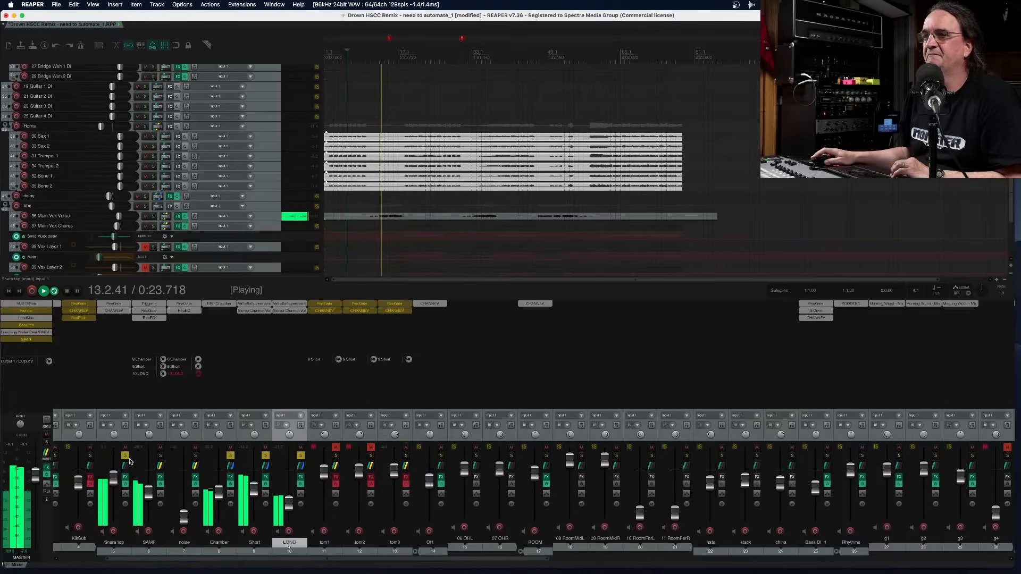
{"action": "left_click", "coordinate": [160, 456]}
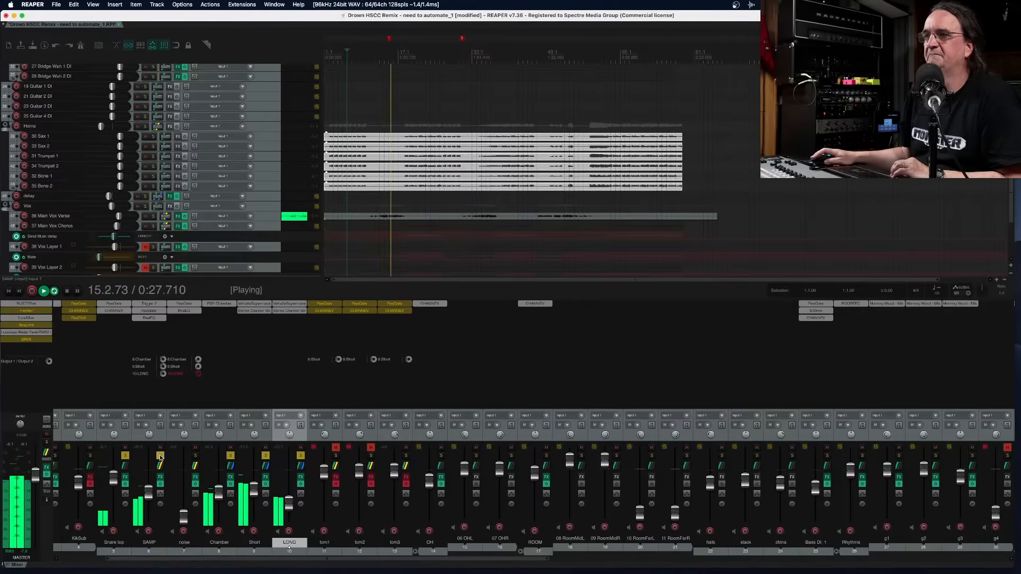
{"action": "left_click", "coordinate": [160, 458]}
{"action": "left_click", "coordinate": [125, 457]}
{"action": "left_click", "coordinate": [230, 456]}
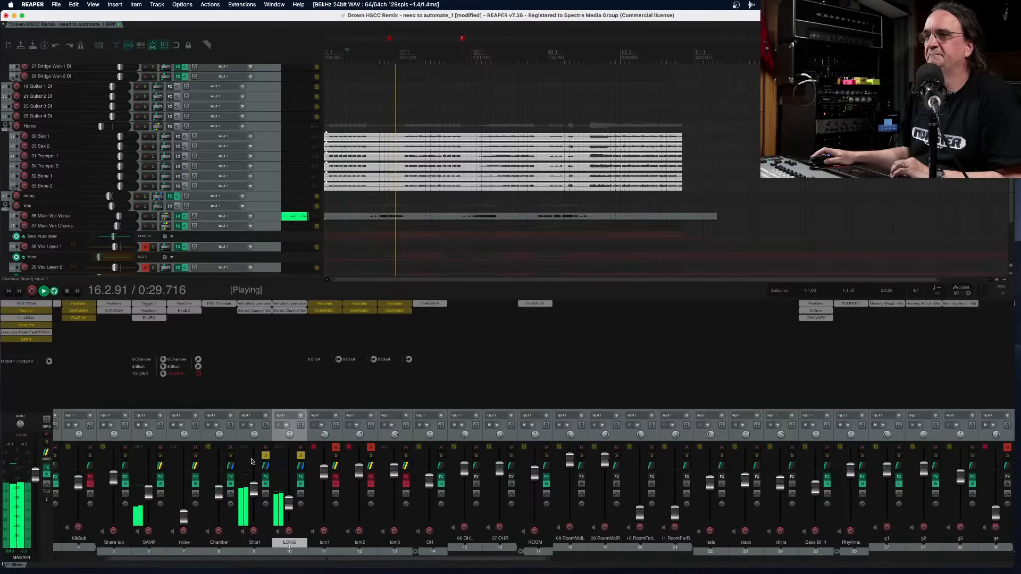
{"action": "left_click", "coordinate": [301, 456]}
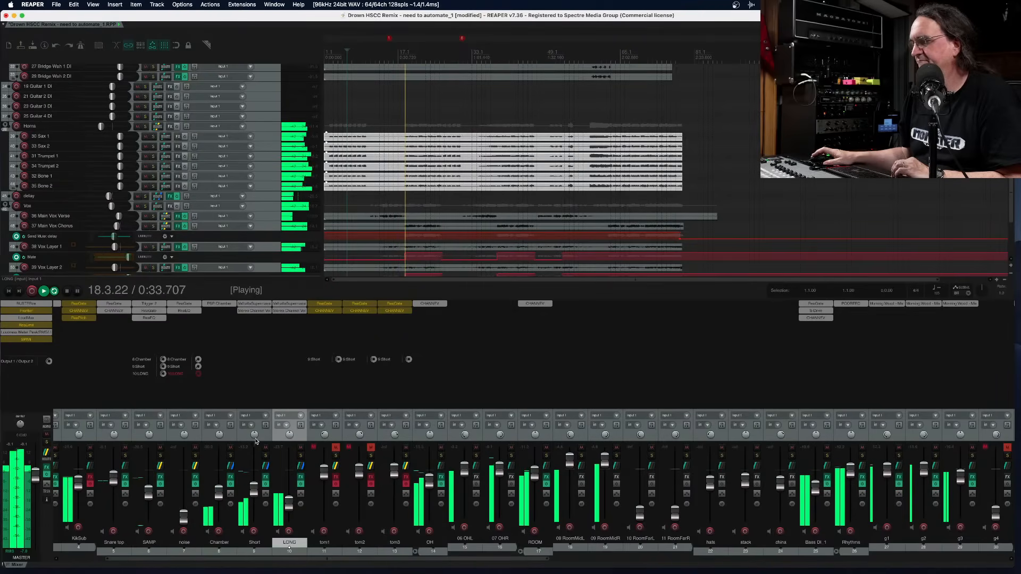
Audition the ROOM folder track in solo, compare it with the full mix, and stop playback
{"action": "left_click", "coordinate": [547, 456]}
{"action": "left_click", "coordinate": [548, 457]}
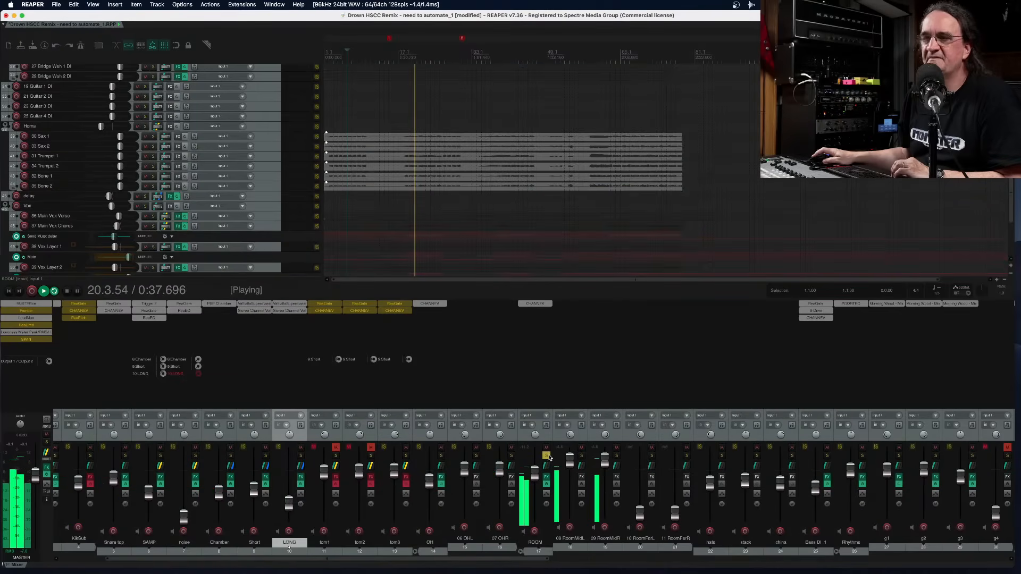
{"action": "left_click", "coordinate": [547, 456]}
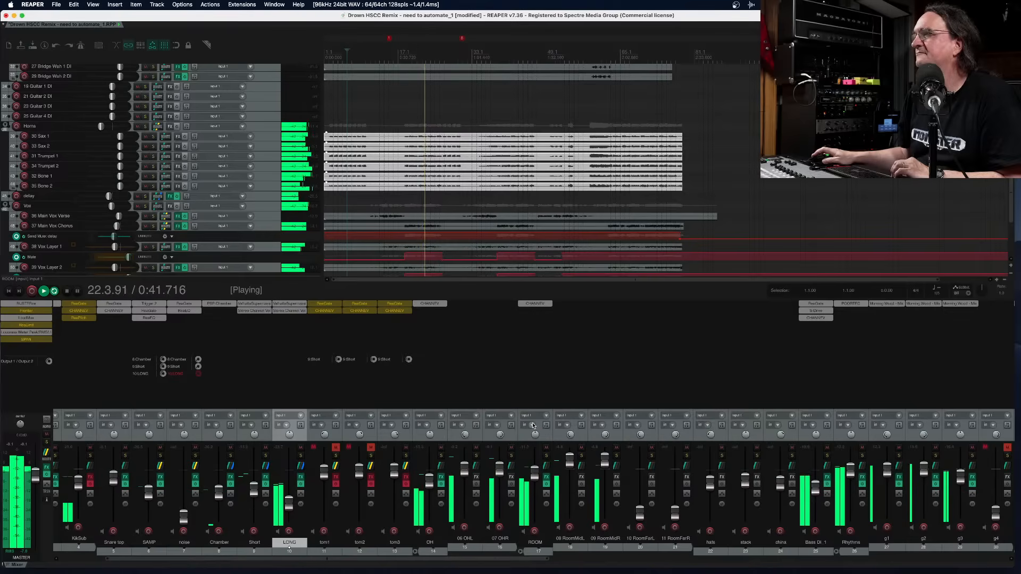
{"action": "key", "text": "space"}
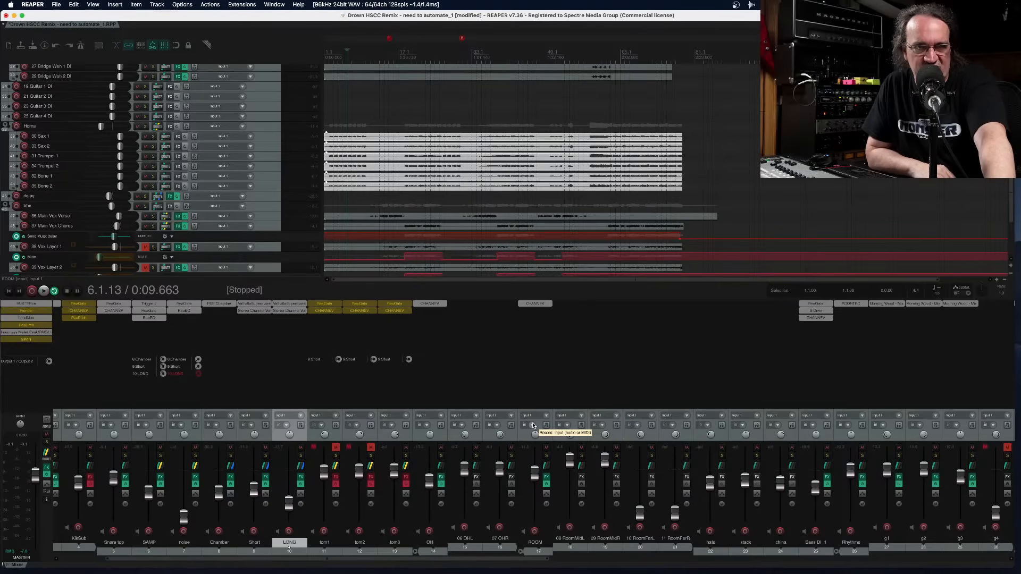
Raise the SAMP fader slightly while playing the mix from bar 6, and stop playback
{"action": "key", "text": "space"}
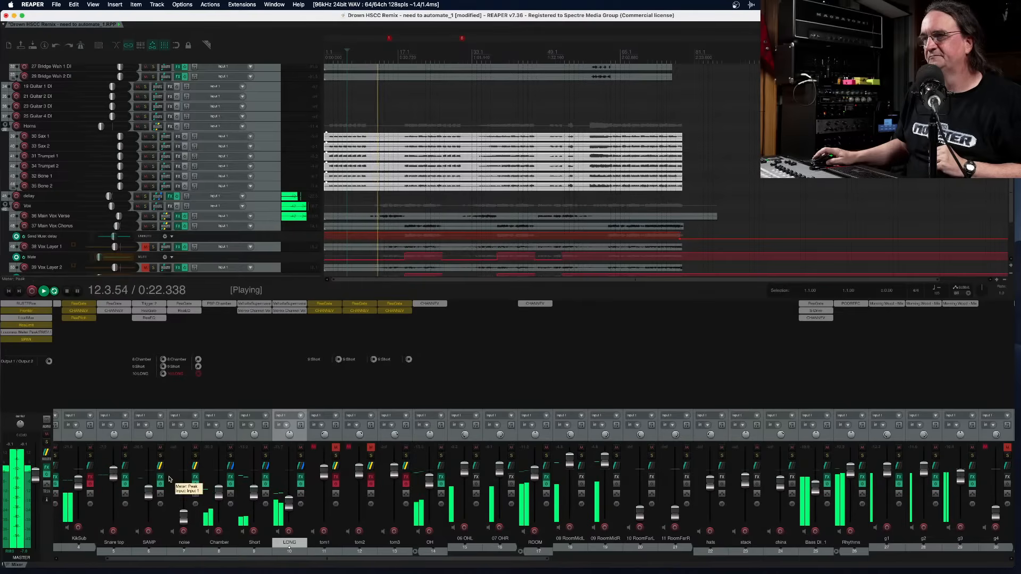
{"action": "mouse_move", "coordinate": [147, 490]}
{"action": "left_mouse_down"}
{"action": "mouse_move", "coordinate": [150, 479]}
{"action": "mouse_move", "coordinate": [150, 489]}
{"action": "left_mouse_up"}
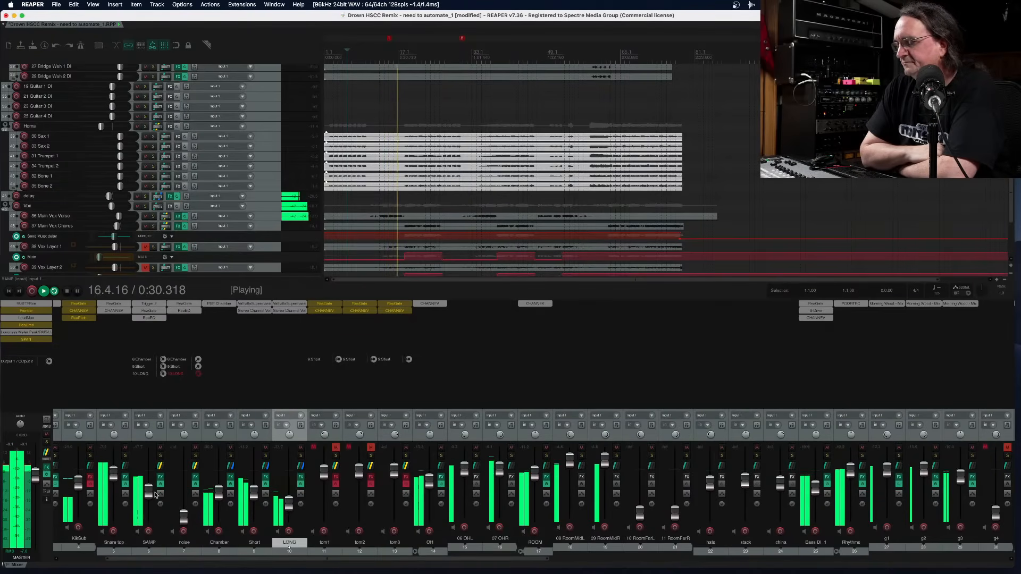
{"action": "key", "text": "space"}
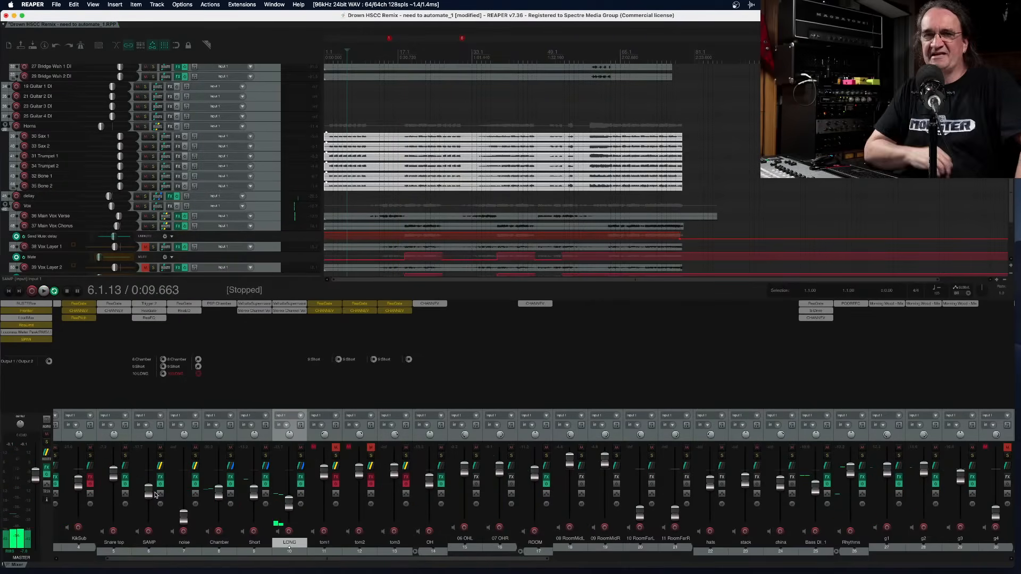